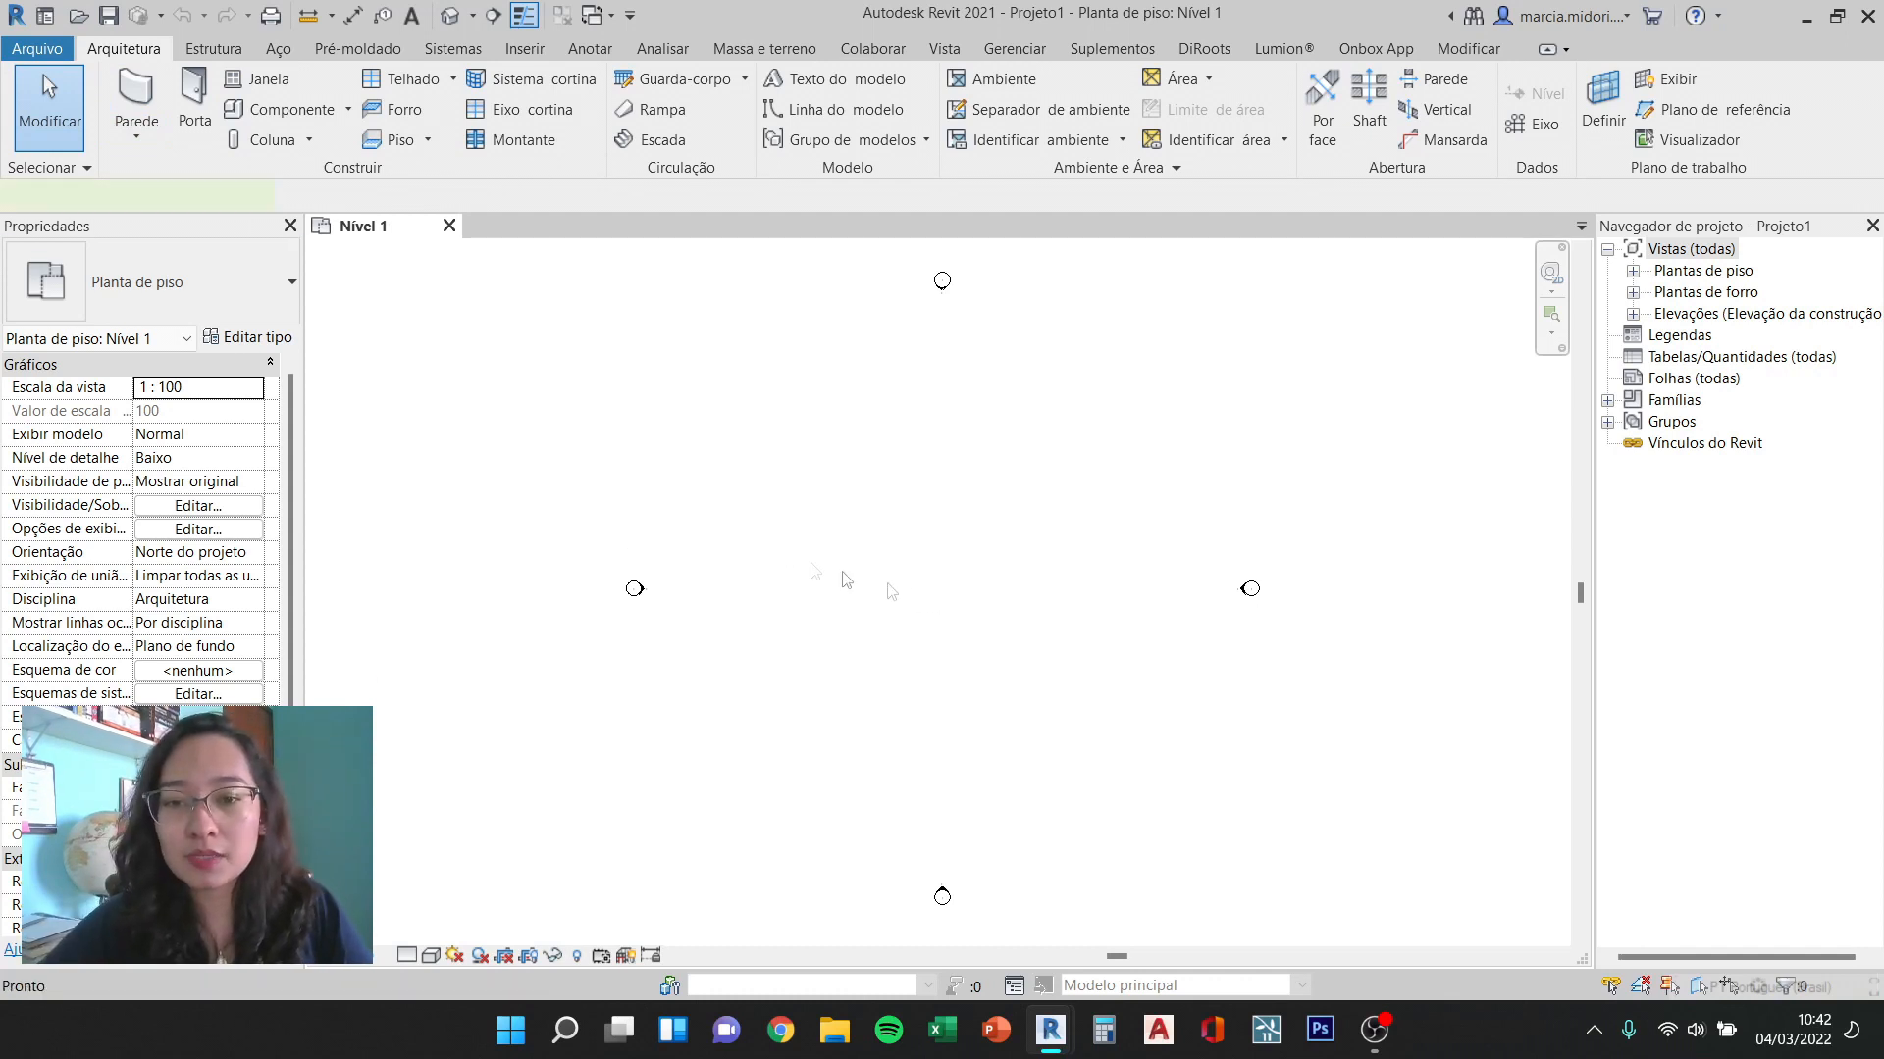
# Step: Draw a closed rectangle of four Genérico - 200 mm walls between the elevation markers, about 14,7 by 8,1 m inside
pyautogui.press('w')
pyautogui.press('a')
pyautogui.scroll(-2, 935, 592)
pyautogui.scroll(1, 907, 581)
pyautogui.click(774, 628)
pyautogui.click(774, 424)
pyautogui.click(1140, 424)
pyautogui.click(1140, 629)
pyautogui.click(774, 628)
pyautogui.scroll(-1, 997, 589)
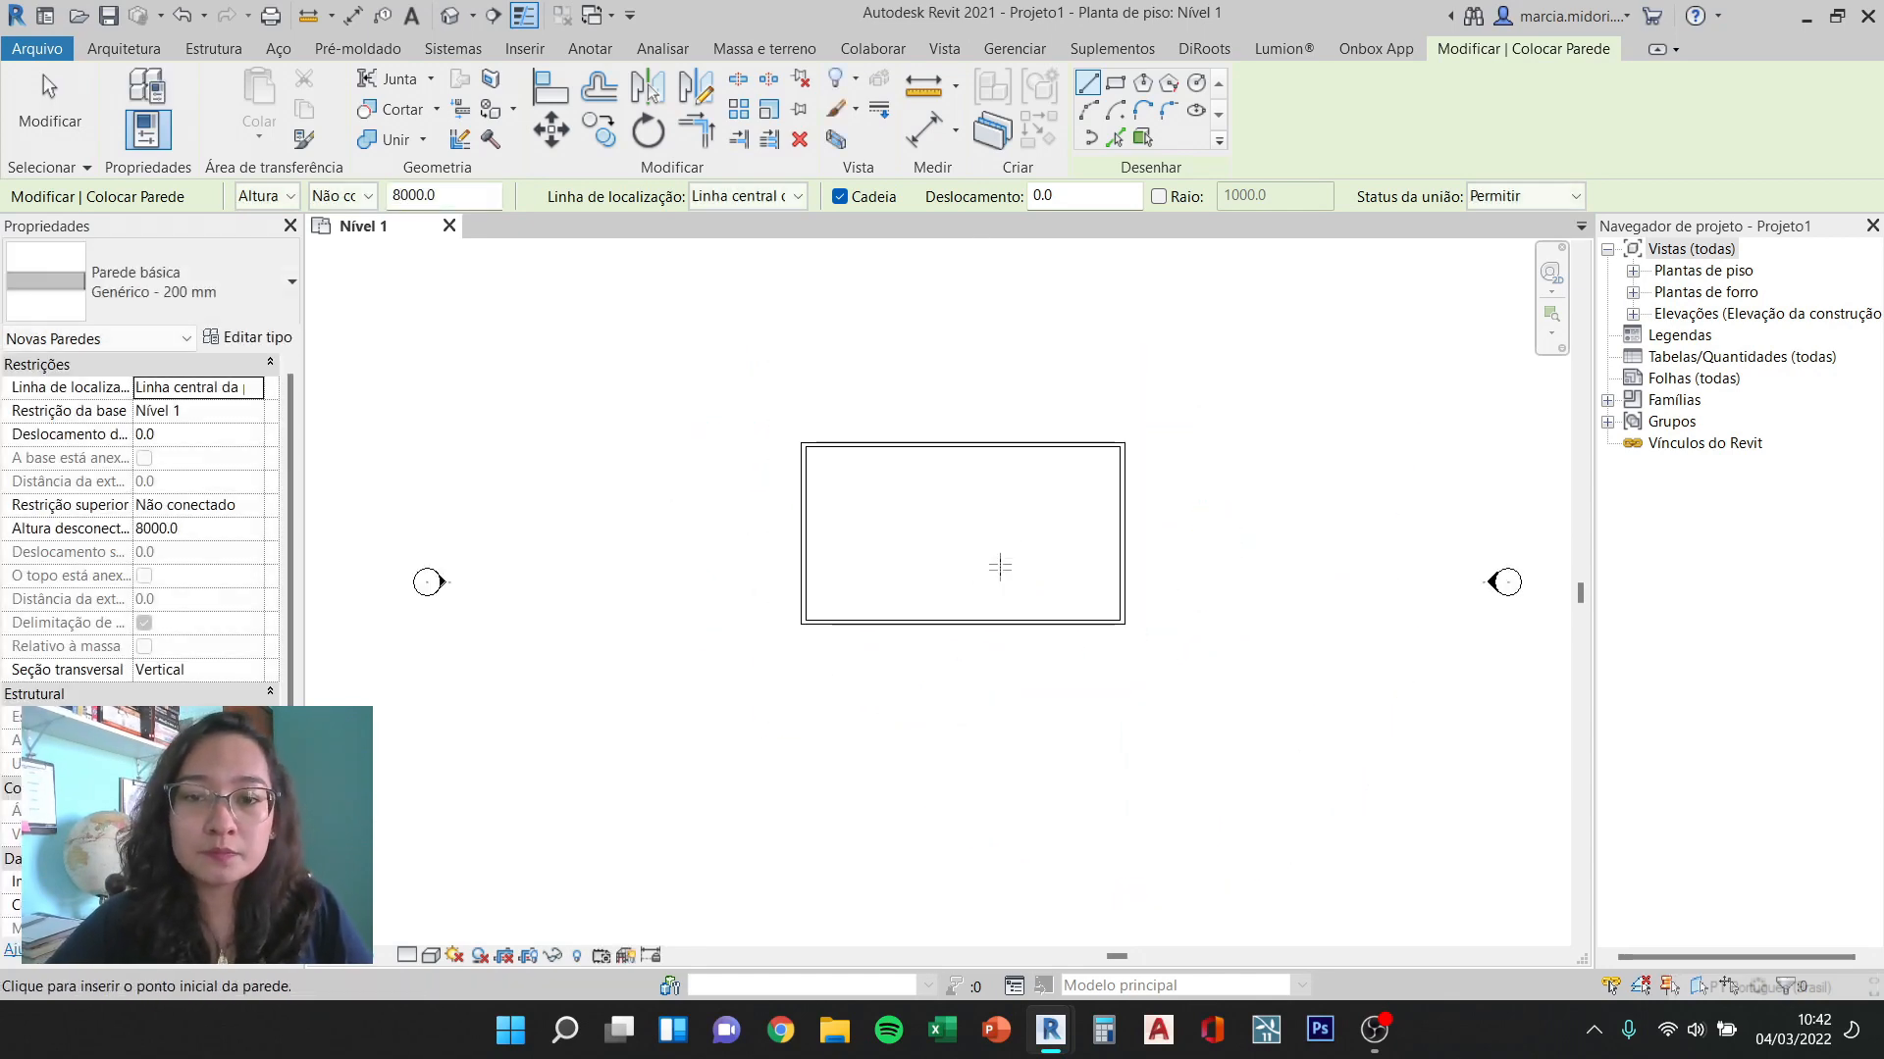
pyautogui.press('Escape')
pyautogui.press('Escape')
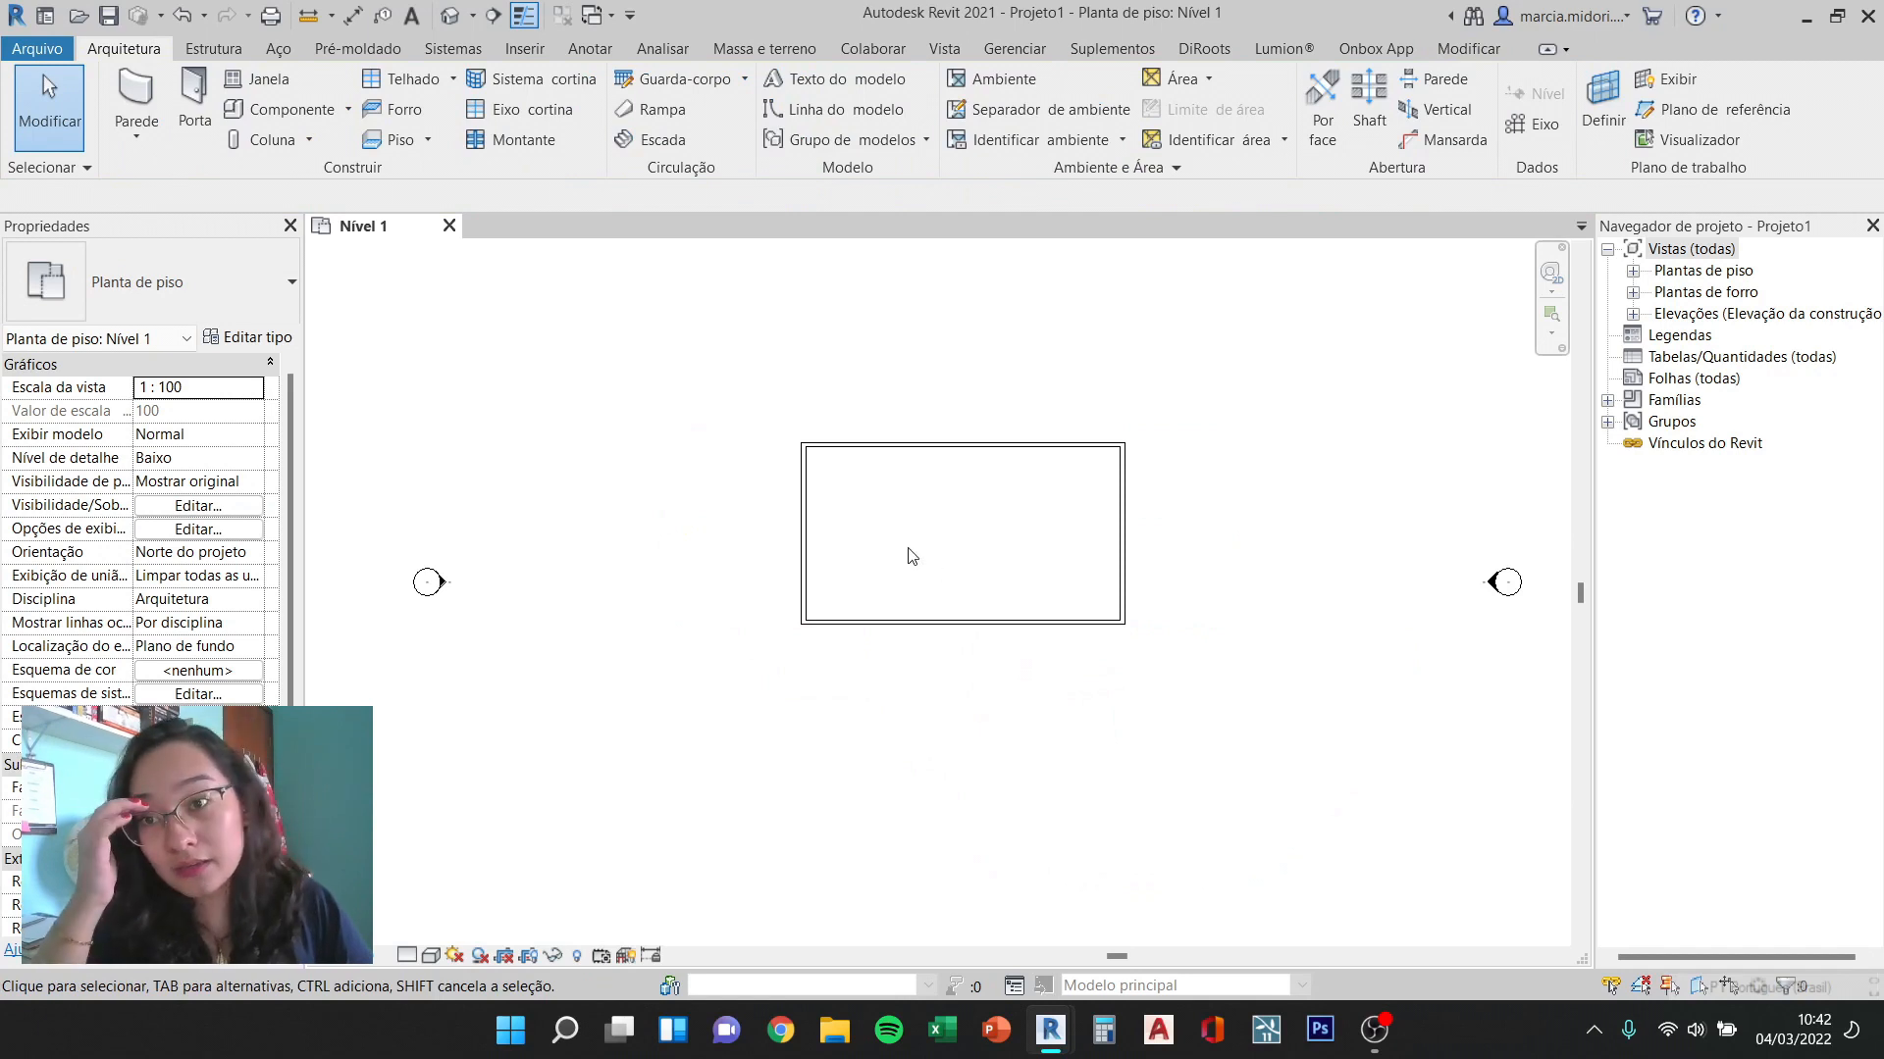
# Step: Set the floor plan's detail level to Alto and switch its visual style to a coloured display
pyautogui.click(406, 955)
pyautogui.click(430, 940)
pyautogui.click(432, 955)
pyautogui.click(480, 904)
pyautogui.scroll(2, 922, 550)
pyautogui.scroll(-1, 1056, 467)
pyautogui.moveTo(1058, 451); pyautogui.dragTo(1041, 515, button='middle')
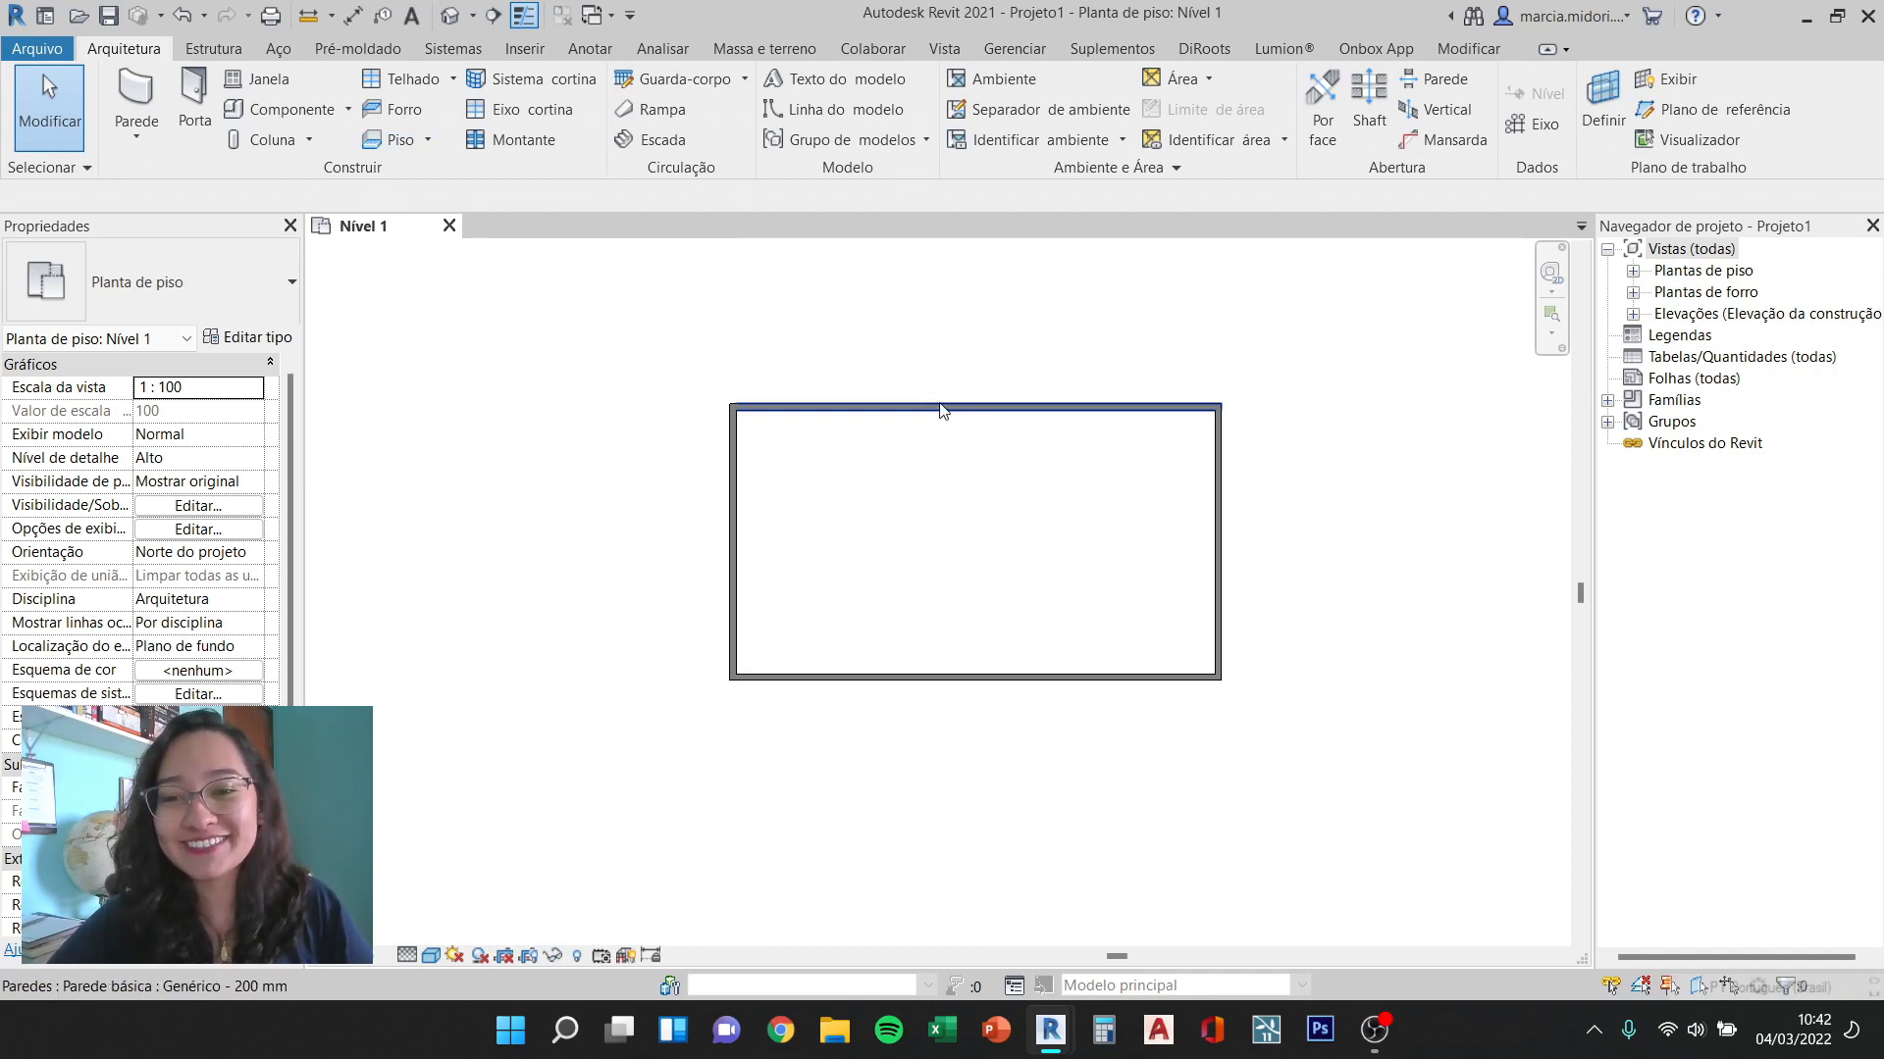
pyautogui.click(427, 140)
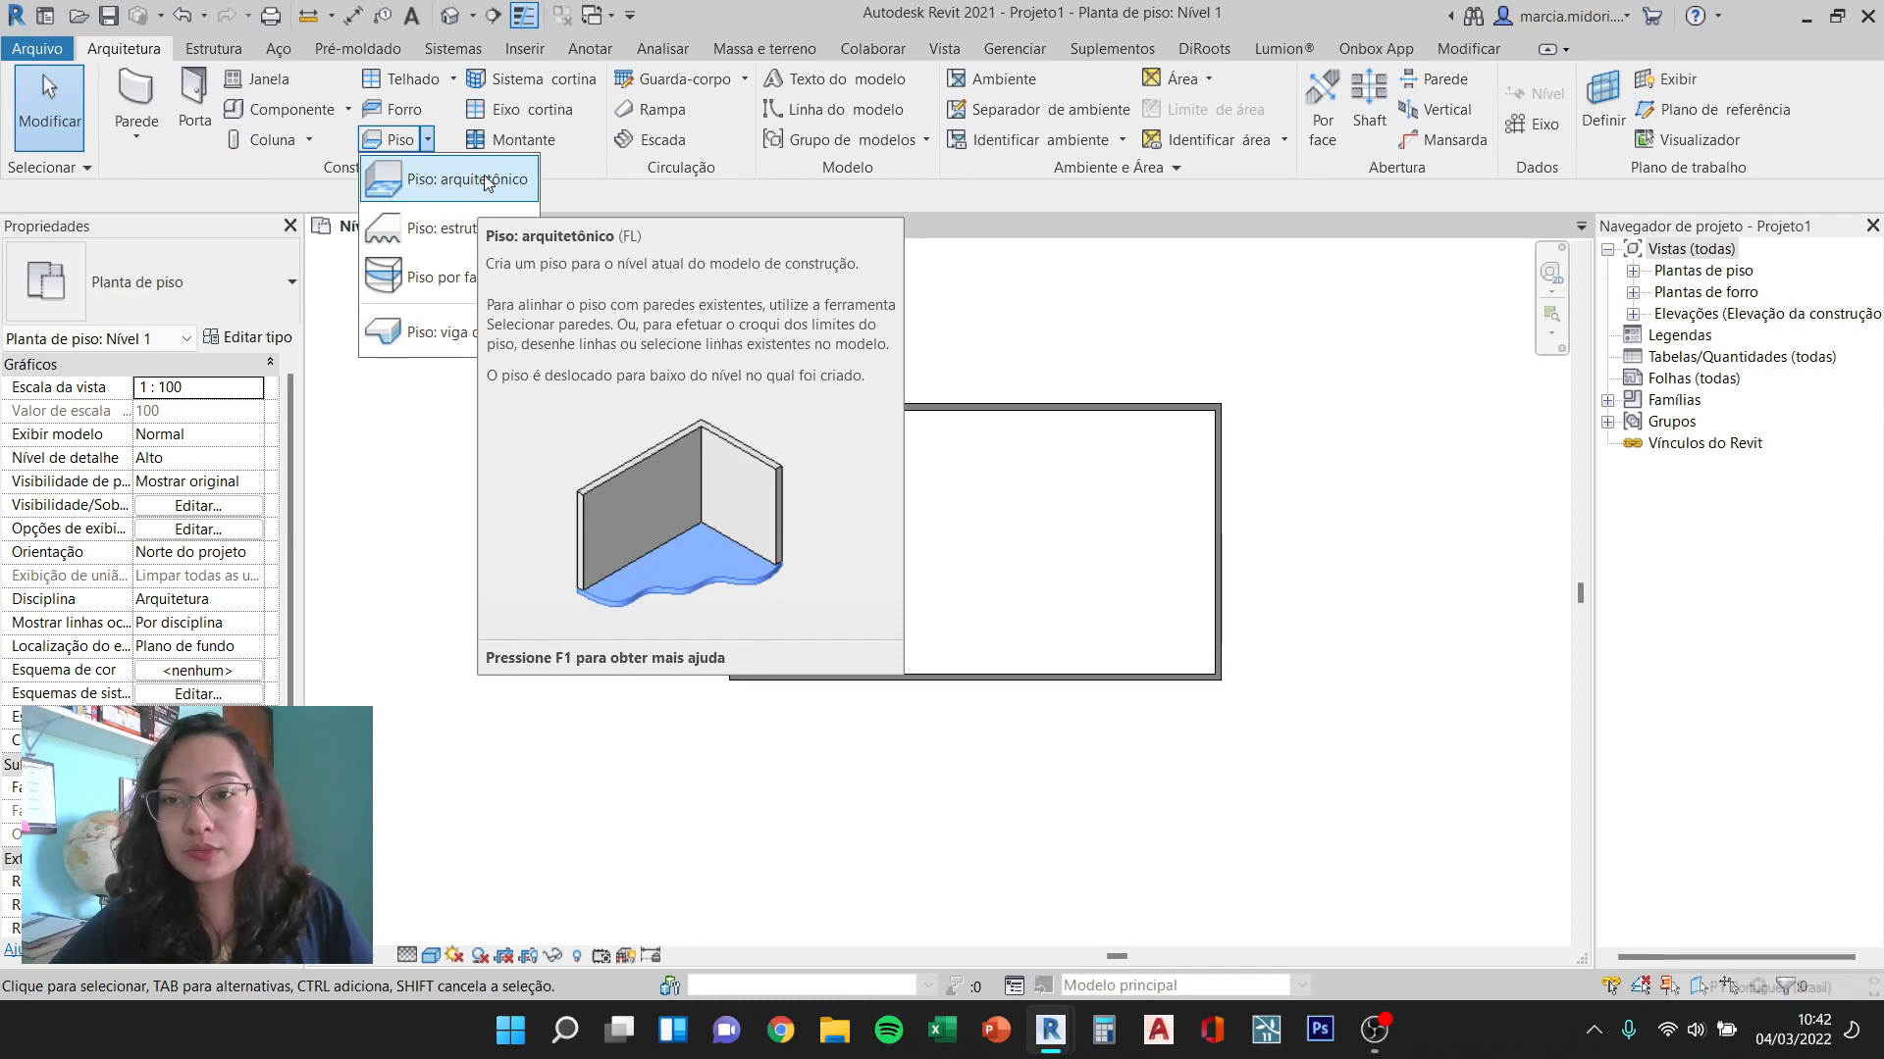
pyautogui.click(467, 180)
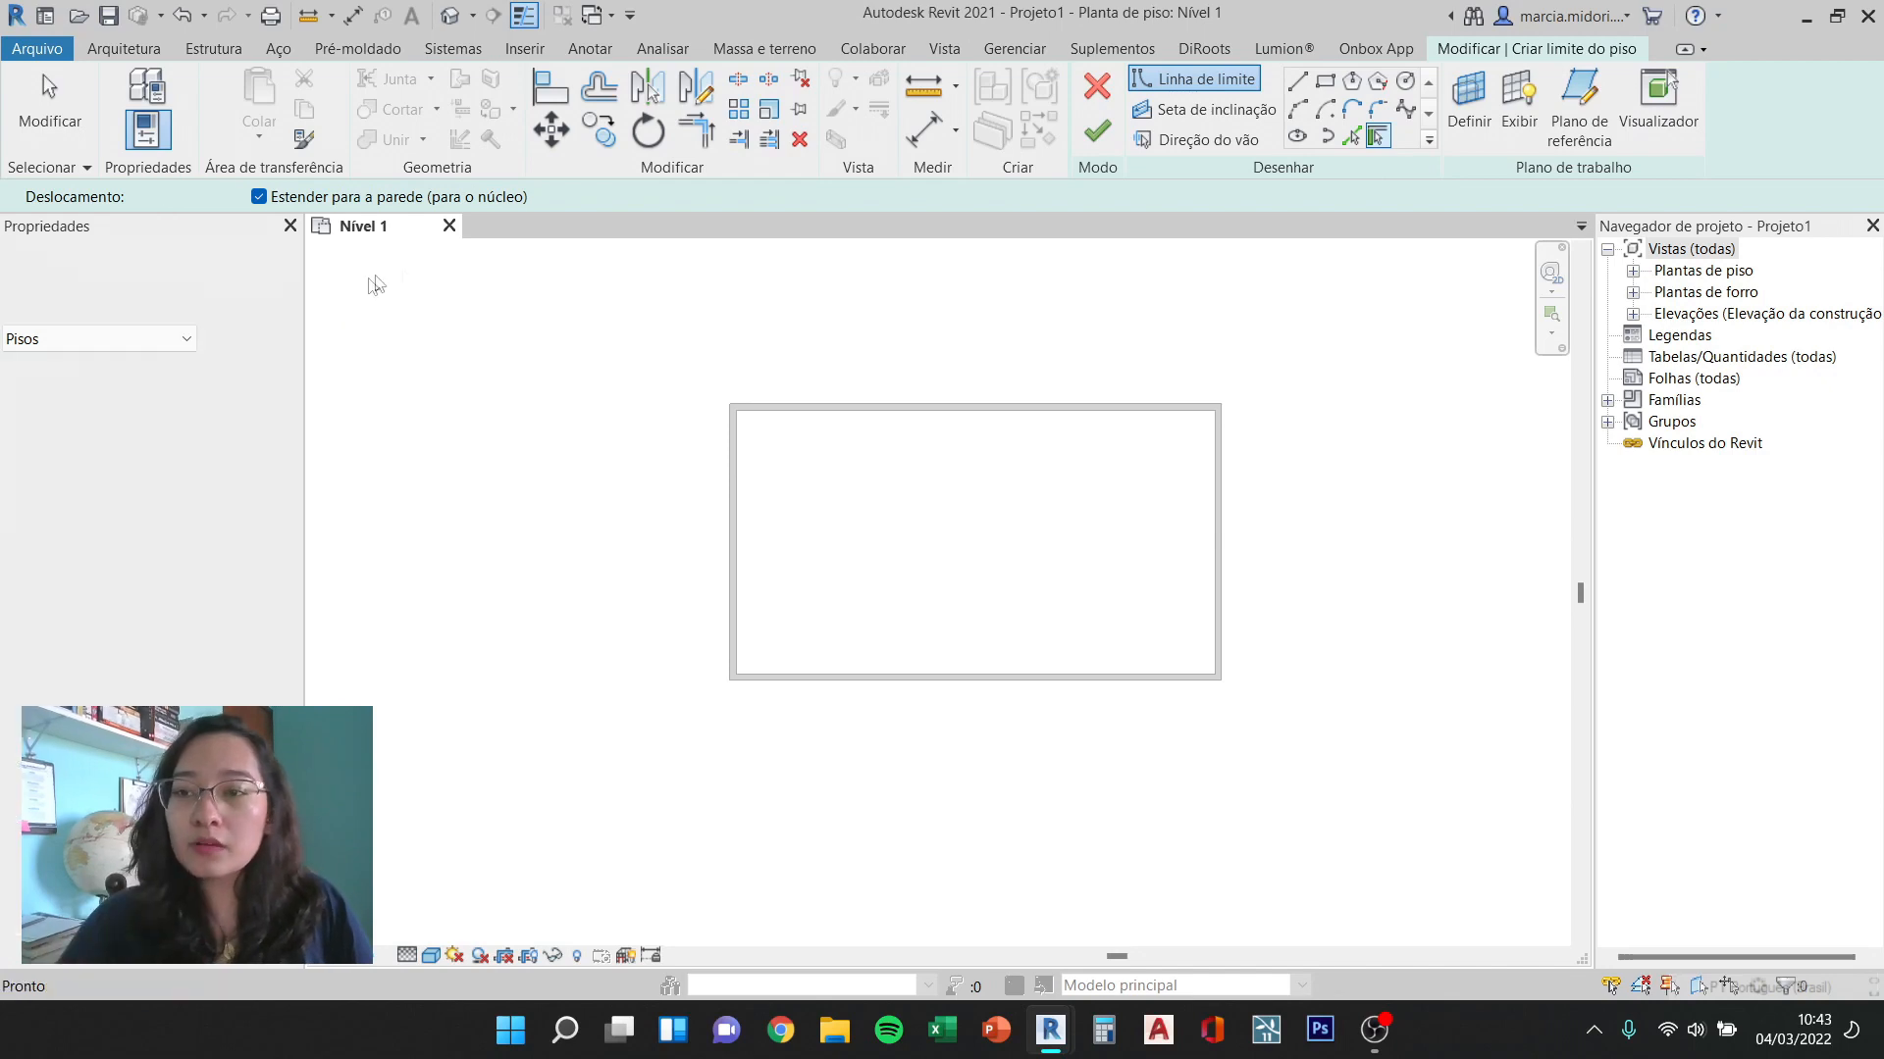
pyautogui.click(1097, 130)
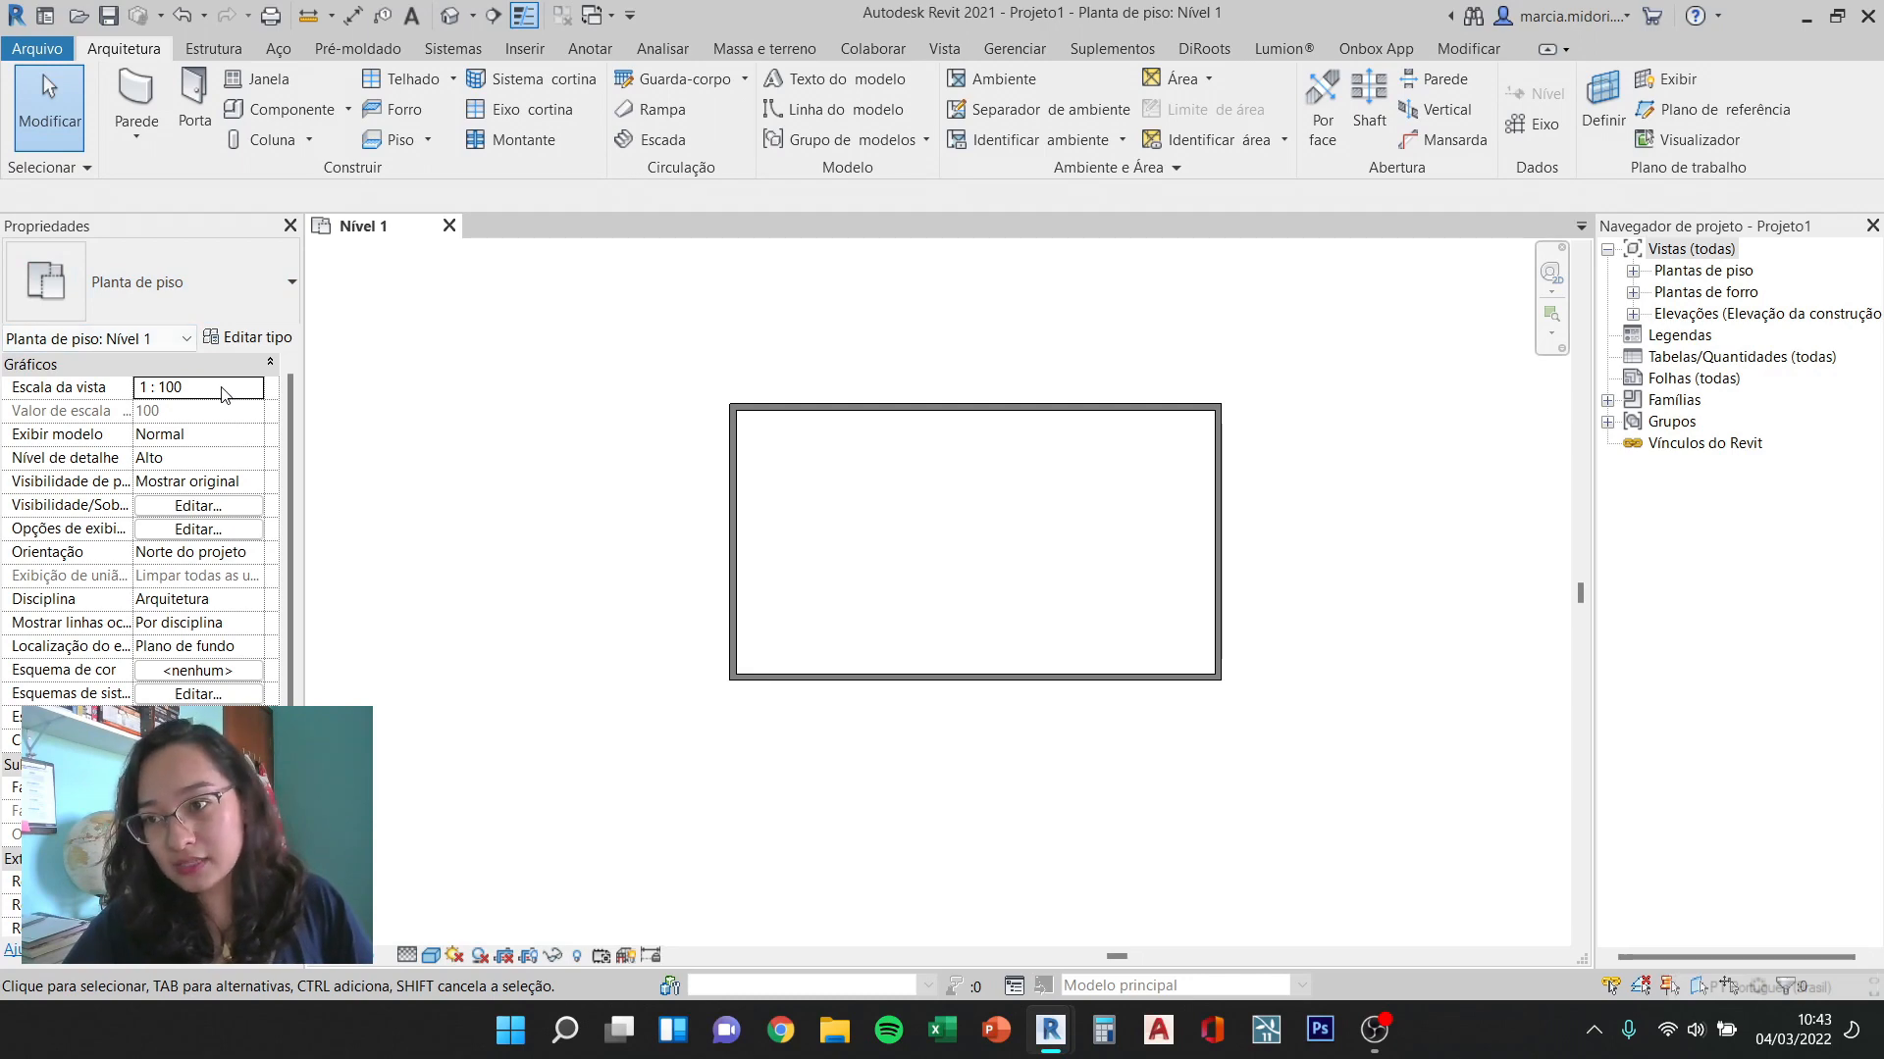
pyautogui.click(257, 390)
pyautogui.click(232, 423)
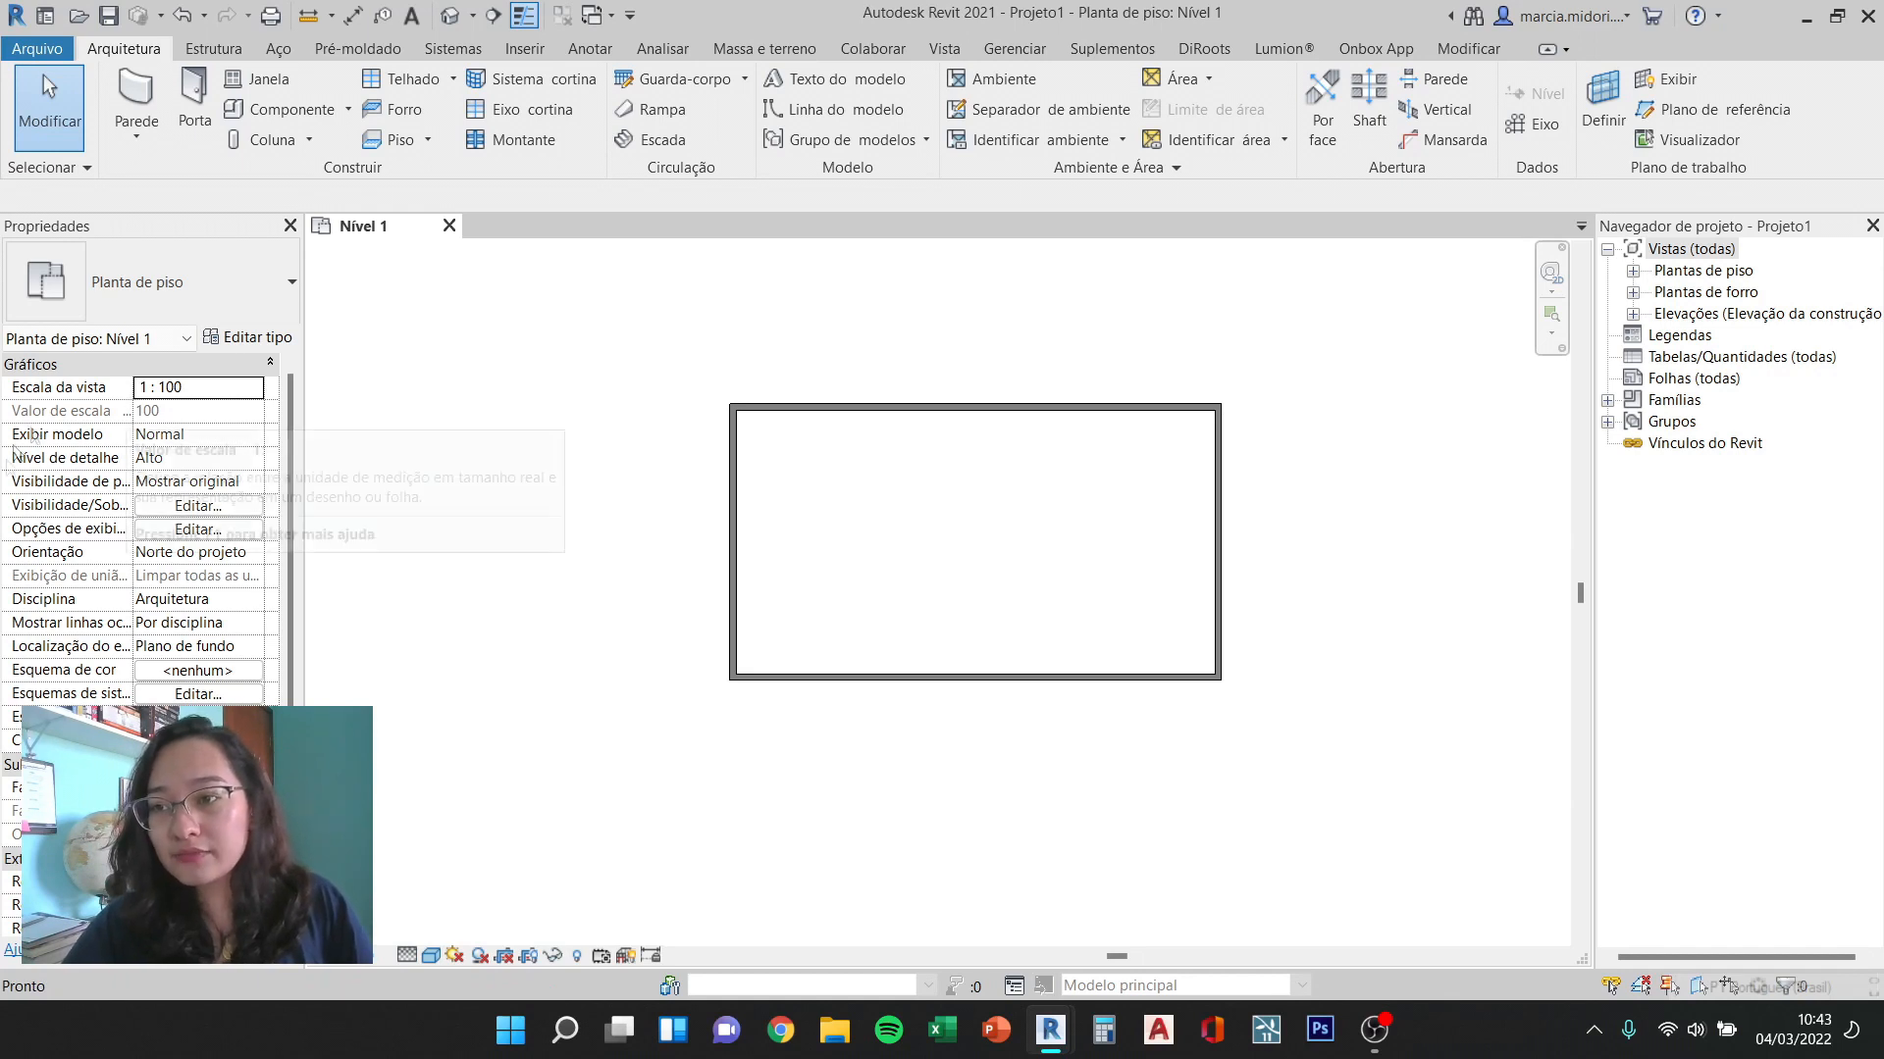
# Step: Set the location line of the rectangle's upper wall to Face de acabamento: Interna
pyautogui.click(970, 420)
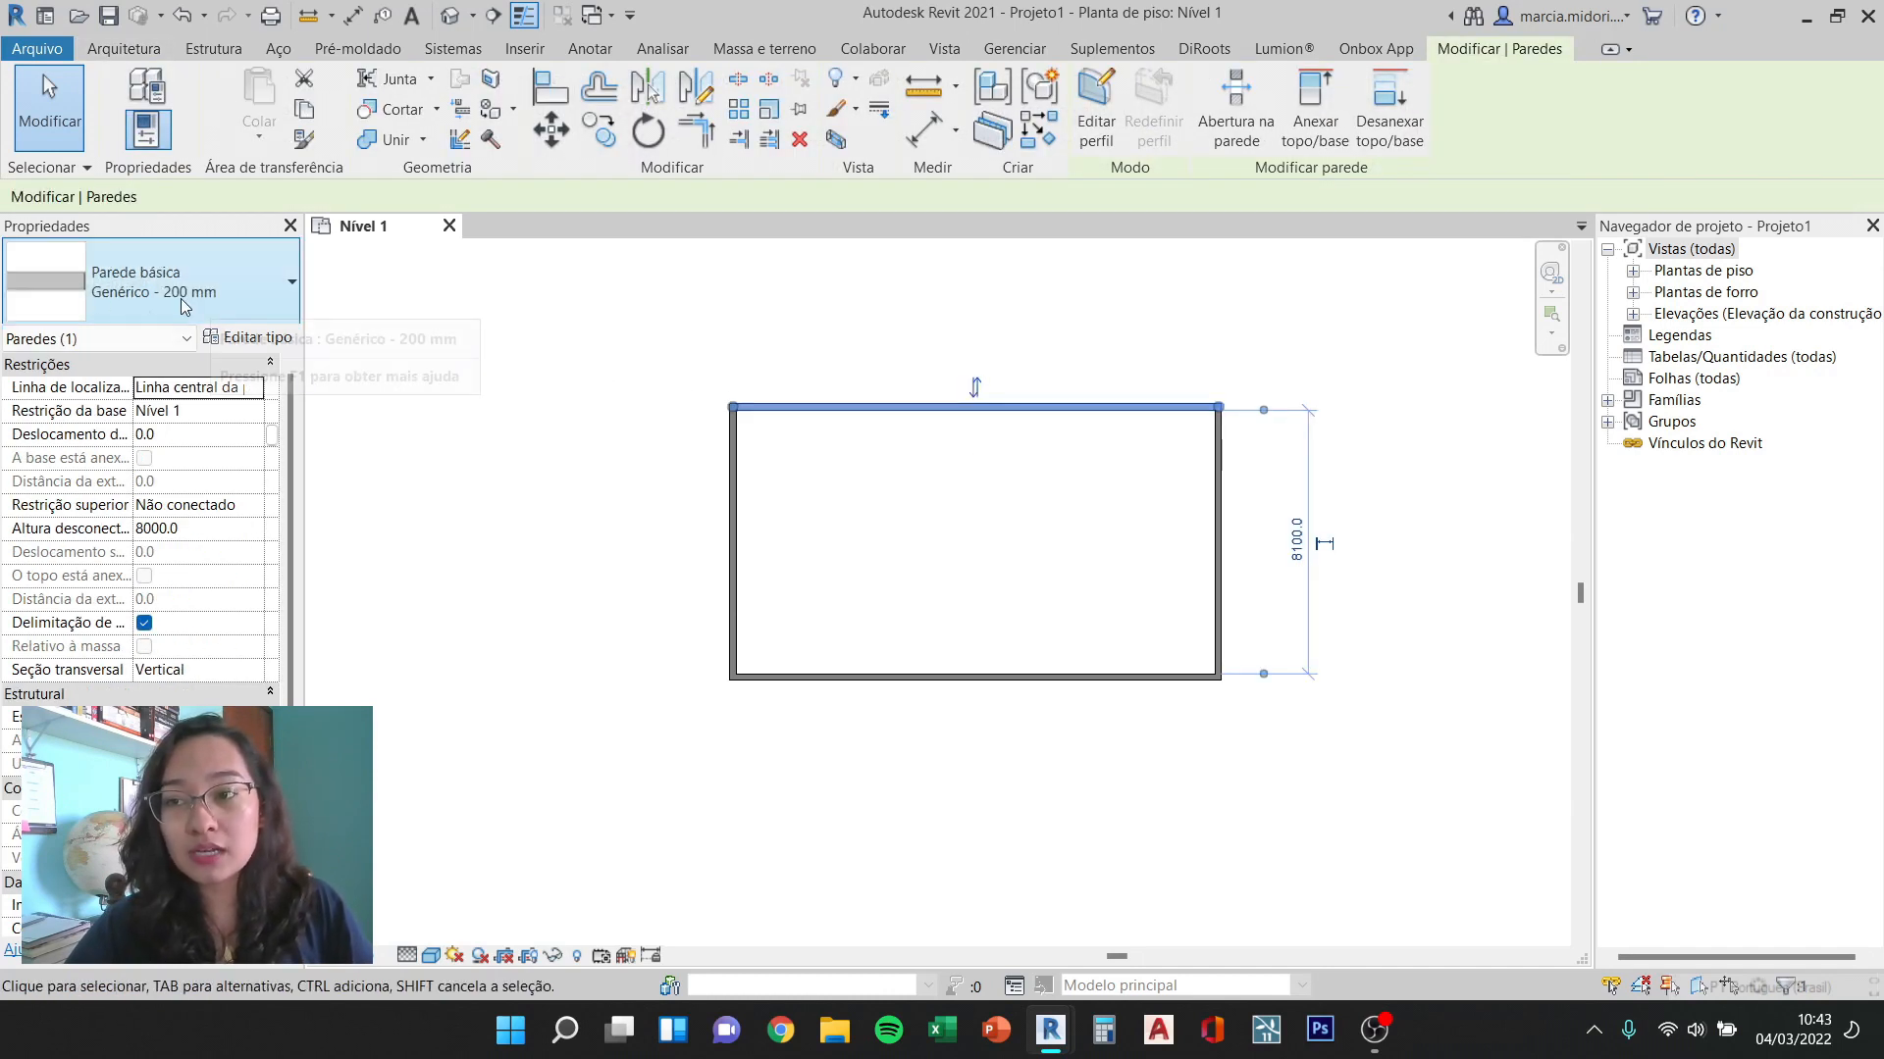
pyautogui.click(254, 388)
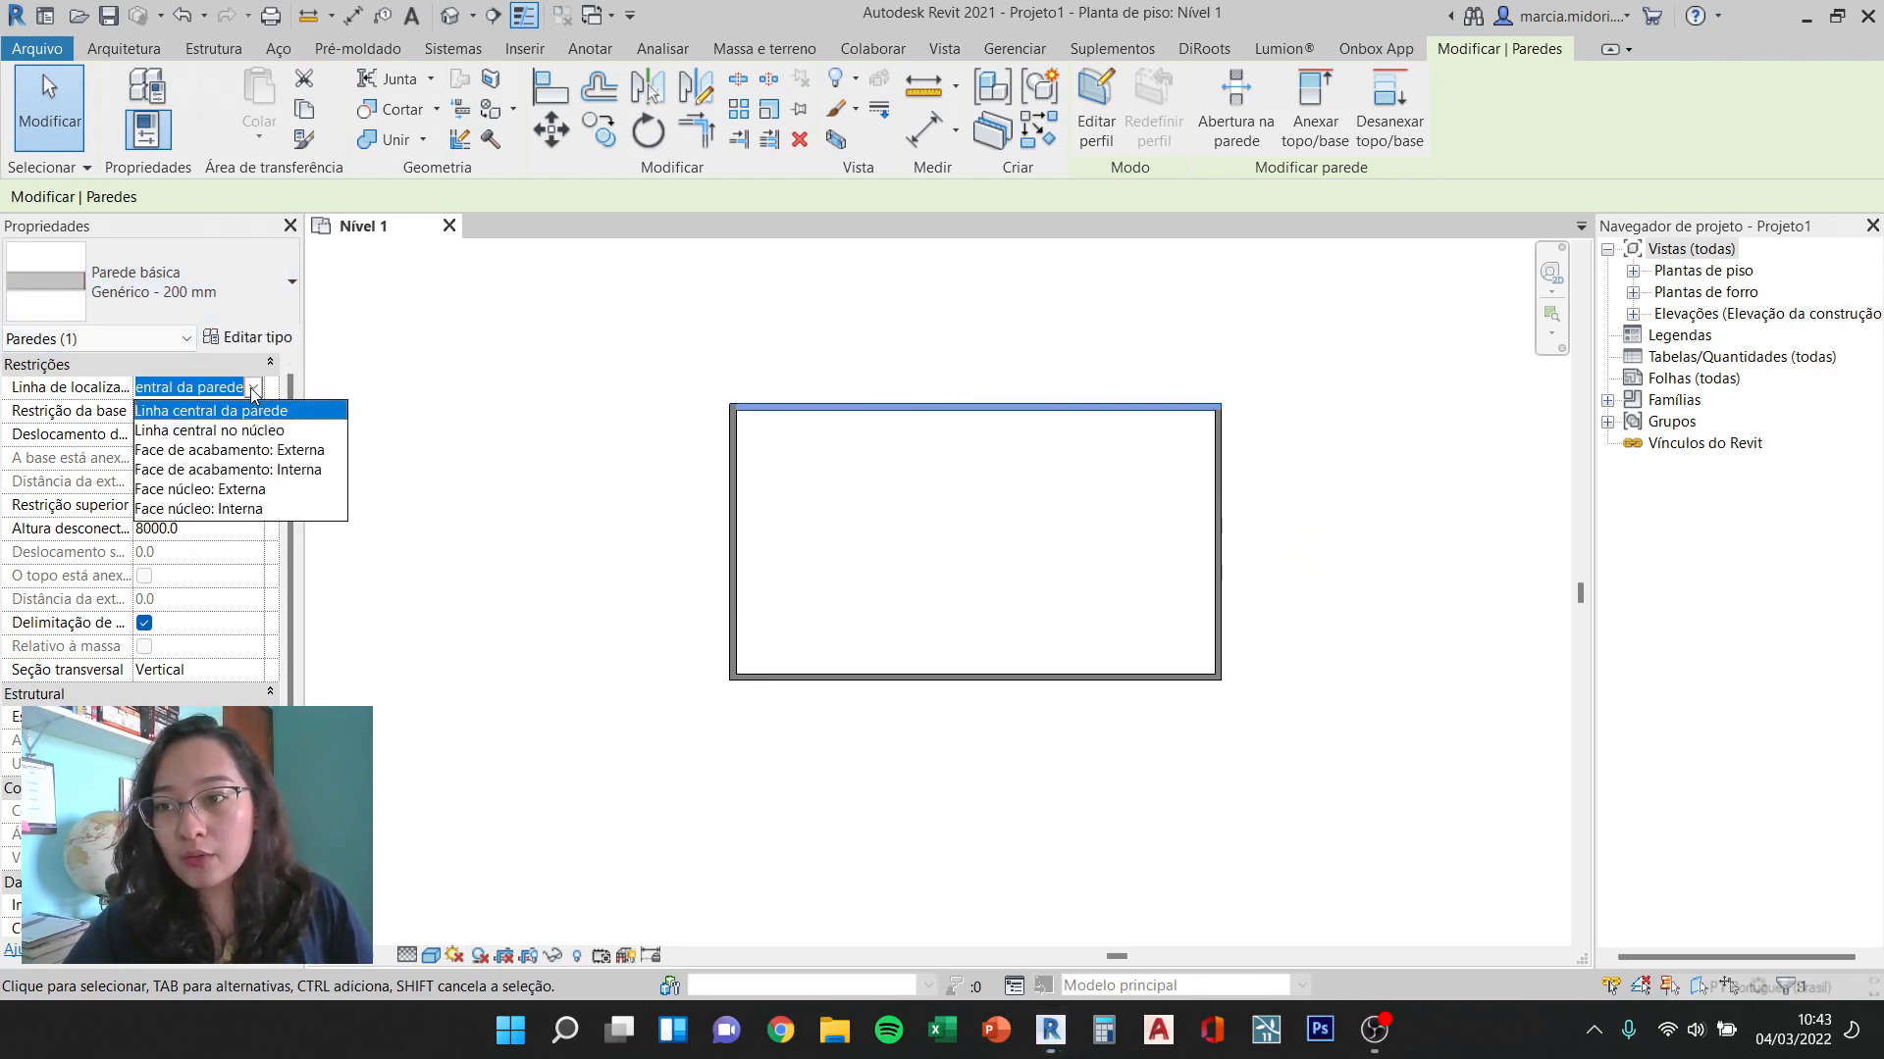
pyautogui.click(254, 390)
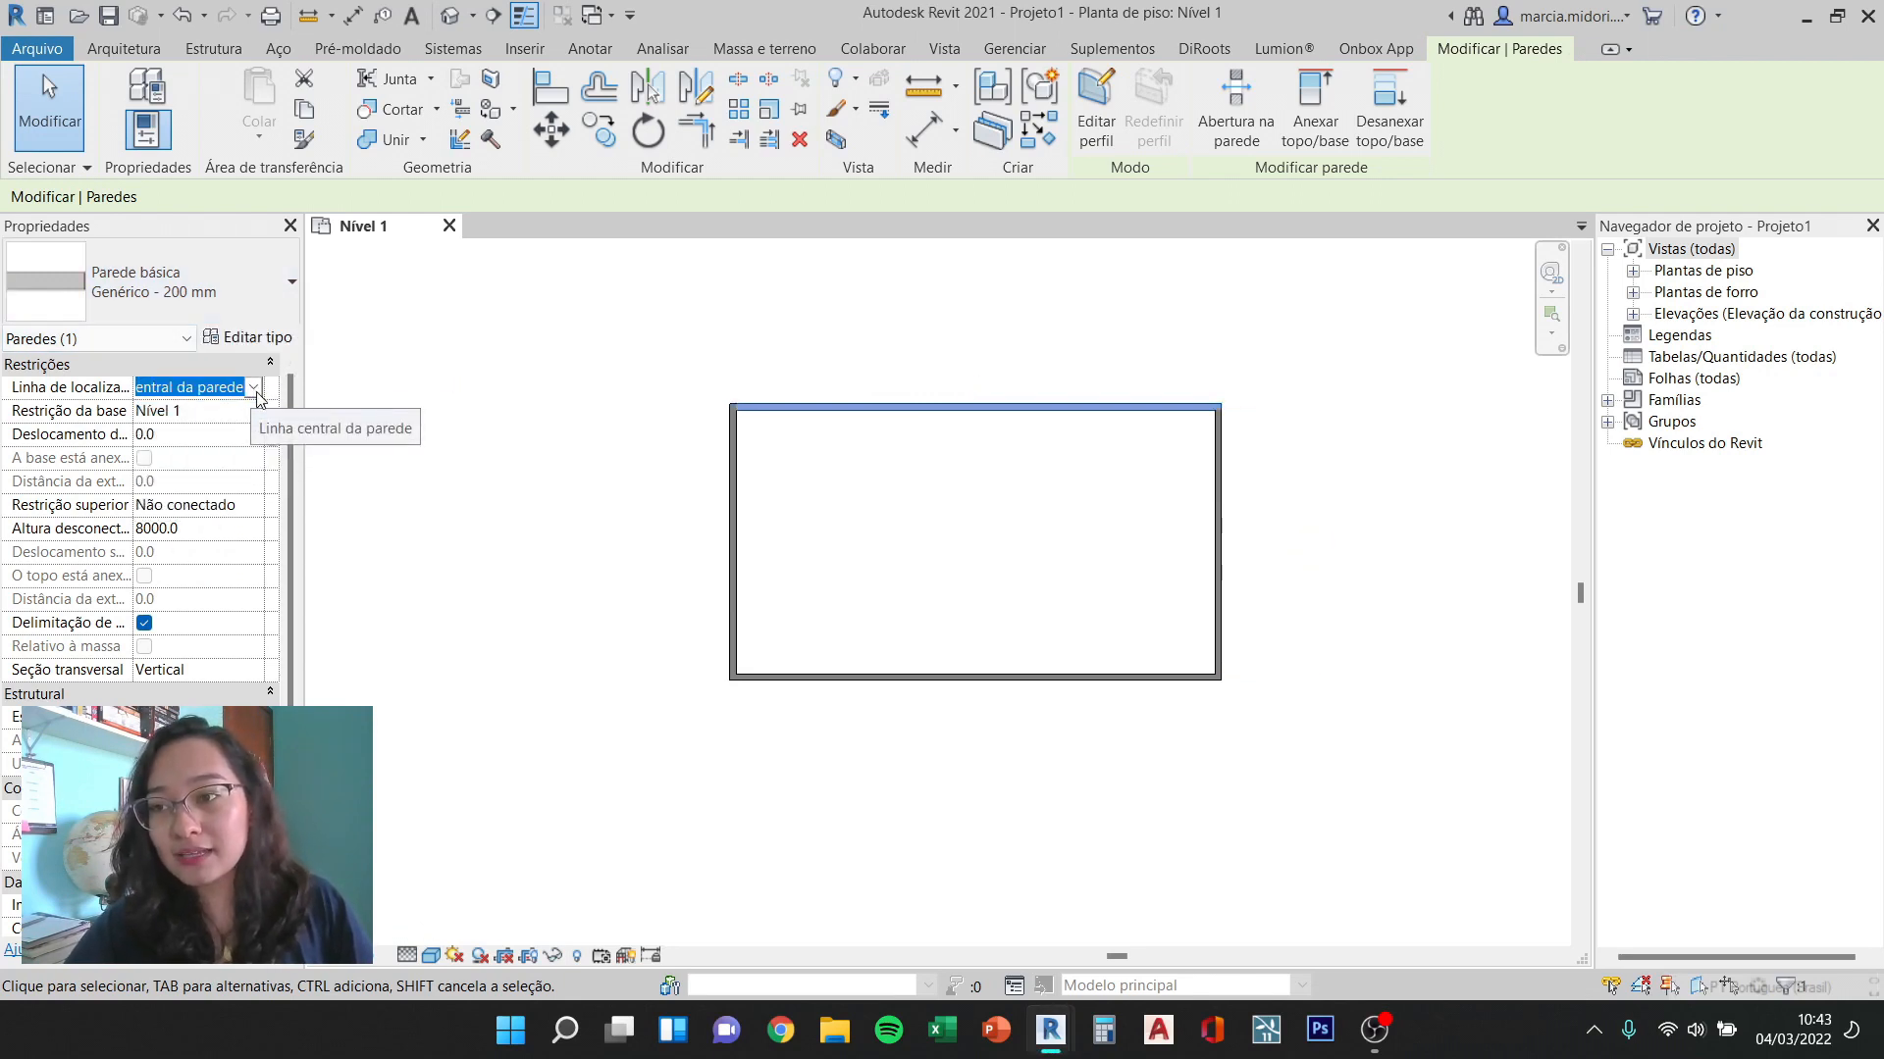
pyautogui.click(254, 388)
pyautogui.click(254, 388)
pyautogui.click(255, 388)
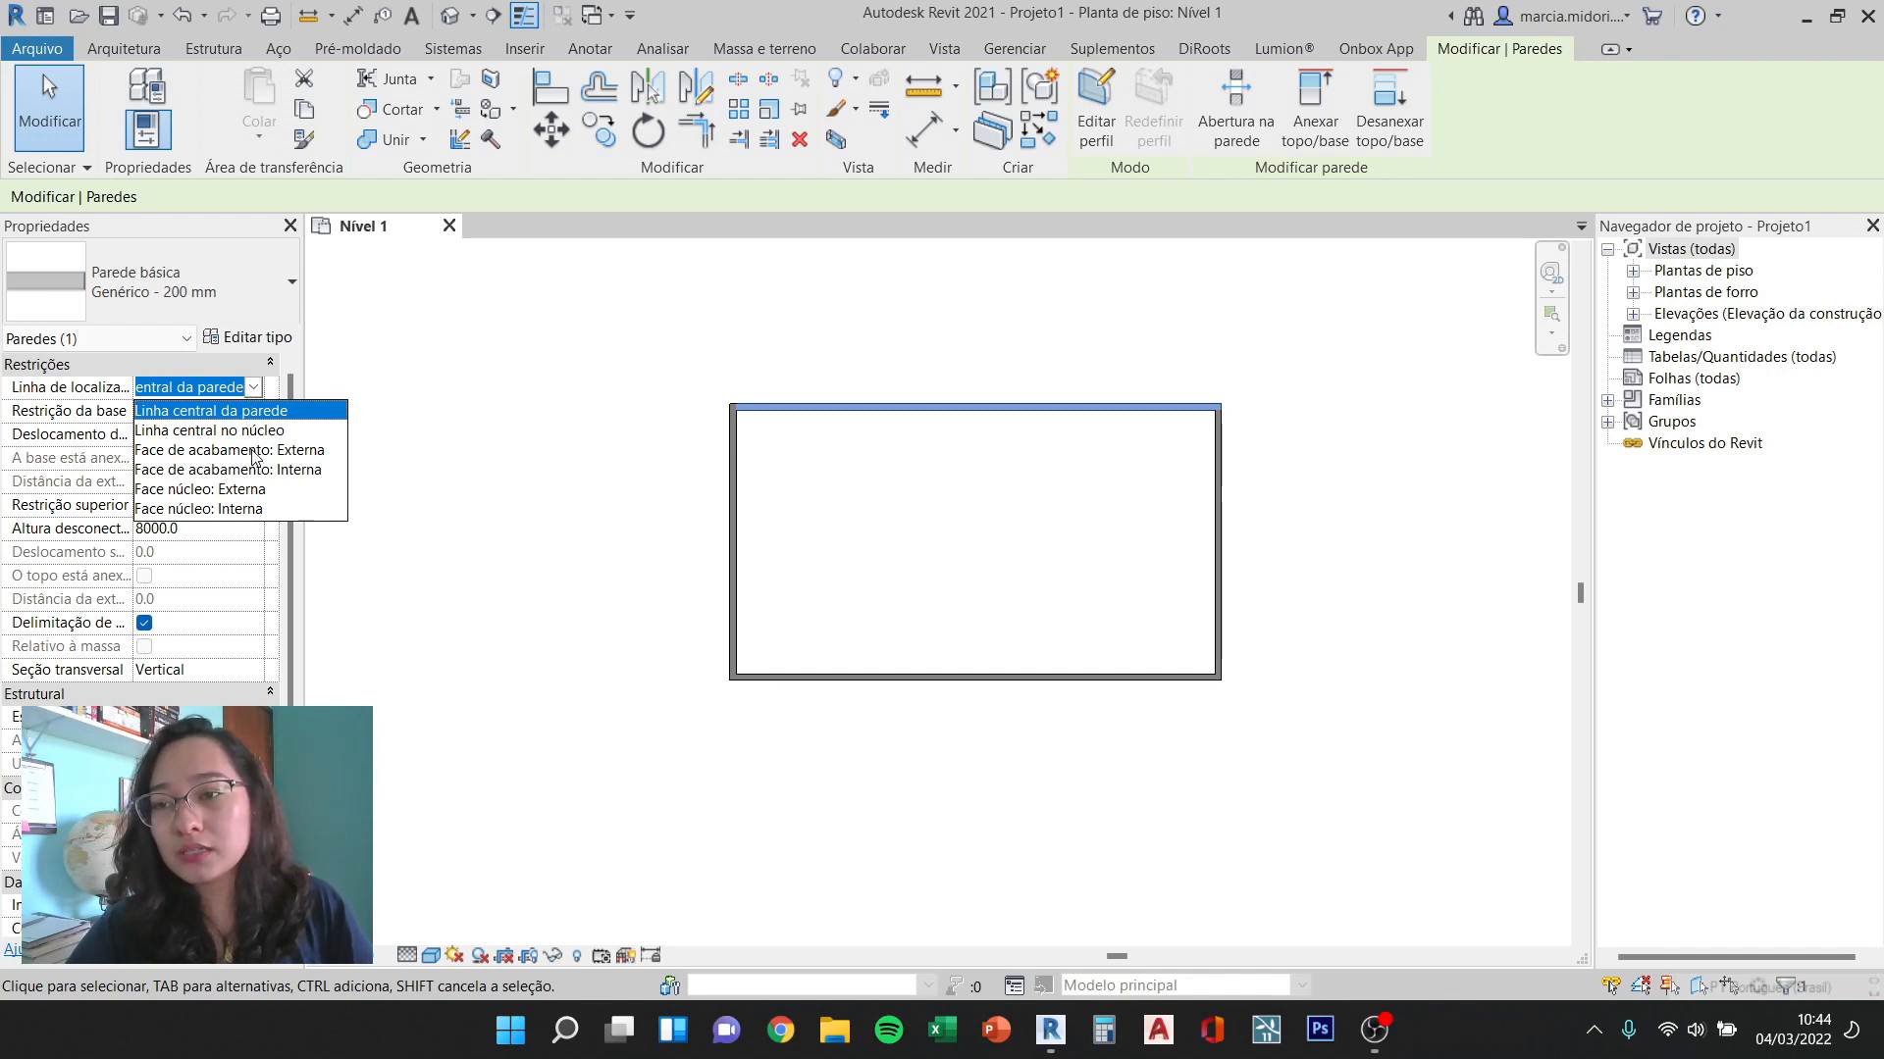
pyautogui.click(238, 471)
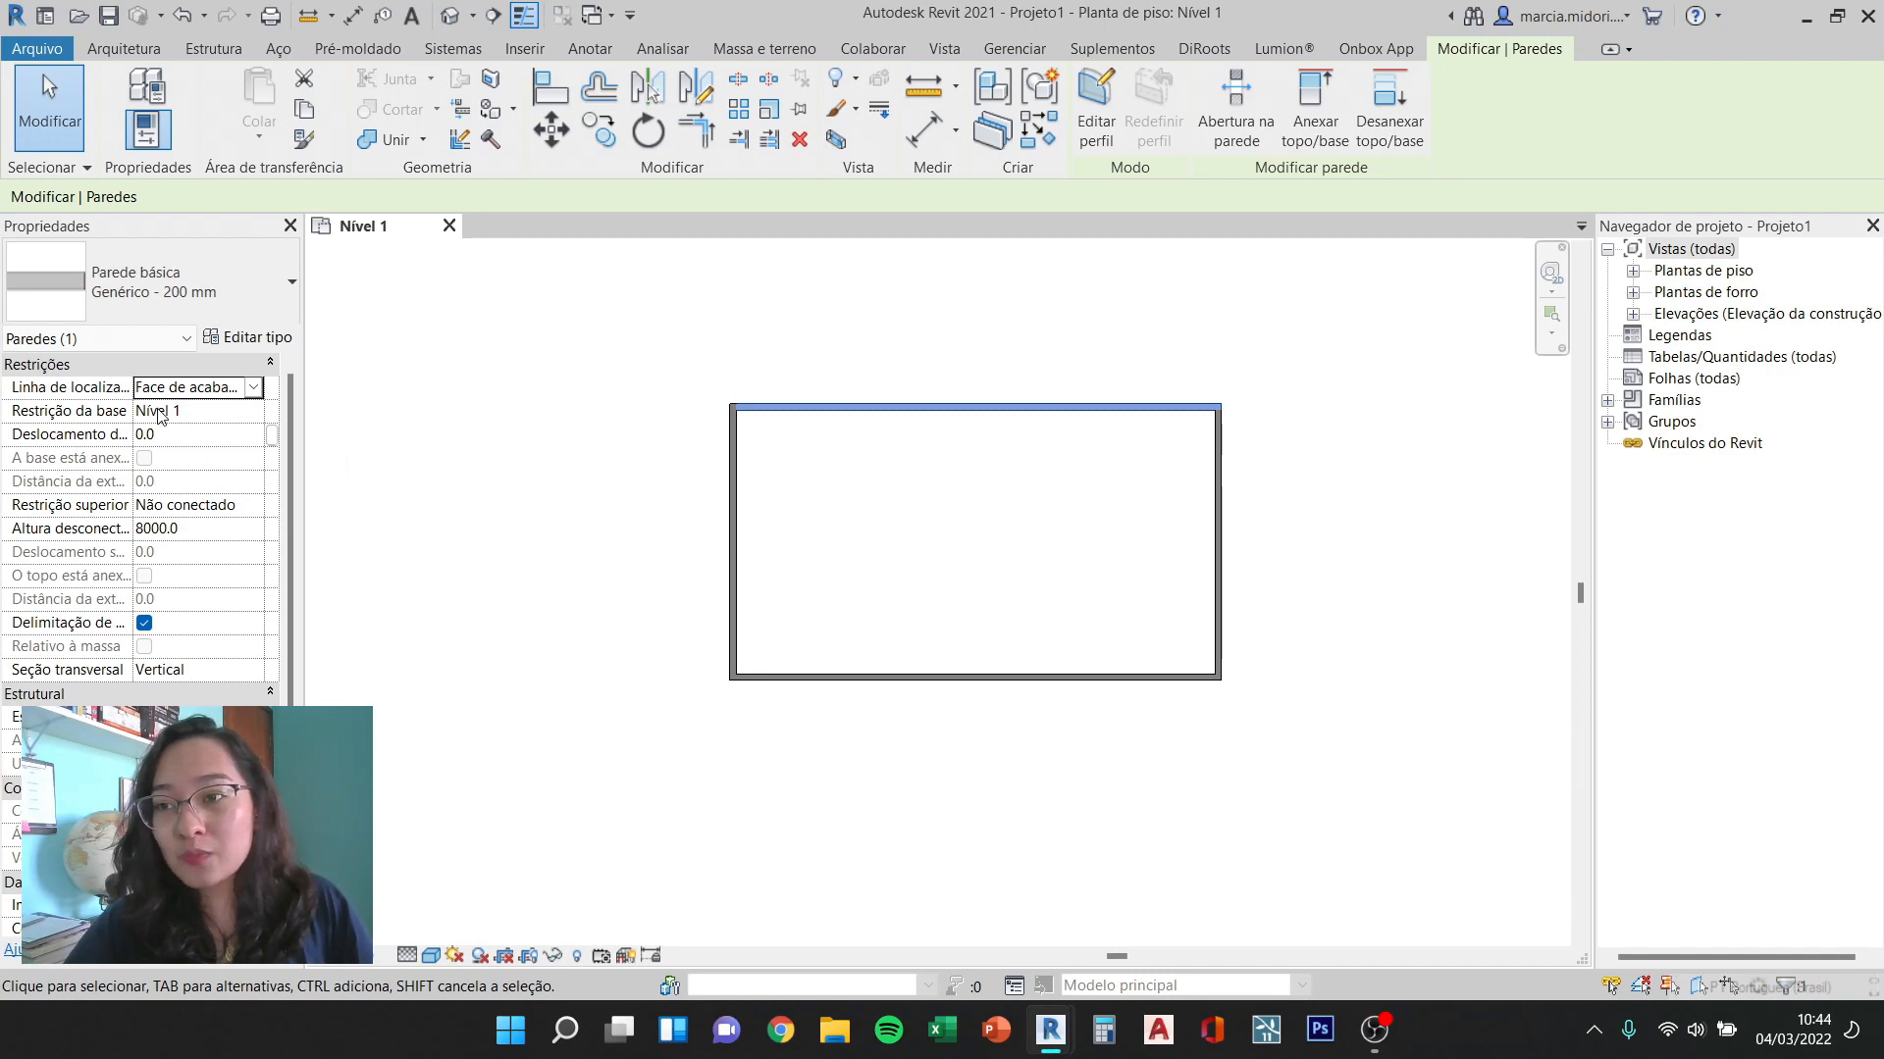
# Step: Set the upper wall's top constraint to Acima para o nível: Nível 2 and deselect the wall
pyautogui.click(252, 508)
pyautogui.click(253, 506)
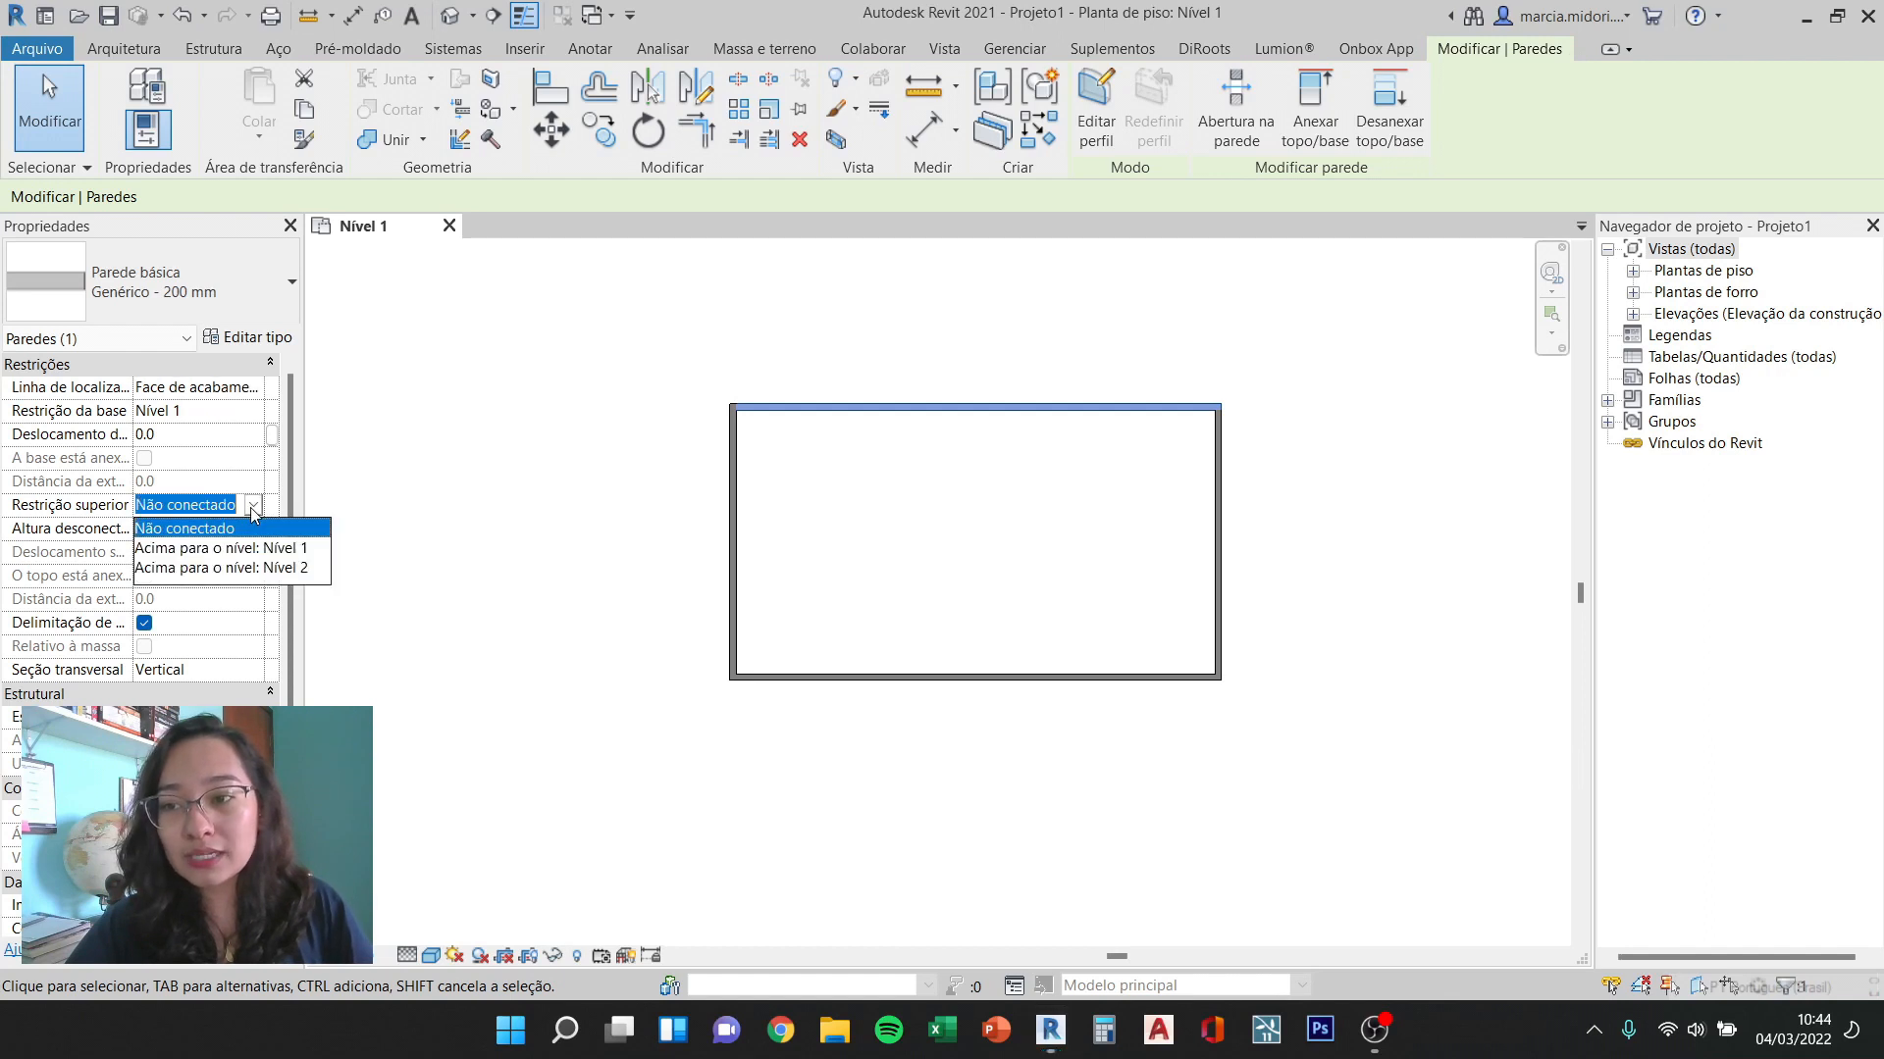
pyautogui.click(215, 550)
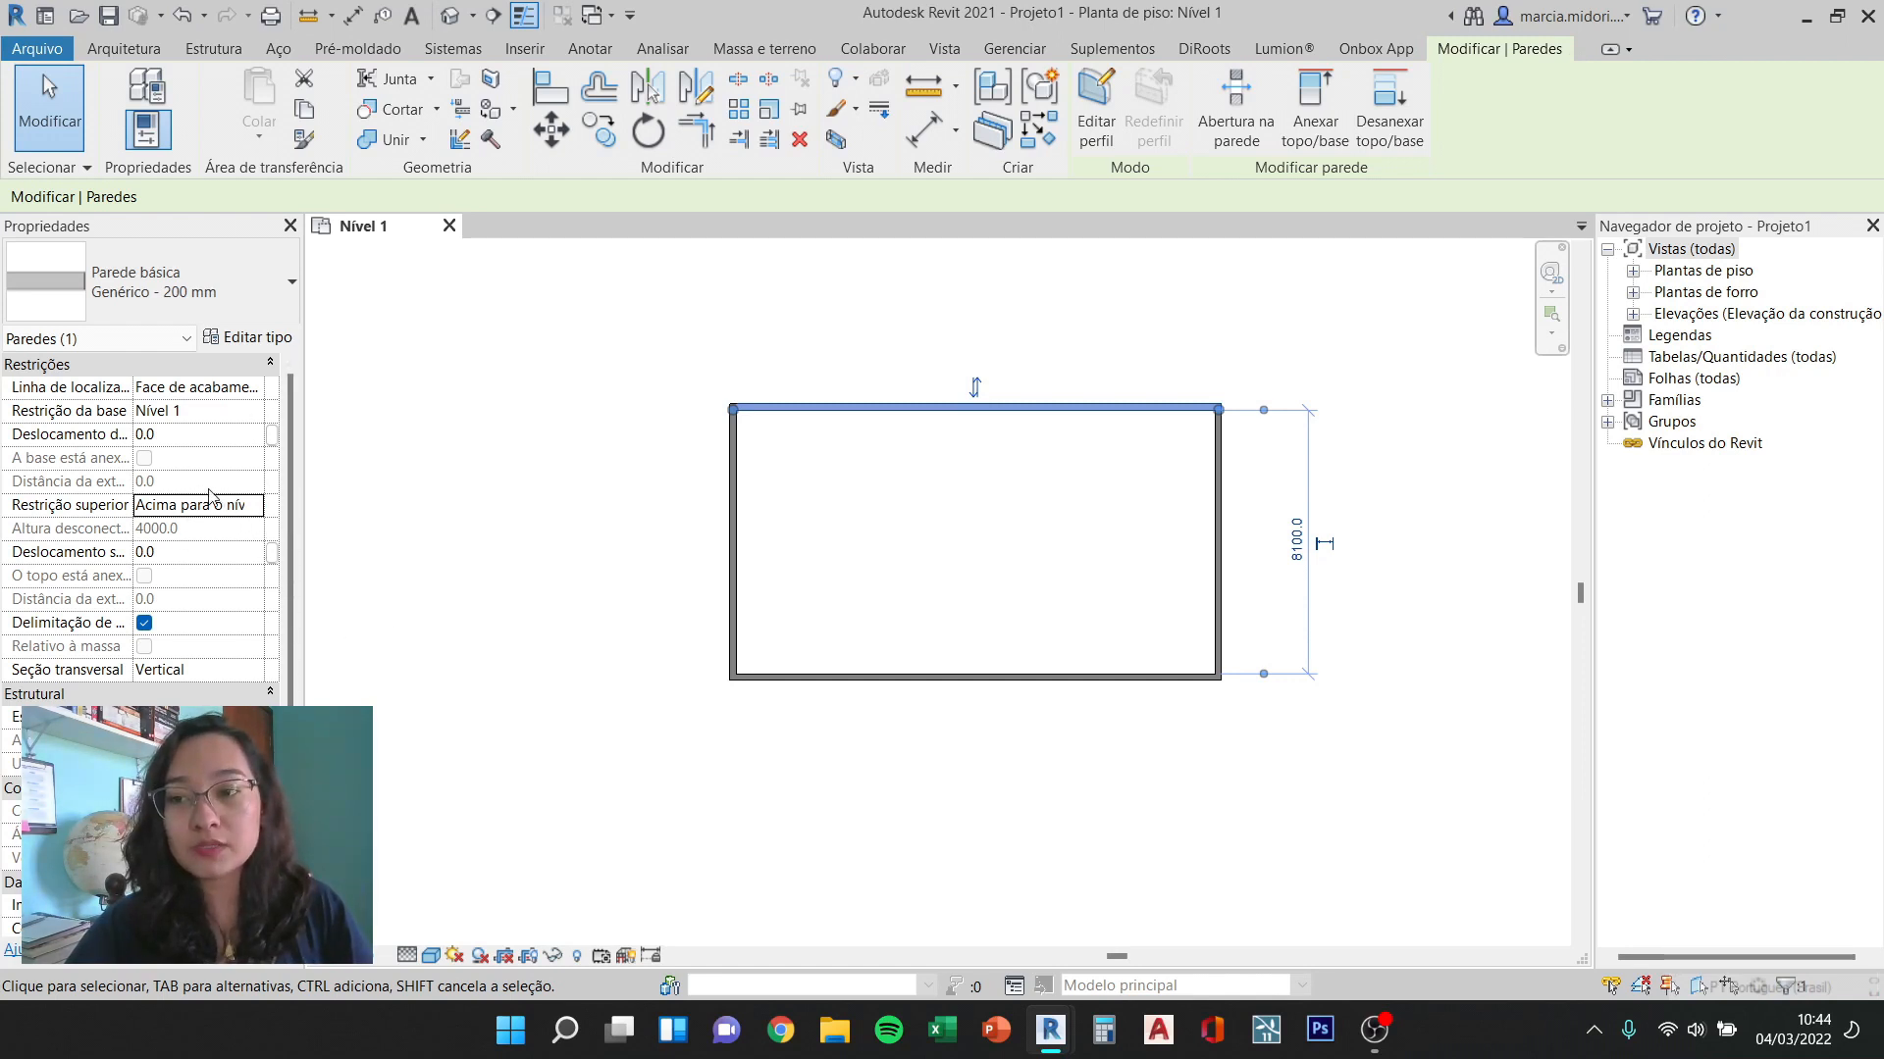
pyautogui.scroll(-1, 209, 495)
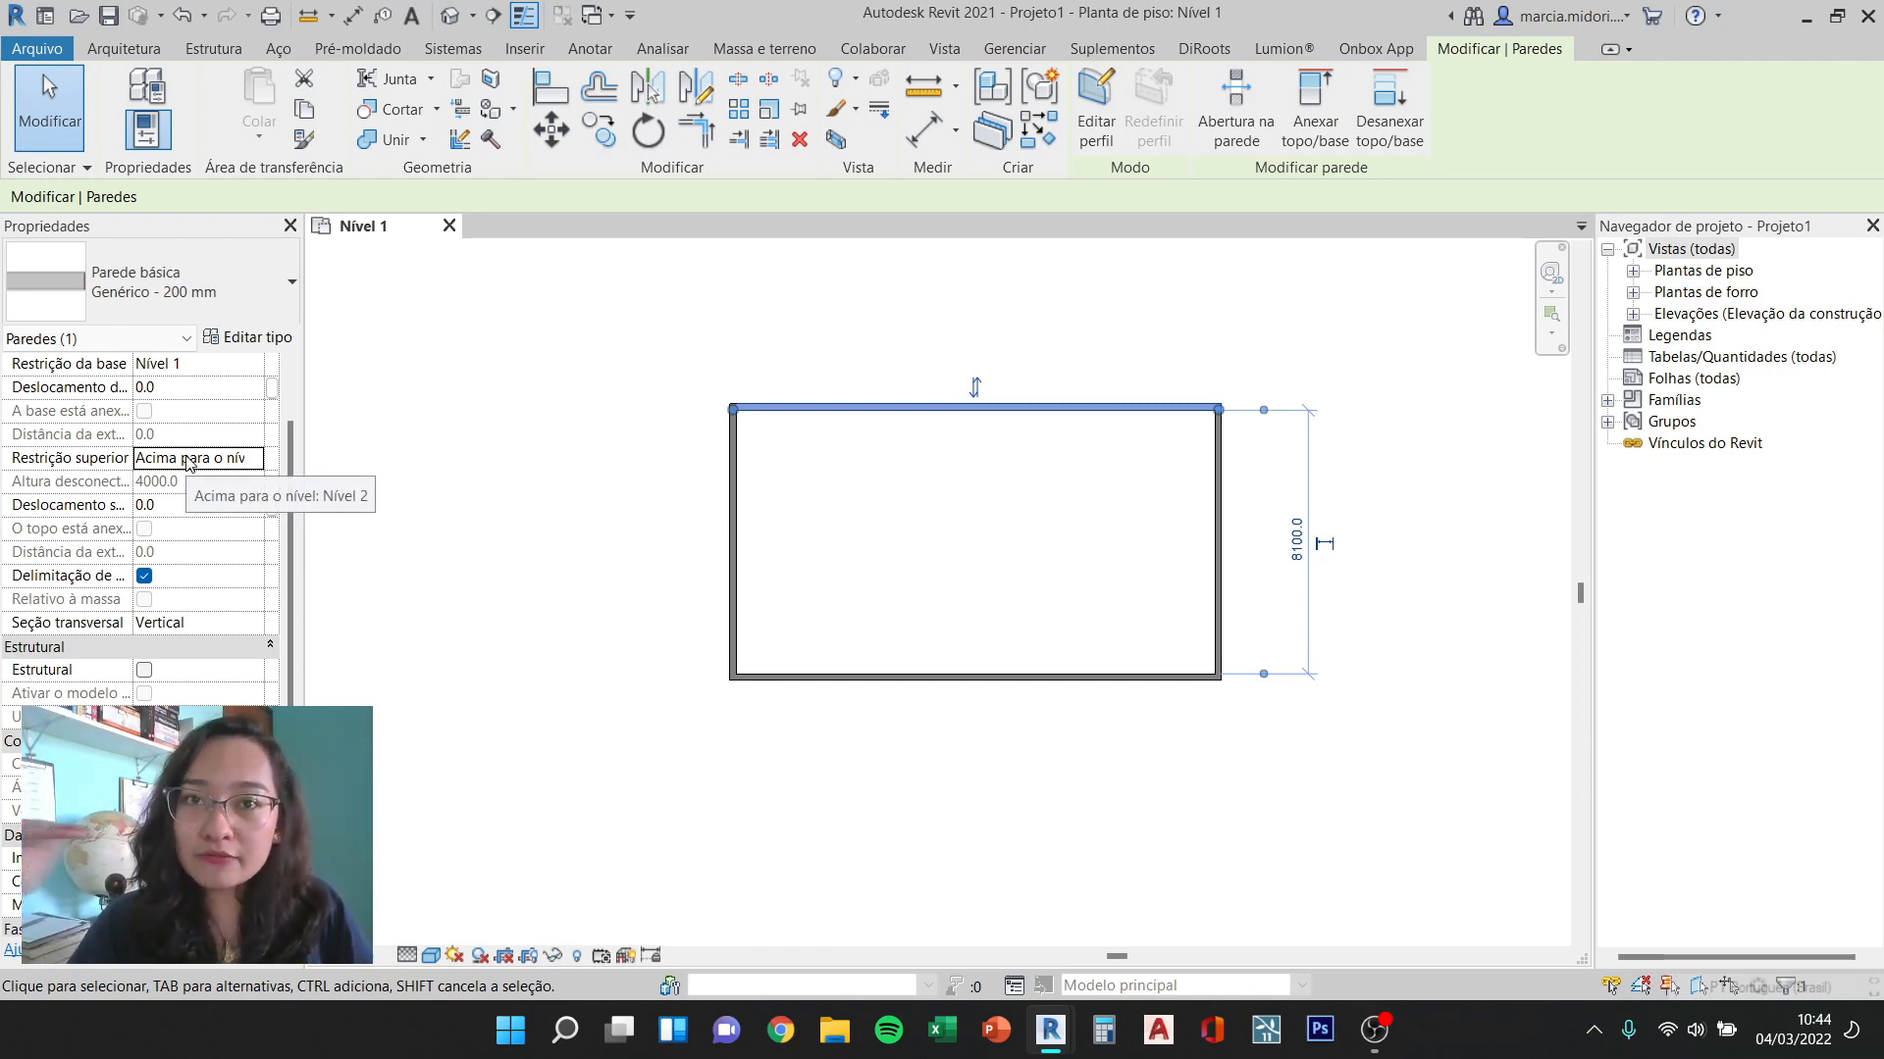
pyautogui.click(579, 450)
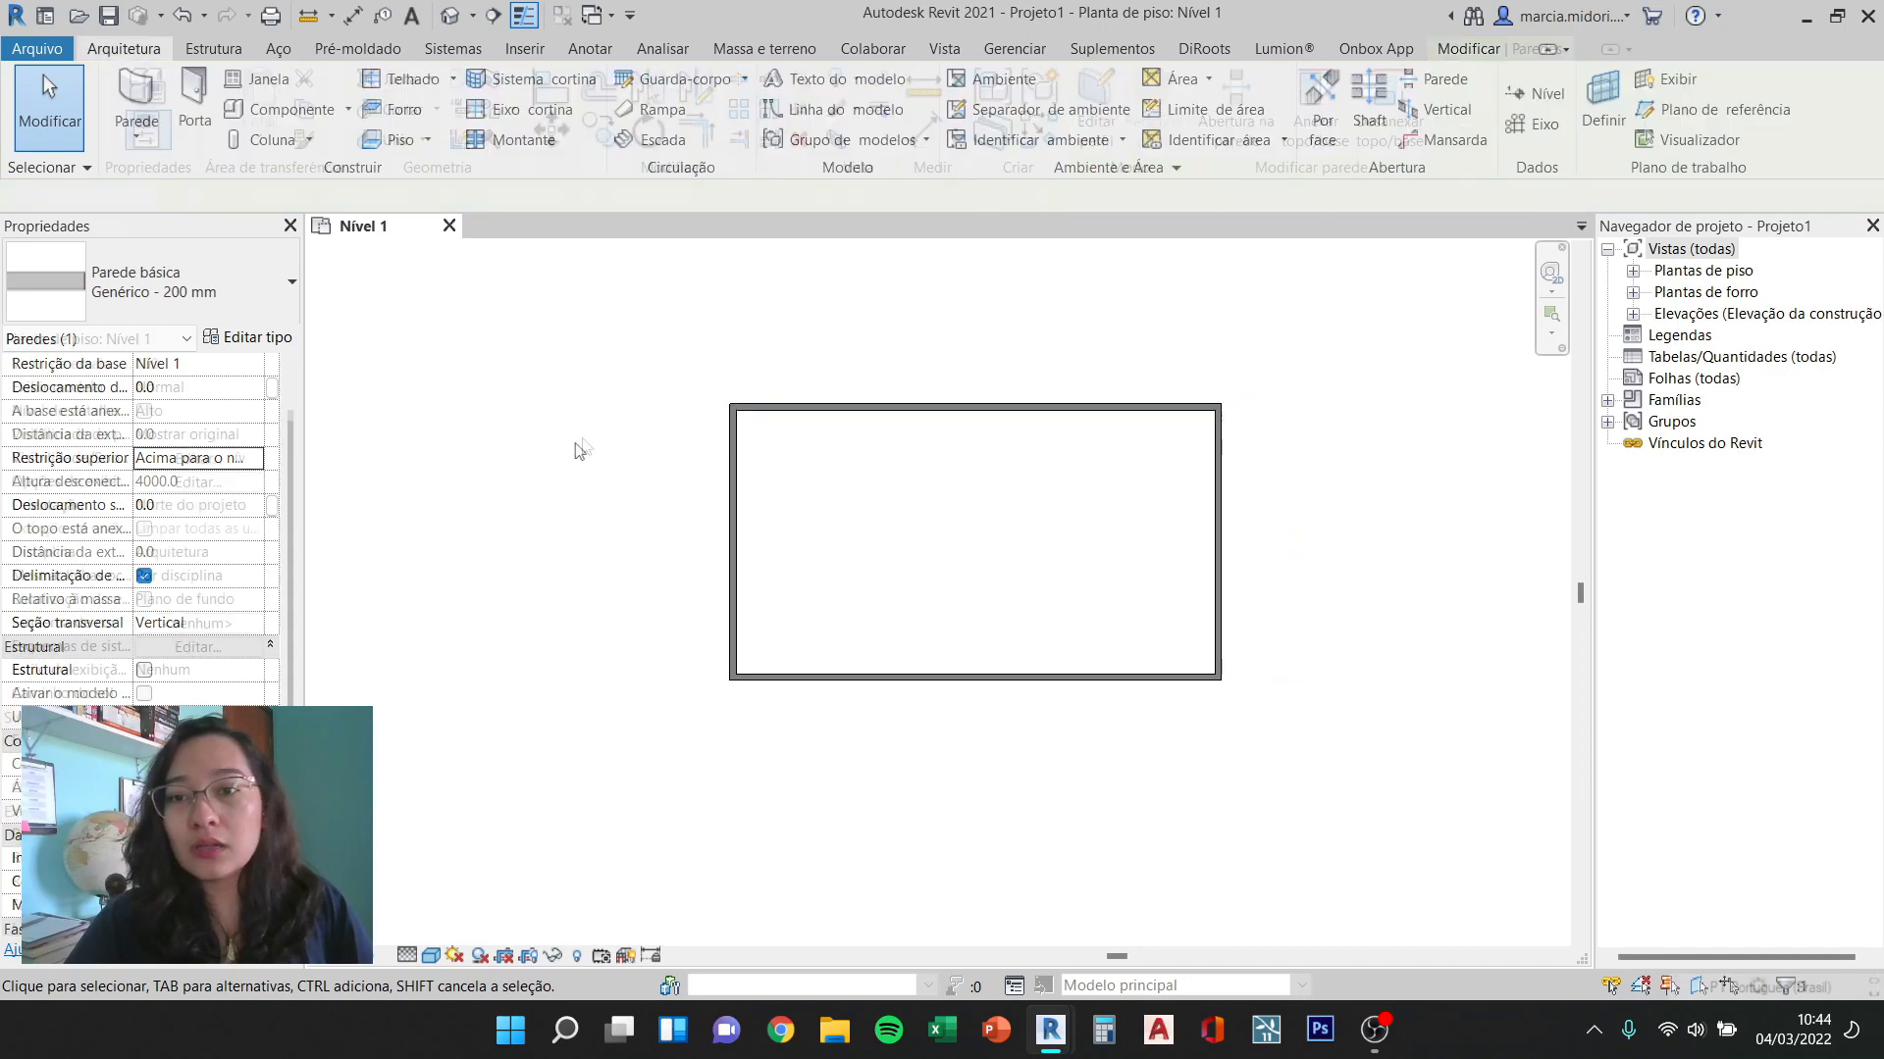
# Step: Start an architectural floor on Nível 1 using the Genérico 150 mm type
pyautogui.click(398, 139)
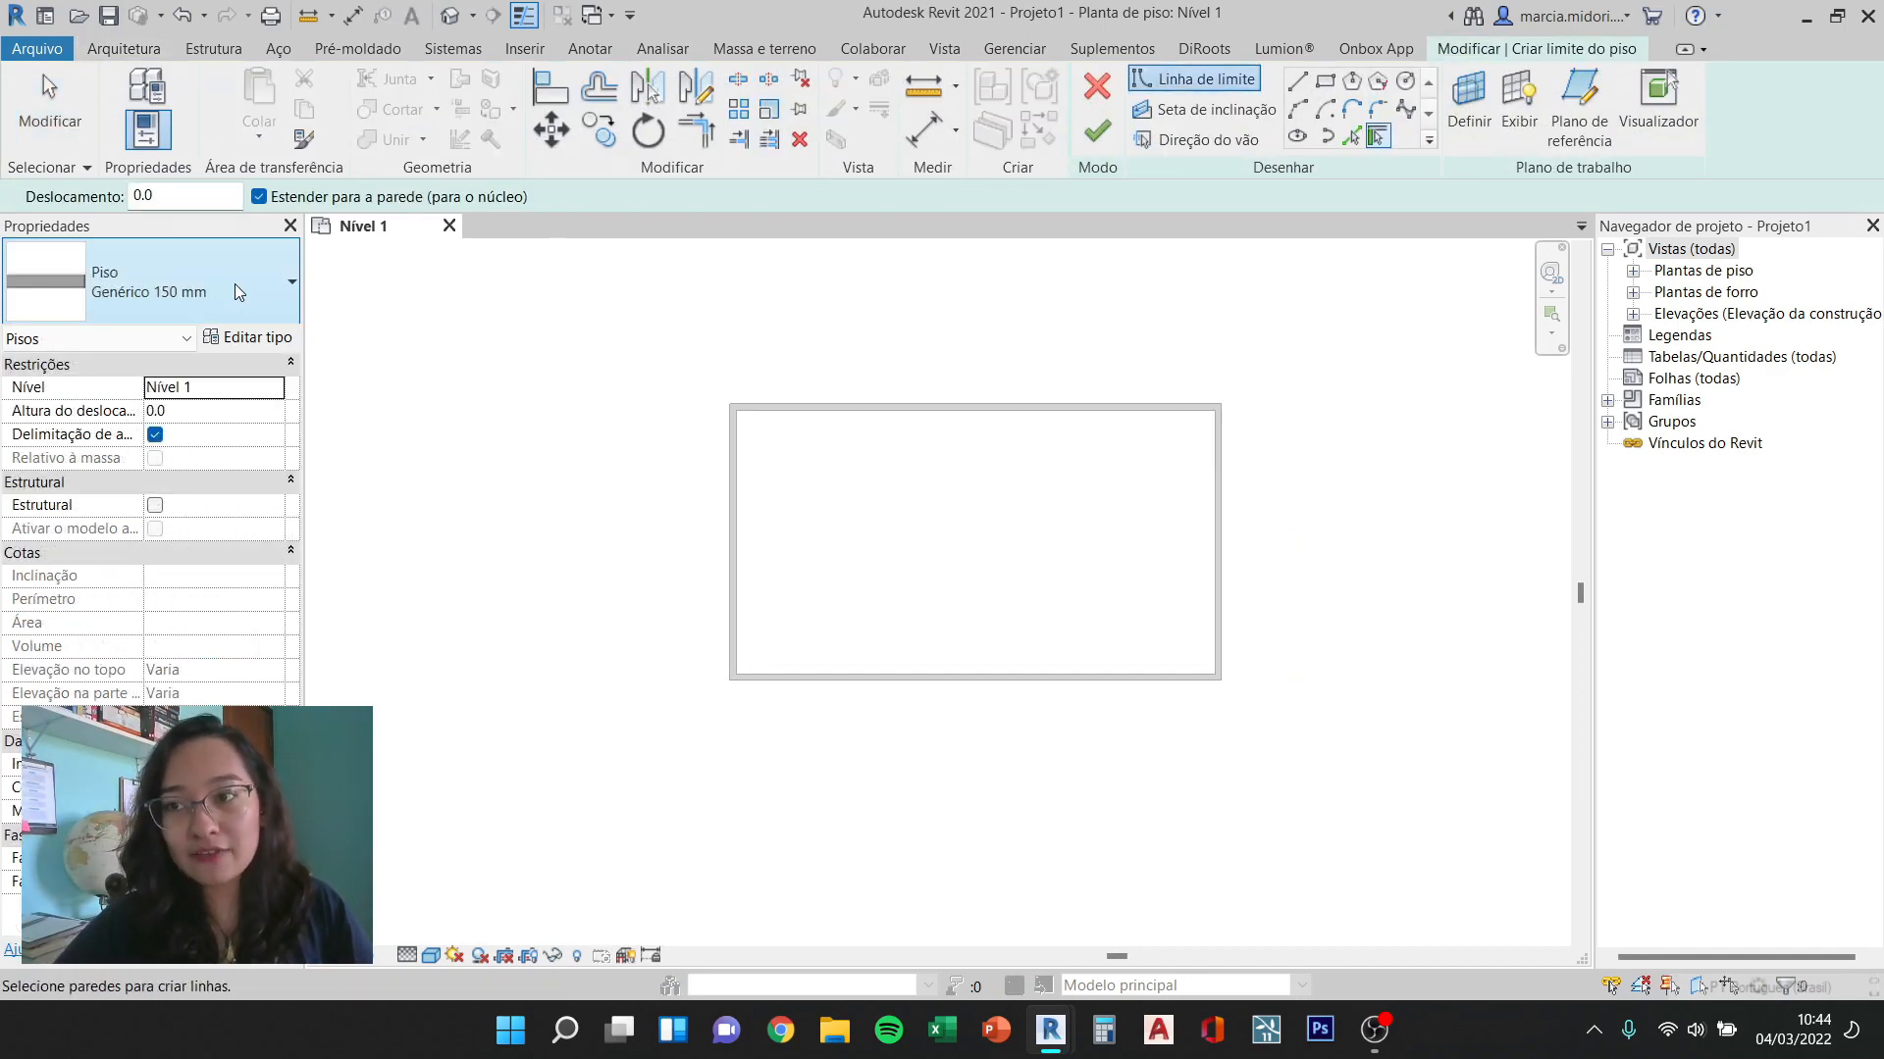
pyautogui.click(196, 289)
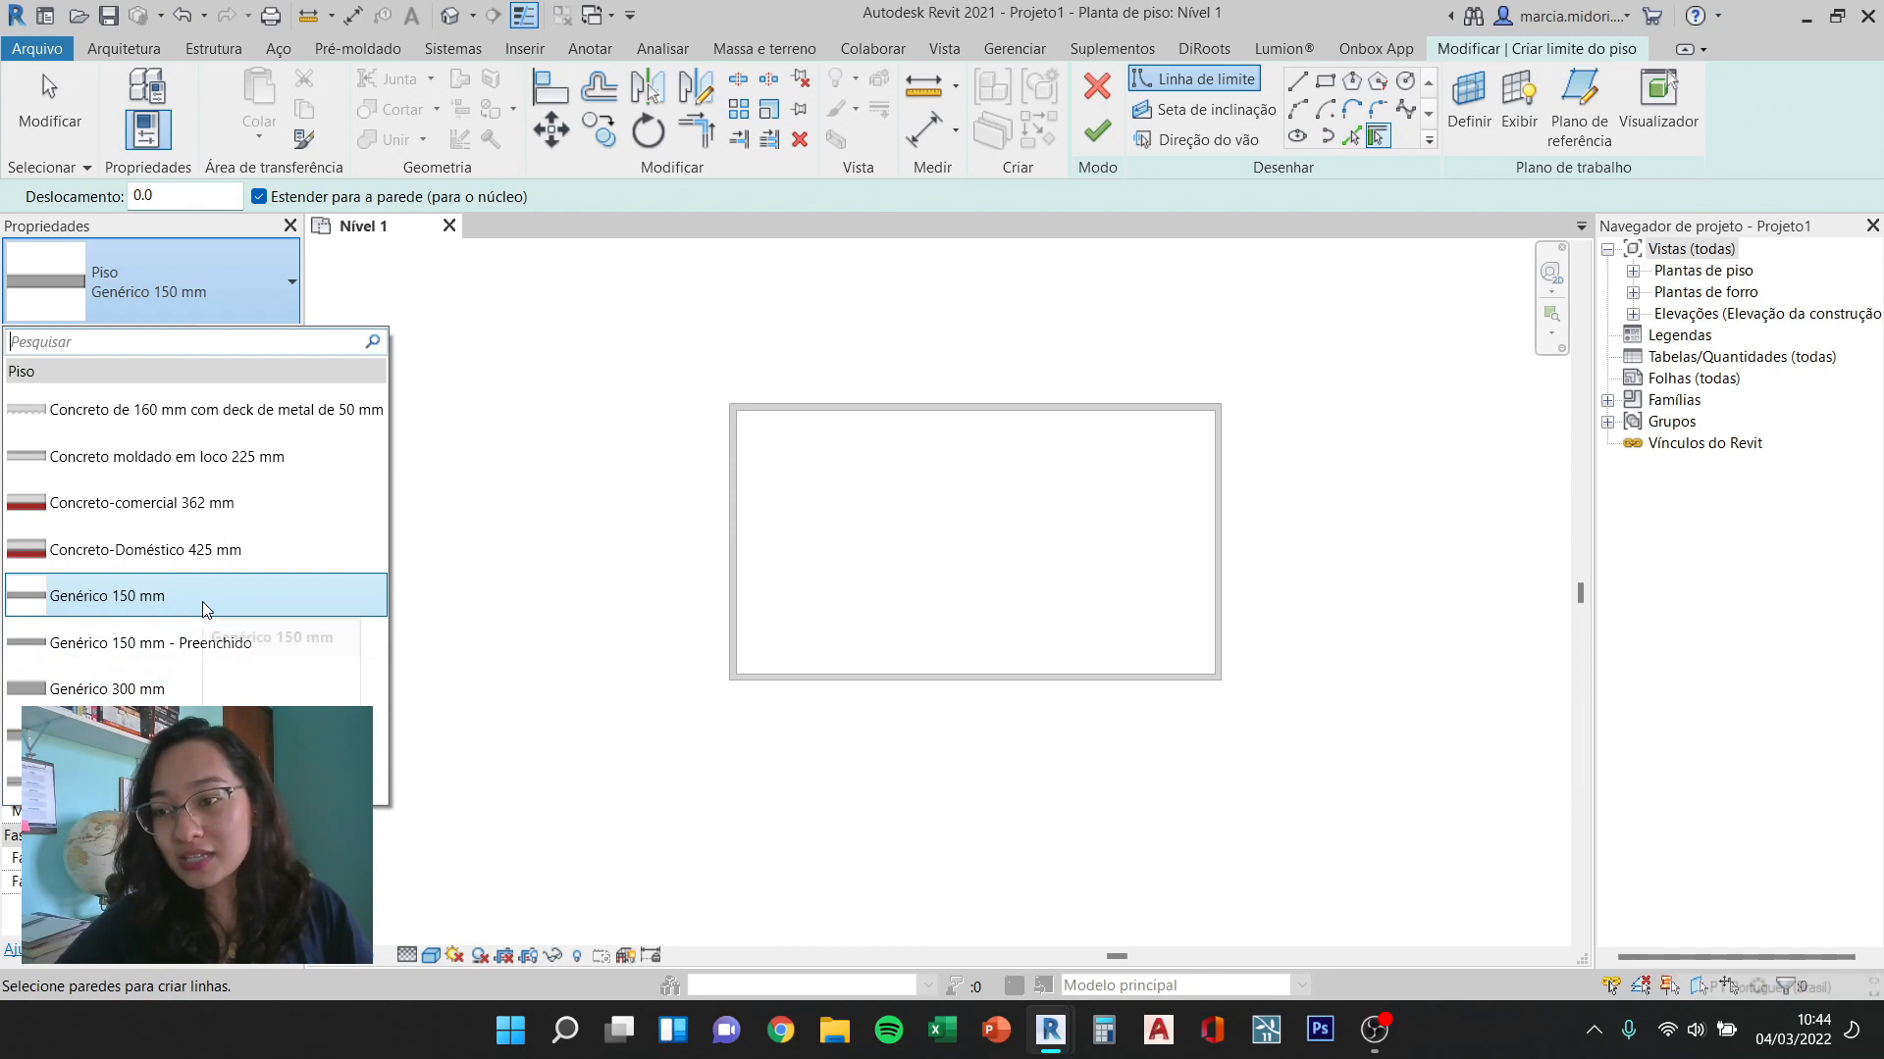
pyautogui.click(174, 601)
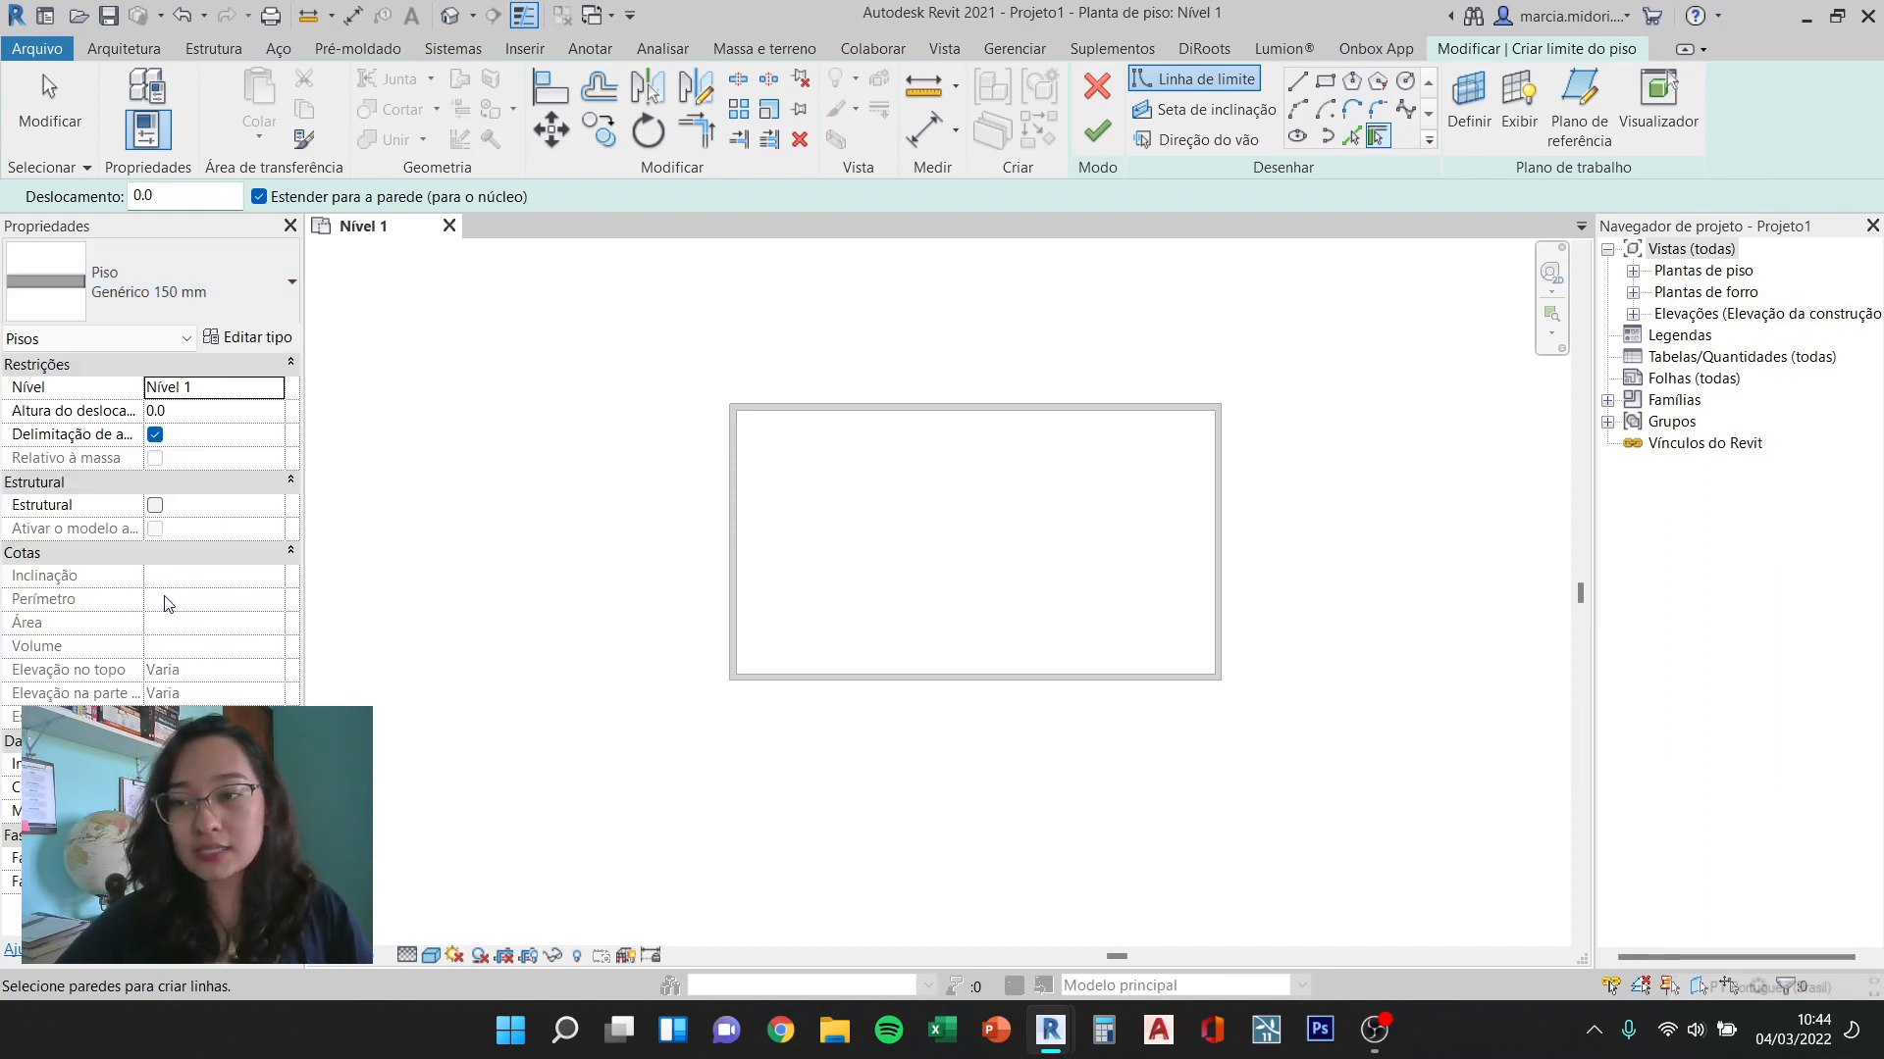
# Step: Set the floor's height offset from the level to -0,02 and return it to 0
pyautogui.click(273, 387)
pyautogui.click(253, 412)
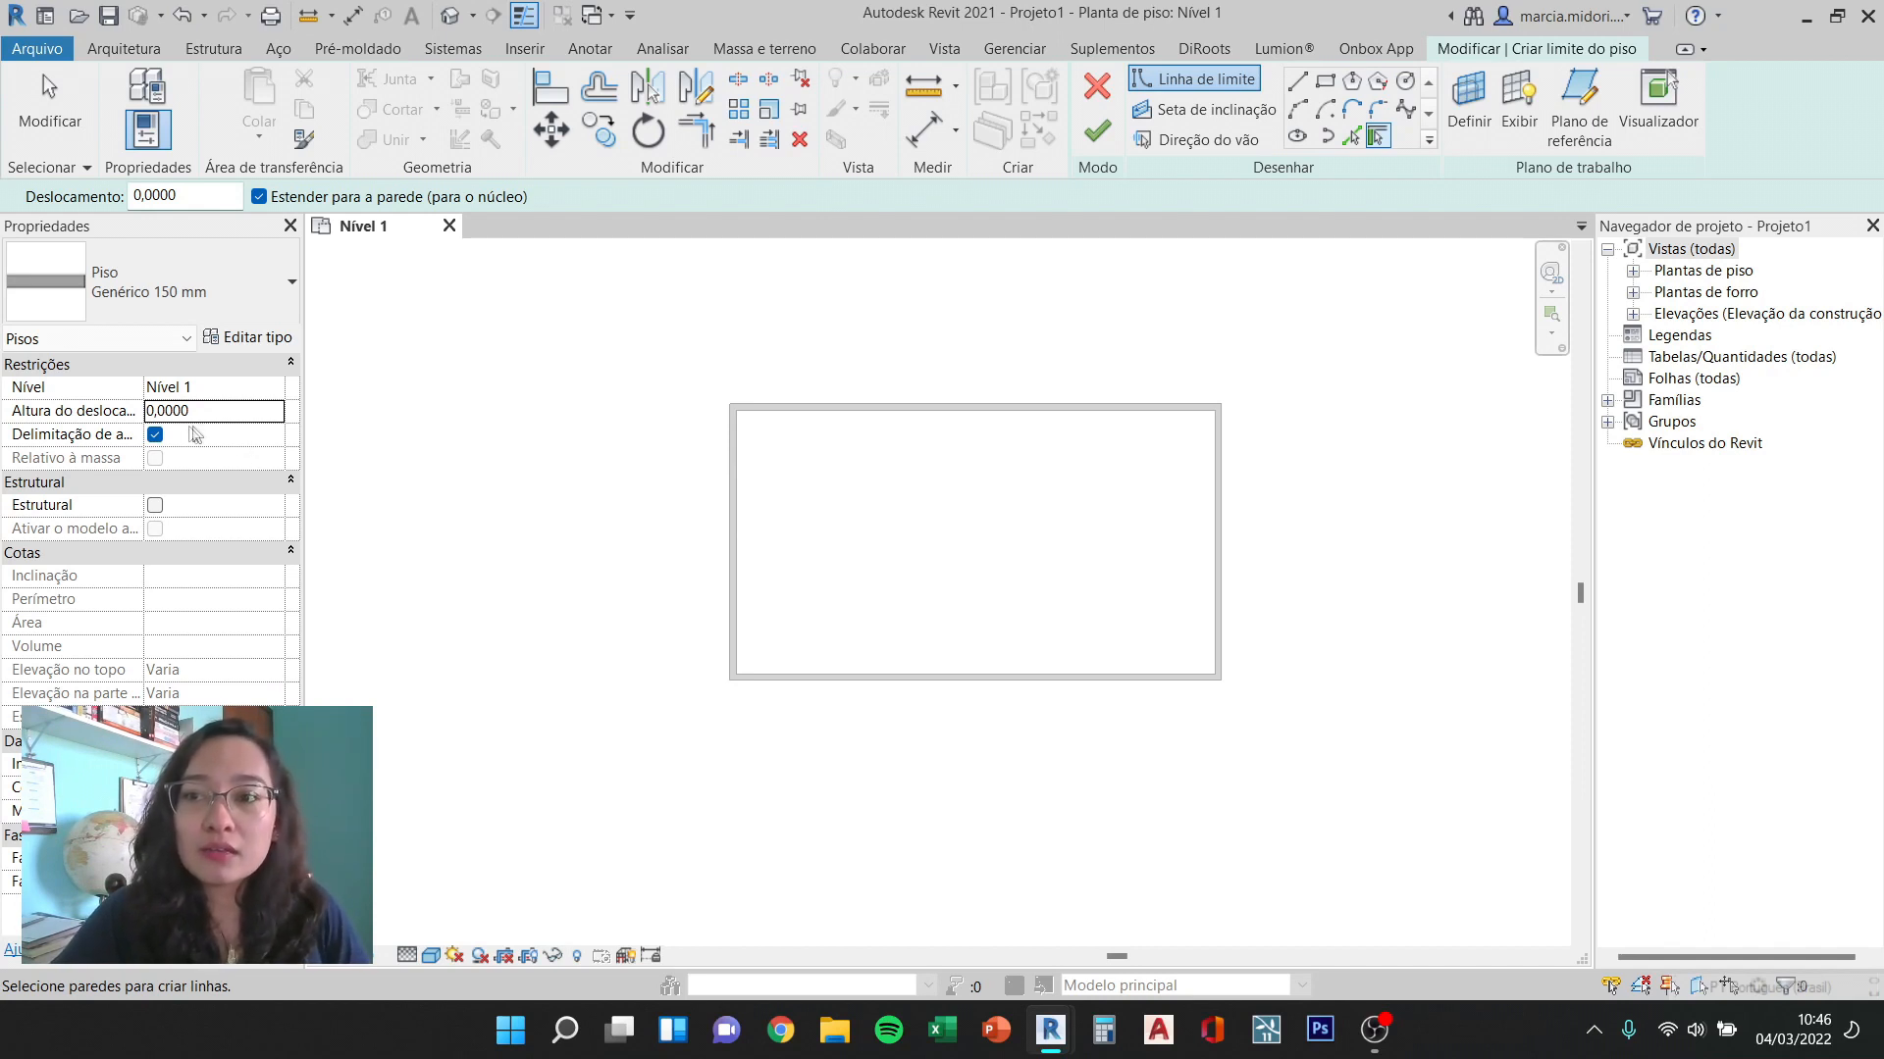
pyautogui.click(224, 416)
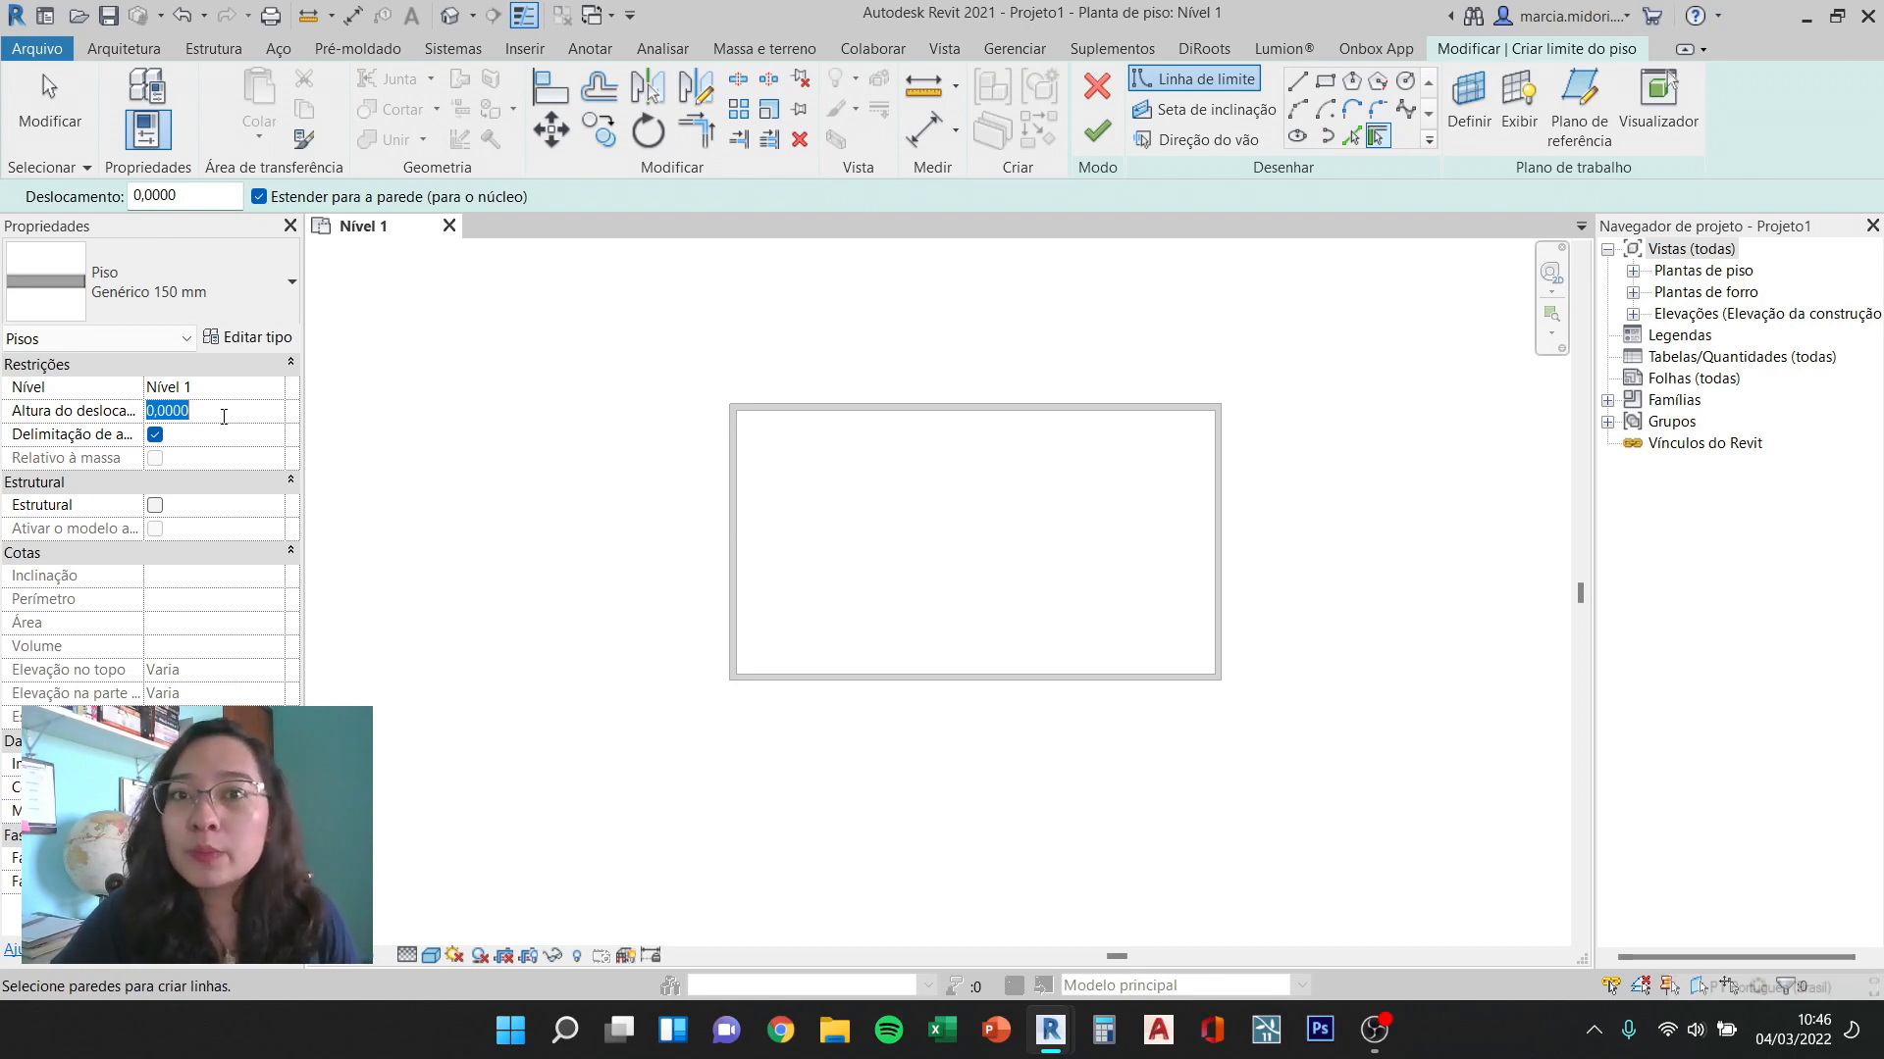
pyautogui.write('-0')
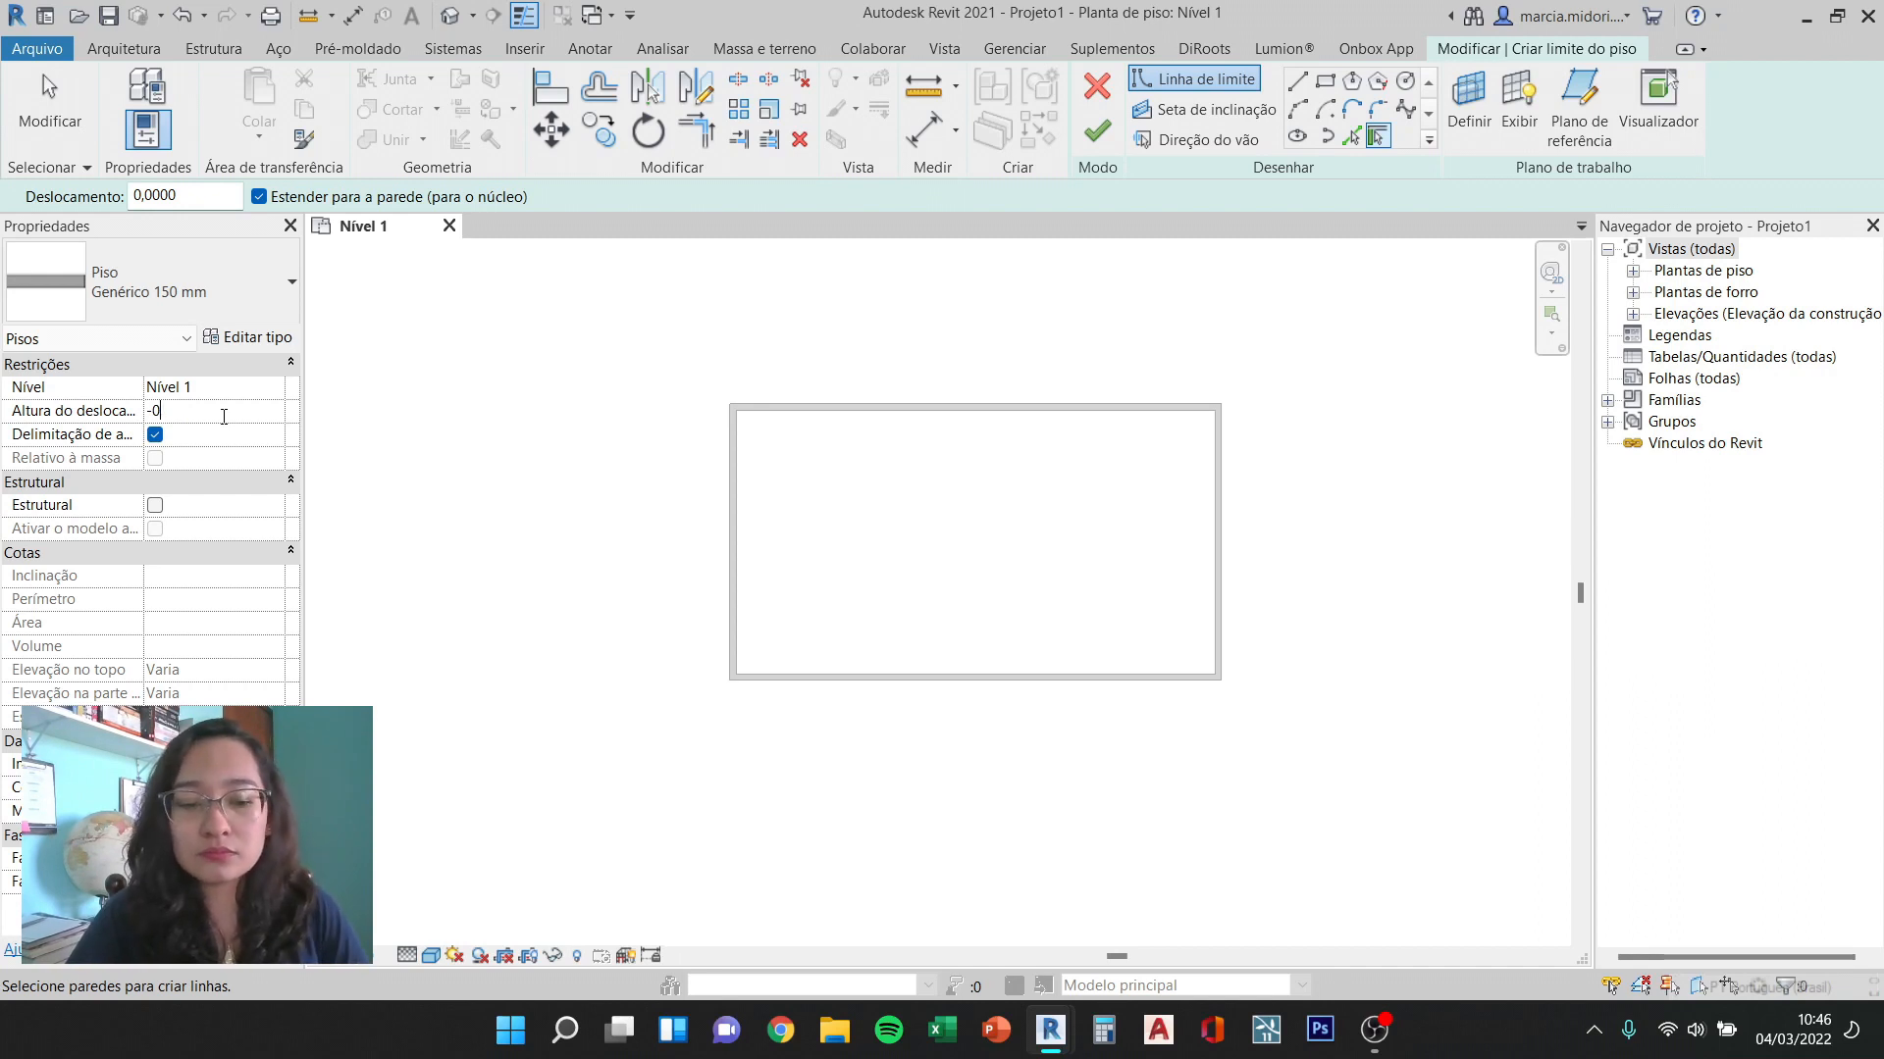
pyautogui.write(',02')
pyautogui.press('Return')
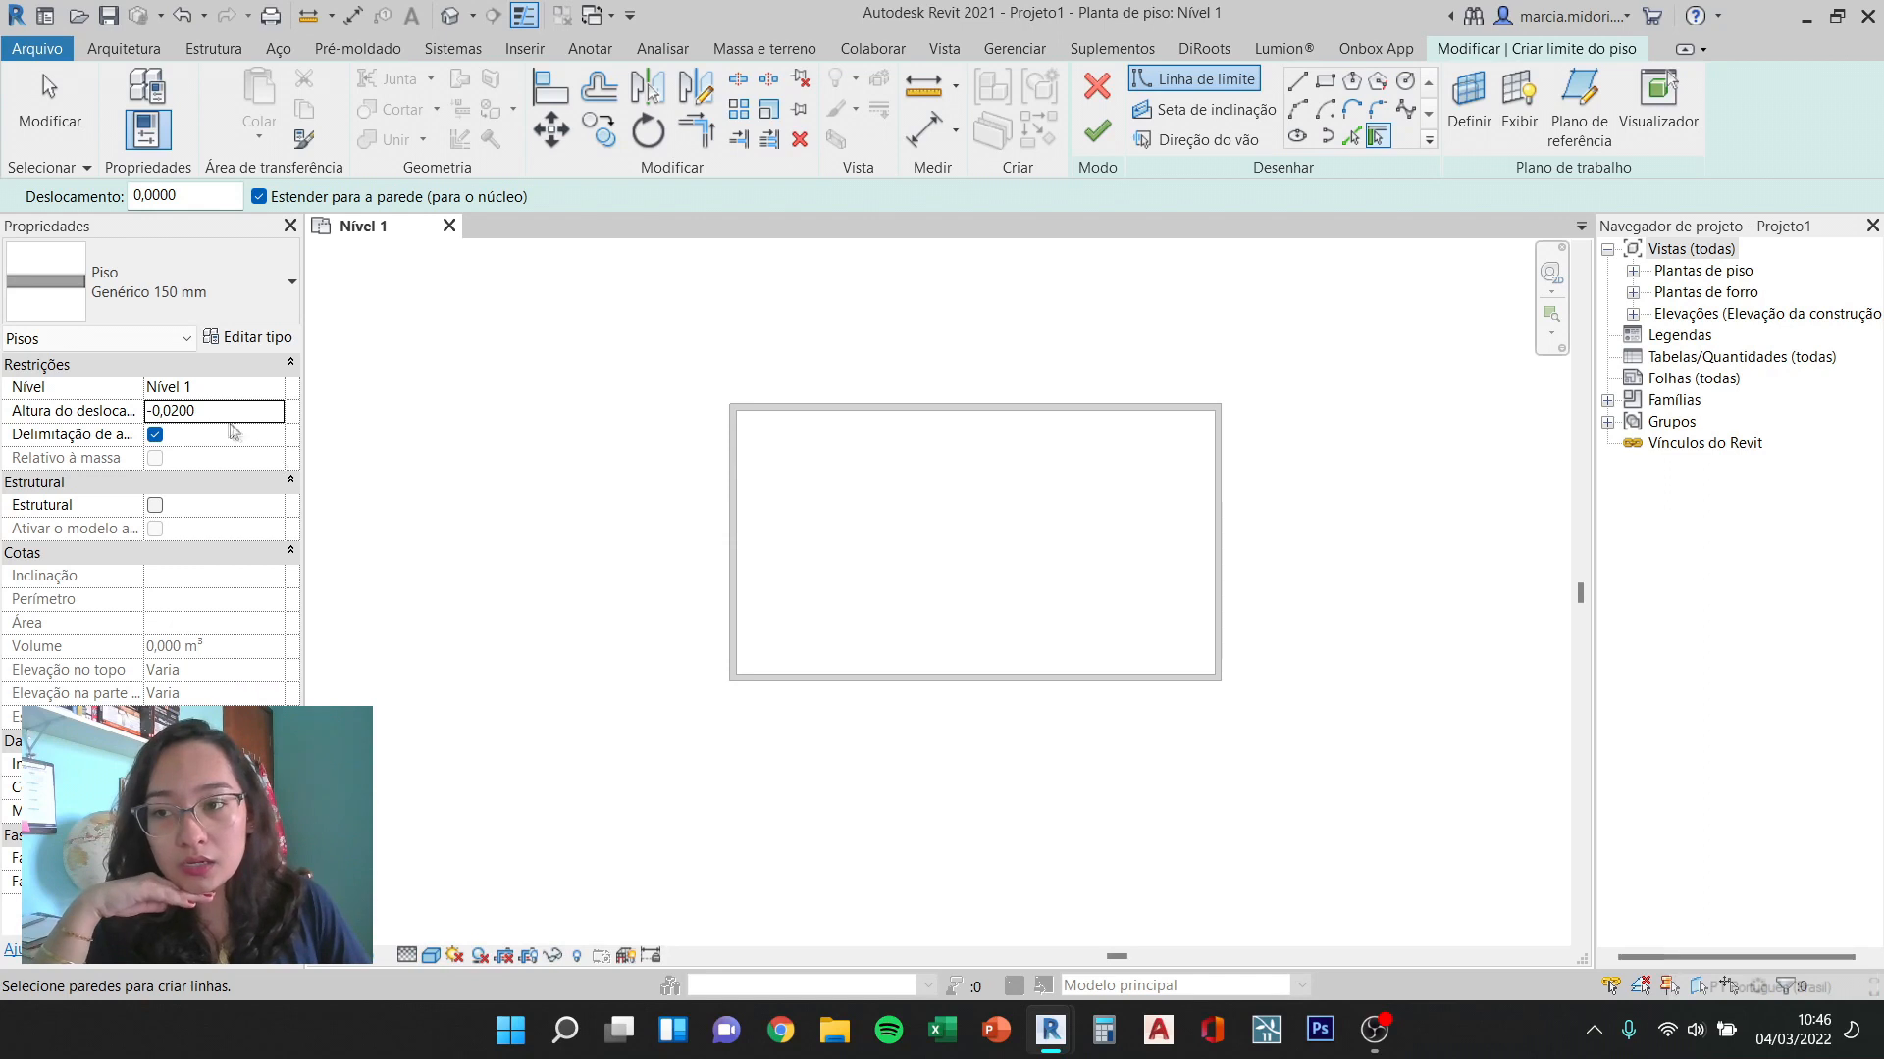
pyautogui.click(231, 416)
pyautogui.write('0')
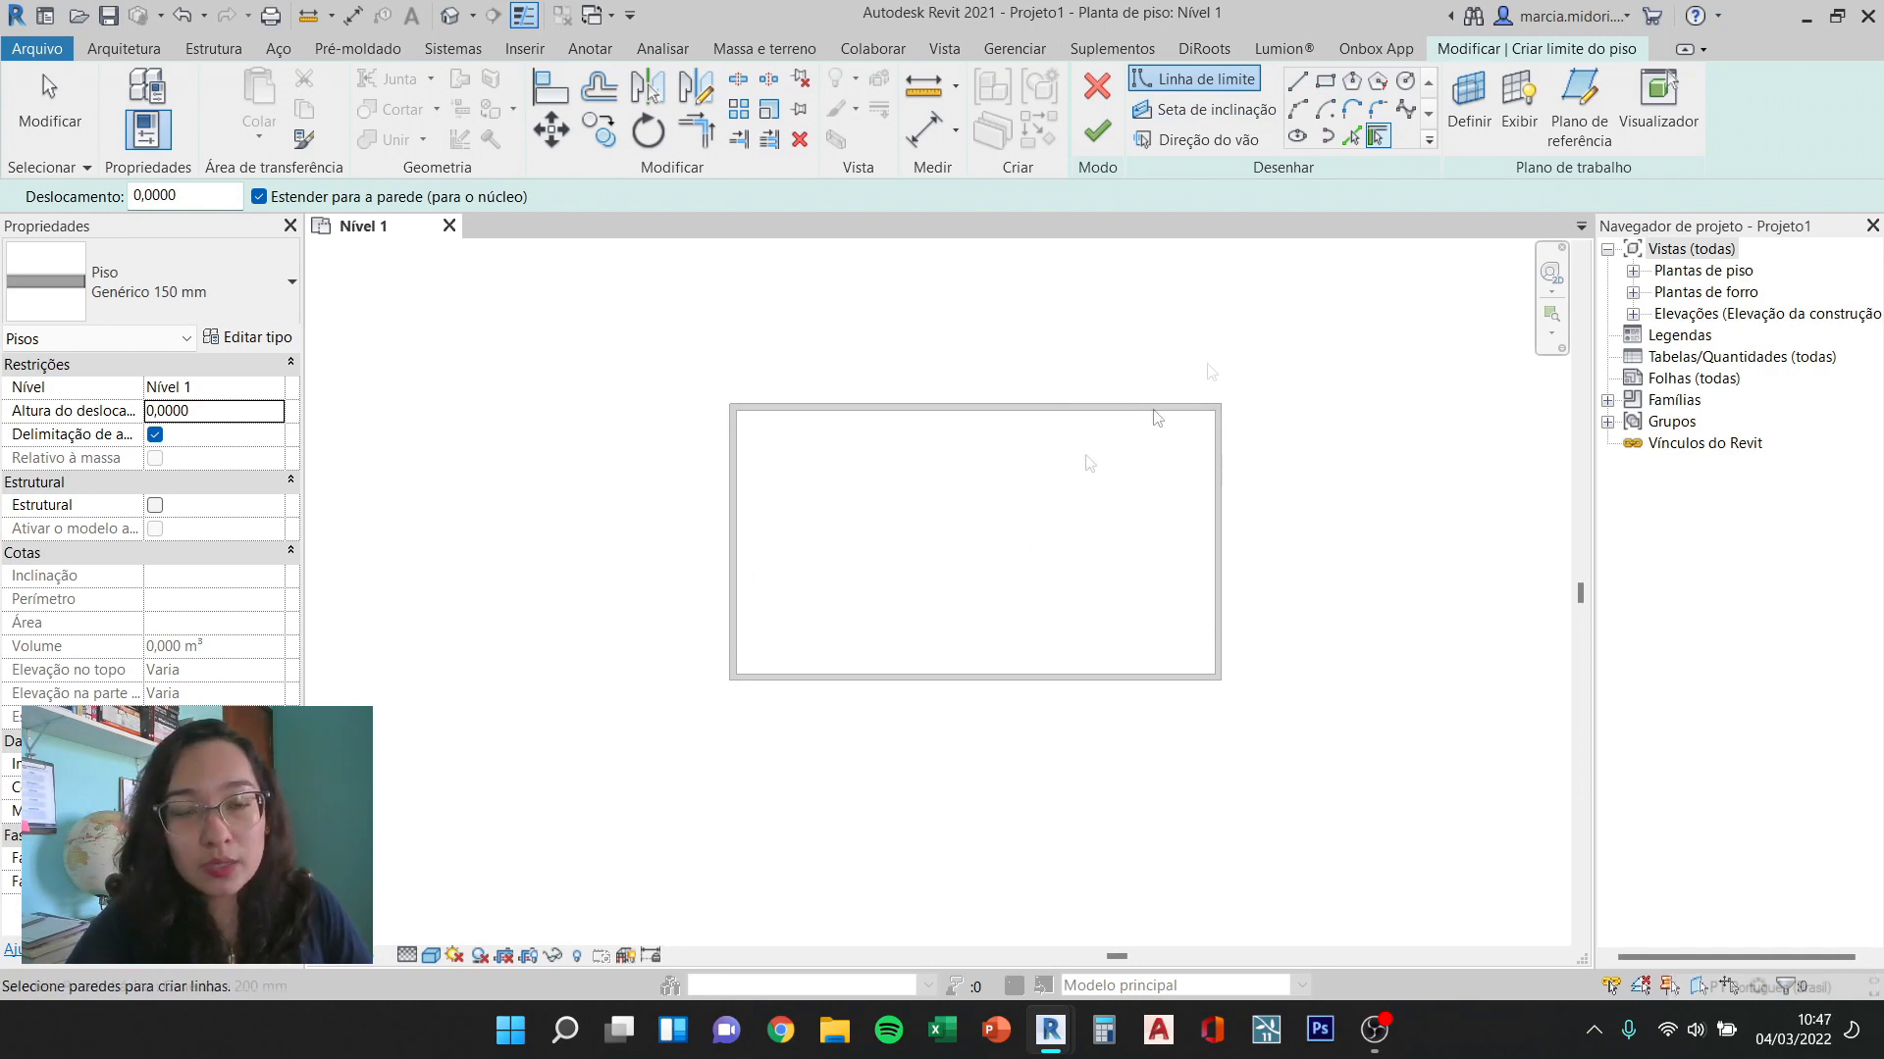
# Step: Trace the floor boundary along the inner wall faces with four chained lines, about 14,7 by 8,1 m, and delete them
pyautogui.click(1297, 82)
pyautogui.click(733, 407)
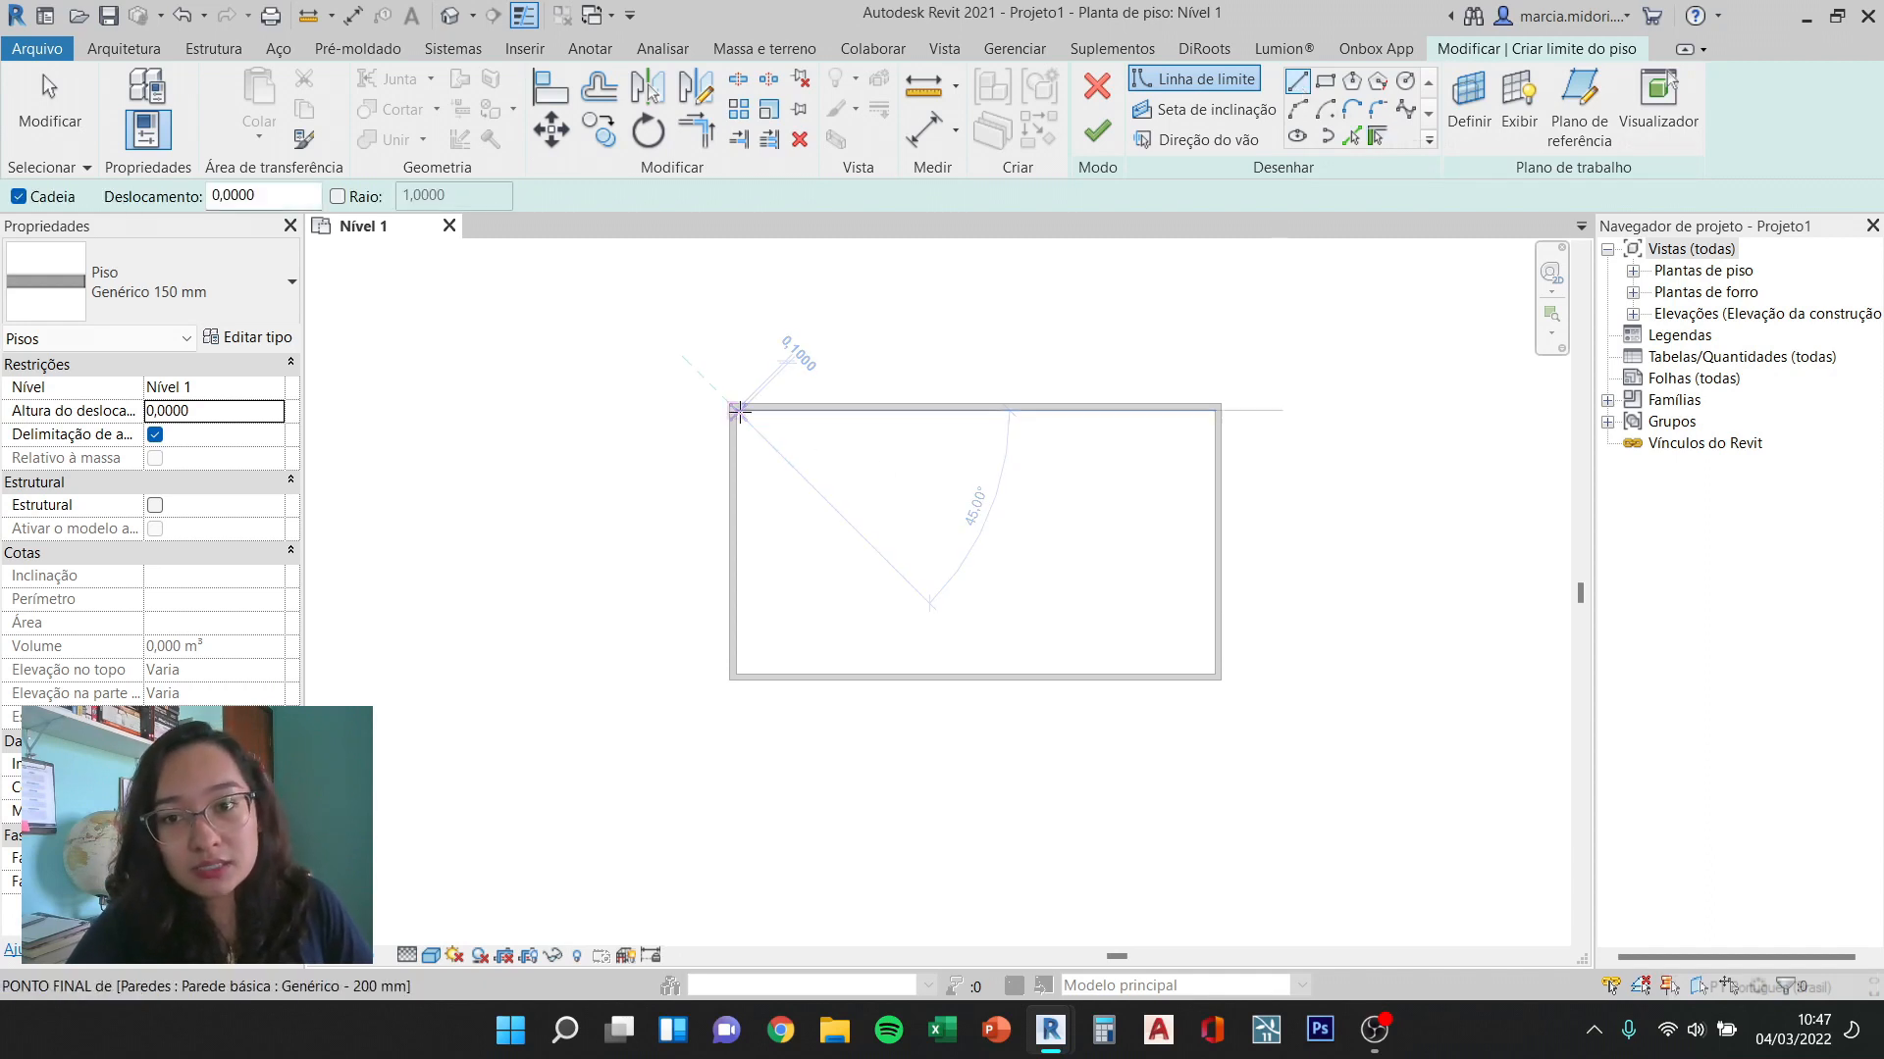
pyautogui.click(1214, 408)
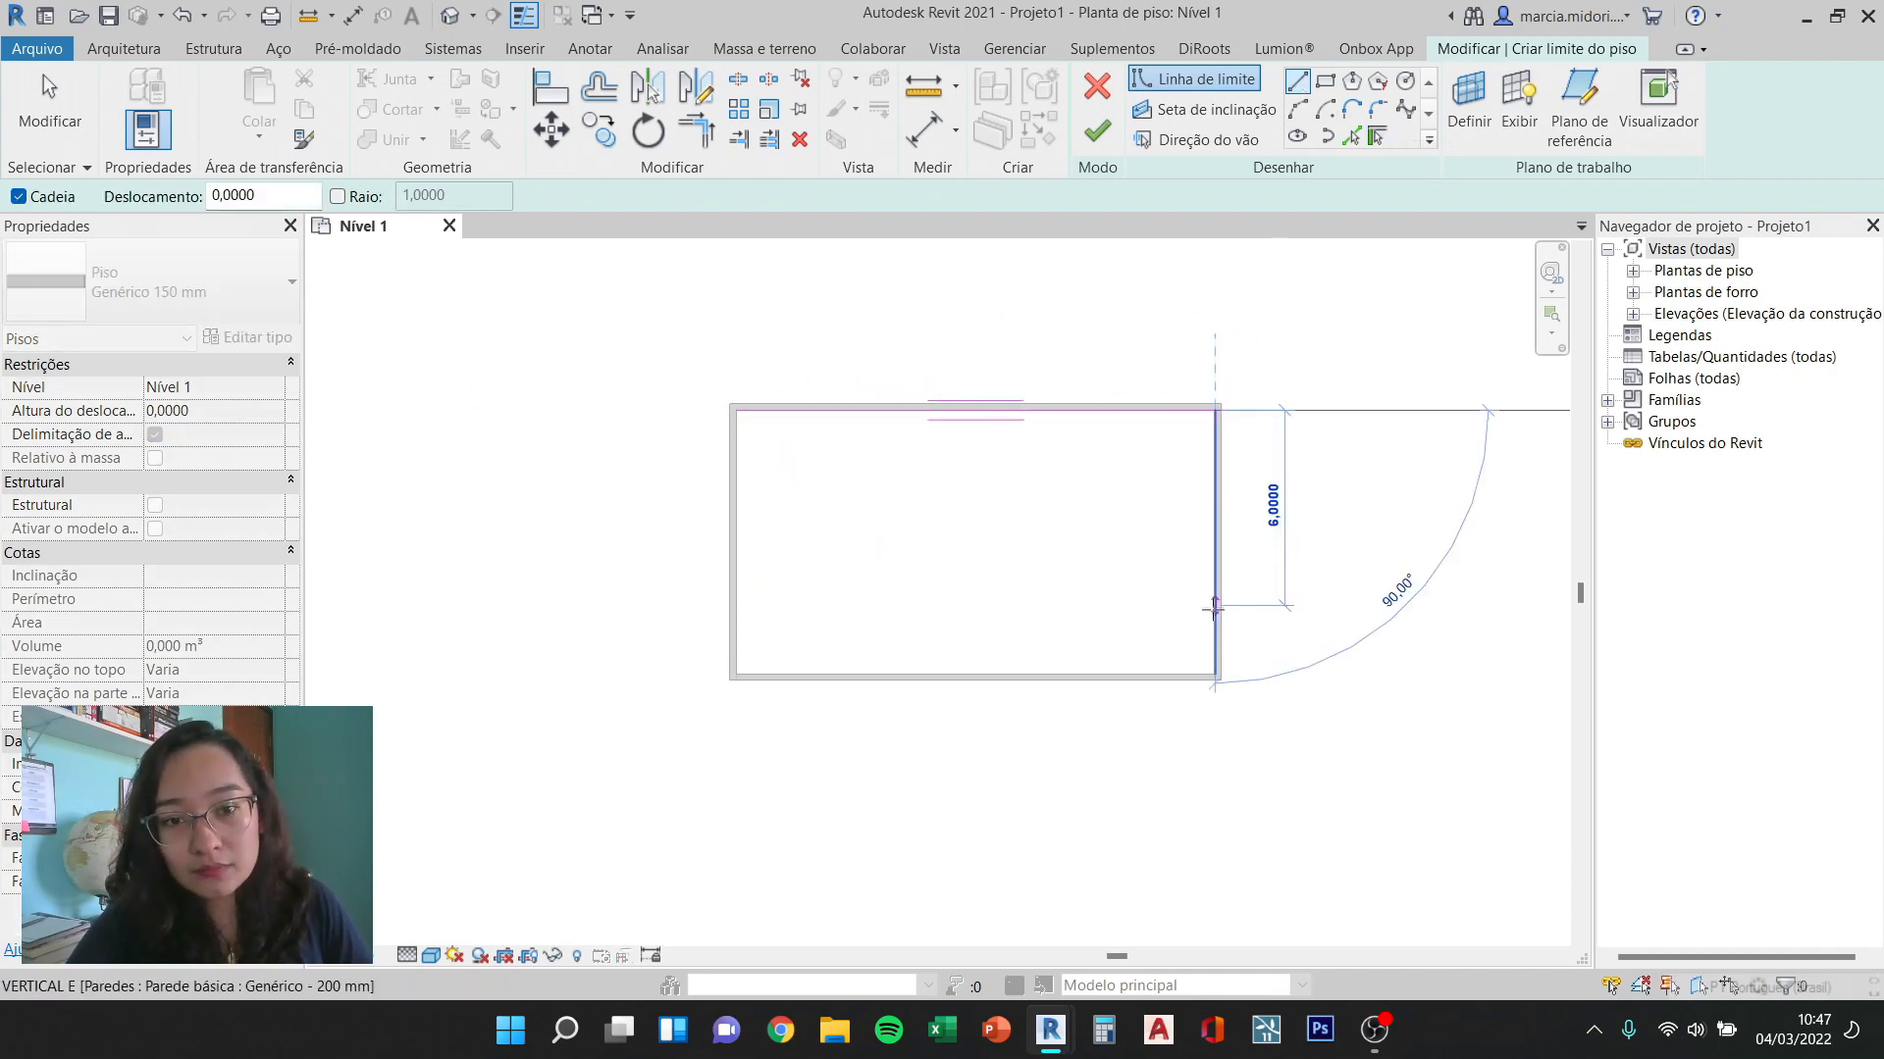
pyautogui.click(1214, 675)
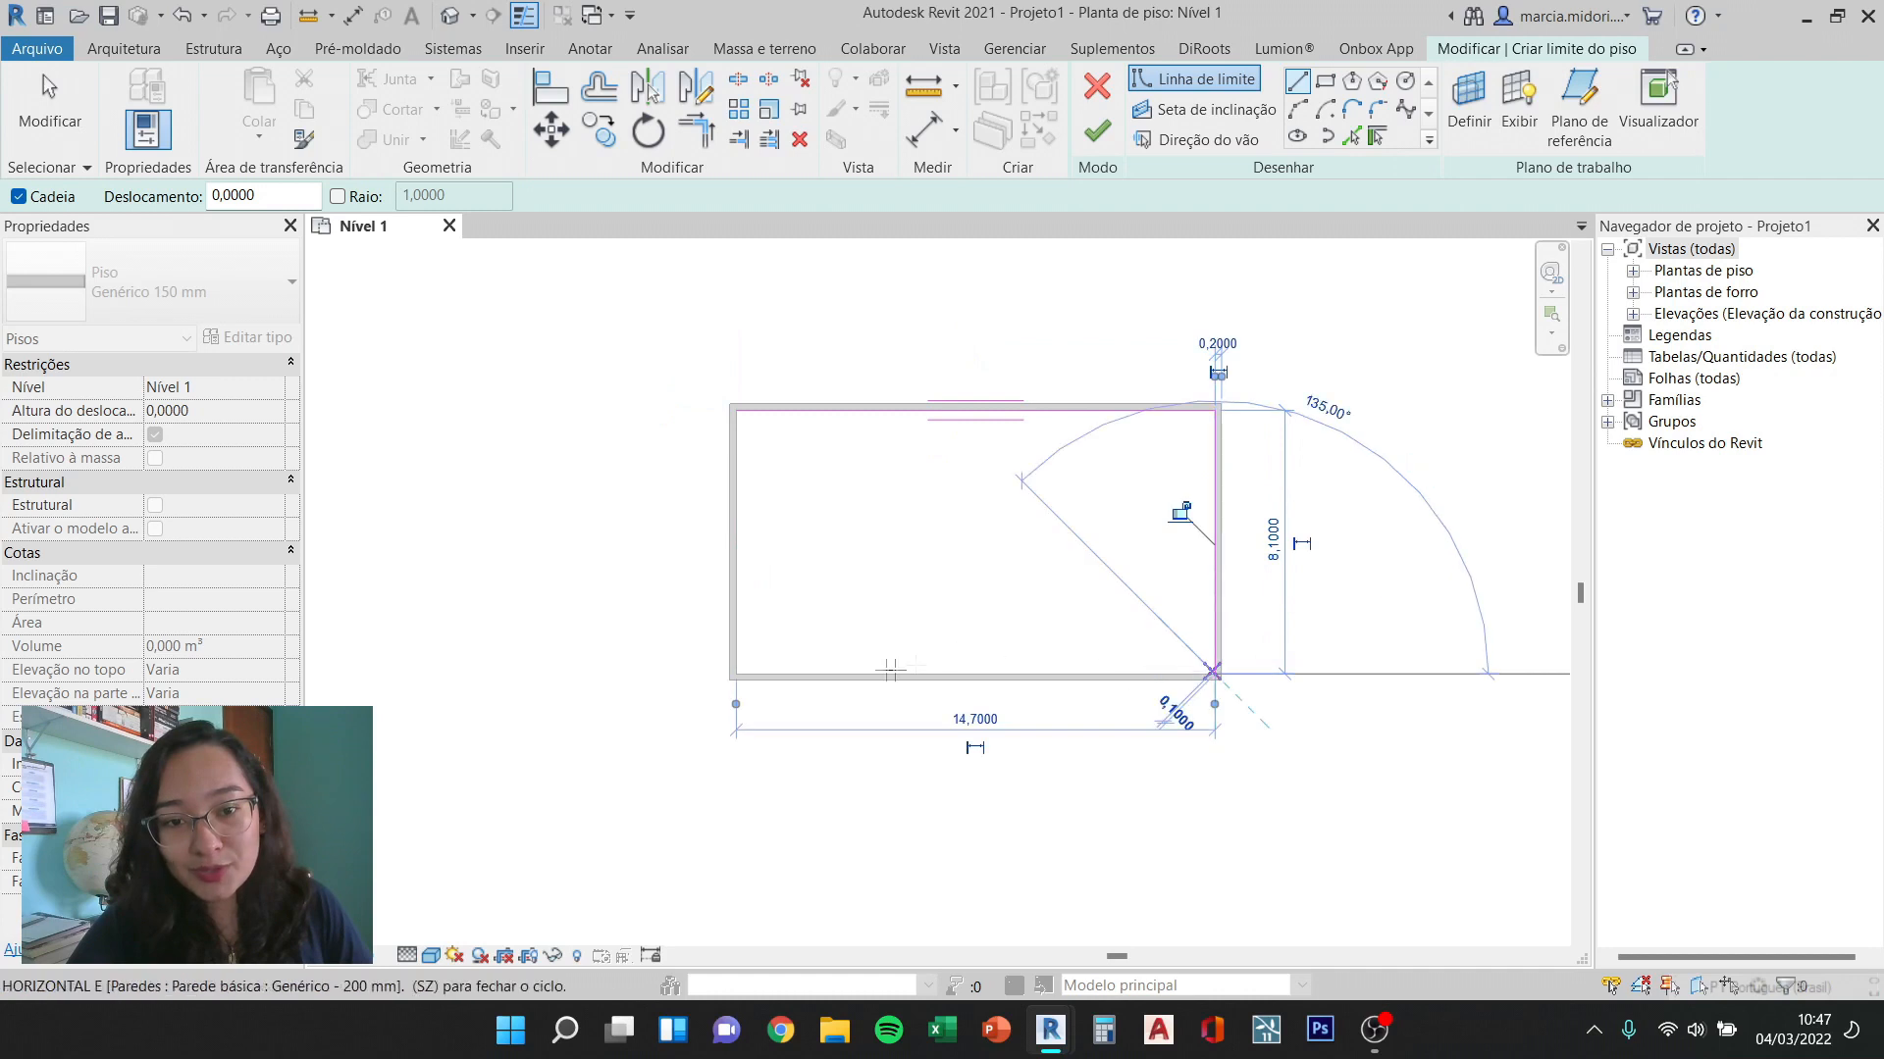
pyautogui.click(734, 675)
pyautogui.click(735, 410)
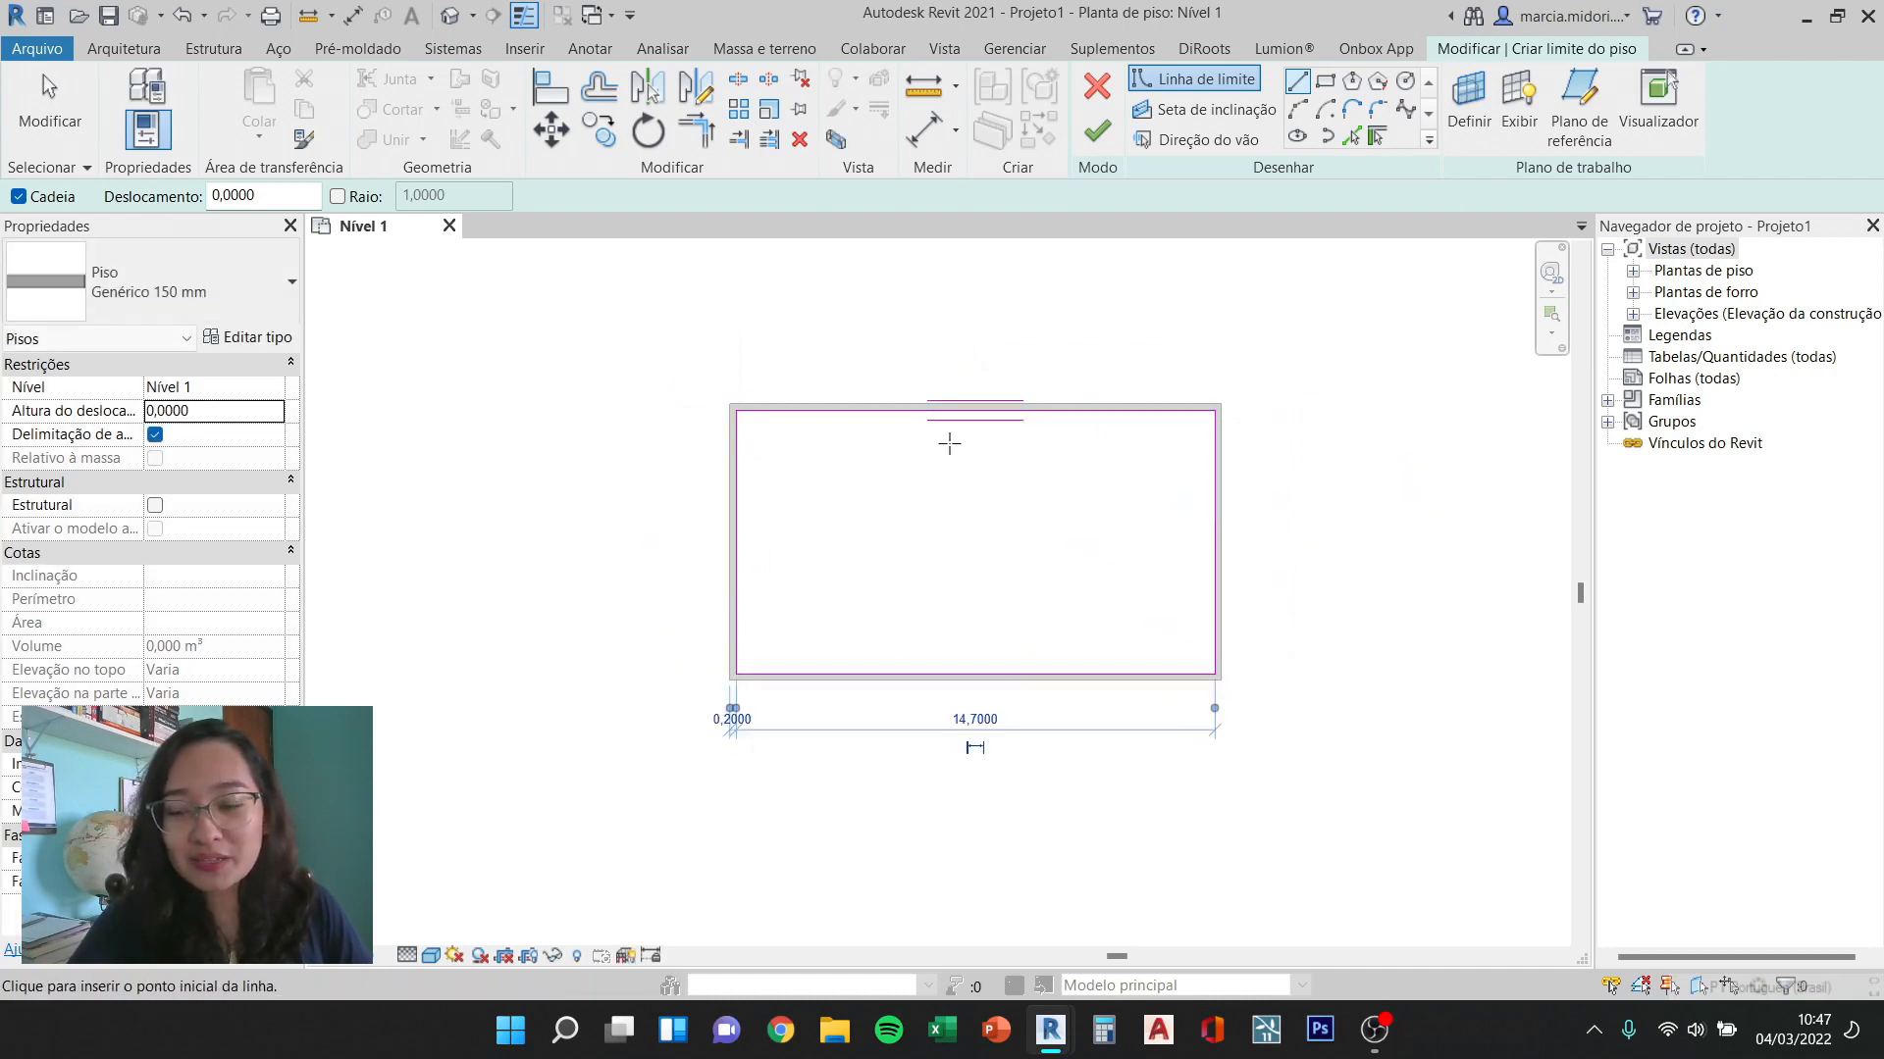
pyautogui.press('Escape')
pyautogui.press('Escape')
pyautogui.moveTo(643, 708); pyautogui.dragTo(1223, 341)
pyautogui.press('Delete')
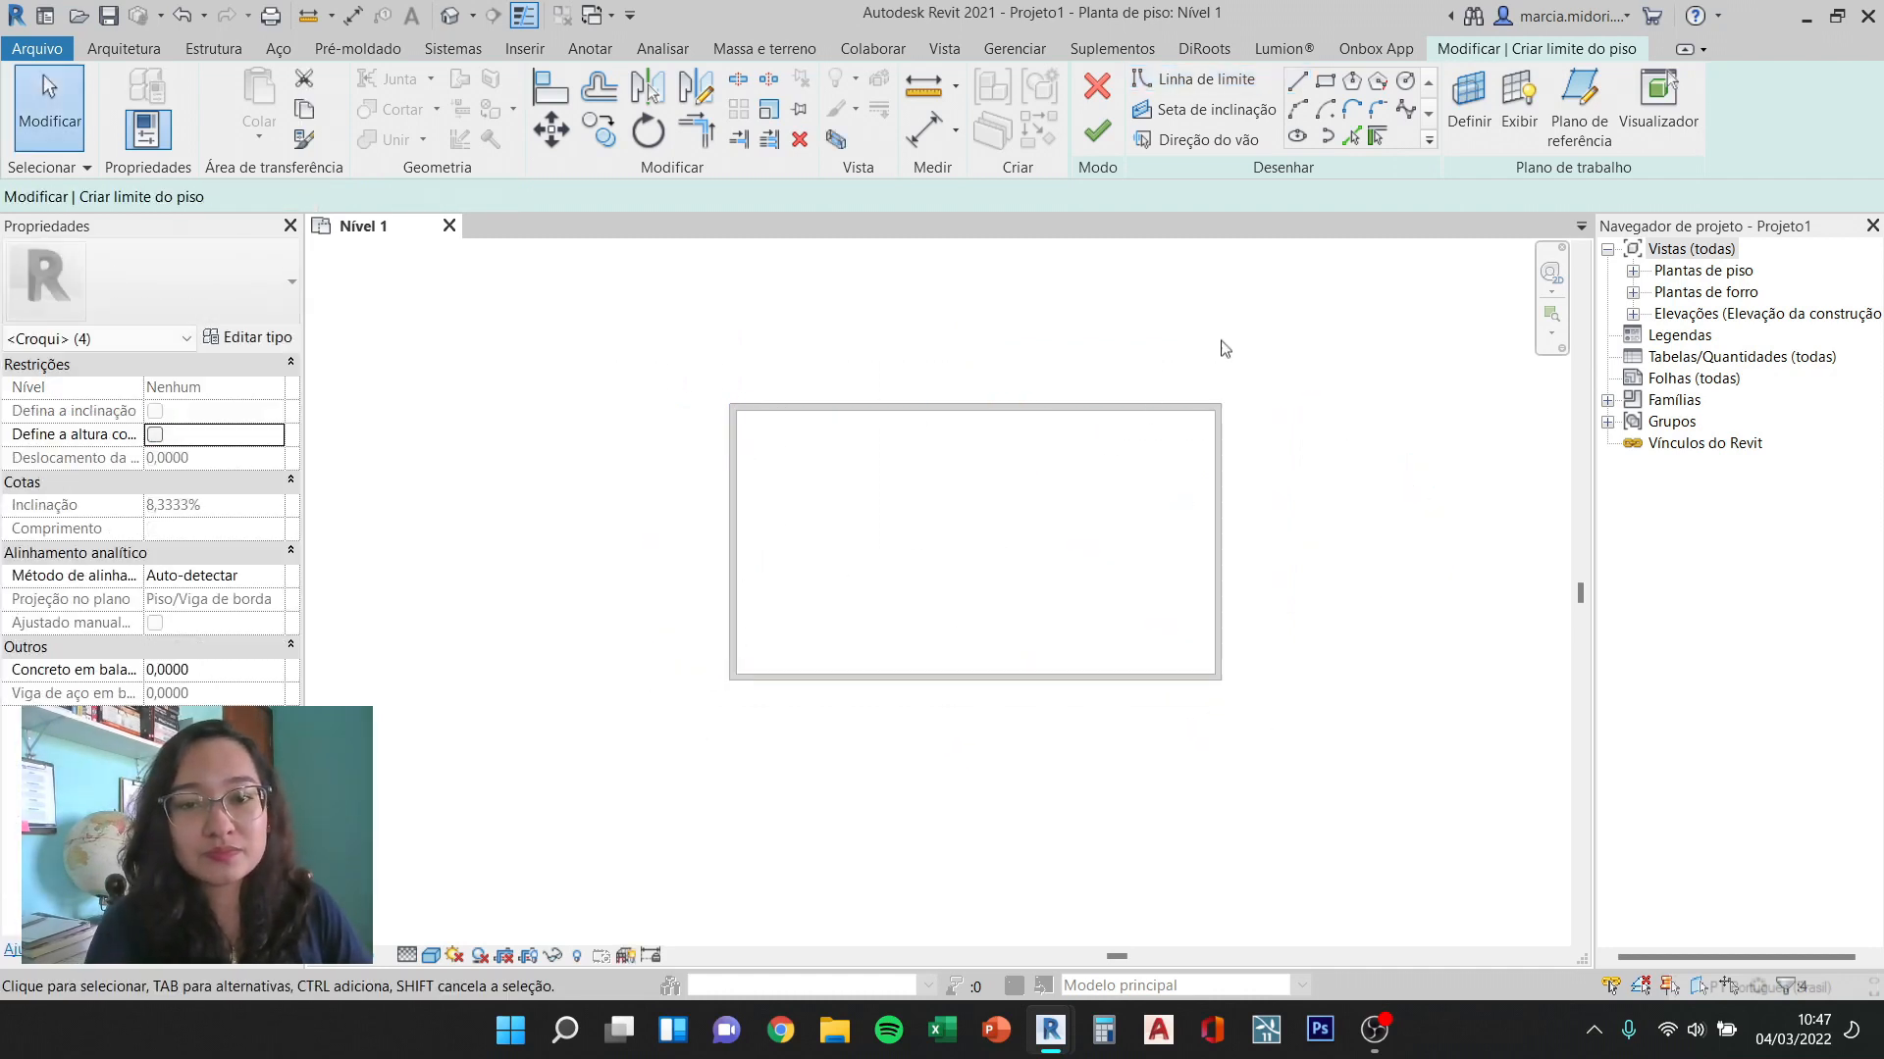
# Step: Draw the floor boundary as a rectangle between opposite inner corners of the walls, about 14,7 by 8,1 m
pyautogui.click(1334, 88)
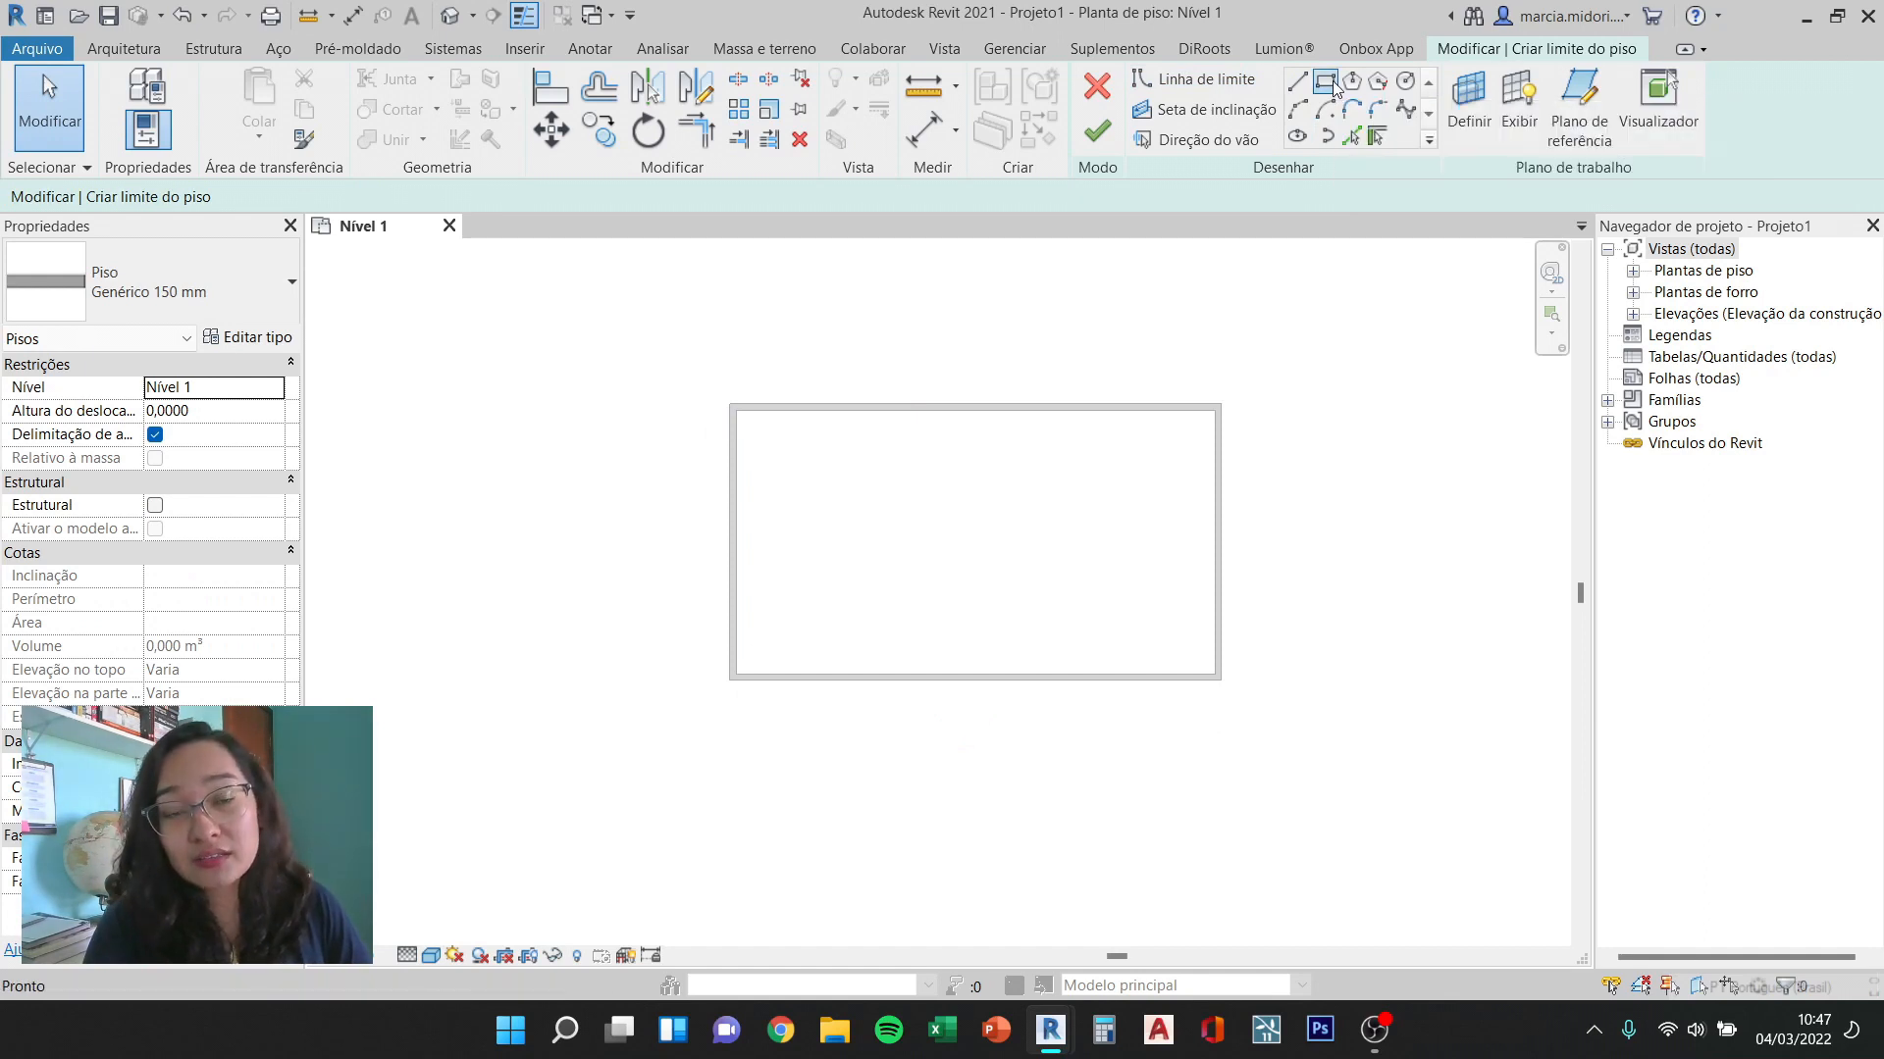
pyautogui.click(738, 410)
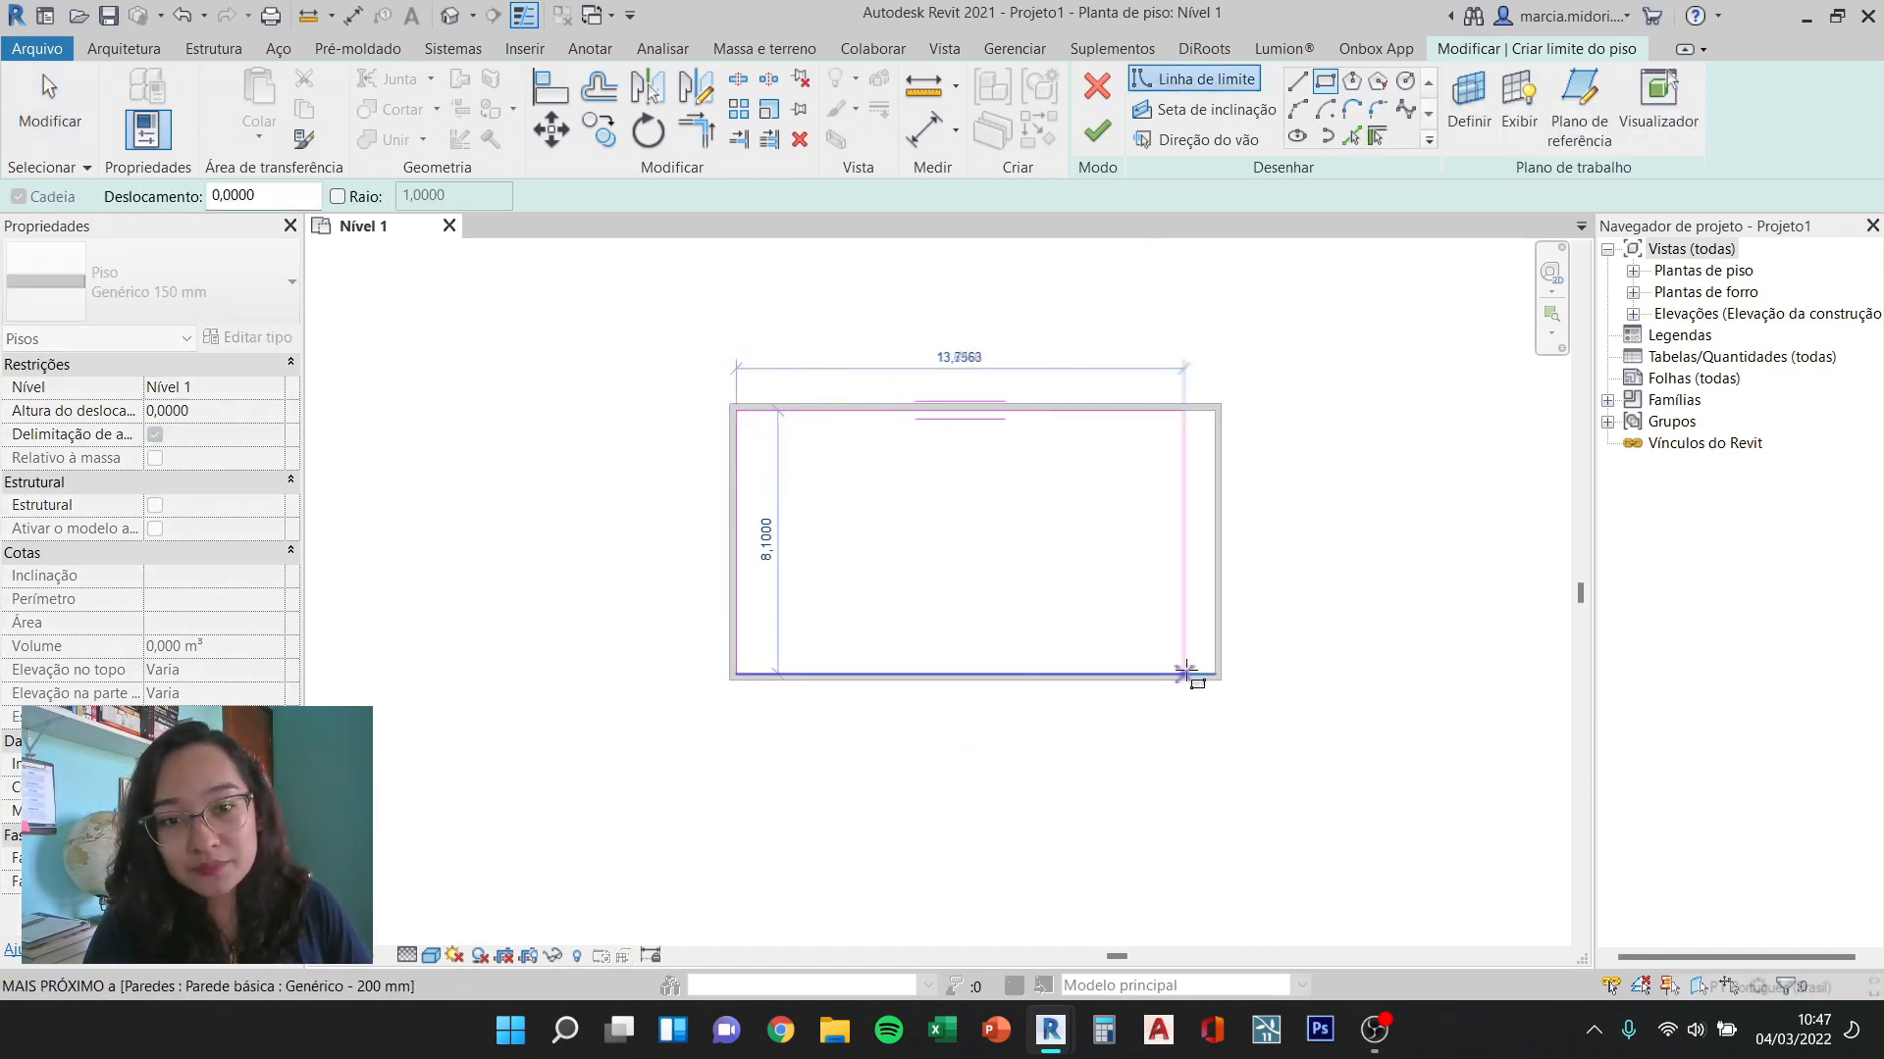
pyautogui.click(1214, 675)
pyautogui.press('Escape')
pyautogui.press('Escape')
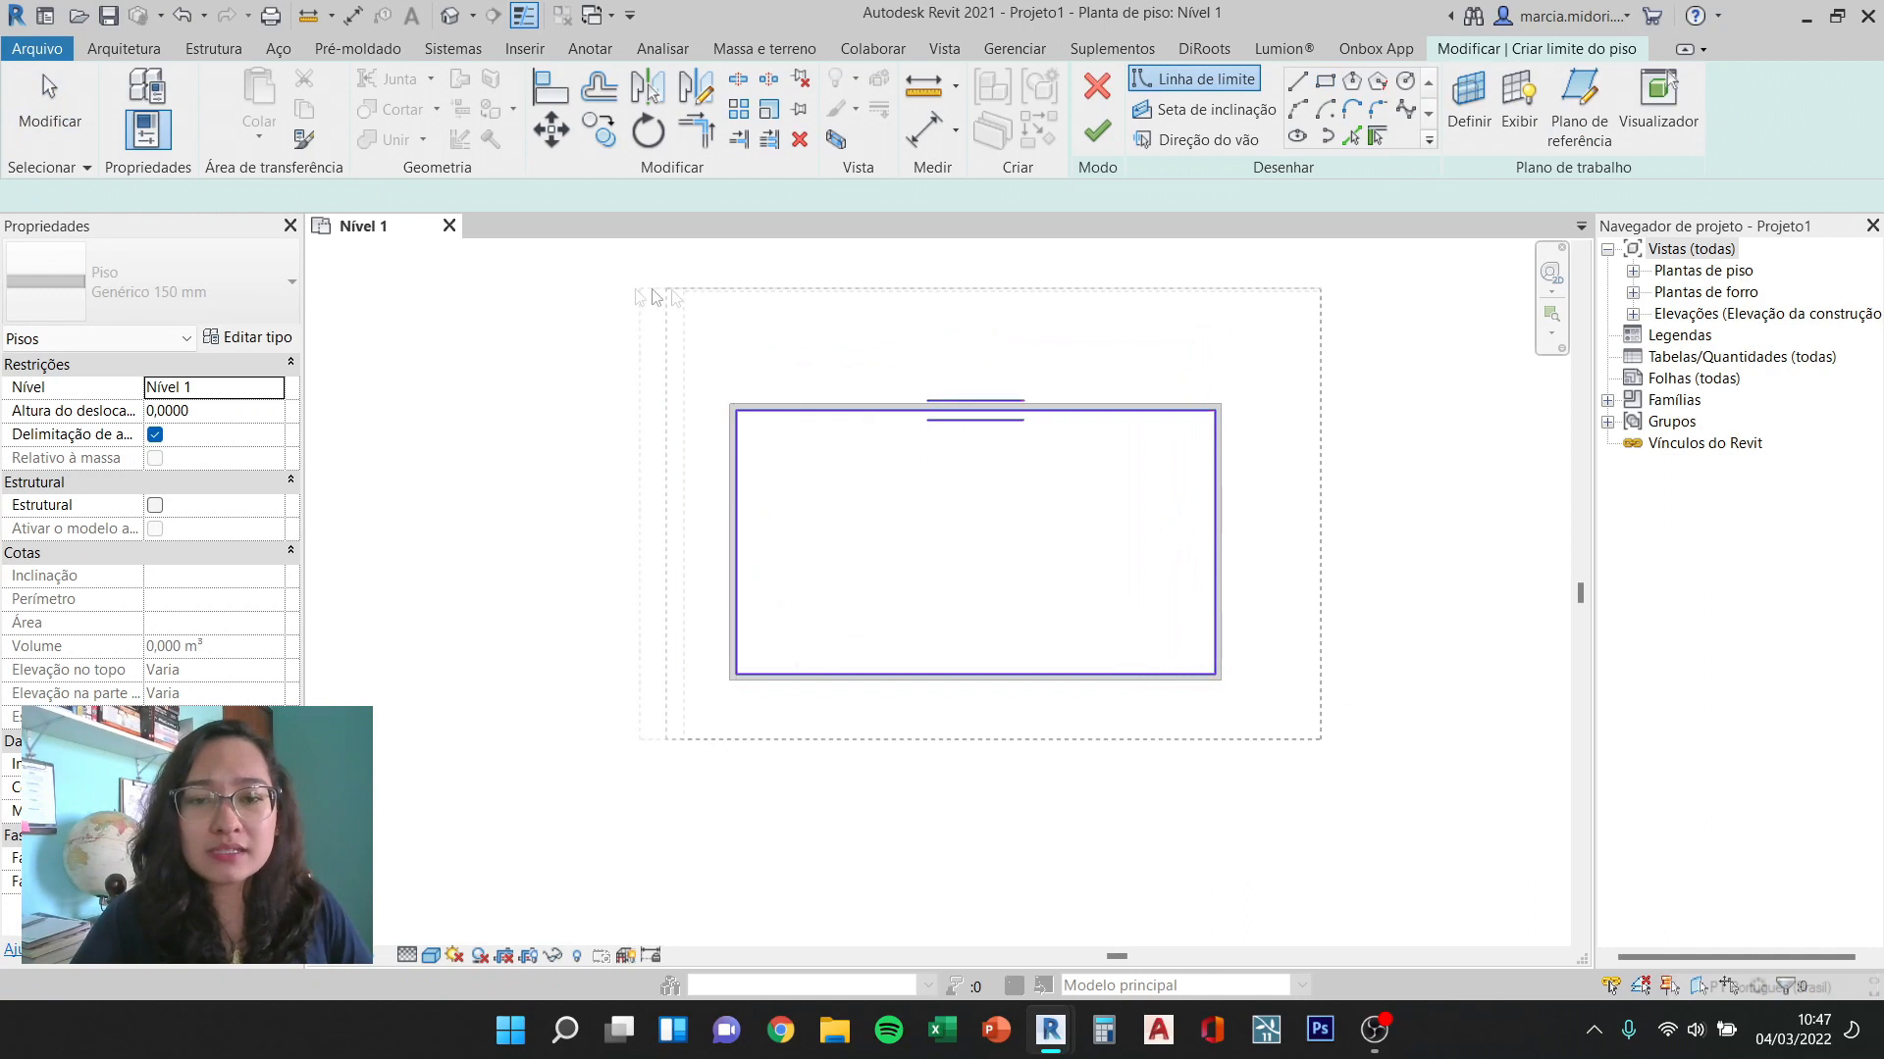
# Step: Draw a rectangular floor boundary from the upper-left inner wall corner to the lower wall's inner face, about 14,21 by 8,1 m
pyautogui.click(1324, 82)
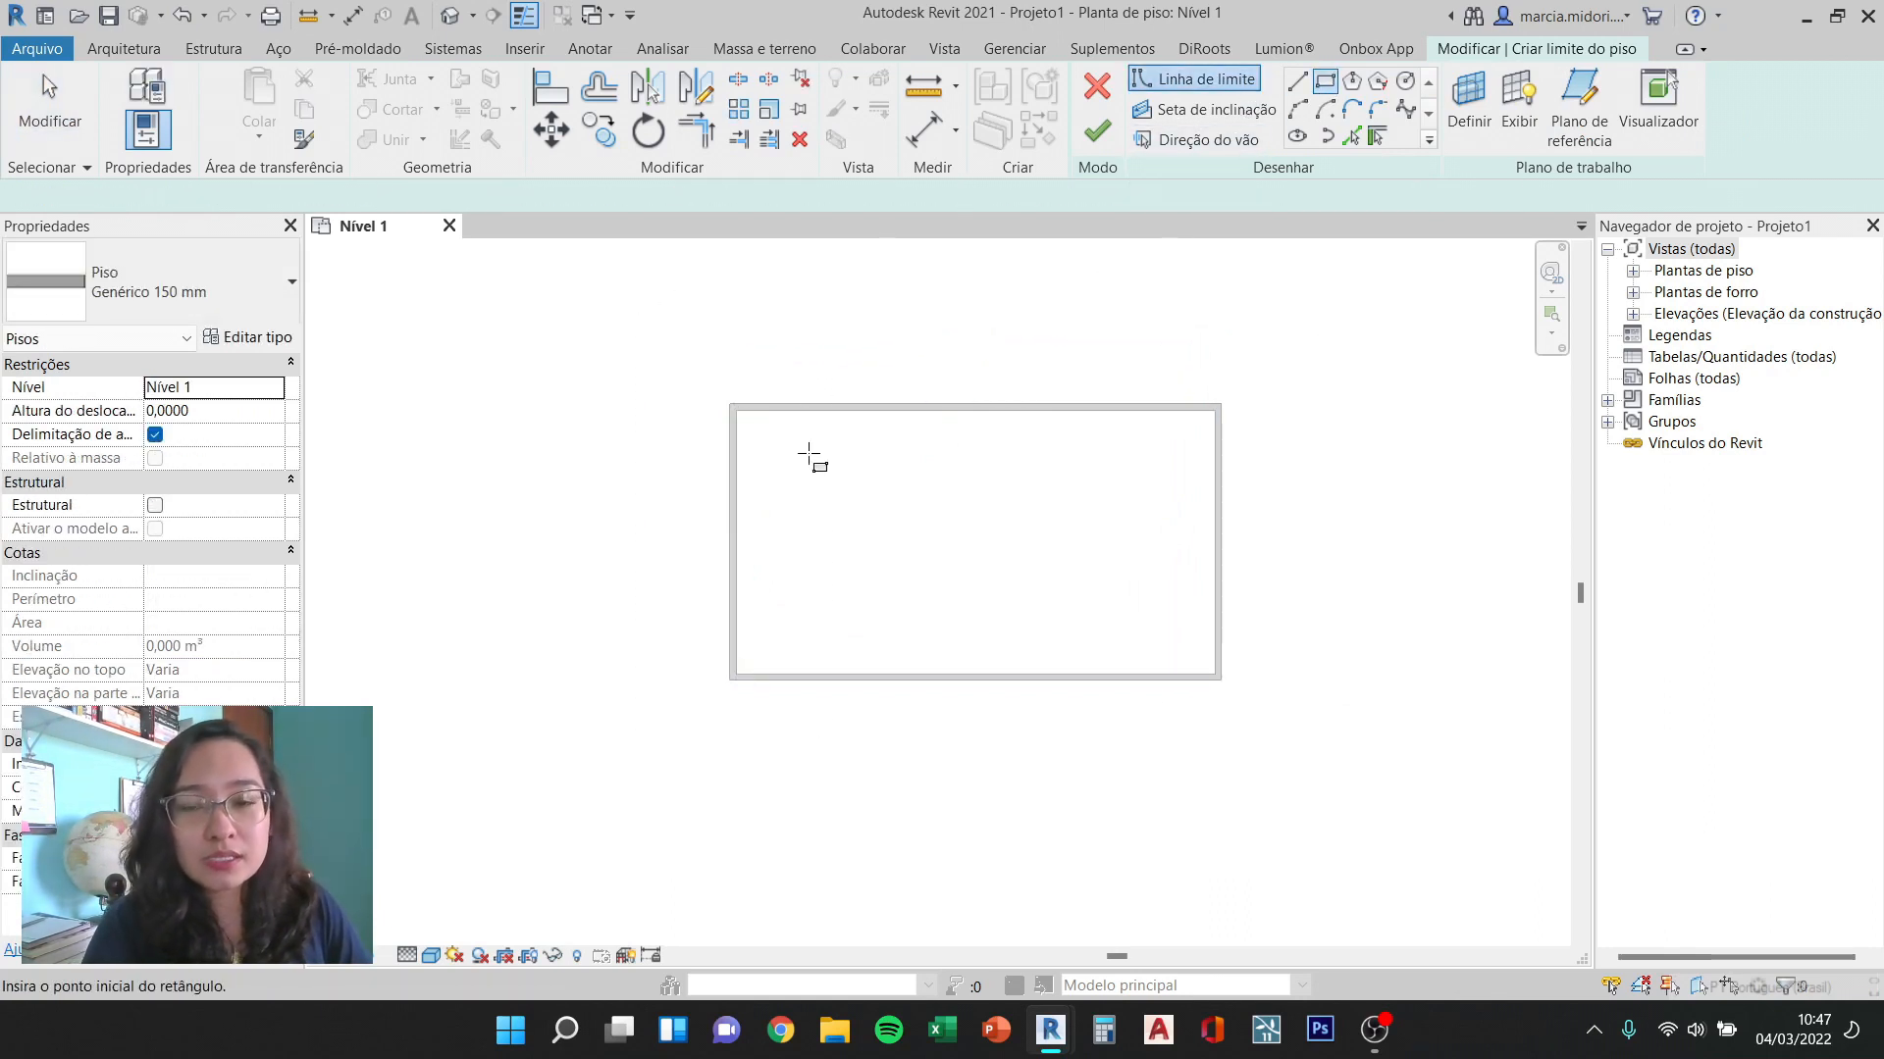
pyautogui.click(738, 410)
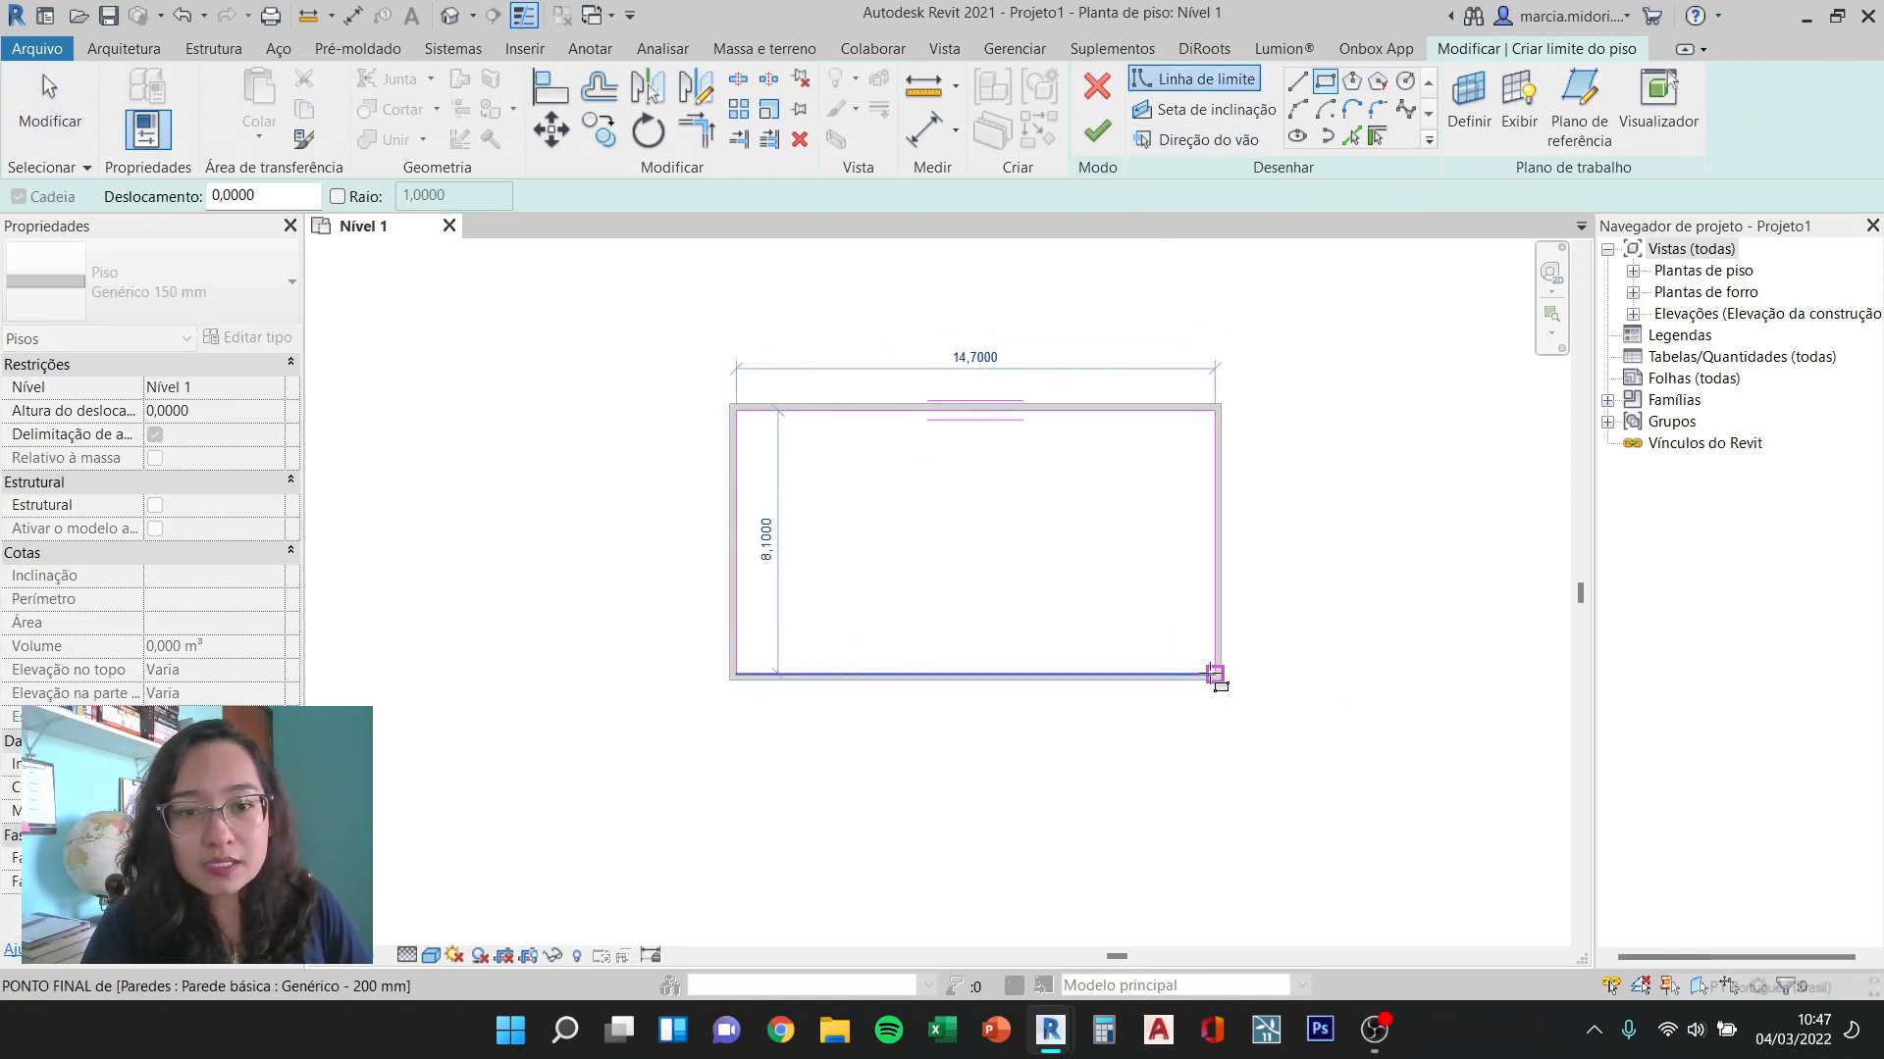
pyautogui.click(1198, 674)
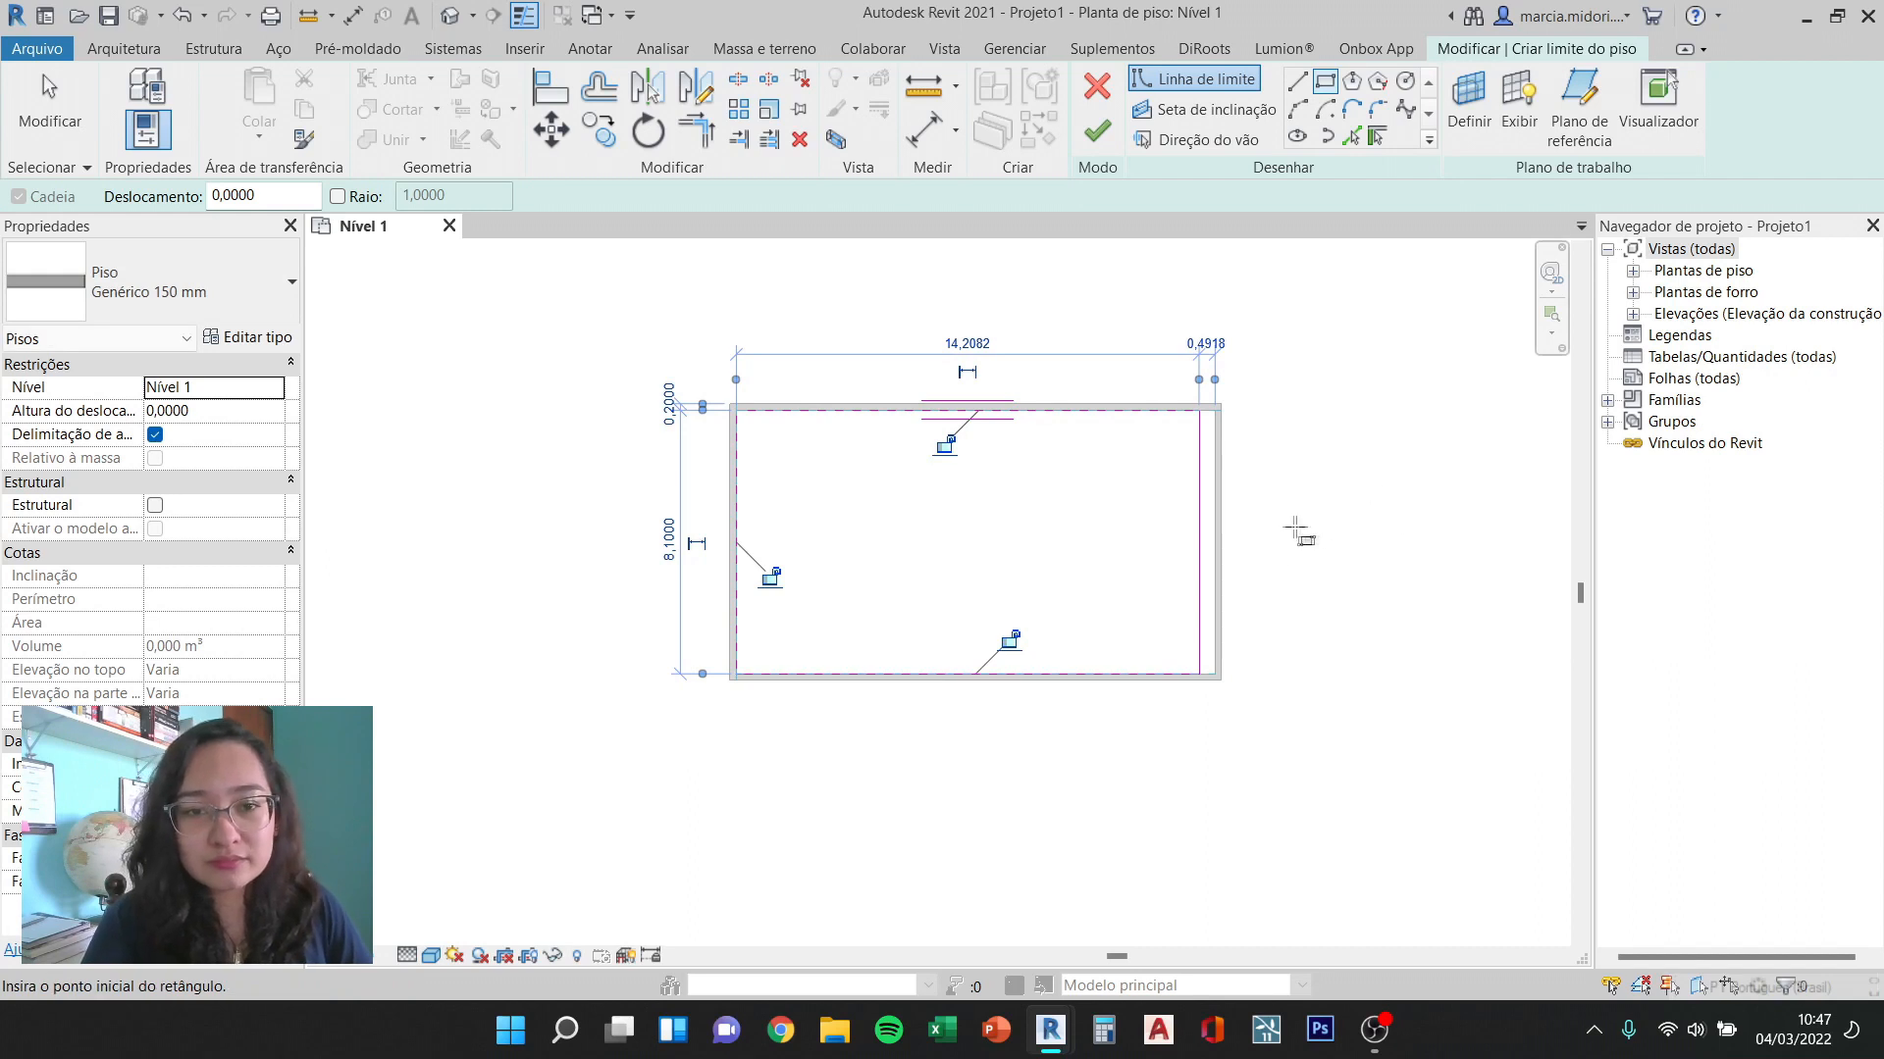
# Step: Move the right boundary line to the right wall's inner face, and delete all four boundary lines
pyautogui.press('Escape')
pyautogui.press('Escape')
pyautogui.click(1202, 504)
pyautogui.moveTo(1205, 501)
pyautogui.mouseDown()
pyautogui.moveTo(1240, 503)
pyautogui.moveTo(1221, 501)
pyautogui.mouseUp()
pyautogui.moveTo(1253, 725); pyautogui.dragTo(695, 370)
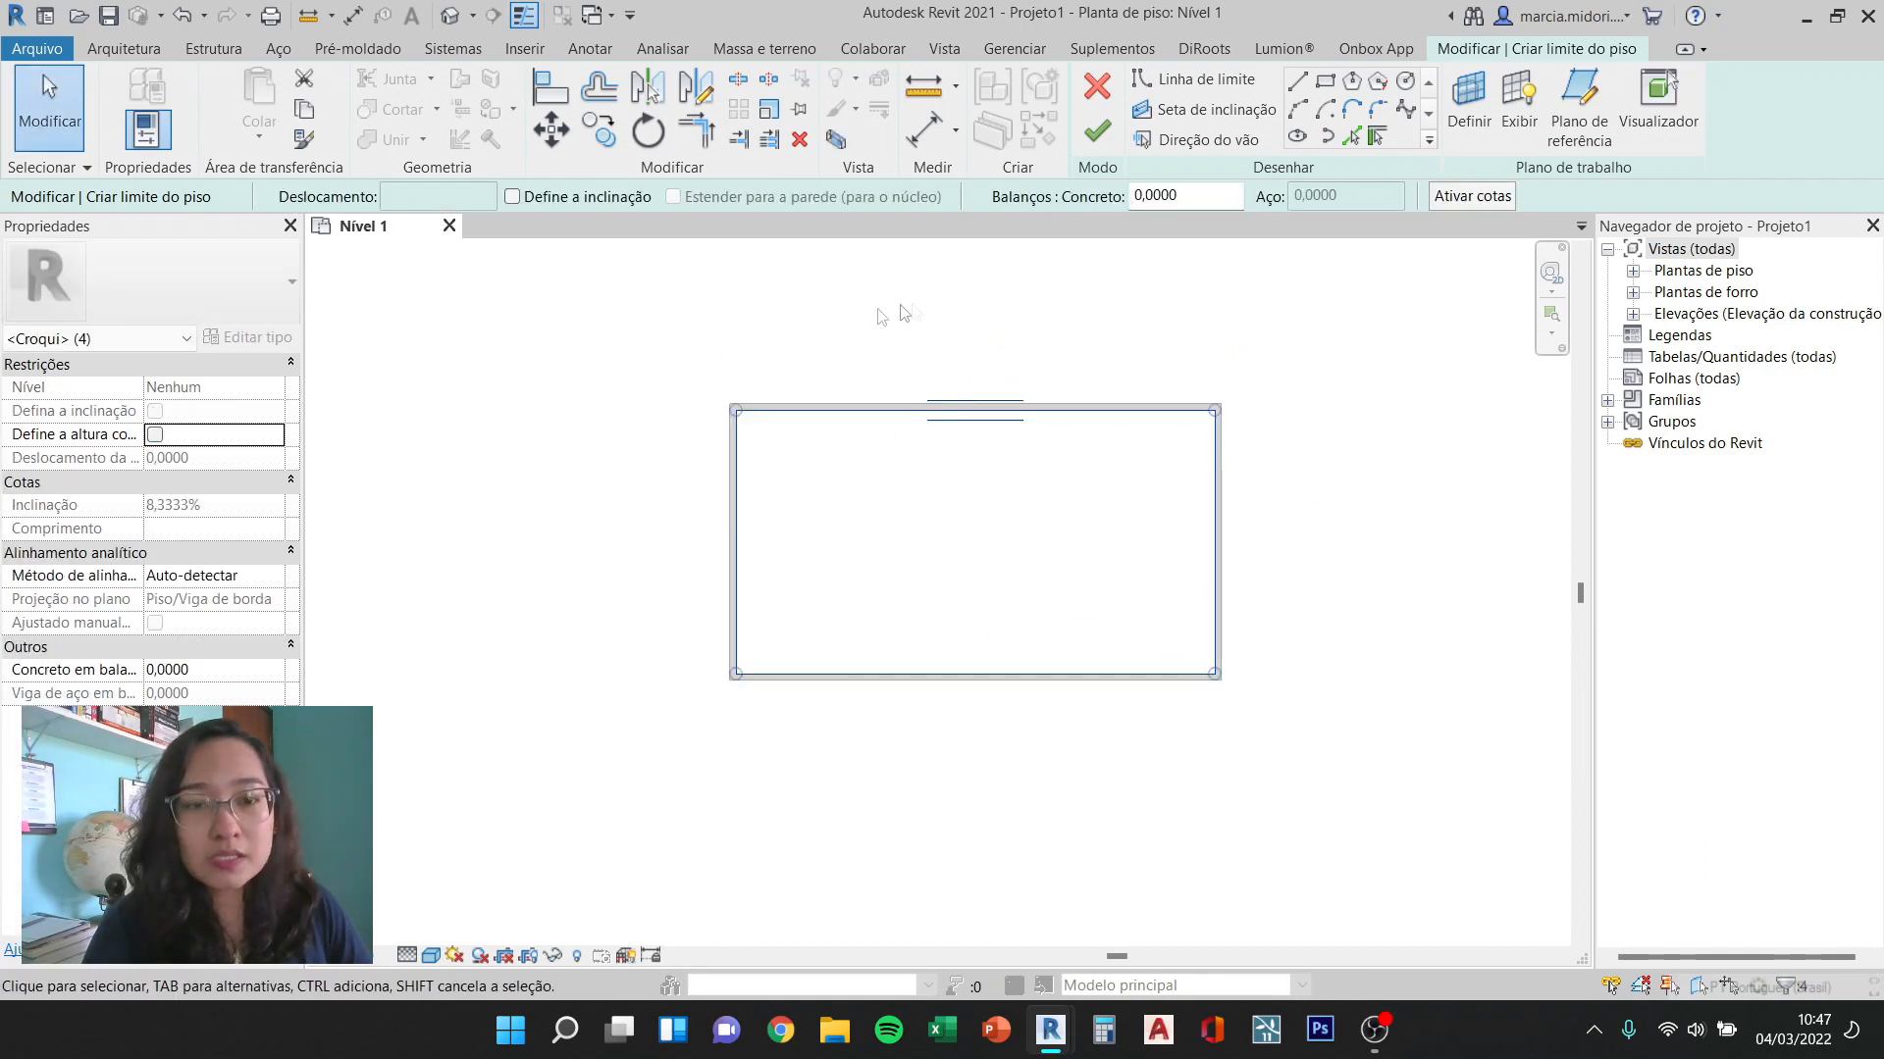
pyautogui.press('Delete')
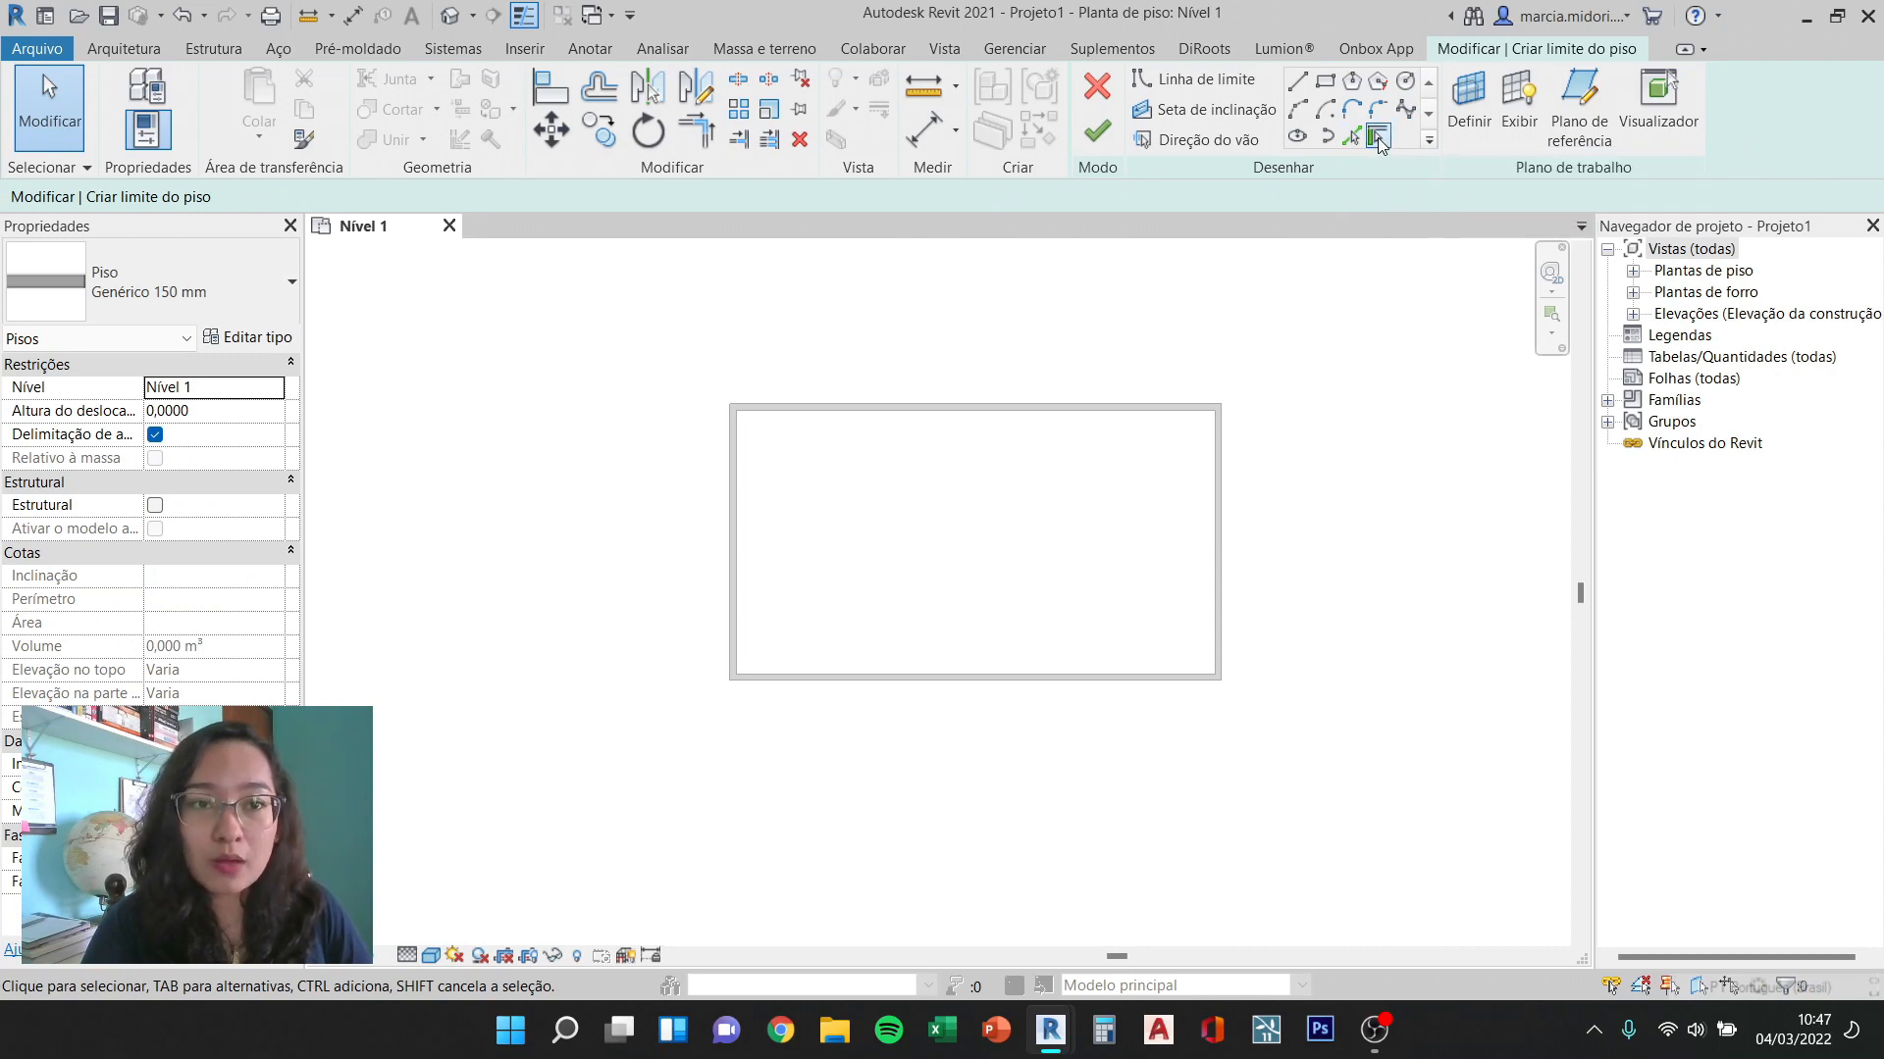
# Step: Create the floor boundary with Pick Walls by picking the four walls one by one, and delete the resulting lines
pyautogui.click(1378, 137)
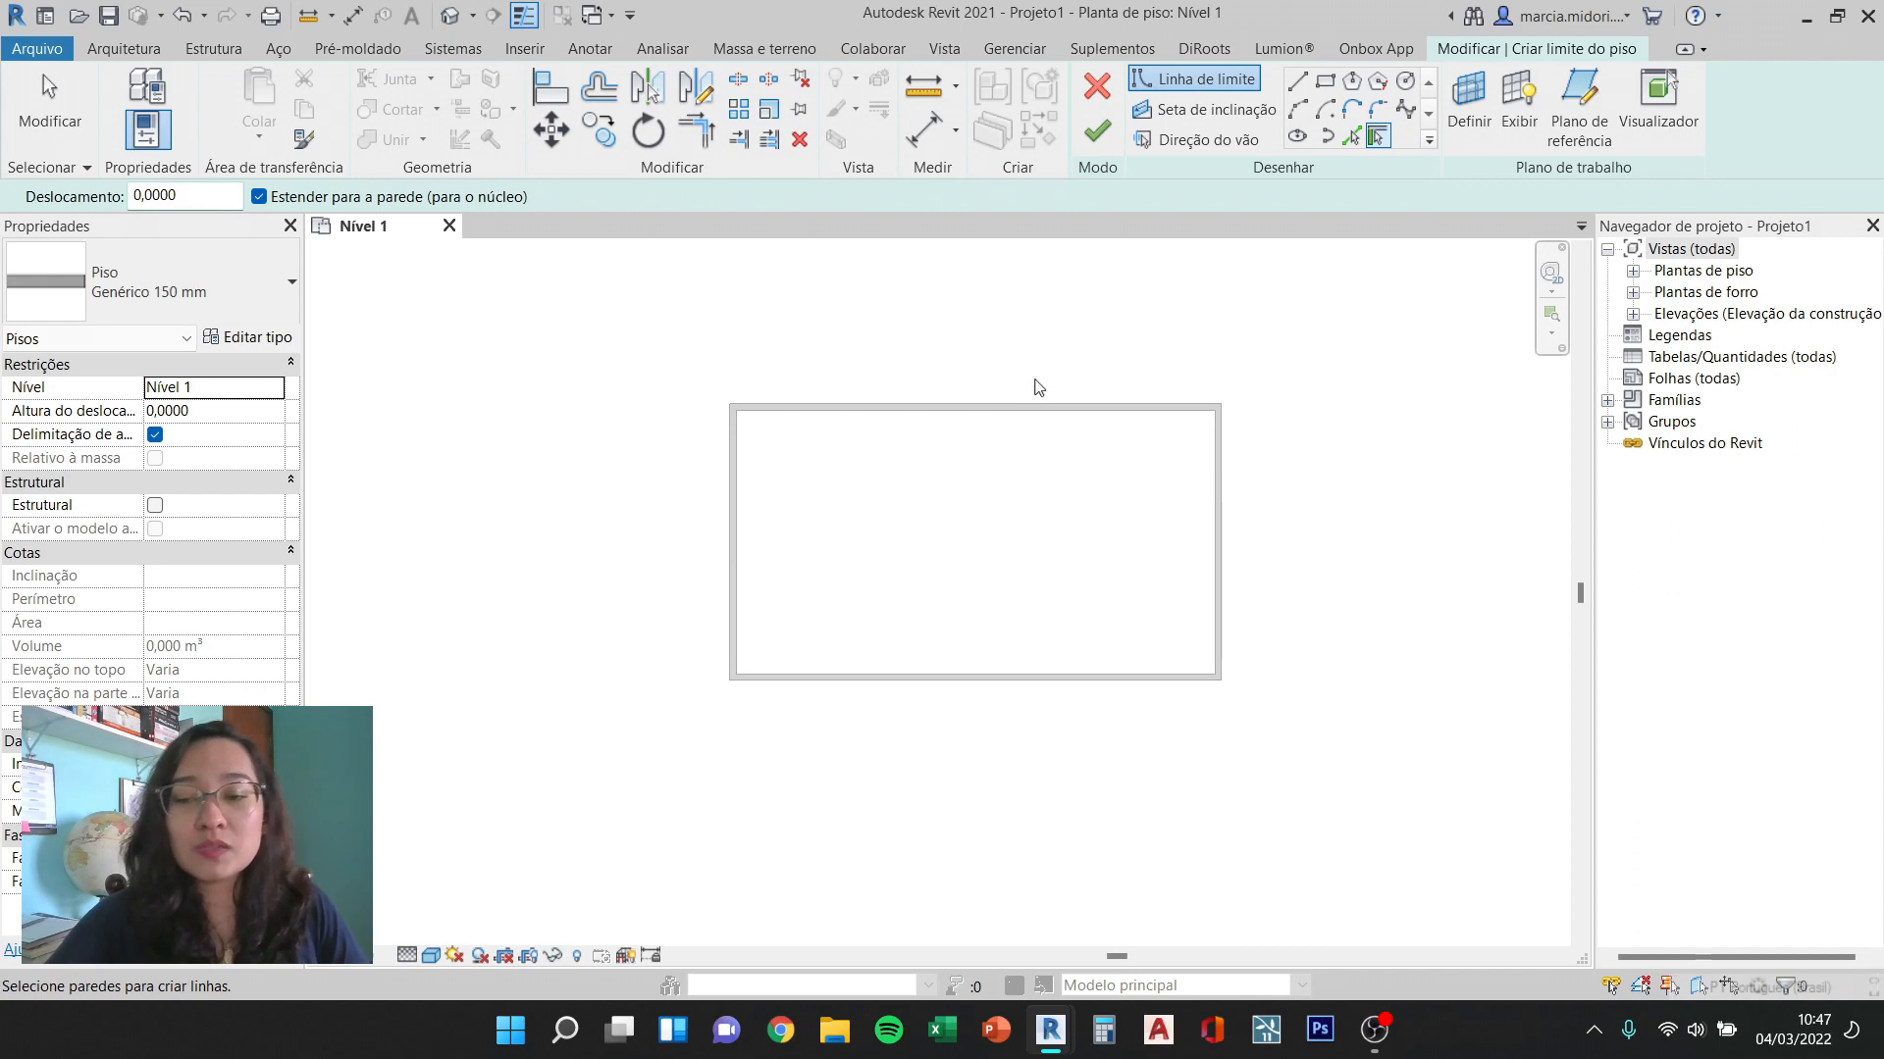
pyautogui.click(981, 409)
pyautogui.click(1217, 538)
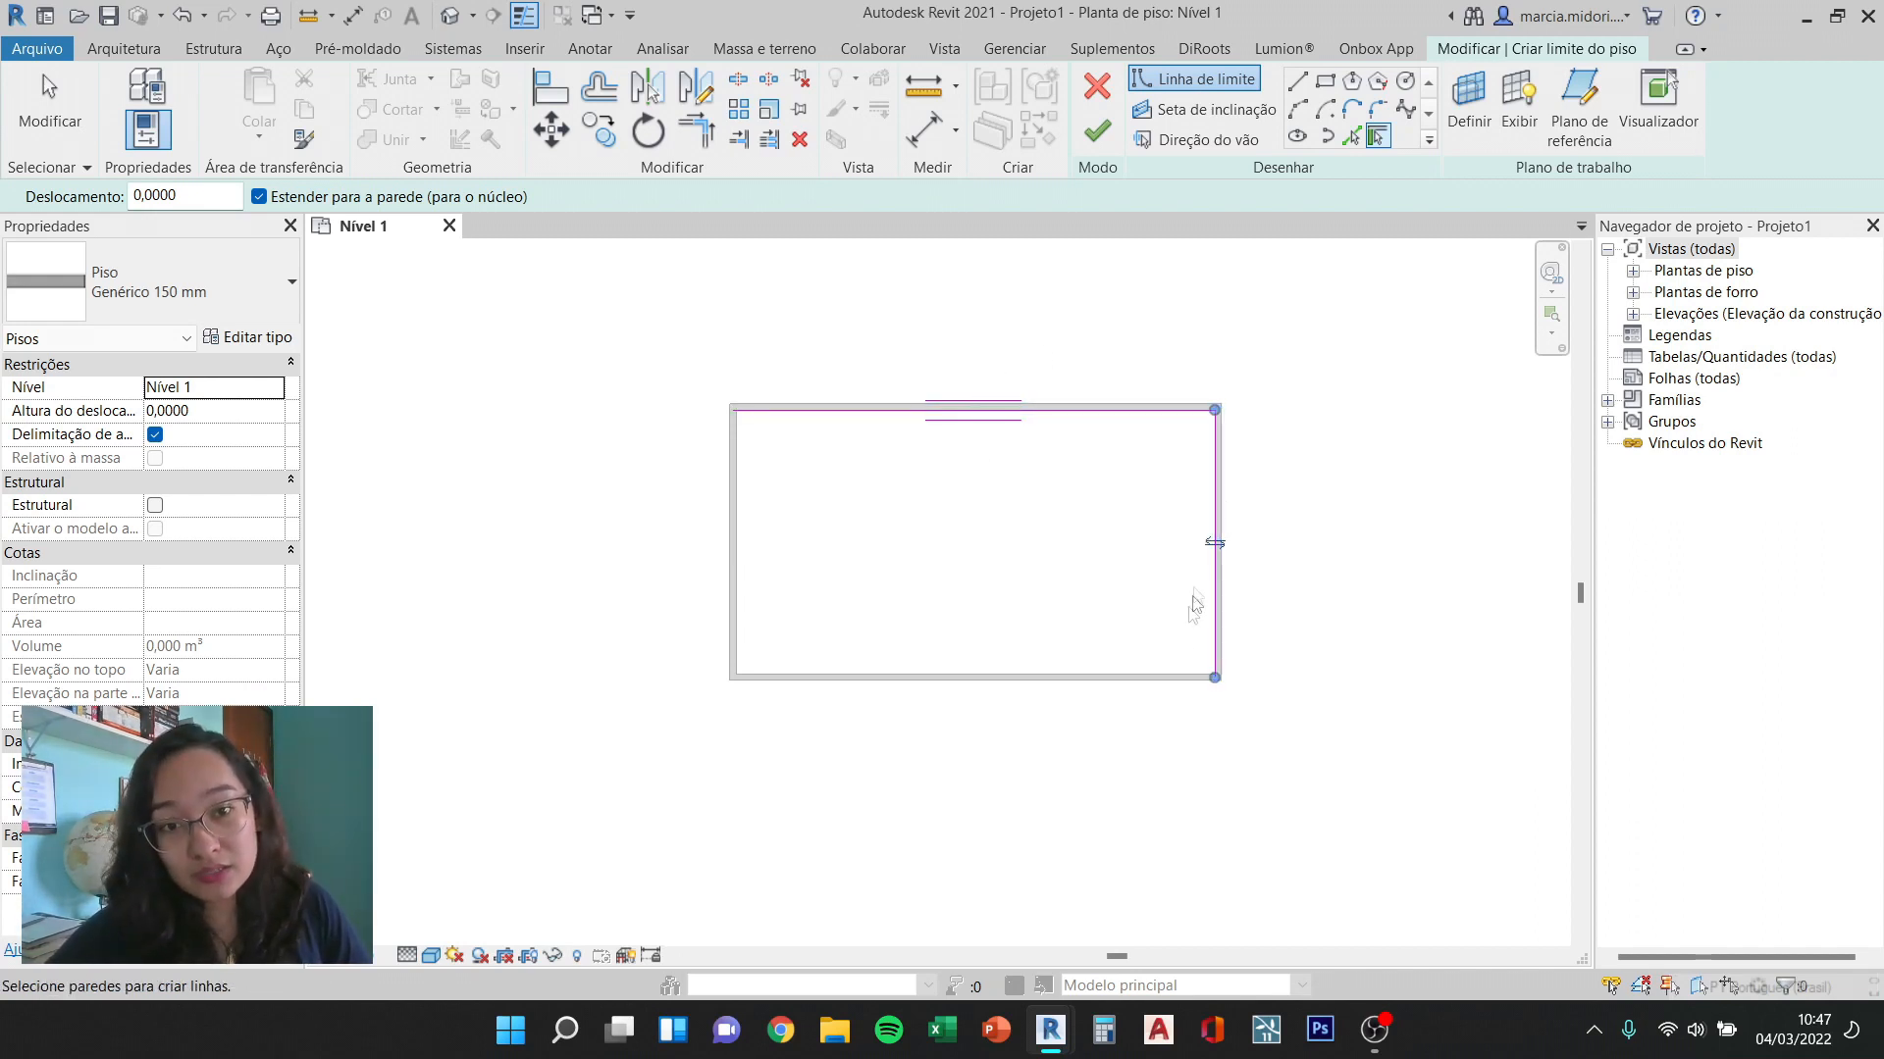
pyautogui.click(975, 675)
pyautogui.click(735, 540)
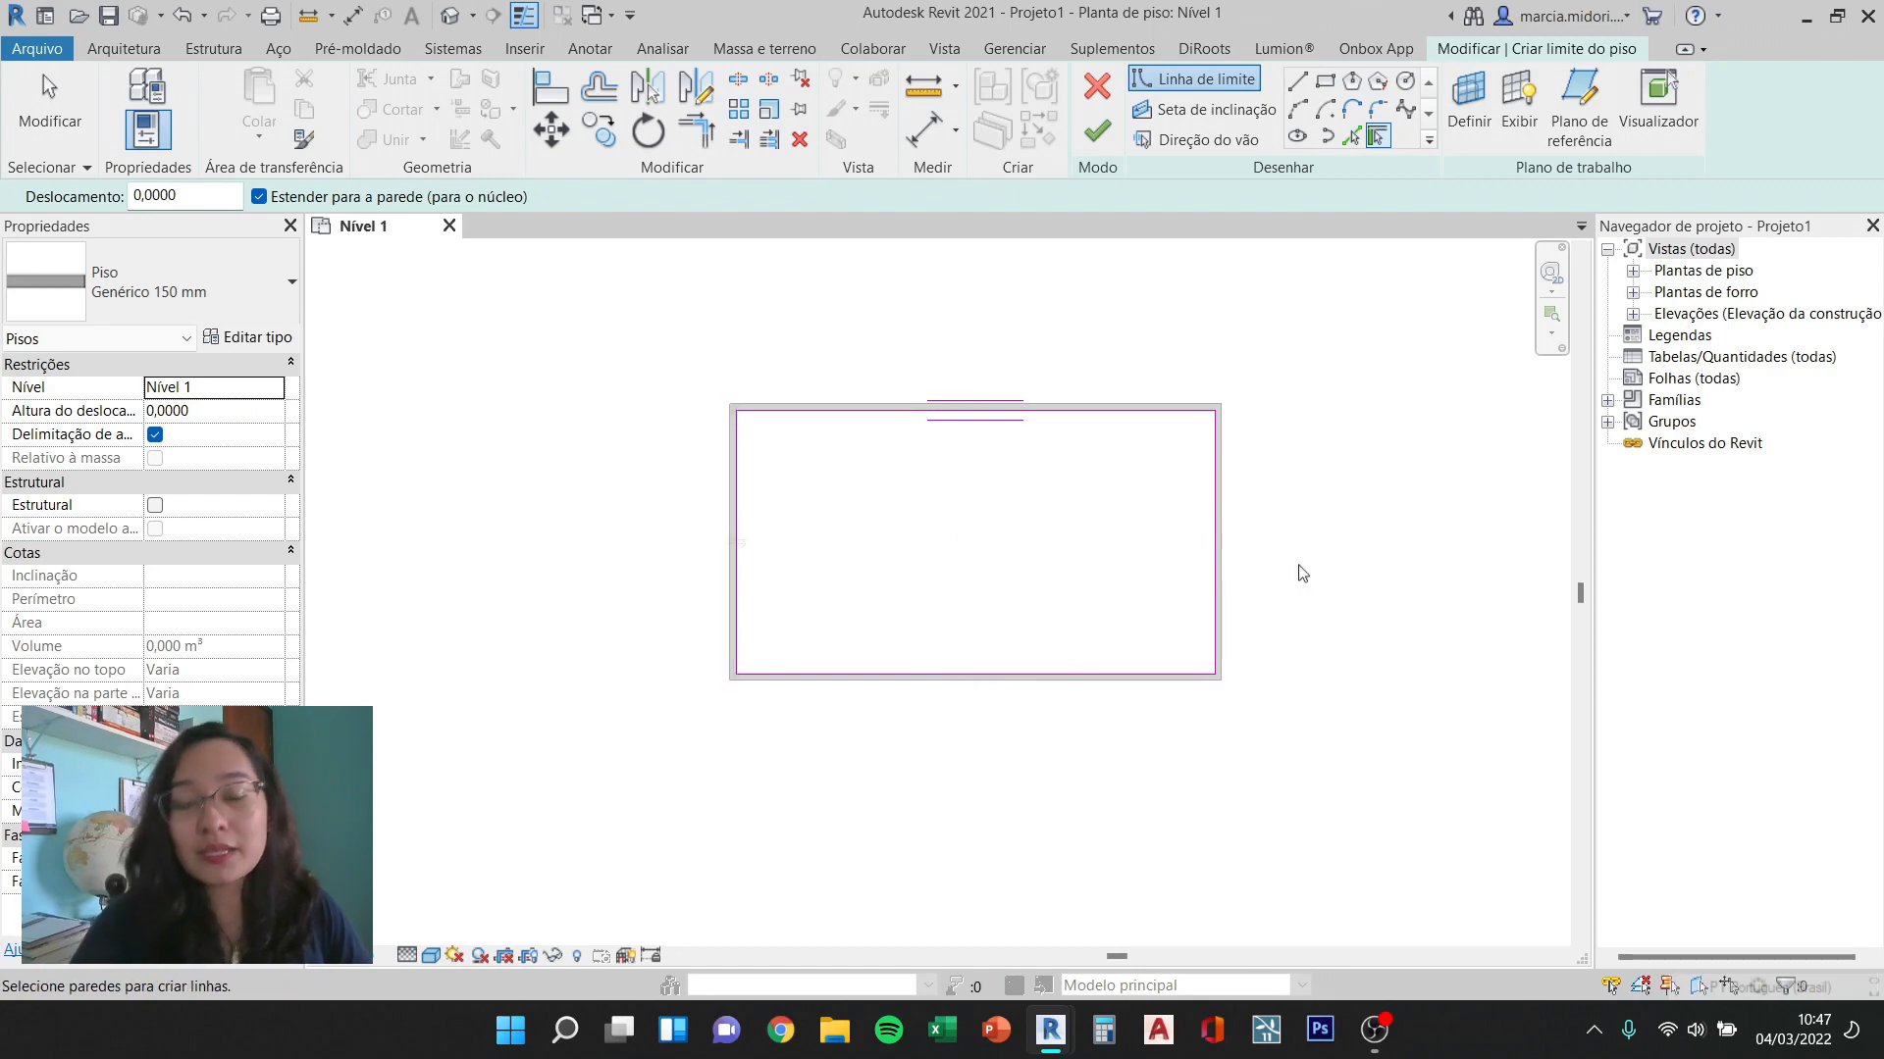
pyautogui.moveTo(1307, 744); pyautogui.dragTo(652, 387)
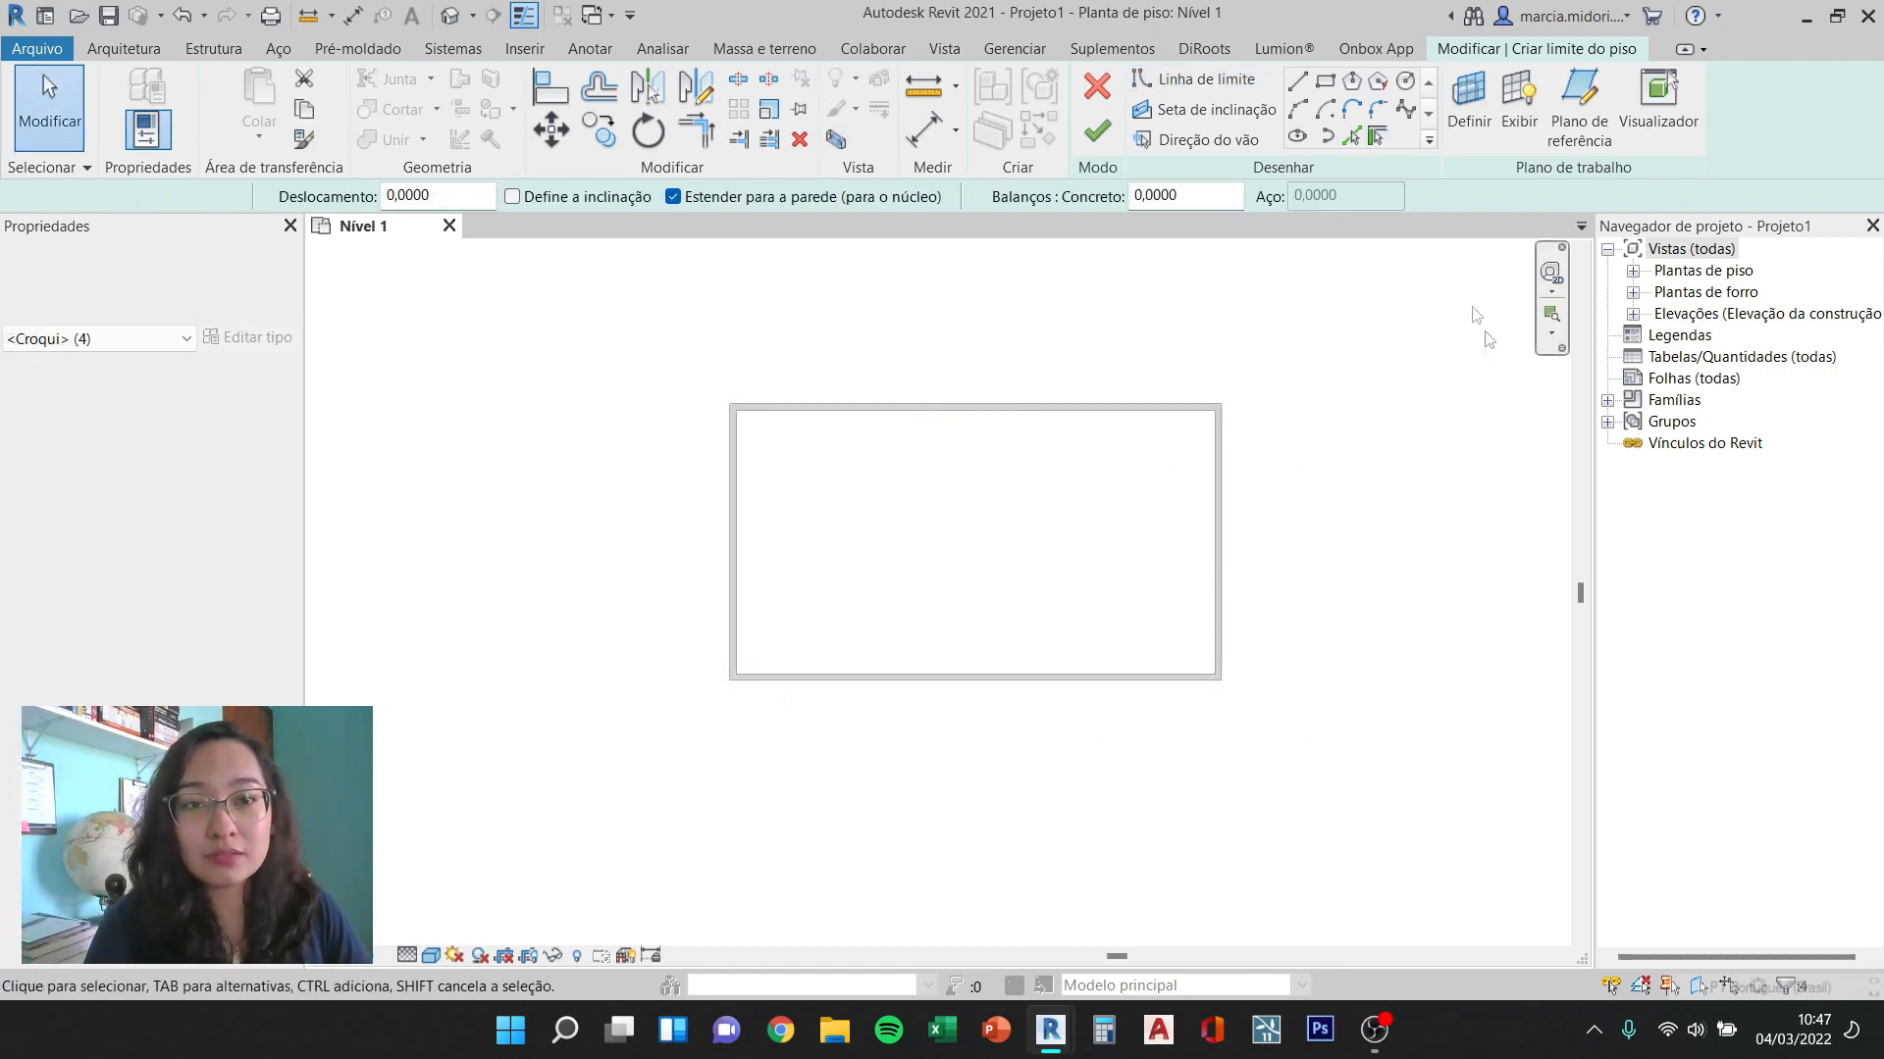
# Step: Create the floor boundary from the whole wall chain at once, flipping it to the outer faces and back to the inner faces
pyautogui.click(1377, 136)
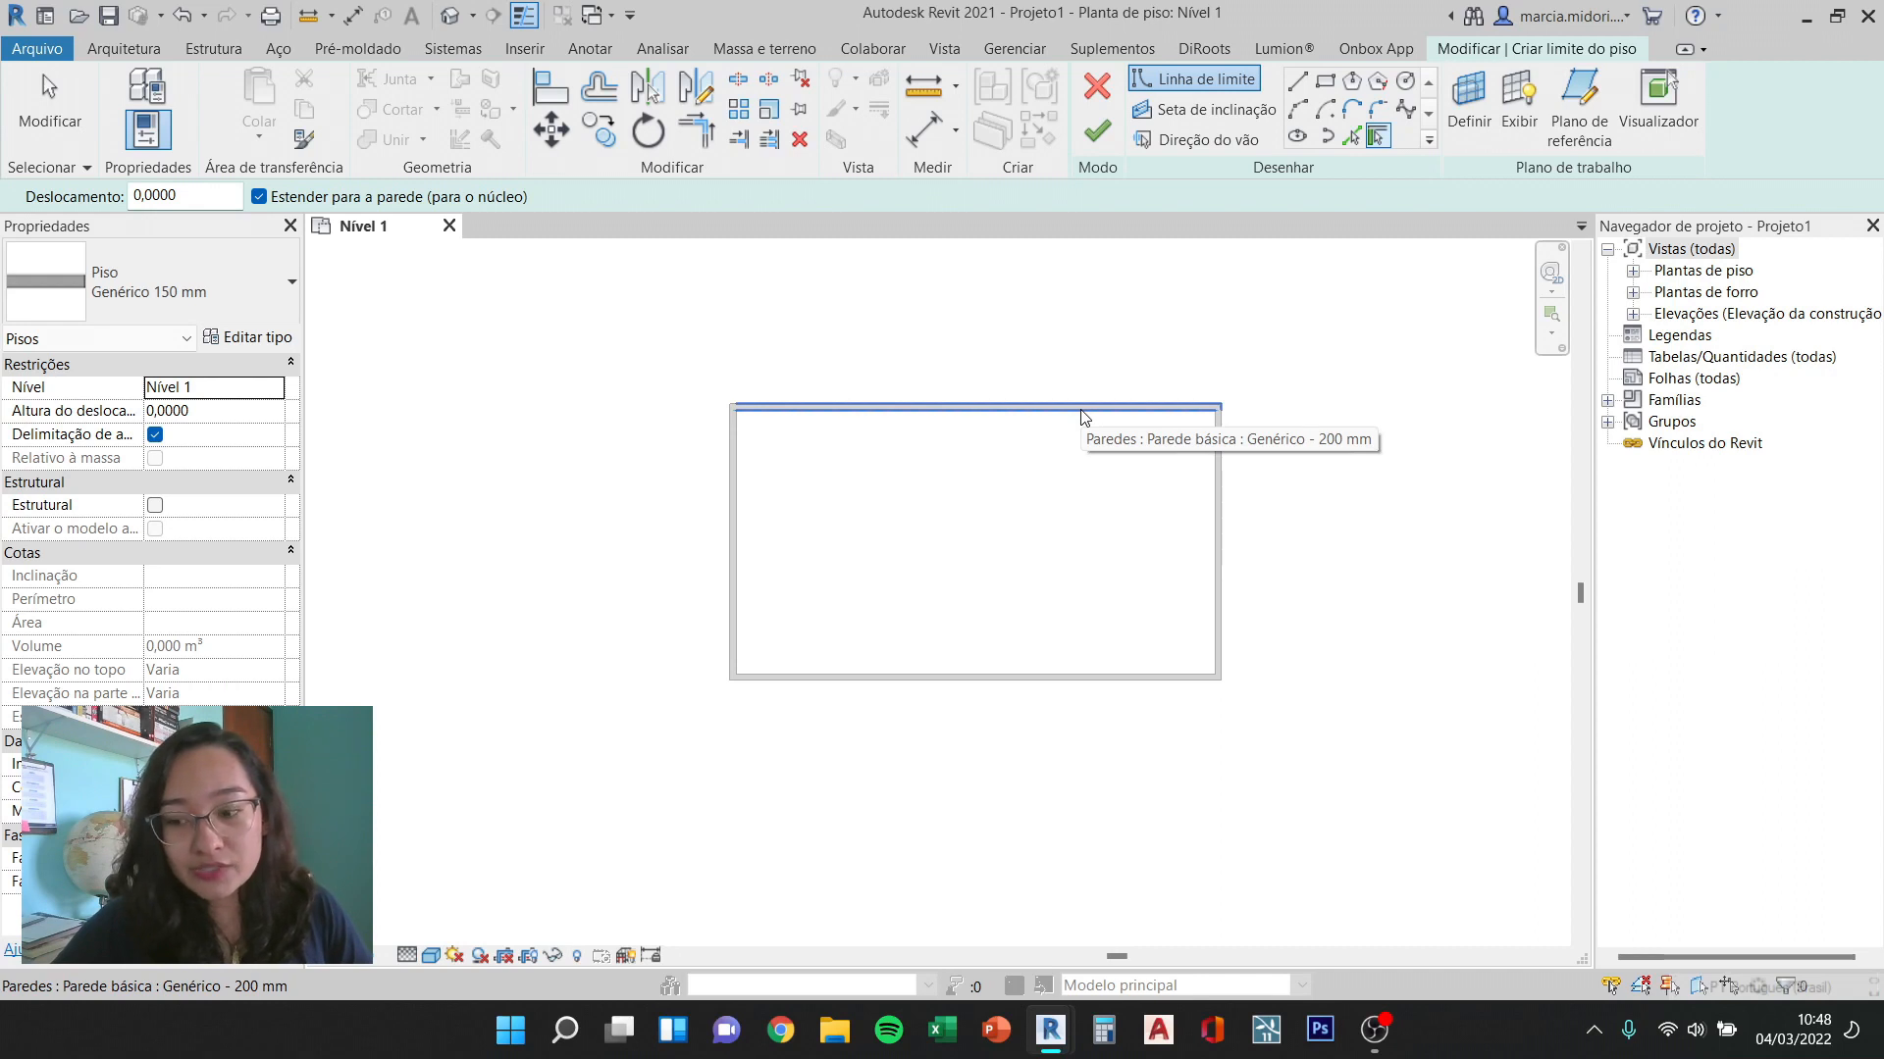
pyautogui.press('Tab')
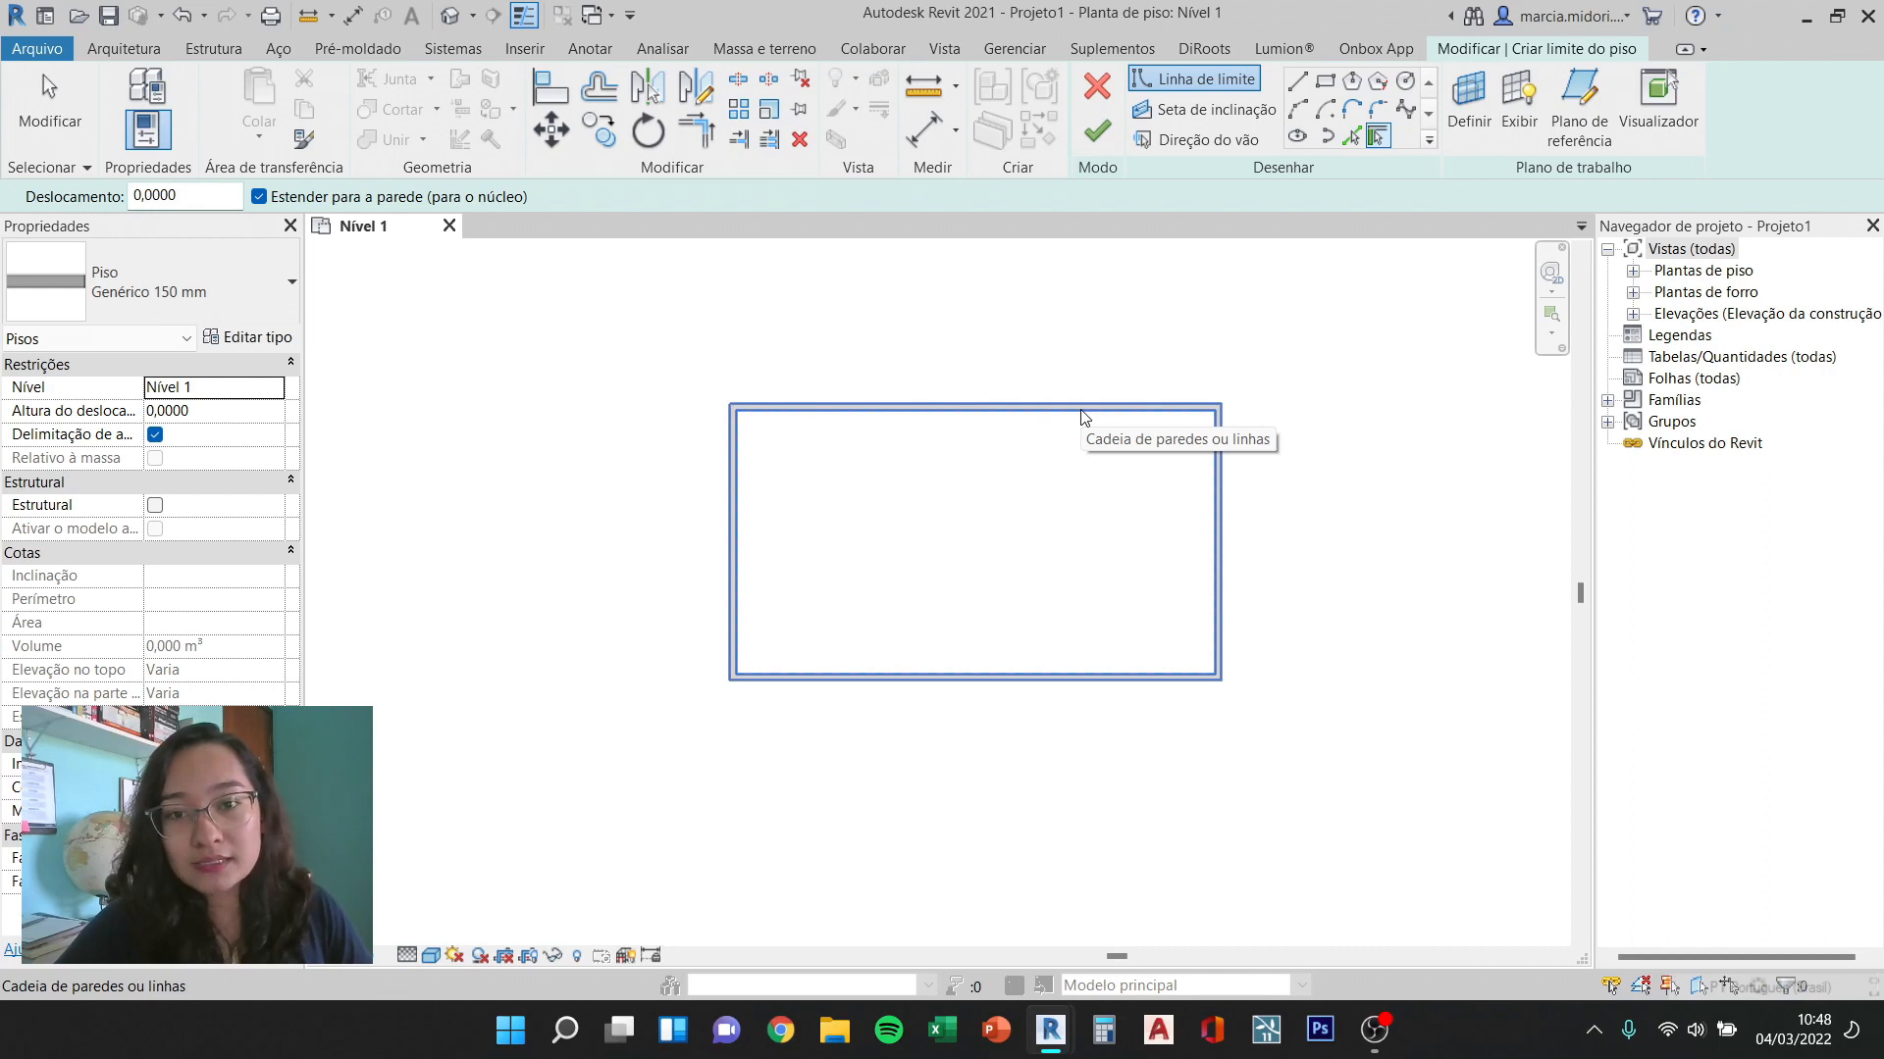
pyautogui.click(1083, 416)
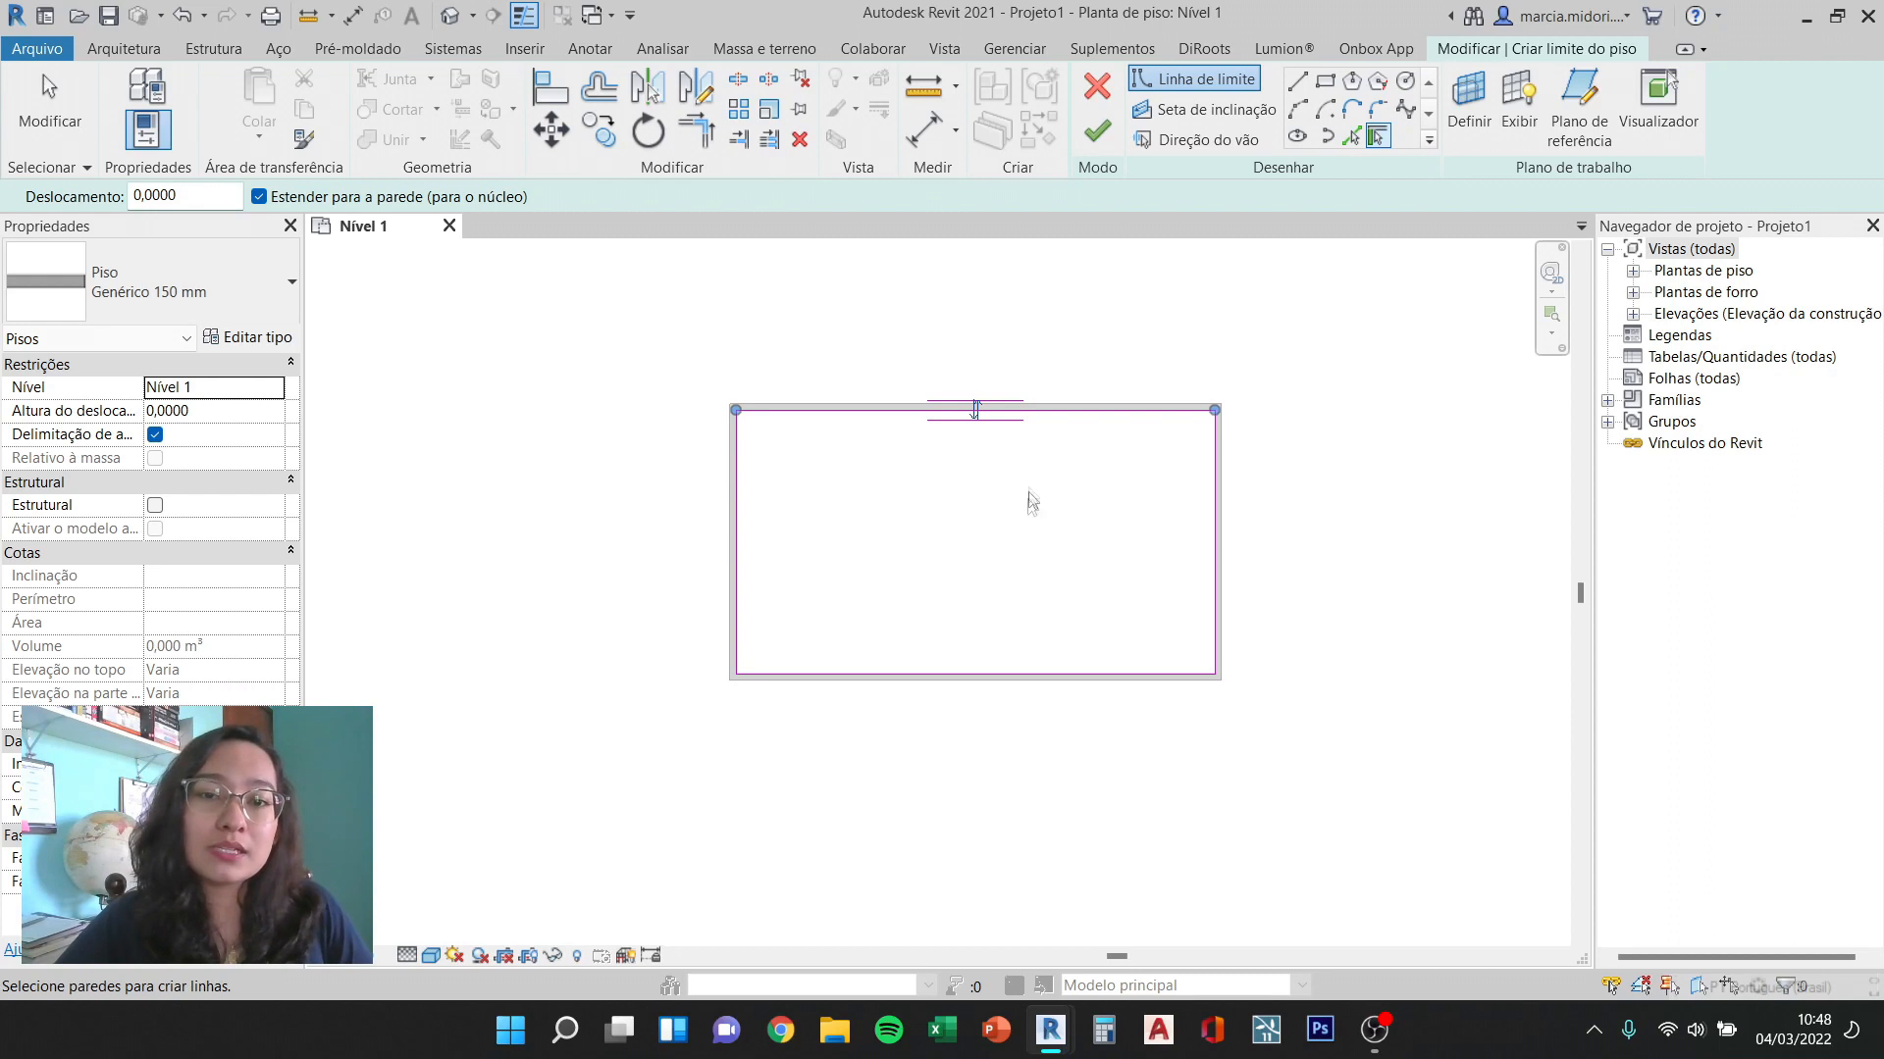
pyautogui.click(975, 407)
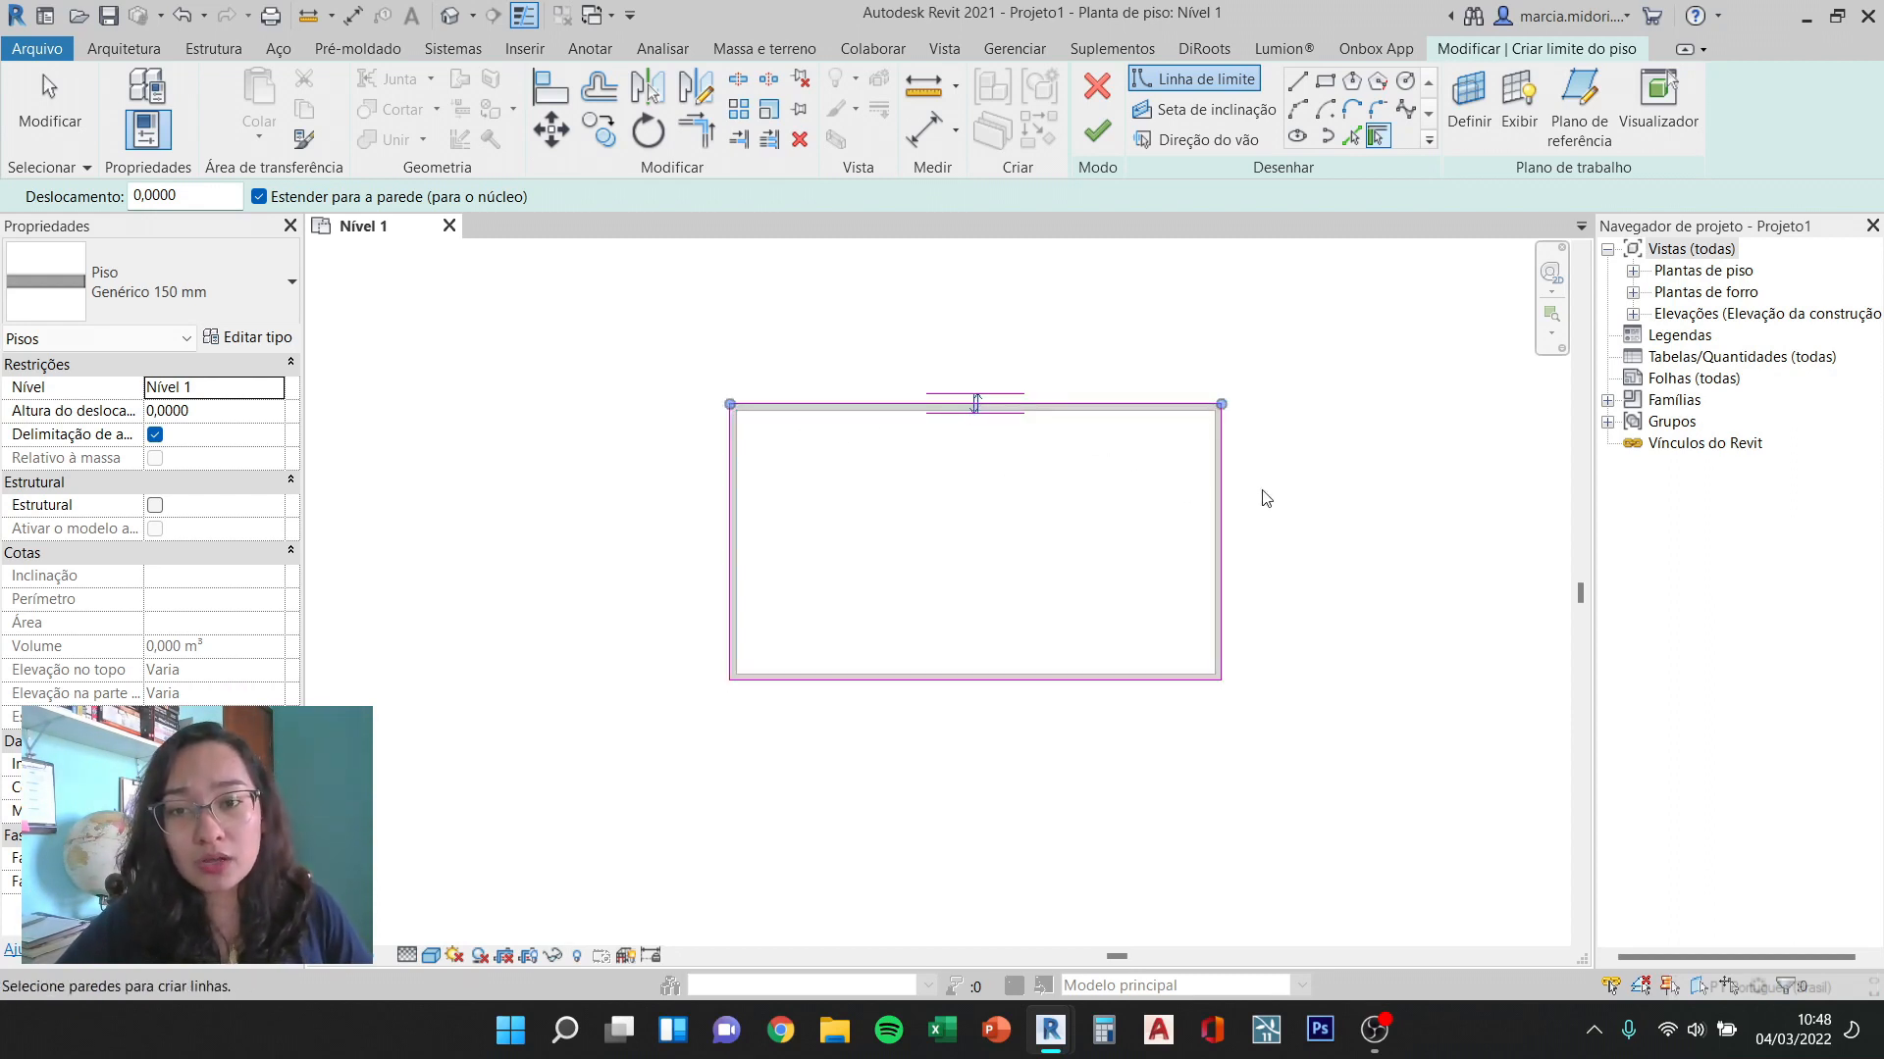
pyautogui.click(984, 412)
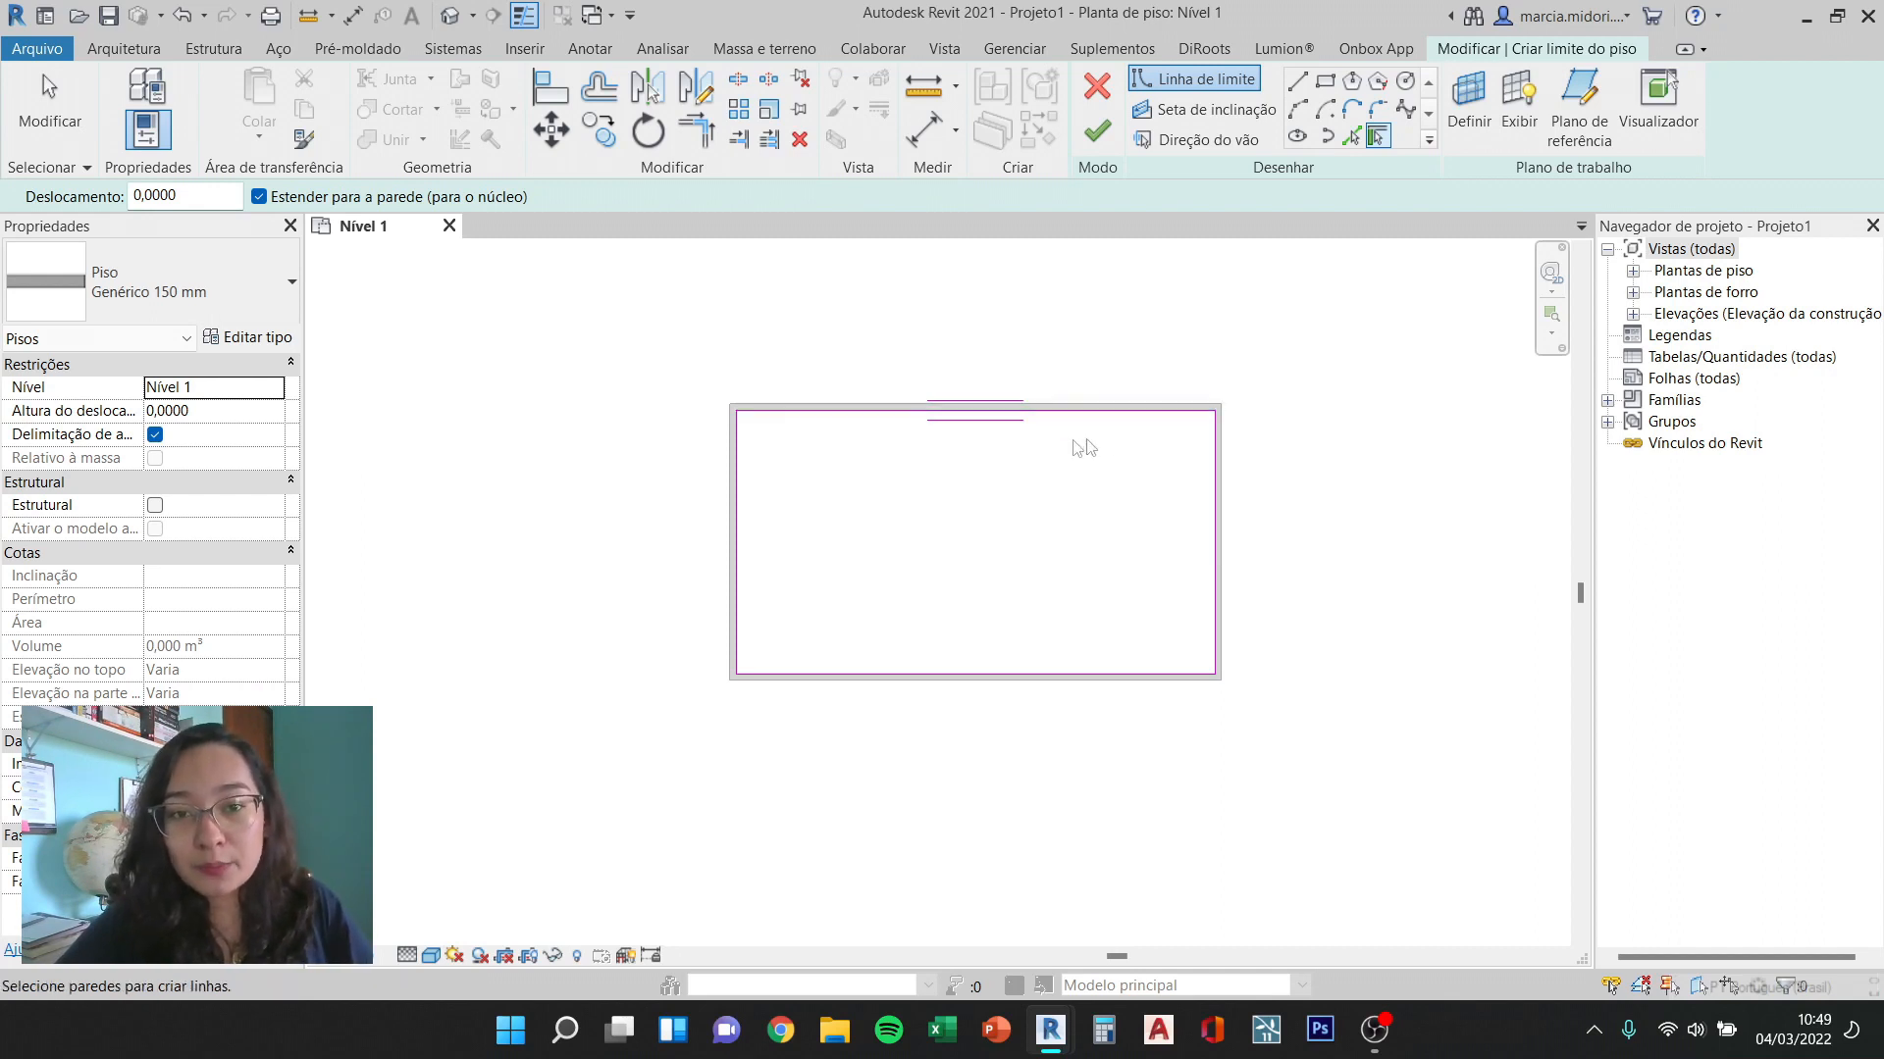
# Step: Examine the left boundary line and check how the boundary meets the walls' inner faces at the upper-left corner
pyautogui.press('Escape')
pyautogui.press('Escape')
pyautogui.click(737, 491)
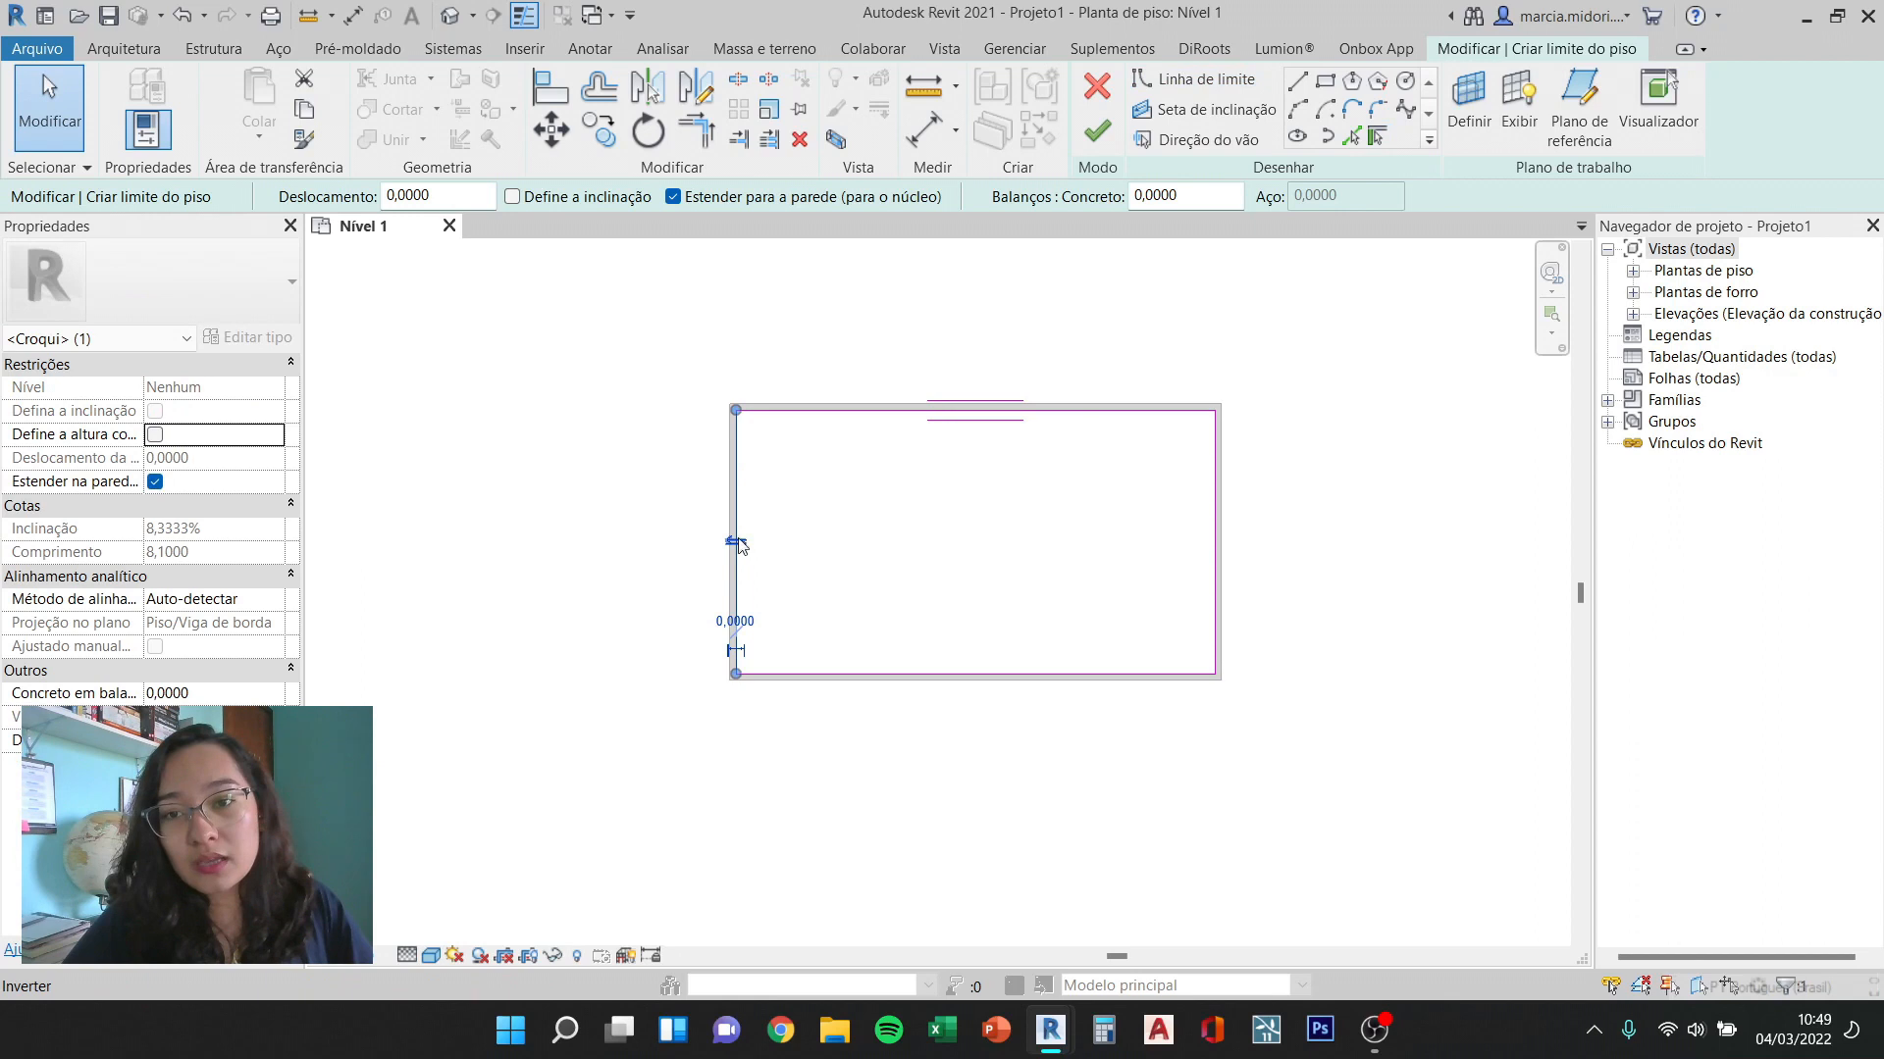
pyautogui.scroll(2, 819, 343)
pyautogui.scroll(-4, 893, 447)
pyautogui.click(895, 490)
pyautogui.scroll(5, 812, 475)
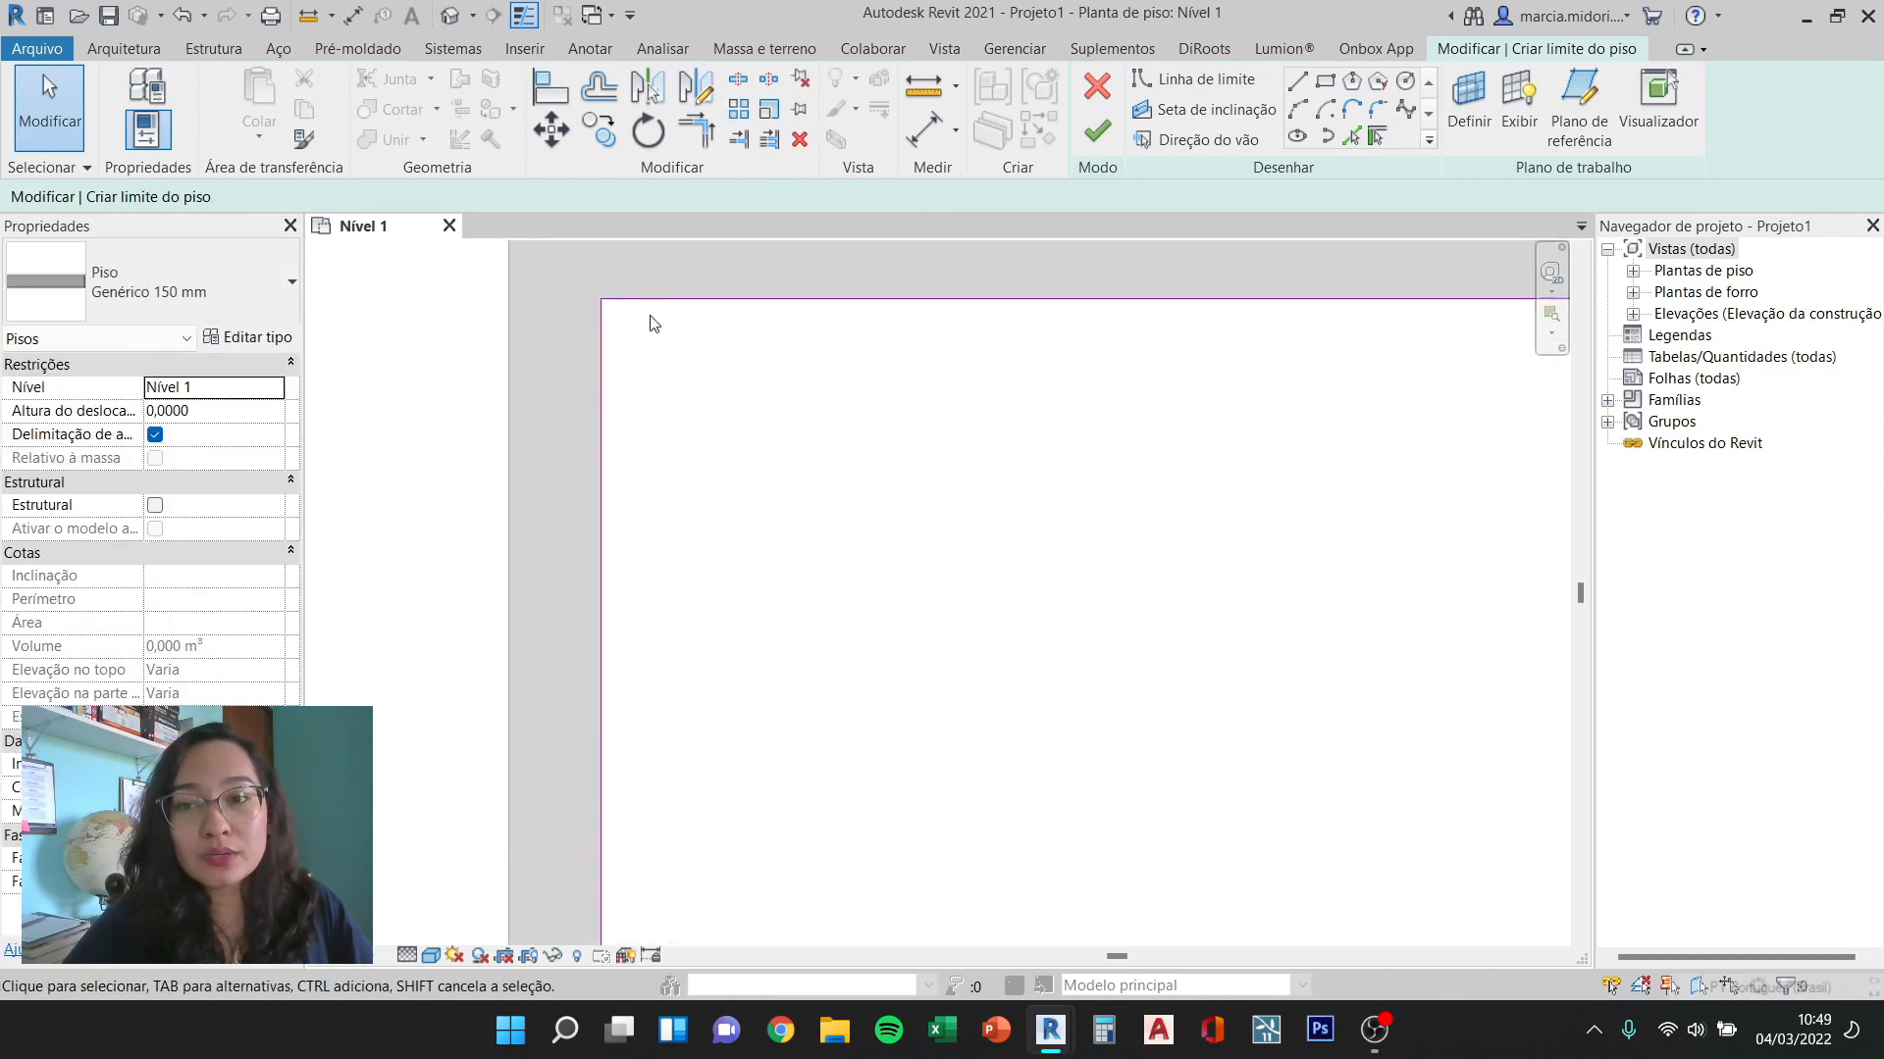
pyautogui.scroll(-5, 651, 353)
pyautogui.scroll(-4, 682, 424)
pyautogui.moveTo(798, 422); pyautogui.dragTo(831, 482, button='middle')
pyautogui.scroll(1, 855, 451)
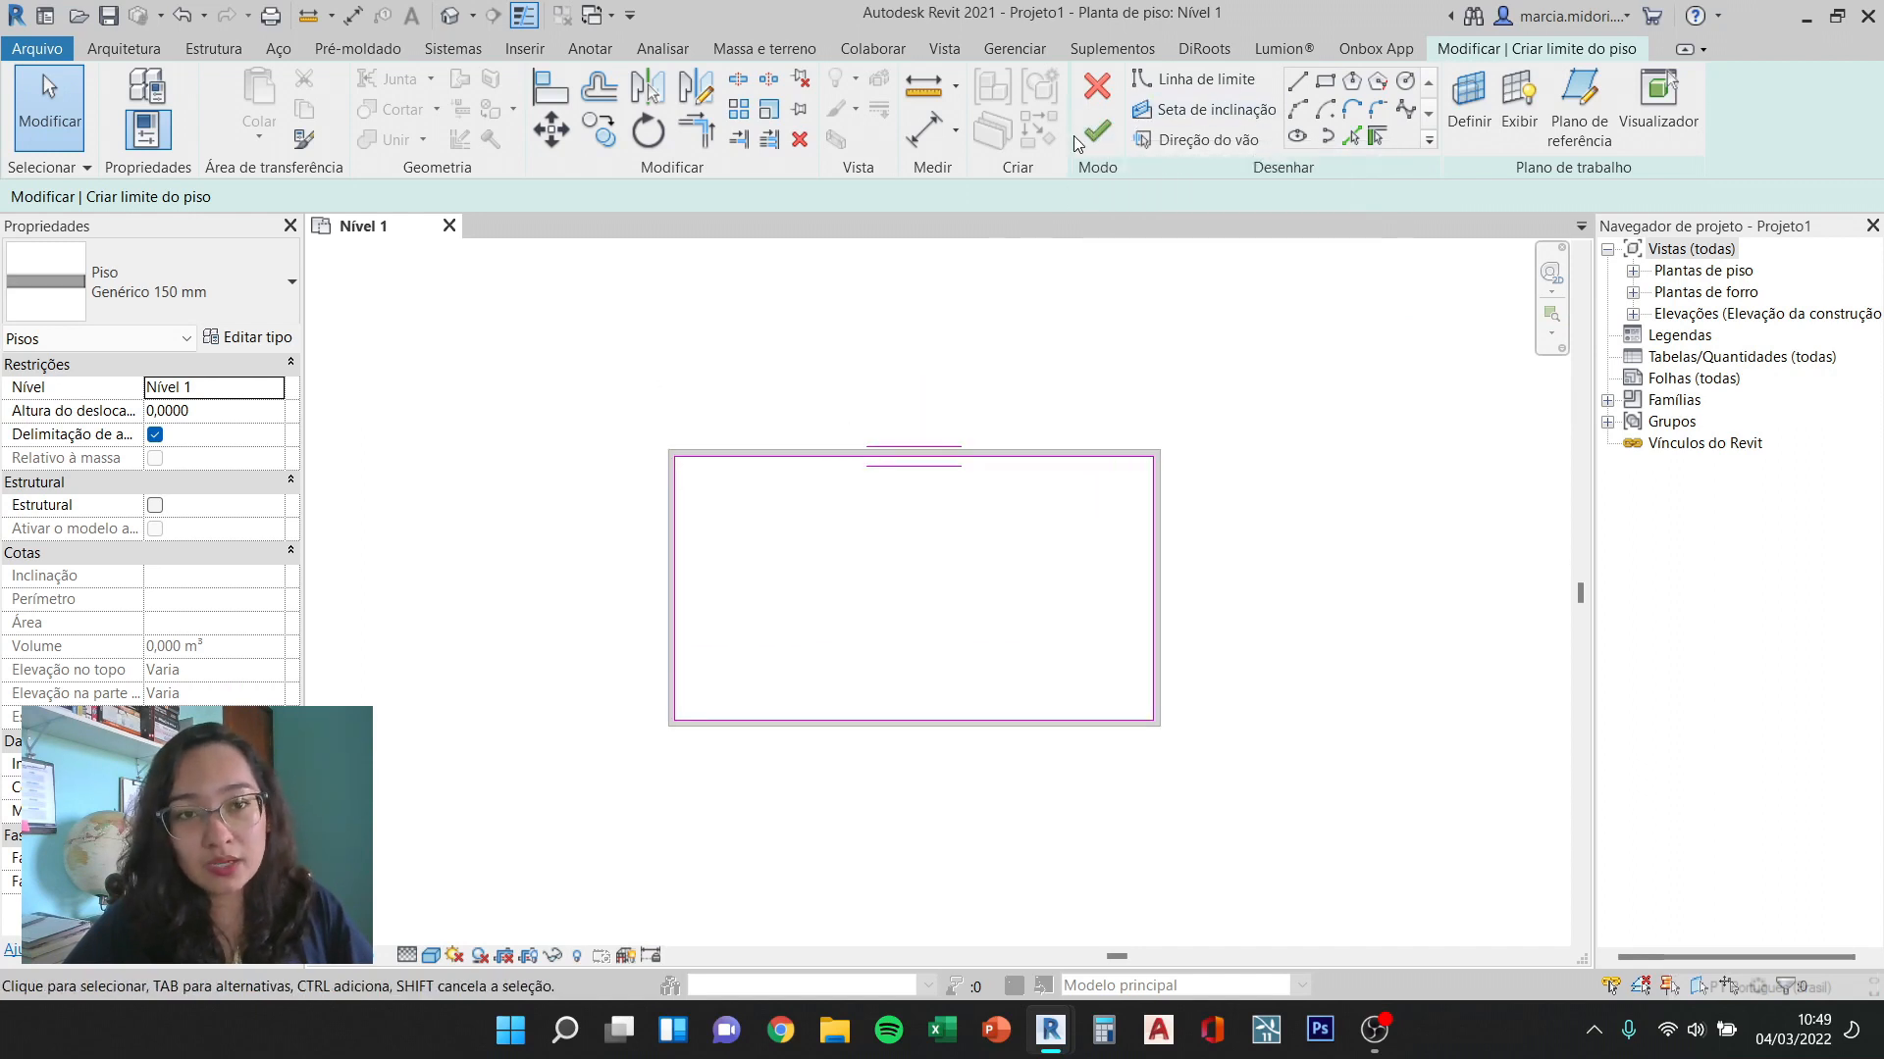
# Step: Finish the boundary sketch to create the Genérico 150 mm floor on Nível 1 with a height offset of 0
pyautogui.click(278, 395)
pyautogui.click(273, 392)
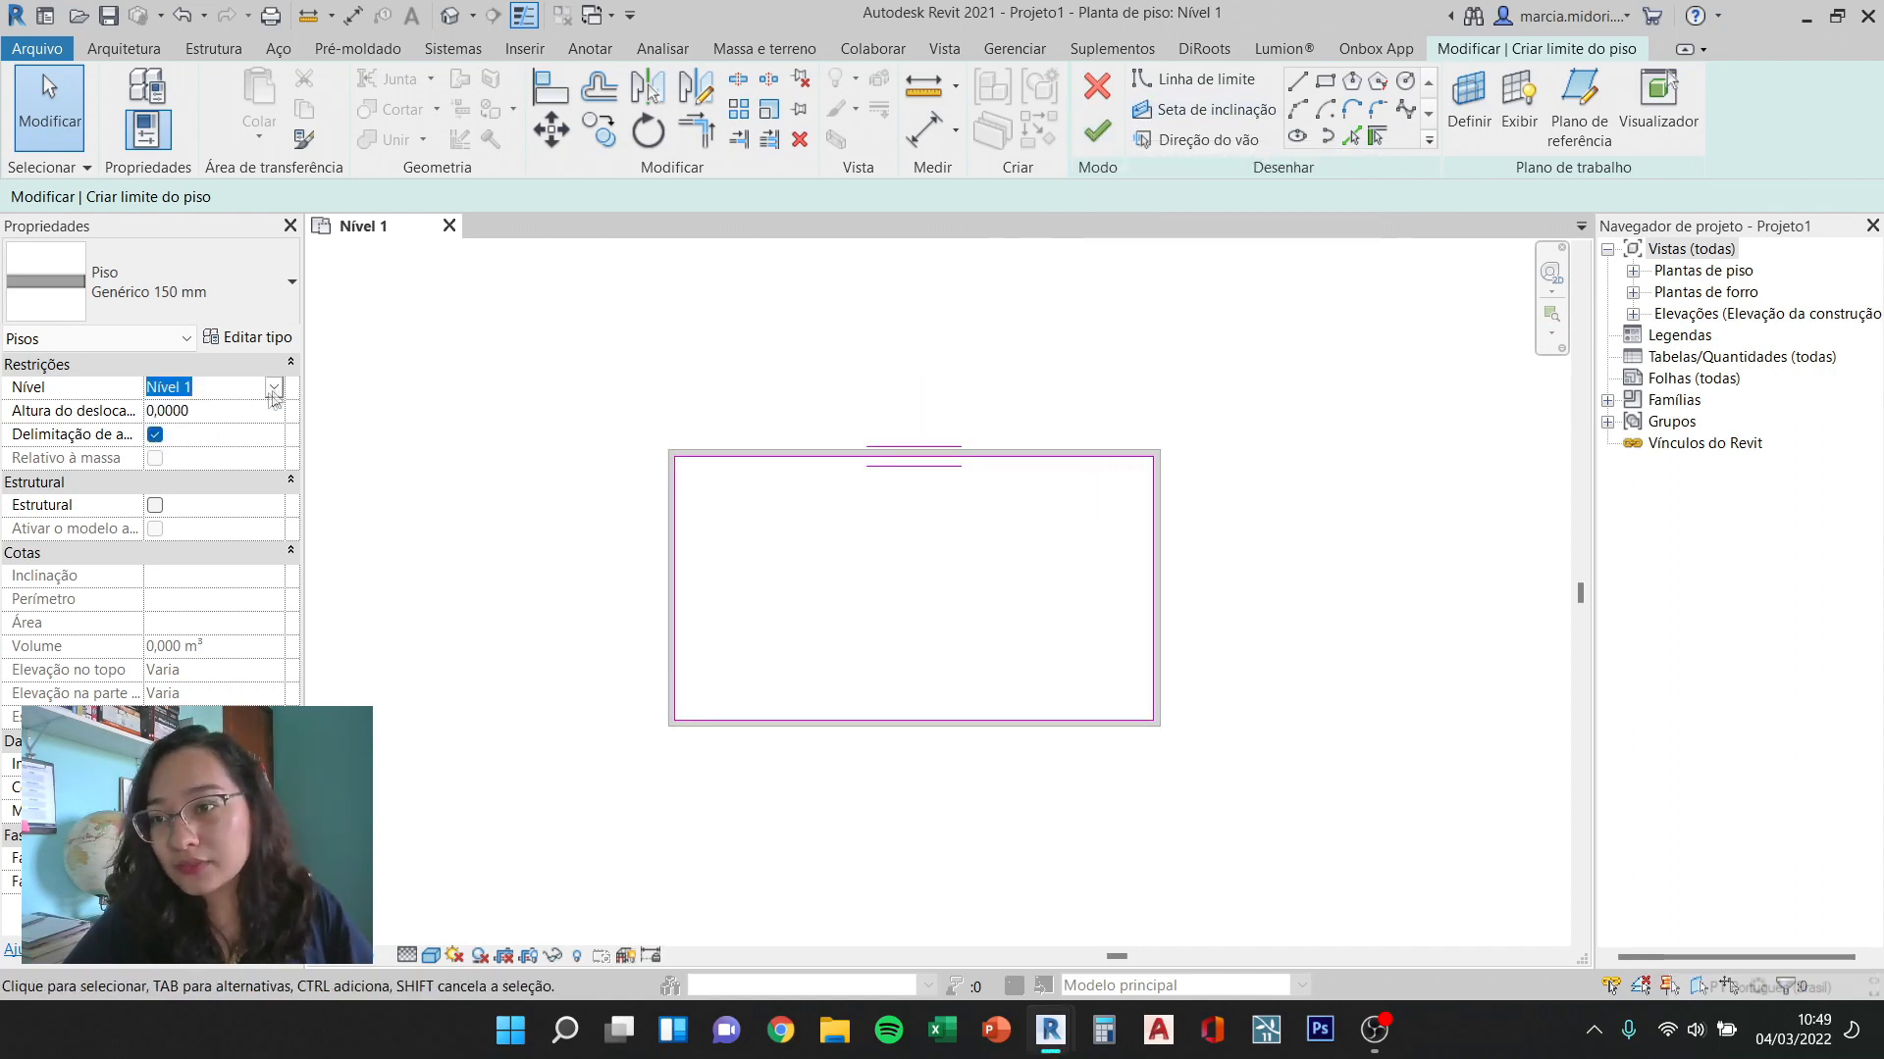
pyautogui.click(249, 417)
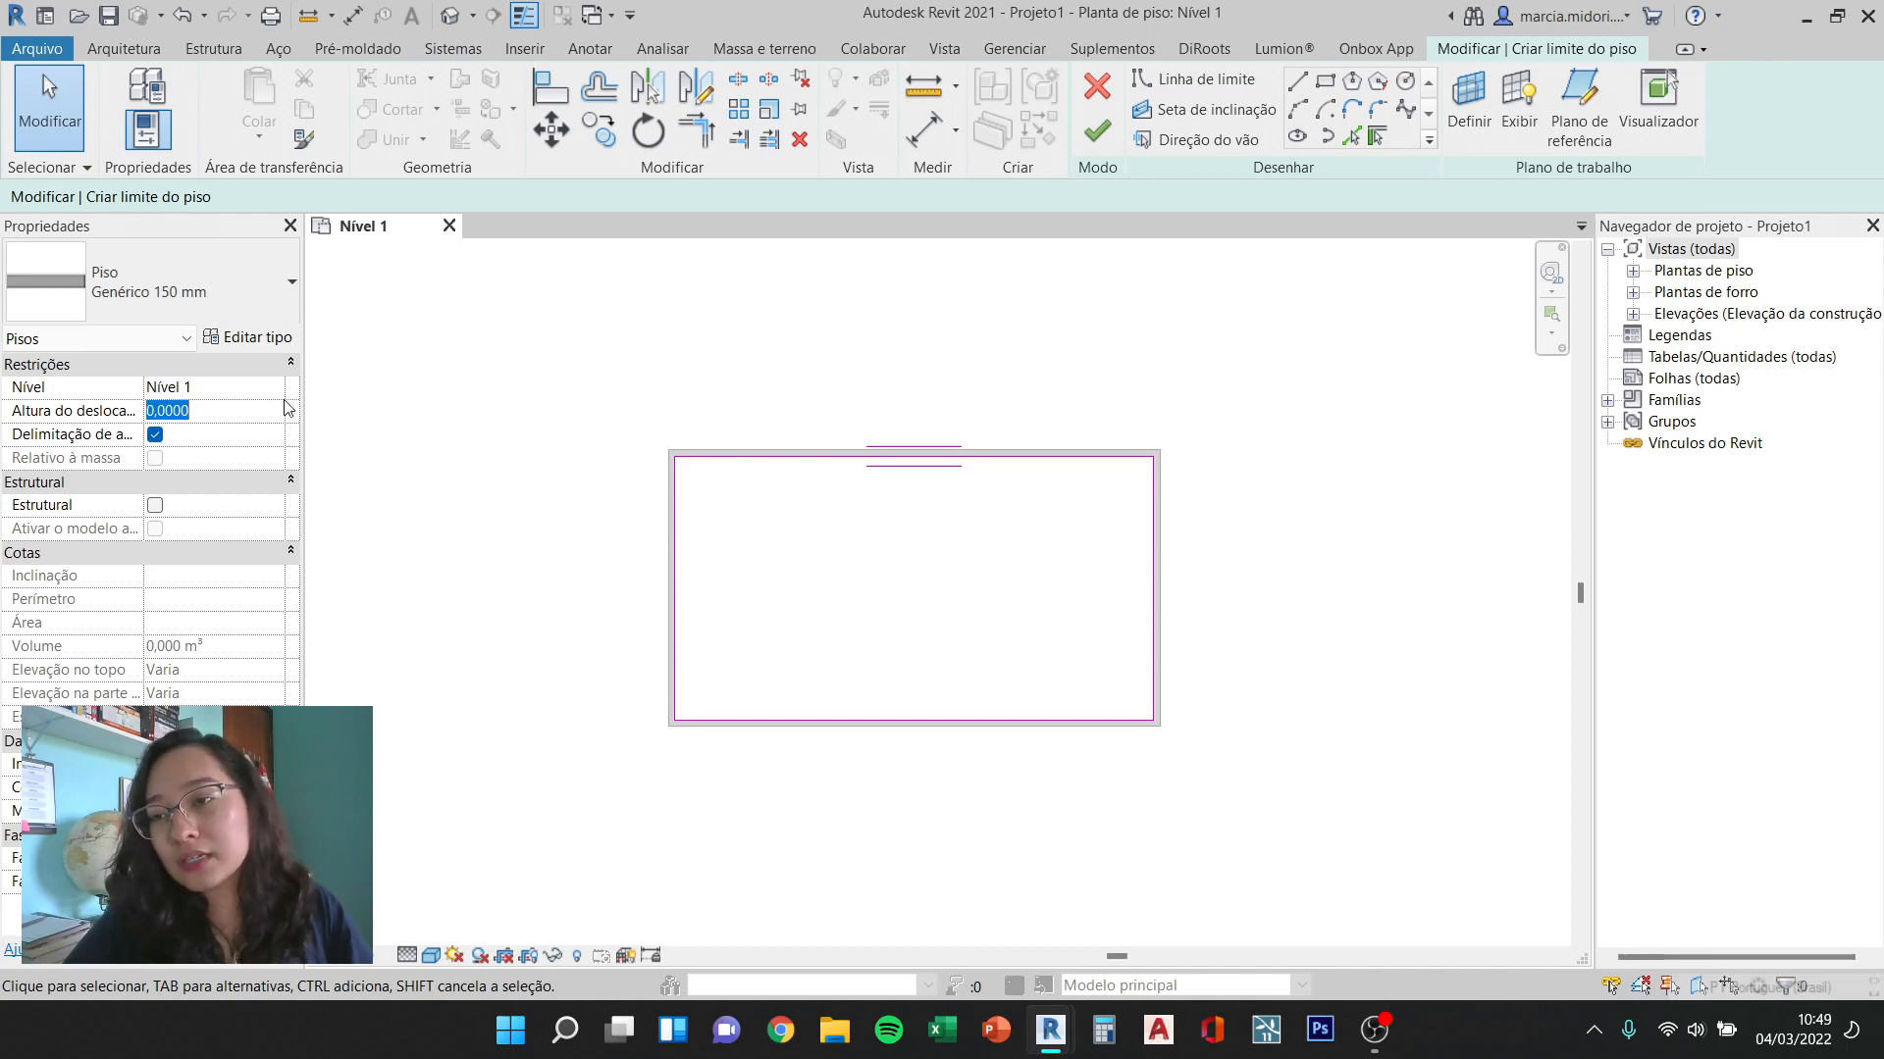
pyautogui.click(1094, 136)
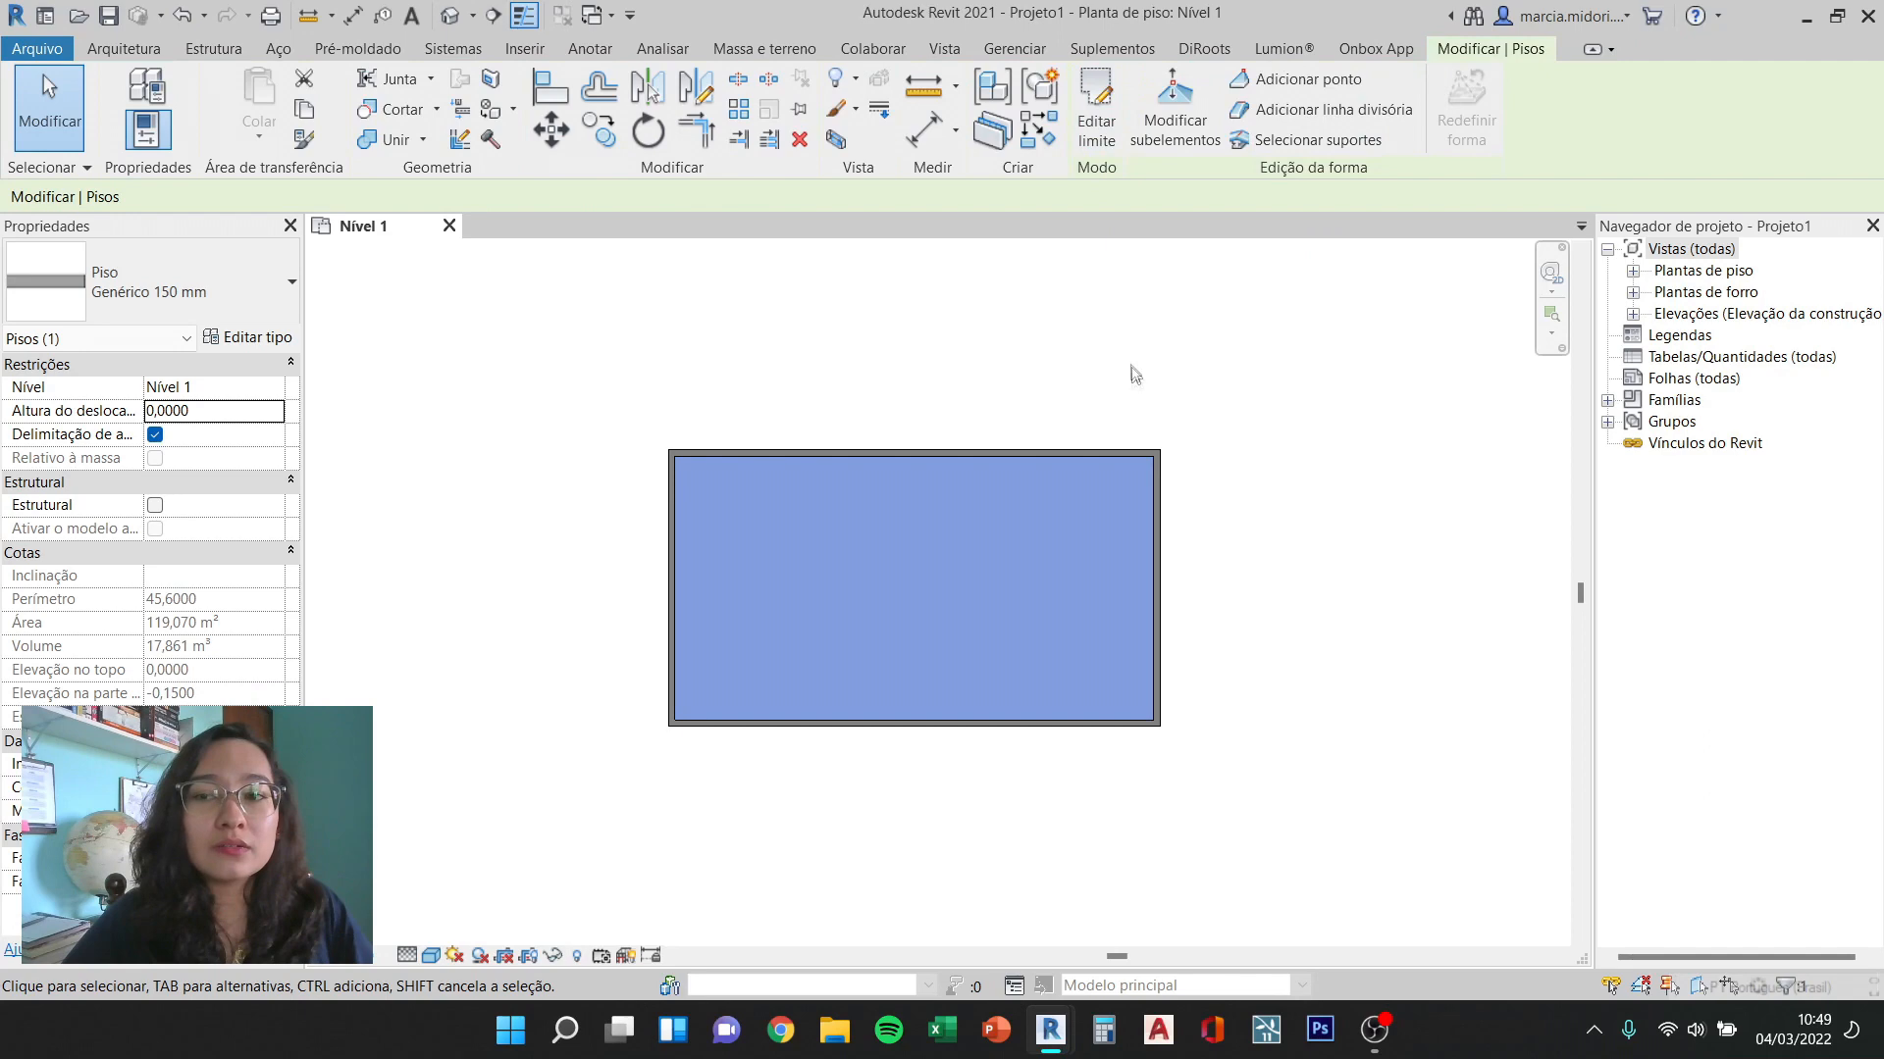
pyautogui.click(1128, 397)
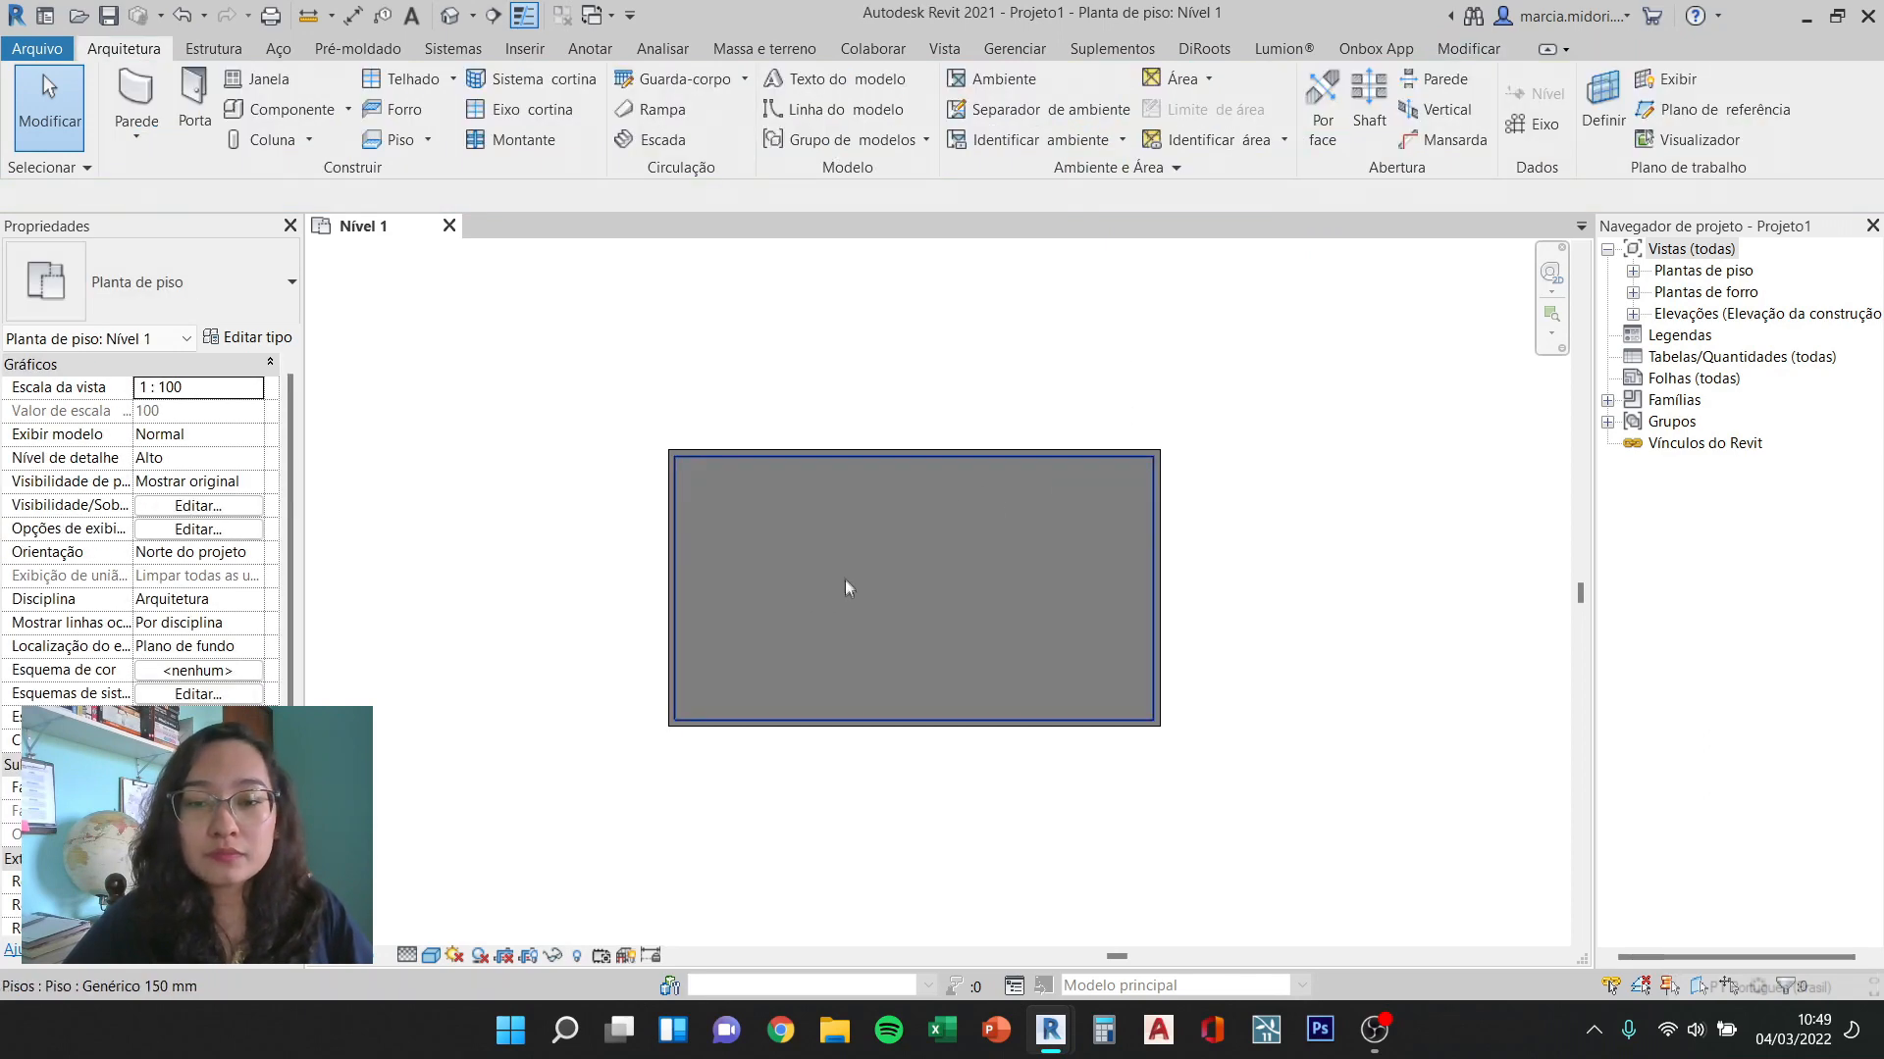
# Step: Select and deselect the floor by its face in the plan to check how it is picked
pyautogui.click(845, 585)
pyautogui.press('Escape')
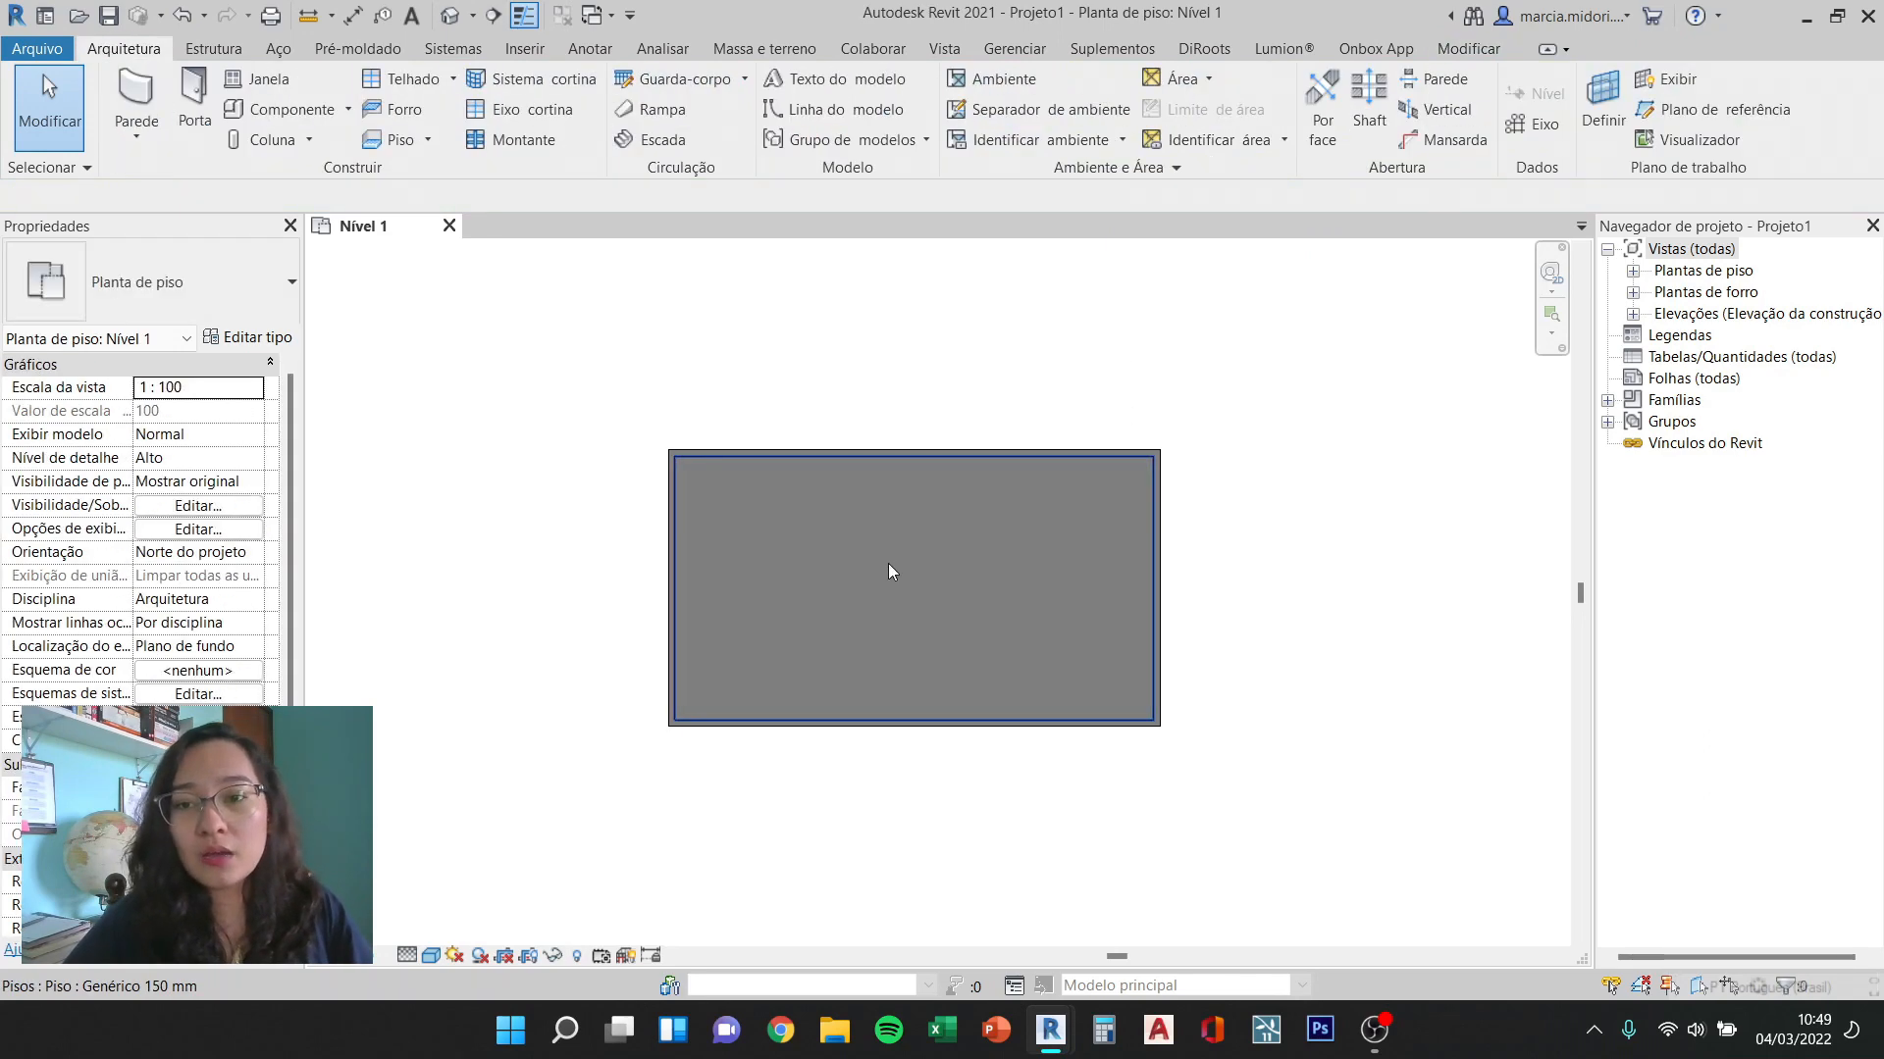
pyautogui.click(891, 570)
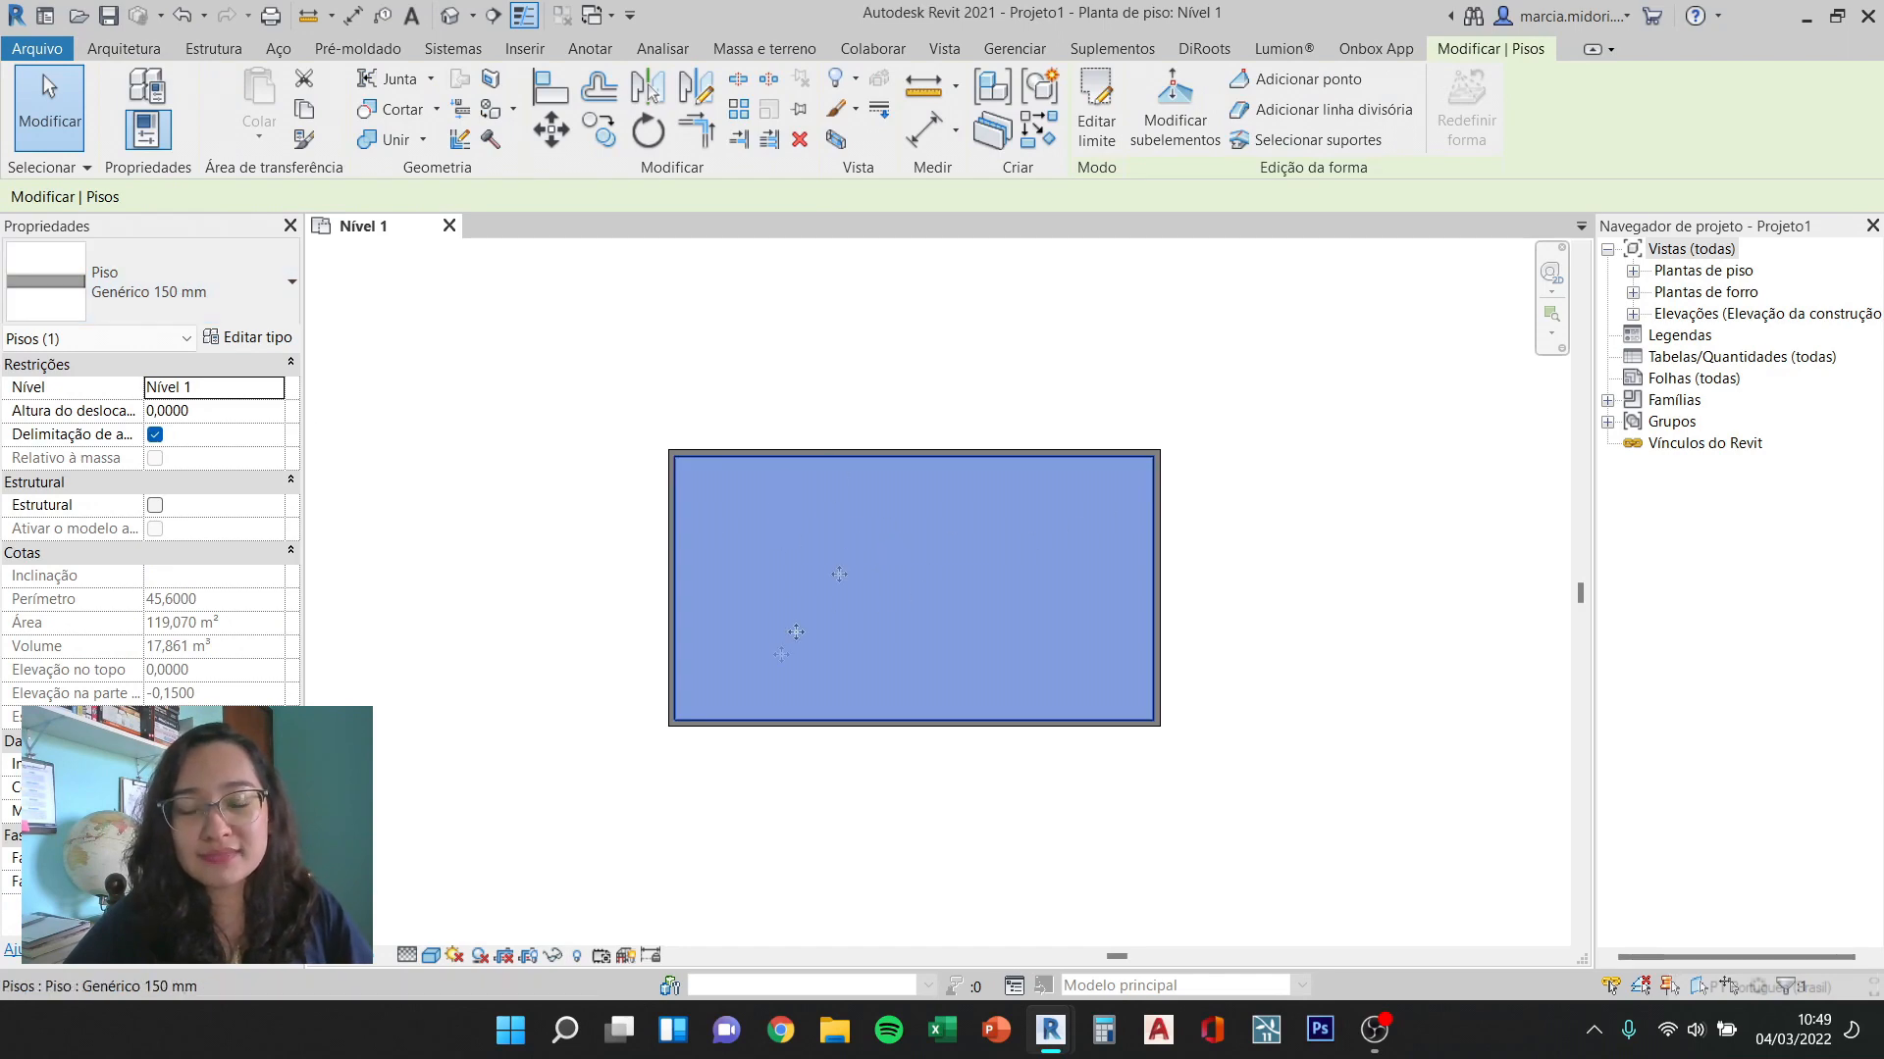
pyautogui.press('Escape')
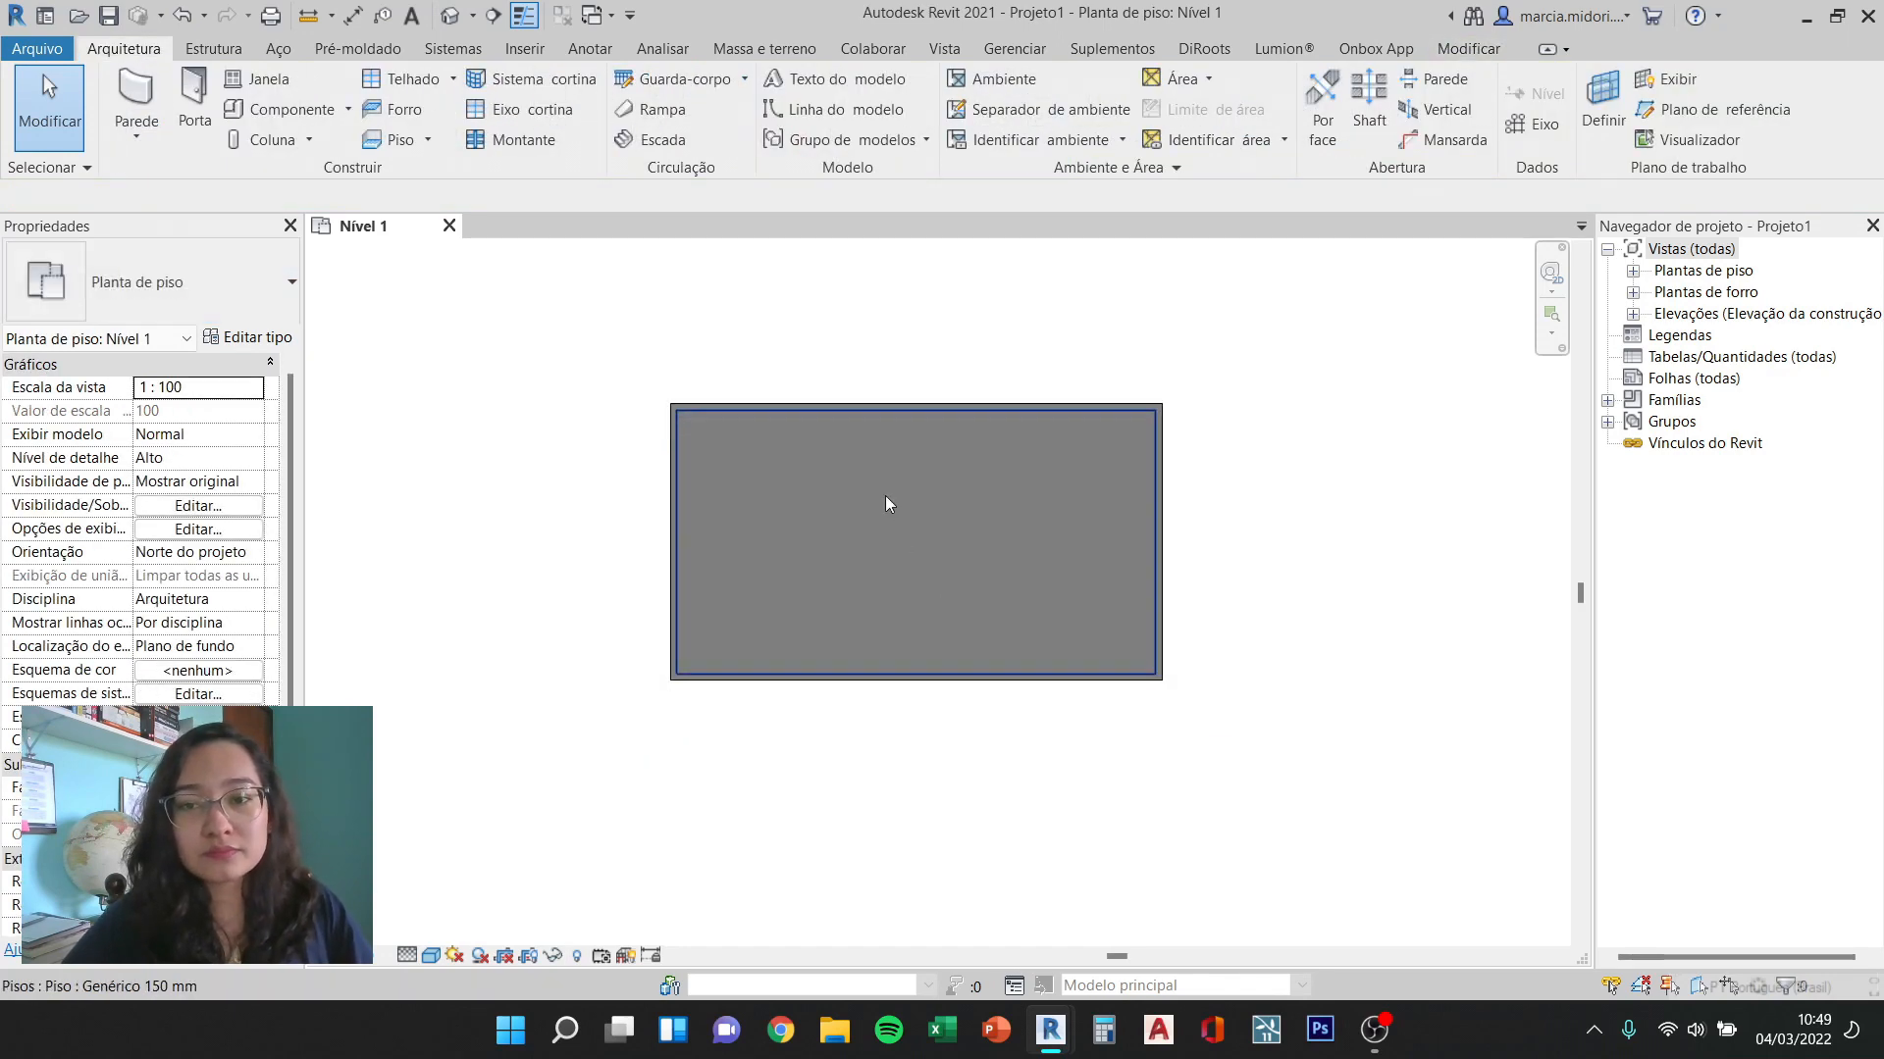
pyautogui.scroll(2, 889, 480)
pyautogui.click(944, 533)
pyautogui.scroll(-1, 719, 691)
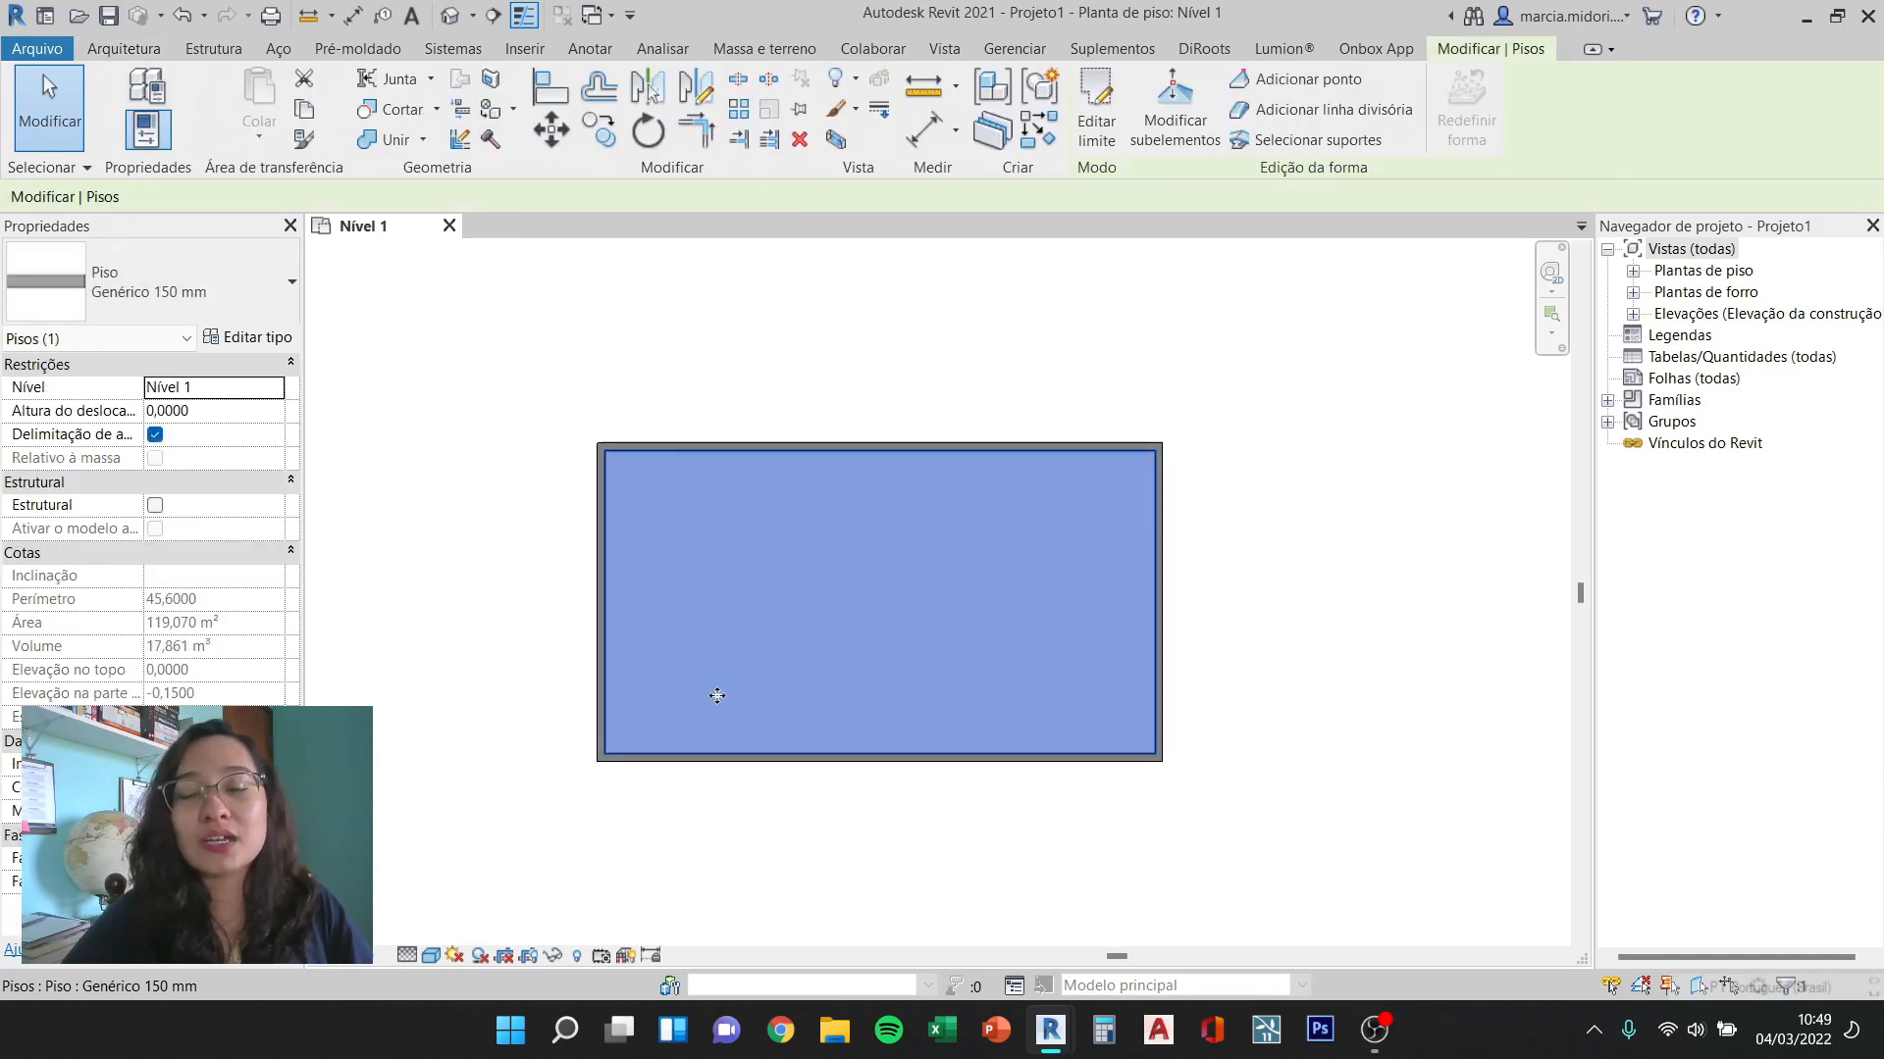
pyautogui.press('Escape')
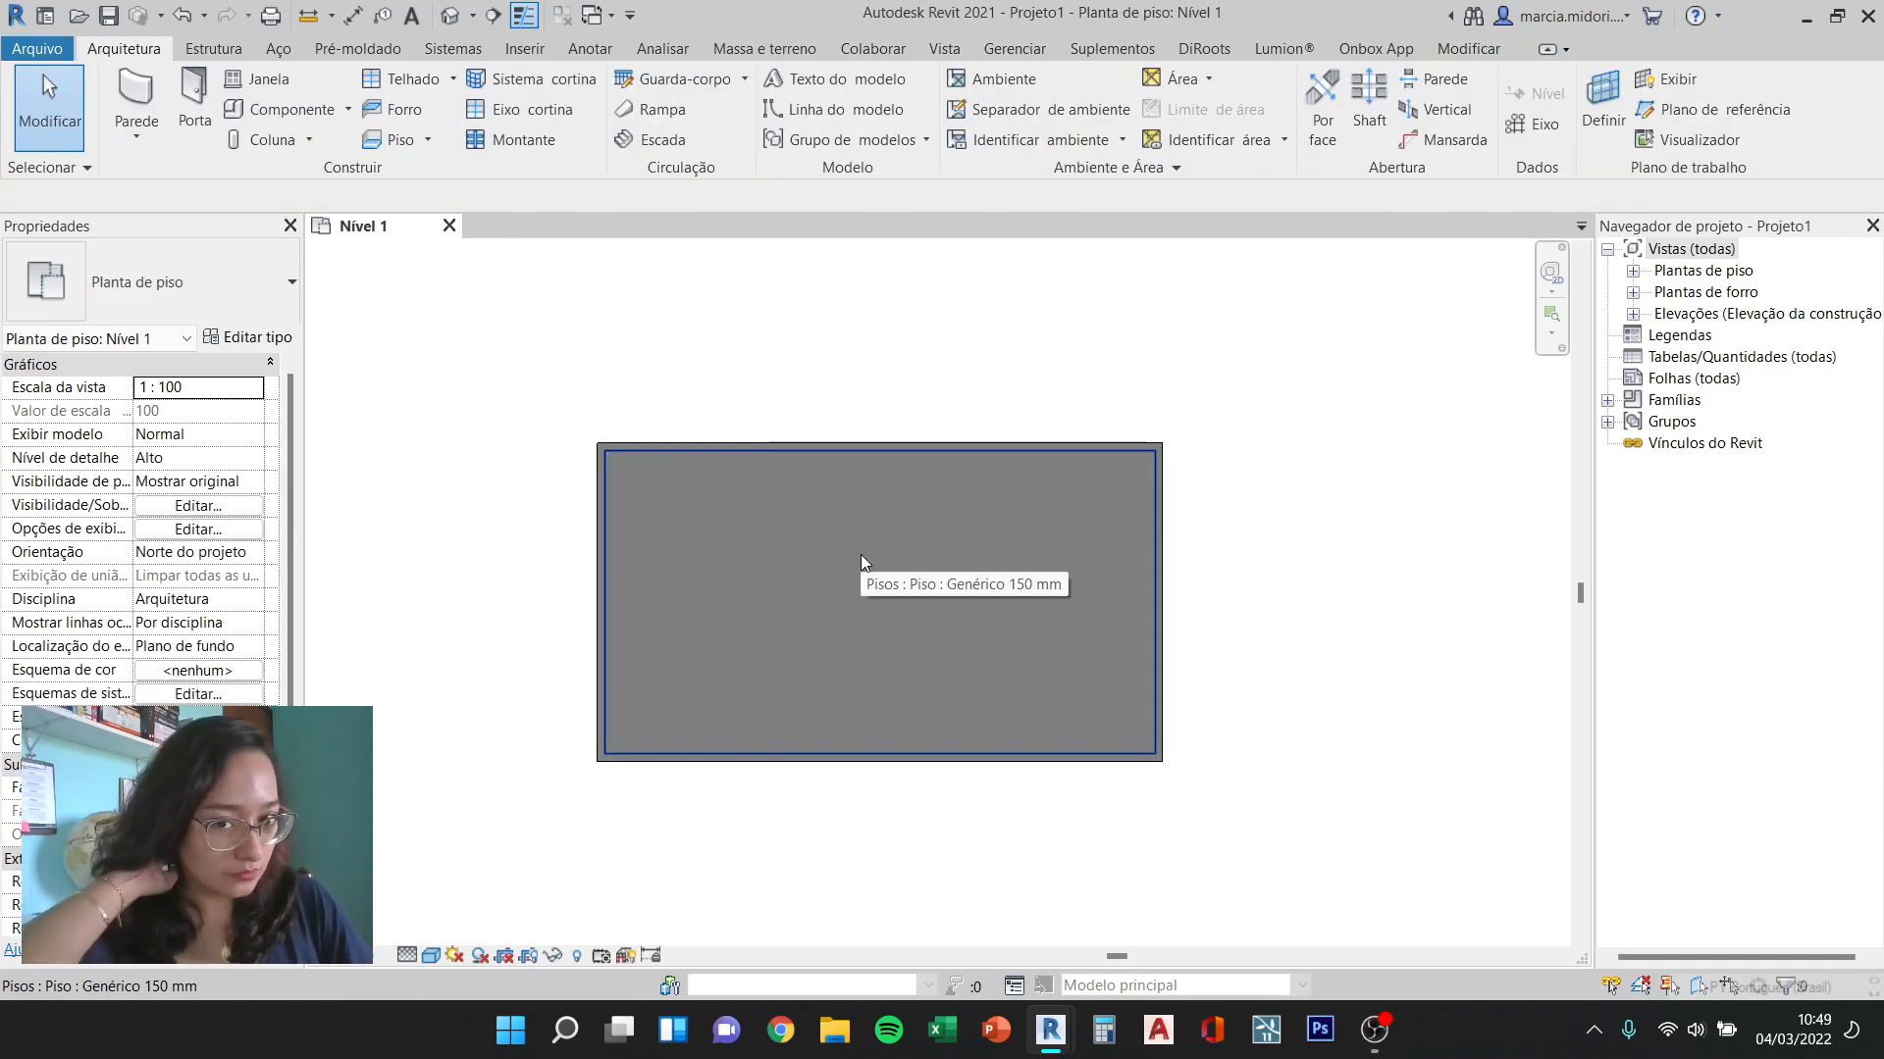
# Step: Set the distance between the upper and lower walls to 9 m by relocating the upper wall
pyautogui.click(908, 438)
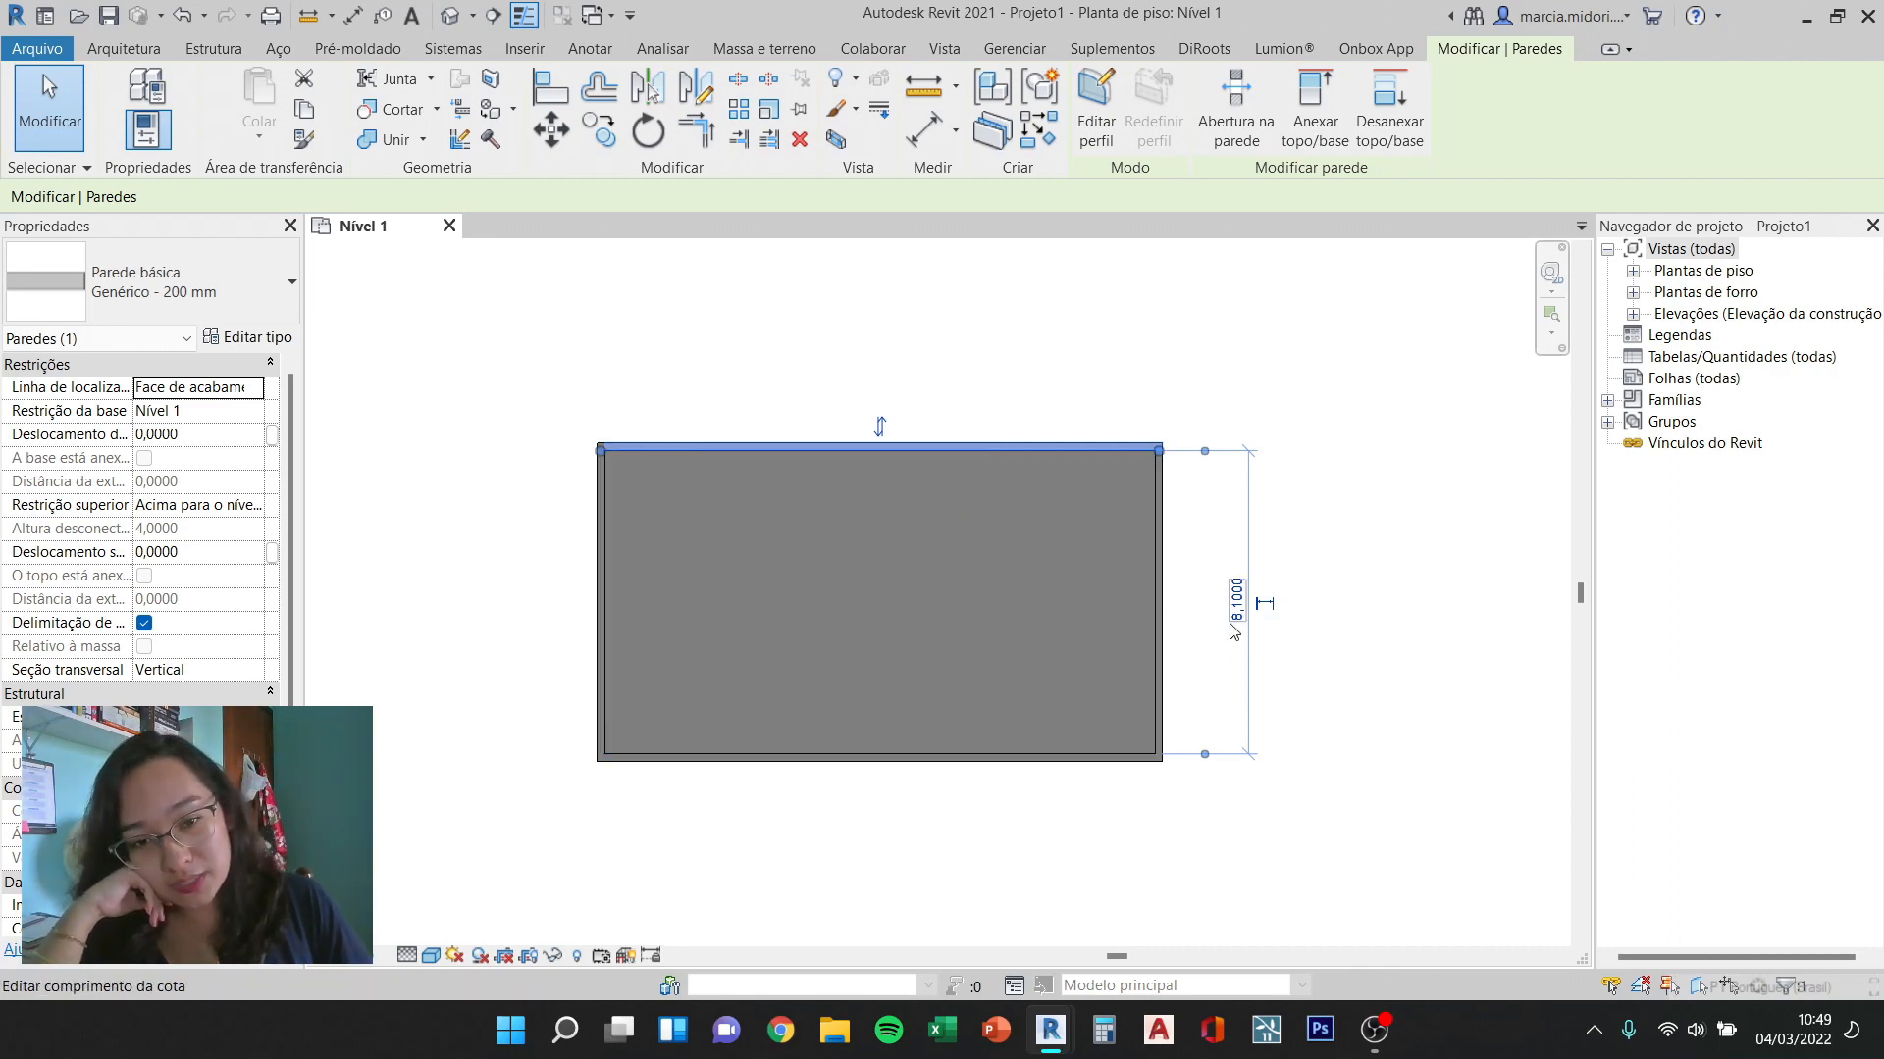
pyautogui.click(1235, 599)
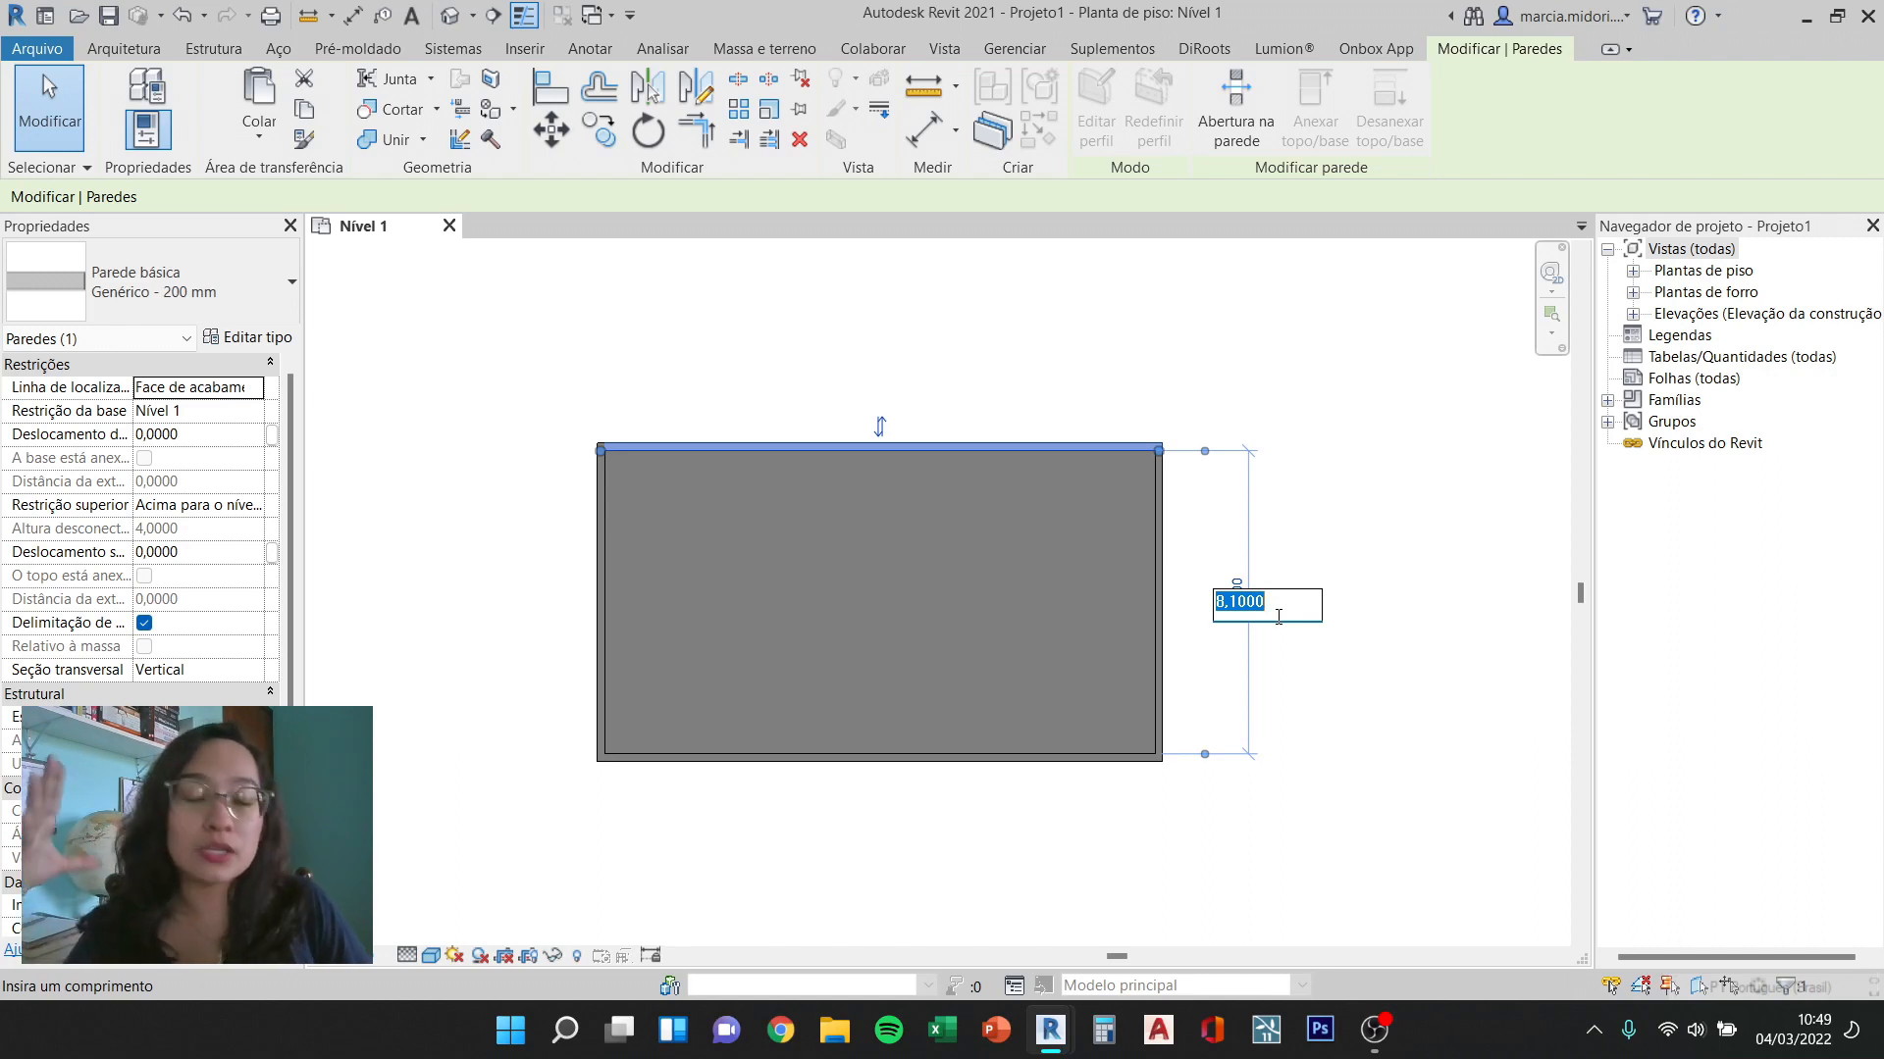
pyautogui.write('9')
pyautogui.press('Return')
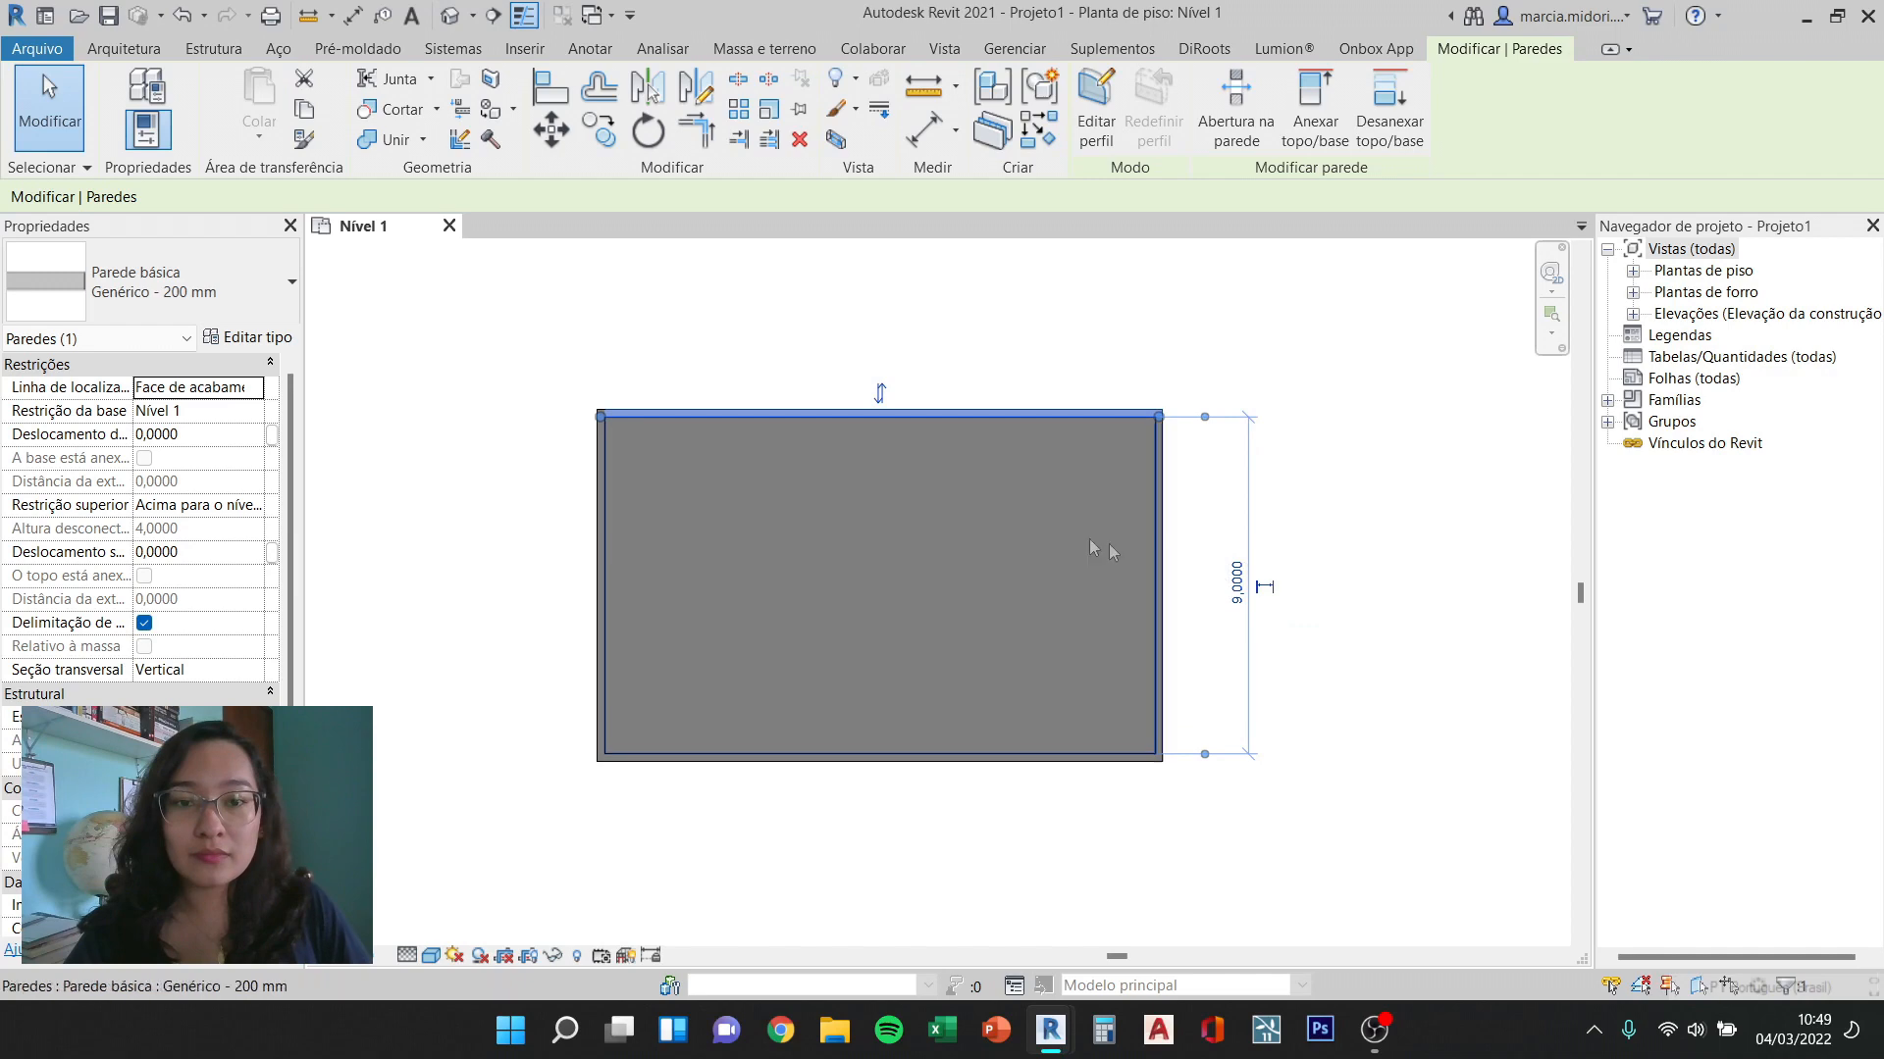
pyautogui.click(1056, 517)
pyautogui.click(1332, 492)
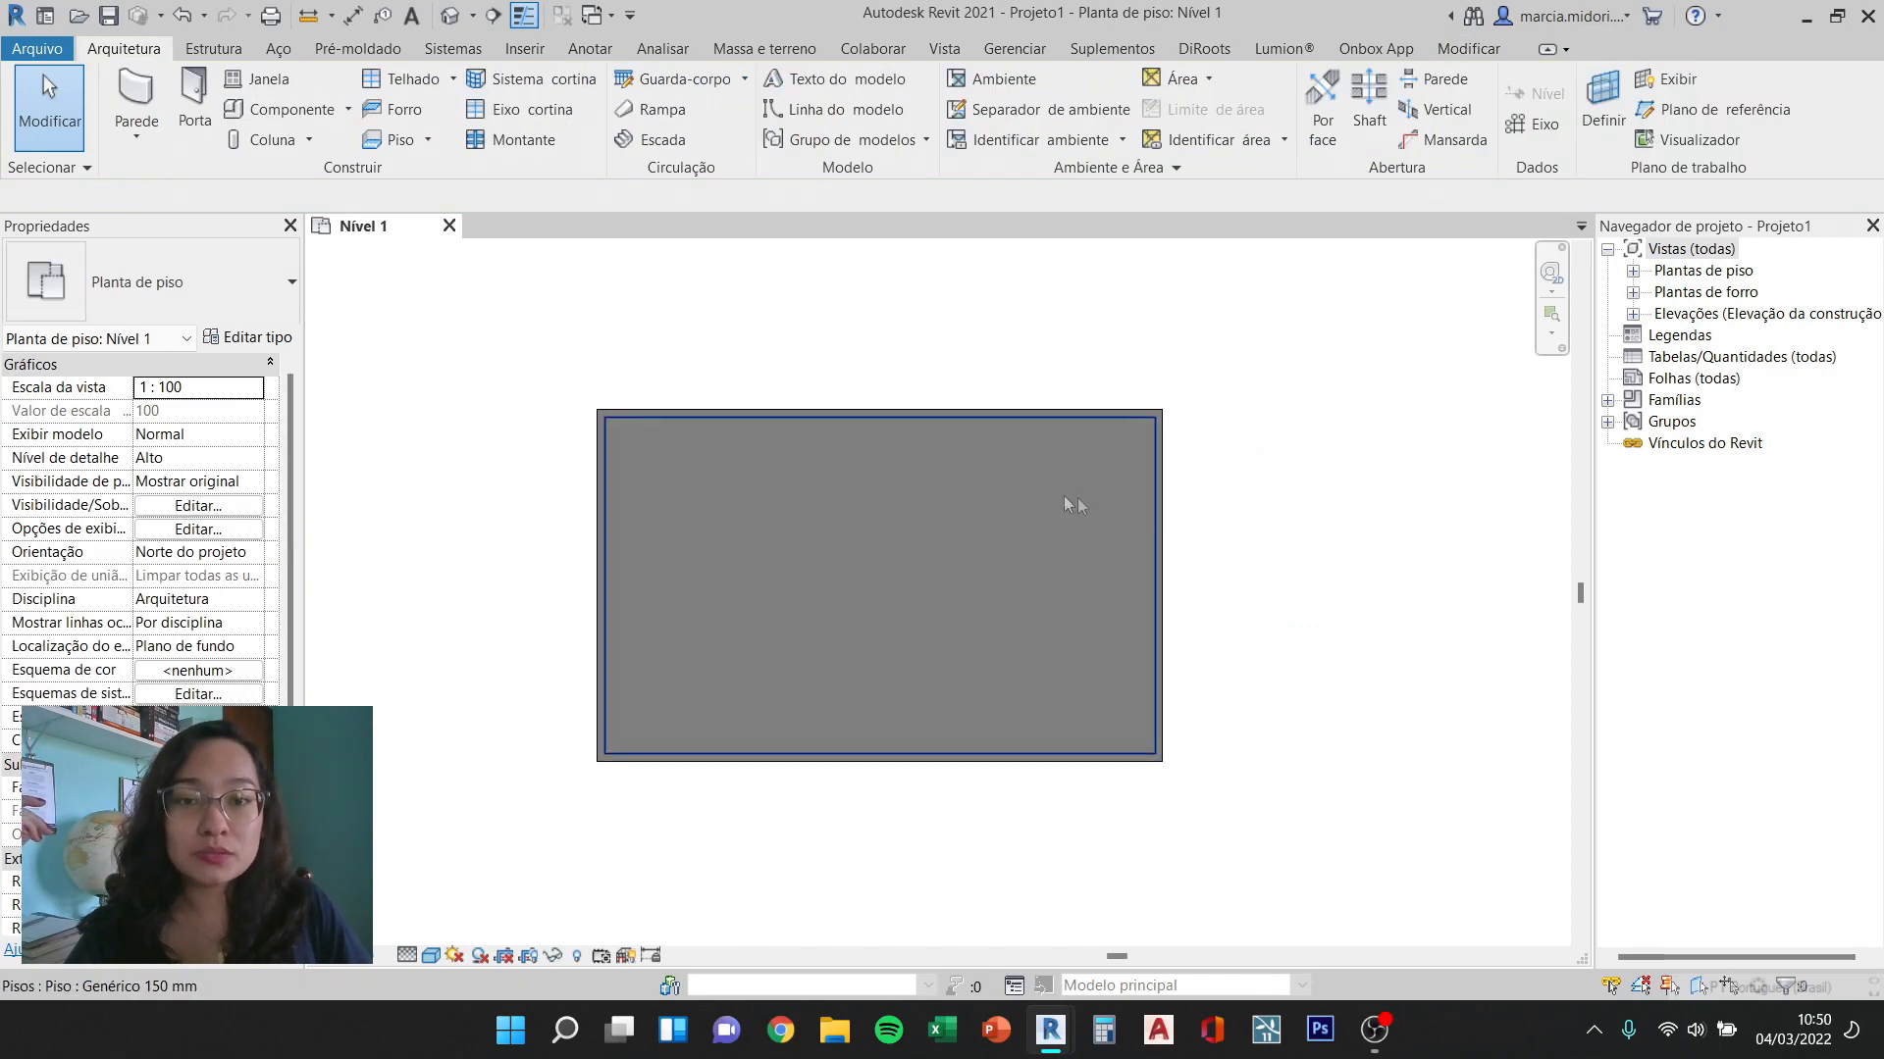
# Step: Edit the floor's boundary by moving its upper line 1,7 m inward and back to the wall's inner face, and finish the sketch
pyautogui.click(950, 491)
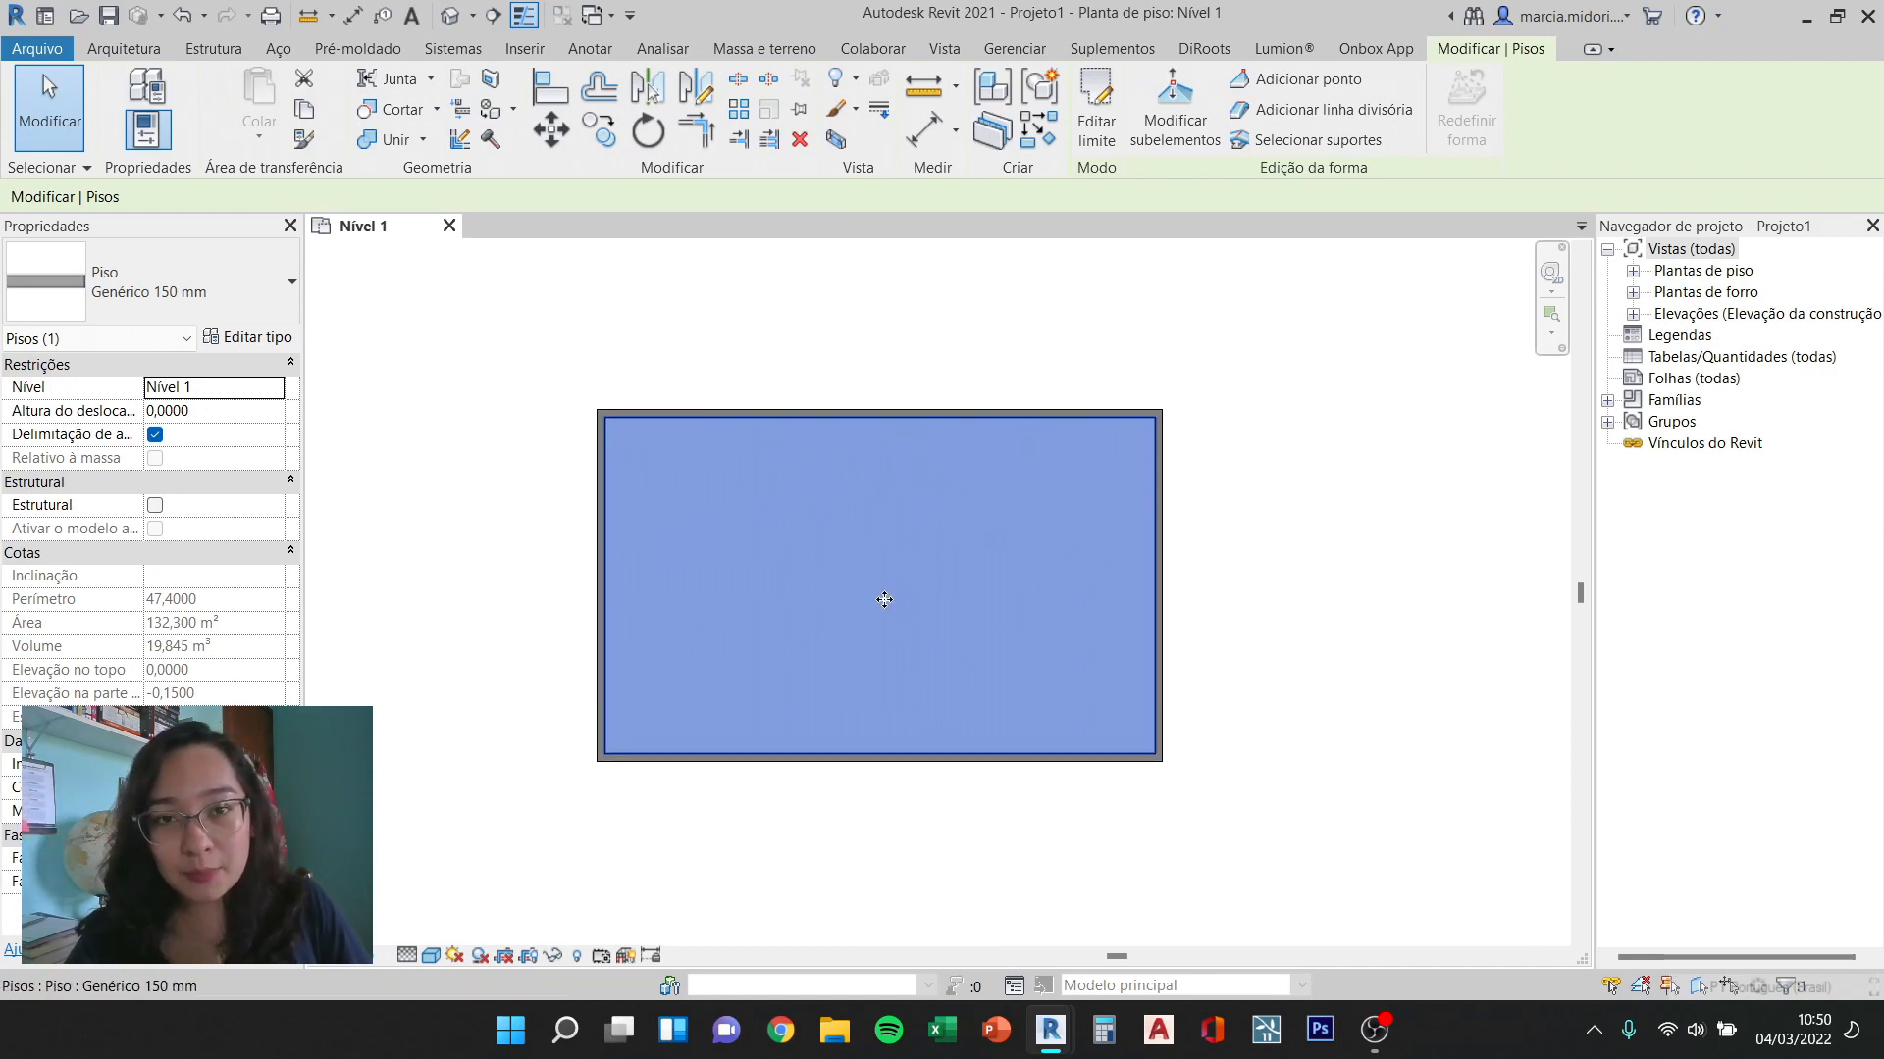
pyautogui.doubleClick(946, 490)
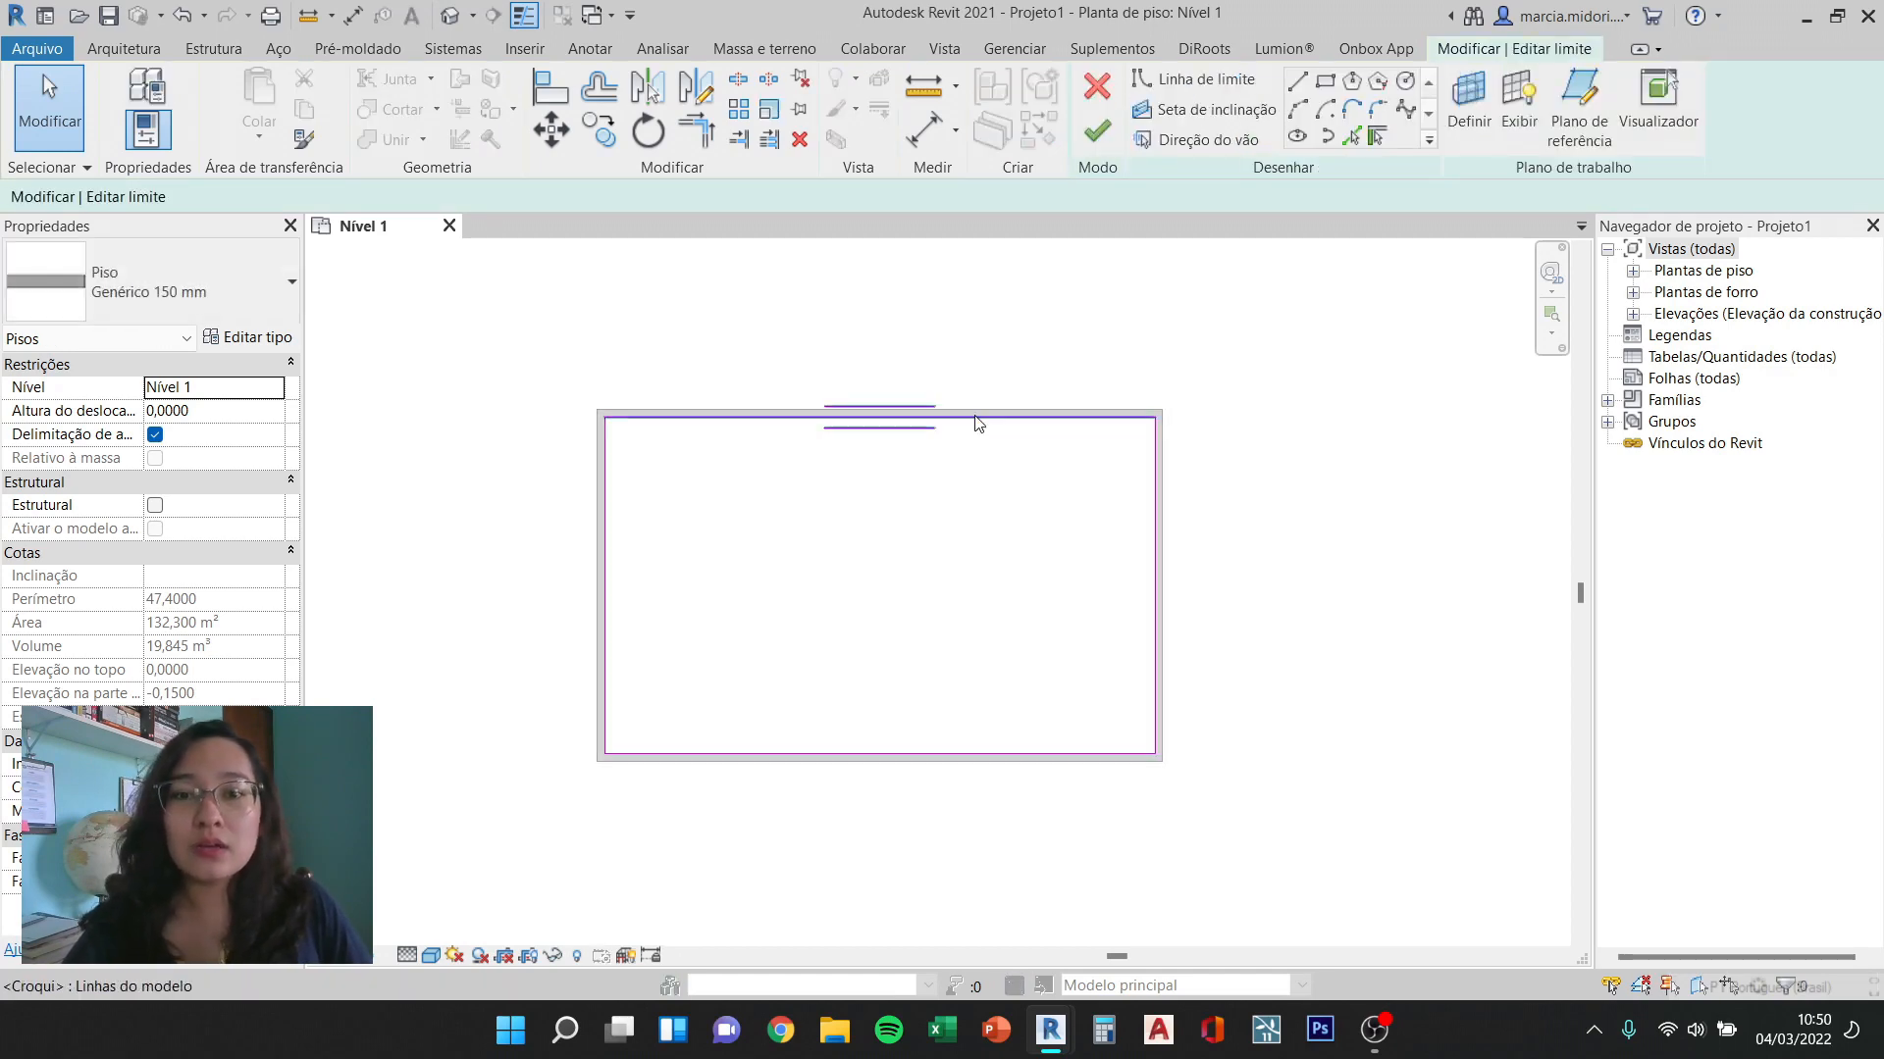
pyautogui.click(962, 481)
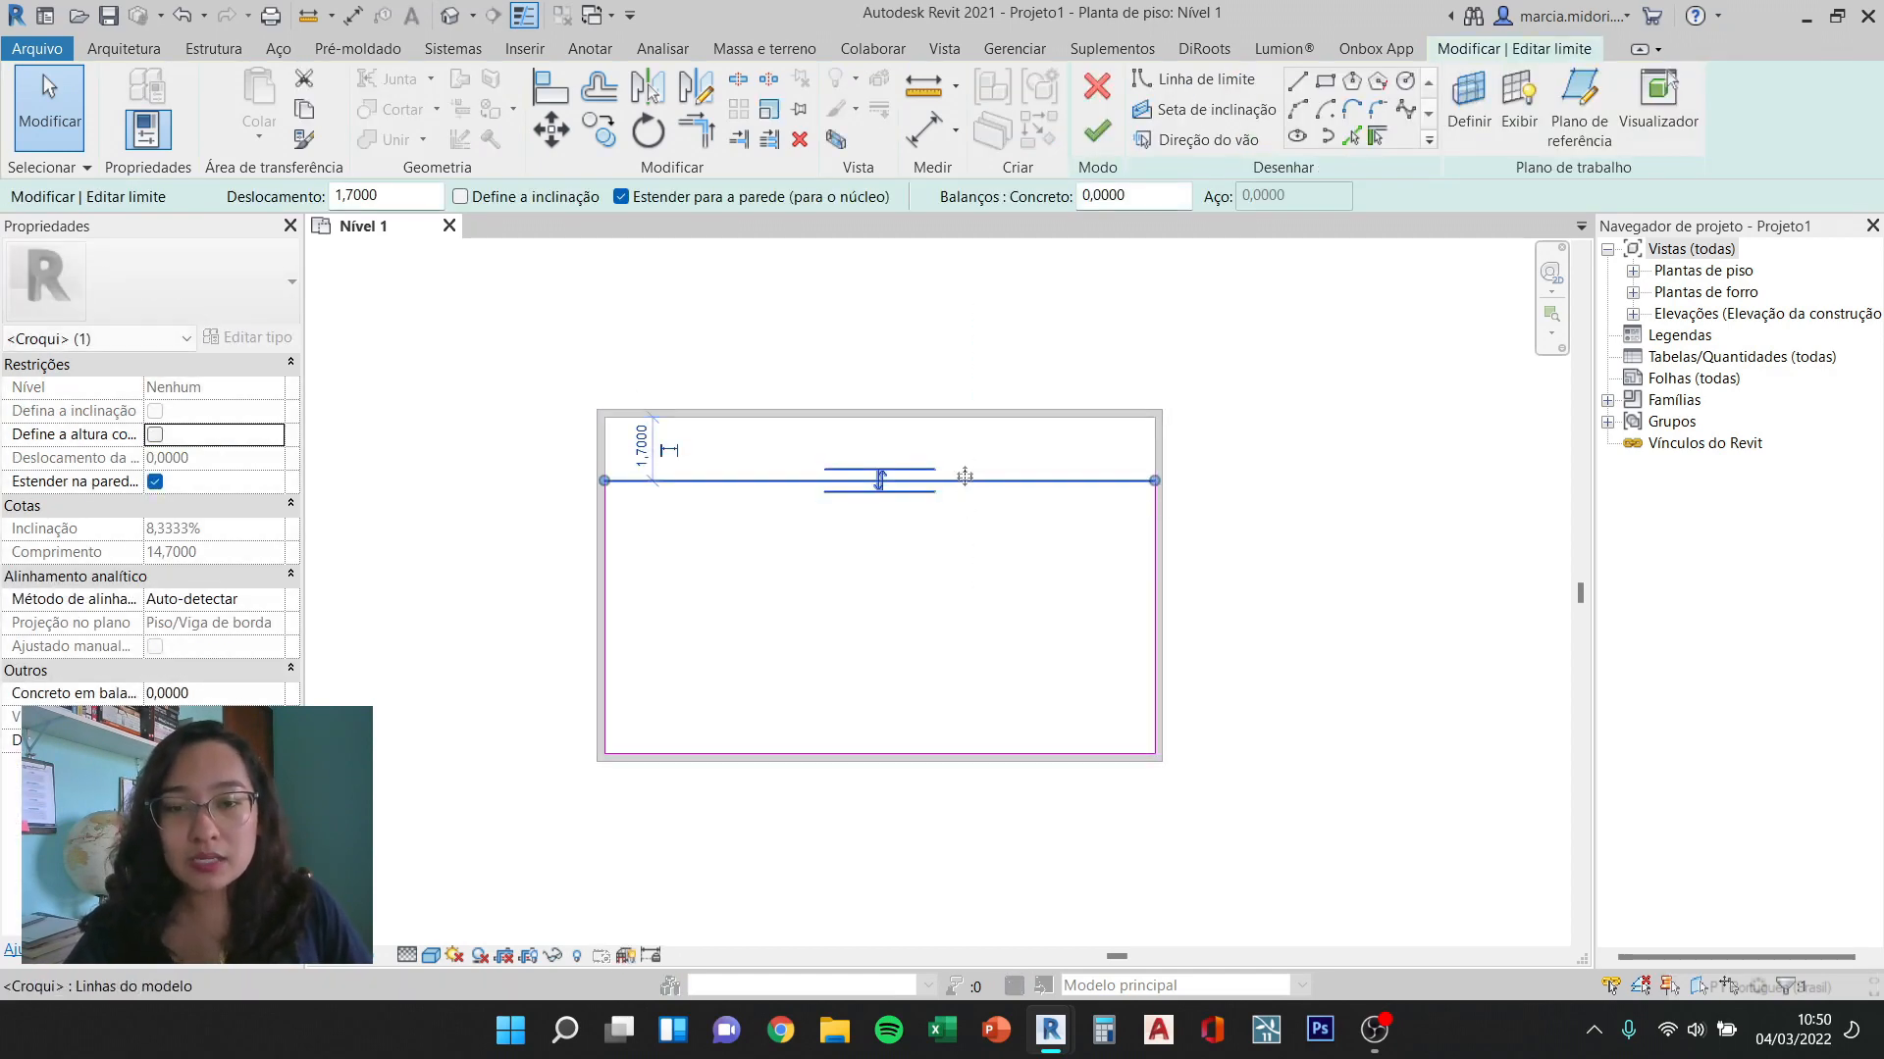
pyautogui.click(958, 420)
pyautogui.click(1097, 131)
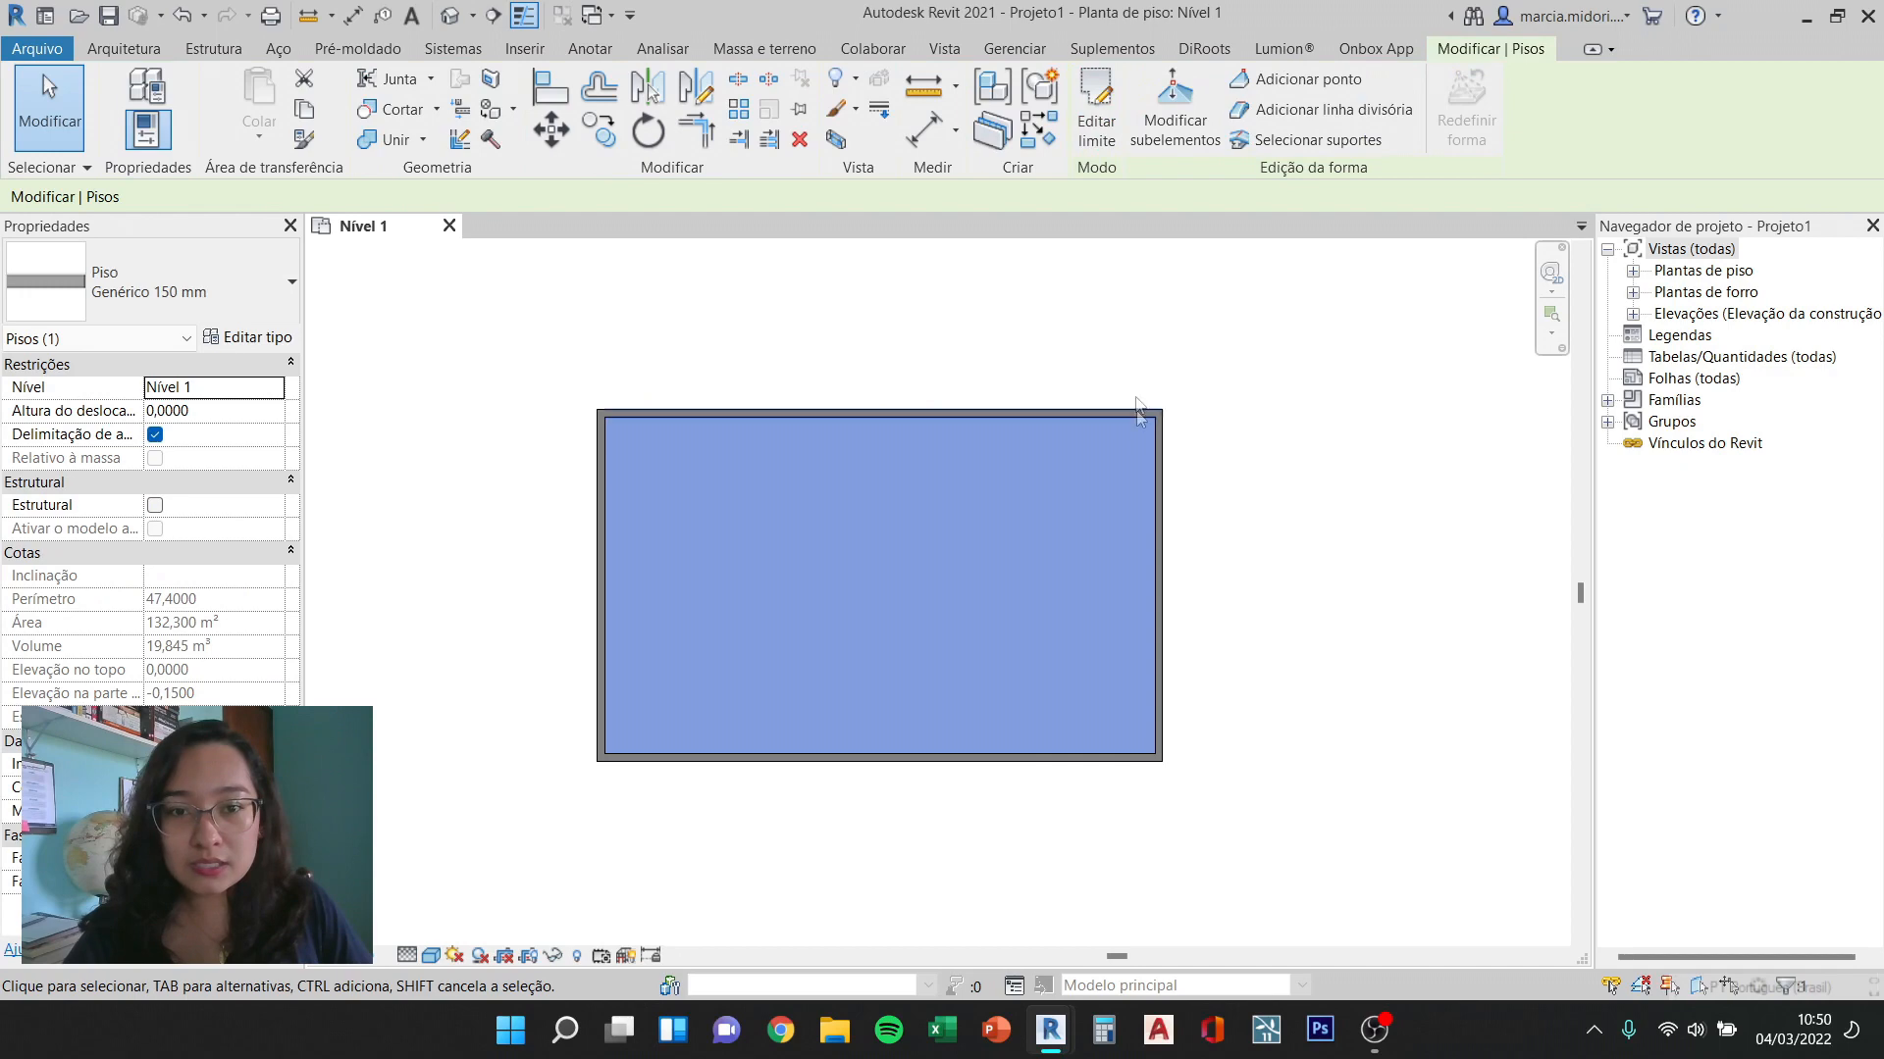
# Step: Move the upper wall inward to about 7,5 m from the lower wall
pyautogui.click(1133, 388)
pyautogui.click(1089, 413)
pyautogui.moveTo(1043, 413); pyautogui.dragTo(997, 464)
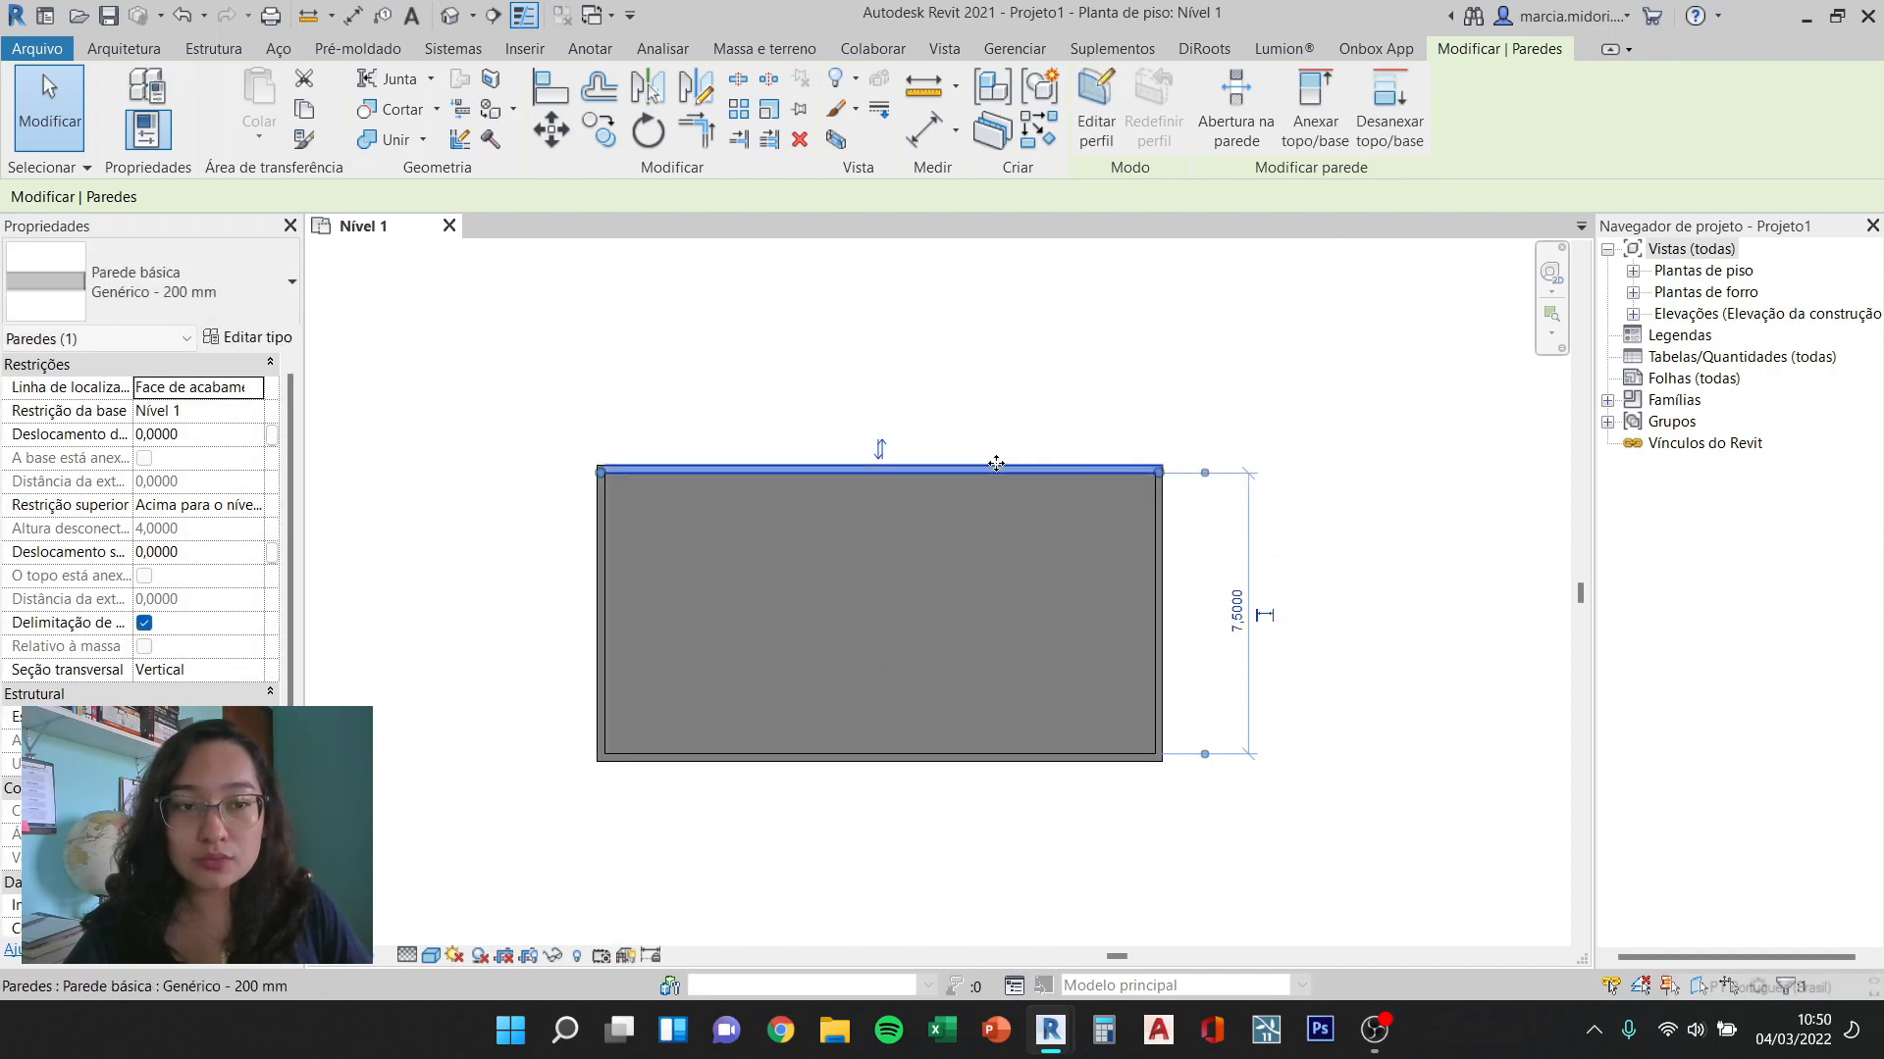
pyautogui.click(946, 392)
# Step: Open the 3D view and set the top constraint of all four walls to Nível 2
pyautogui.press('3')
pyautogui.press('d')
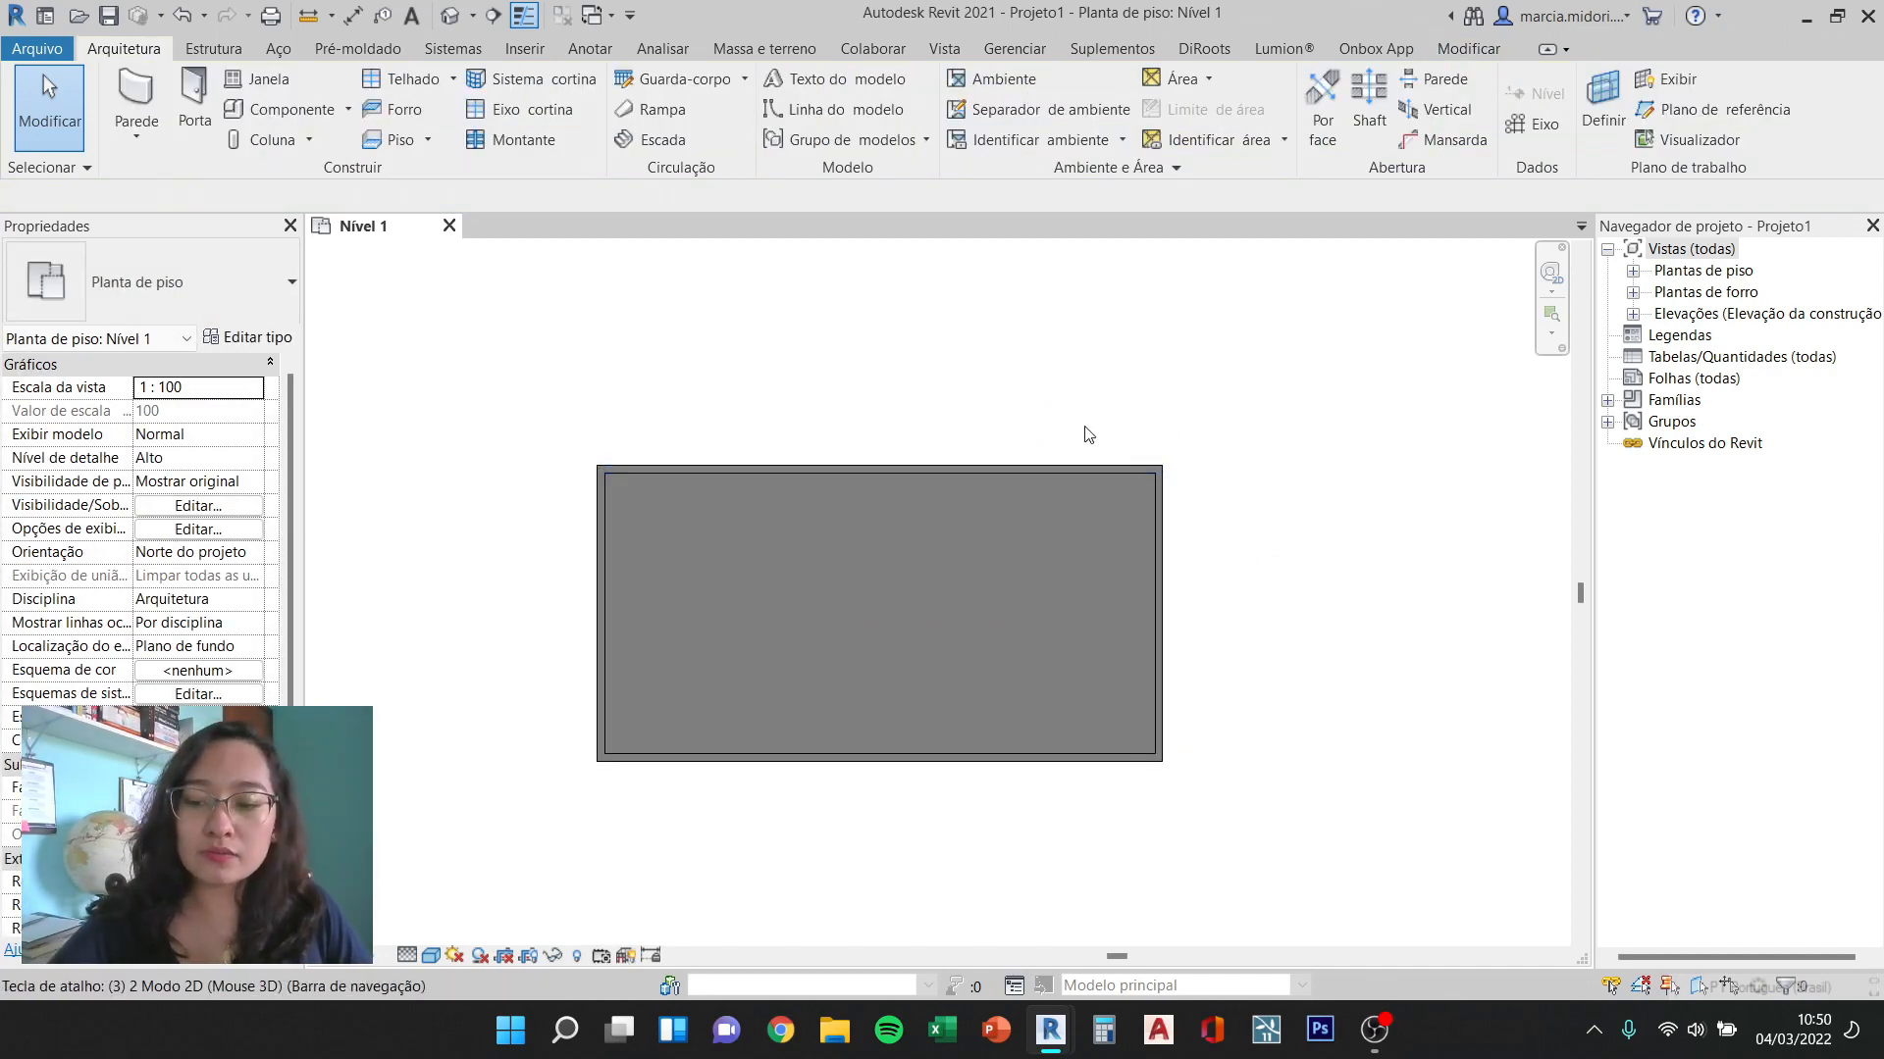
pyautogui.keyDown('shift'); pyautogui.moveTo(1261, 580); pyautogui.dragTo(957, 750, button='middle'); pyautogui.keyUp('shift')
pyautogui.click(976, 754)
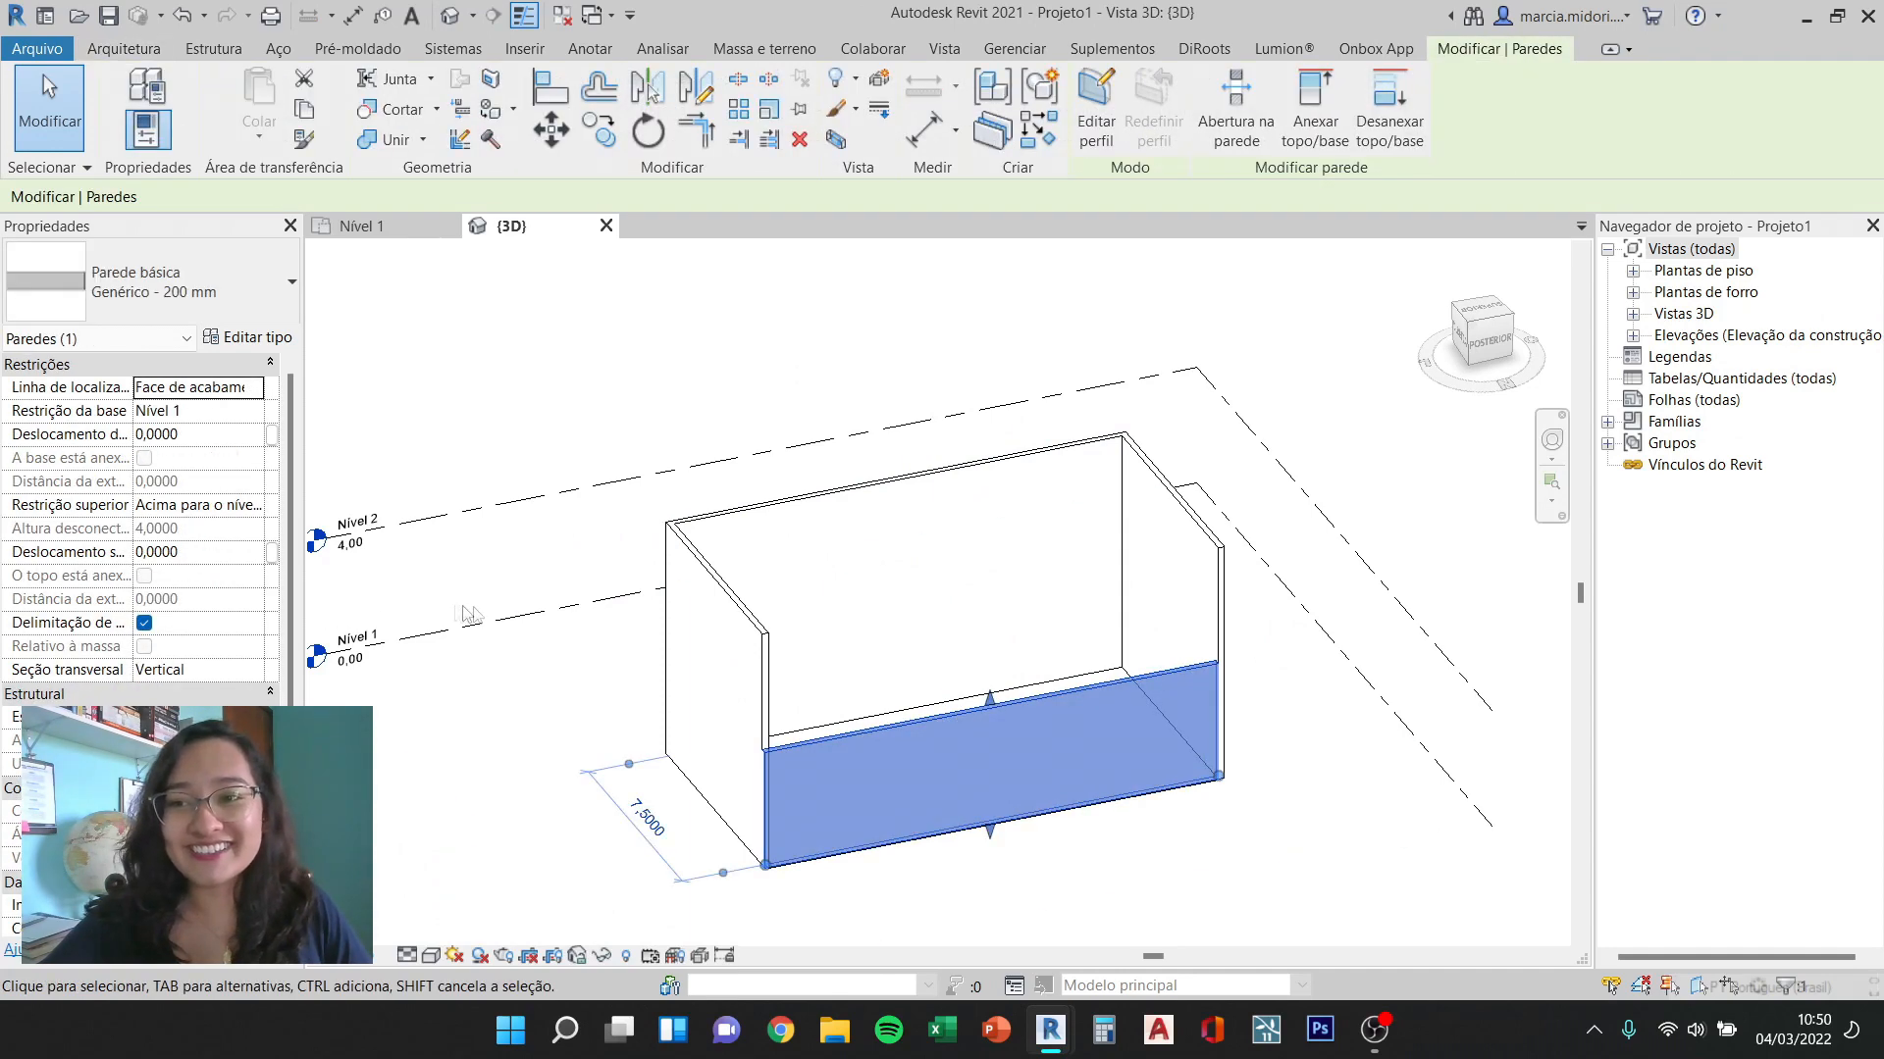
pyautogui.click(696, 612)
pyautogui.press('Tab')
pyautogui.click(695, 612)
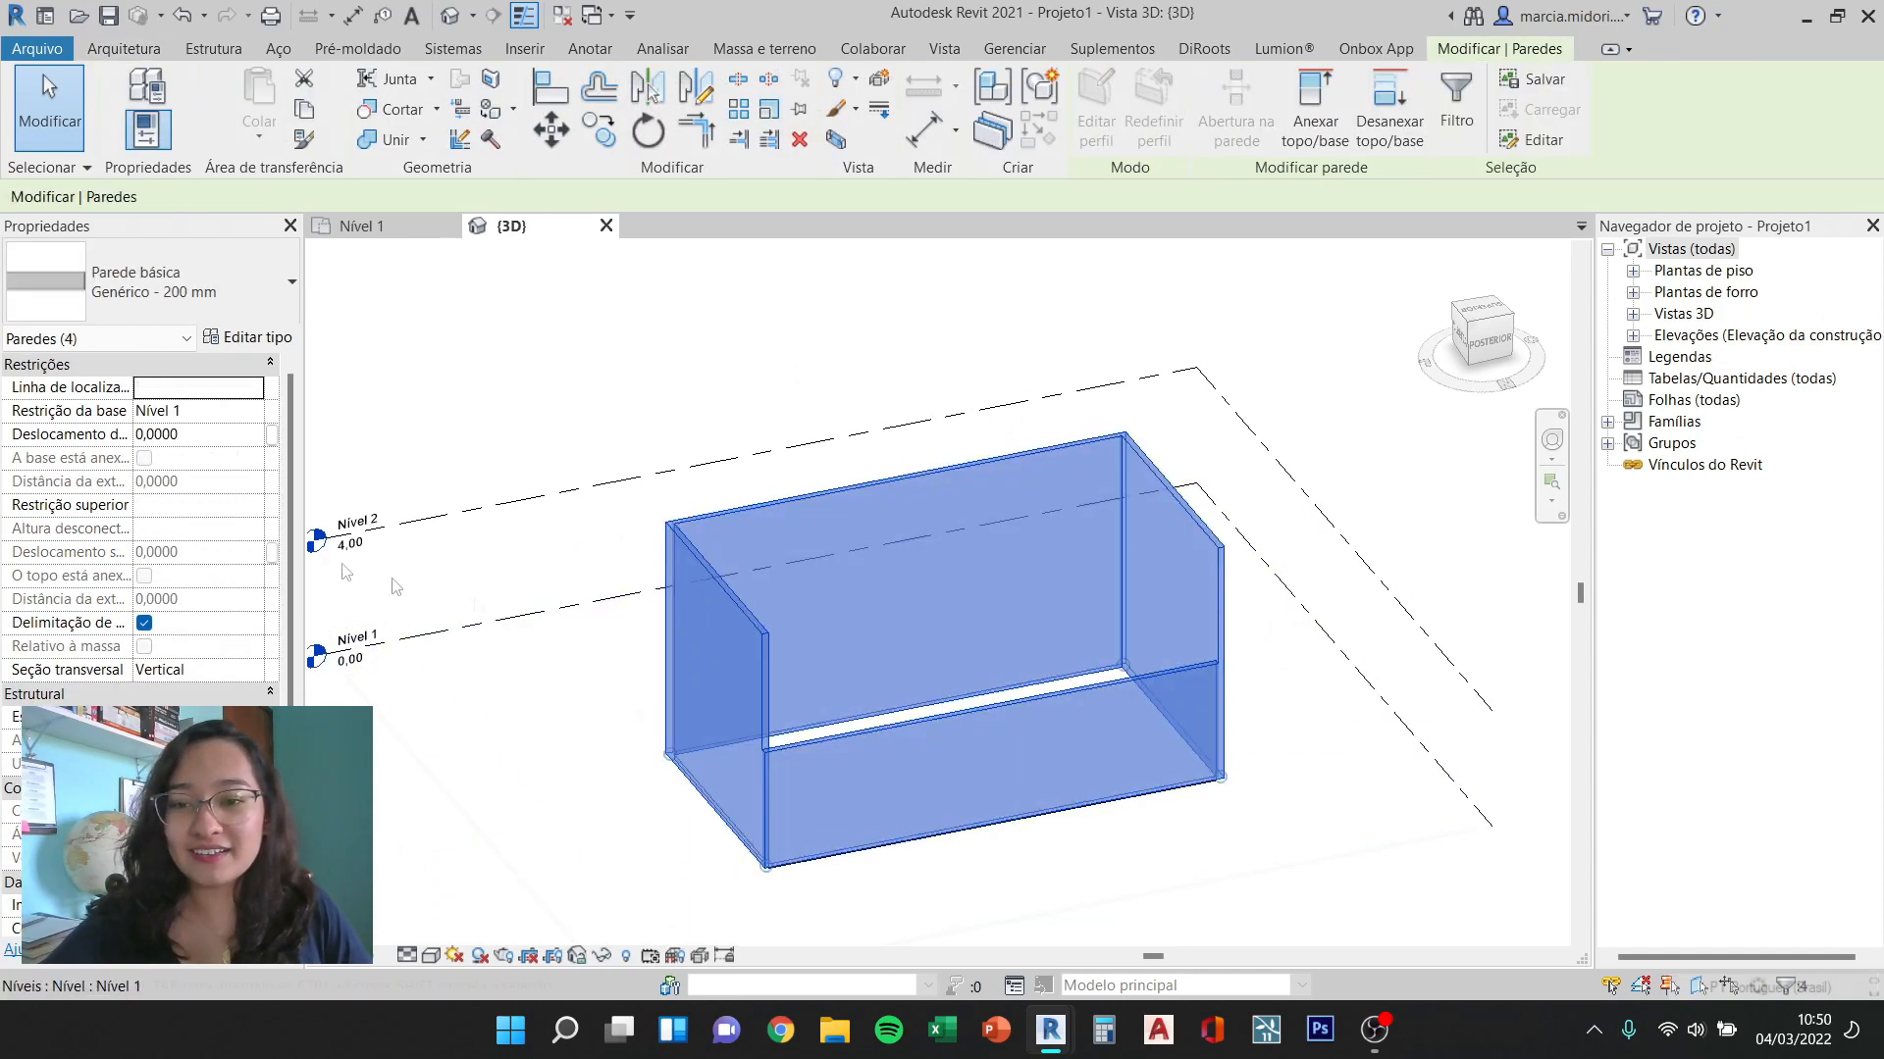
pyautogui.click(247, 507)
pyautogui.click(254, 505)
pyautogui.click(245, 569)
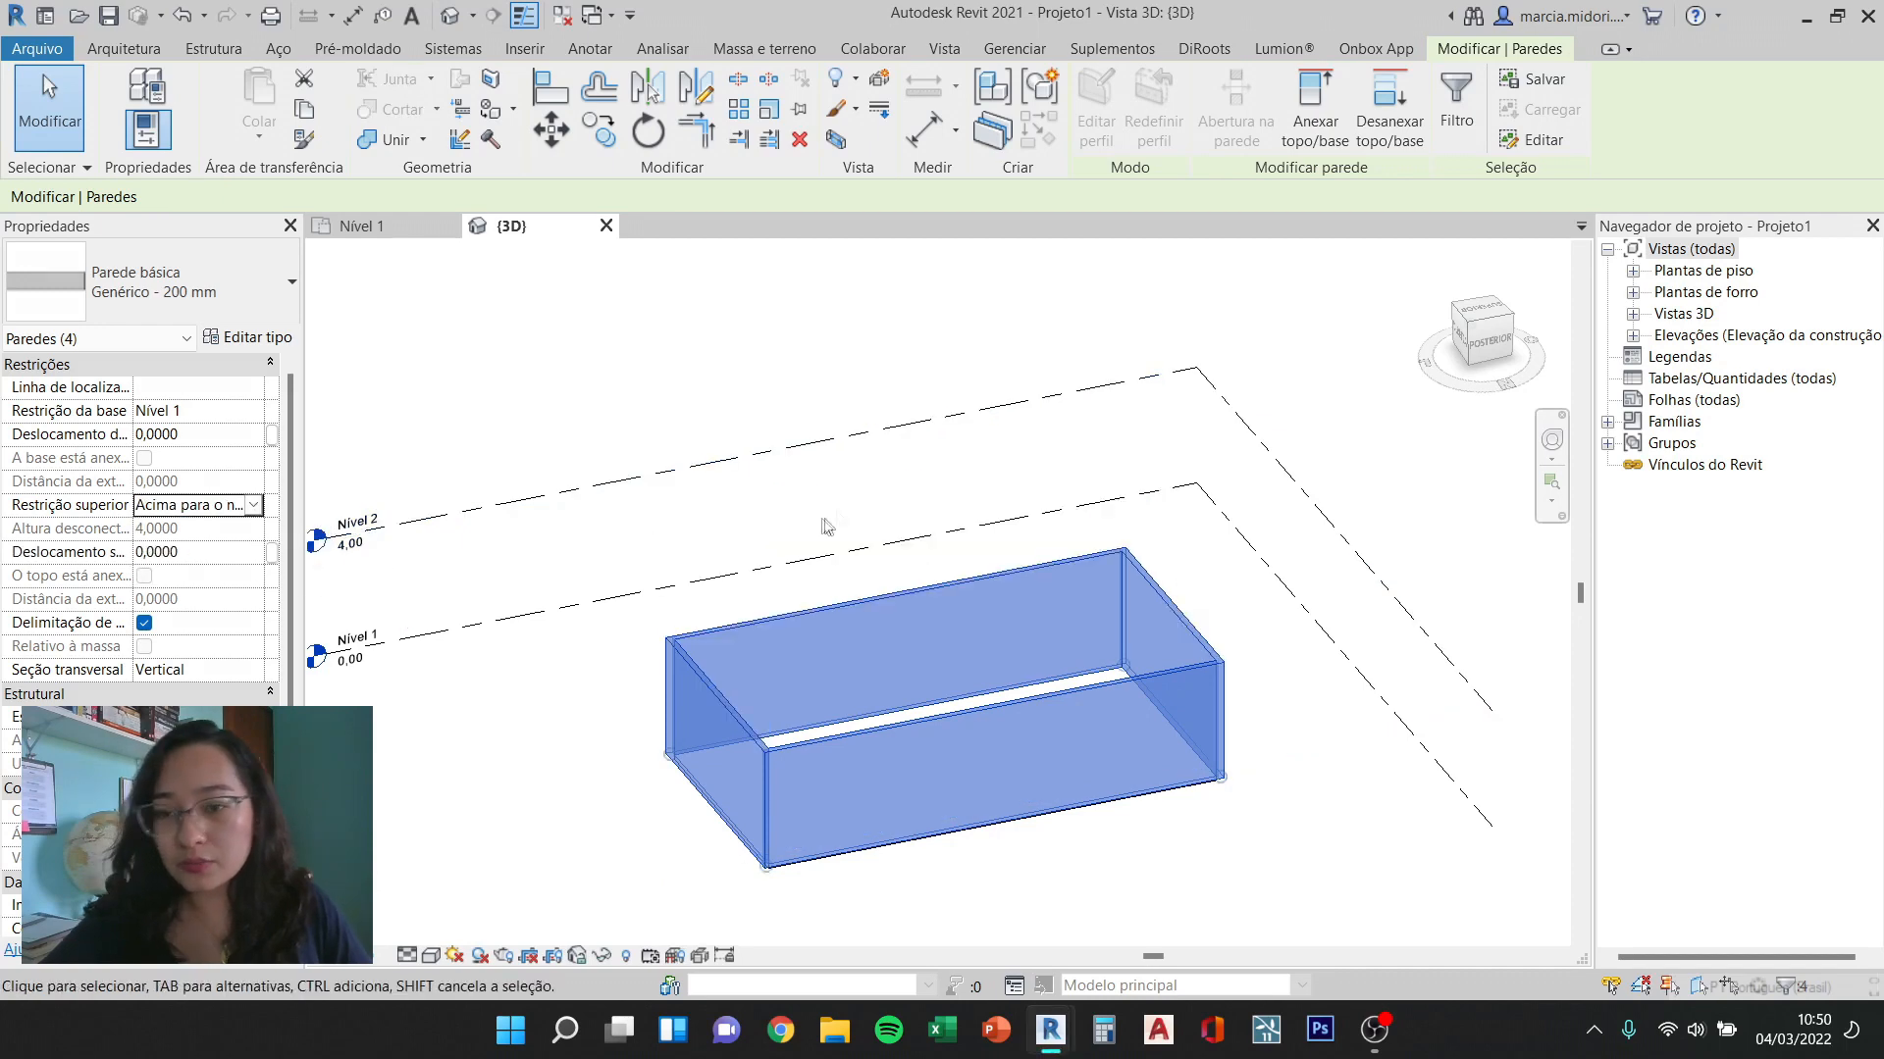
pyautogui.click(822, 527)
# Step: Set the 3D view's visual style to Cores consistentes
pyautogui.keyDown('shift'); pyautogui.moveTo(871, 702); pyautogui.dragTo(448, 968, button='middle'); pyautogui.keyUp('shift')
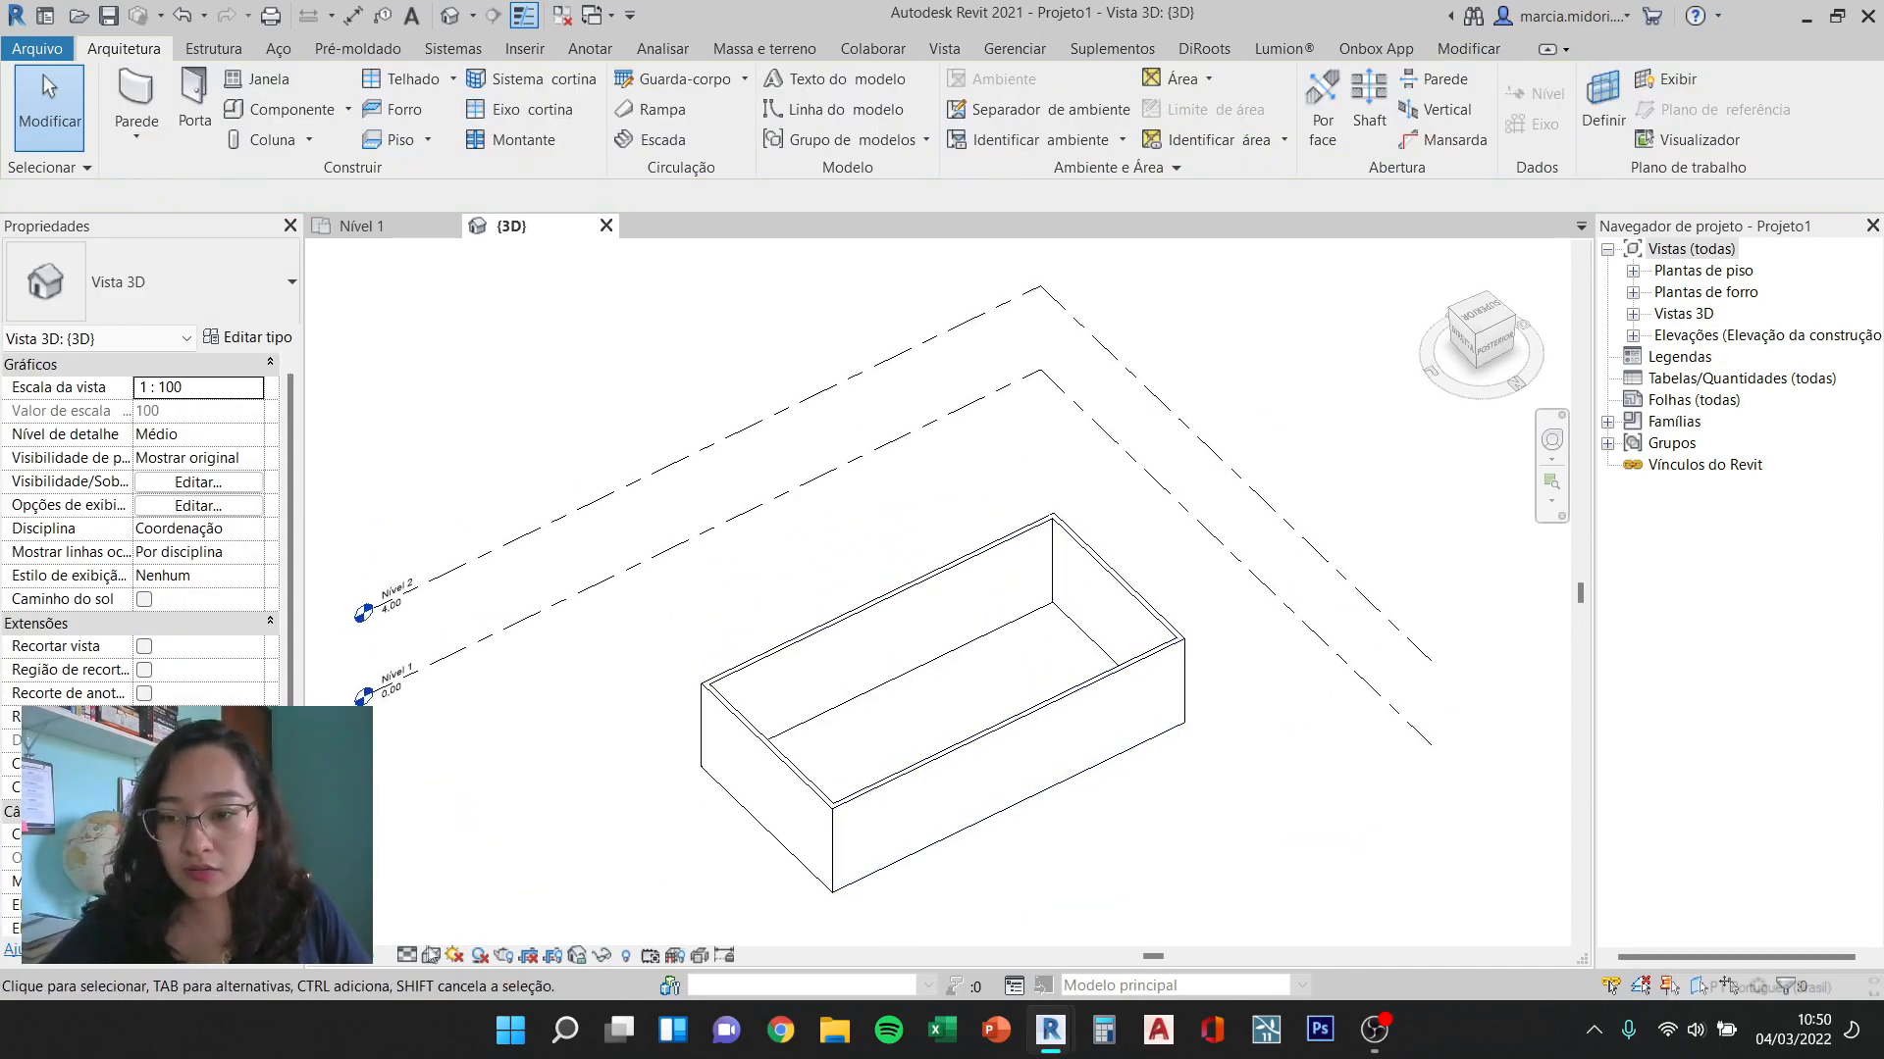
pyautogui.click(431, 955)
pyautogui.click(471, 905)
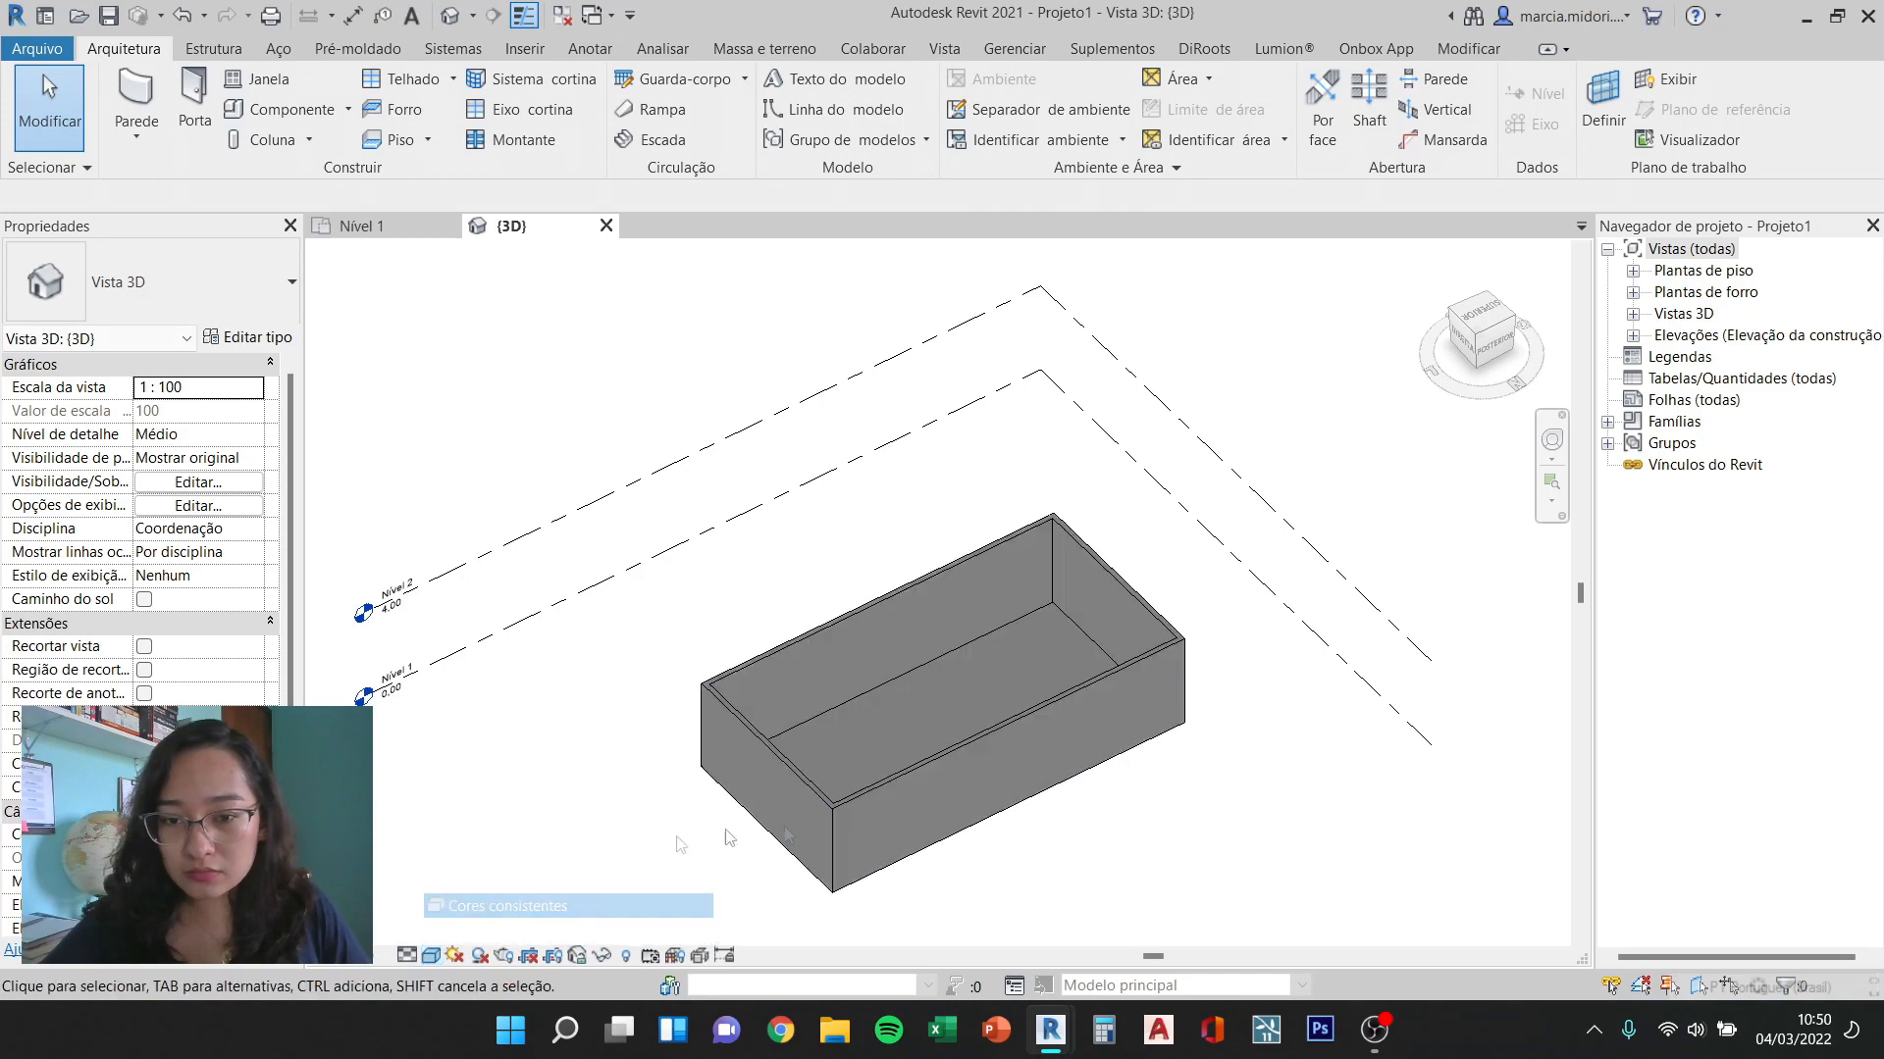
# Step: Examine the floor and its edges inside the four walls from several angles in the 3D view
pyautogui.keyDown('shift'); pyautogui.moveTo(962, 760); pyautogui.dragTo(930, 689, button='middle'); pyautogui.keyUp('shift')
pyautogui.scroll(3, 930, 680)
pyautogui.scroll(-2, 736, 714)
pyautogui.keyDown('shift'); pyautogui.moveTo(735, 714); pyautogui.dragTo(809, 760, button='middle'); pyautogui.keyUp('shift')
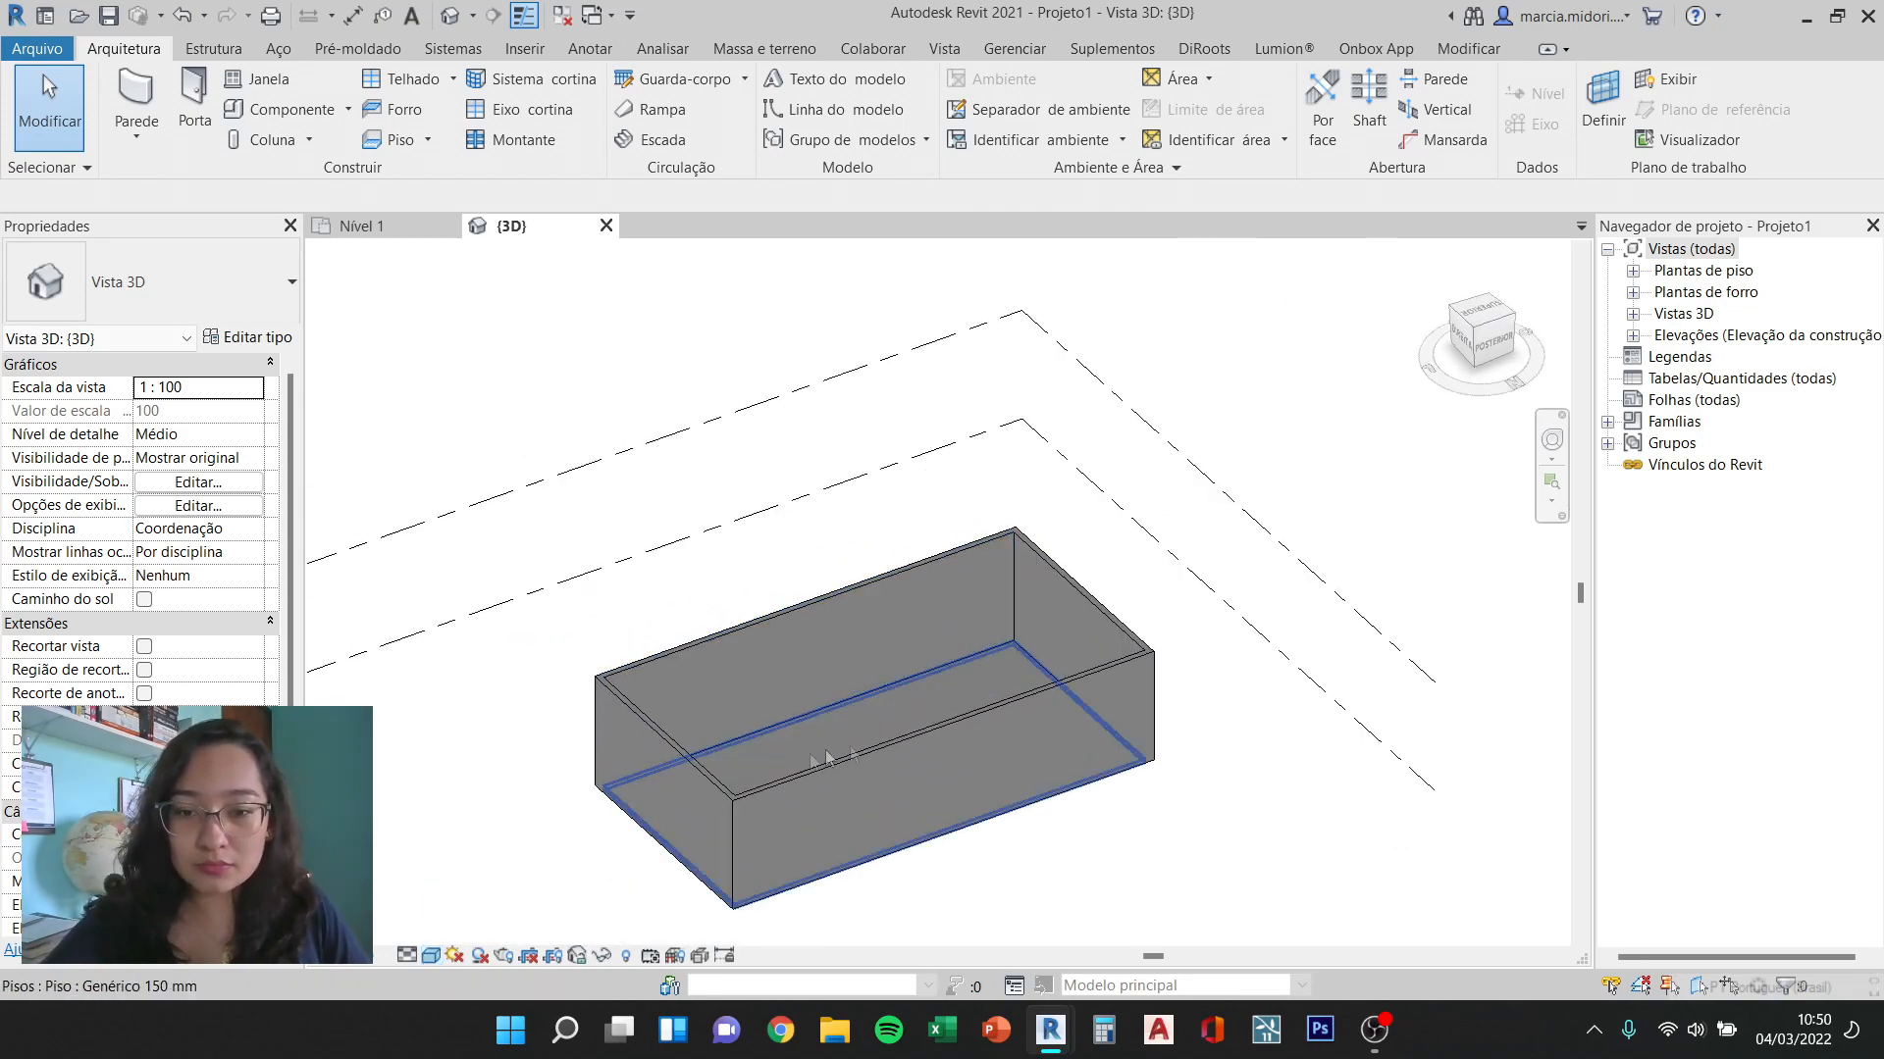
pyautogui.scroll(2, 915, 742)
pyautogui.scroll(-1, 745, 689)
pyautogui.keyDown('shift'); pyautogui.moveTo(790, 695); pyautogui.dragTo(1024, 622, button='middle'); pyautogui.keyUp('shift')
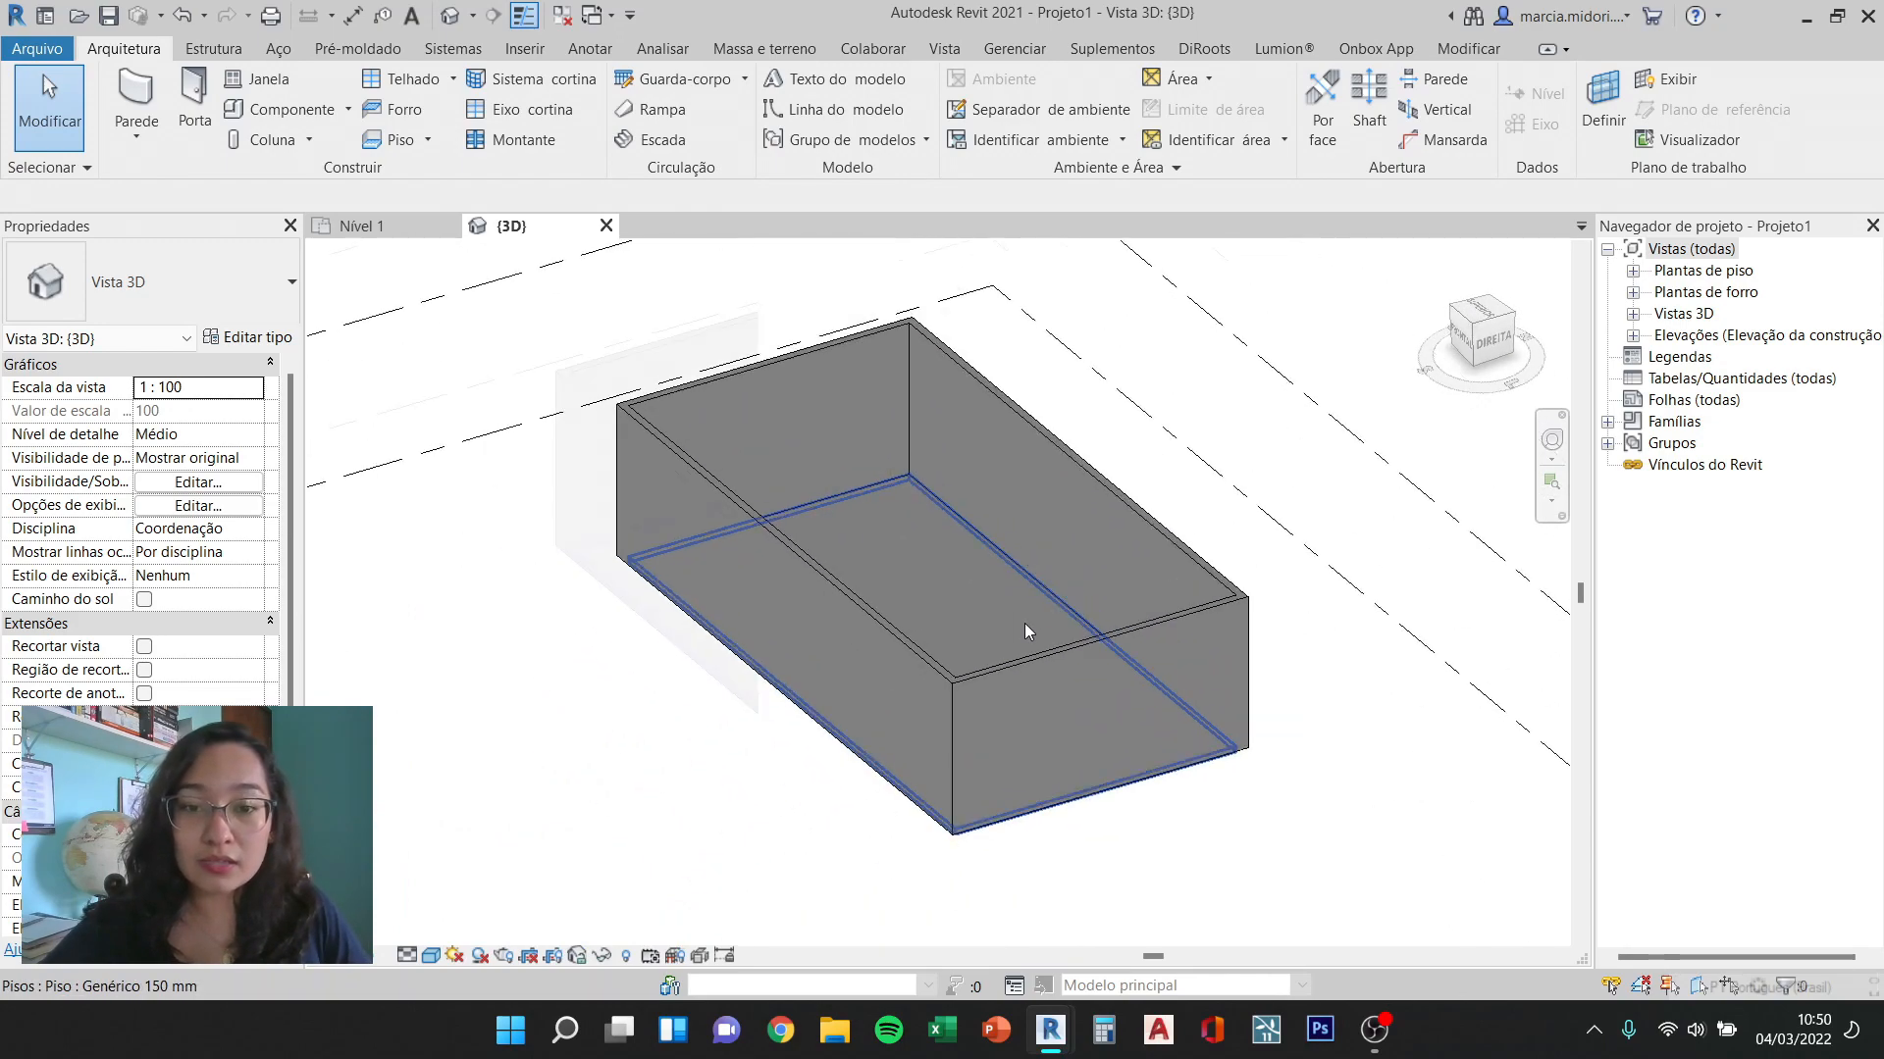
pyautogui.keyDown('shift'); pyautogui.moveTo(902, 553); pyautogui.dragTo(904, 671, button='middle'); pyautogui.keyUp('shift')
# Step: Set the distance between the two long walls to 10 m in the 3D view by relocating the rear one
pyautogui.click(963, 506)
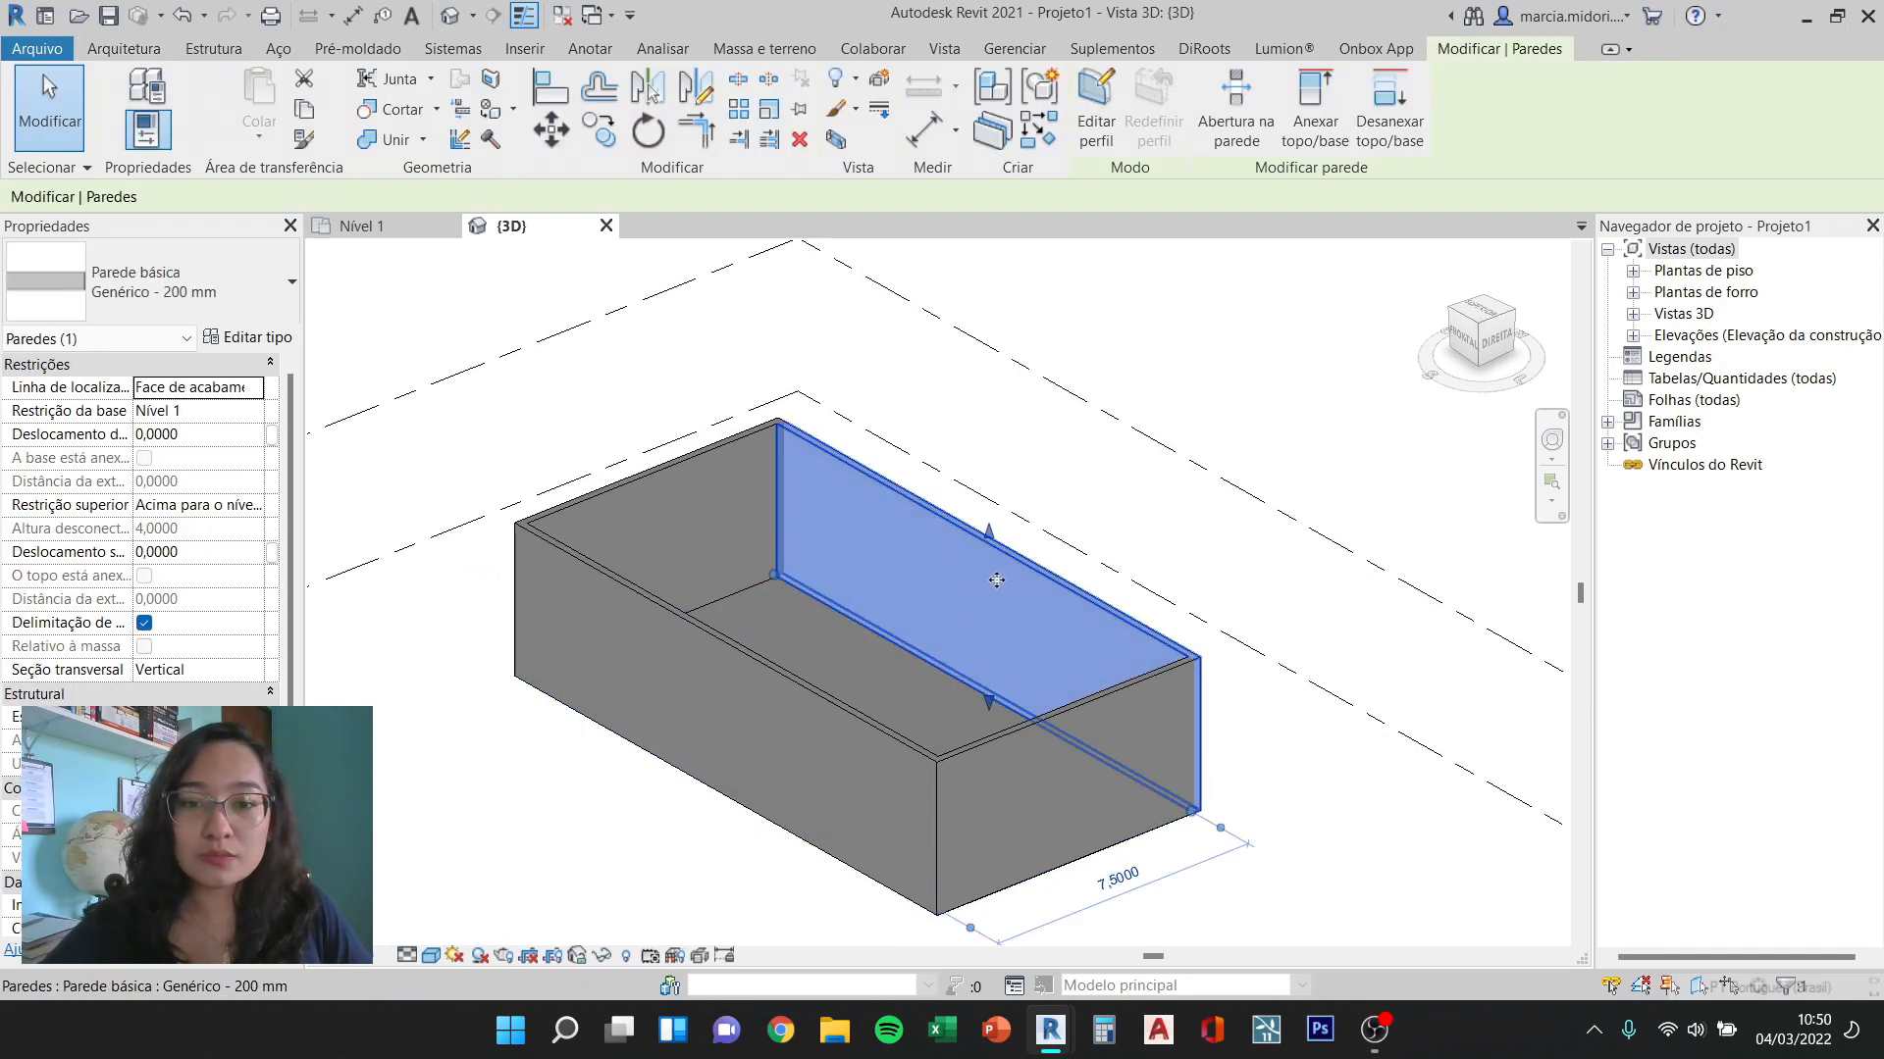
pyautogui.moveTo(1174, 851); pyautogui.dragTo(1131, 785, button='middle')
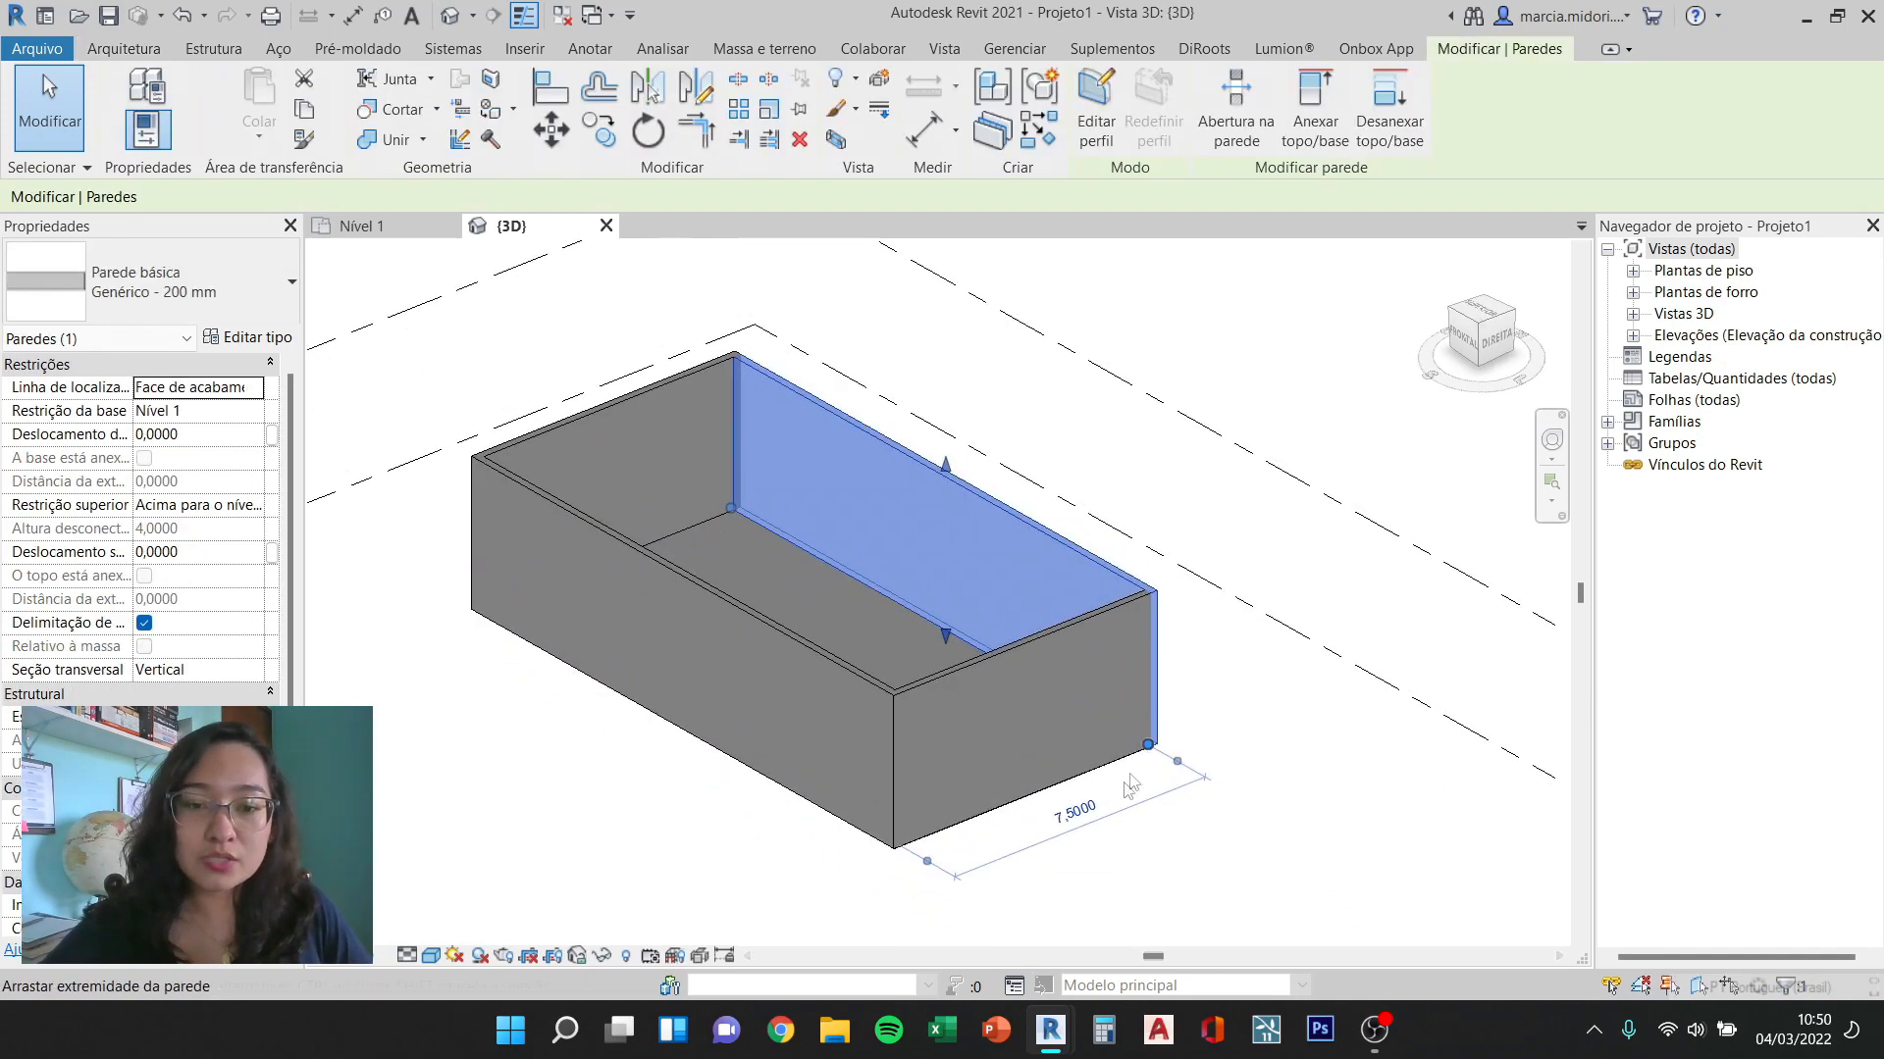
pyautogui.click(1082, 817)
pyautogui.write('9')
pyautogui.press('BackSpace')
pyautogui.write('10')
pyautogui.press('Return')
# Step: Return to the Nível 1 floor plan and check how the floor meets the relocated wall
pyautogui.click(409, 231)
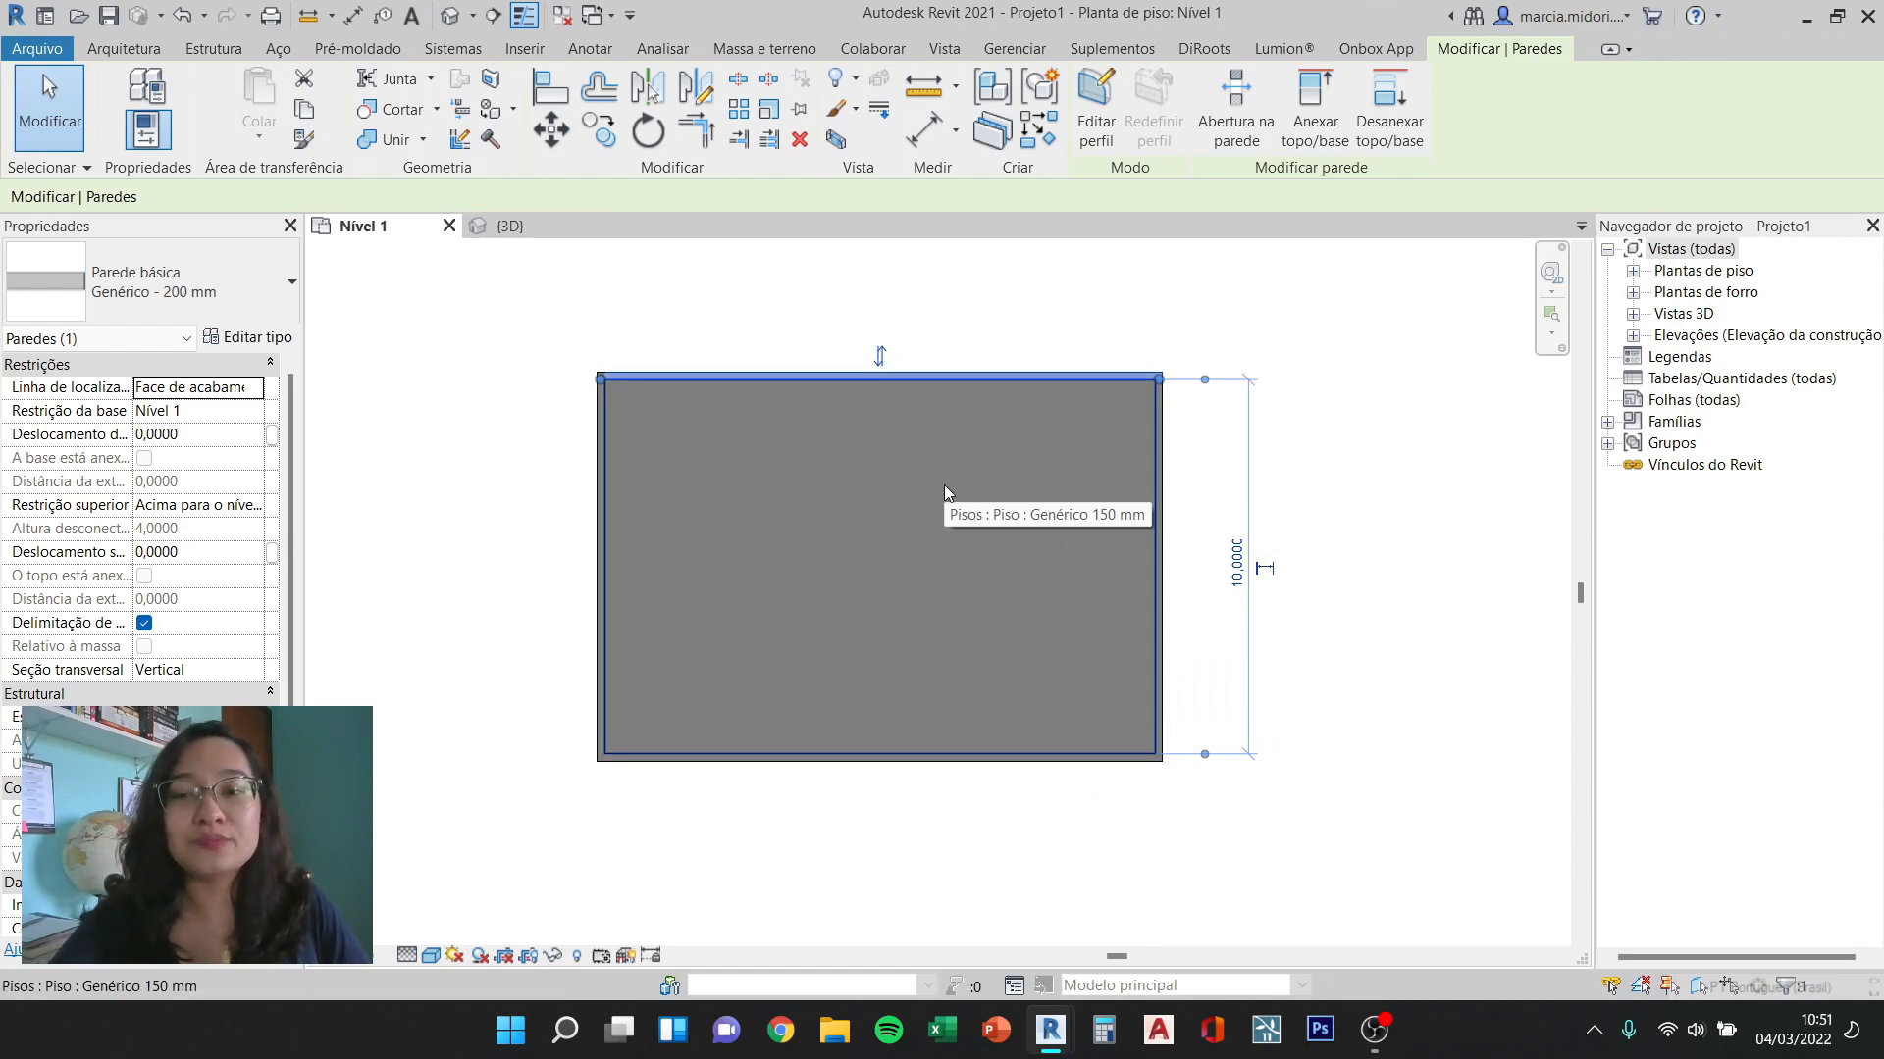
pyautogui.press('Escape')
pyautogui.scroll(-2, 902, 488)
pyautogui.scroll(2, 932, 480)
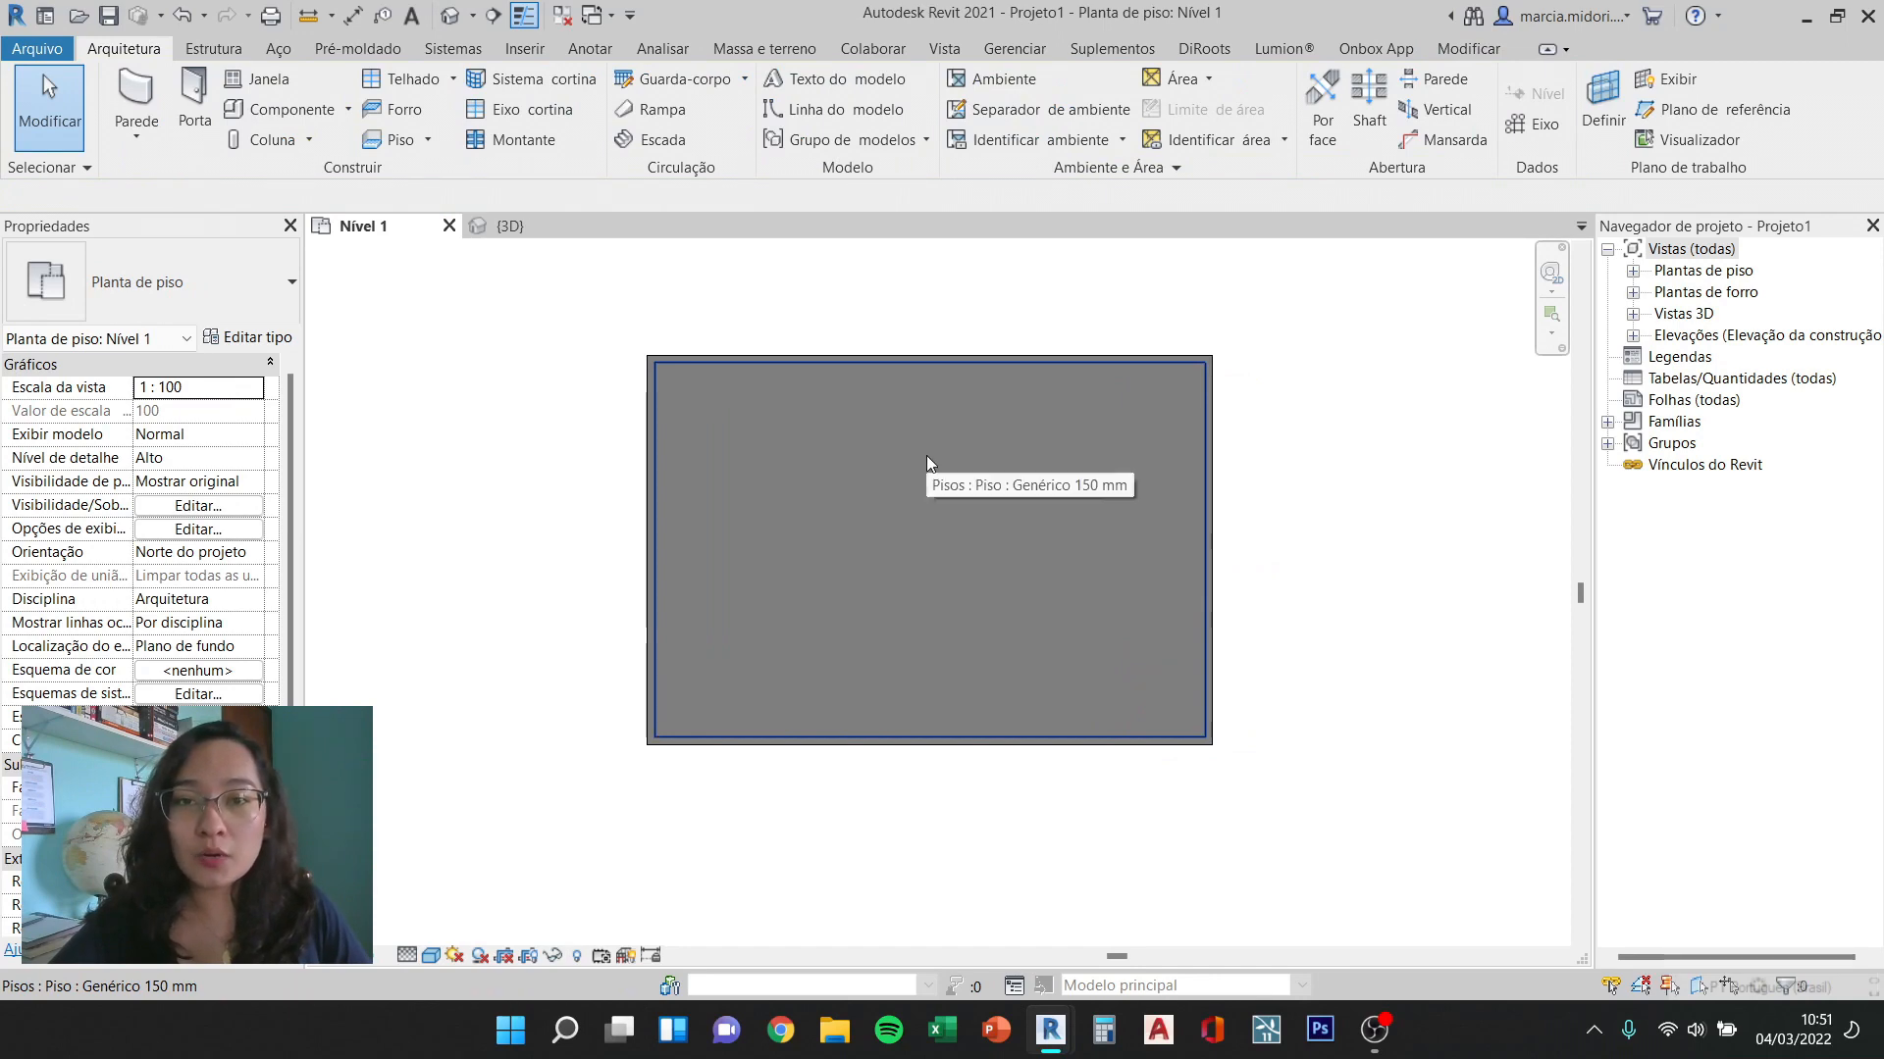
# Step: Duplicate the room floor's type under the name Piso Cerâmico 2 cm
pyautogui.click(922, 439)
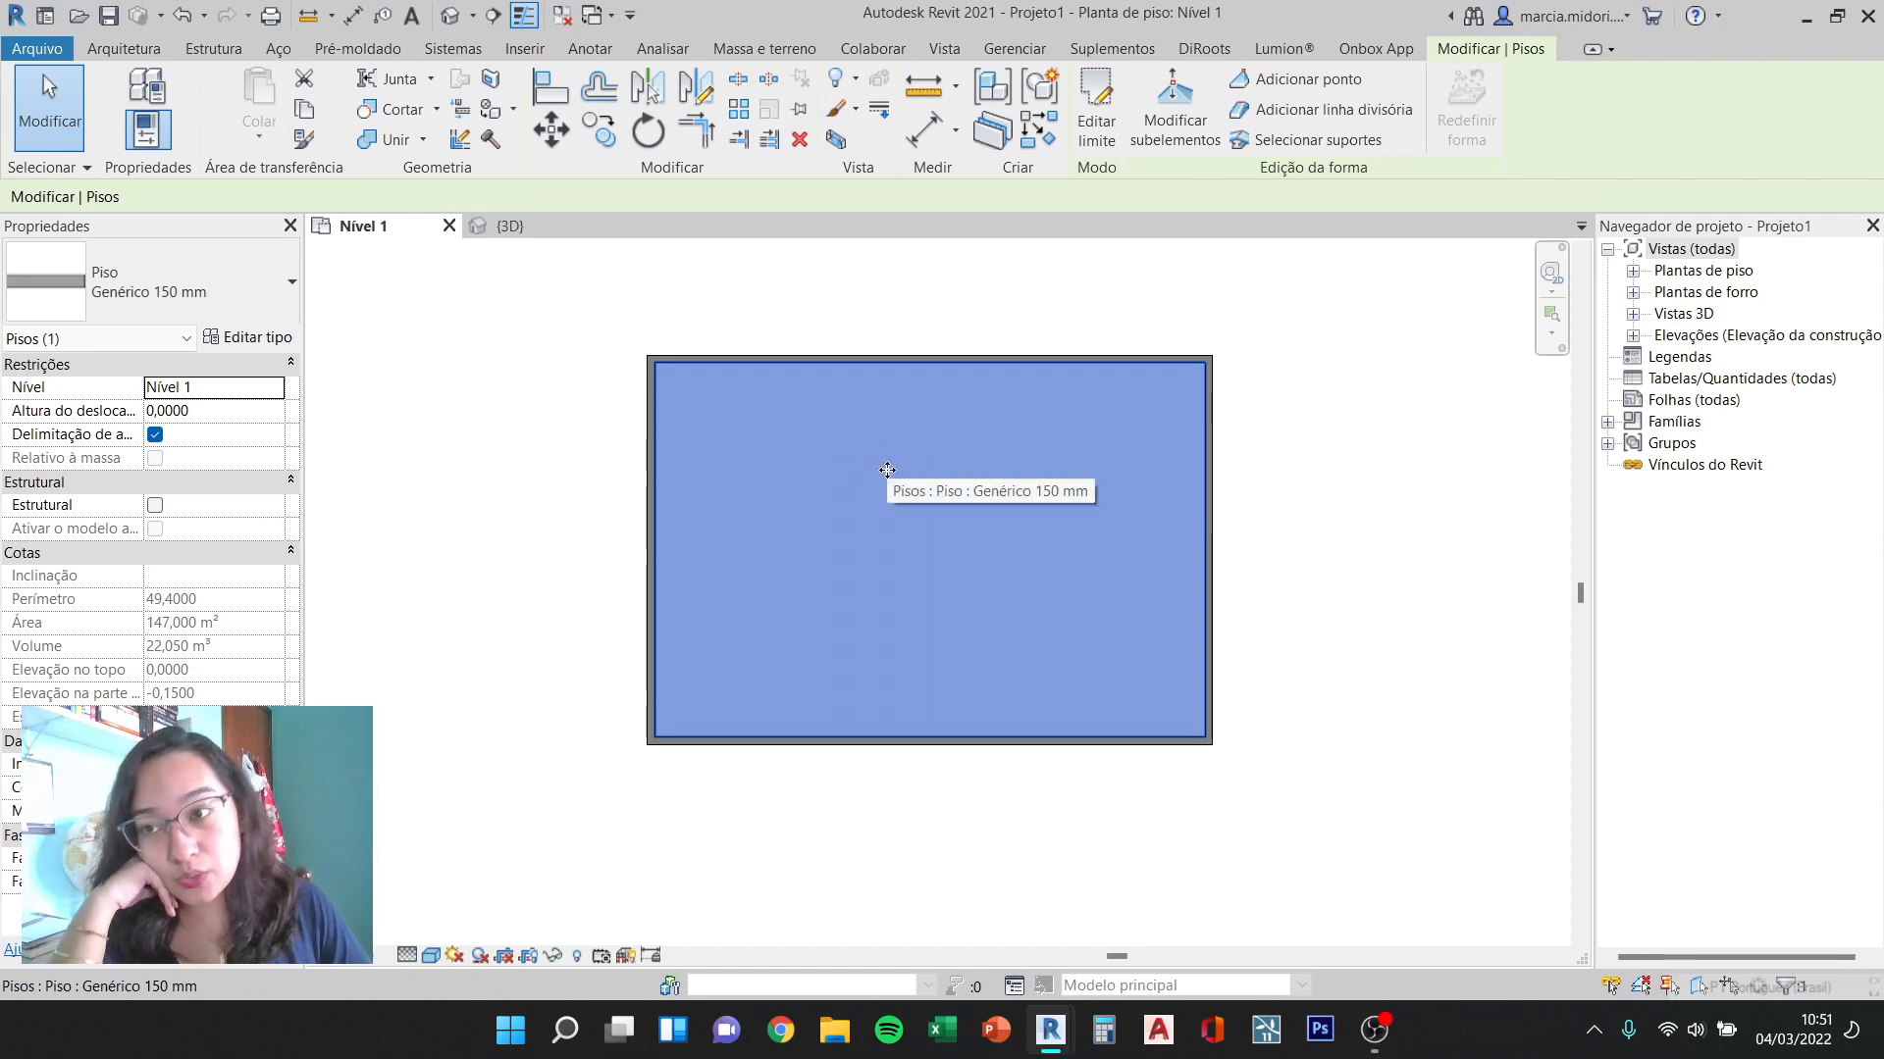
pyautogui.click(250, 337)
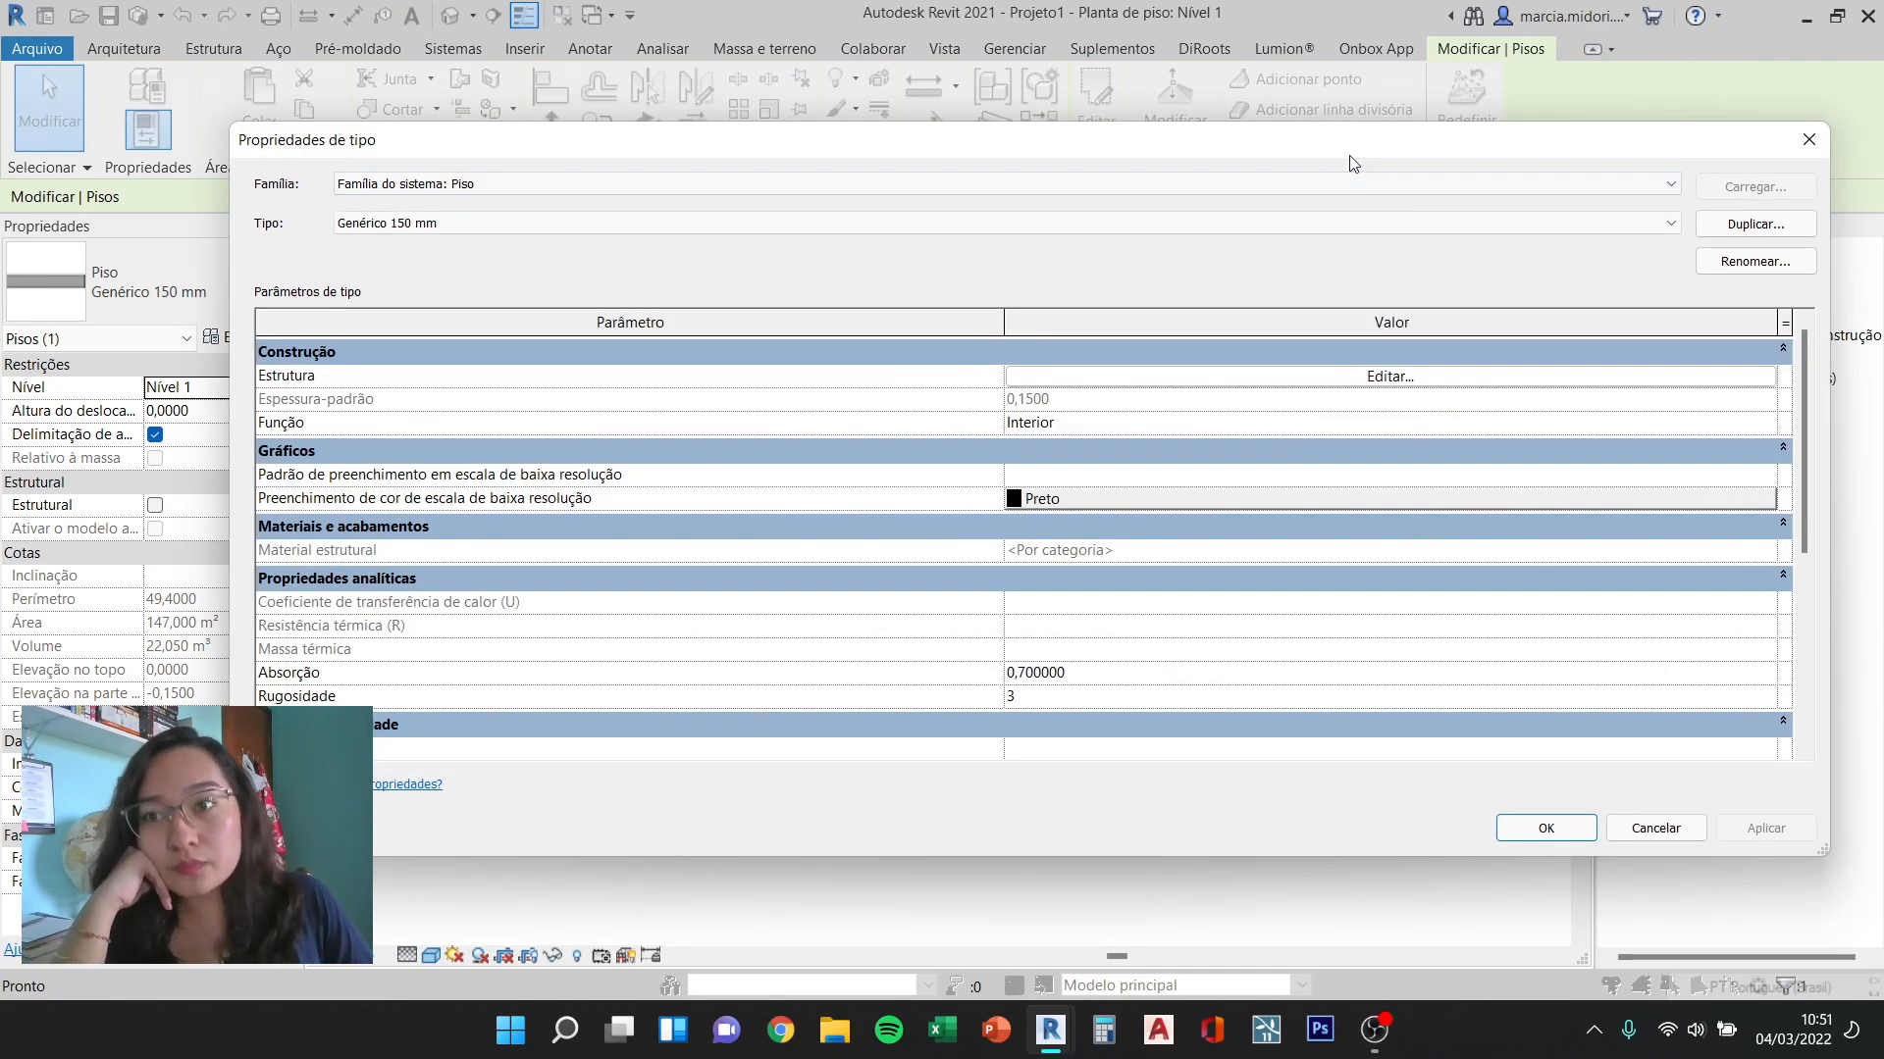
pyautogui.click(1717, 230)
pyautogui.click(1113, 480)
pyautogui.press('BackSpace')
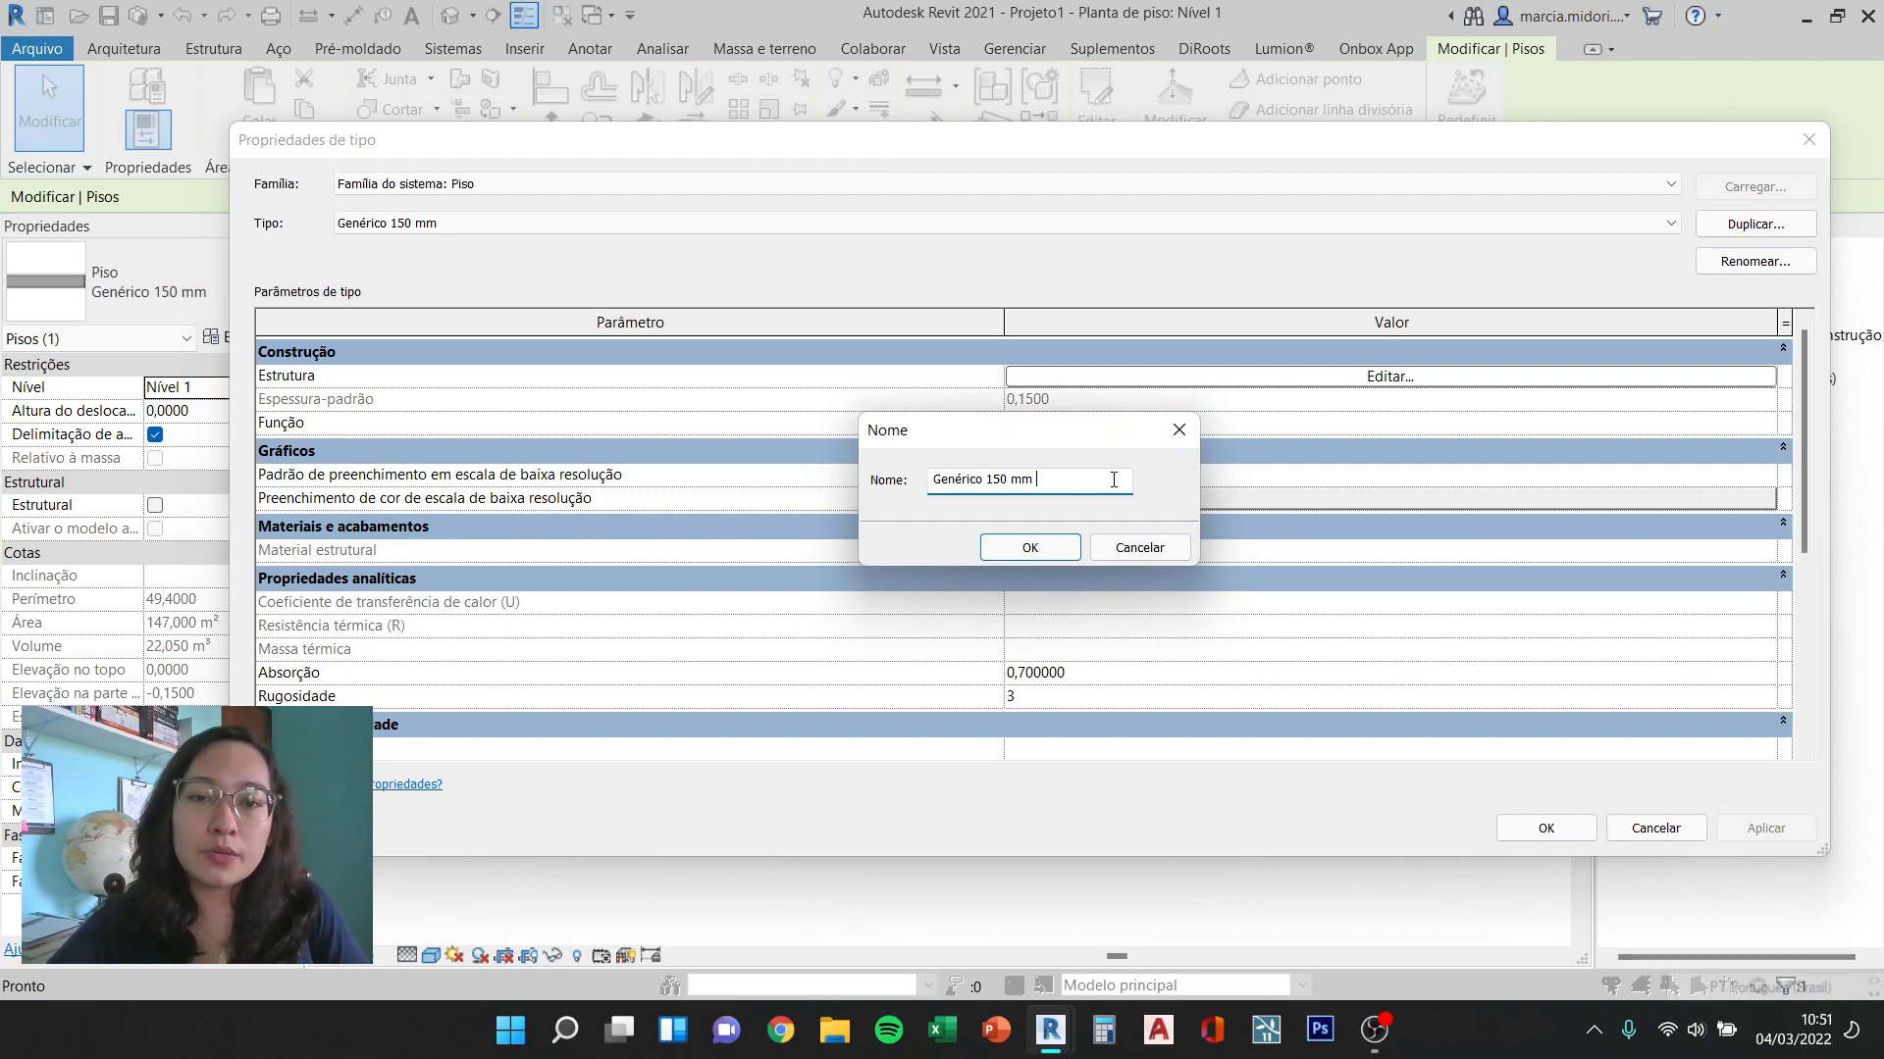
pyautogui.press('BackSpace')
pyautogui.press('BackSpace')
pyautogui.press('BackSpace')
pyautogui.press('BackSpace')
pyautogui.write('Piso Cerâm')
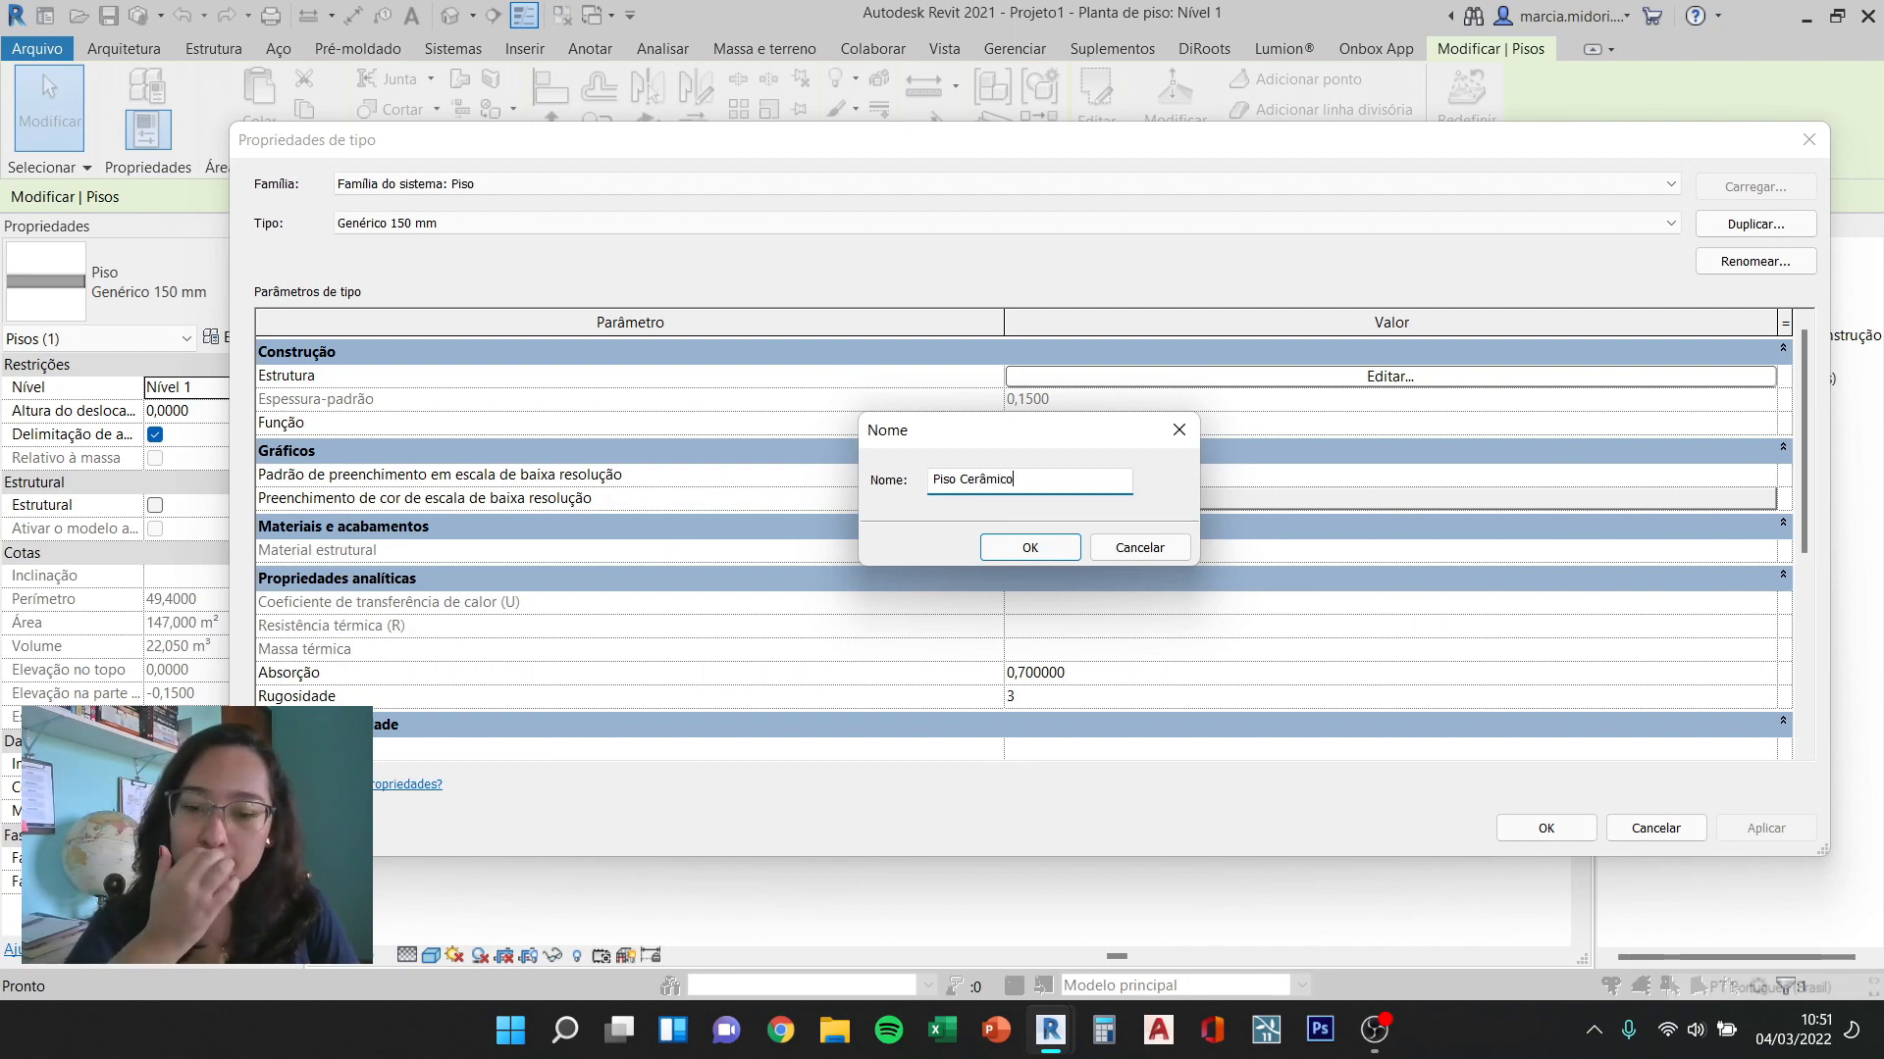
pyautogui.press('Return')
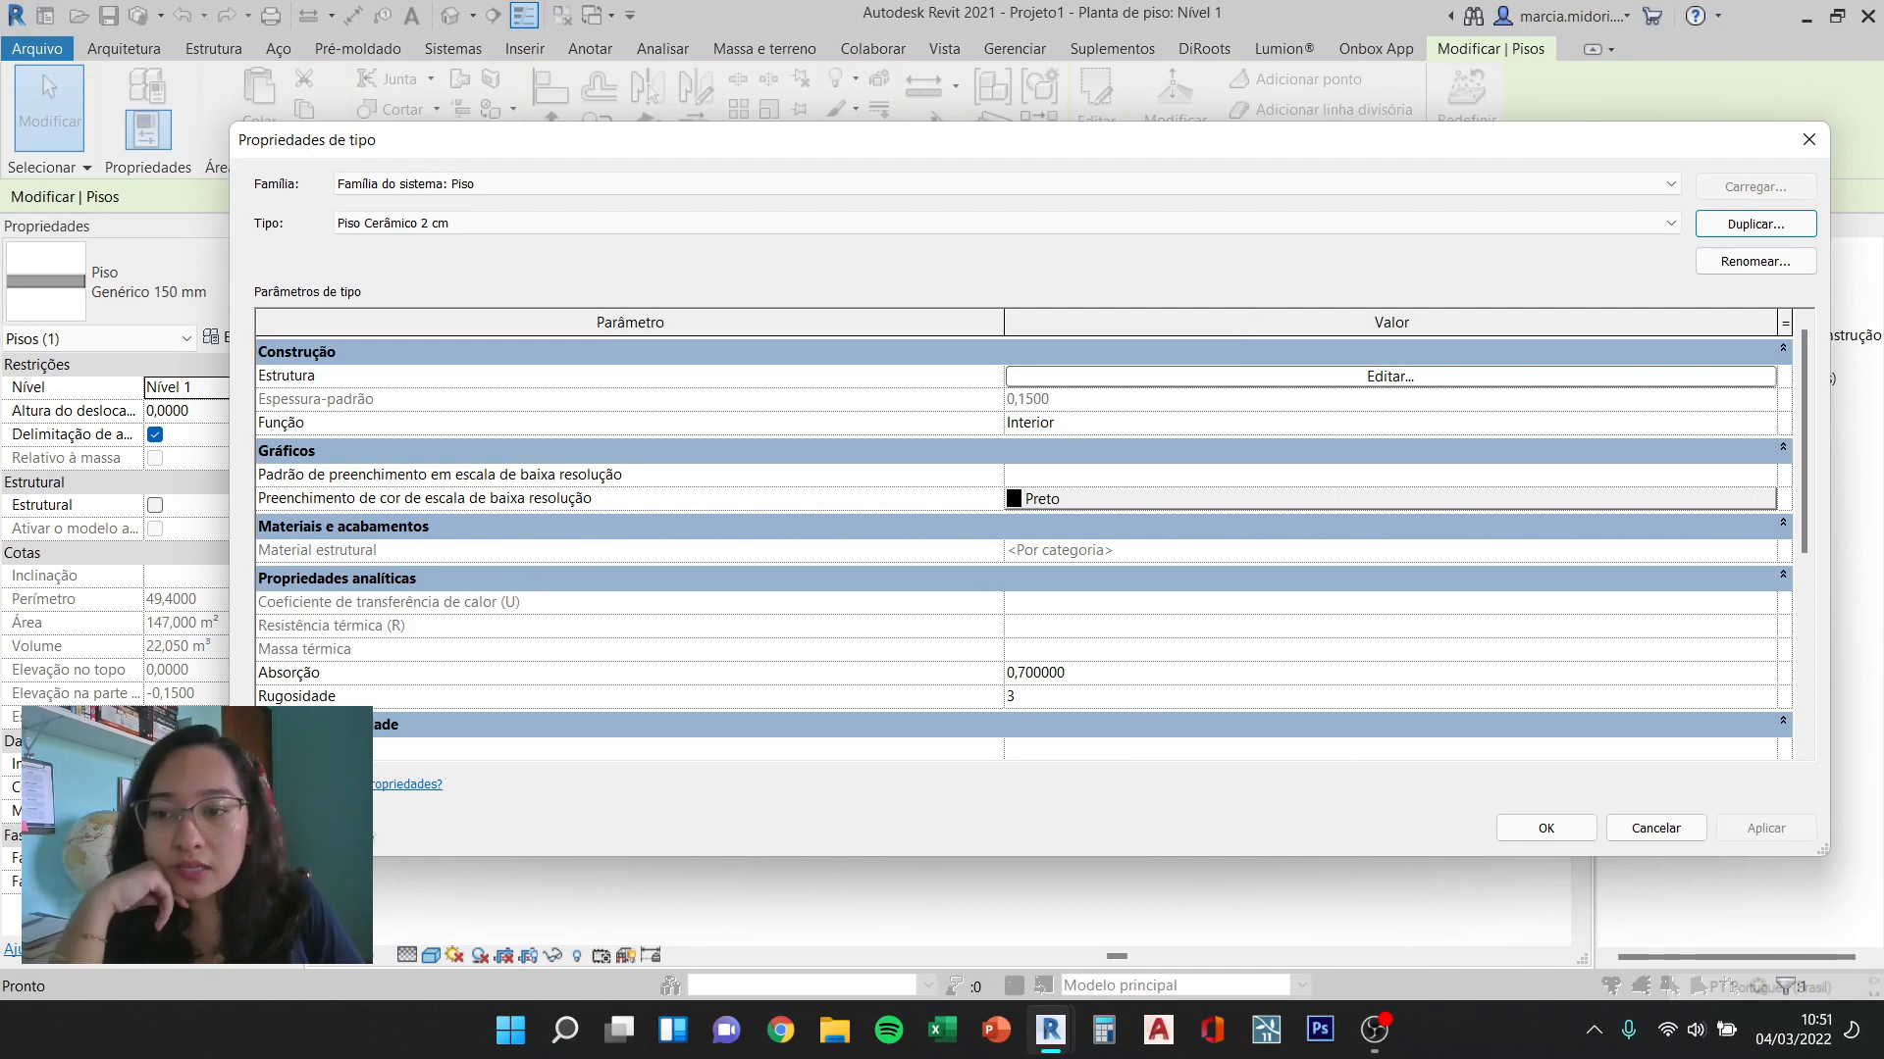
# Step: Show the floor type's preview and set the thickness of its Estrutura [1] layer to 0,02 m
pyautogui.click(303, 828)
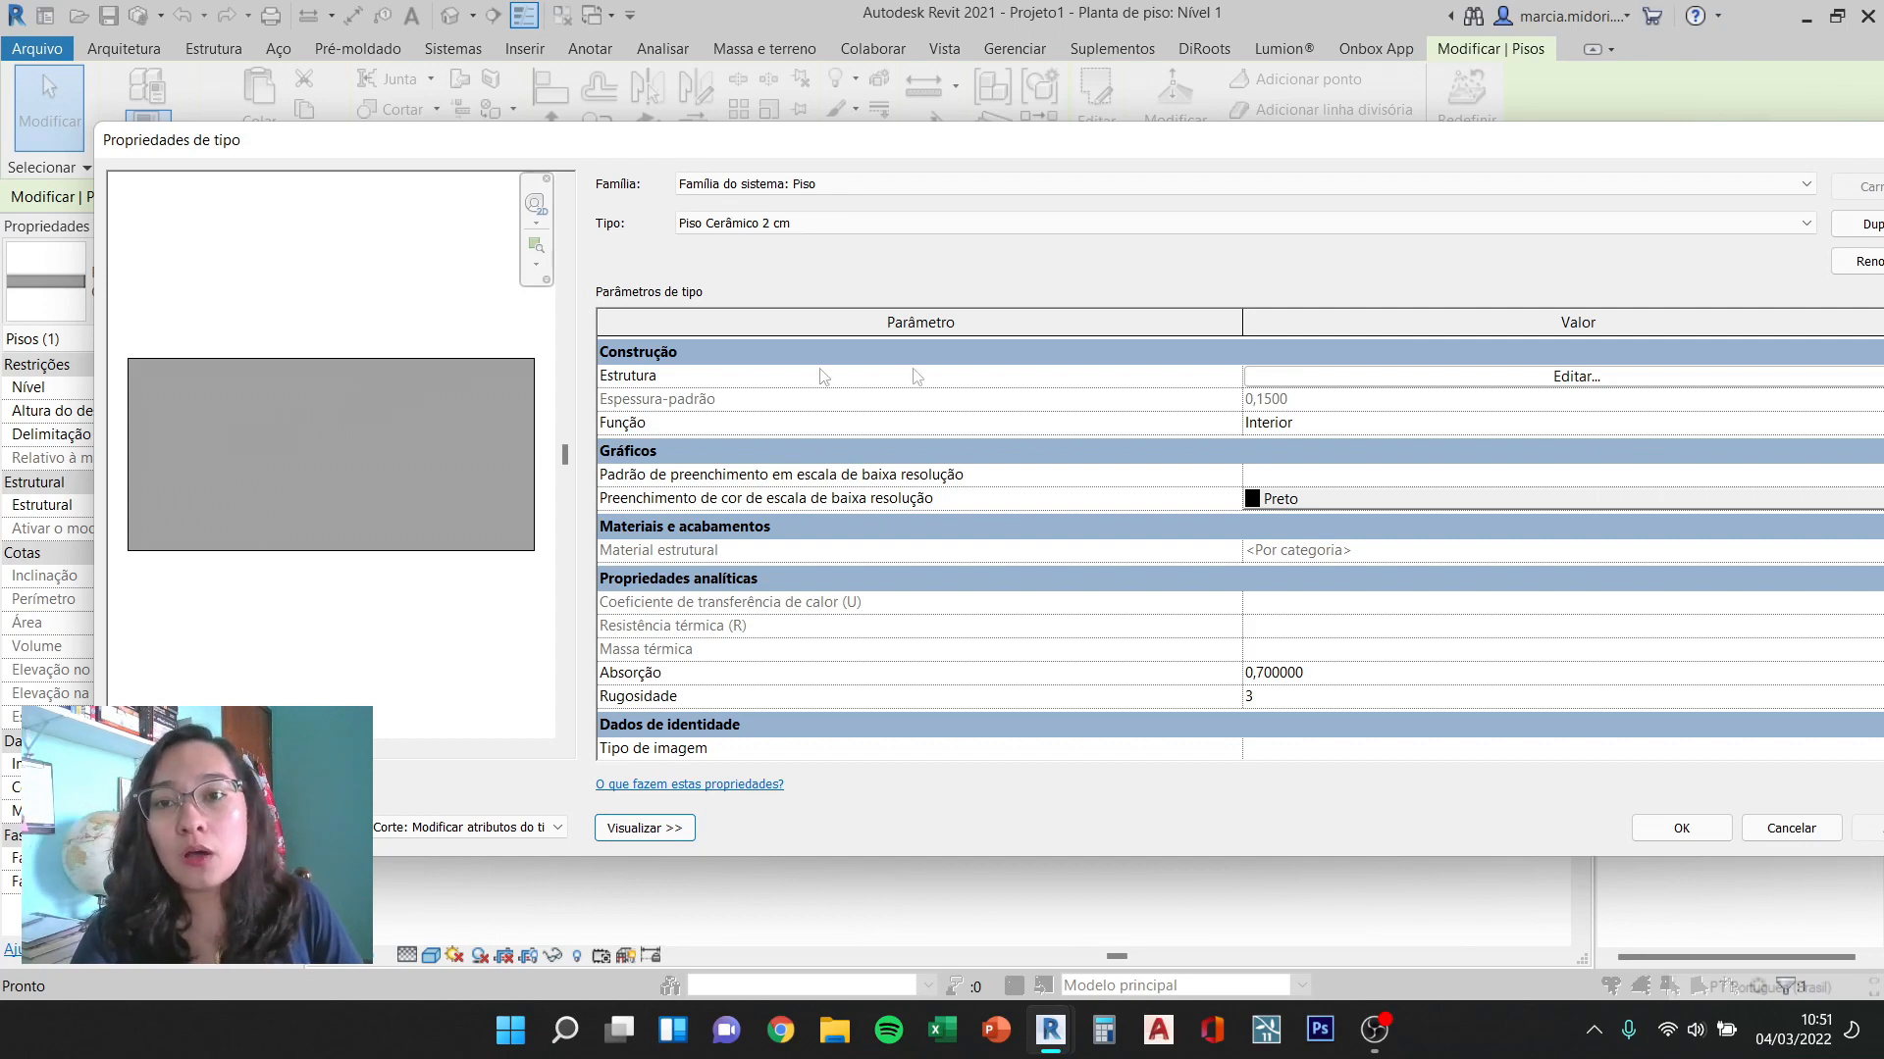
pyautogui.click(1456, 382)
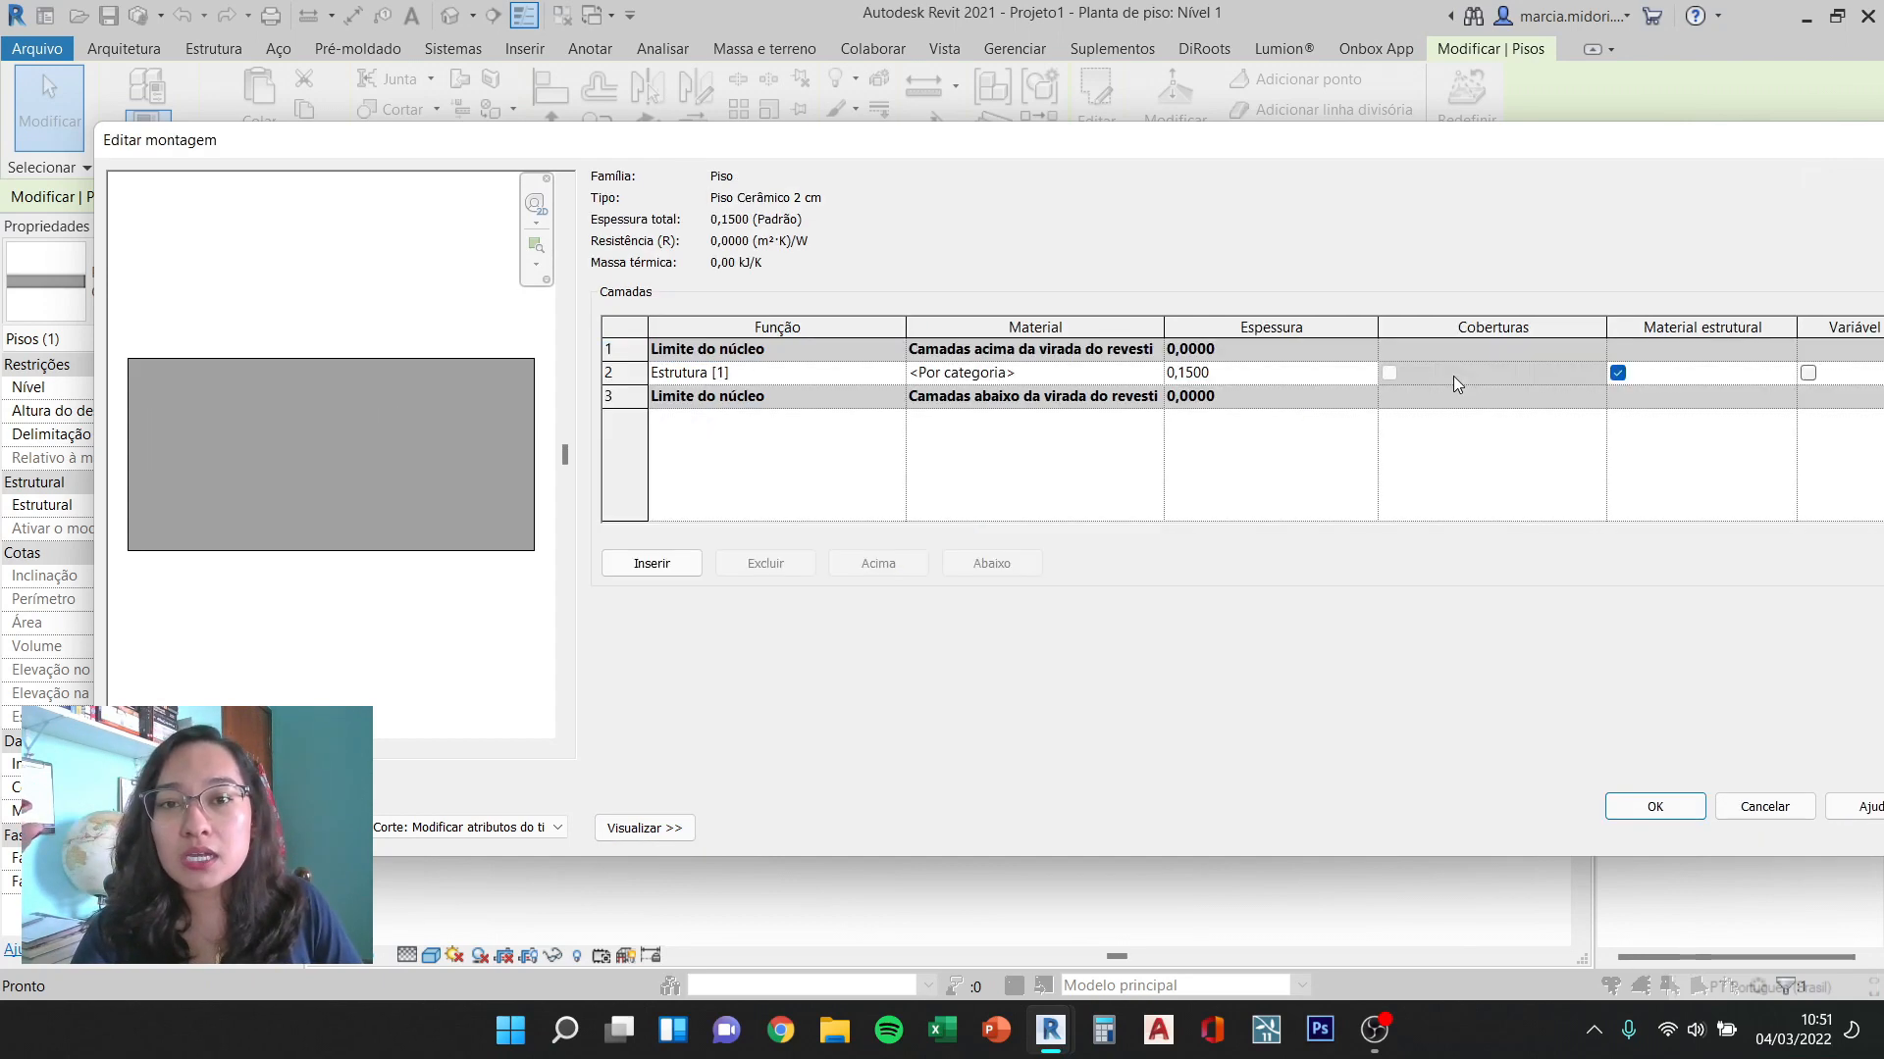
pyautogui.click(1182, 371)
pyautogui.write('0,02')
pyautogui.press('Tab')
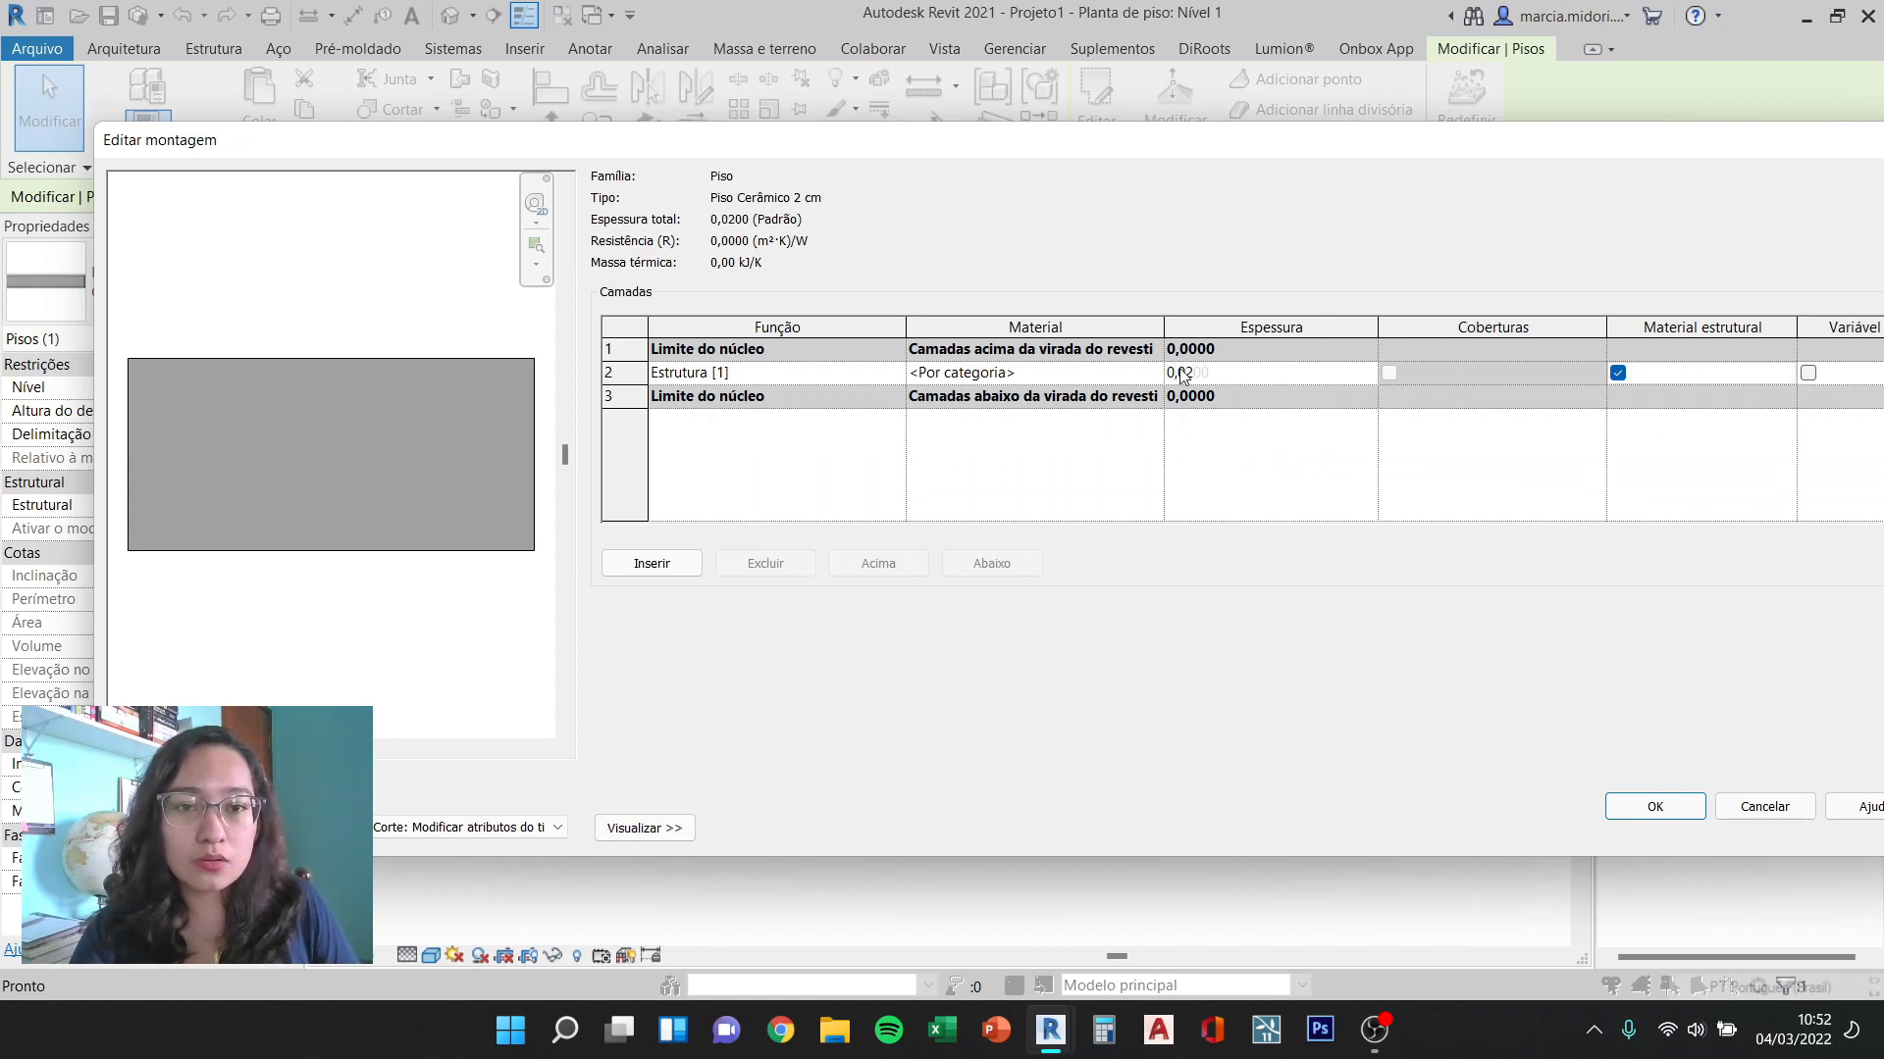
# Step: Create a new material for the structure layer and name it .piso cerâmico
pyautogui.click(1123, 374)
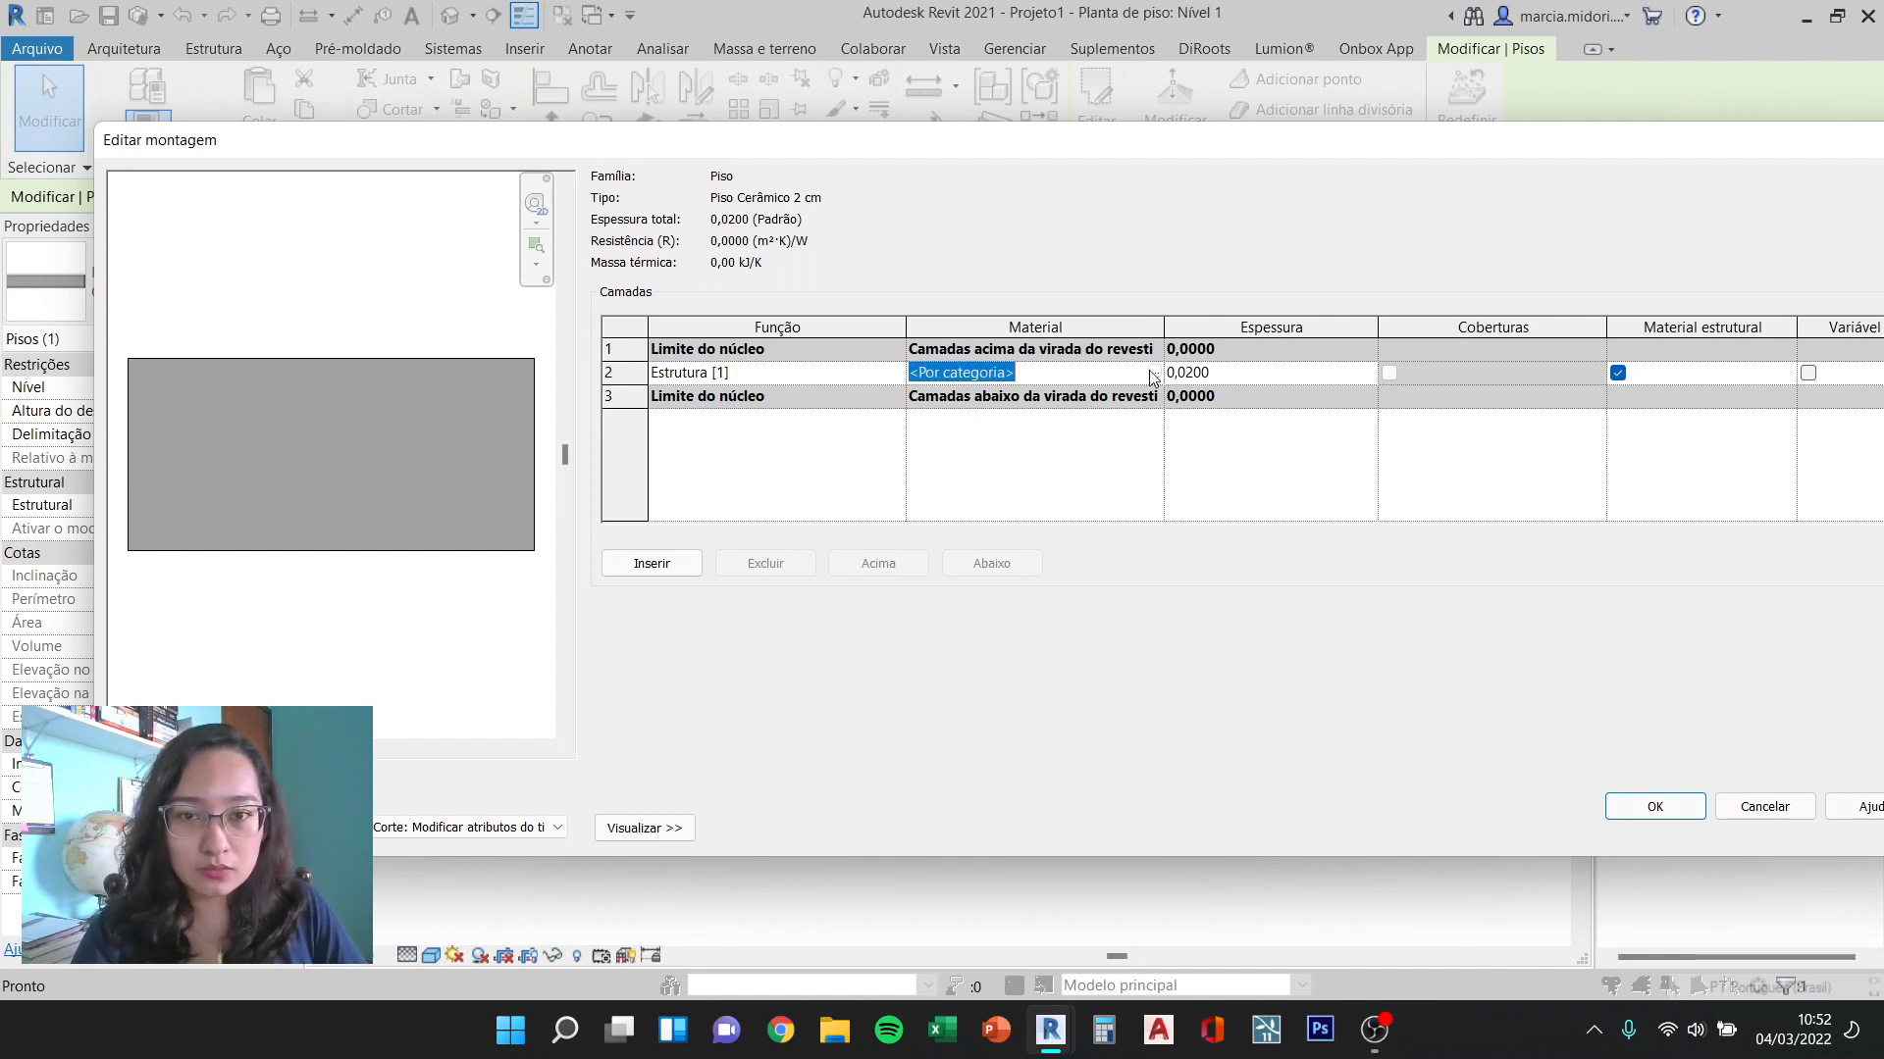
pyautogui.click(1100, 453)
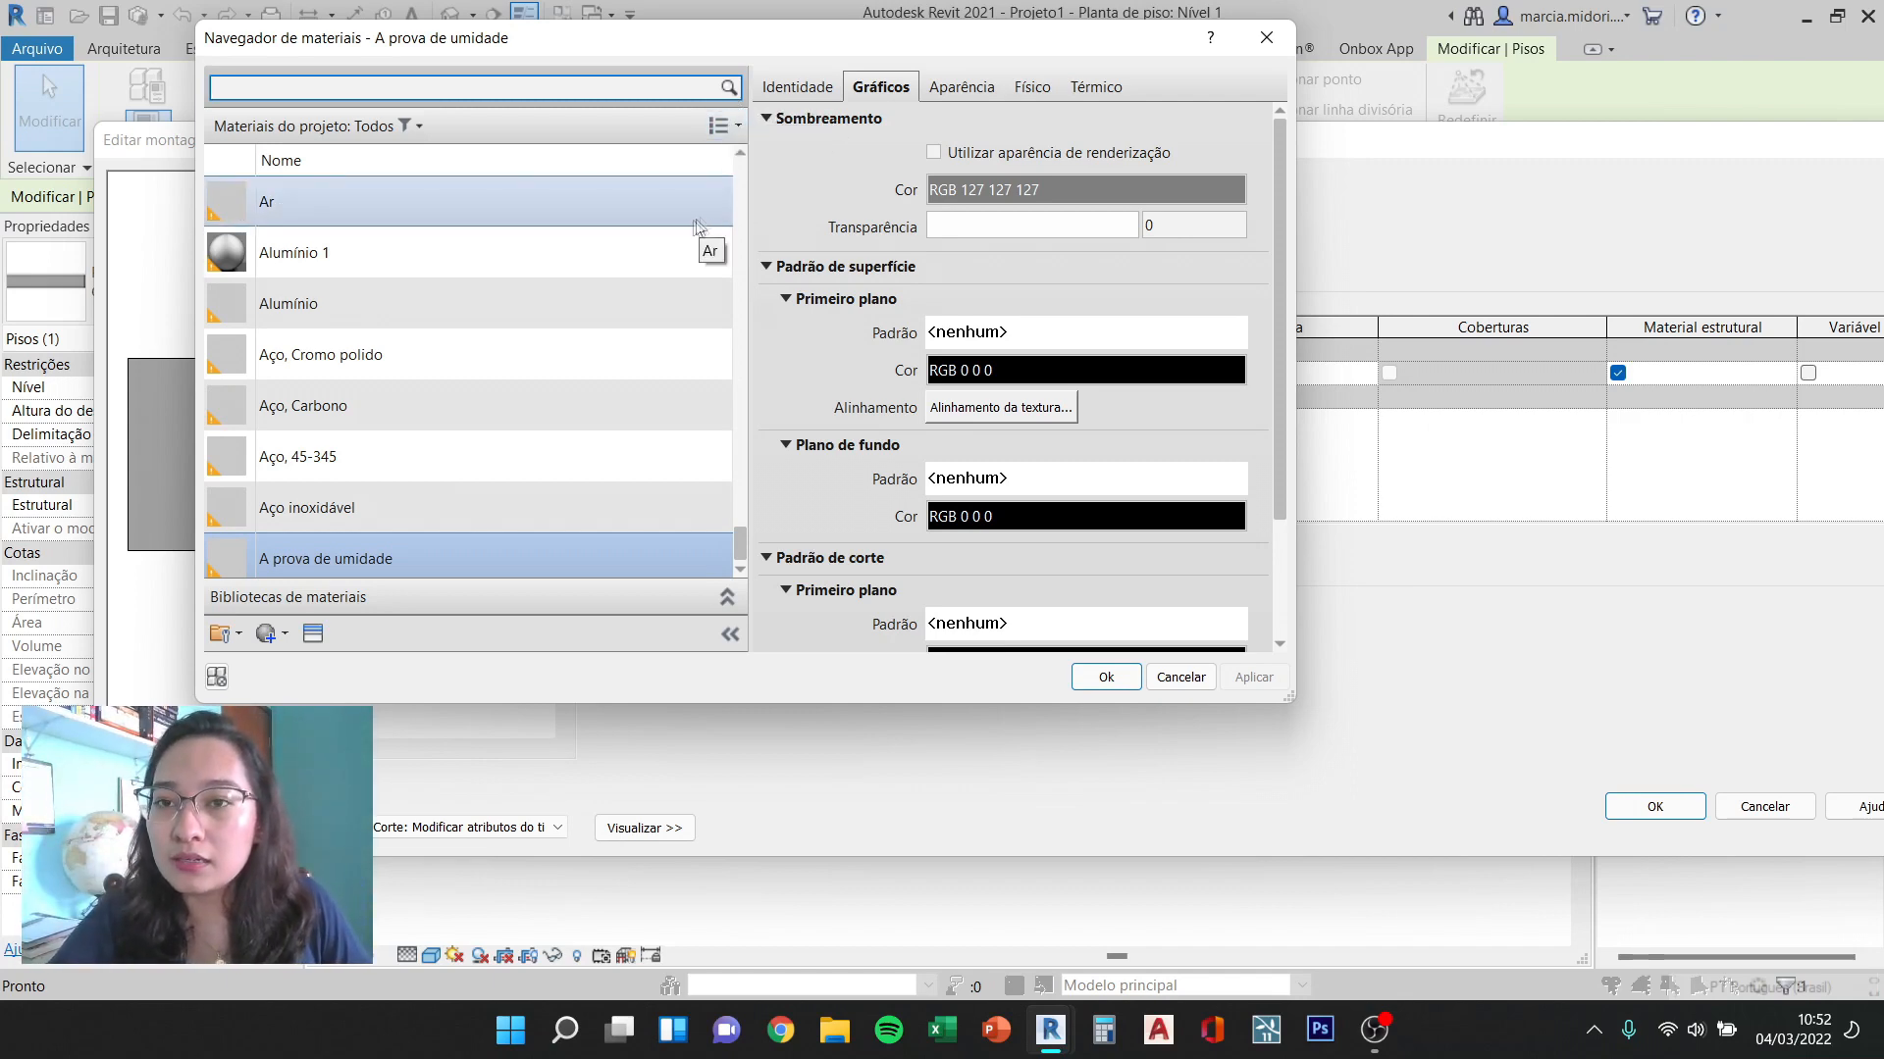
pyautogui.moveTo(743, 550); pyautogui.dragTo(728, 588)
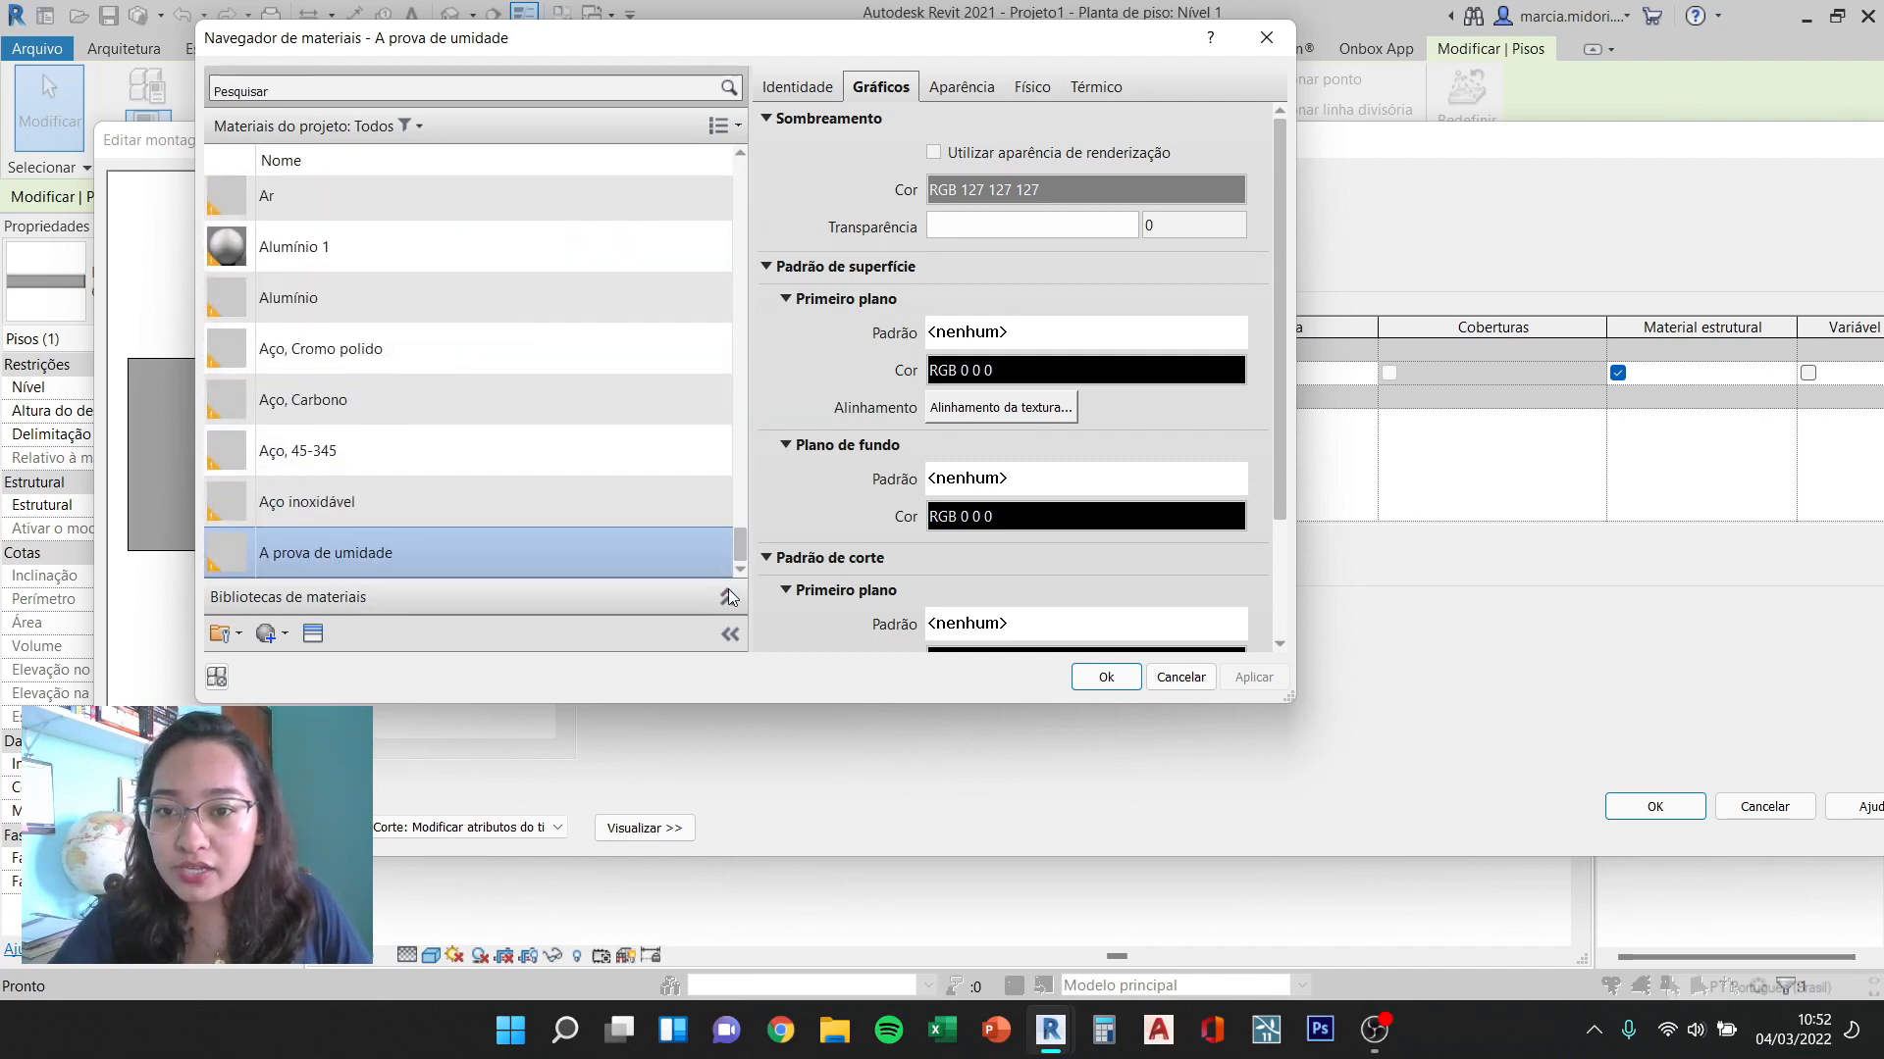
pyautogui.click(283, 638)
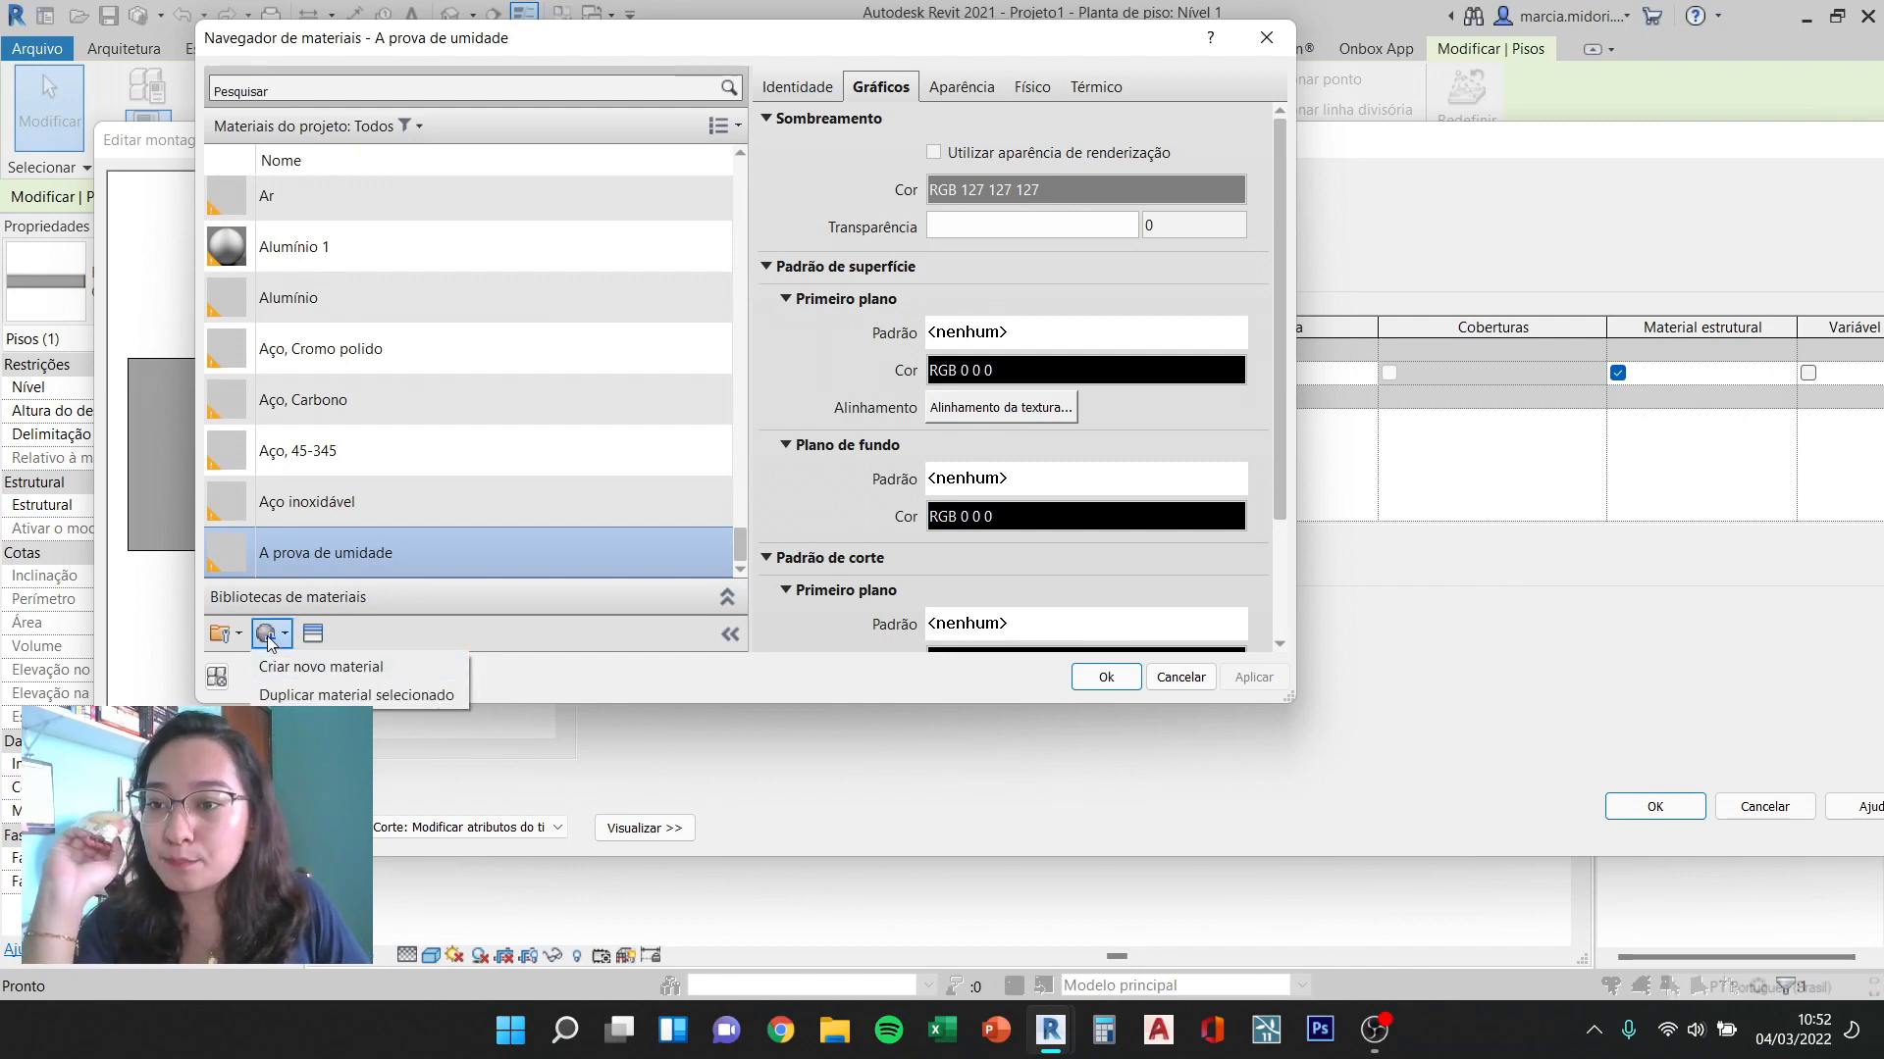
pyautogui.click(310, 671)
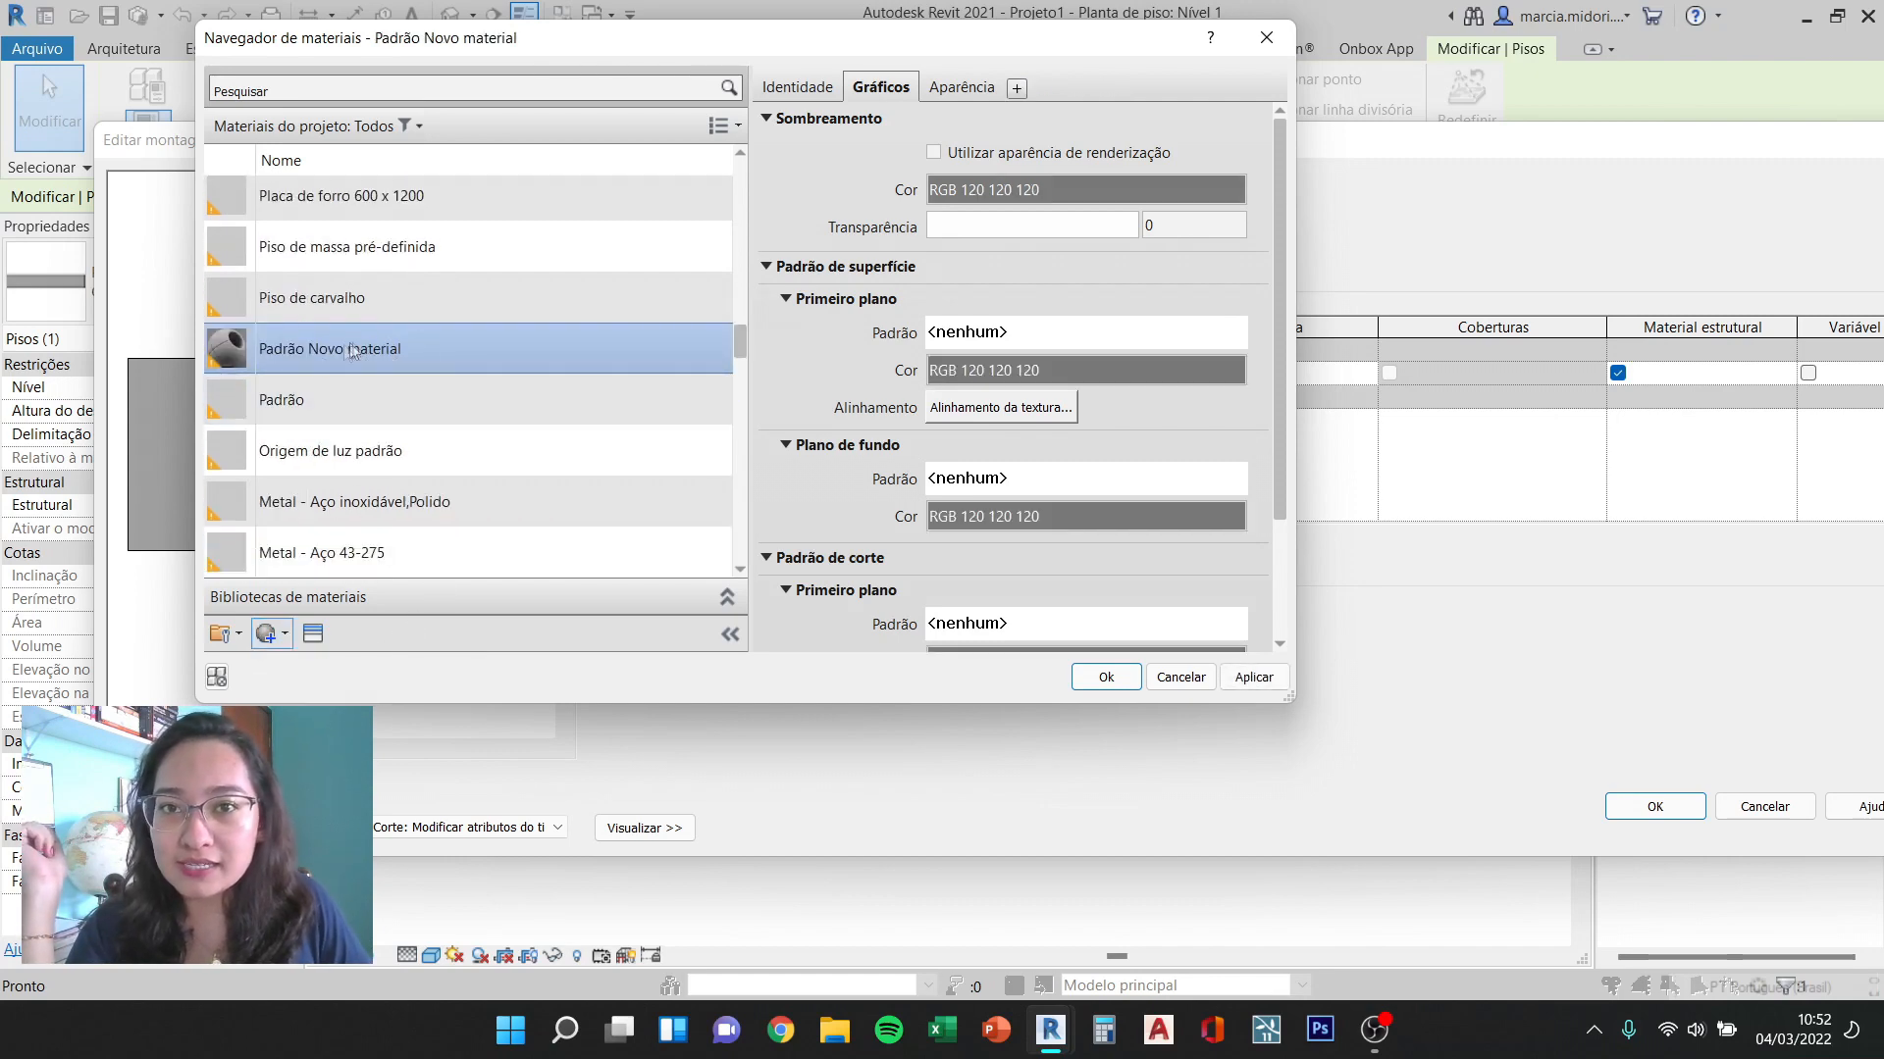
pyautogui.rightClick(397, 347)
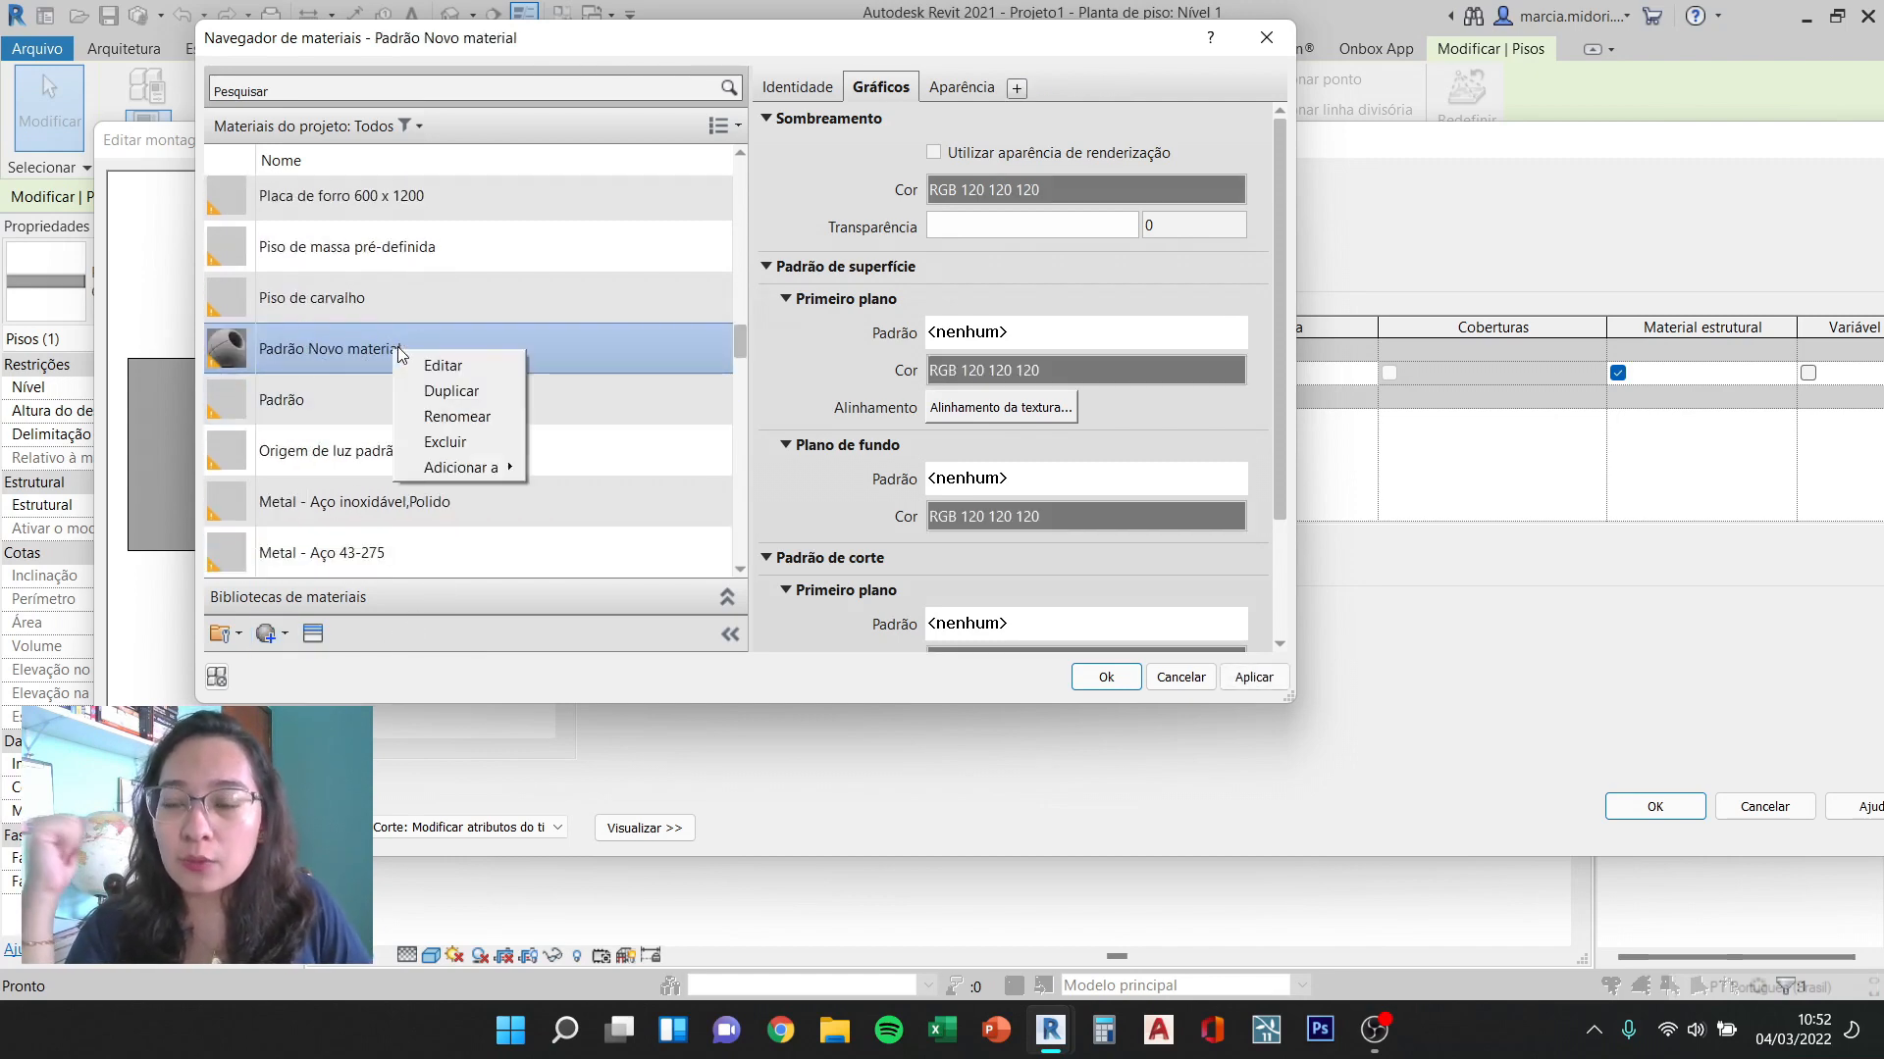
pyautogui.click(449, 416)
pyautogui.write('.piso cerâmico')
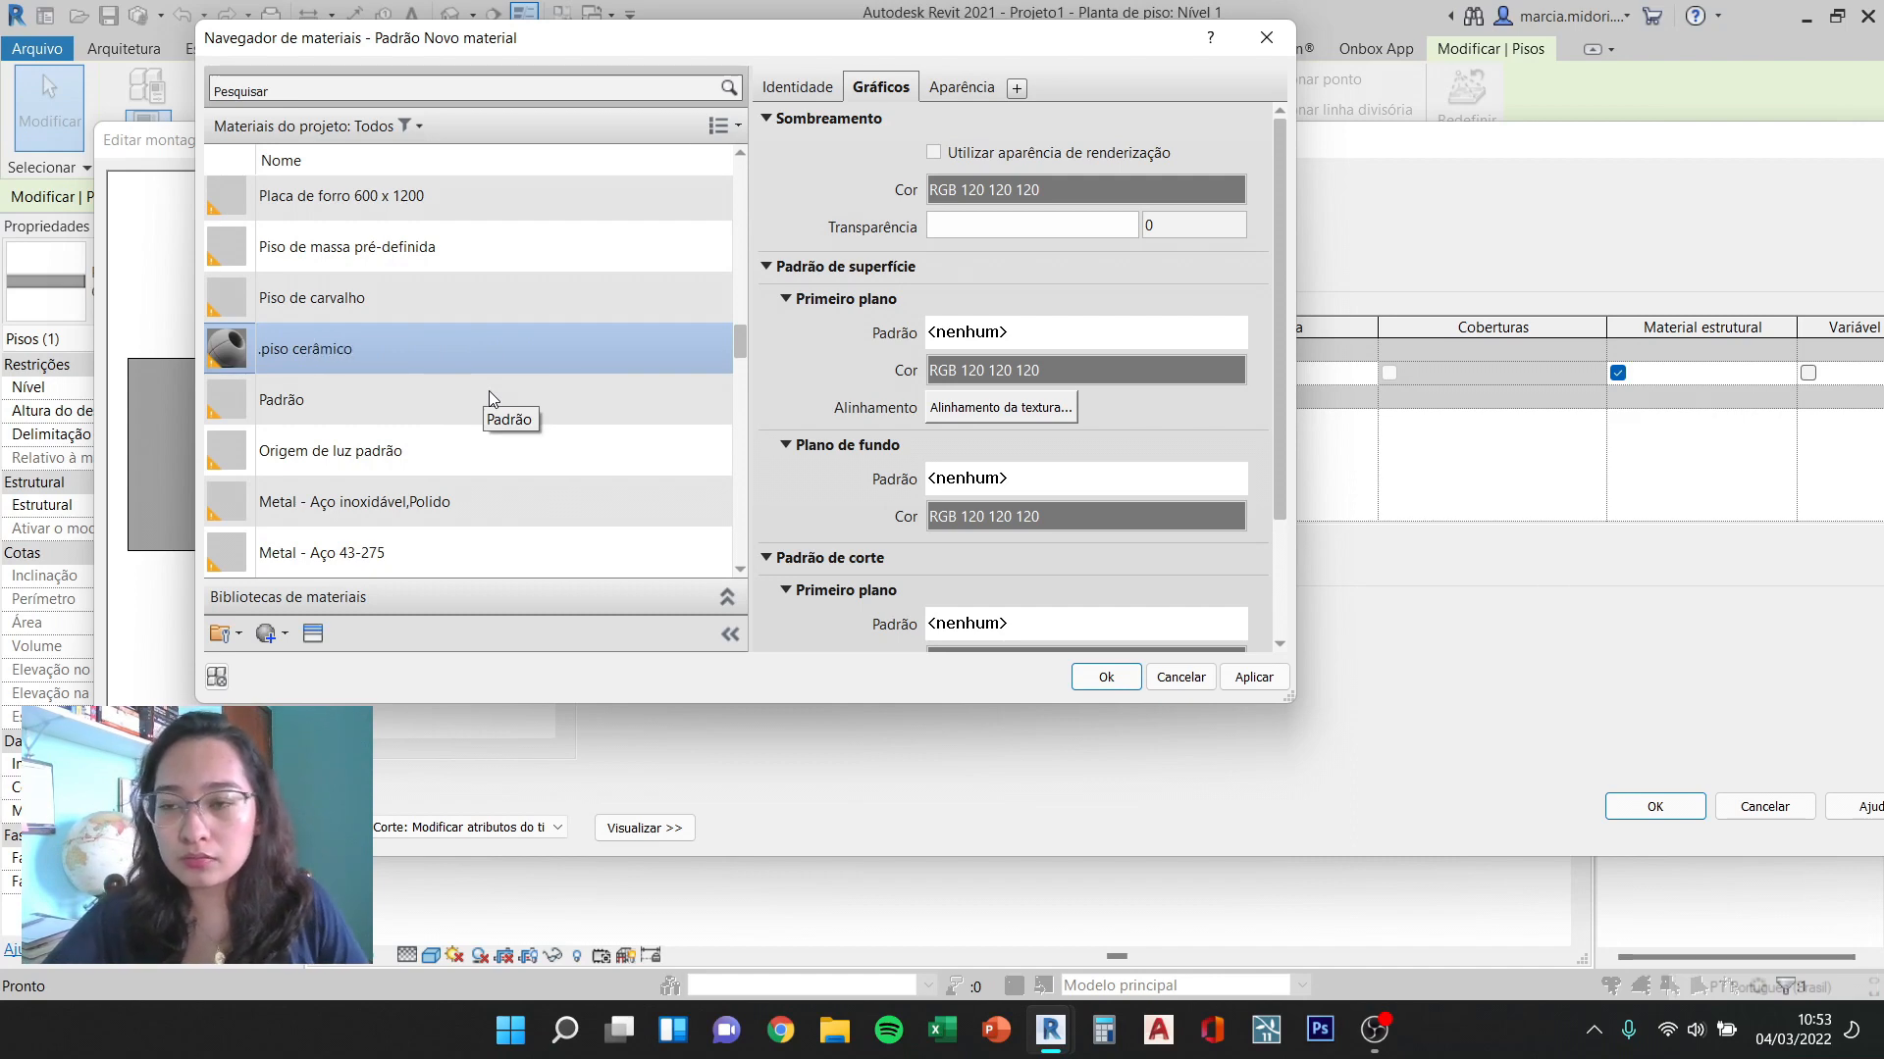
pyautogui.press('Return')
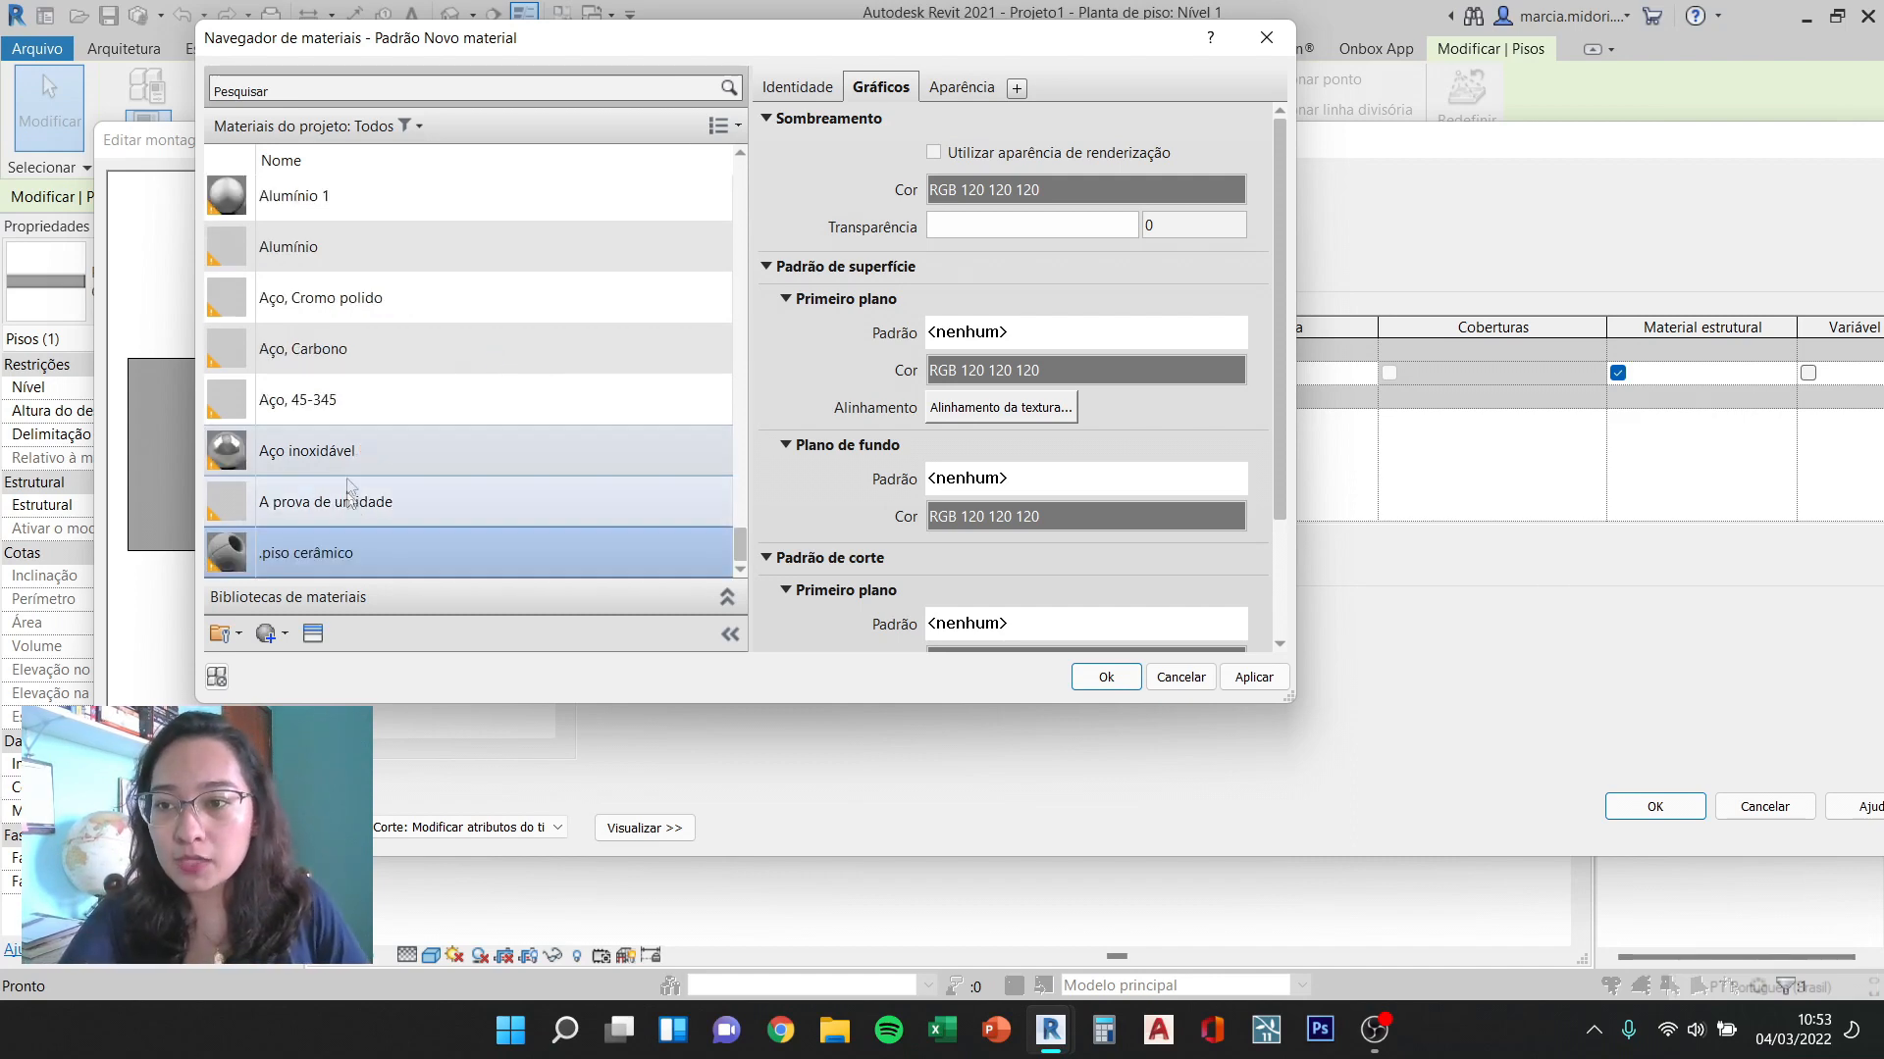
# Step: Review the .piso cerâmico material's property categories and set its identity class to Cerâmica
pyautogui.click(807, 91)
pyautogui.click(898, 85)
pyautogui.click(962, 90)
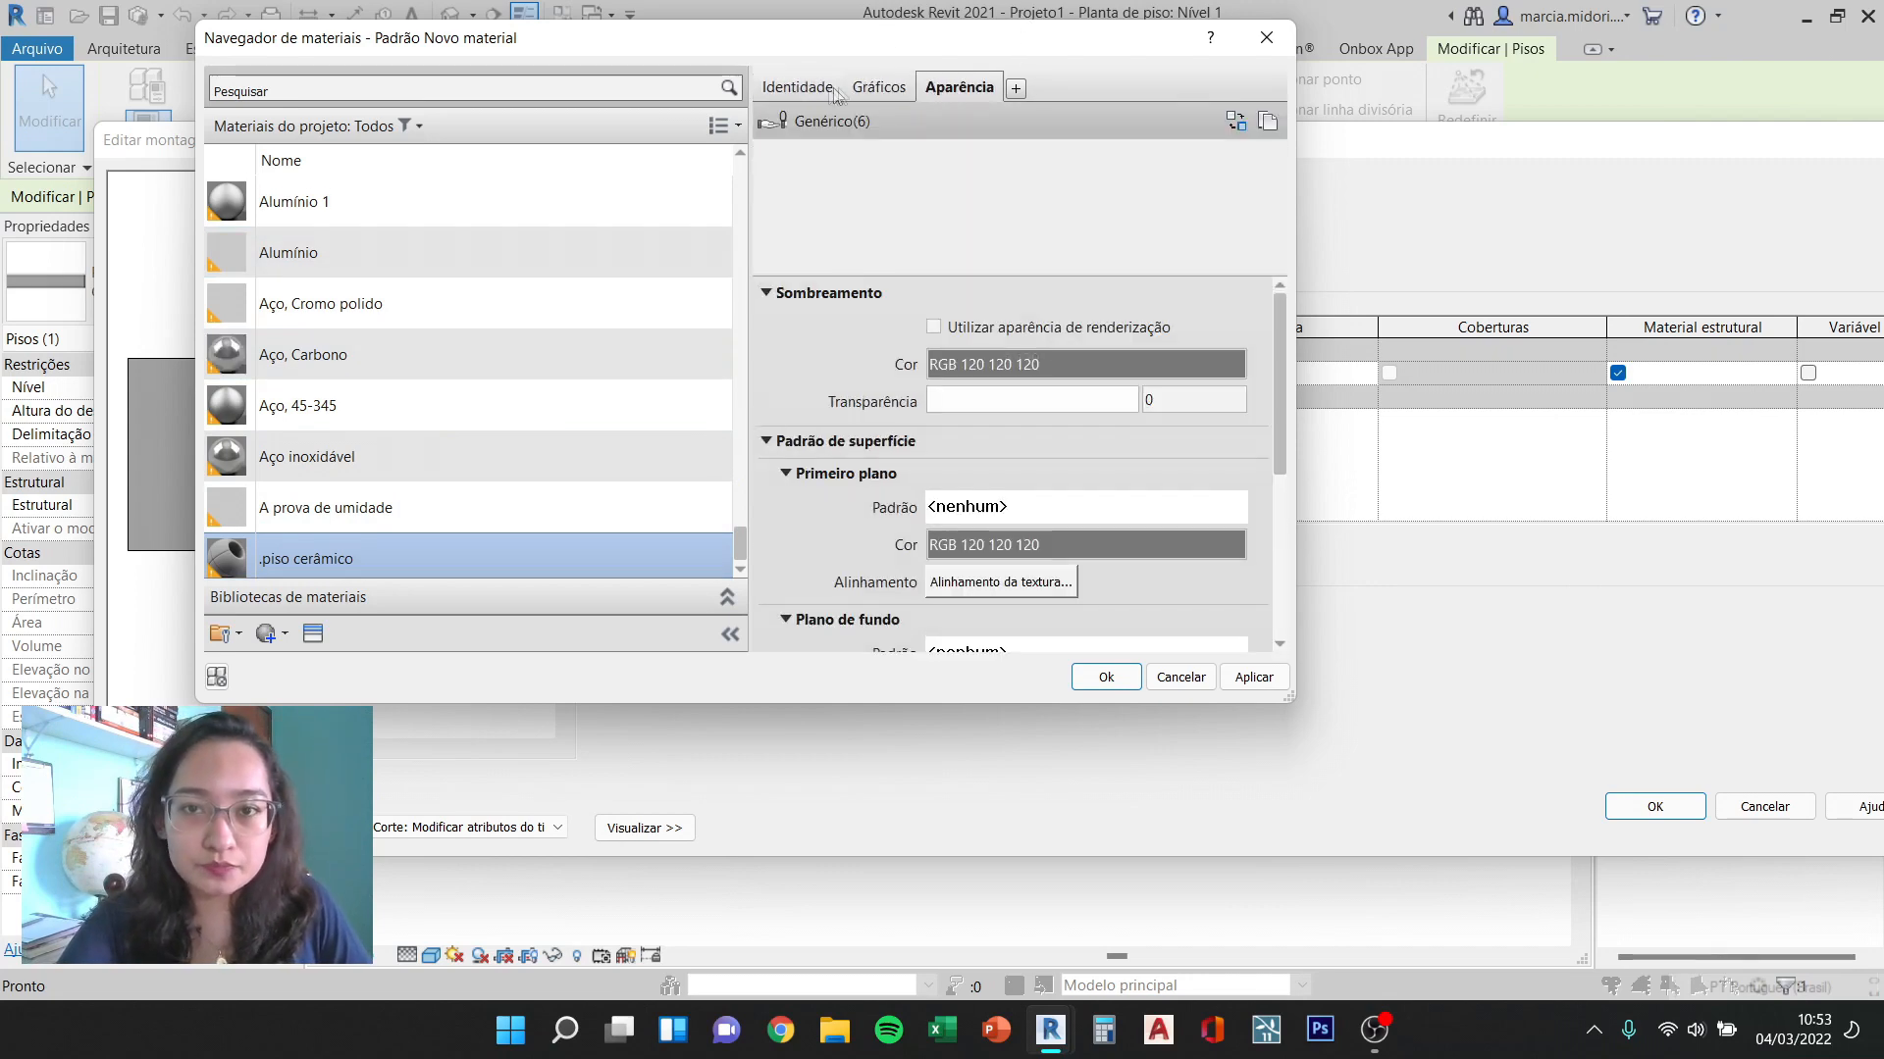
pyautogui.click(833, 91)
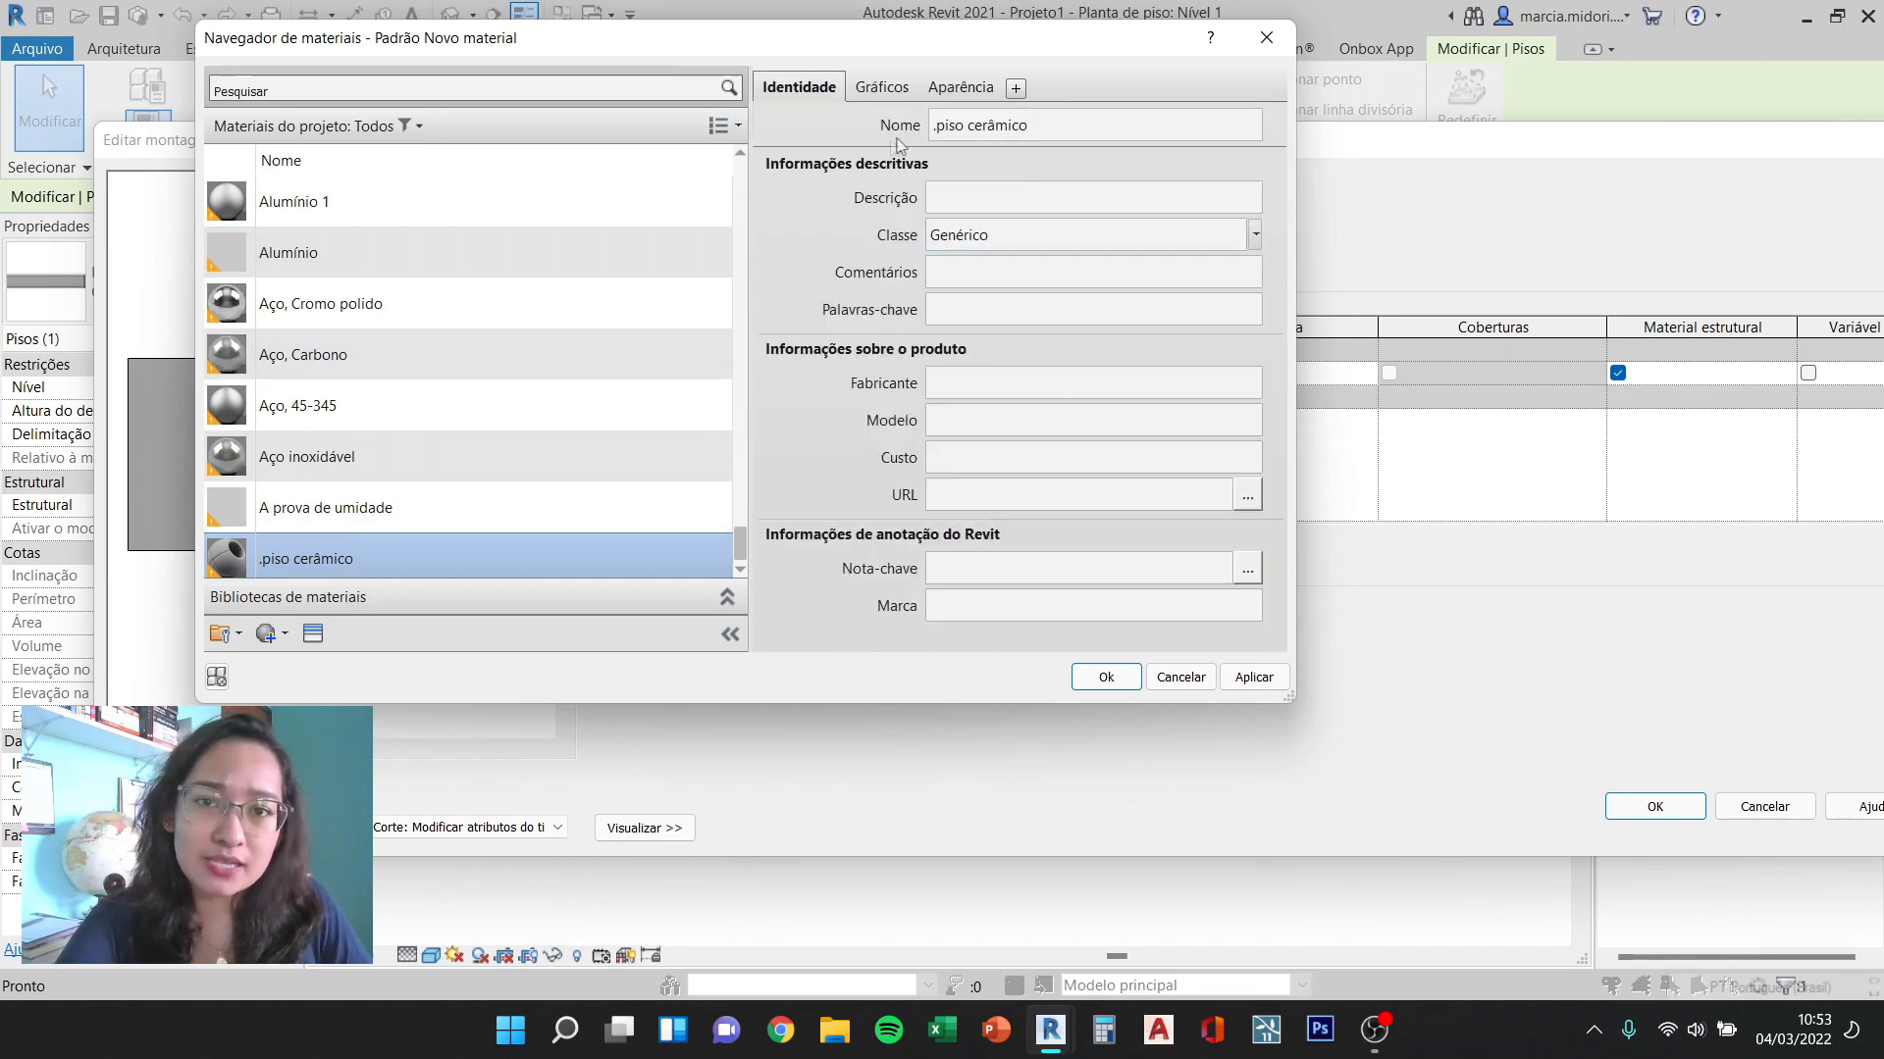
pyautogui.click(969, 202)
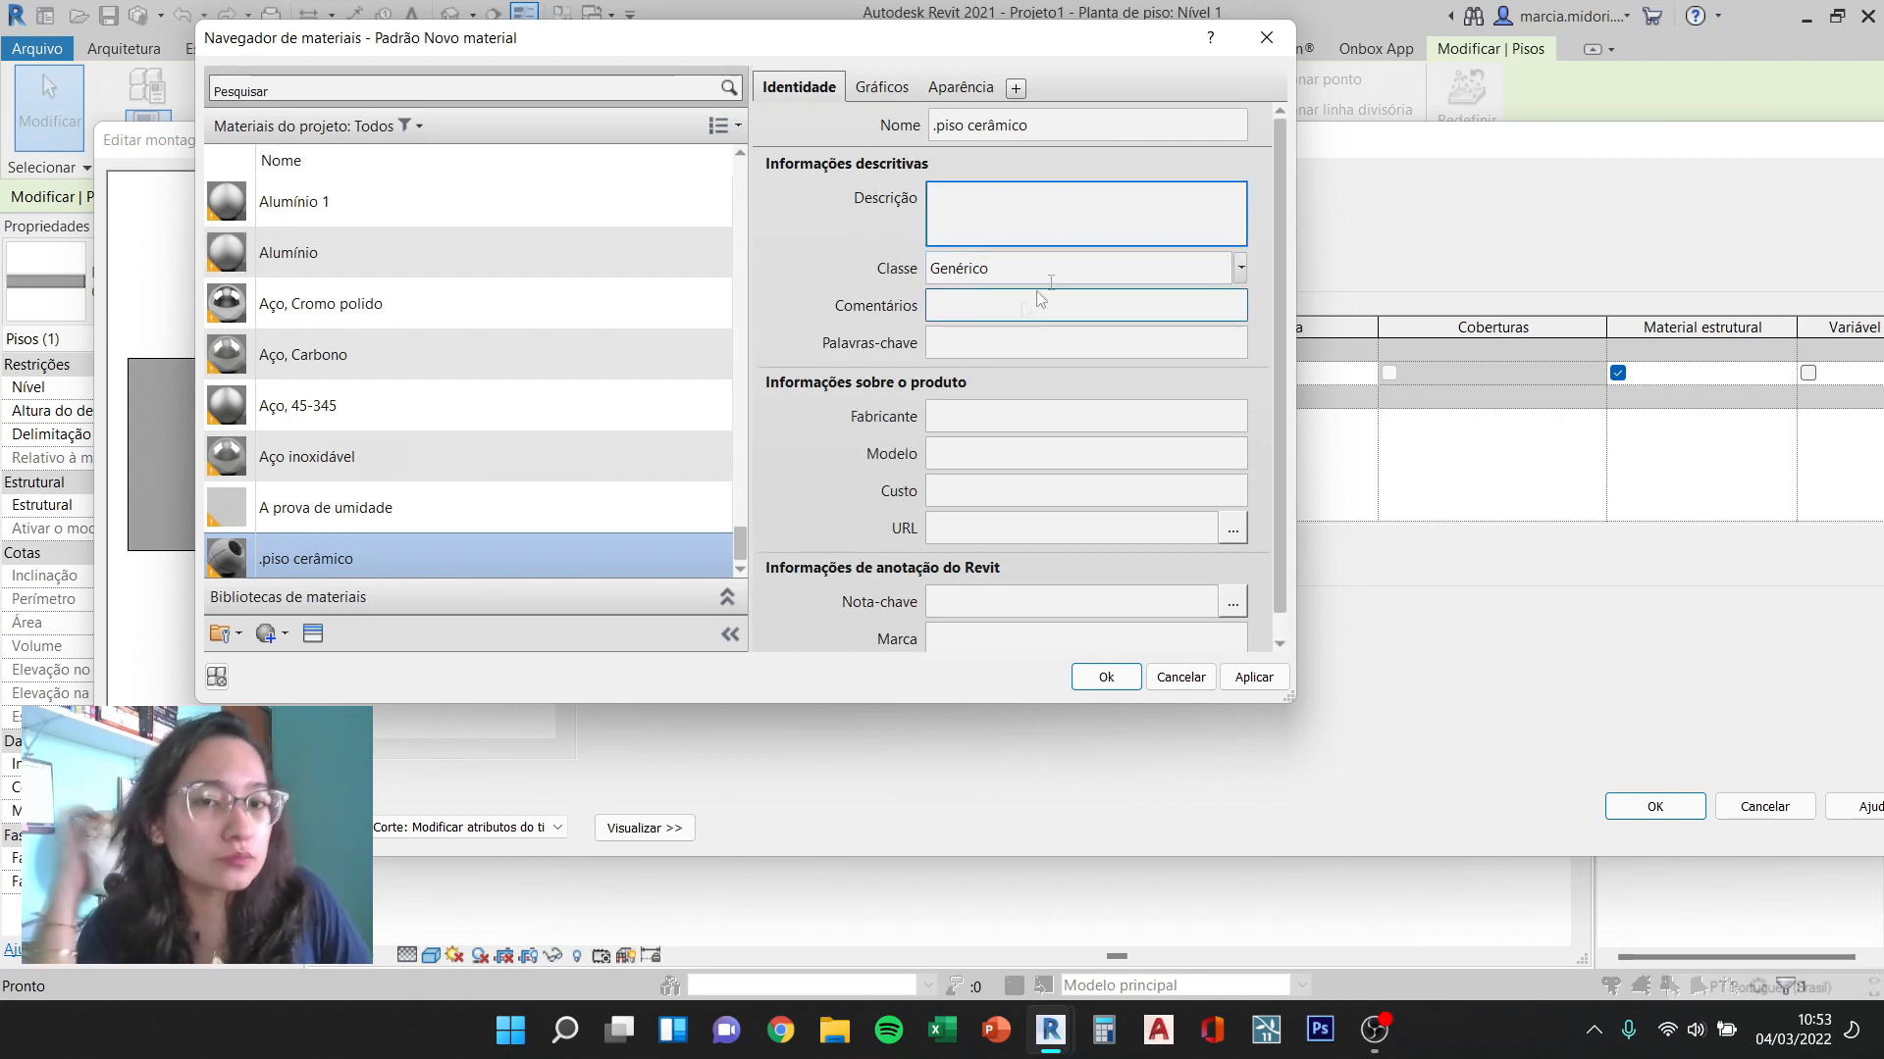
pyautogui.click(1242, 268)
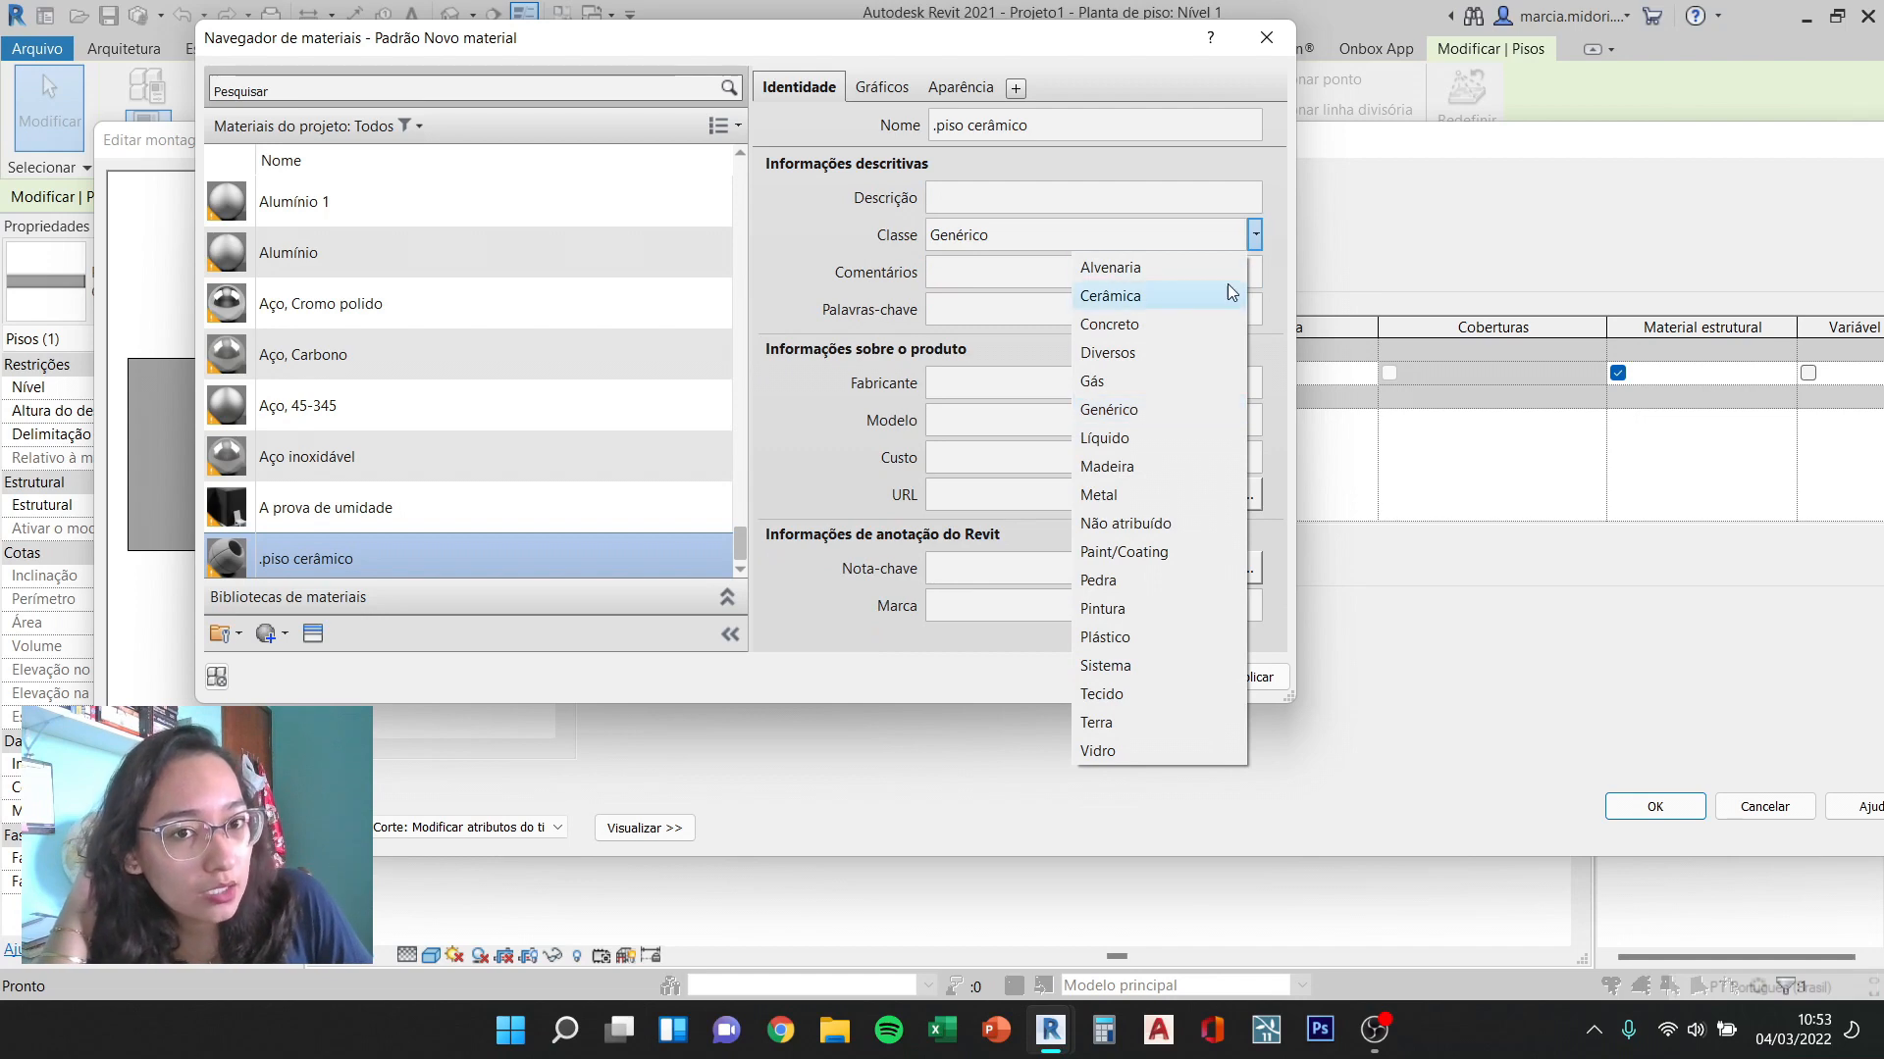
pyautogui.click(1133, 296)
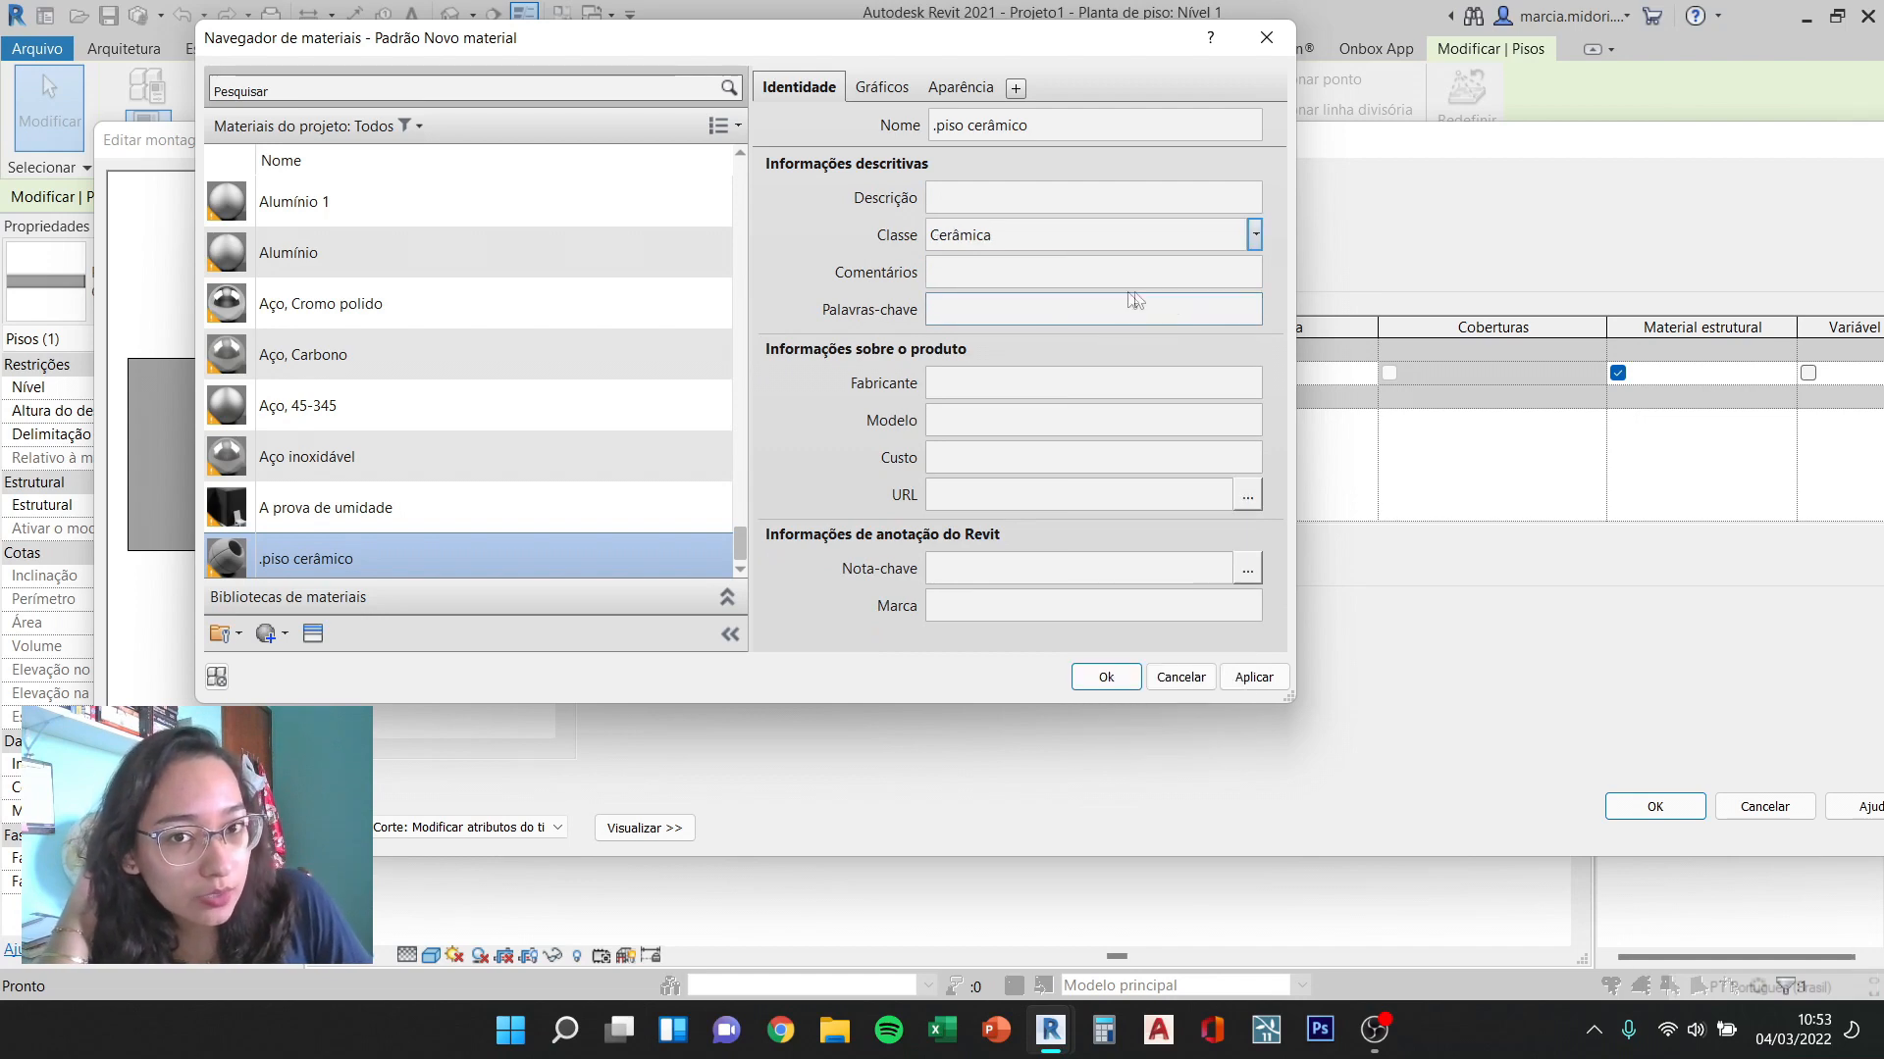
pyautogui.click(1255, 235)
pyautogui.click(1255, 235)
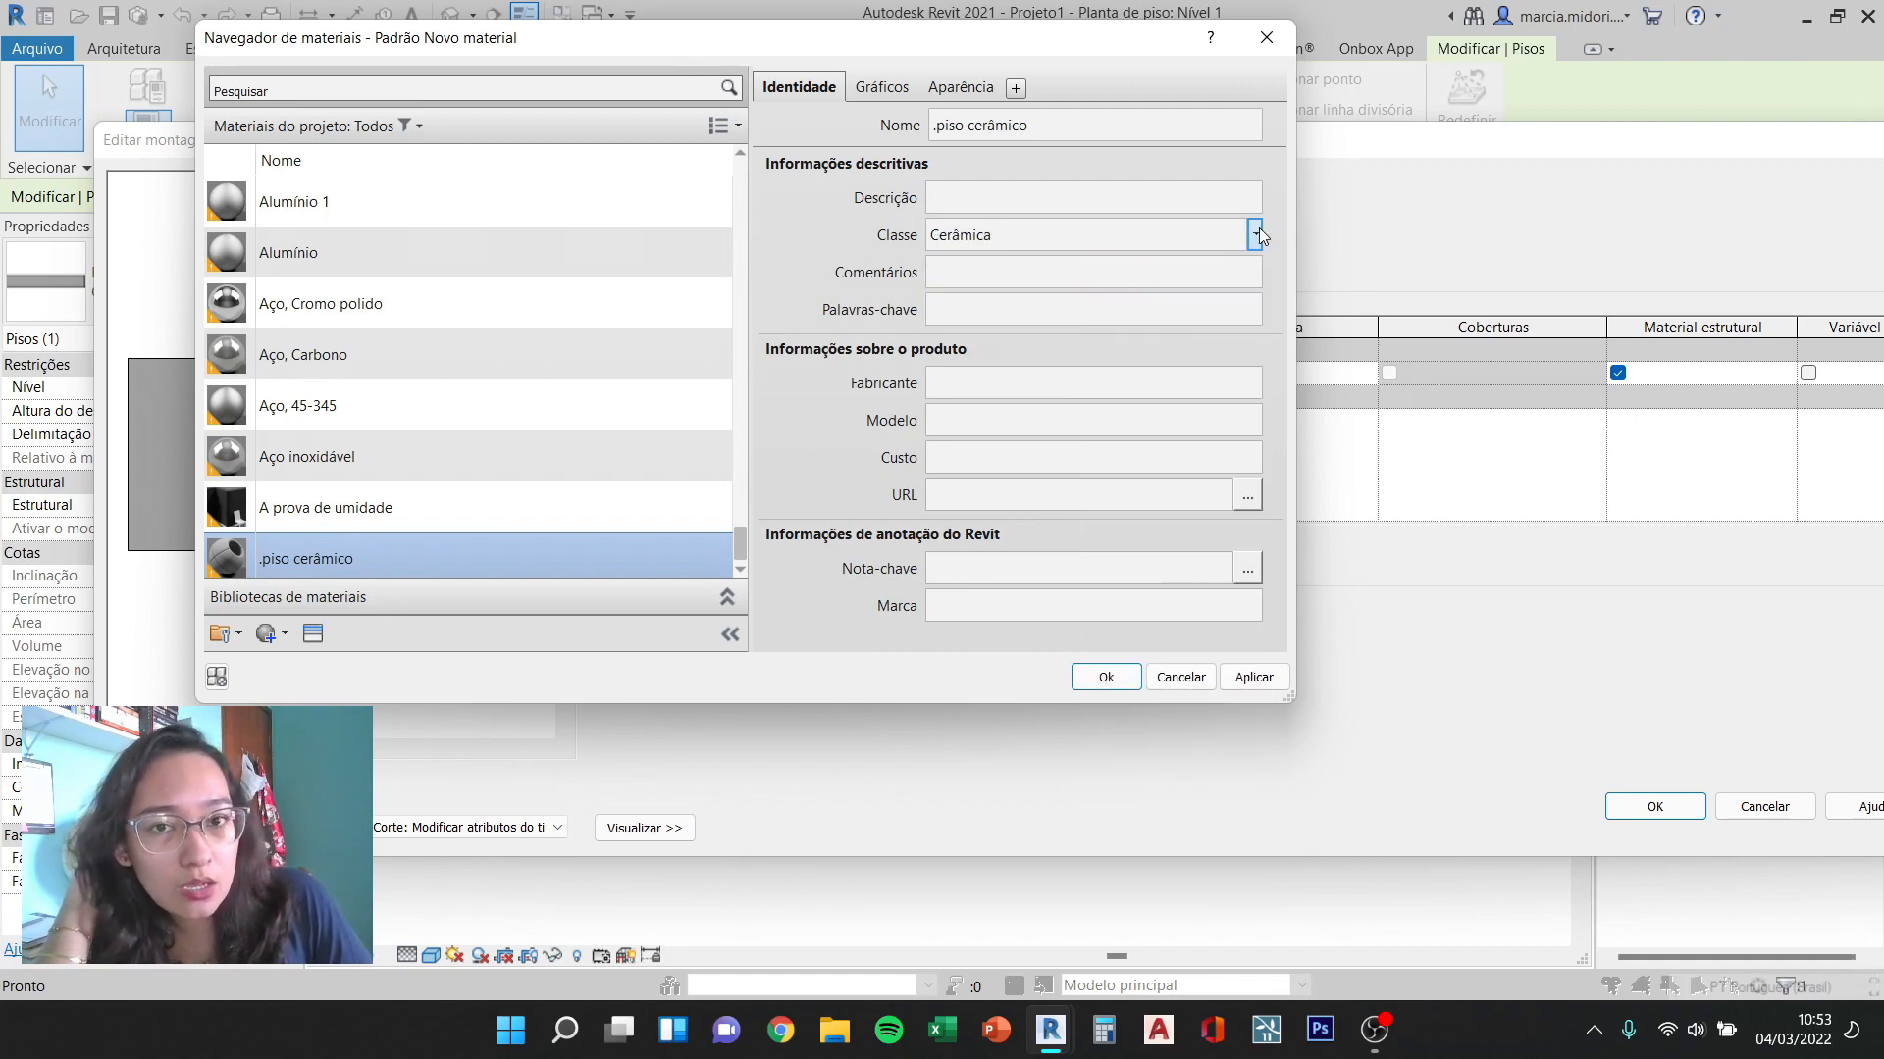
pyautogui.click(1191, 271)
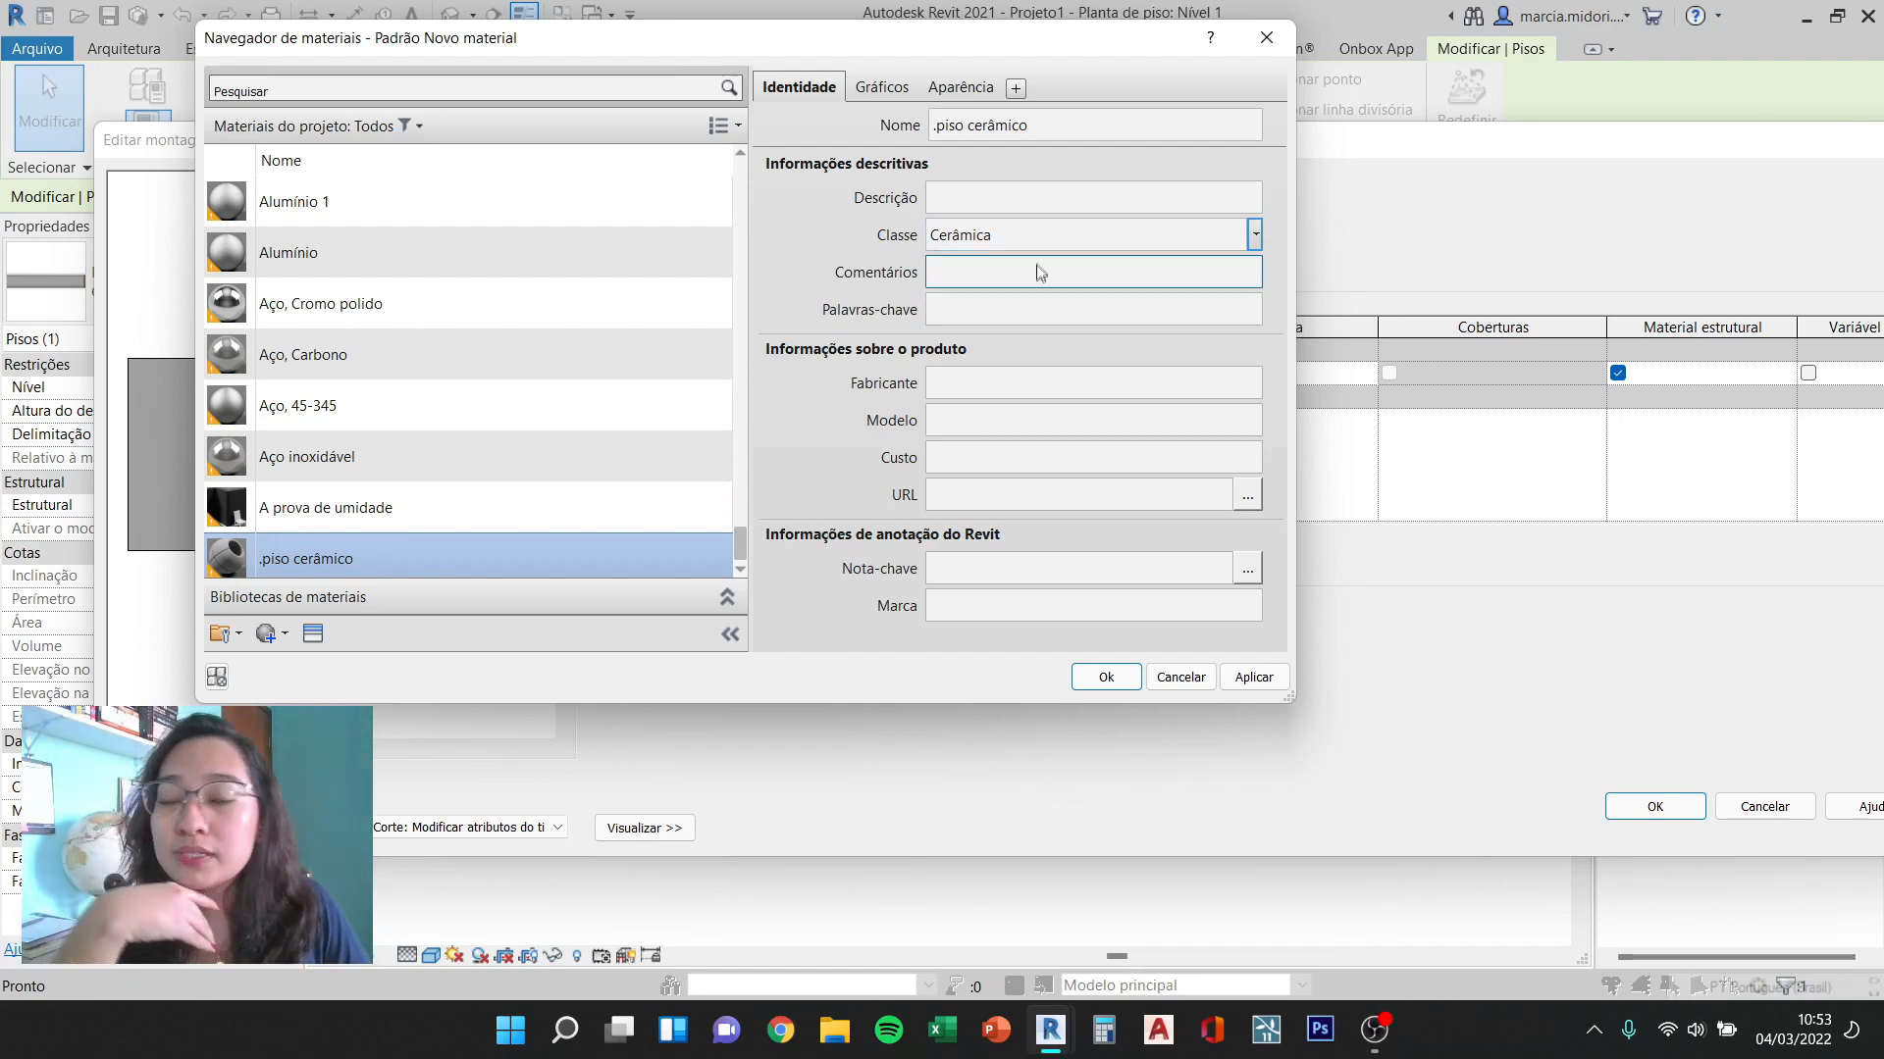
# Step: Examine the .piso cerâmico material's descriptive and product information fields, its graphics shading and pattern settings, and its appearance properties
pyautogui.click(1024, 201)
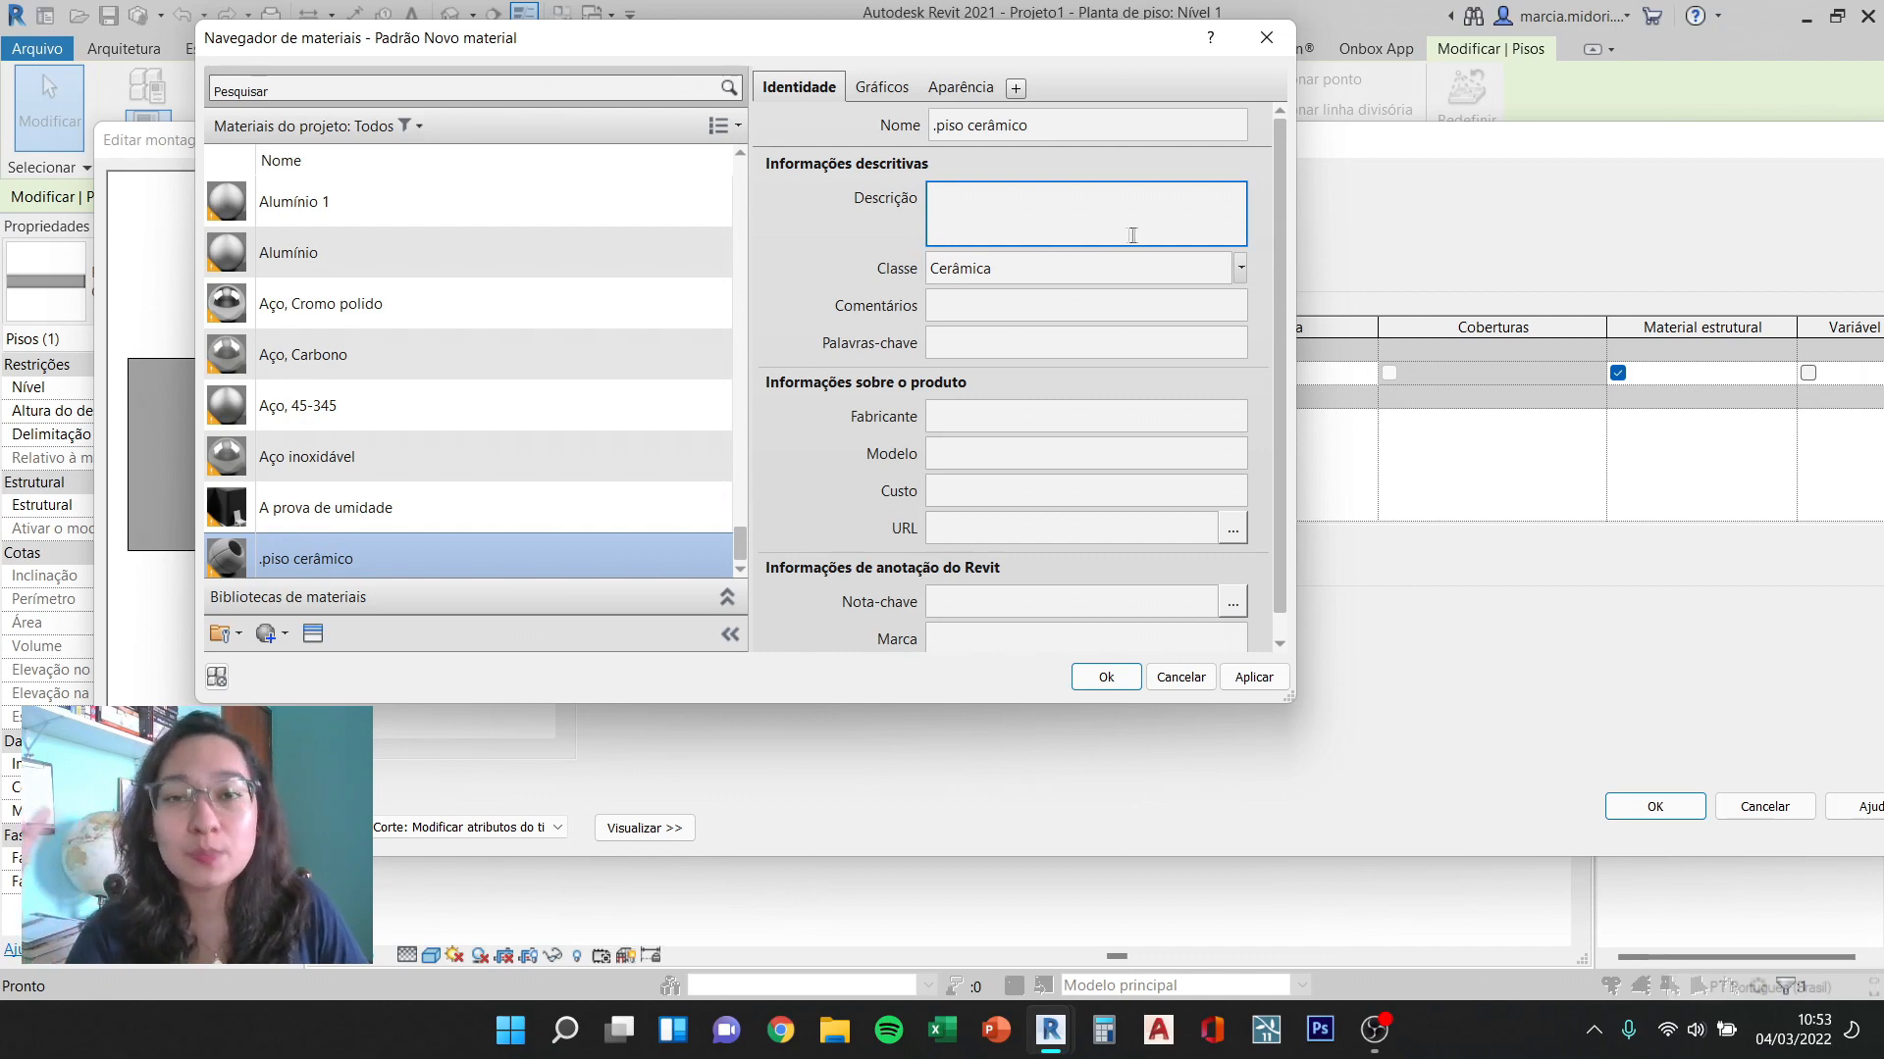
pyautogui.click(987, 438)
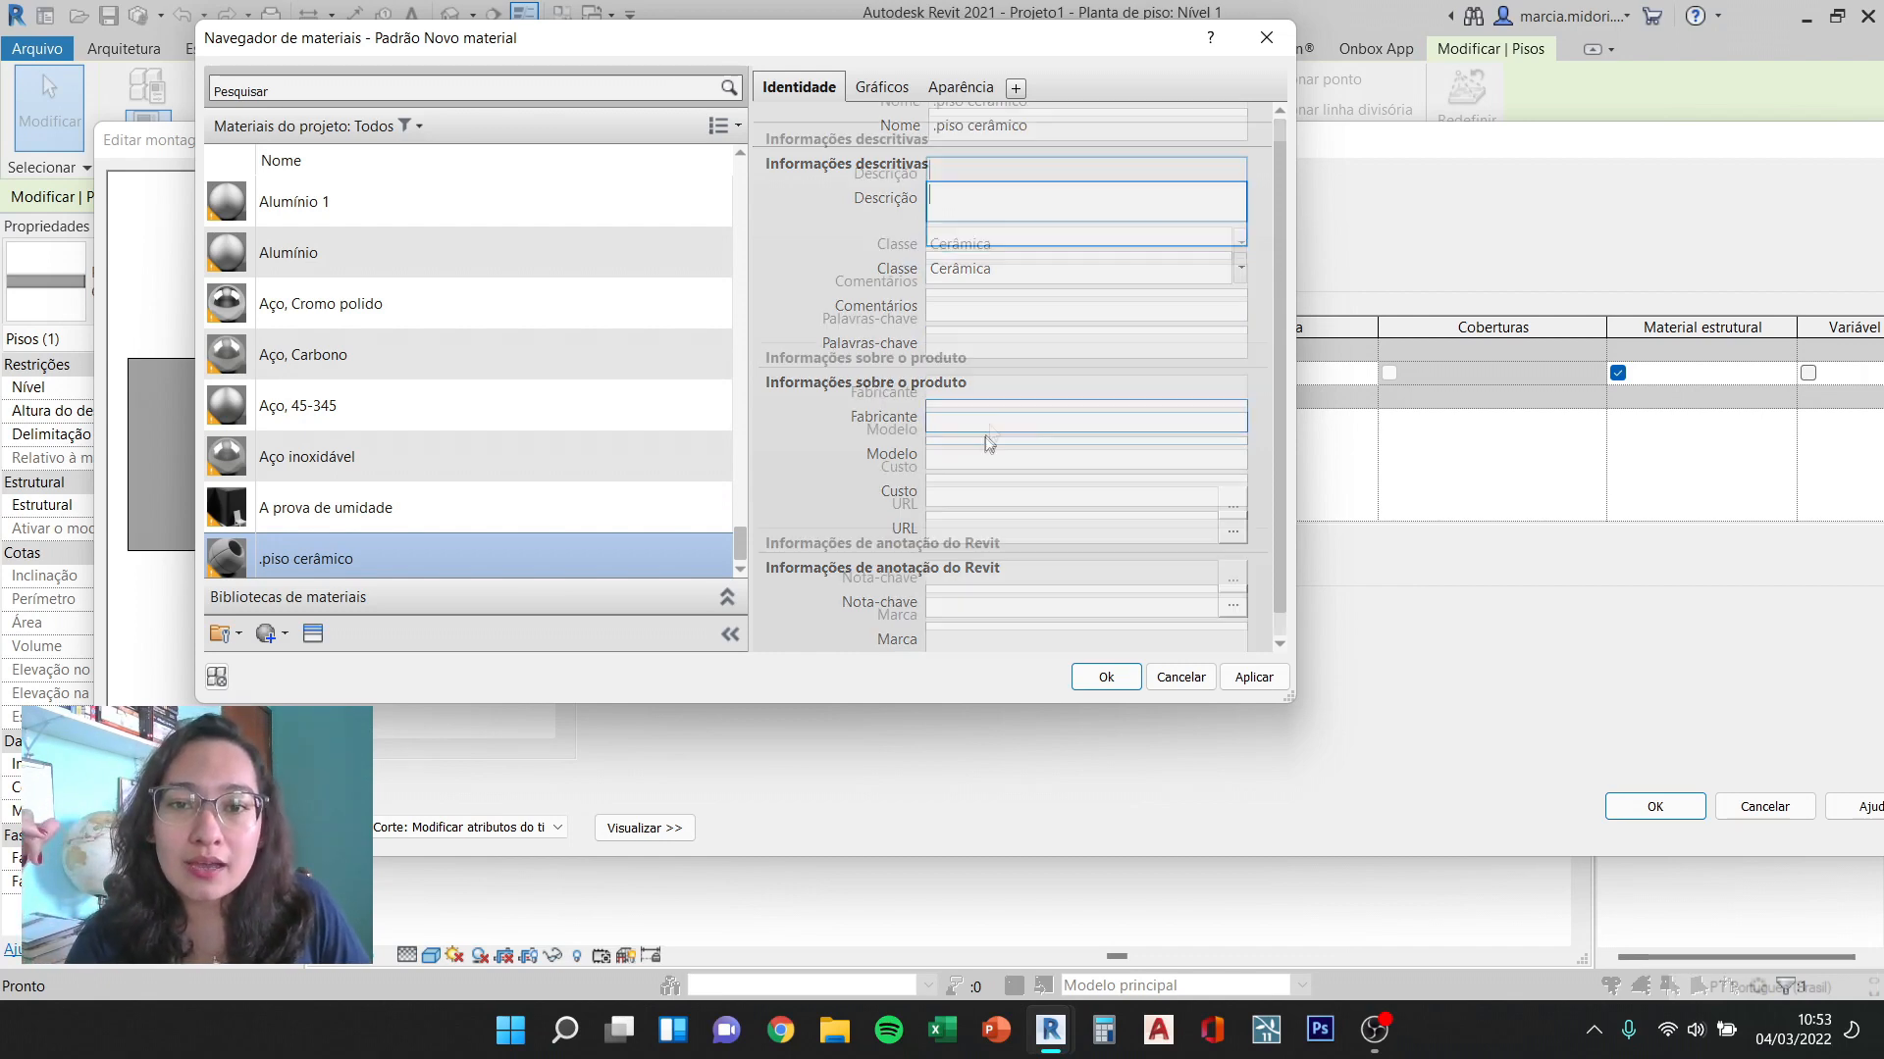
pyautogui.click(992, 500)
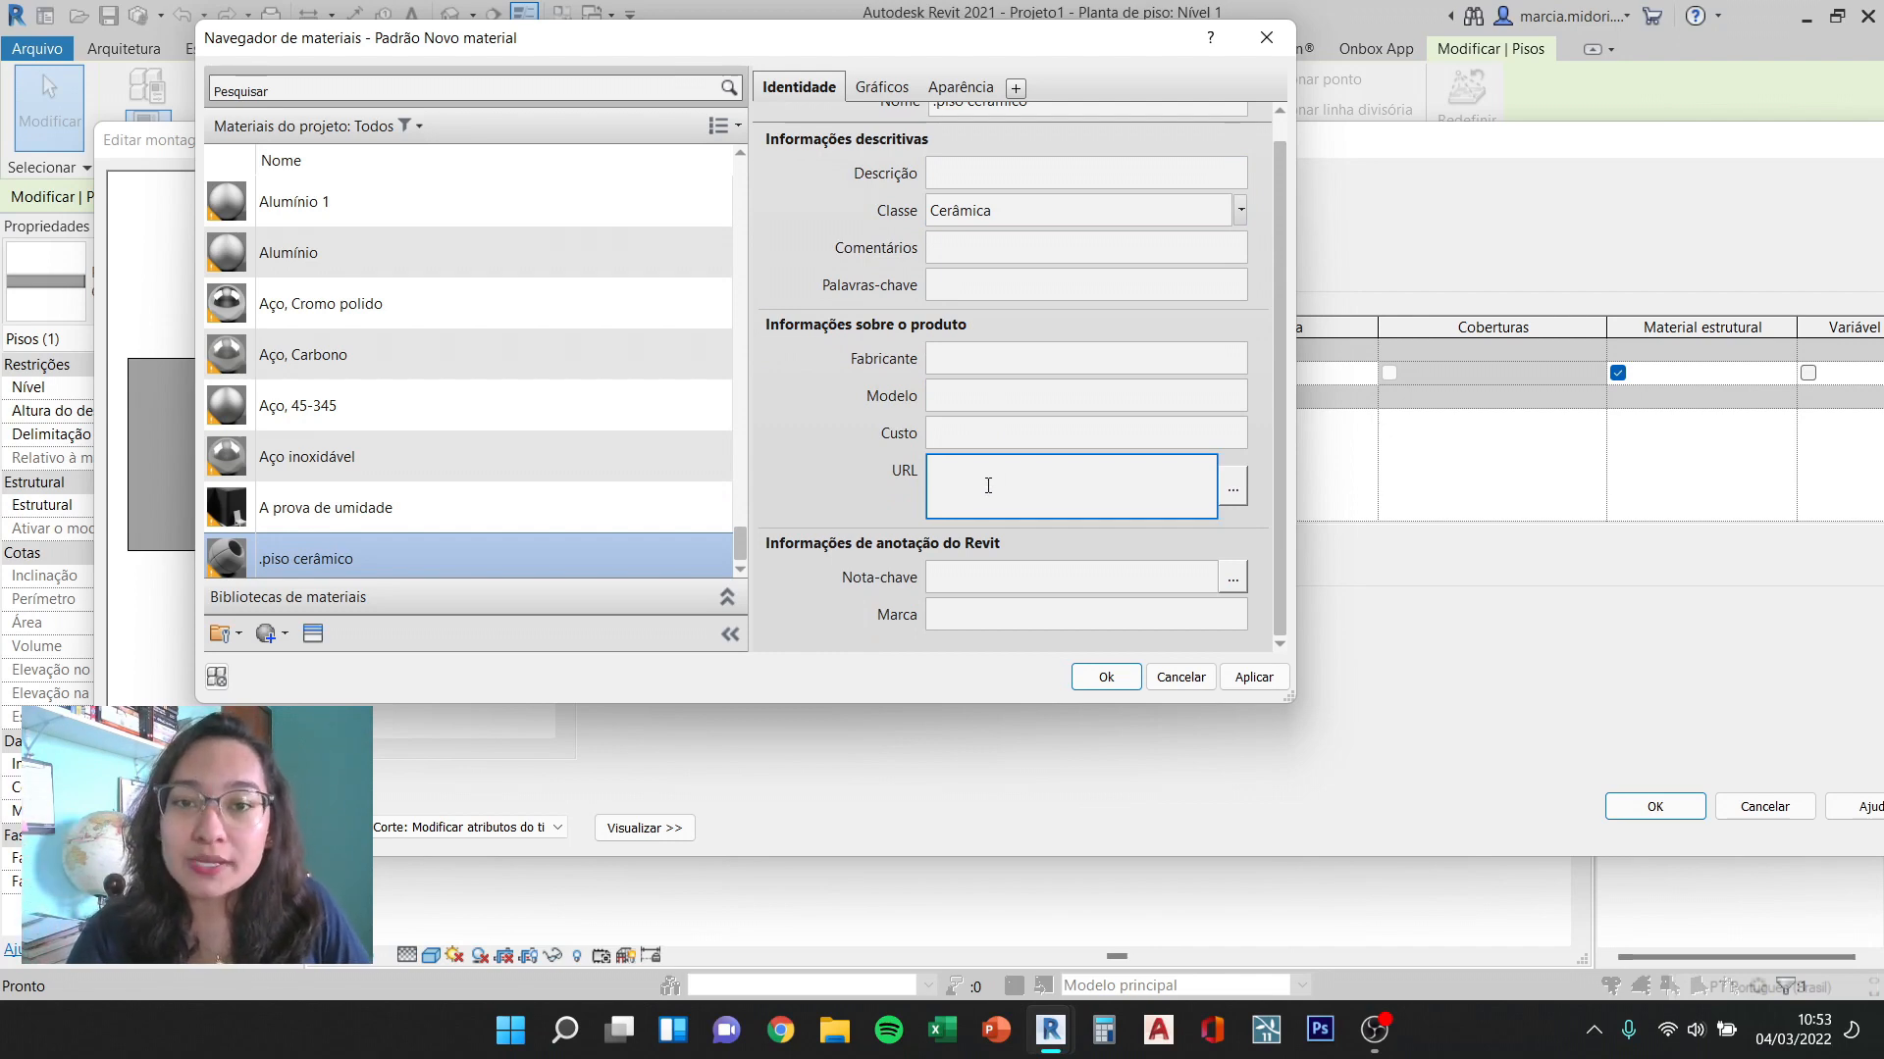
pyautogui.click(988, 428)
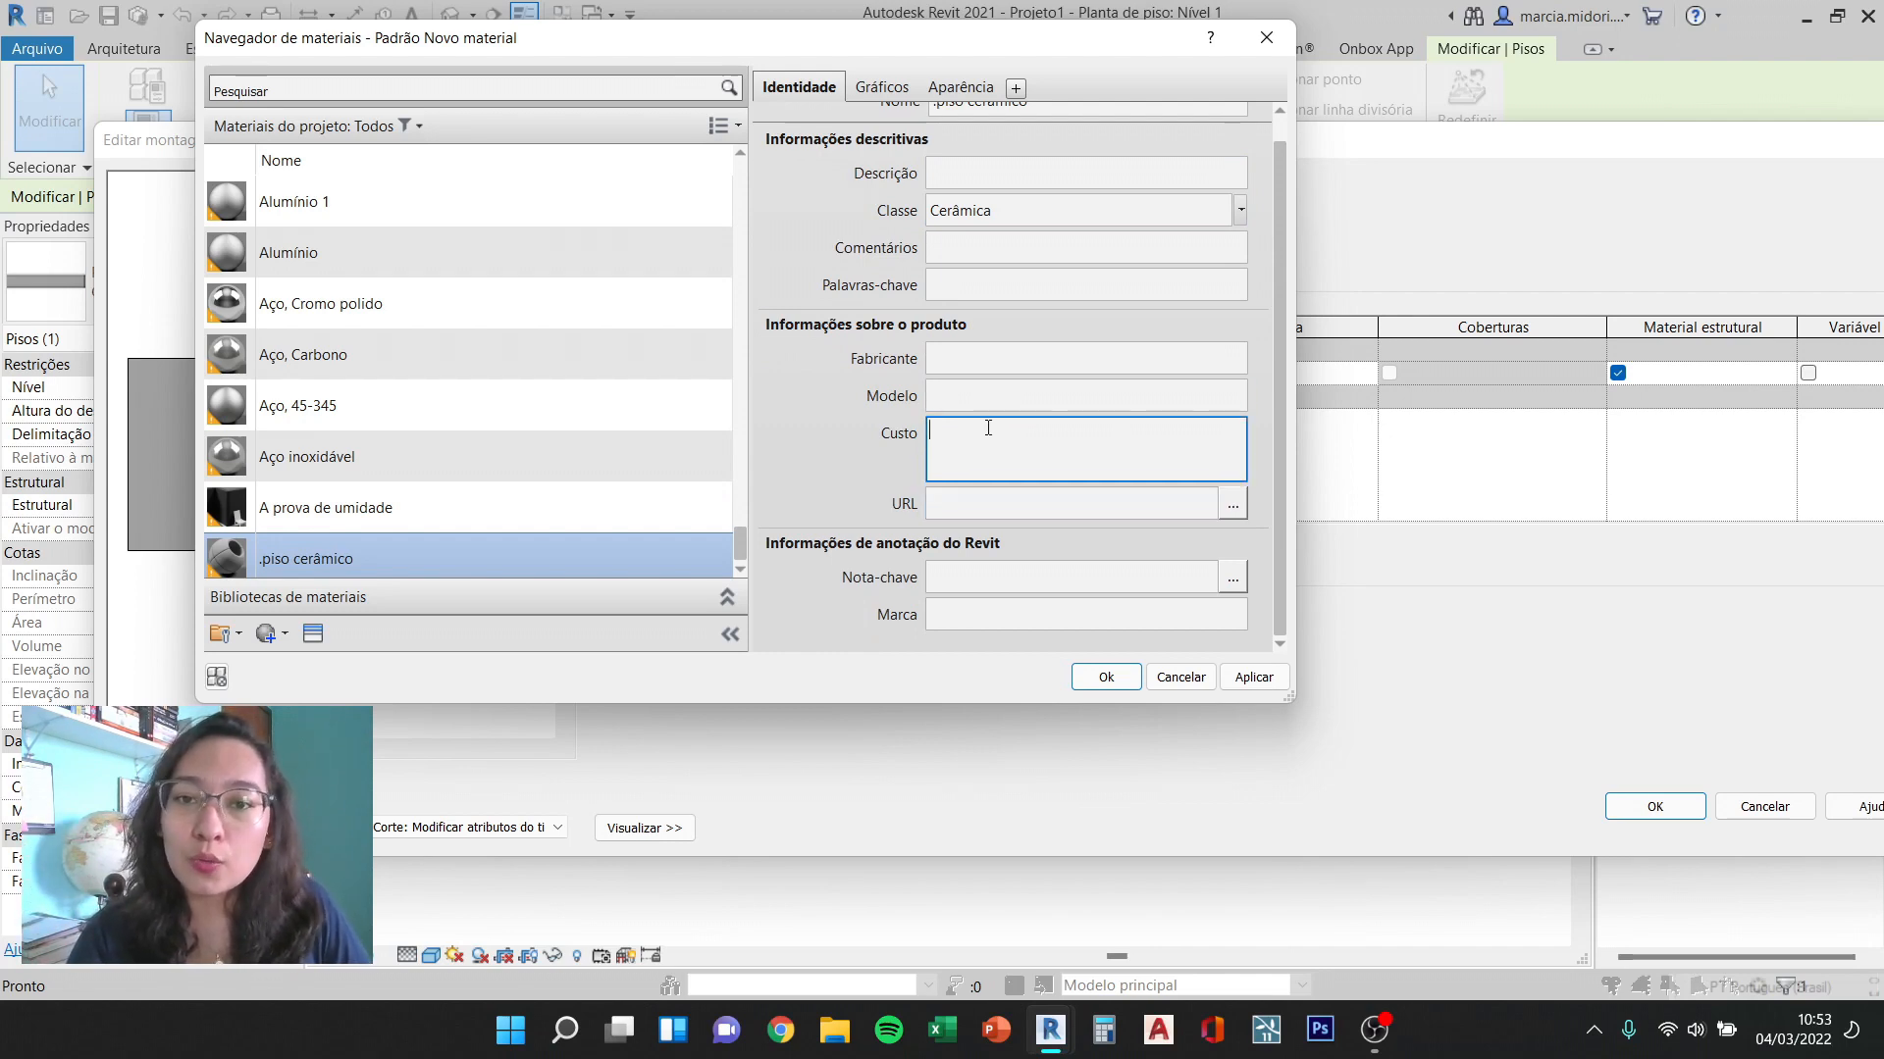
pyautogui.click(969, 355)
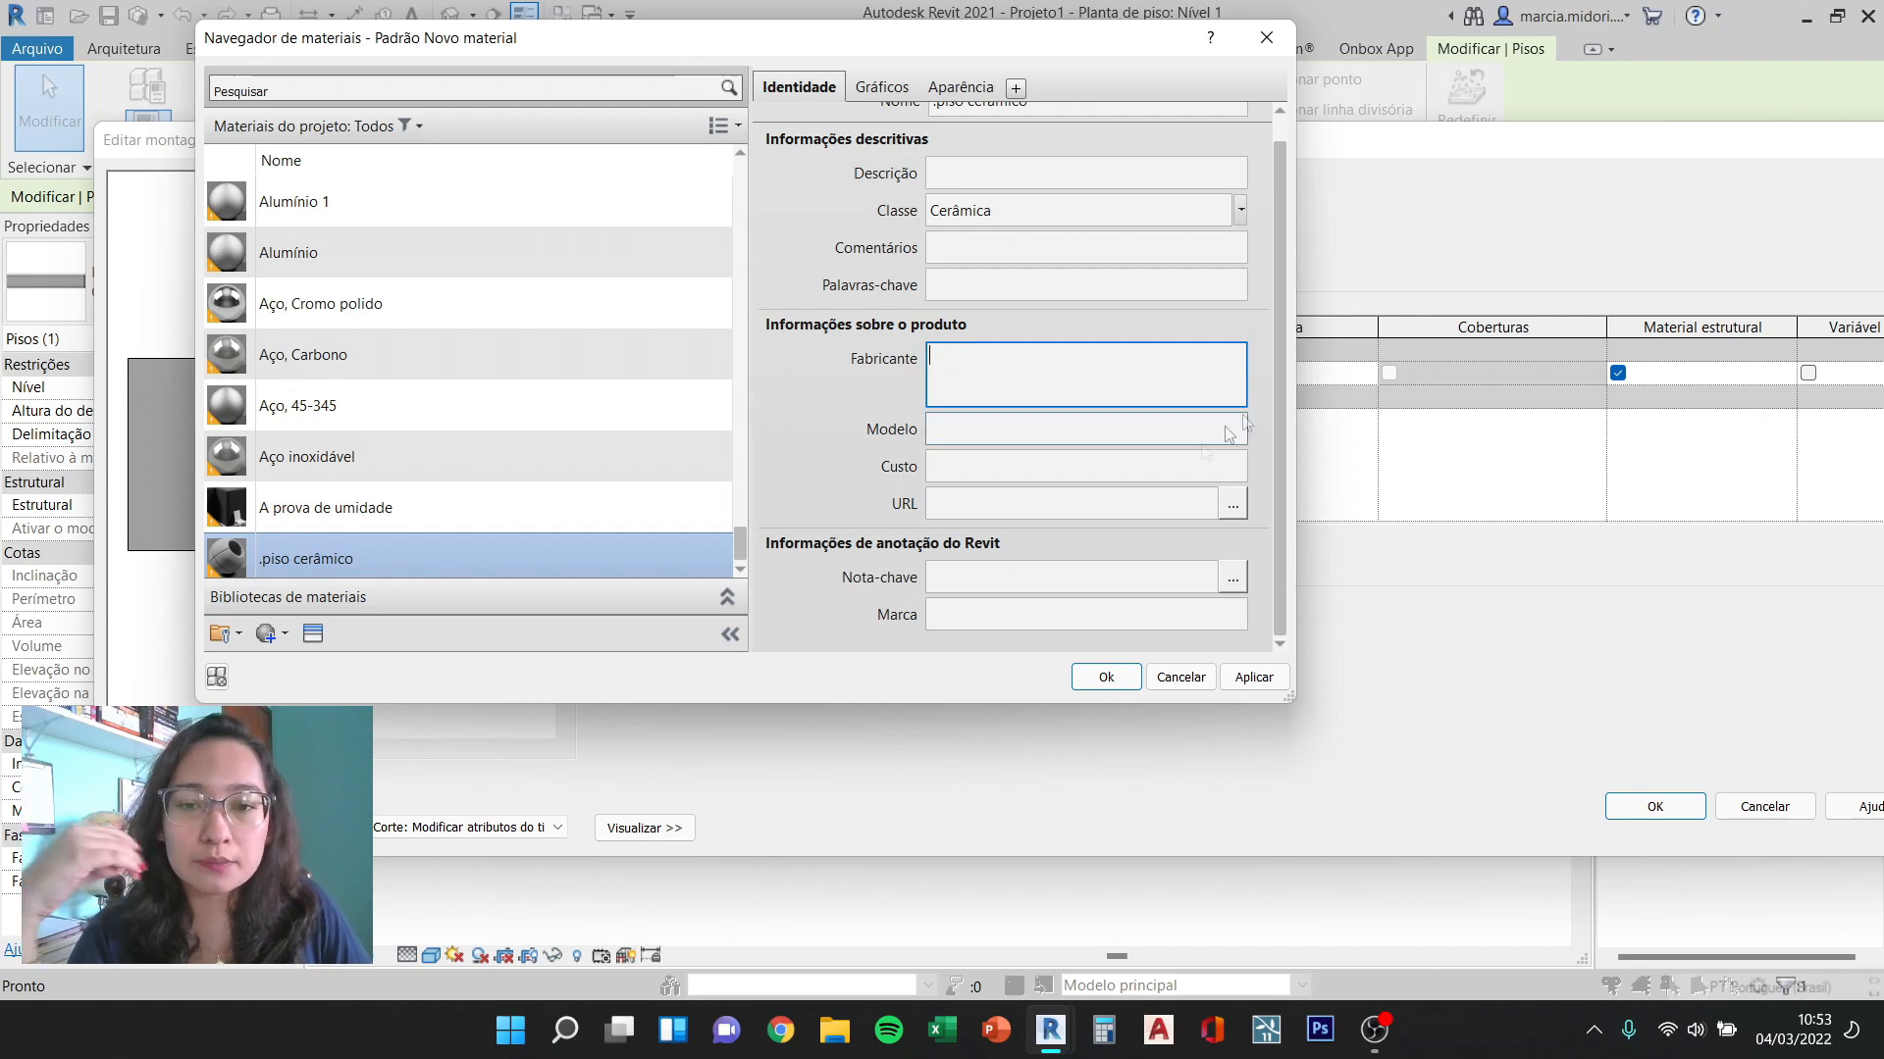
pyautogui.scroll(1, 1122, 368)
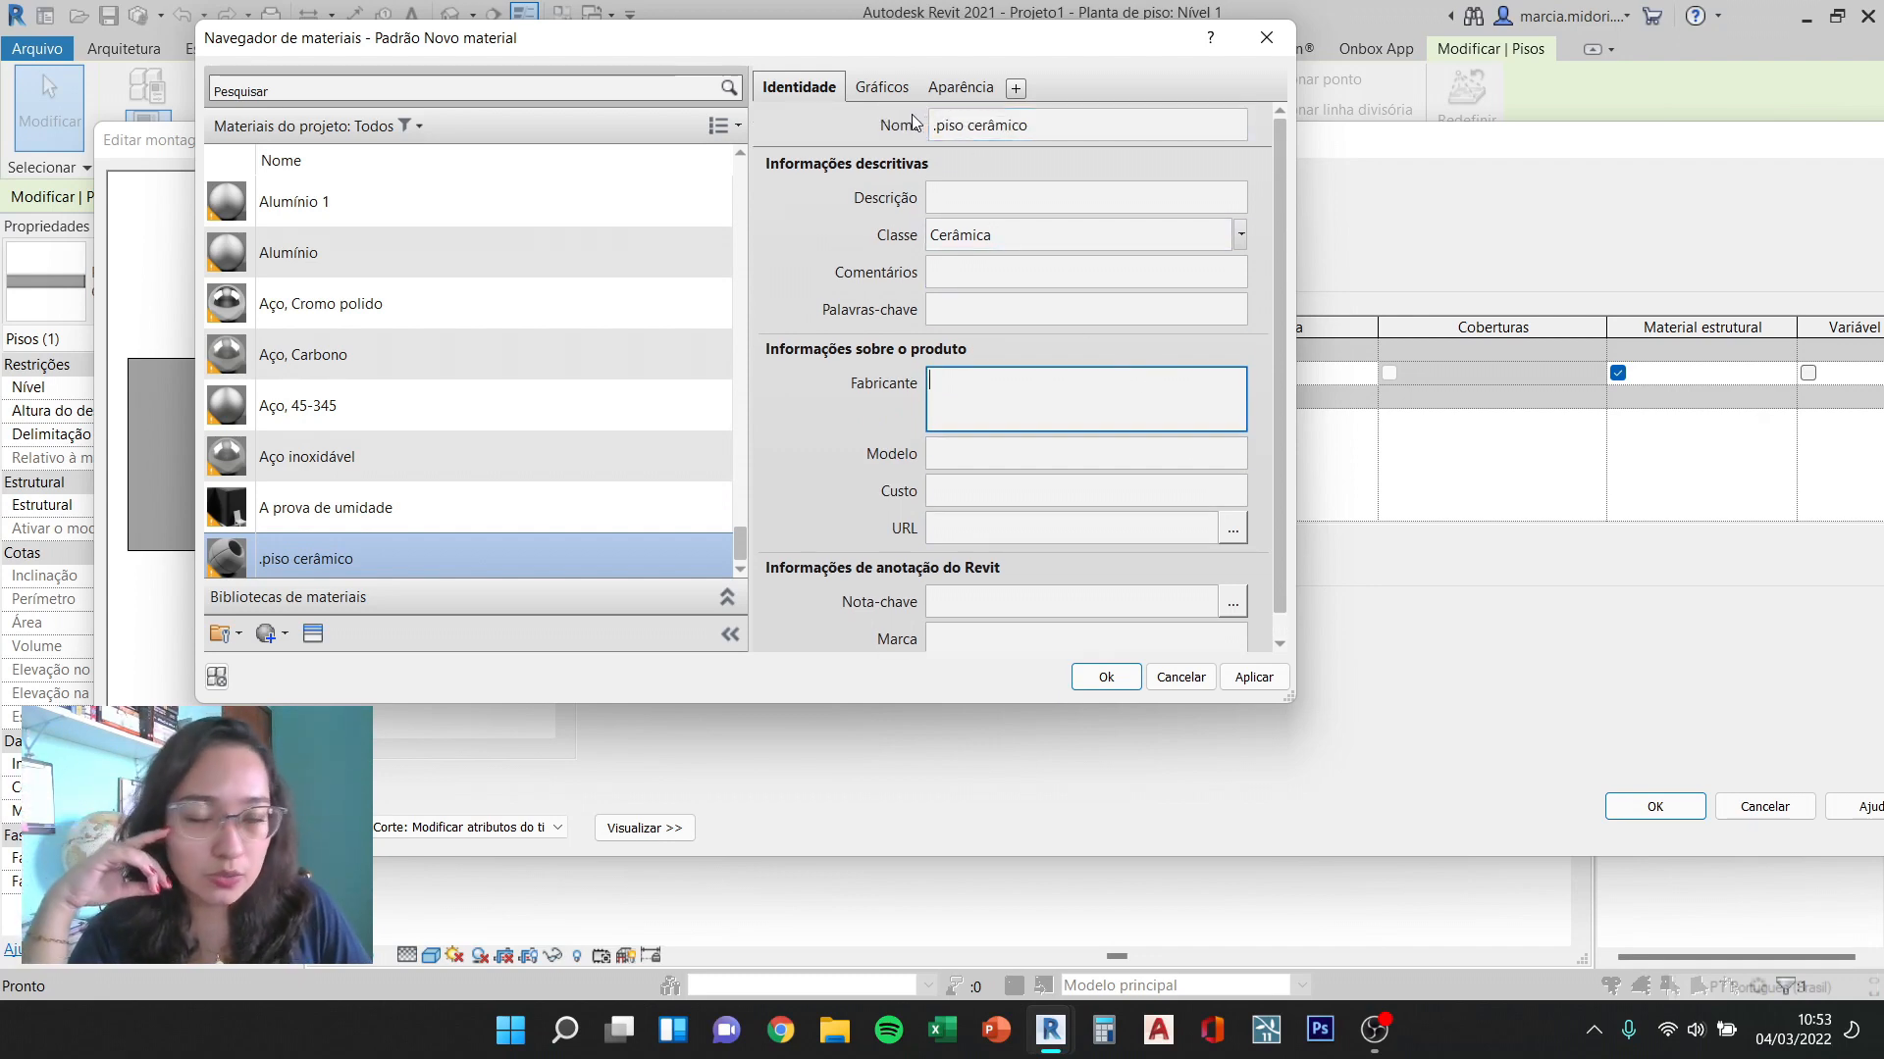
pyautogui.click(889, 91)
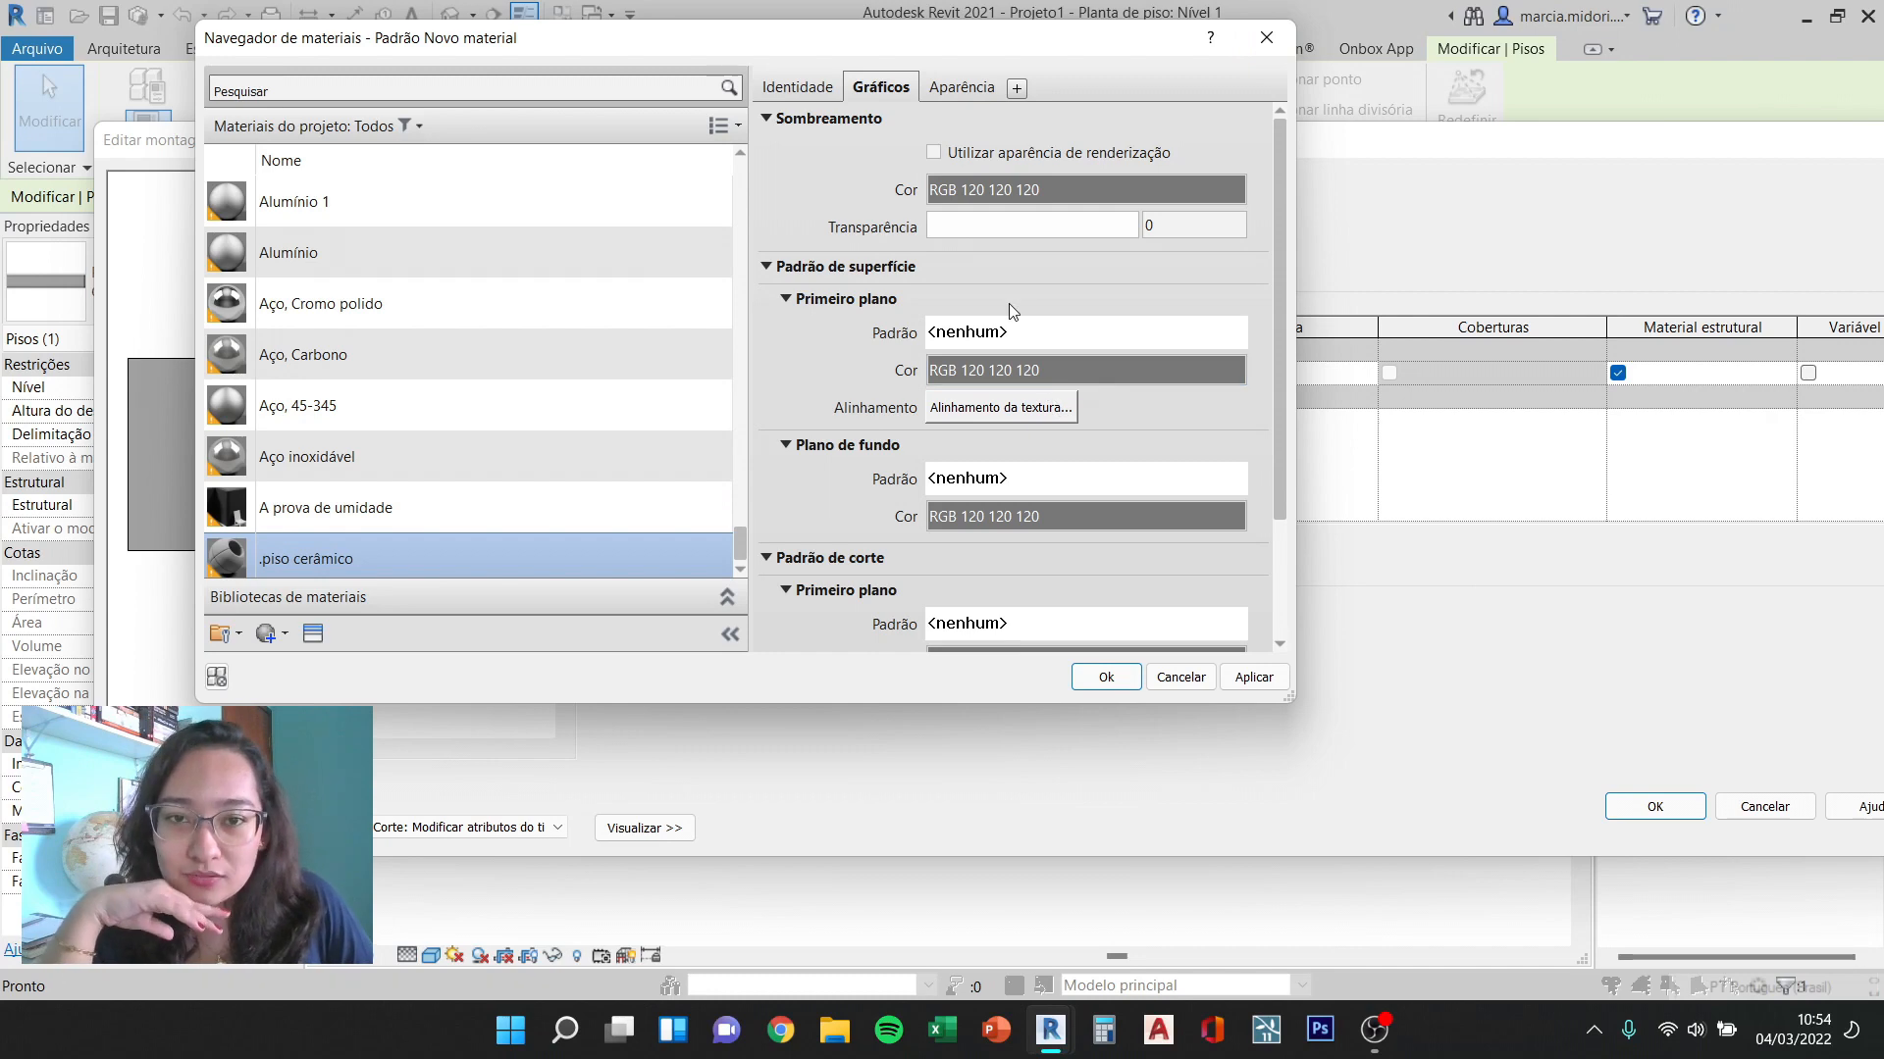
pyautogui.scroll(-1, 731, 441)
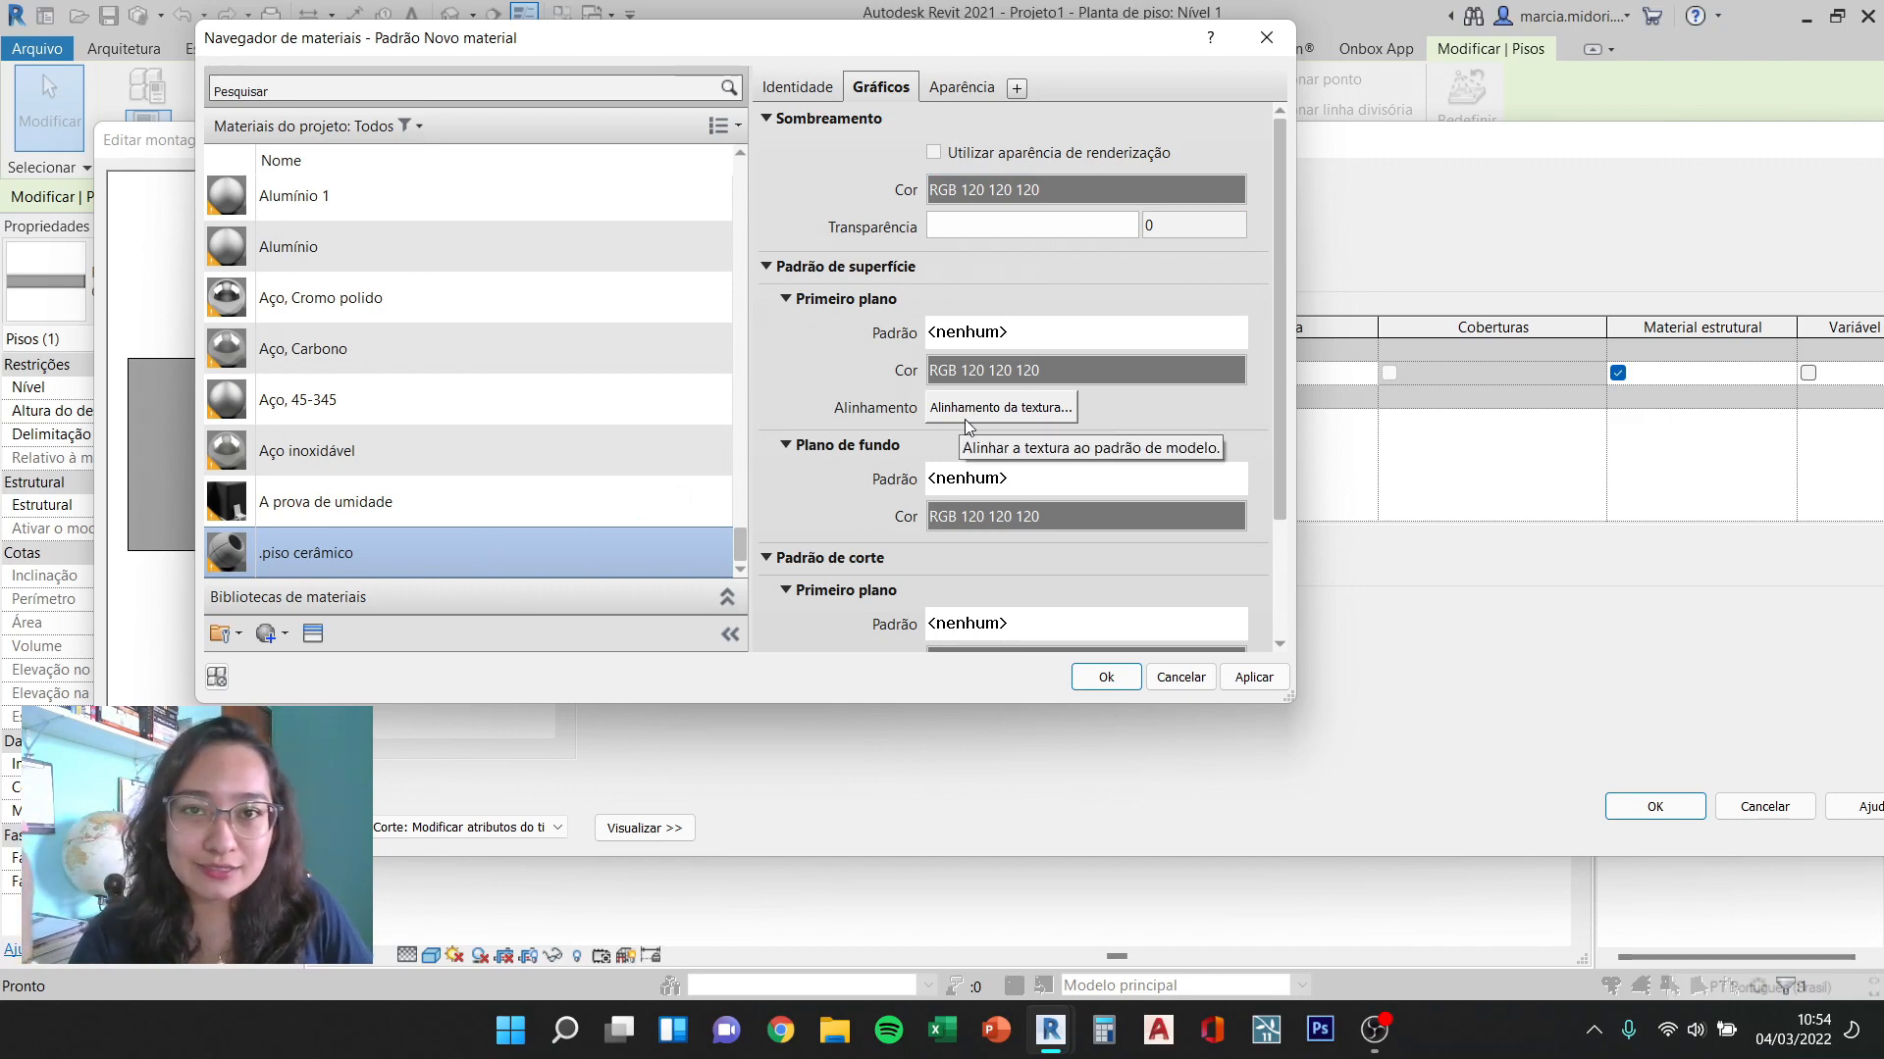
pyautogui.scroll(-2, 983, 374)
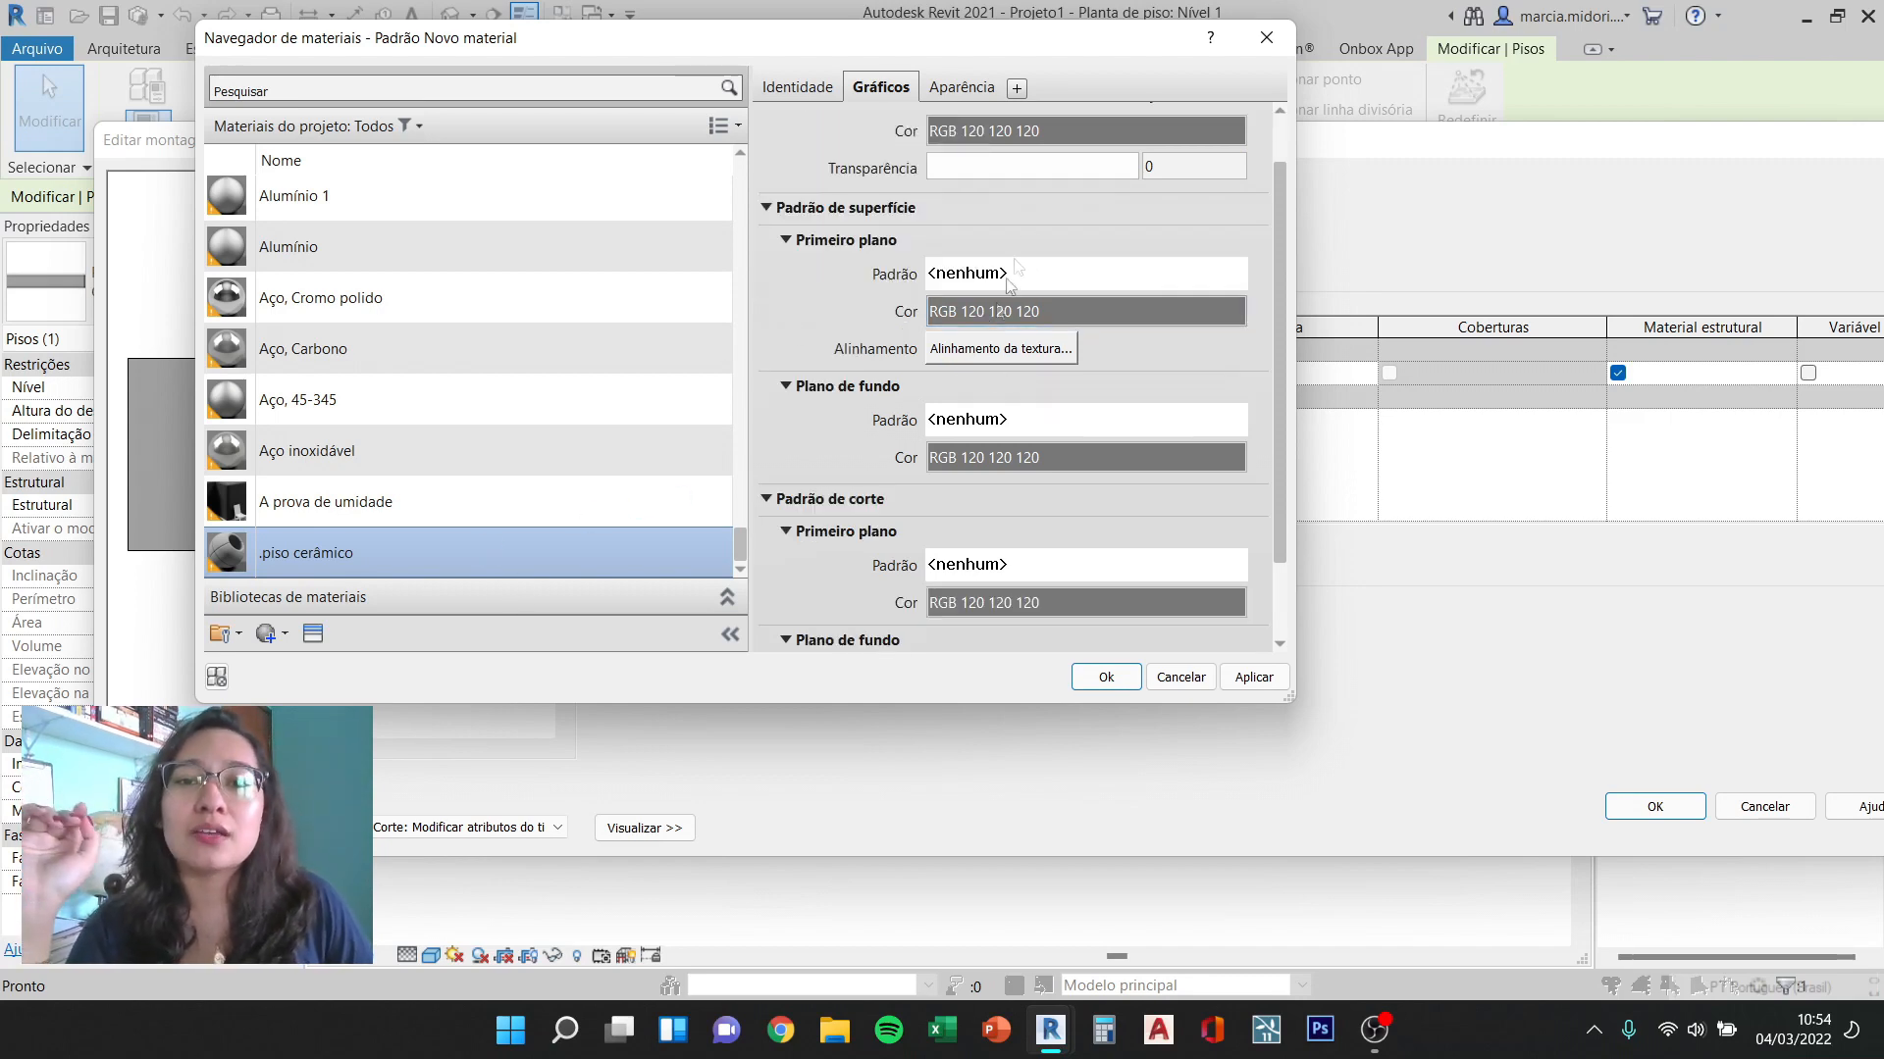
pyautogui.click(960, 87)
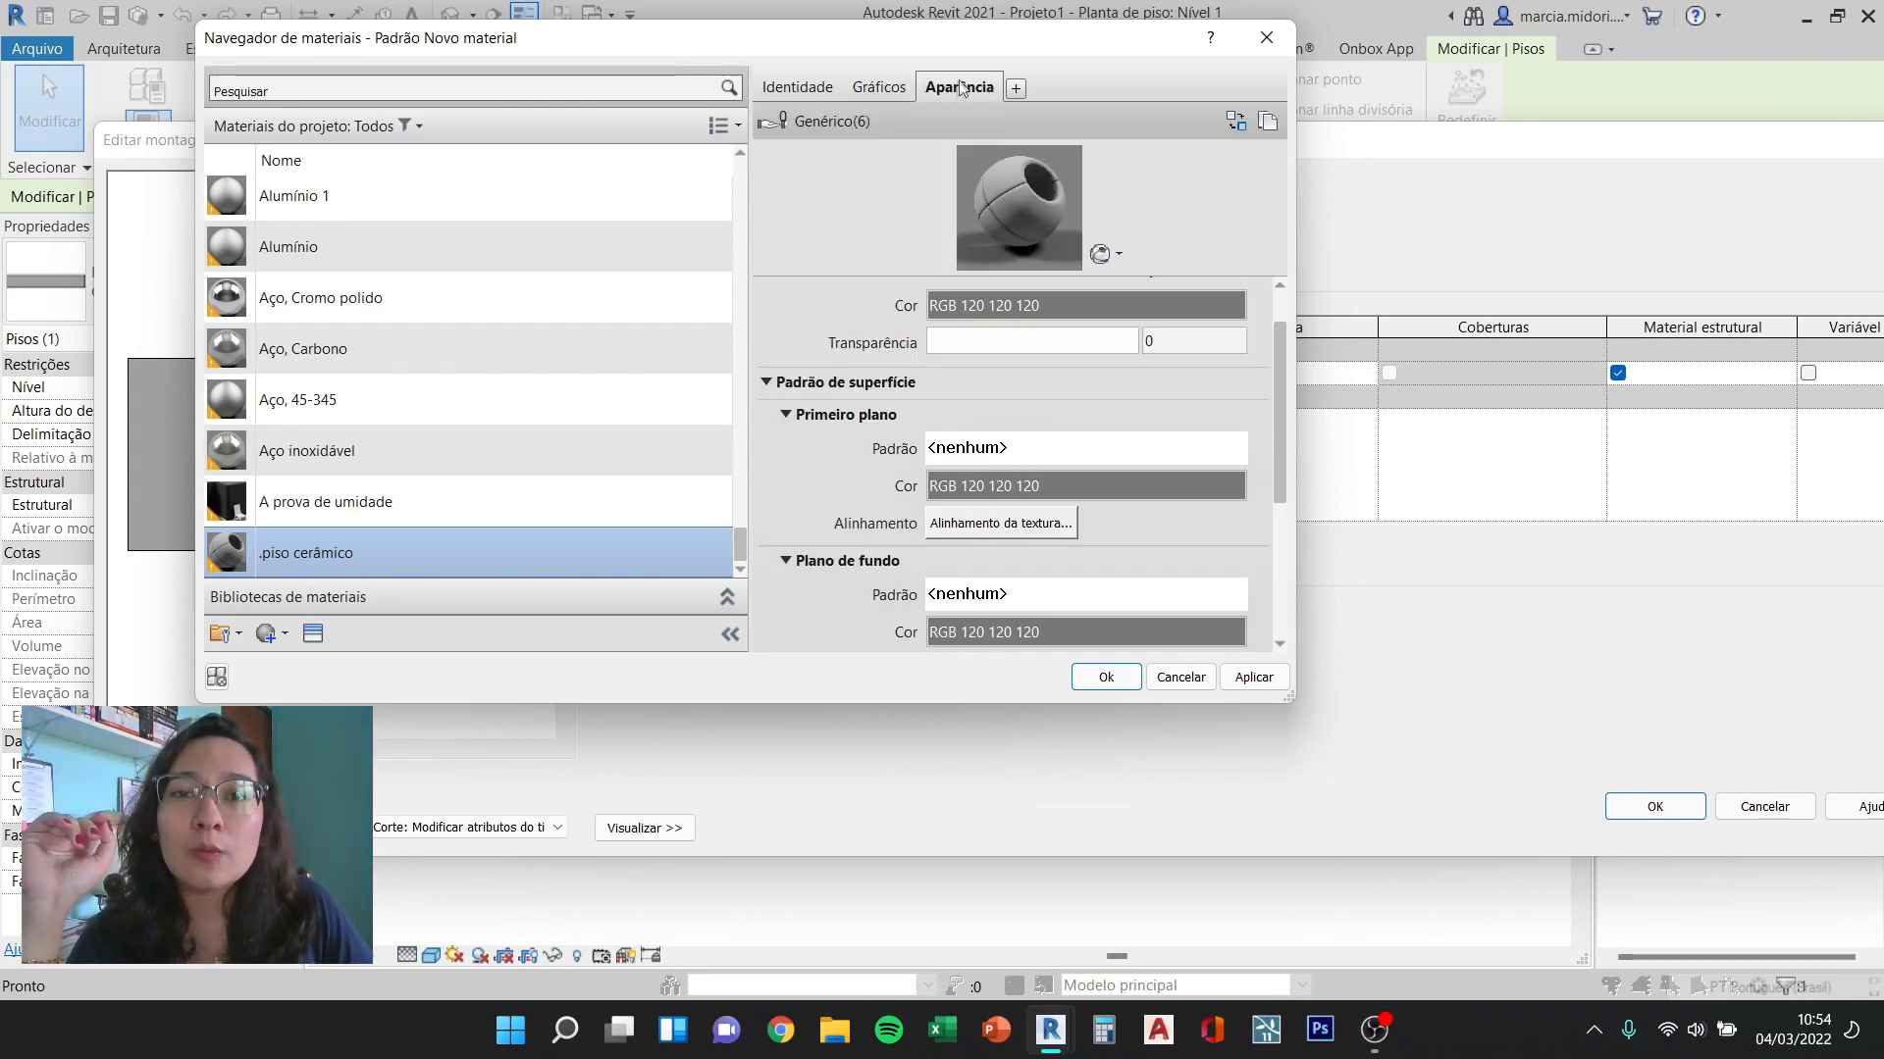
pyautogui.click(875, 84)
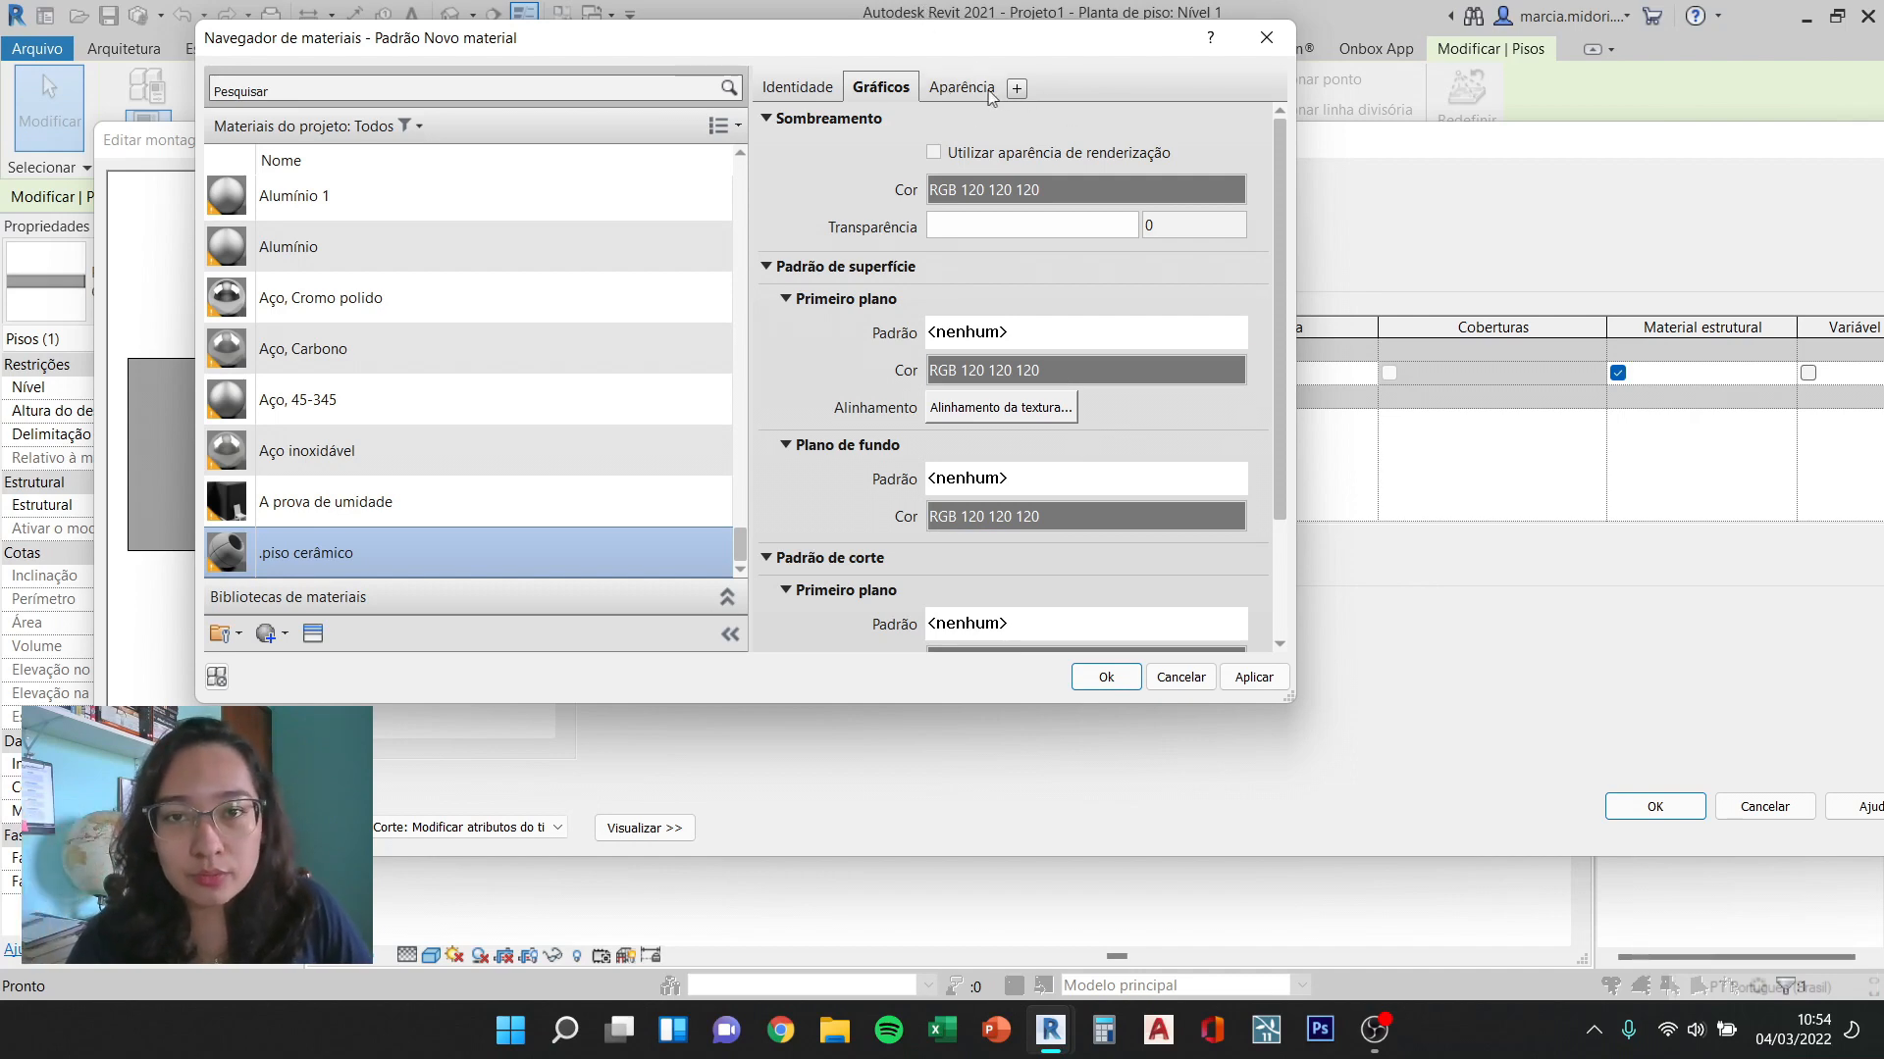
# Step: Start replacing the material's Genérico(6) appearance asset and search the asset library for cerâmica
pyautogui.click(959, 91)
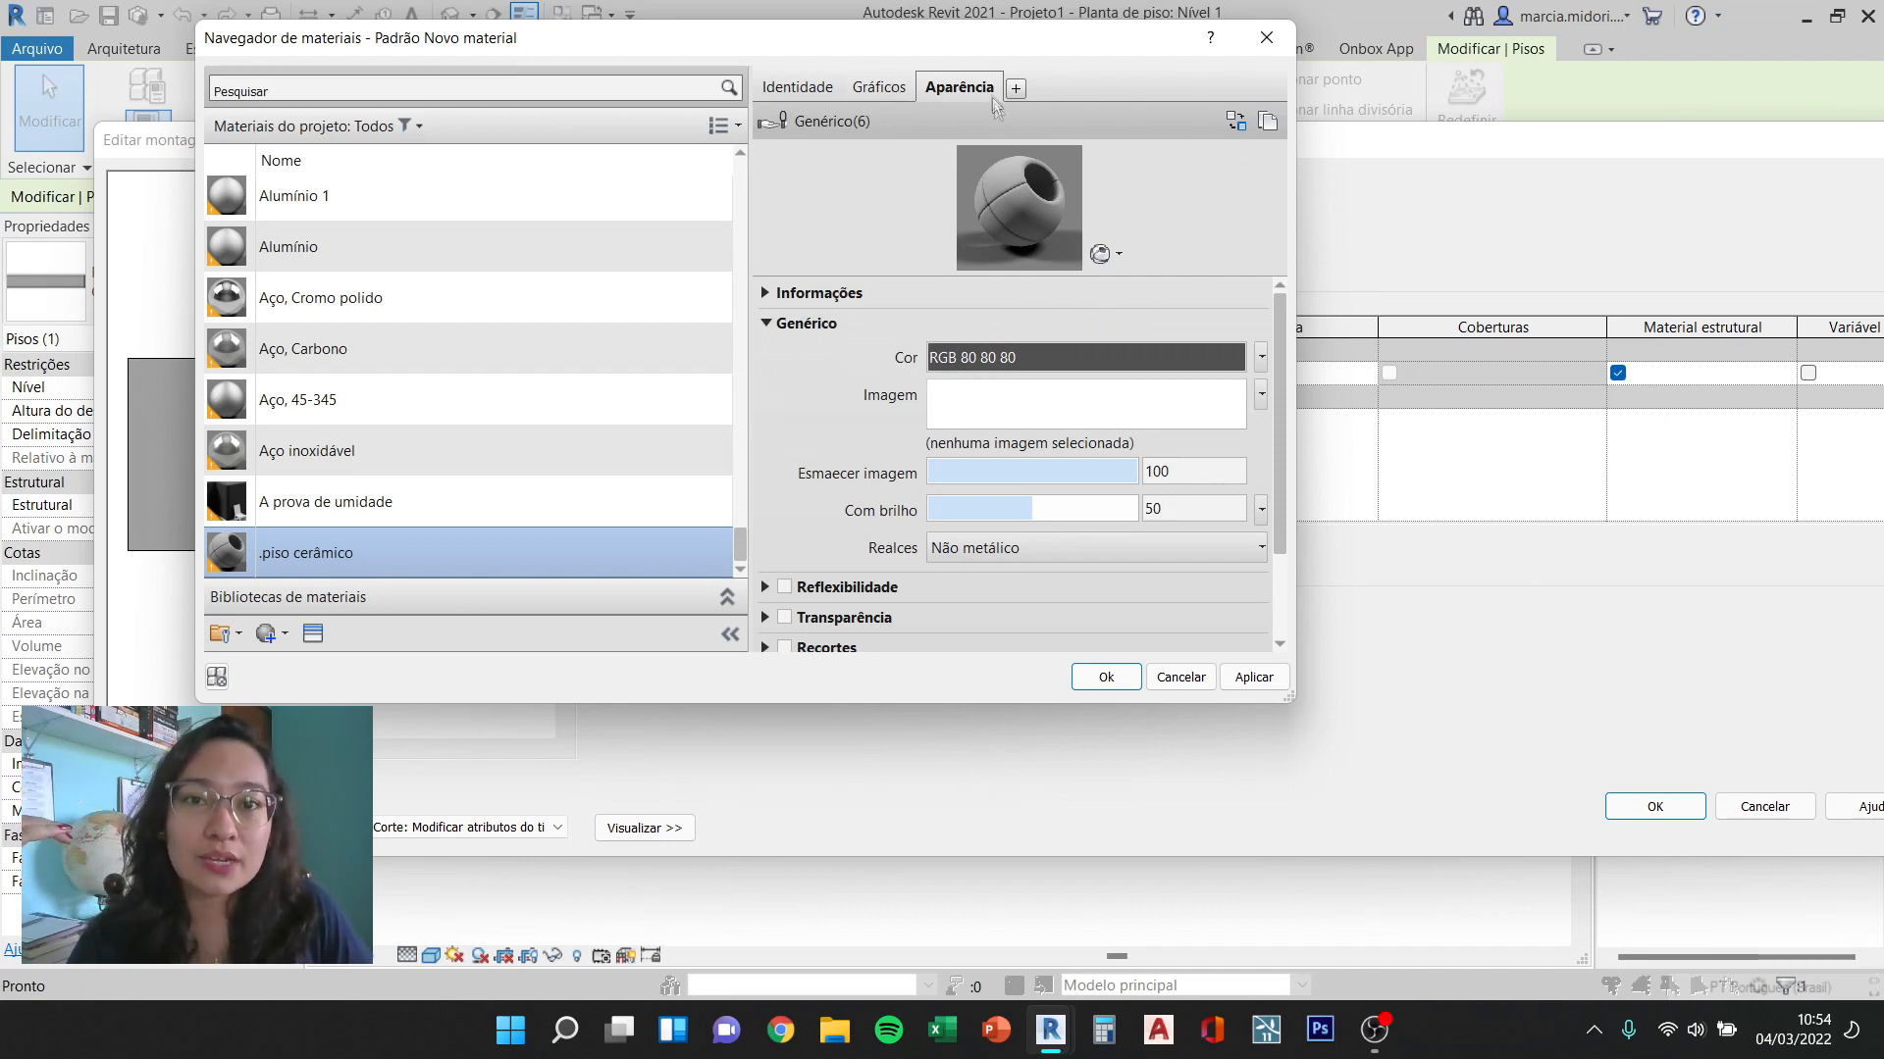
pyautogui.click(1225, 124)
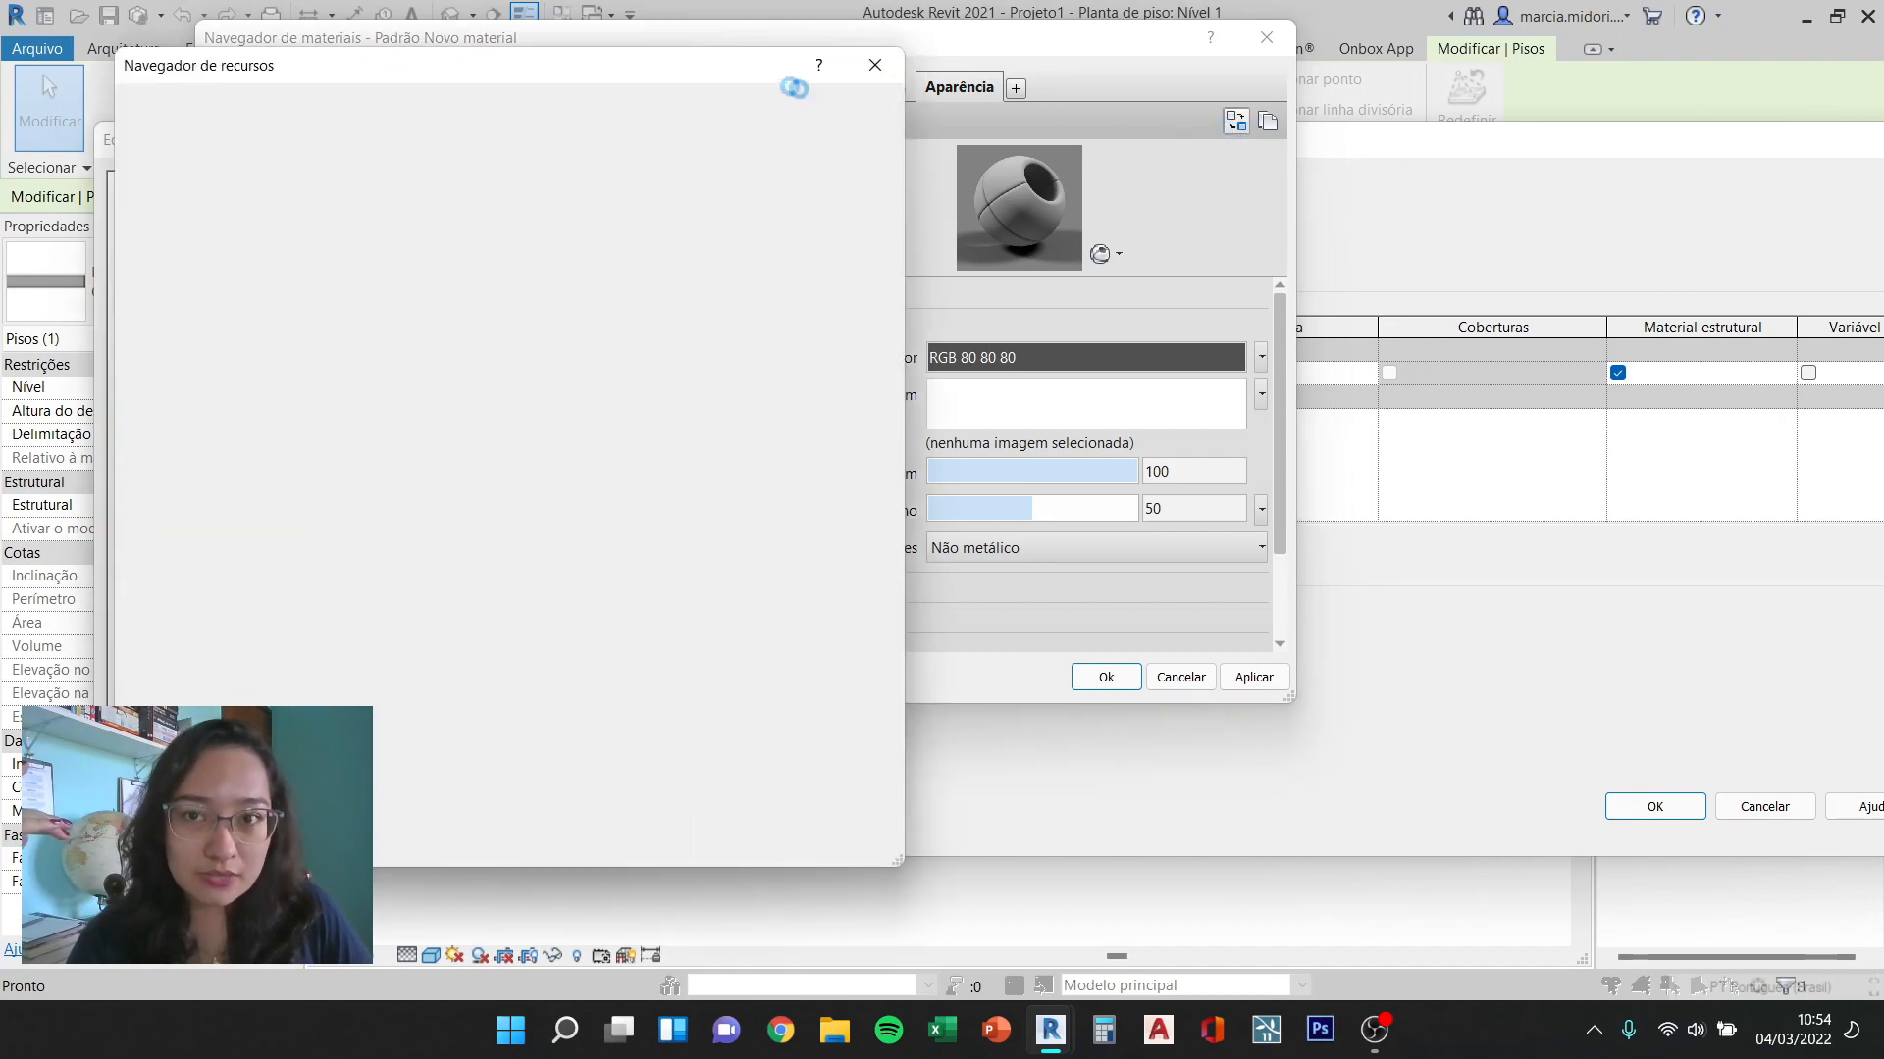
pyautogui.moveTo(712, 73); pyautogui.dragTo(1054, 74)
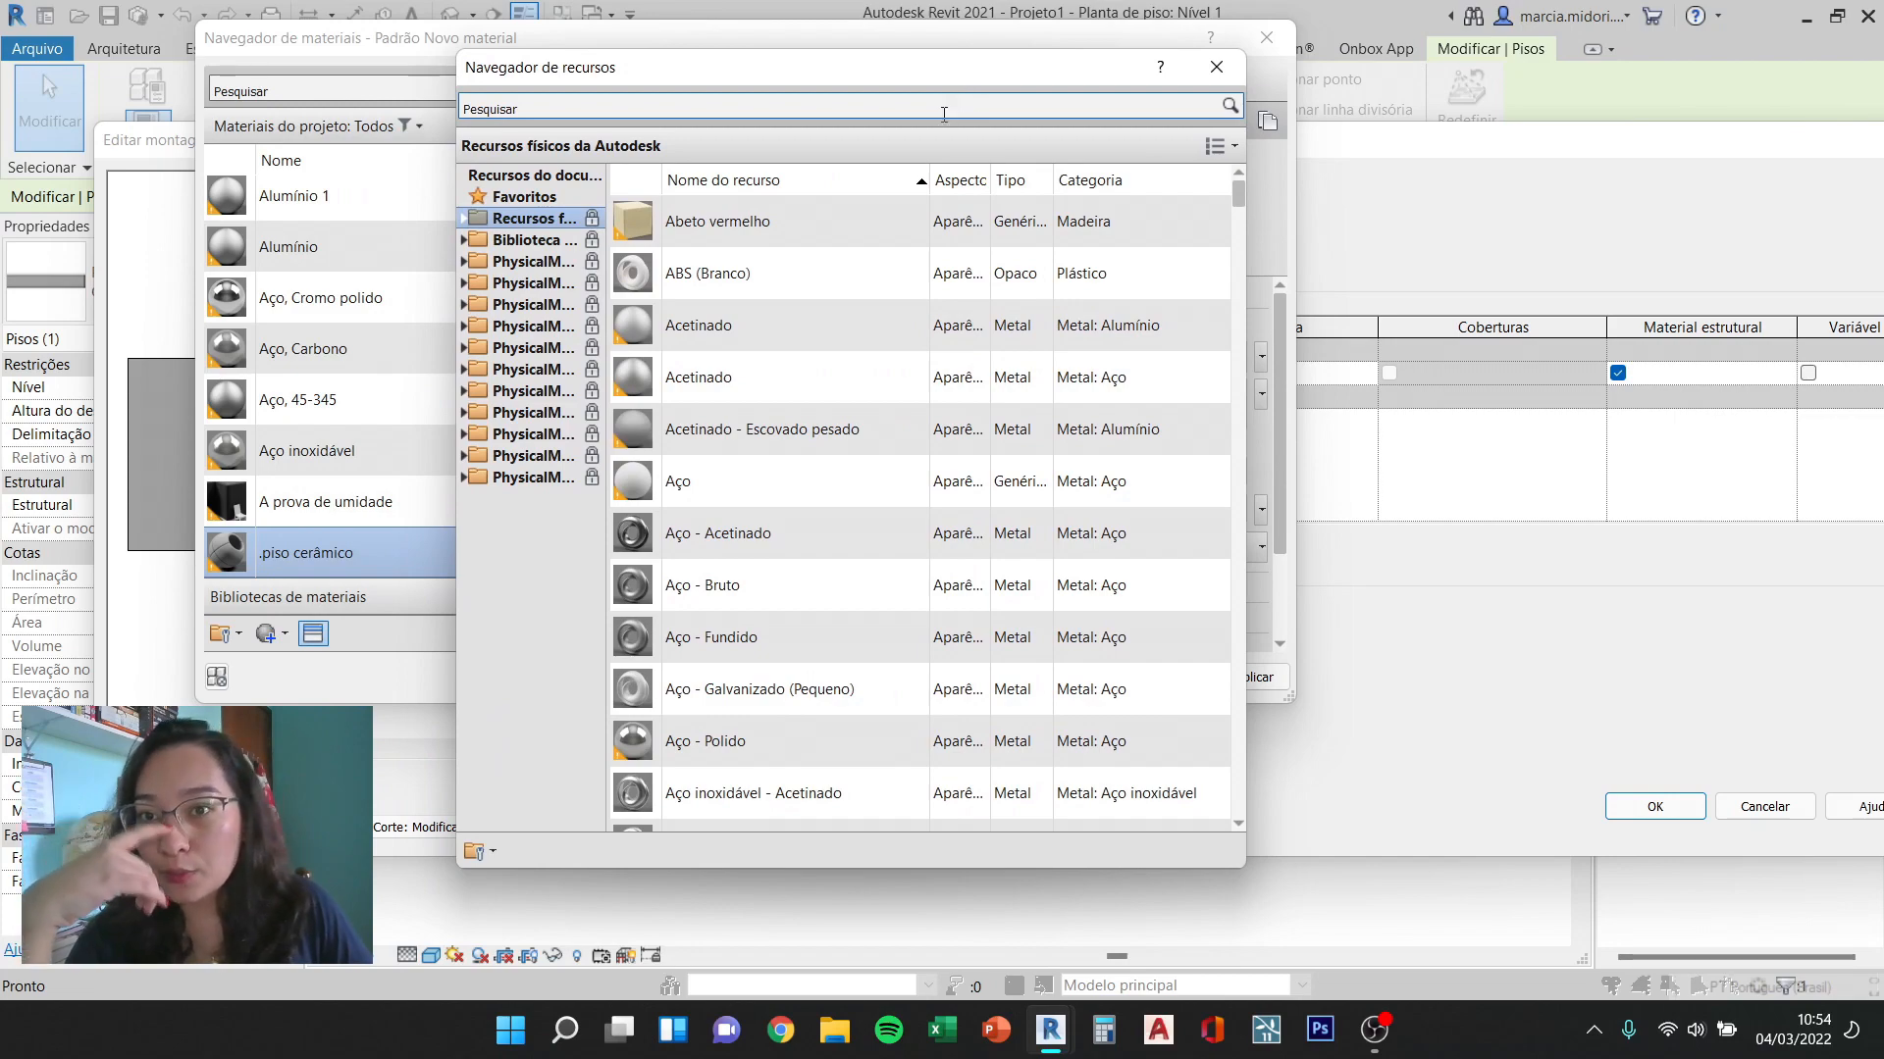
pyautogui.scroll(-10, 815, 392)
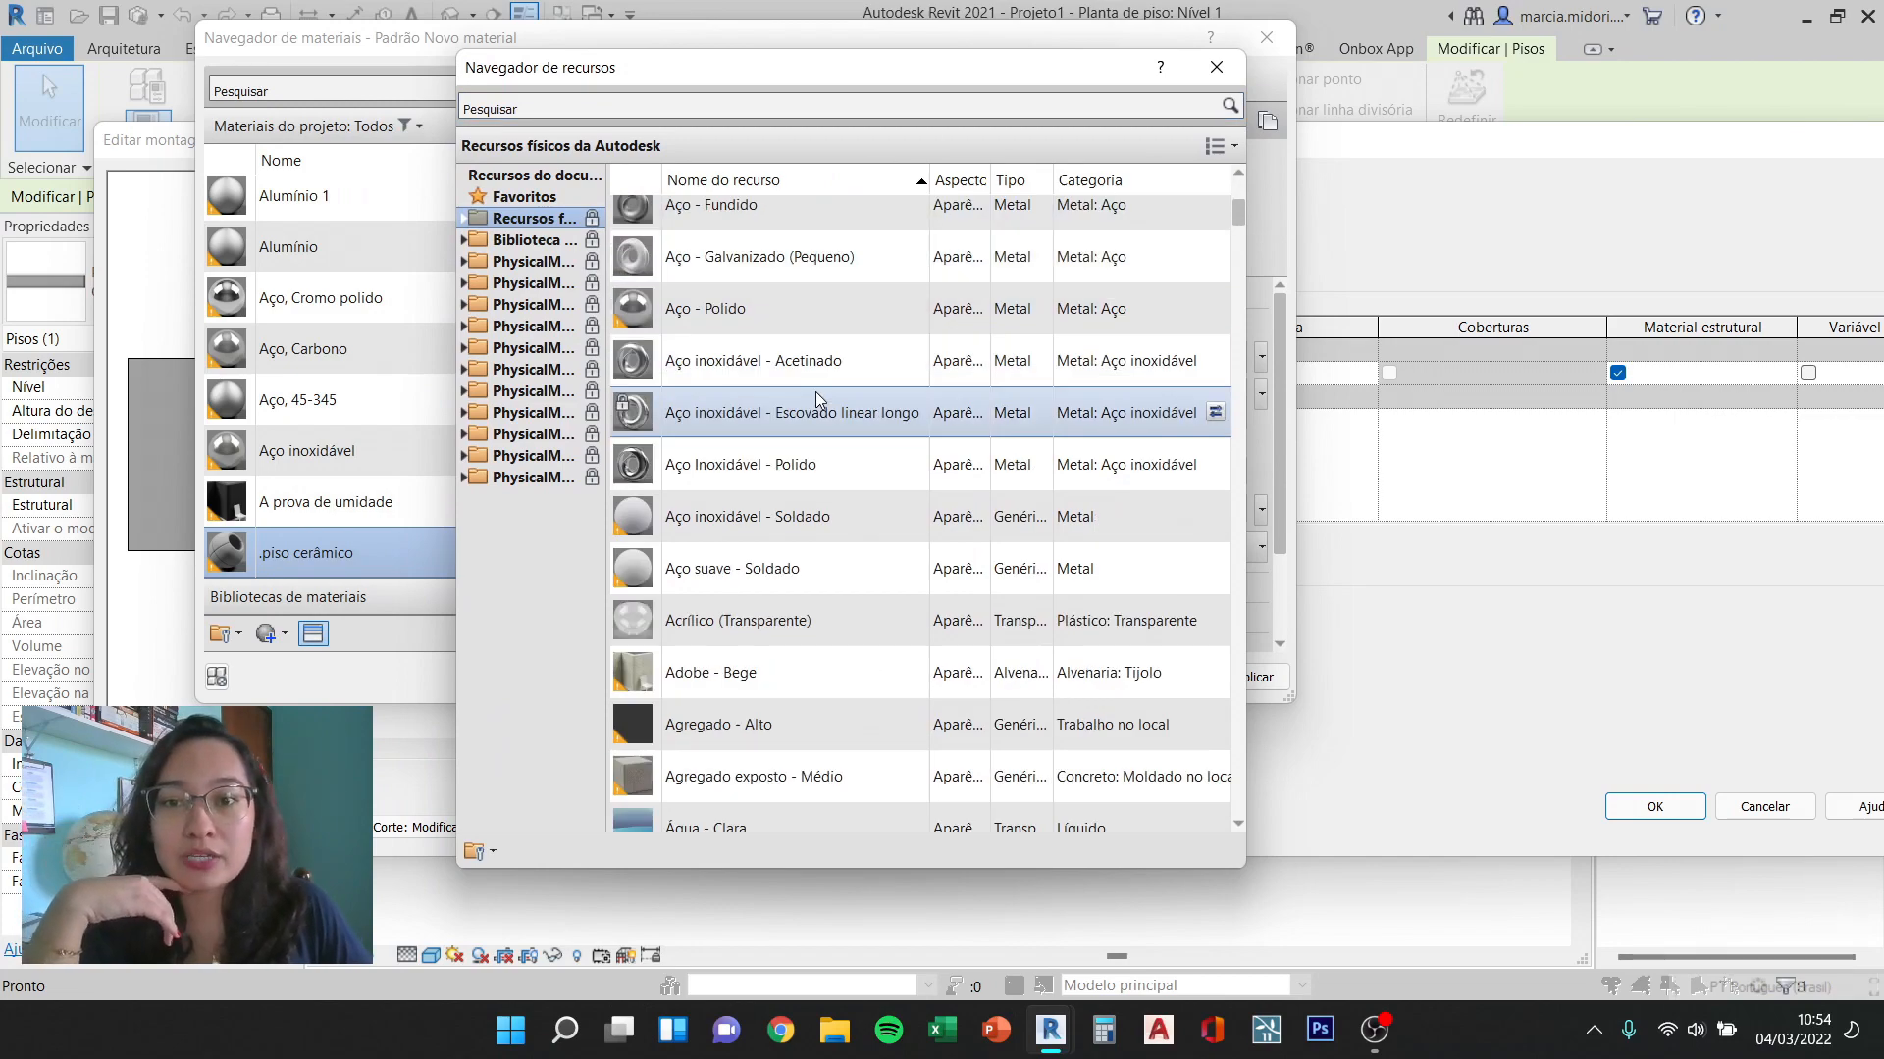
pyautogui.scroll(-8, 815, 392)
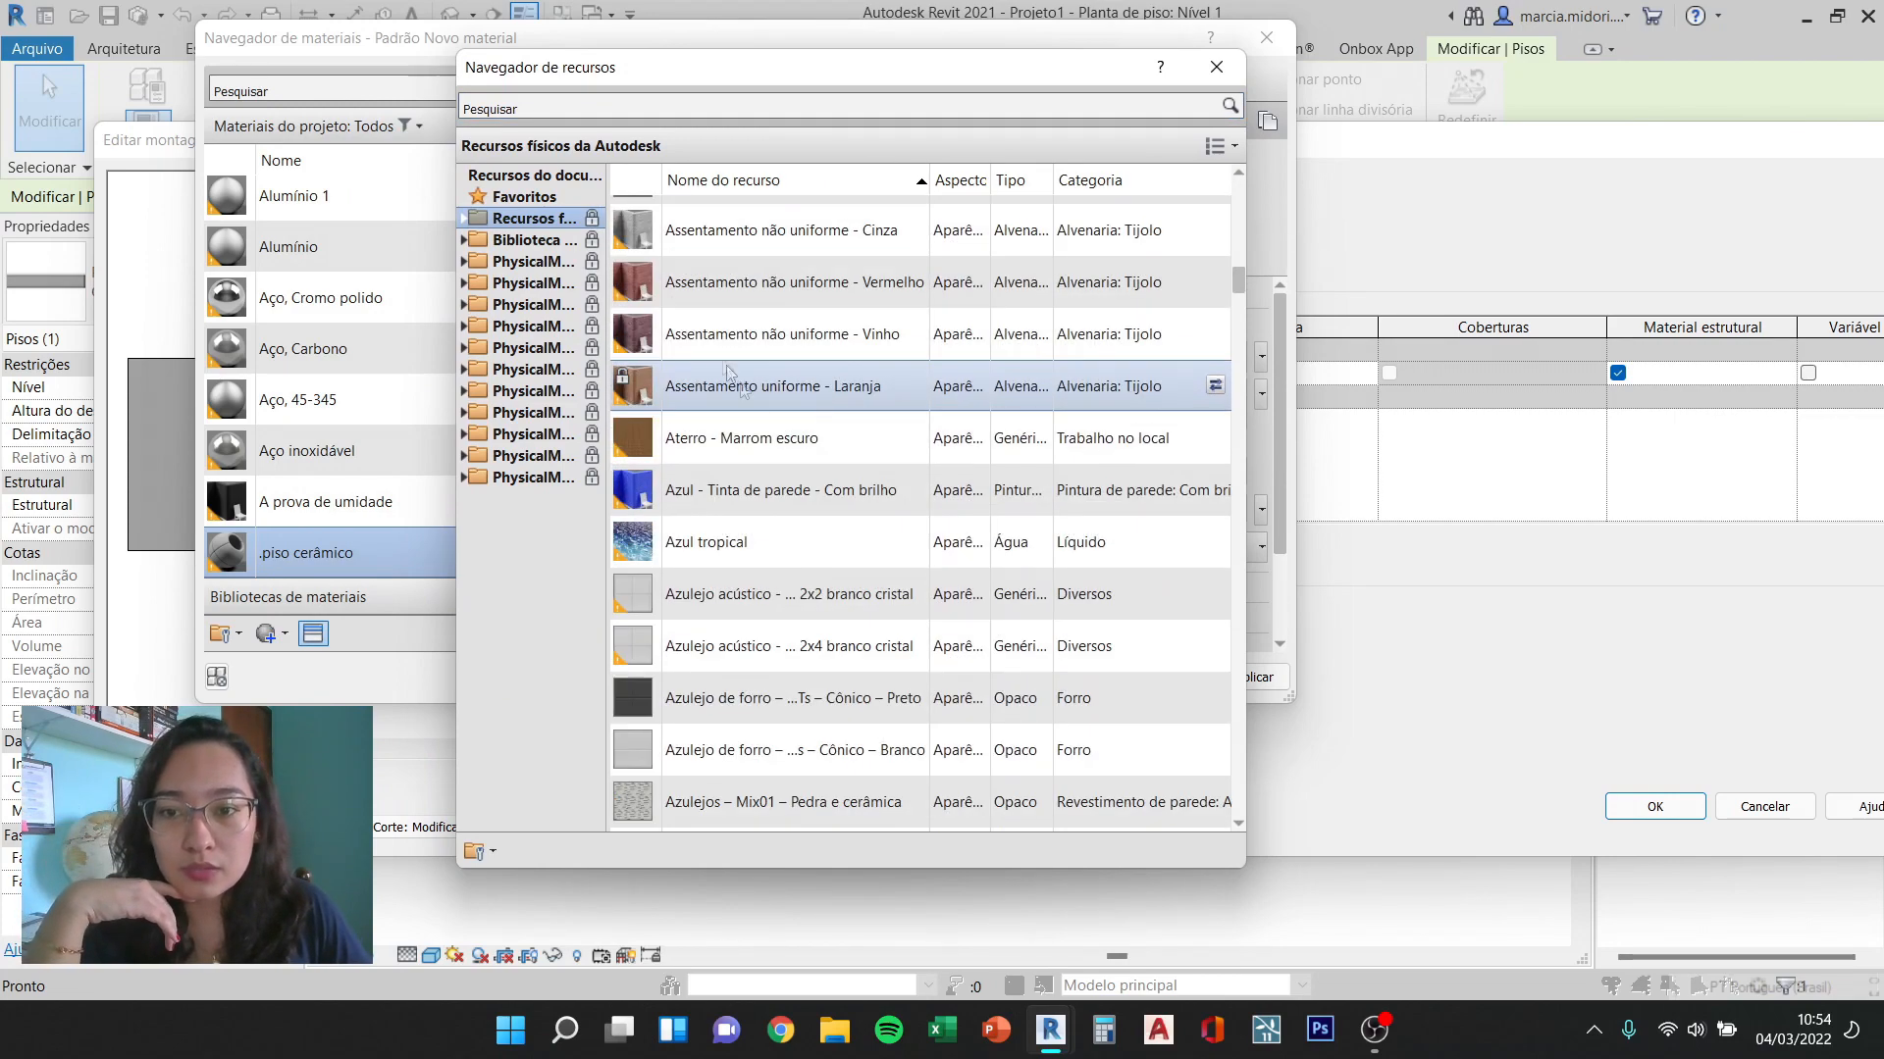
pyautogui.click(694, 110)
pyautogui.write('cerâmica')
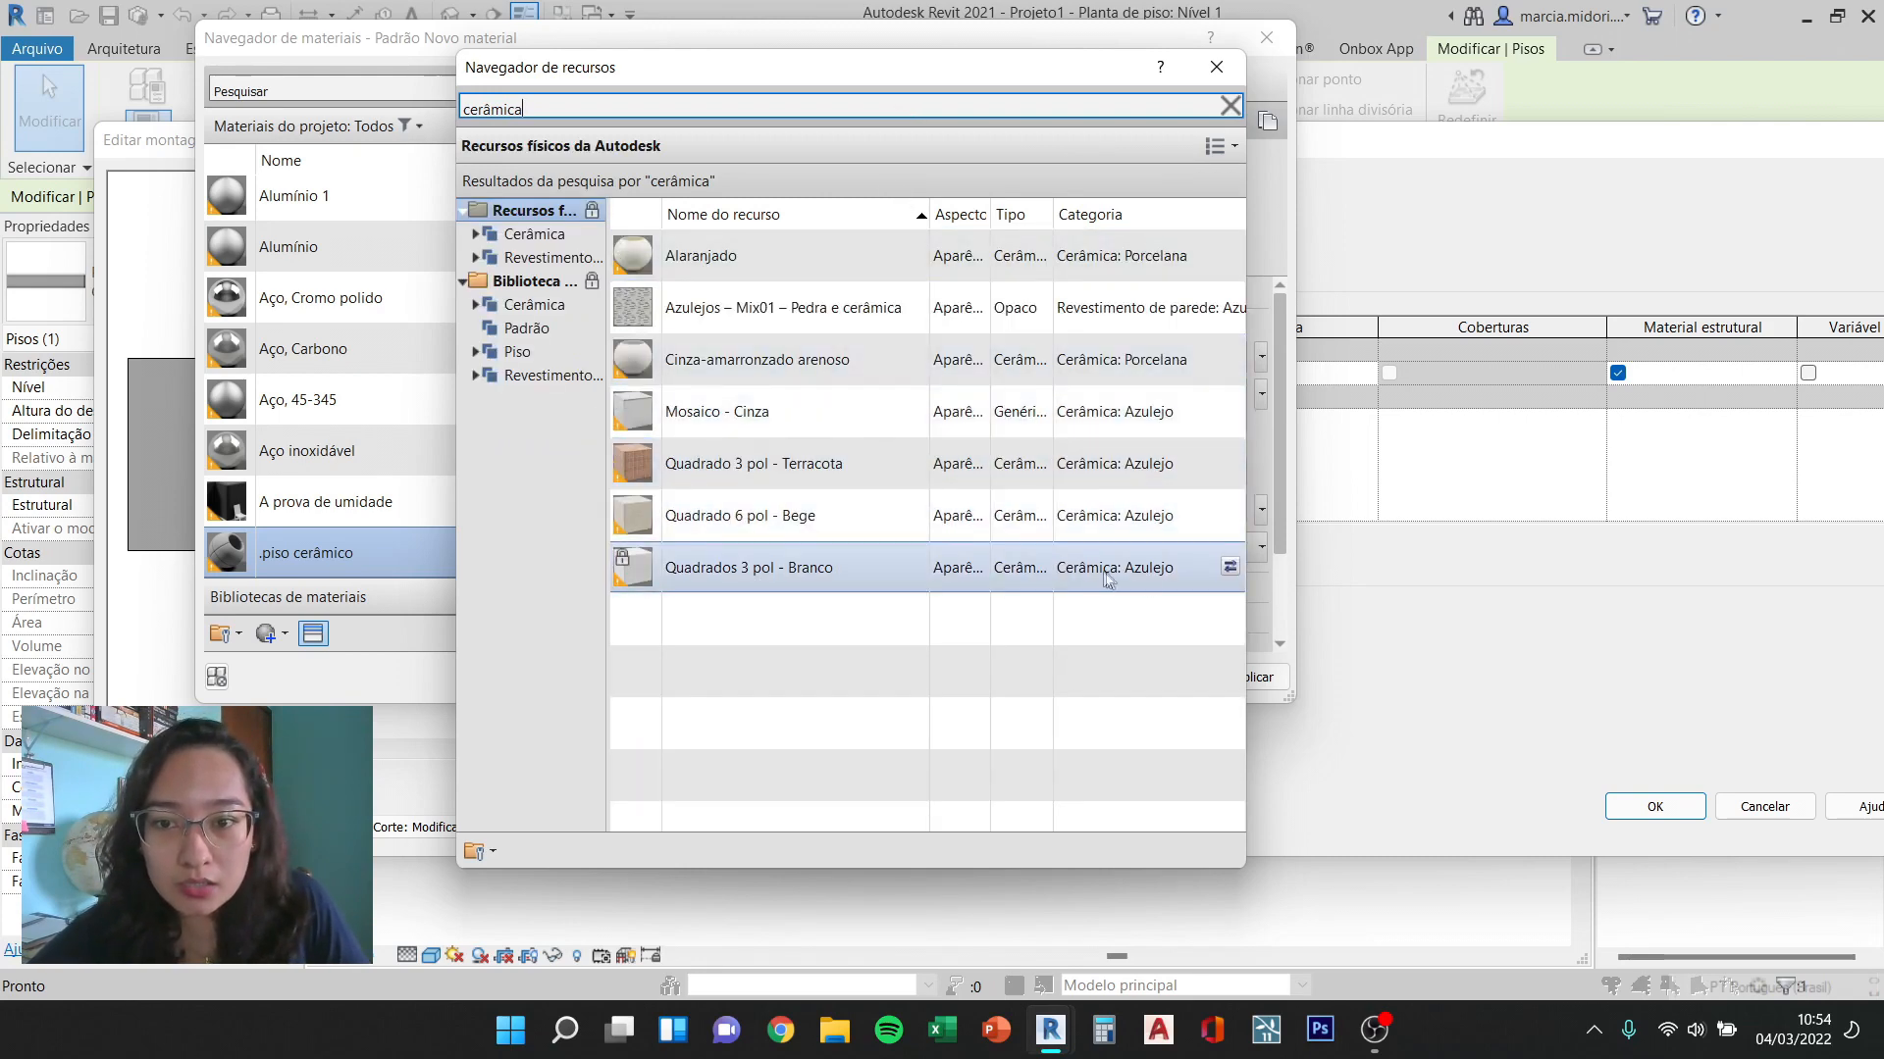
# Step: Replace the material's appearance with the Alaranjado porcelain asset and change its preview scene to a sphere
pyautogui.moveTo(855, 87); pyautogui.dragTo(456, 79)
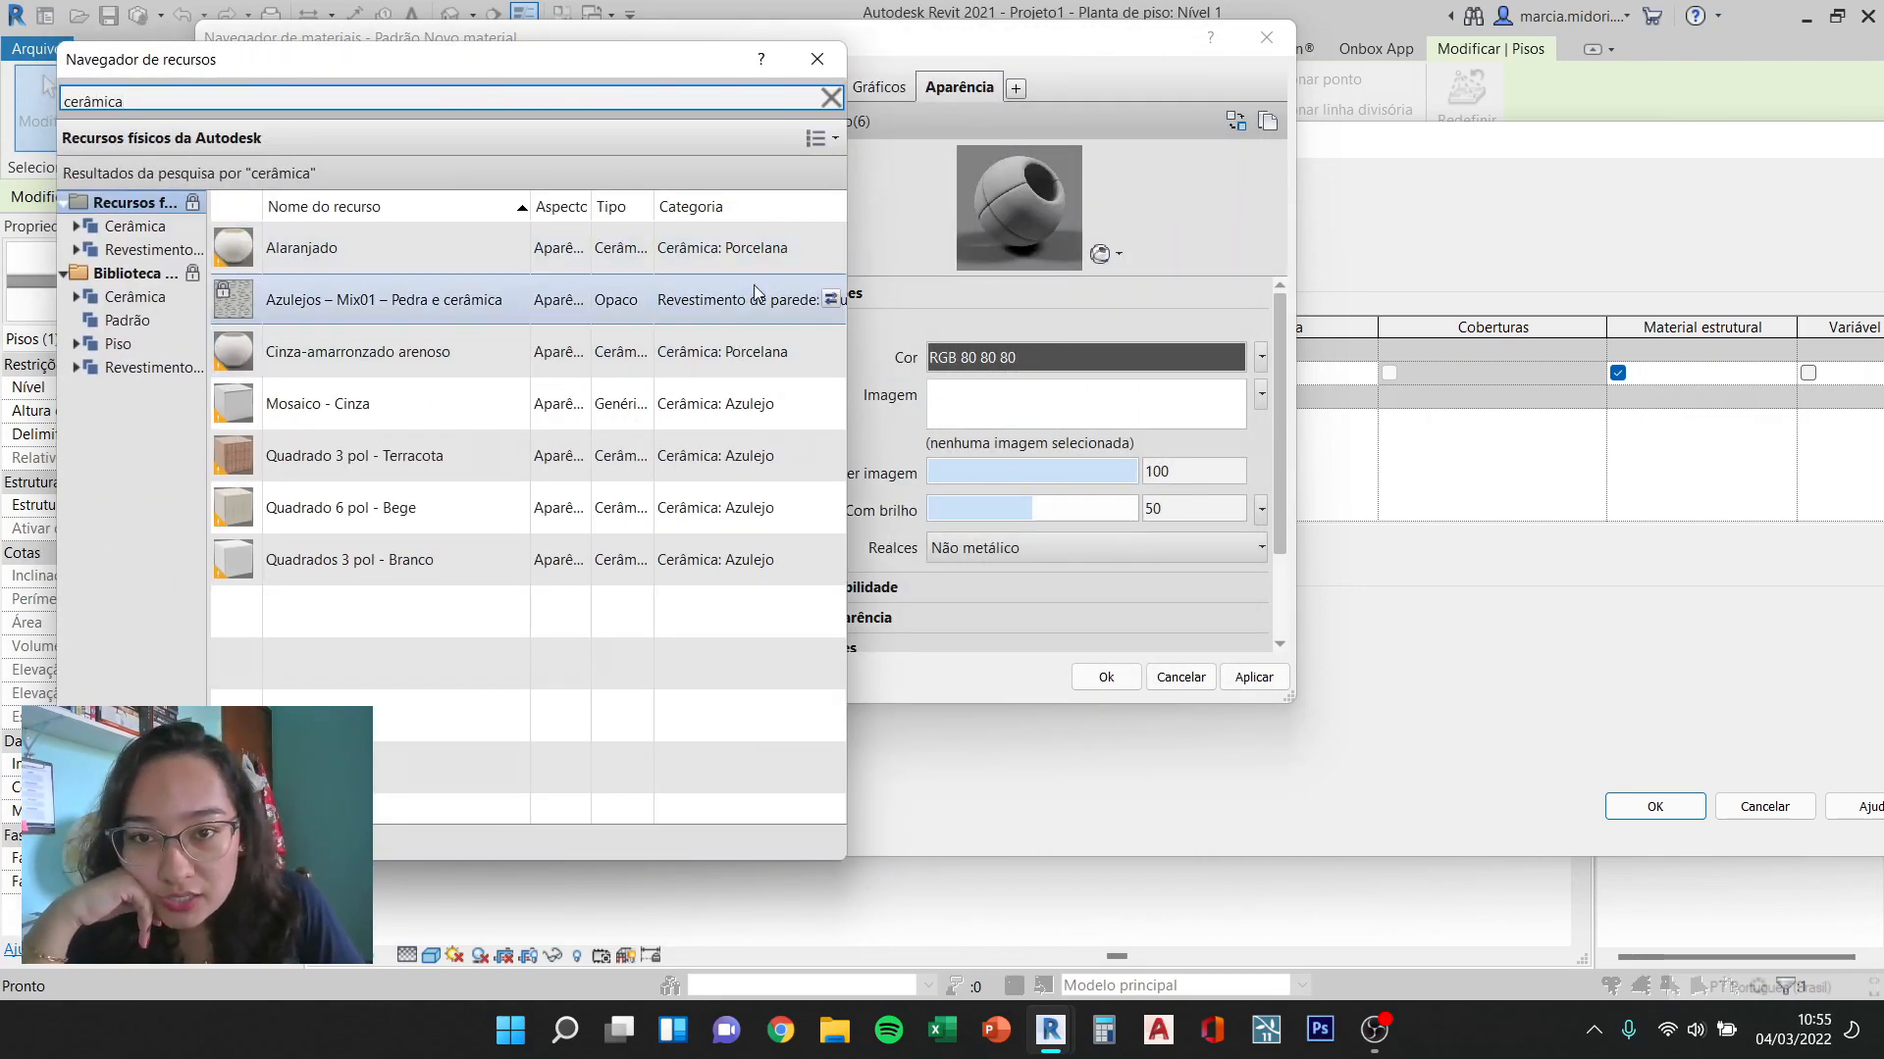
pyautogui.click(830, 247)
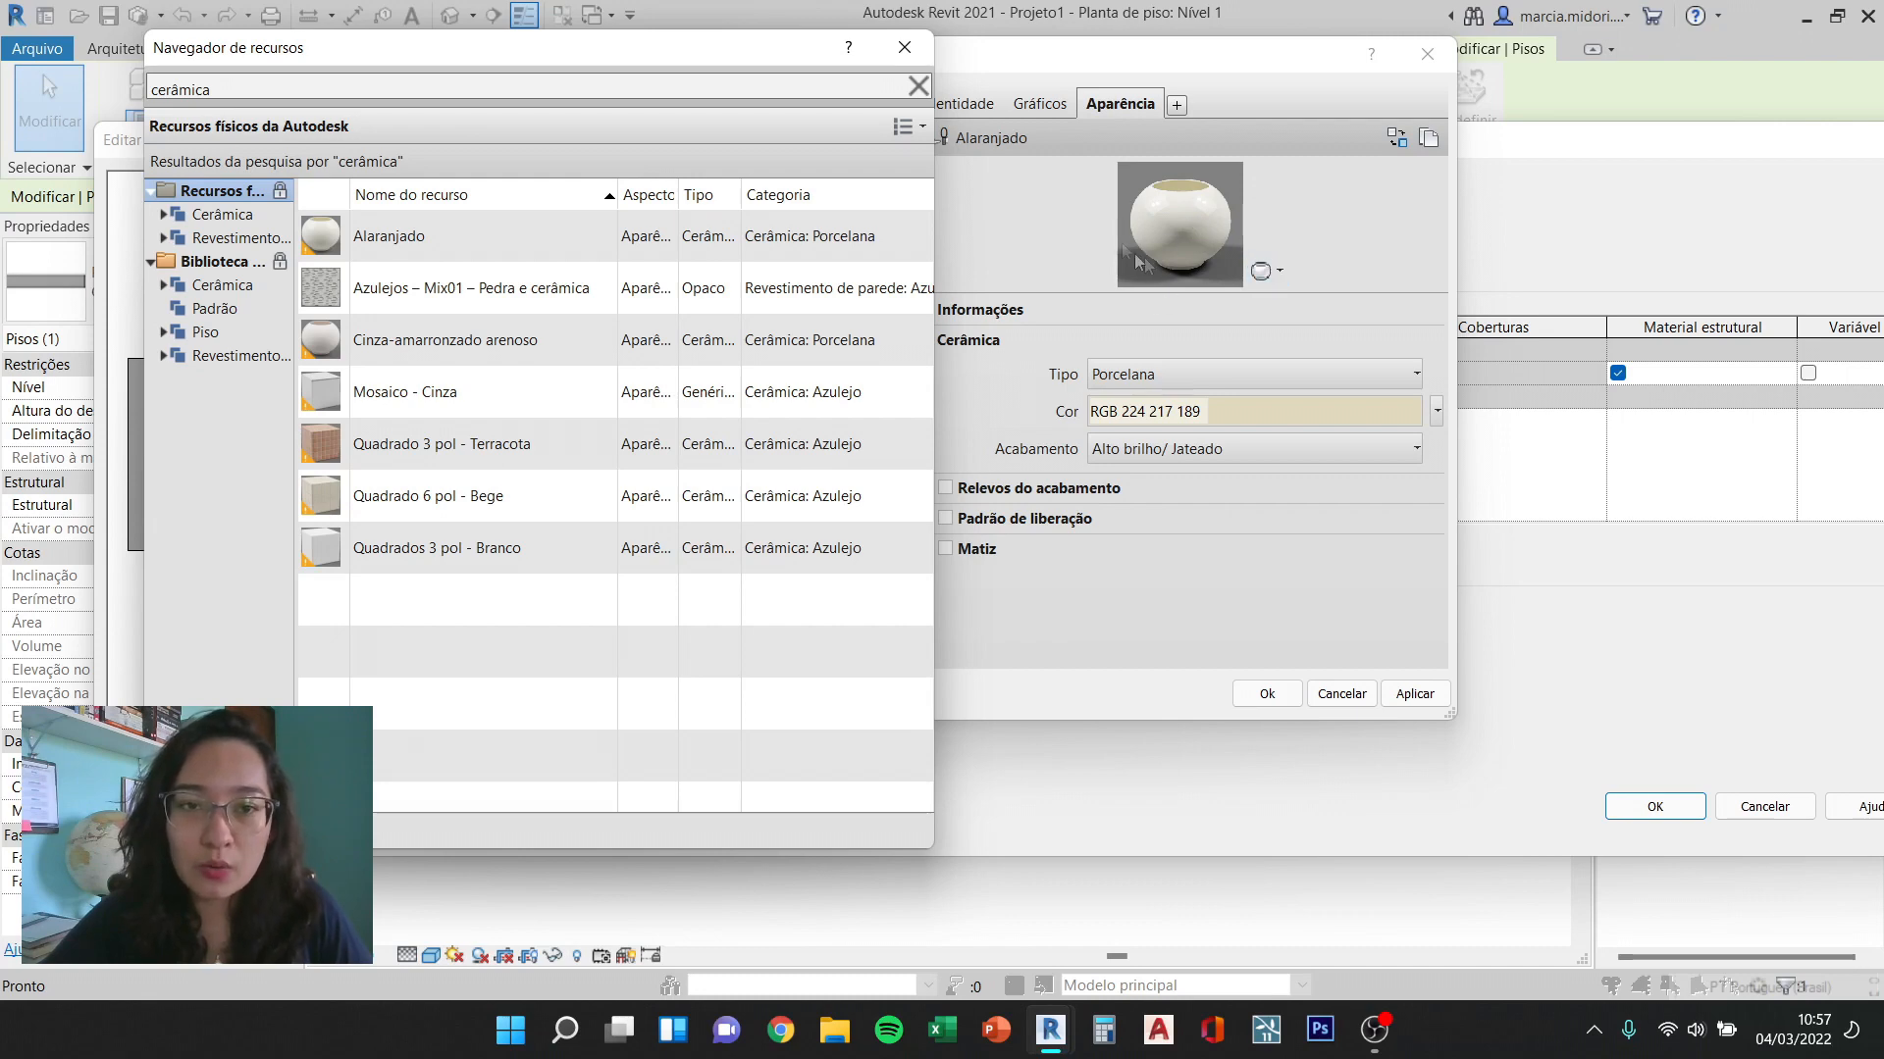
pyautogui.click(1271, 271)
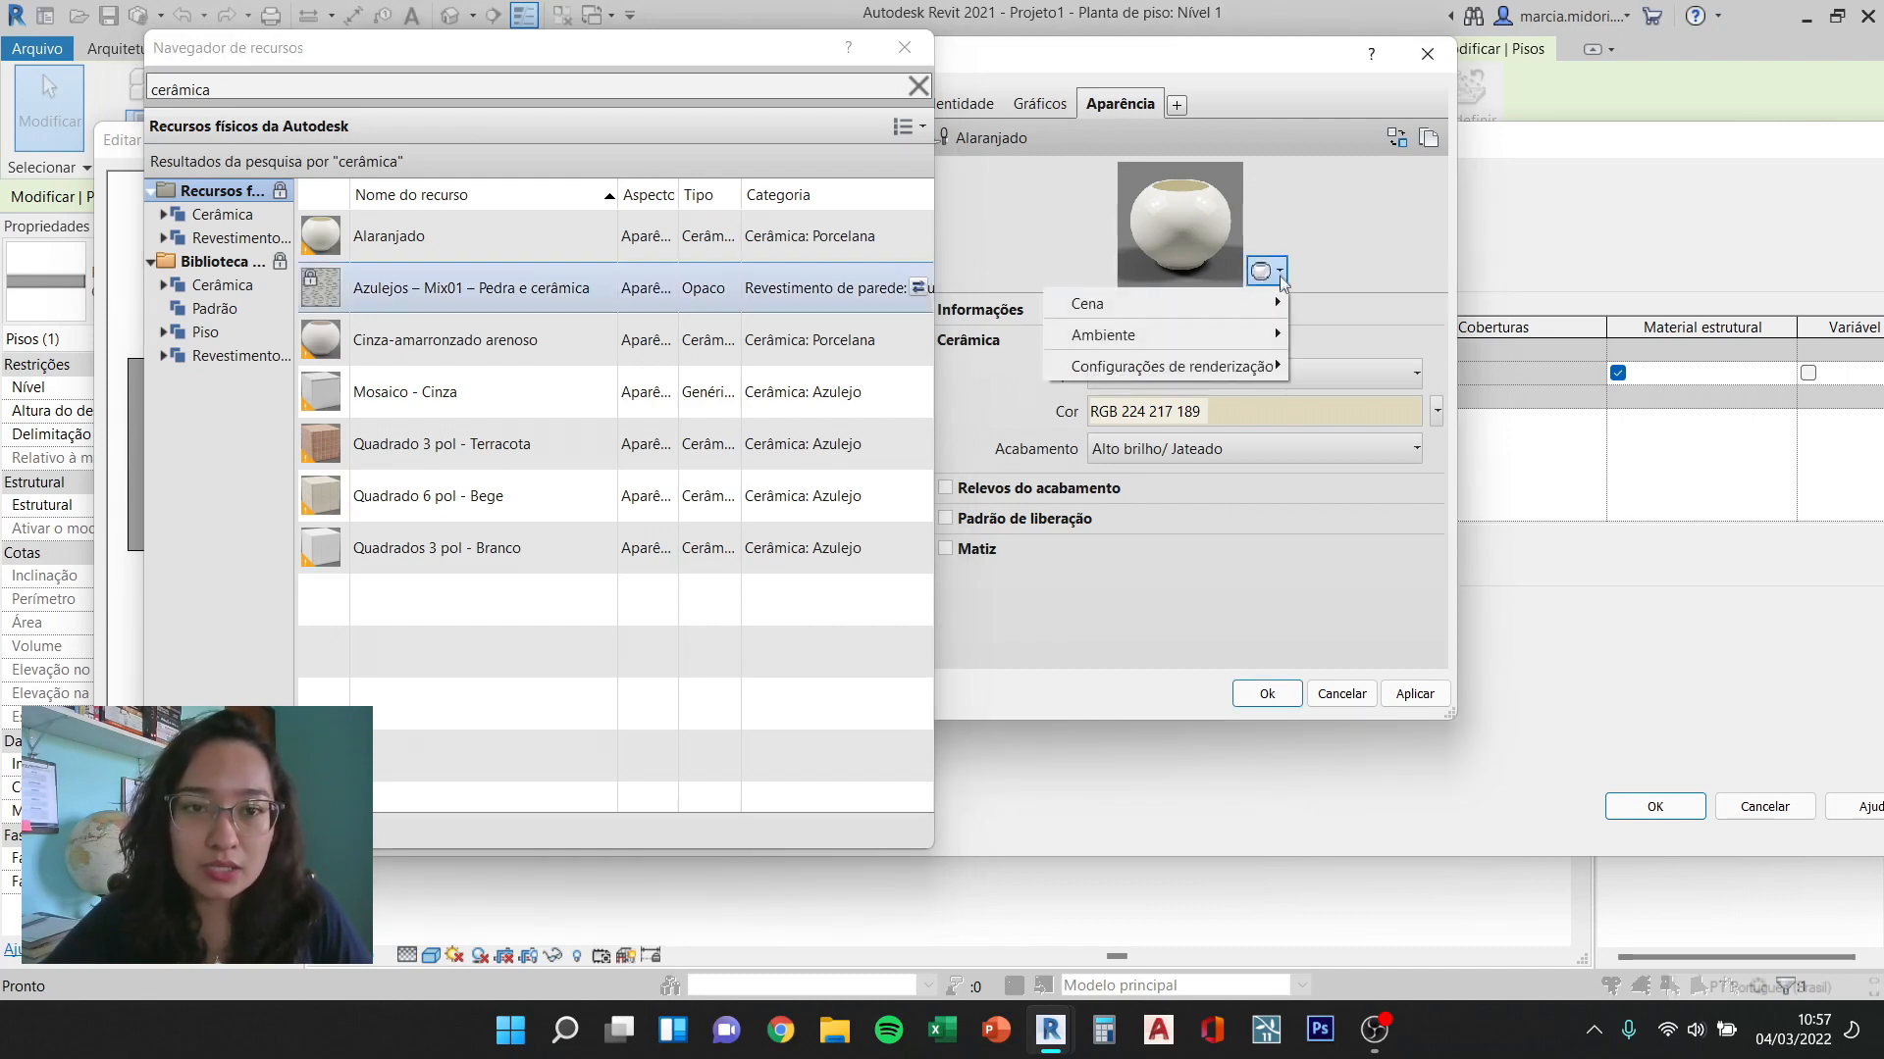
pyautogui.click(1322, 305)
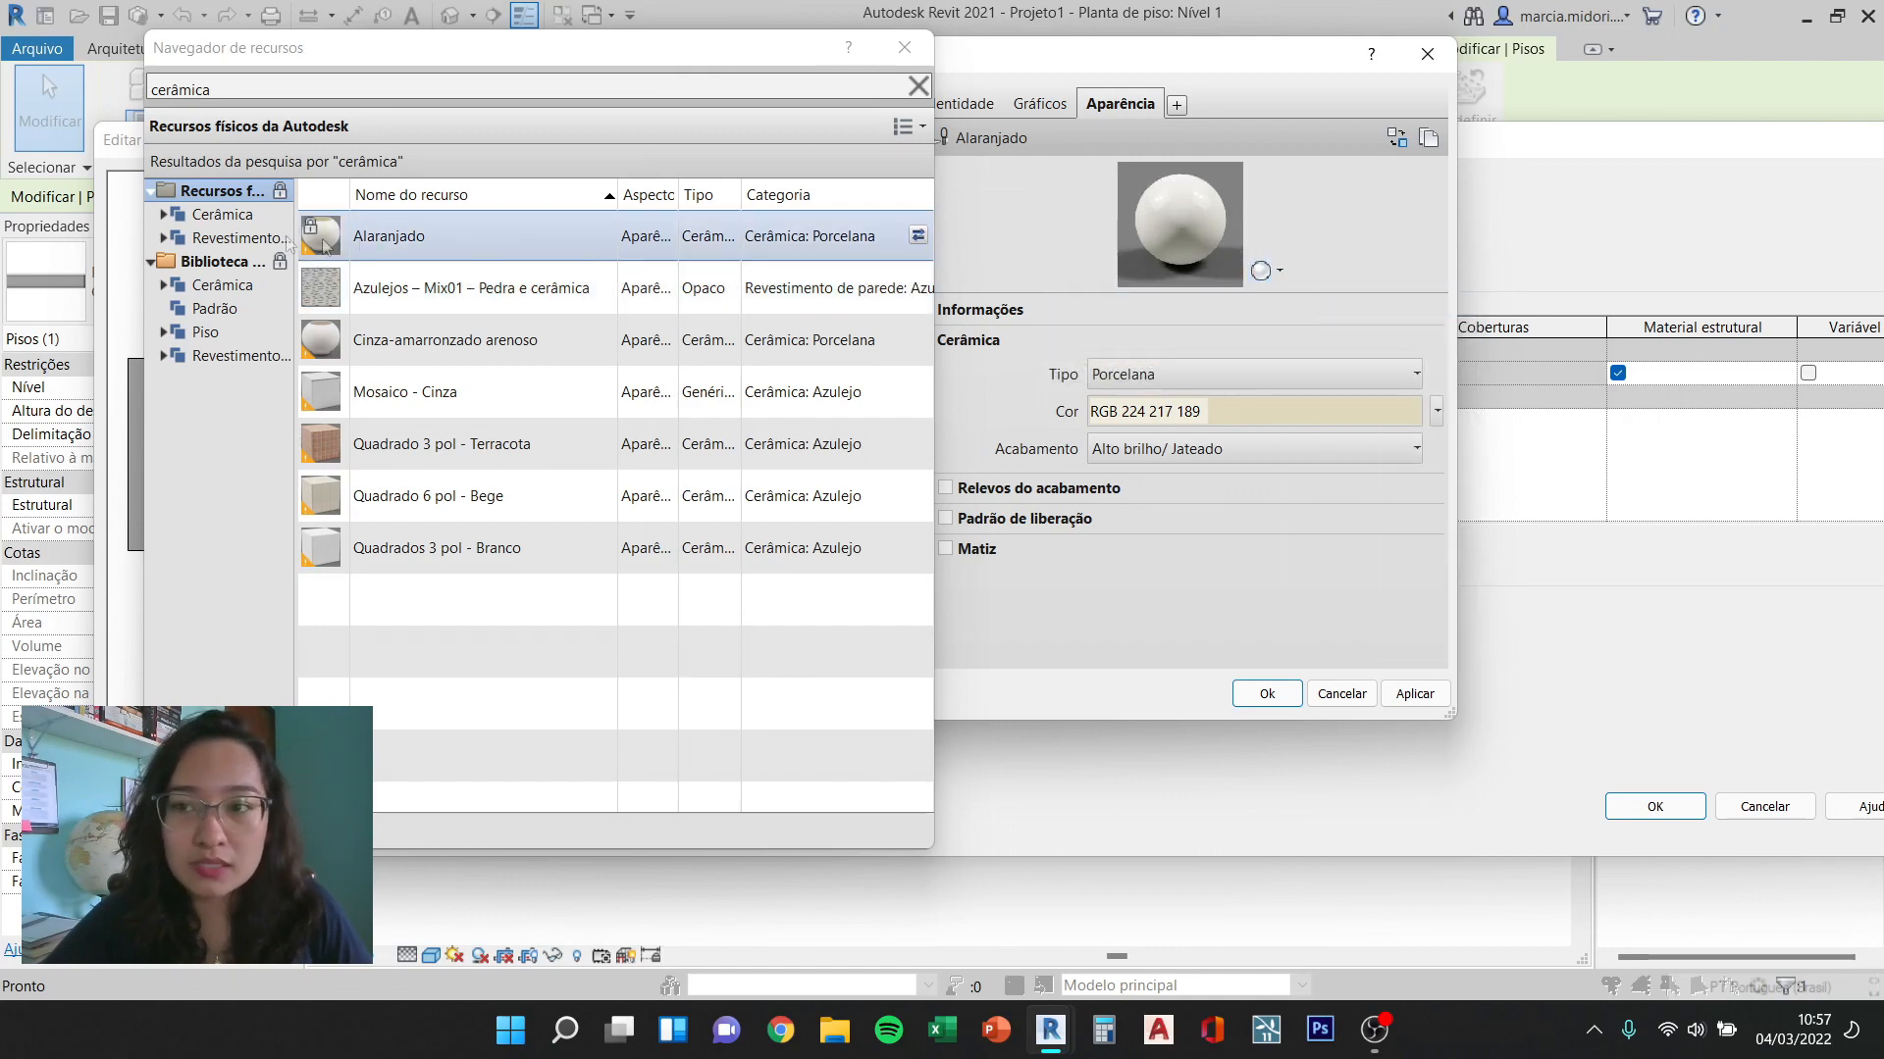
# Step: Compare the ceramic assets in Recursos físicos da Autodesk with those in Biblioteca de aparência and browse the available tile appearances
pyautogui.click(213, 262)
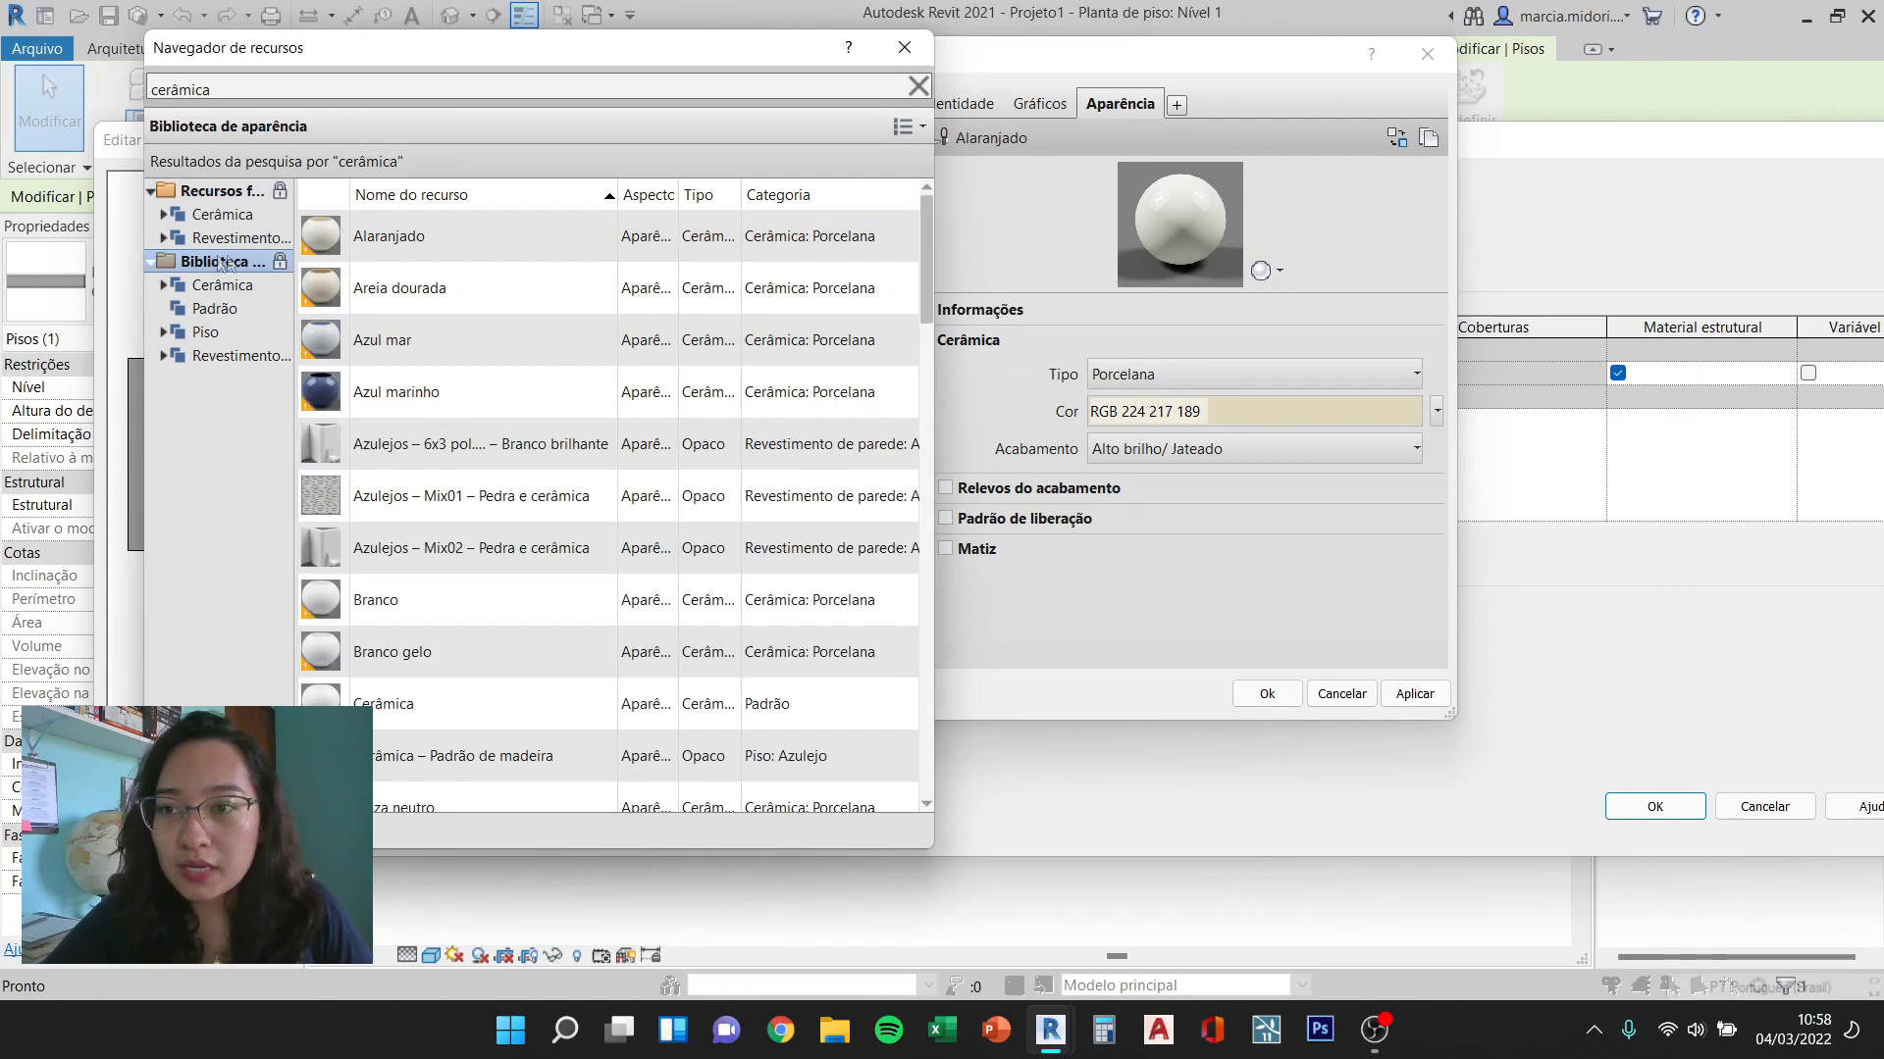
pyautogui.click(215, 192)
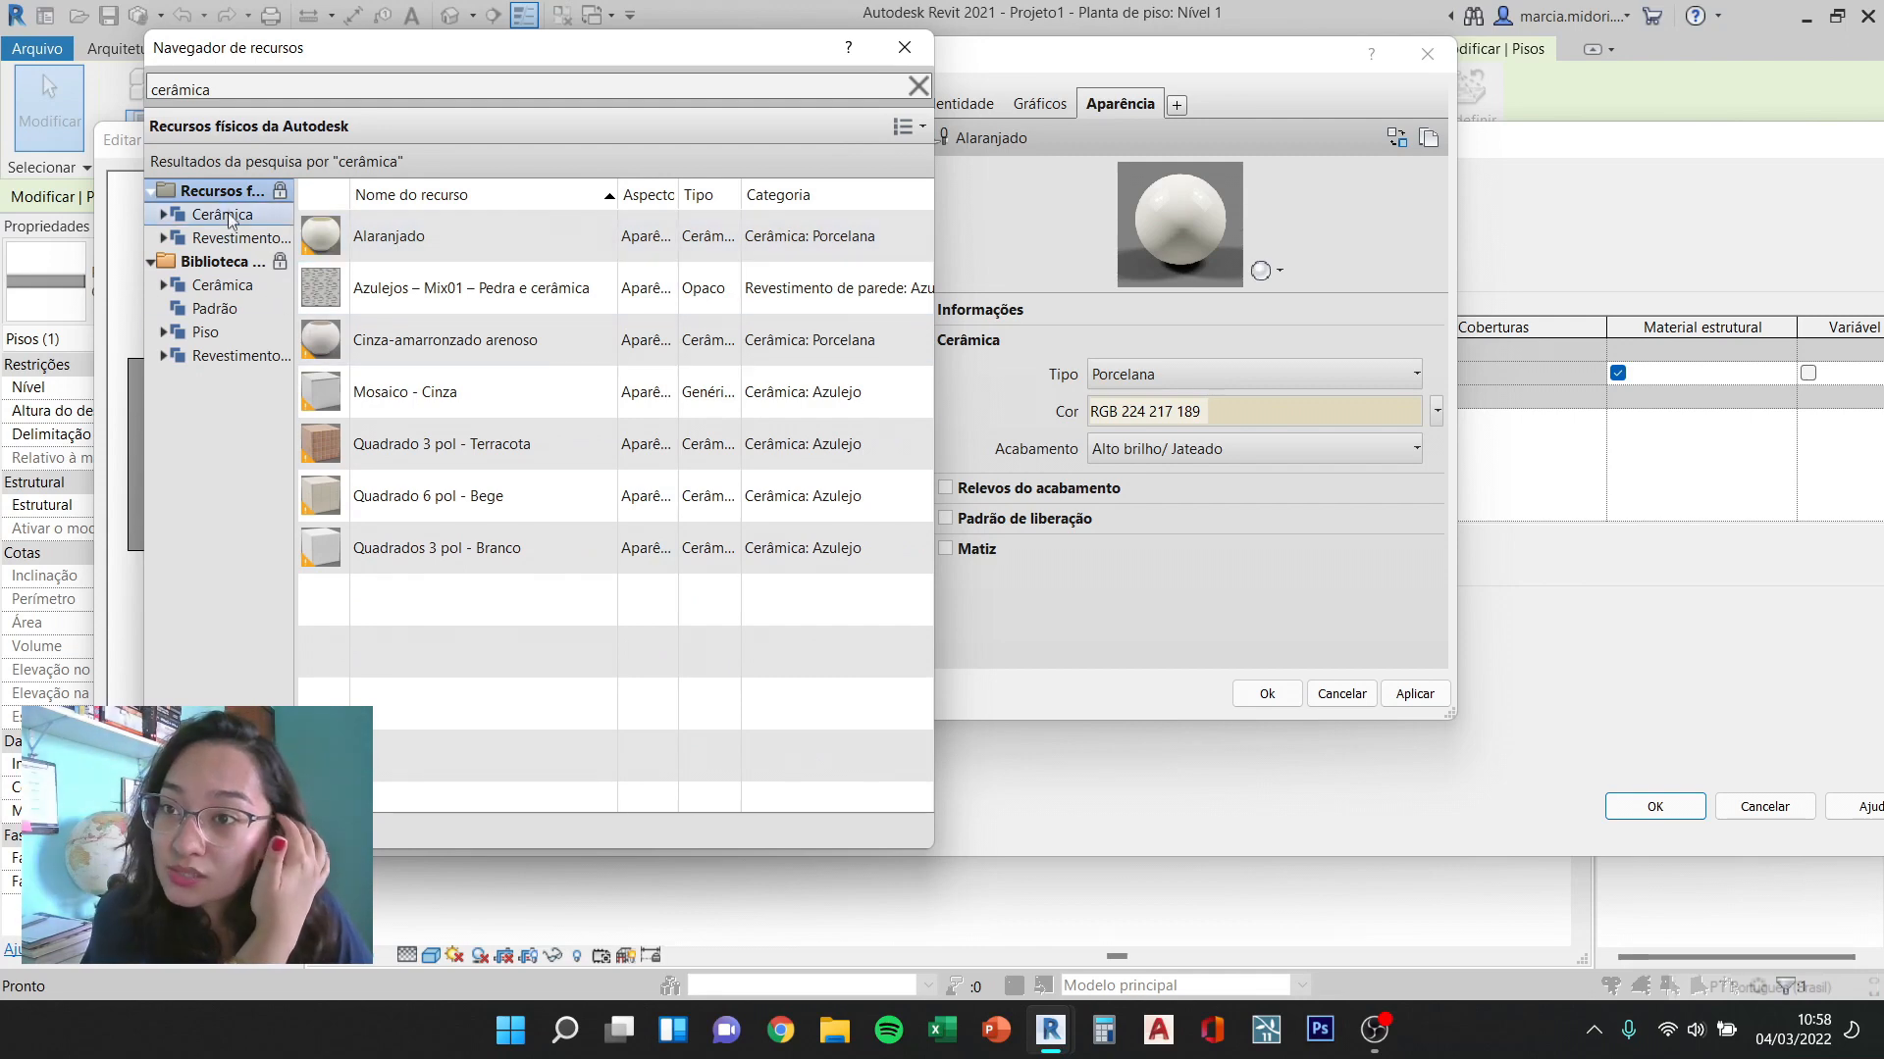
pyautogui.moveTo(295, 243); pyautogui.dragTo(418, 244)
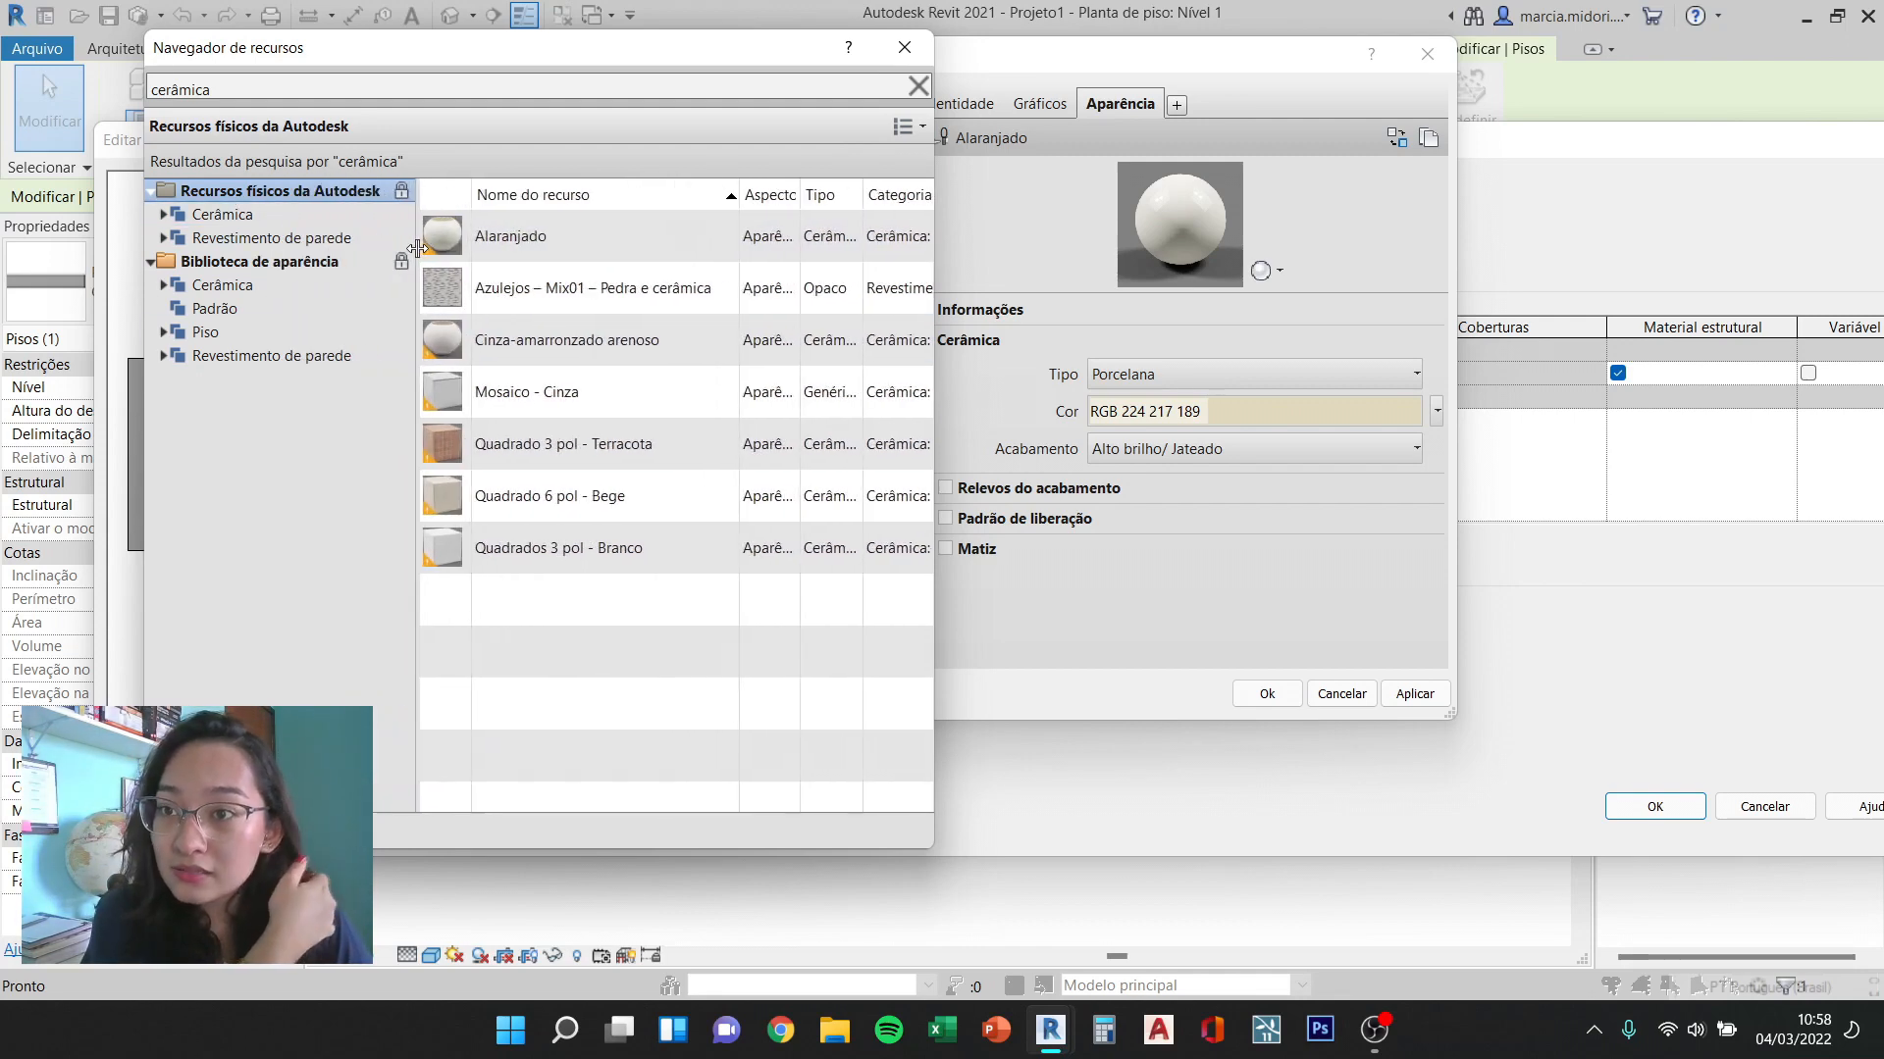
pyautogui.click(327, 263)
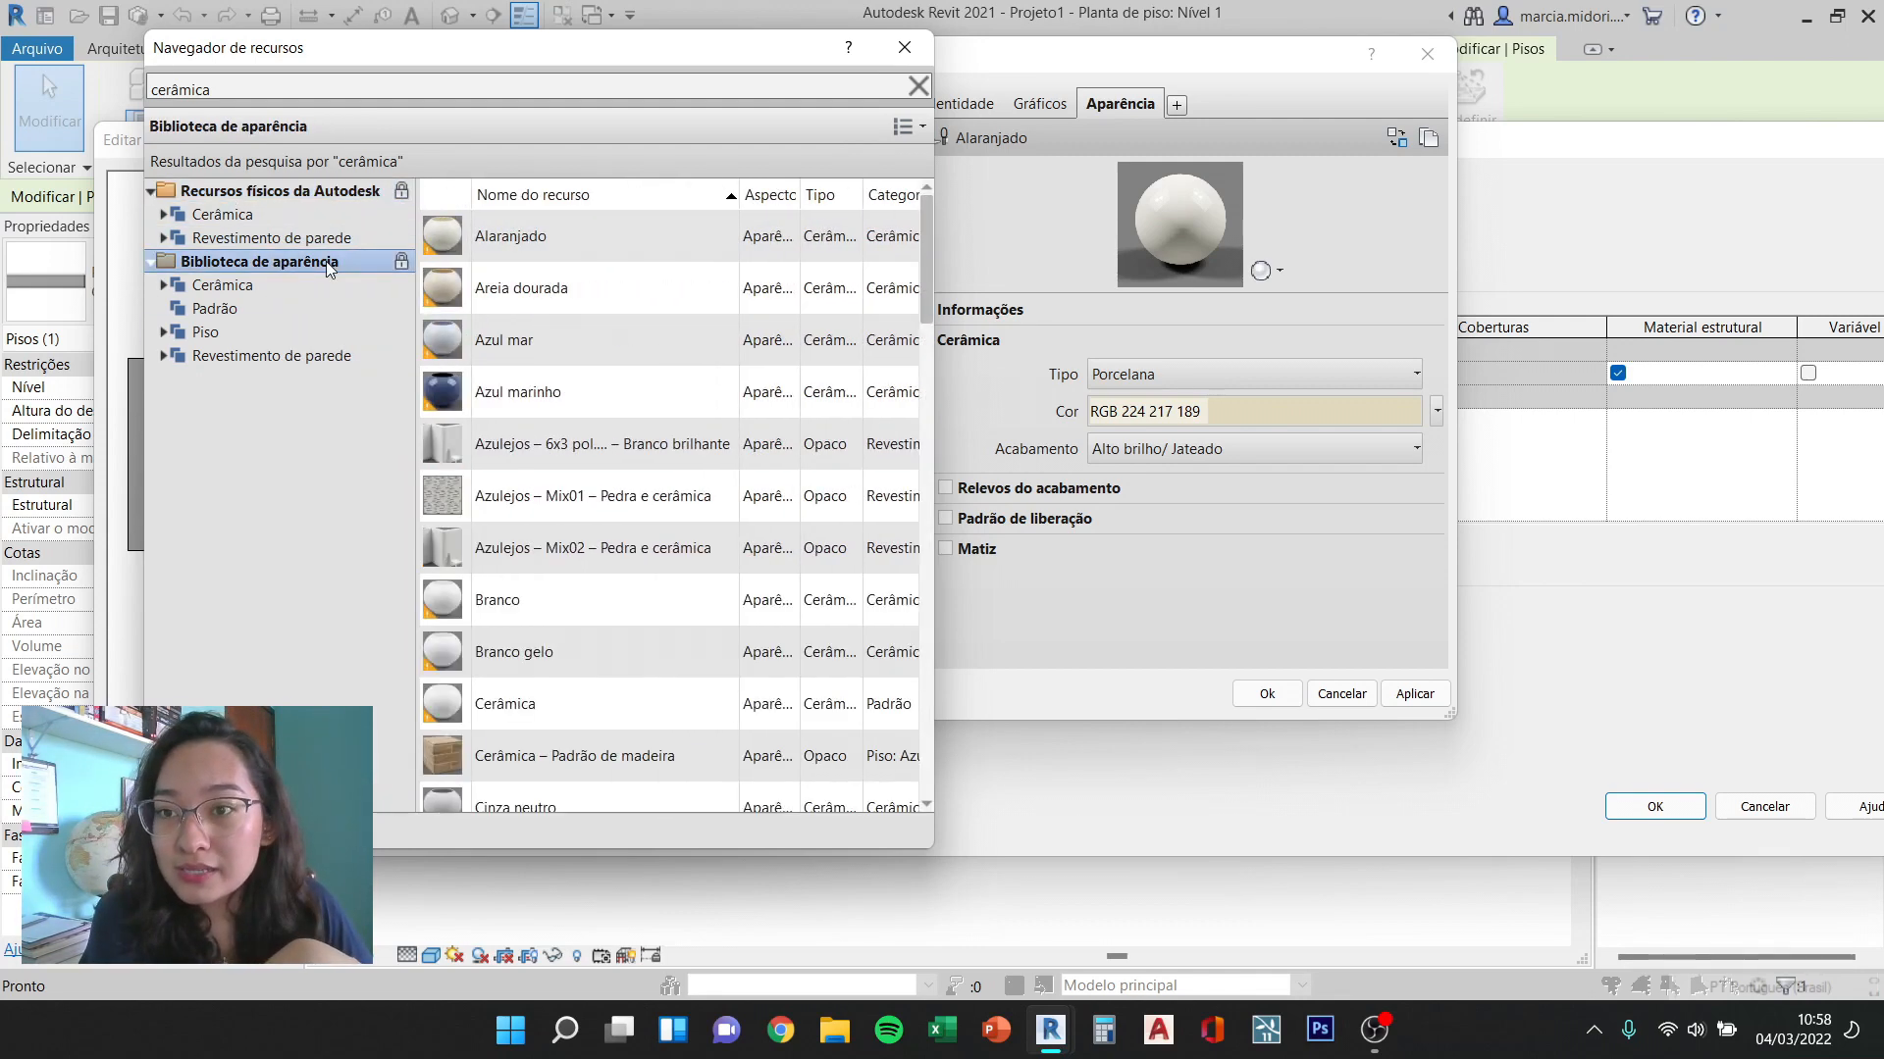
pyautogui.moveTo(418, 291); pyautogui.dragTo(308, 290)
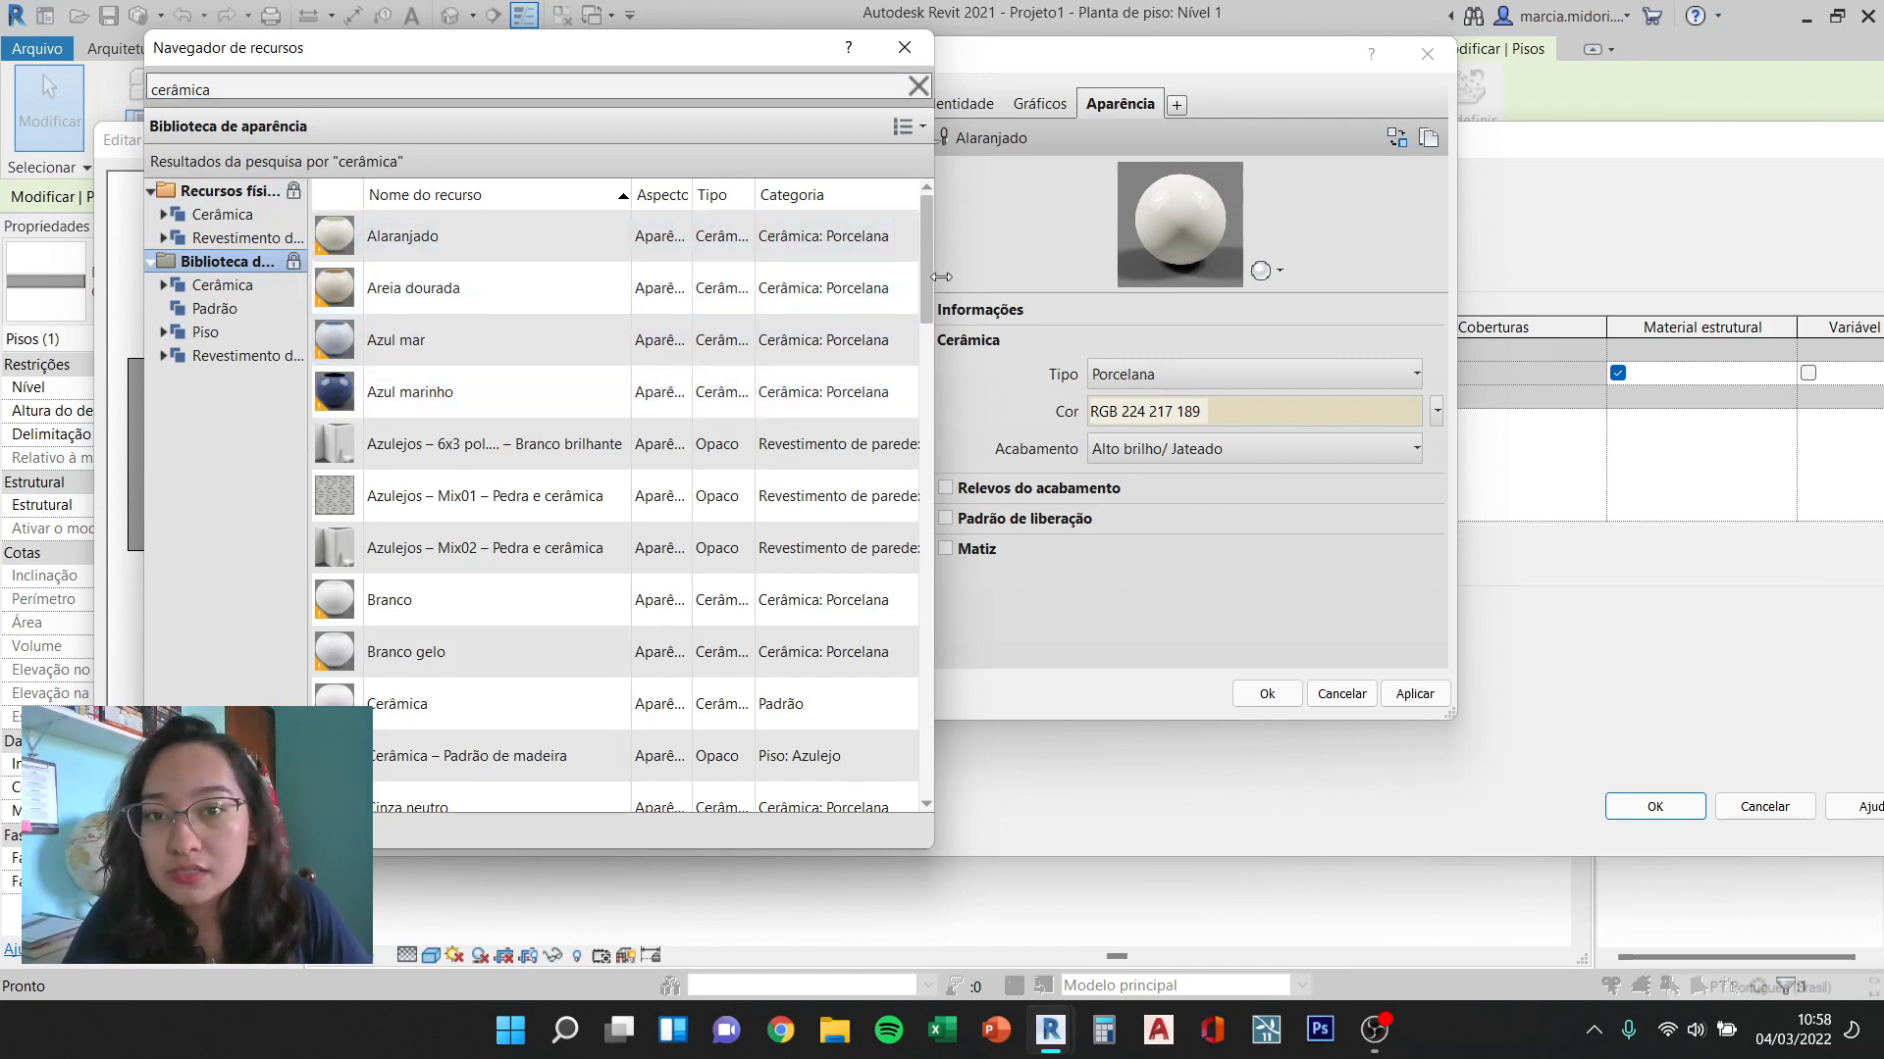
pyautogui.moveTo(928, 268); pyautogui.dragTo(945, 391)
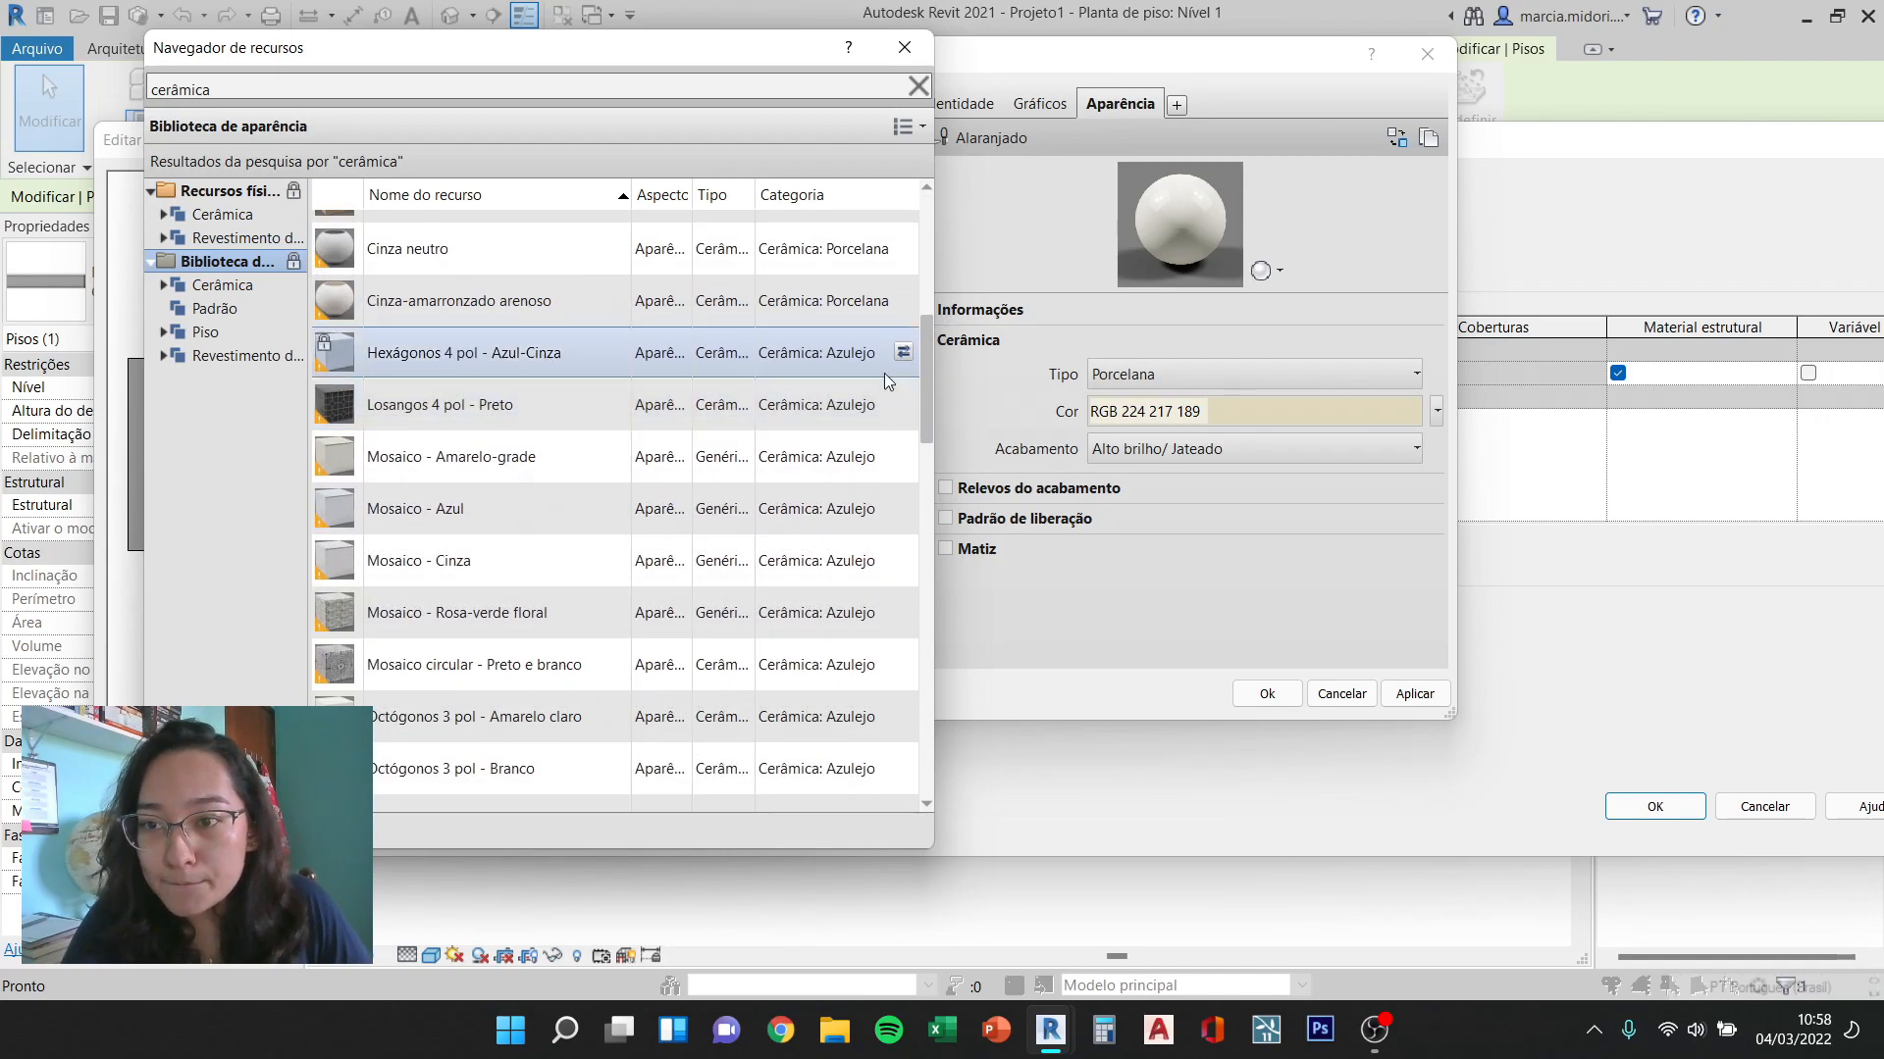
pyautogui.scroll(-1, 820, 428)
pyautogui.scroll(-2, 820, 428)
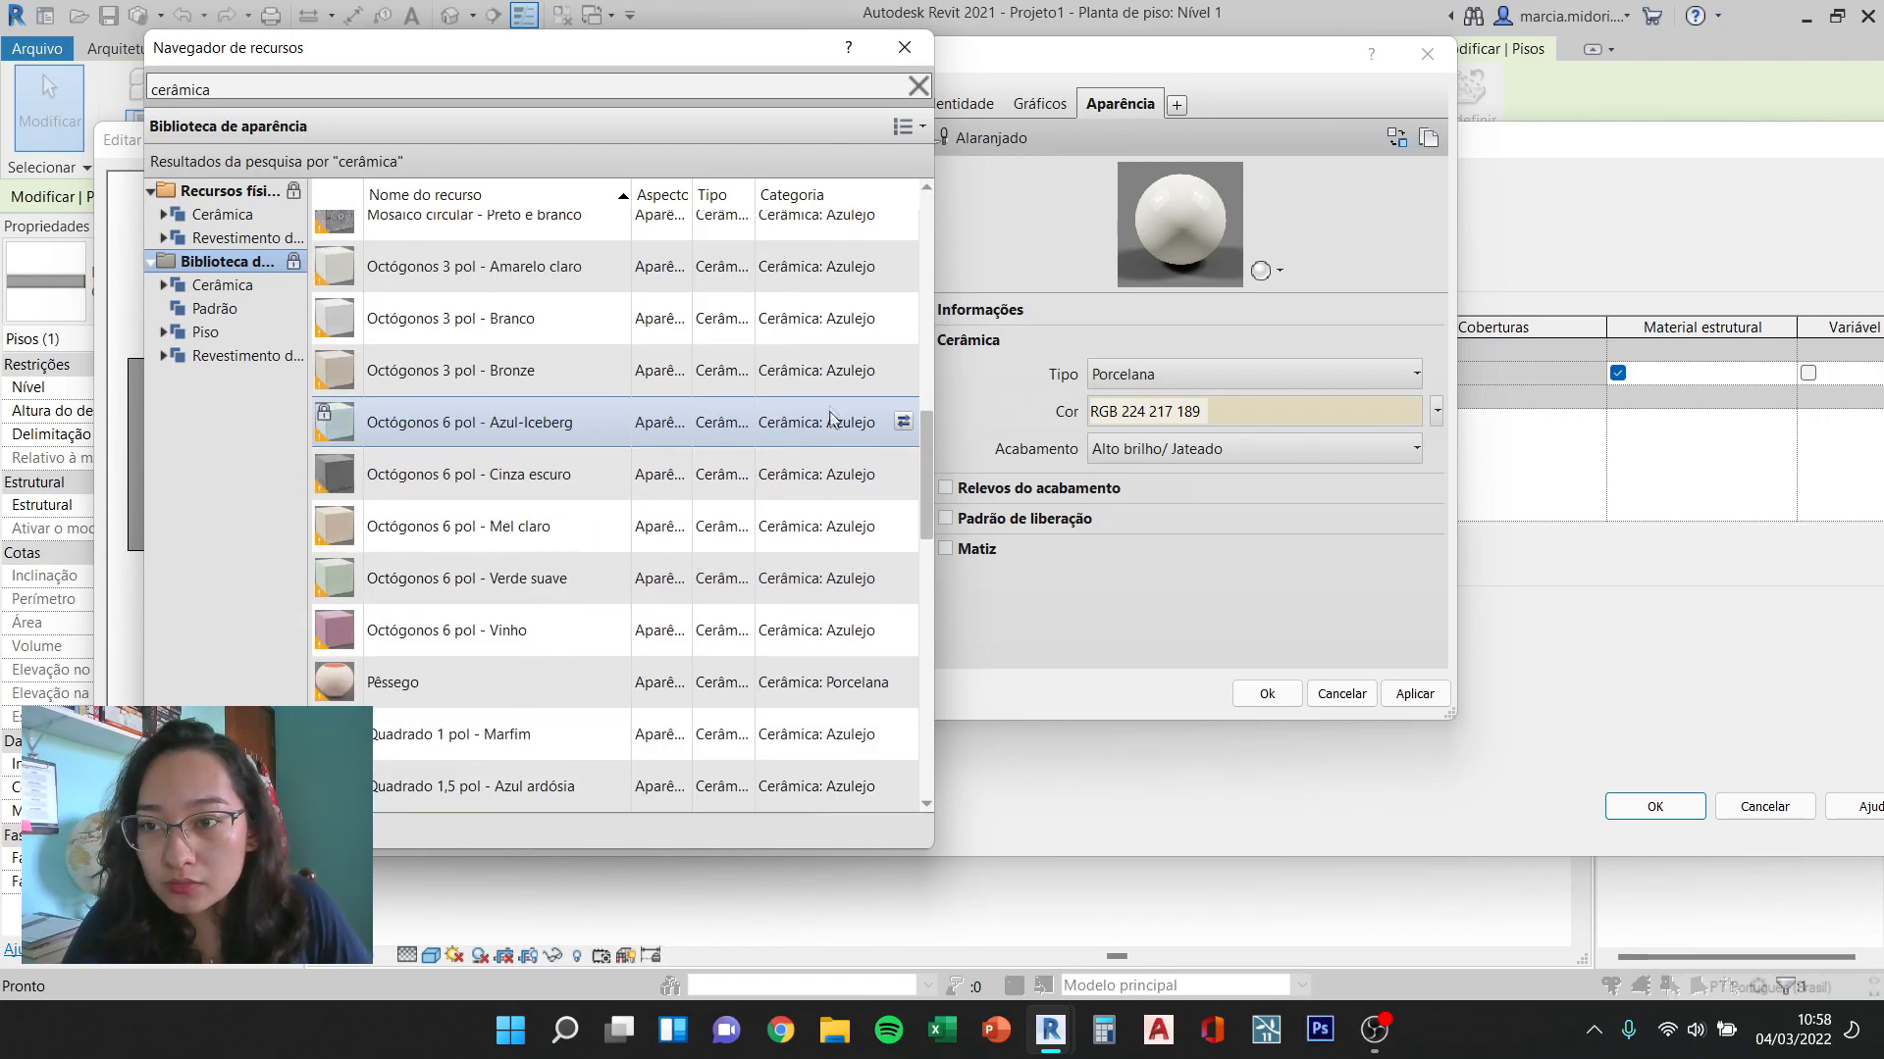
pyautogui.scroll(-3, 833, 459)
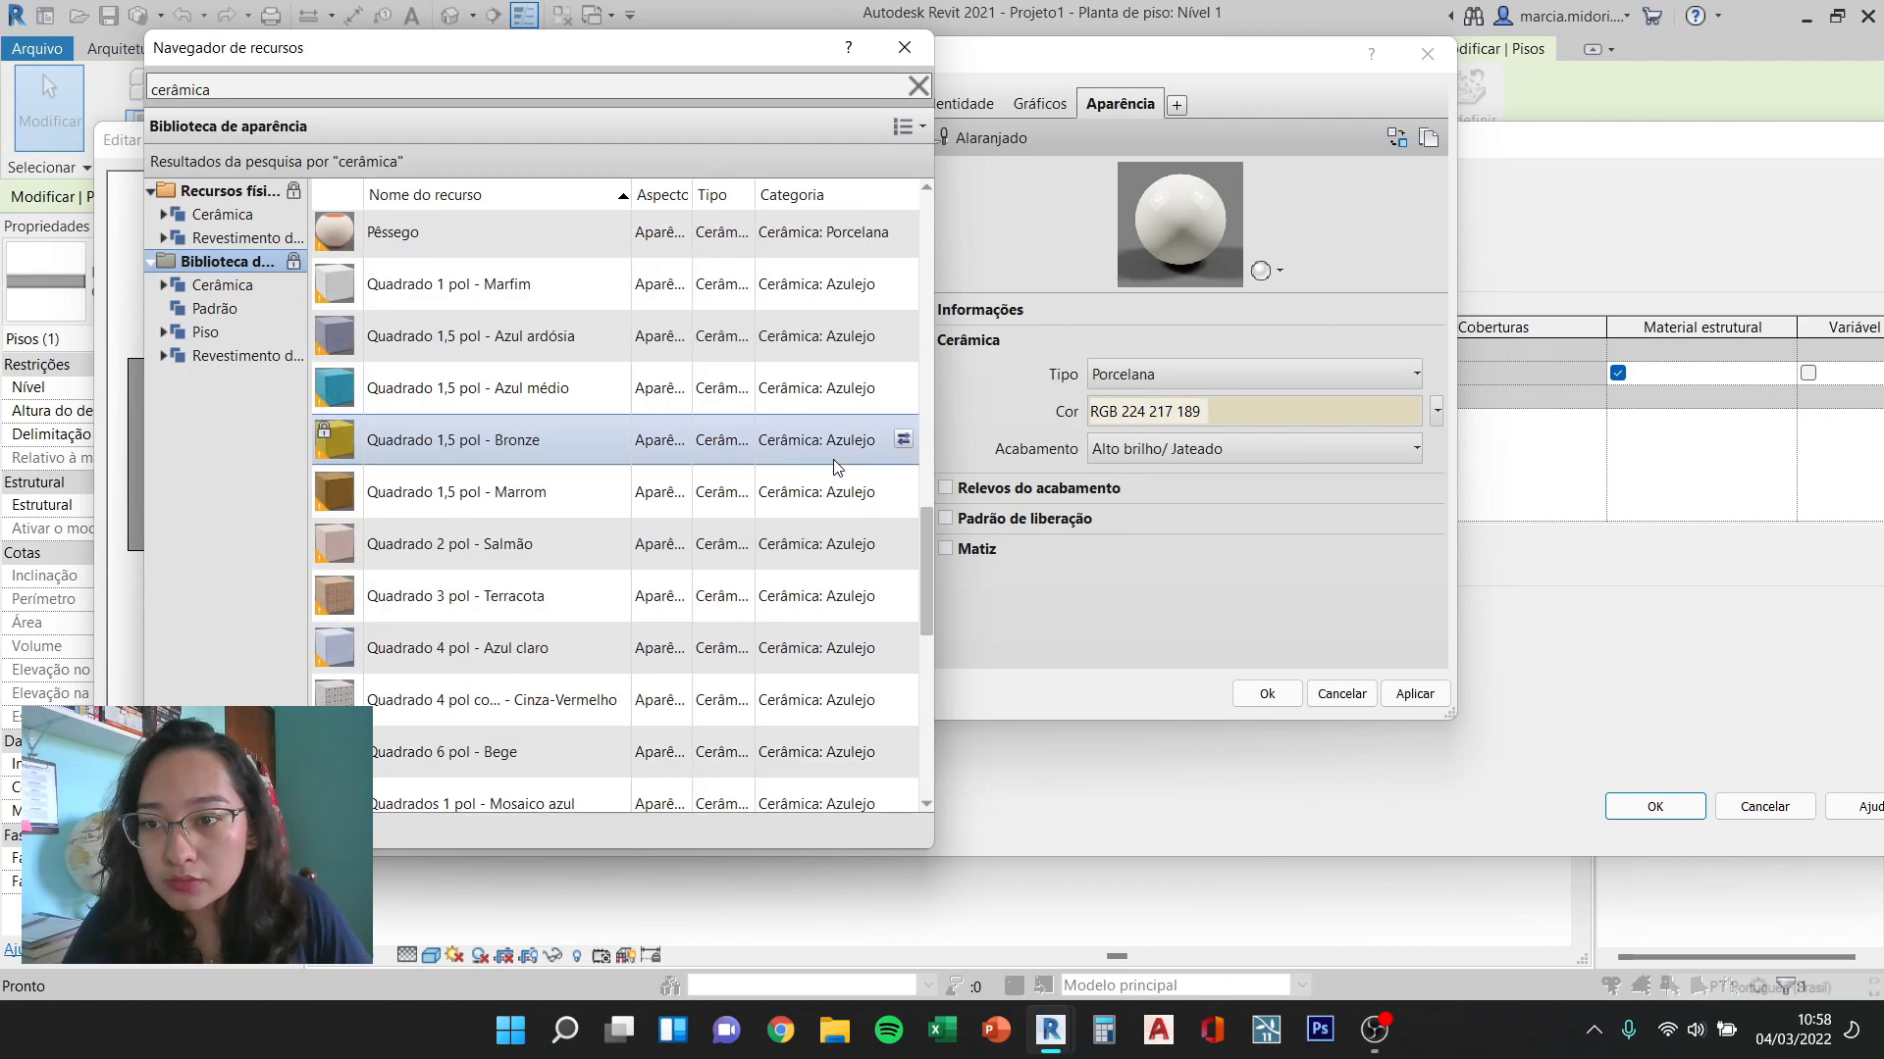
# Step: Try the Quadrado 1 pol - Marfim and Quadrados 6 pol - Rosa rural tile assets as the material's appearance
pyautogui.click(903, 283)
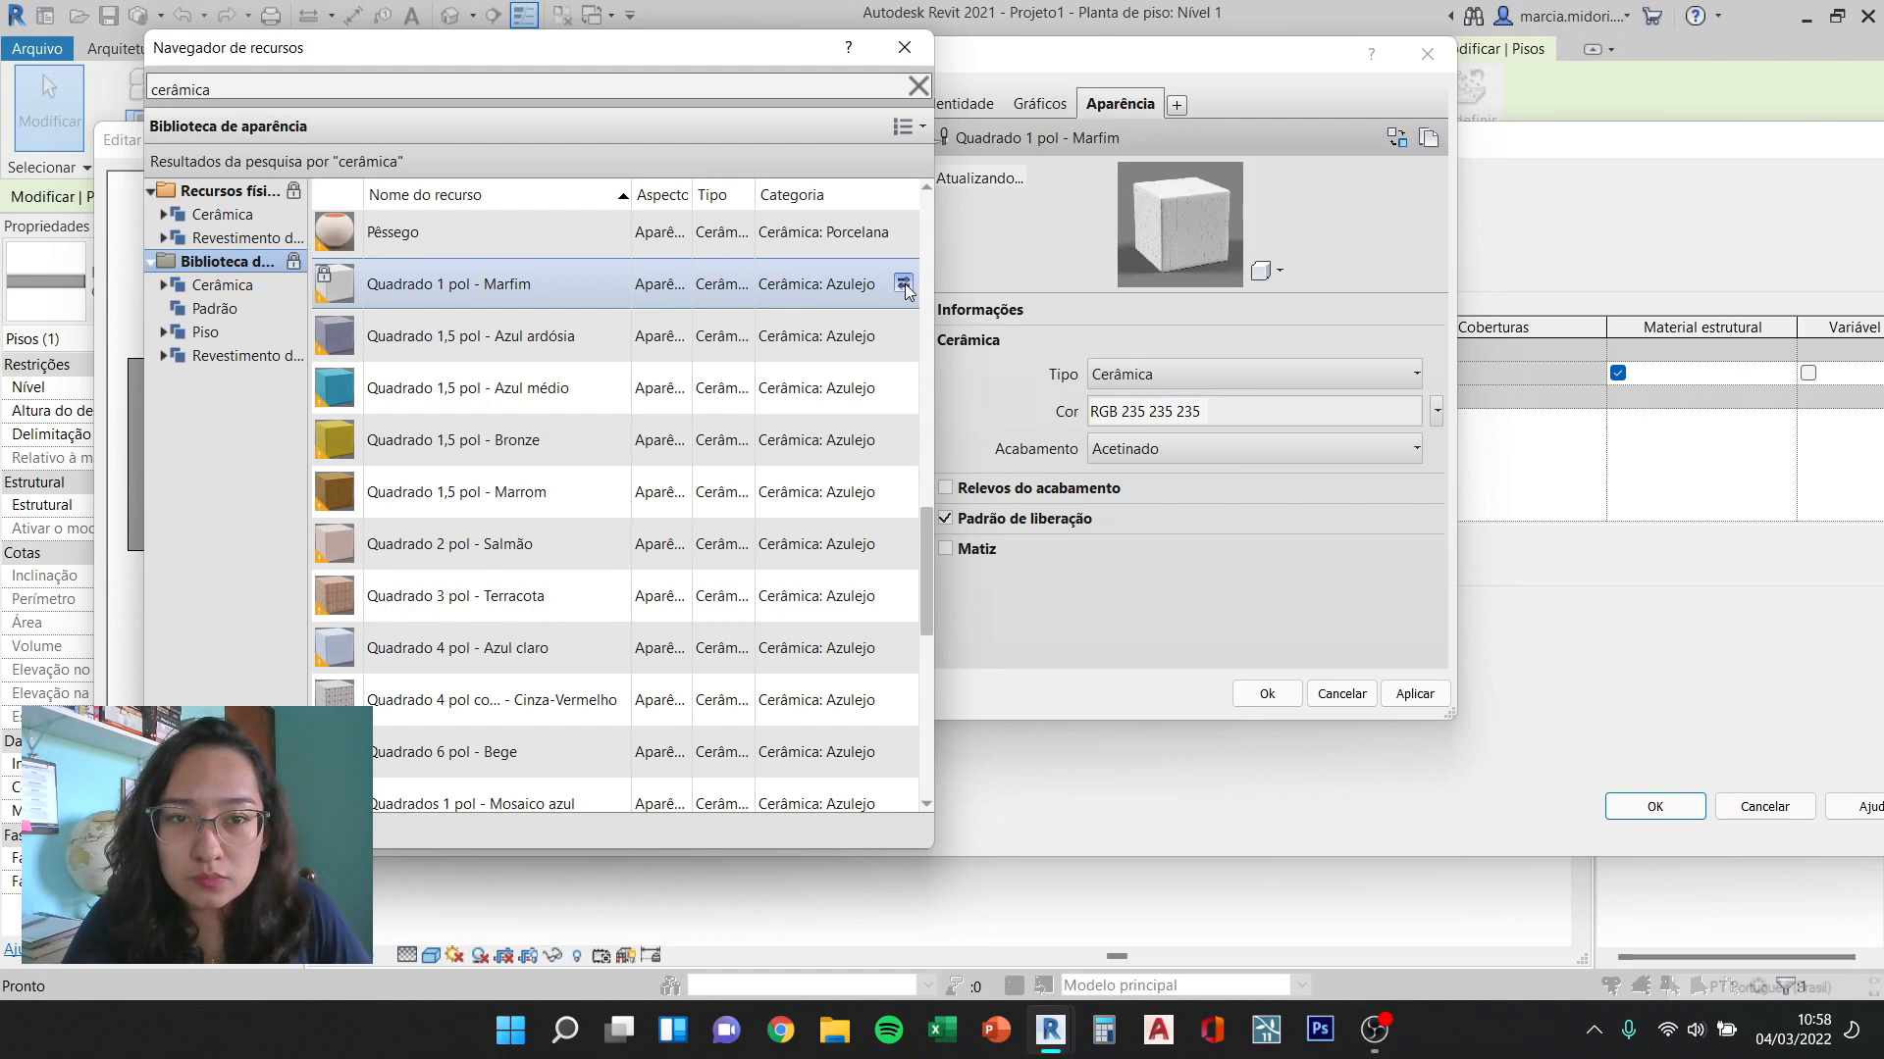
pyautogui.scroll(-4, 829, 519)
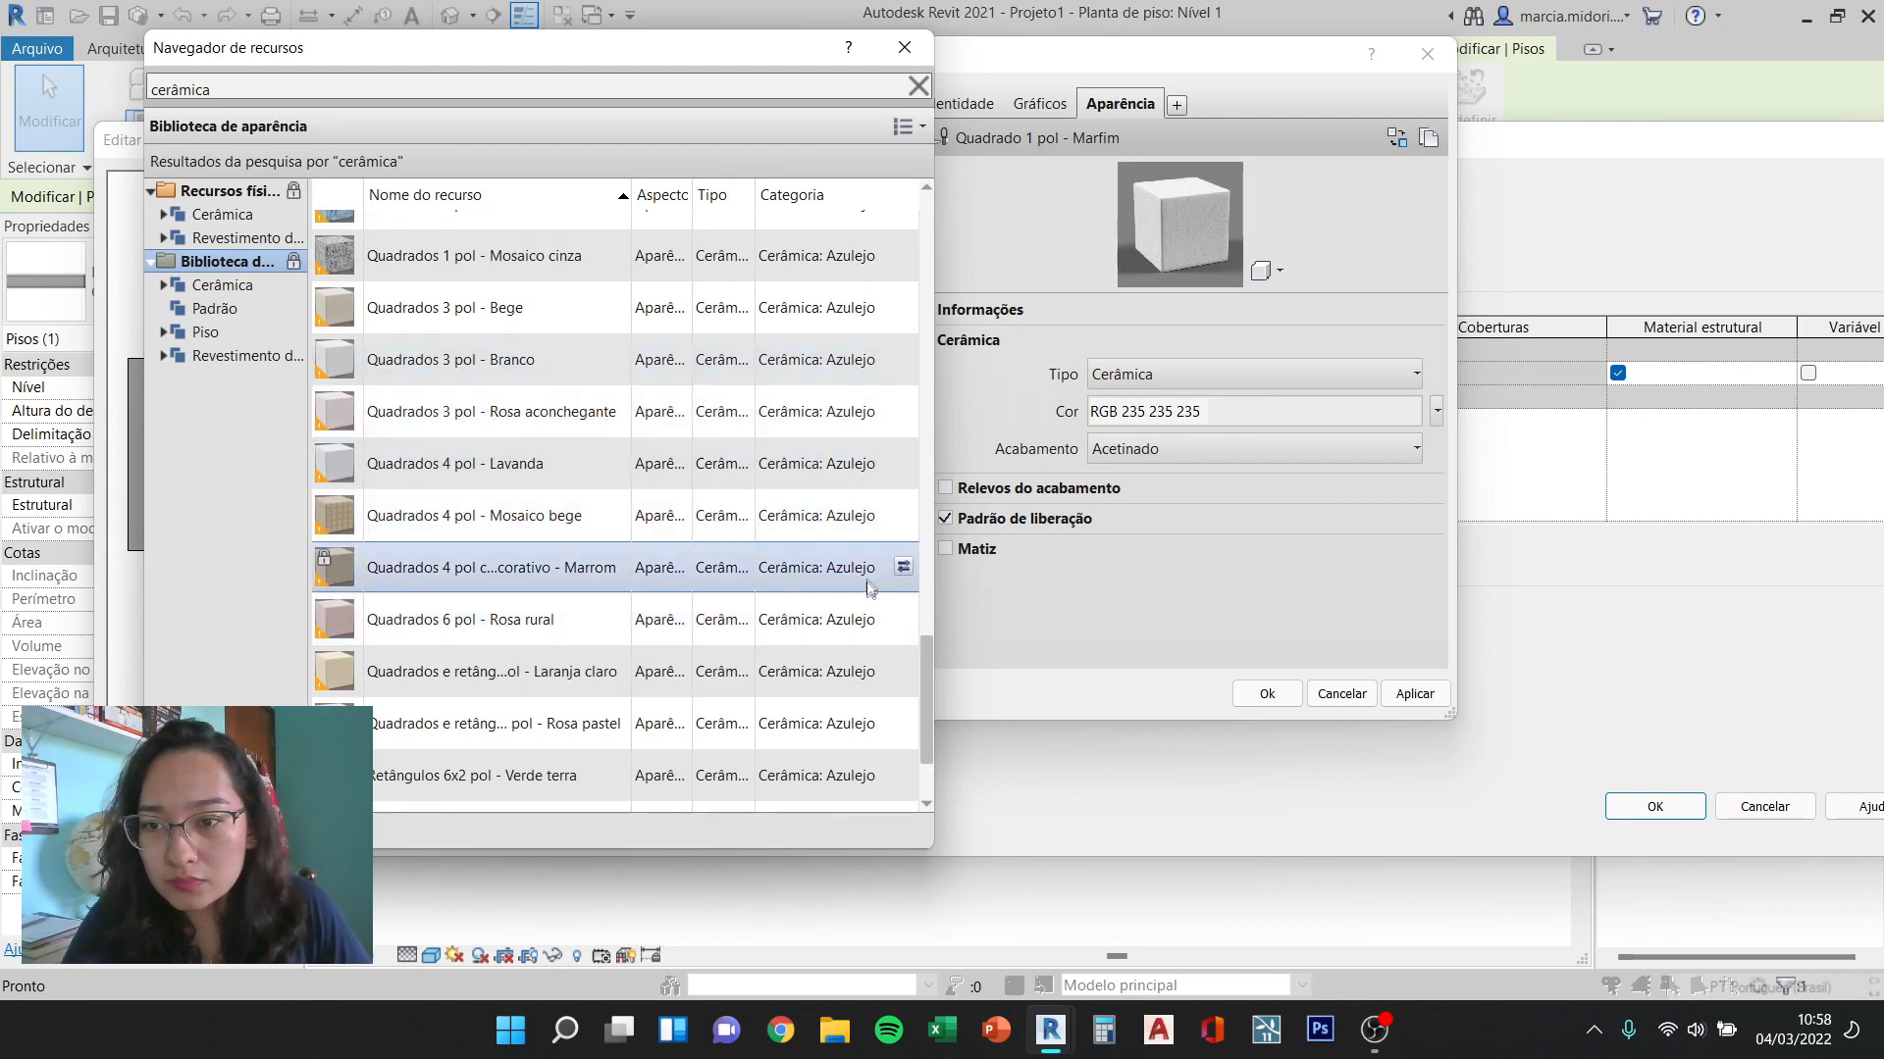
pyautogui.click(903, 620)
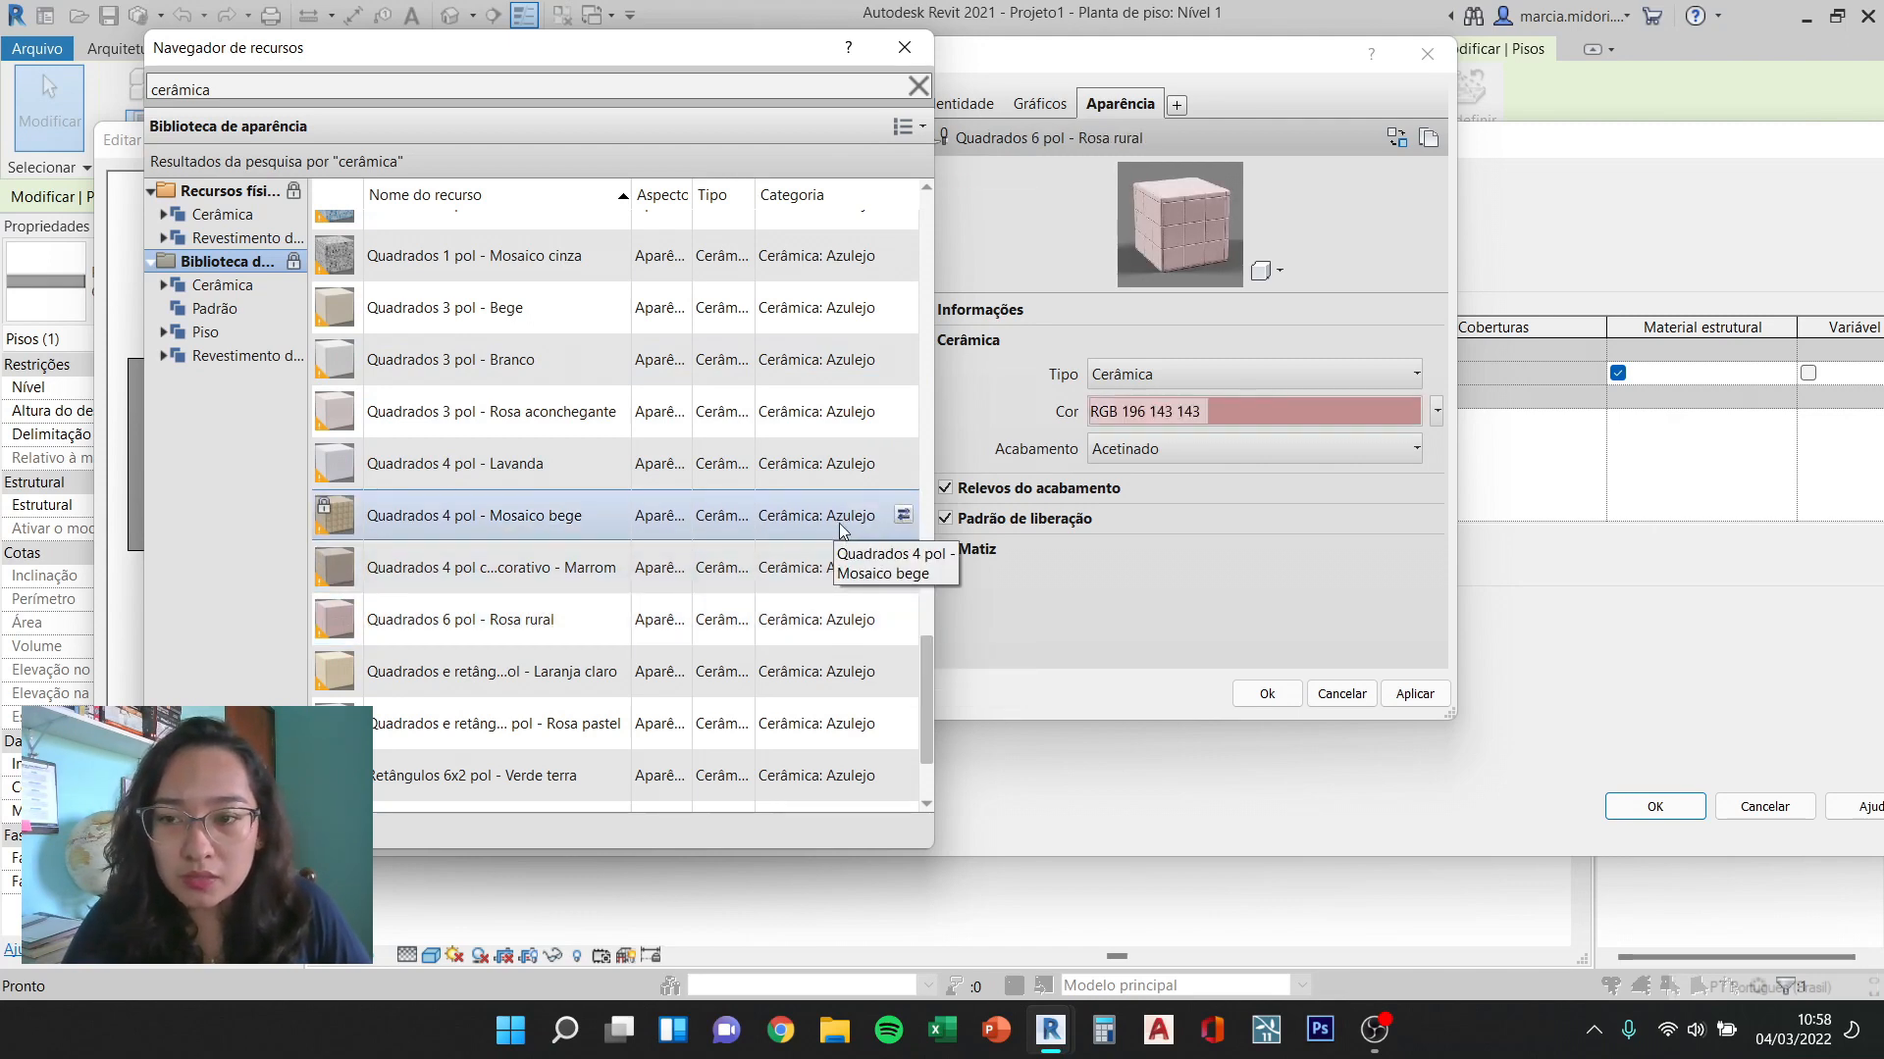
# Step: Replace the material's appearance with the Branco porcelain asset from the Cerâmica category of Biblioteca de aparência
pyautogui.scroll(-2, 841, 531)
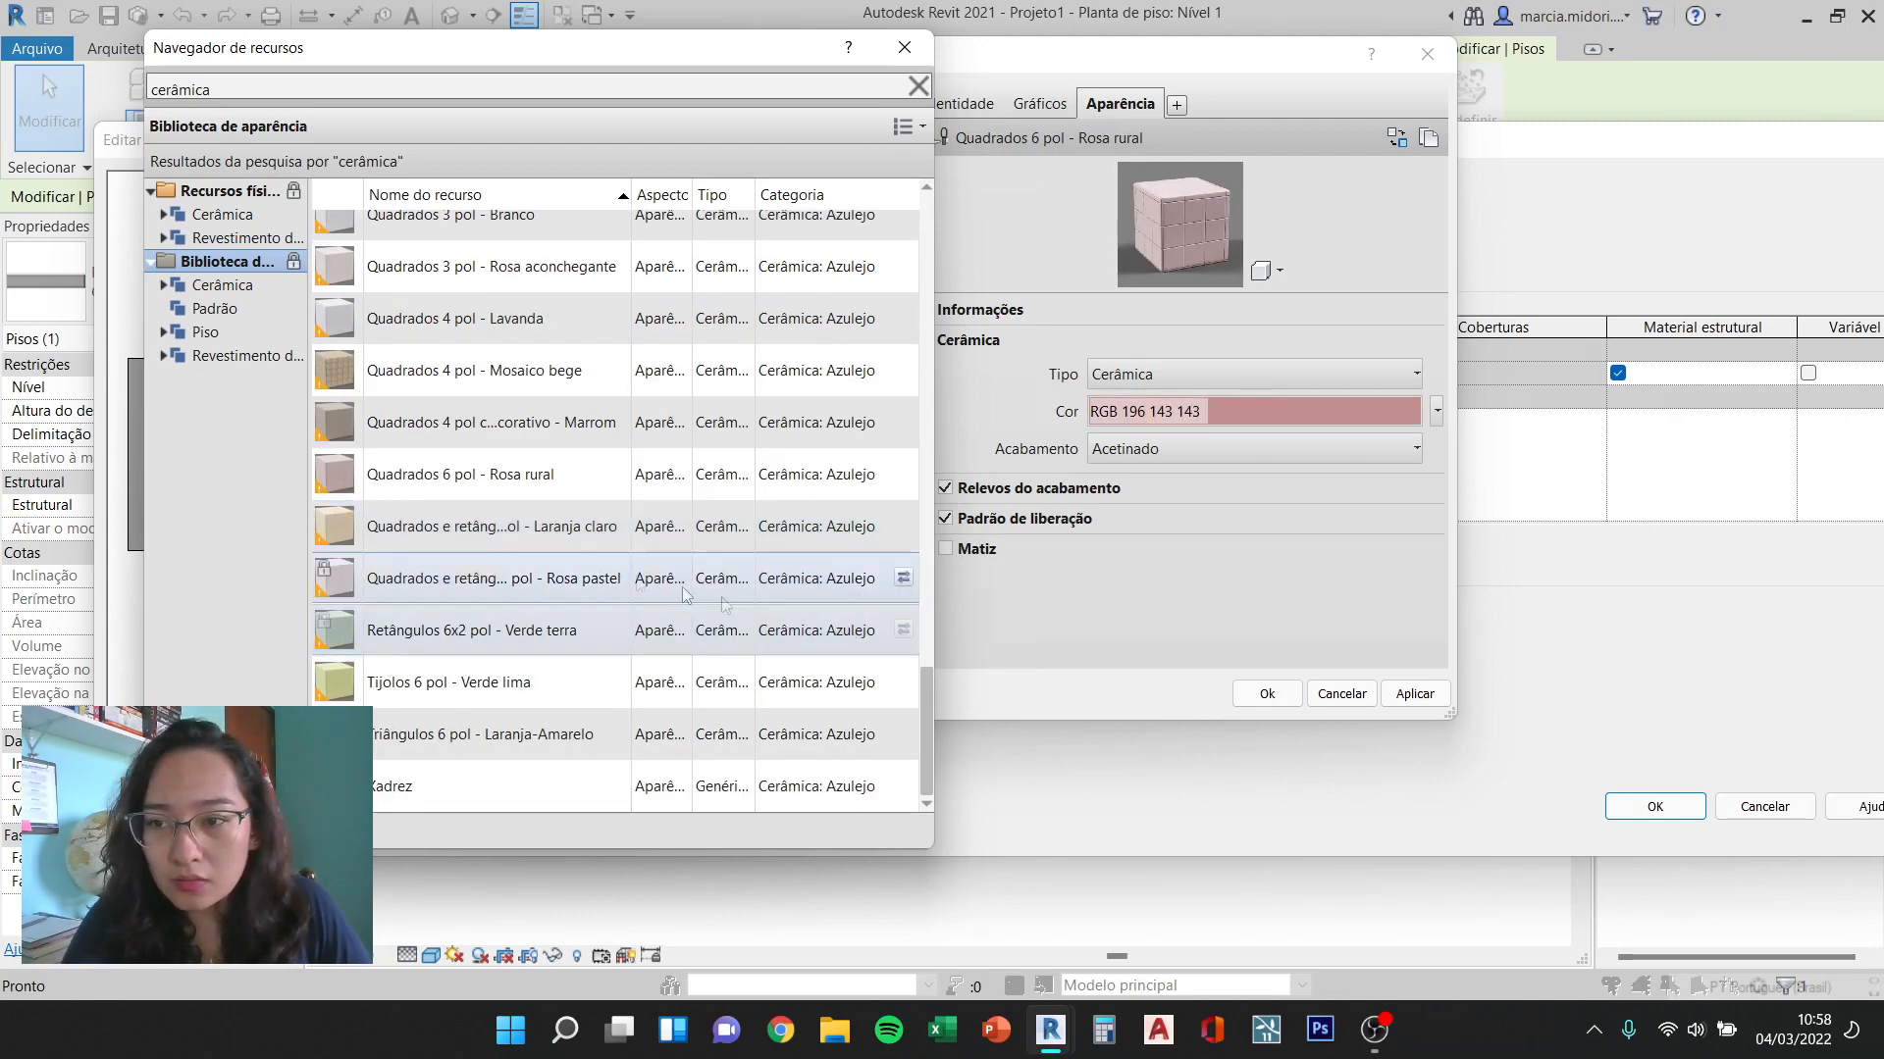
pyautogui.click(224, 286)
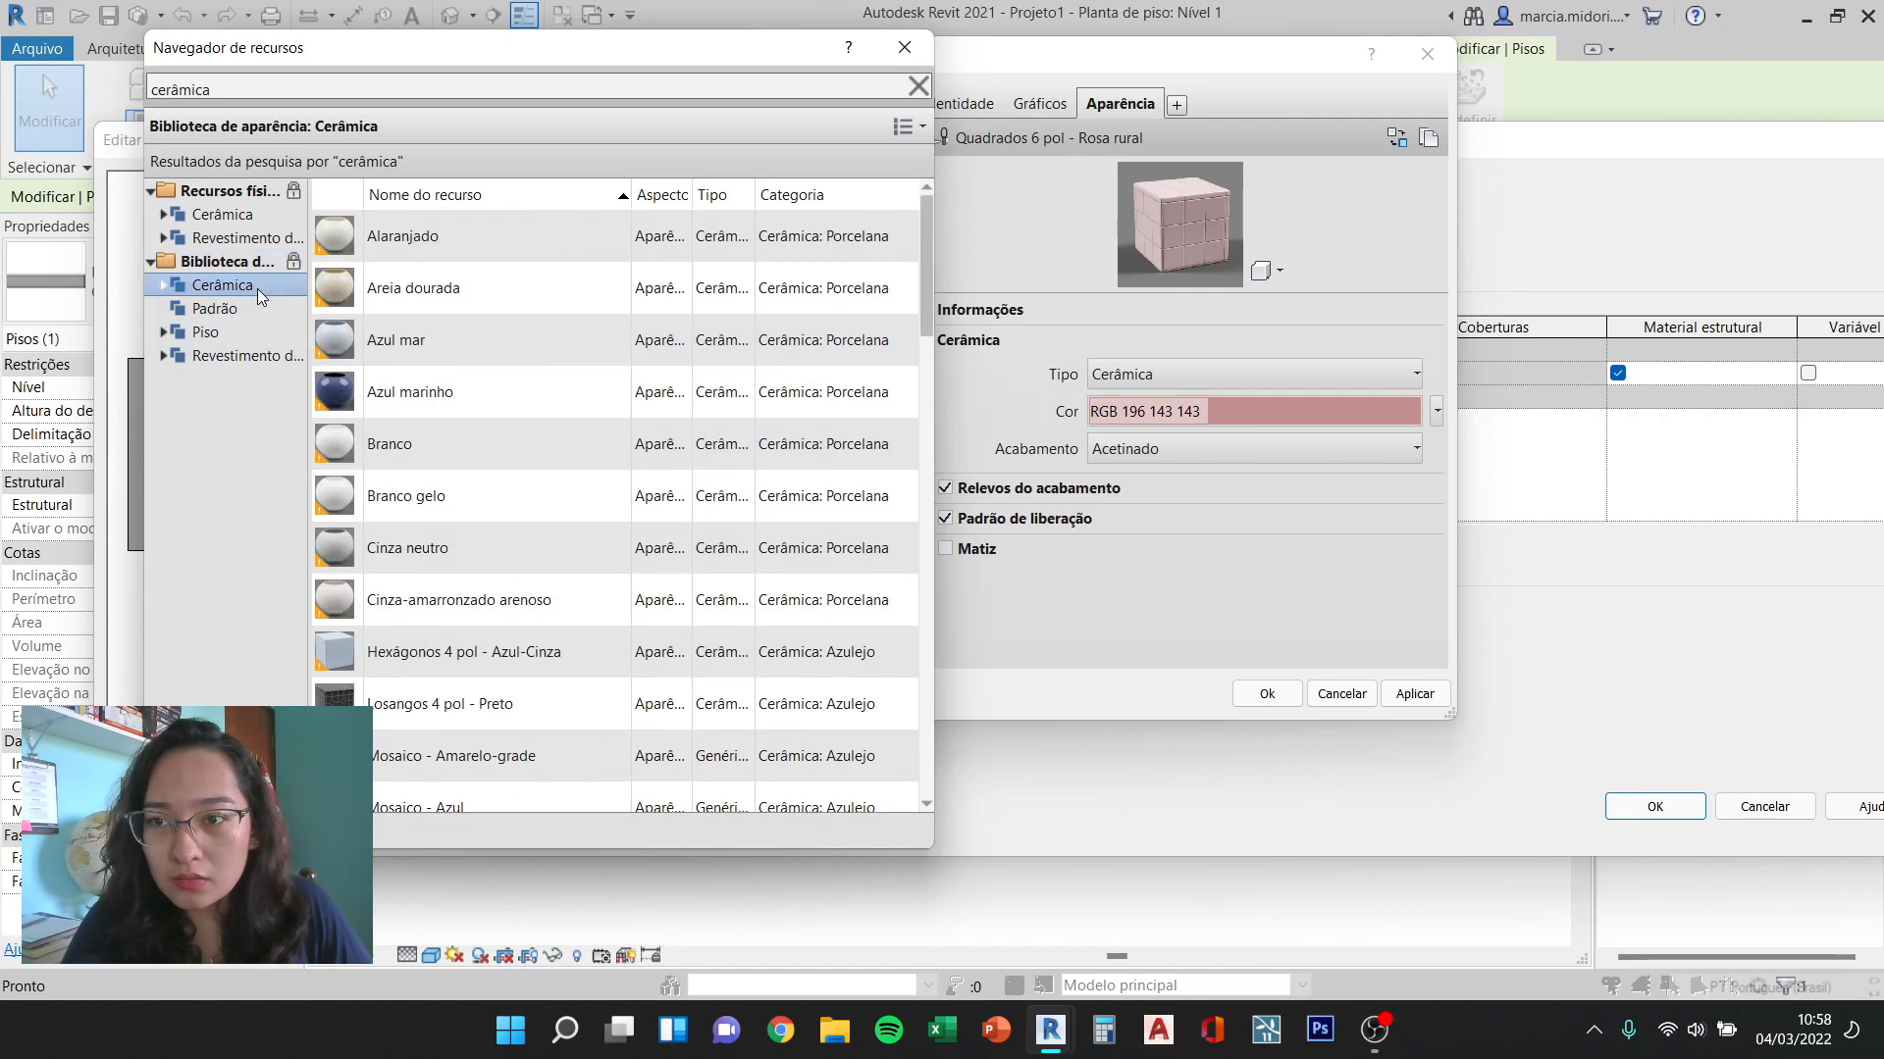
pyautogui.click(903, 445)
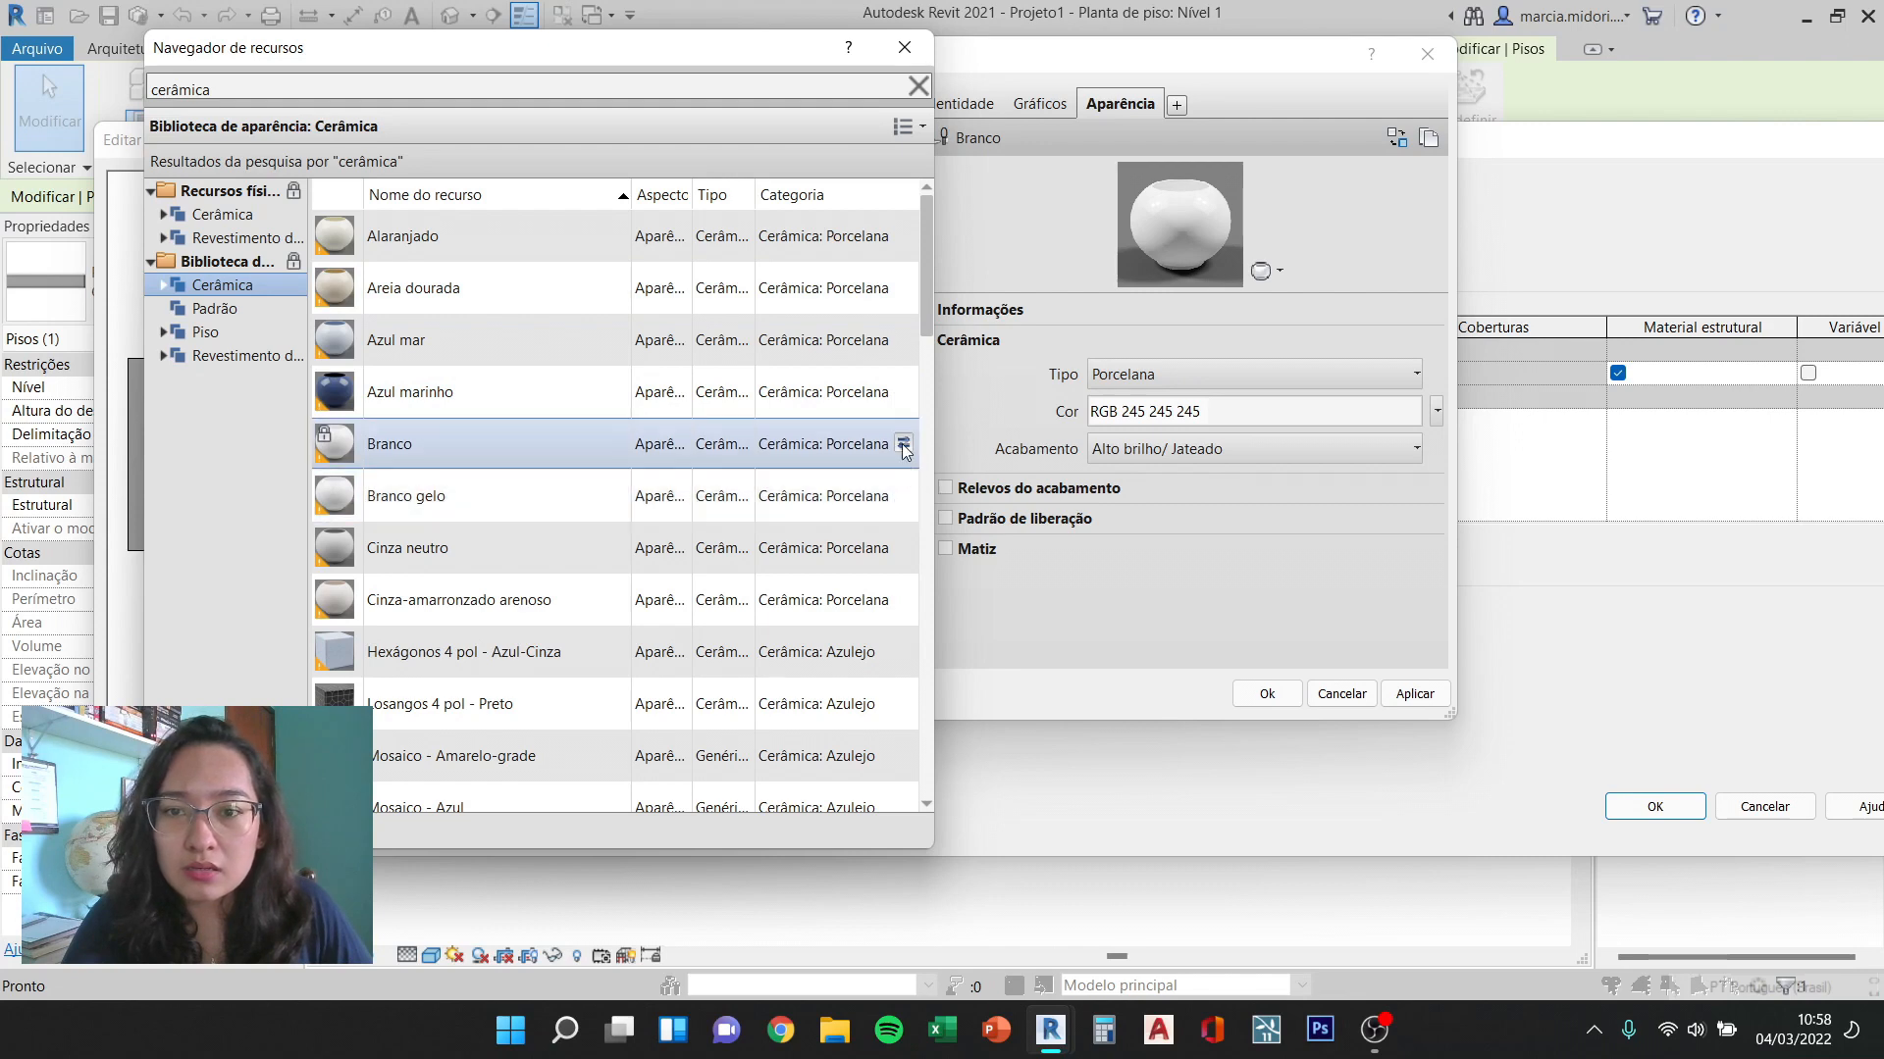
# Step: Set the Branco asset's type to Cerâmica, try the Acetinado finish, and return the finish to Alto brilho/ Jateado
pyautogui.click(1173, 378)
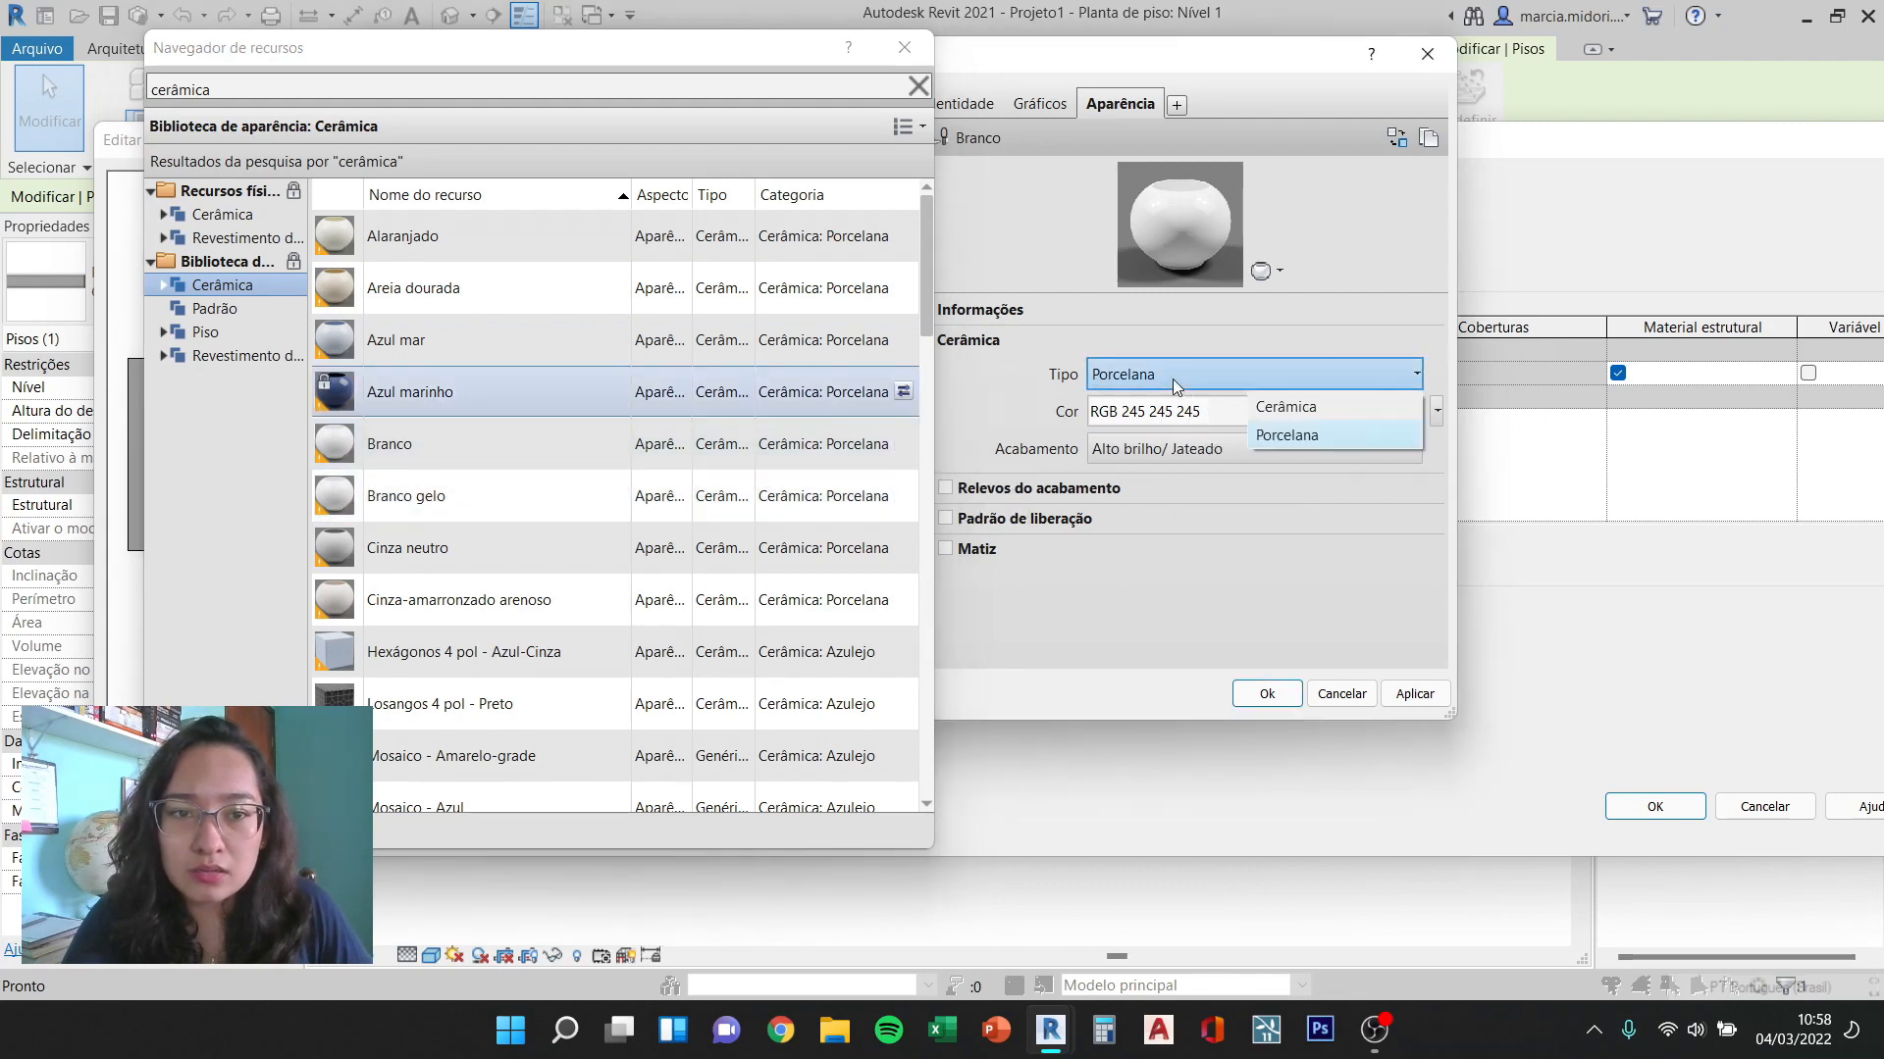
pyautogui.click(1289, 402)
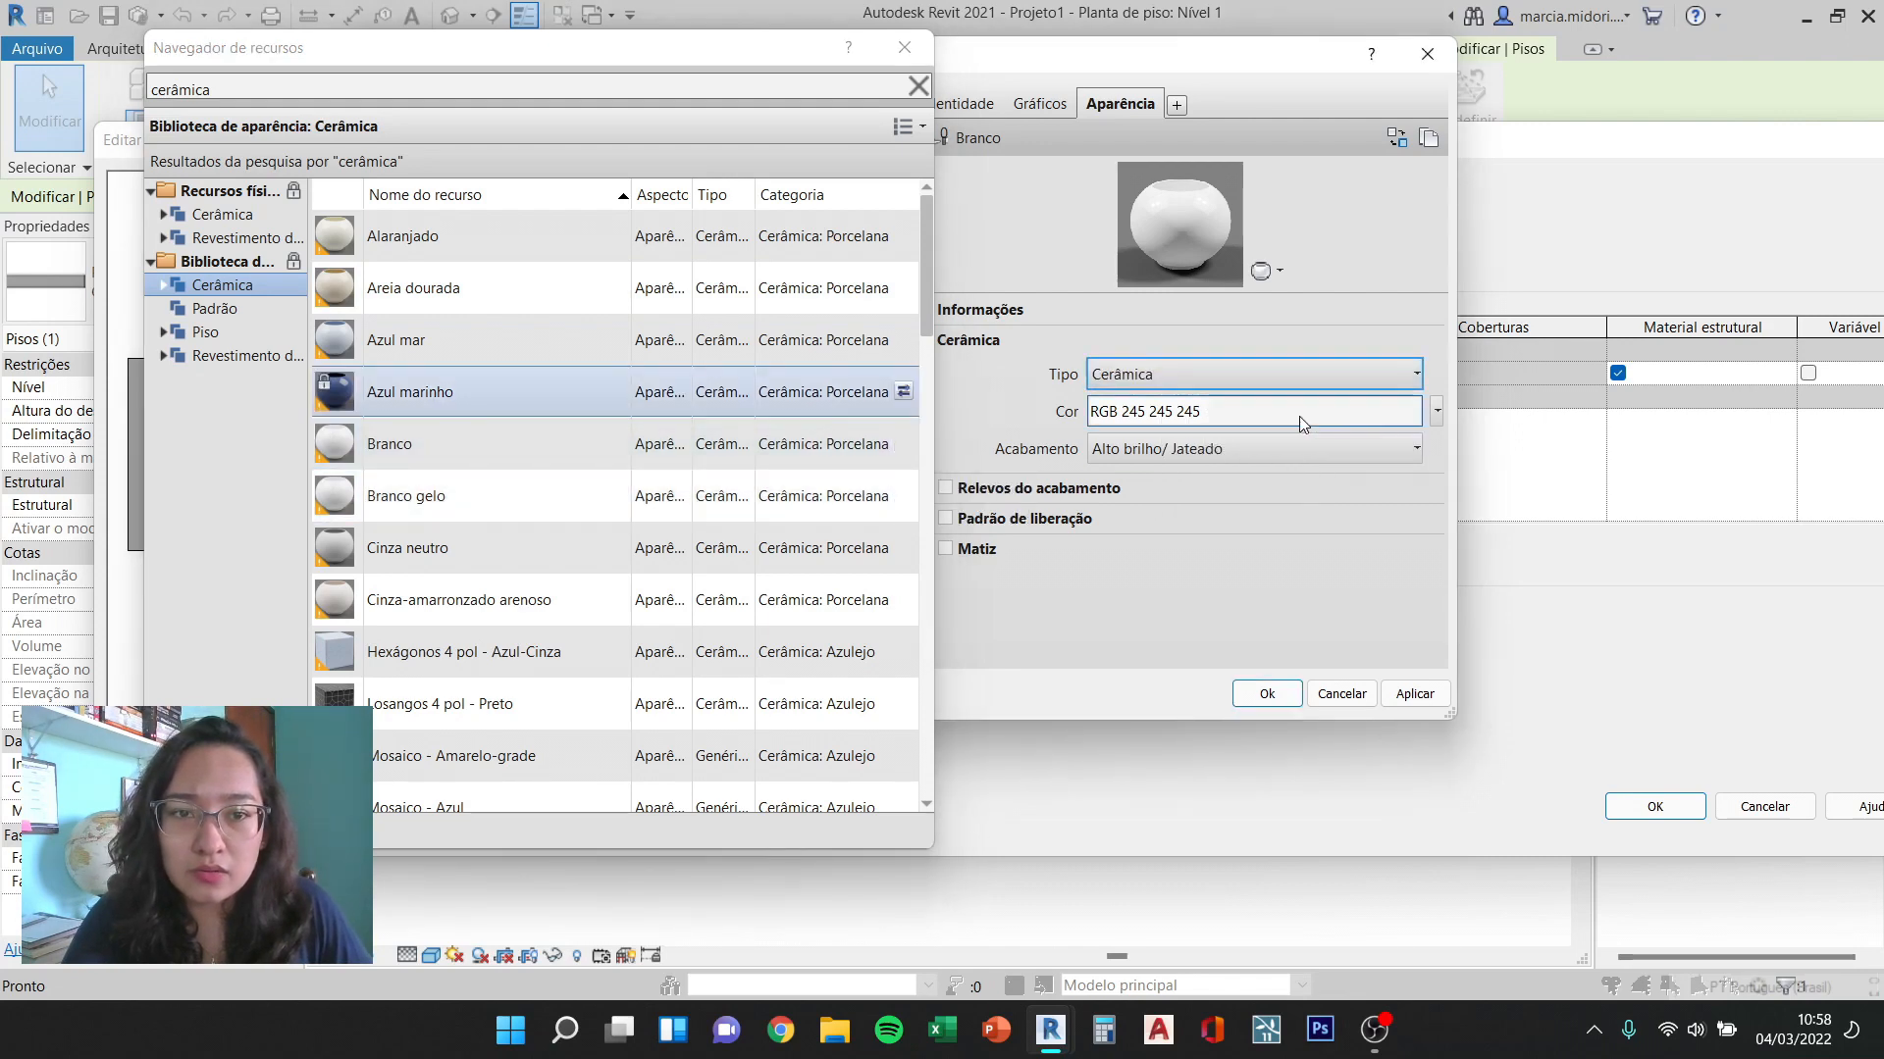
pyautogui.click(1227, 450)
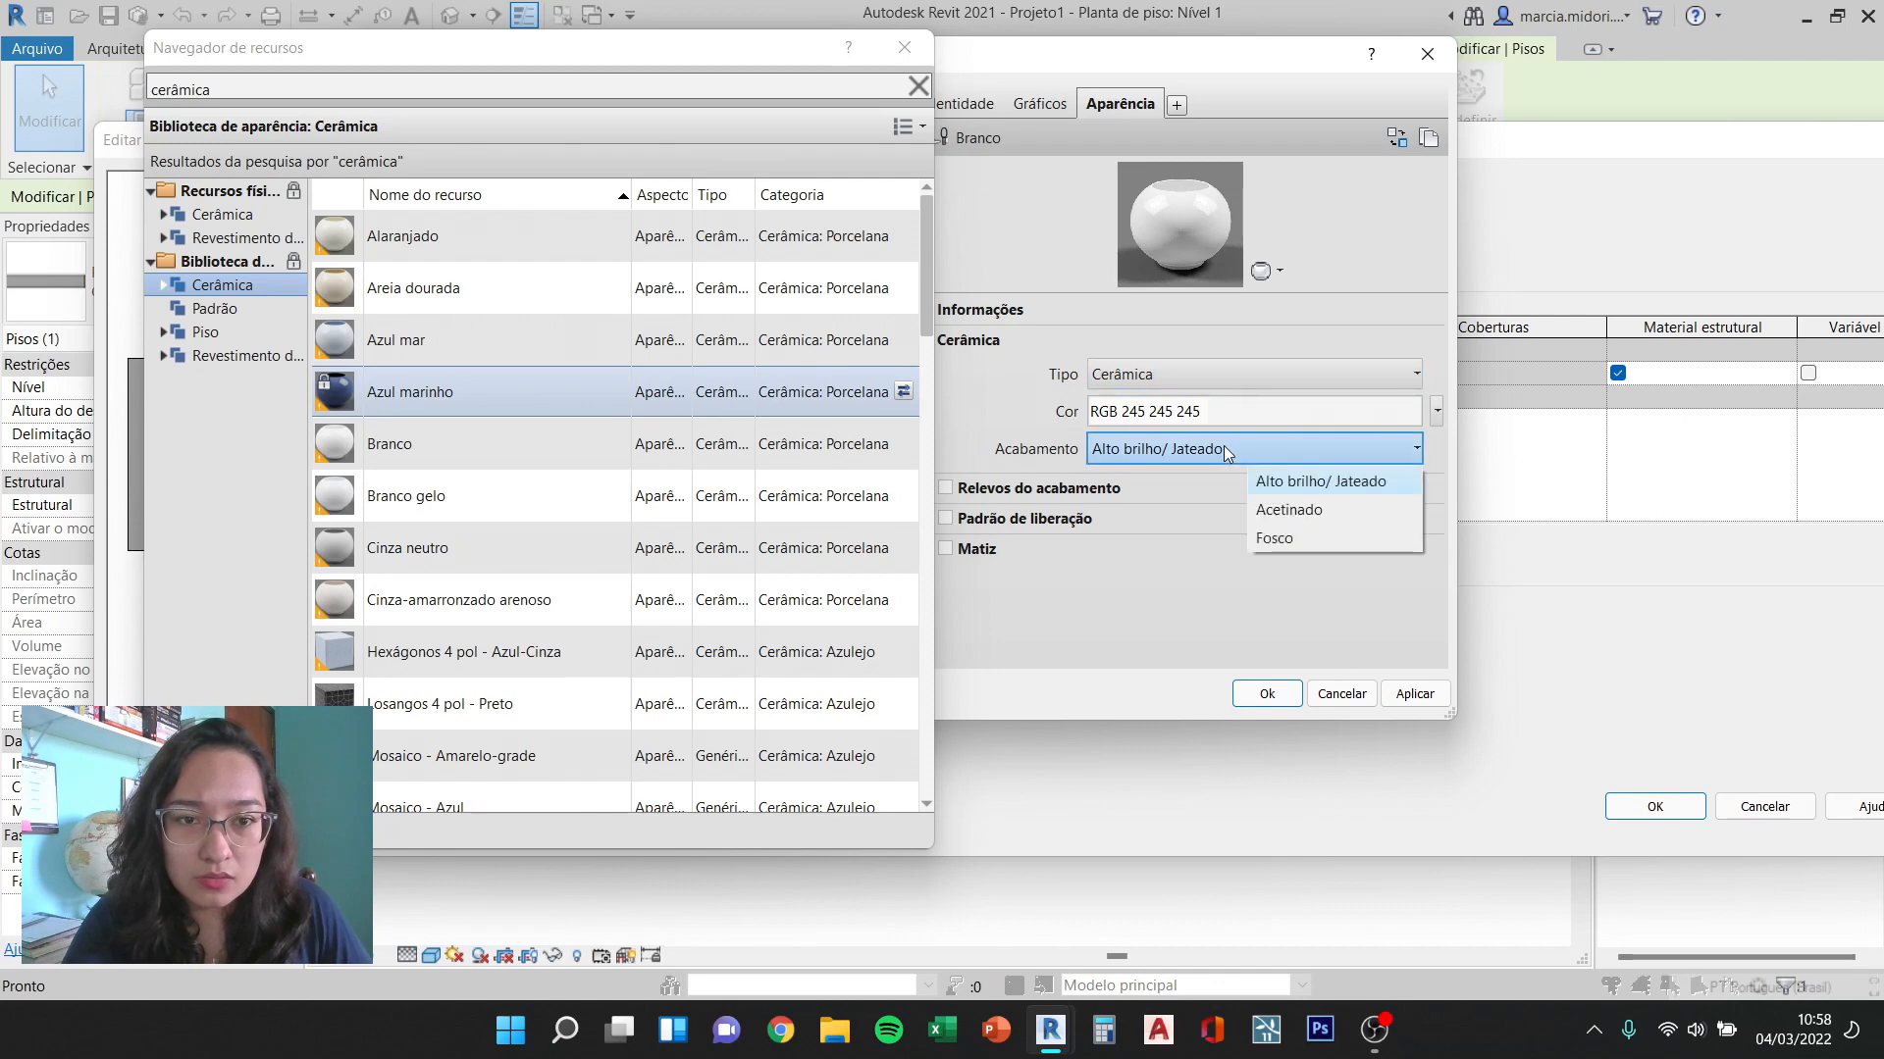
pyautogui.click(1291, 510)
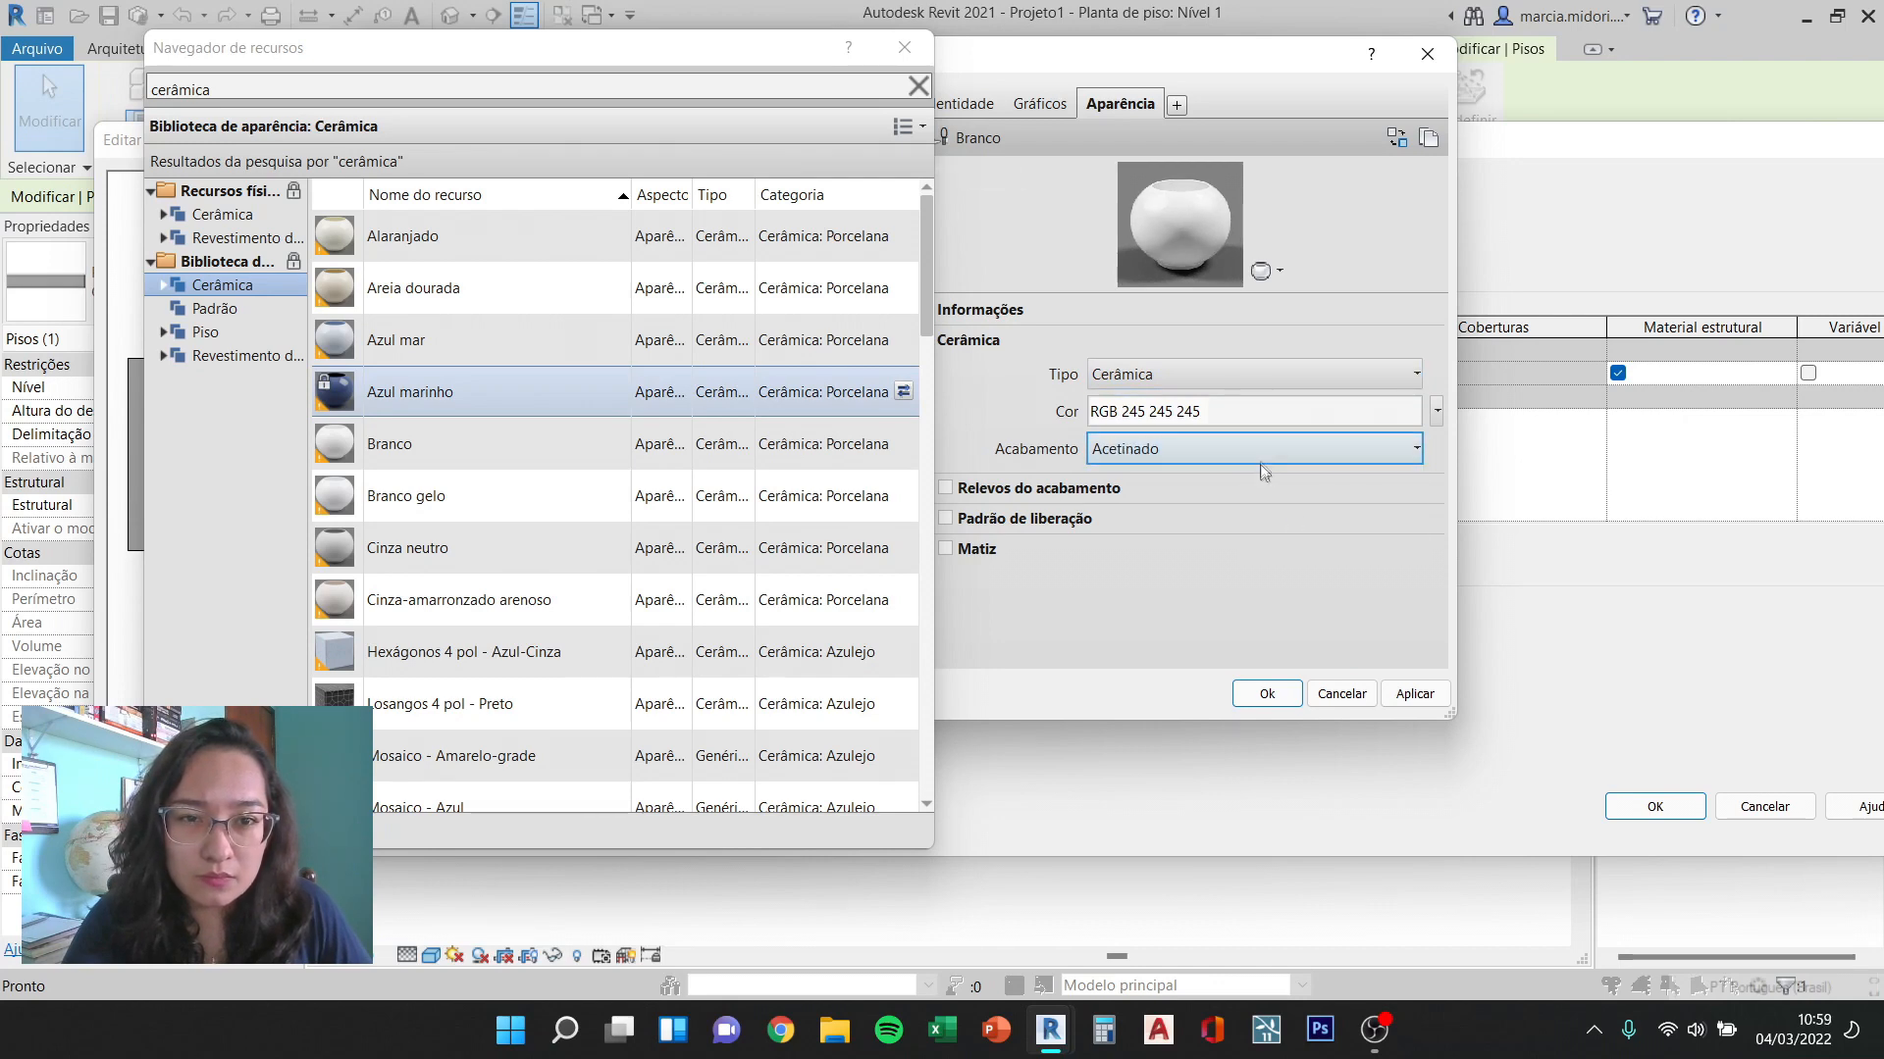
pyautogui.click(1261, 458)
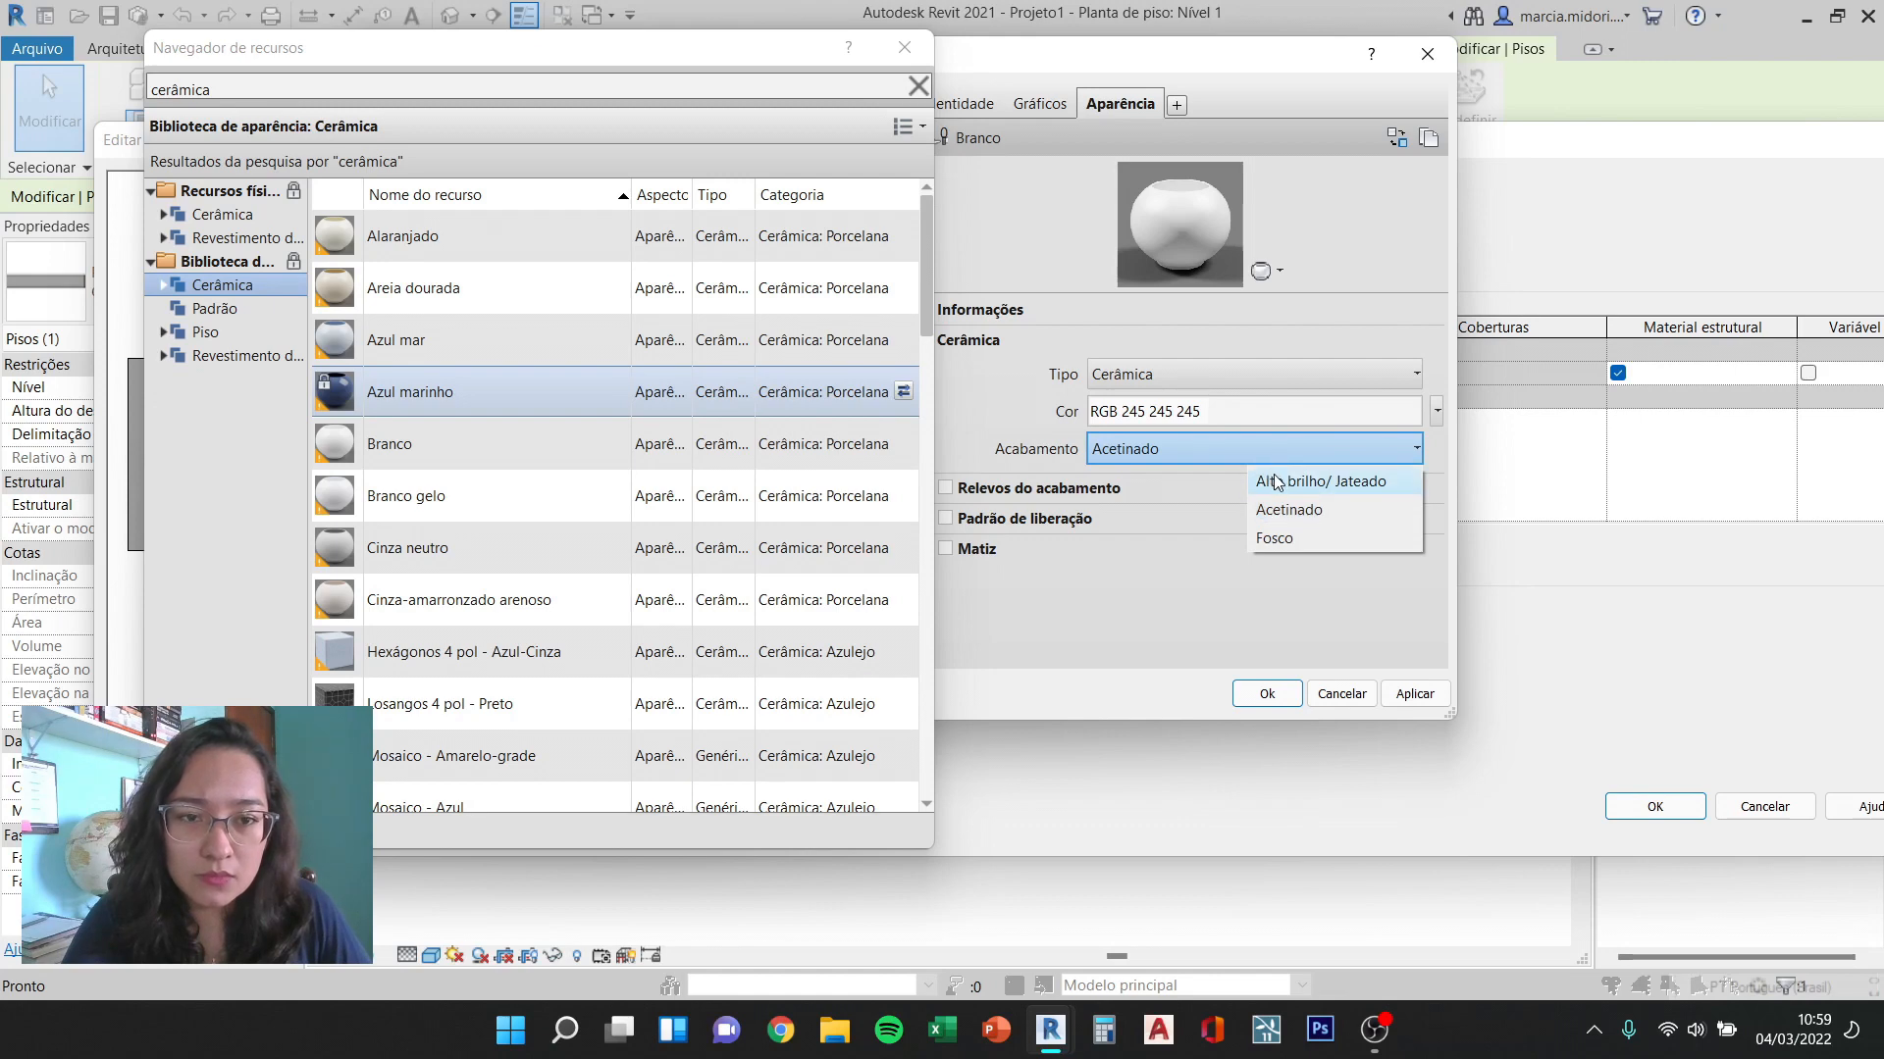
pyautogui.click(1276, 480)
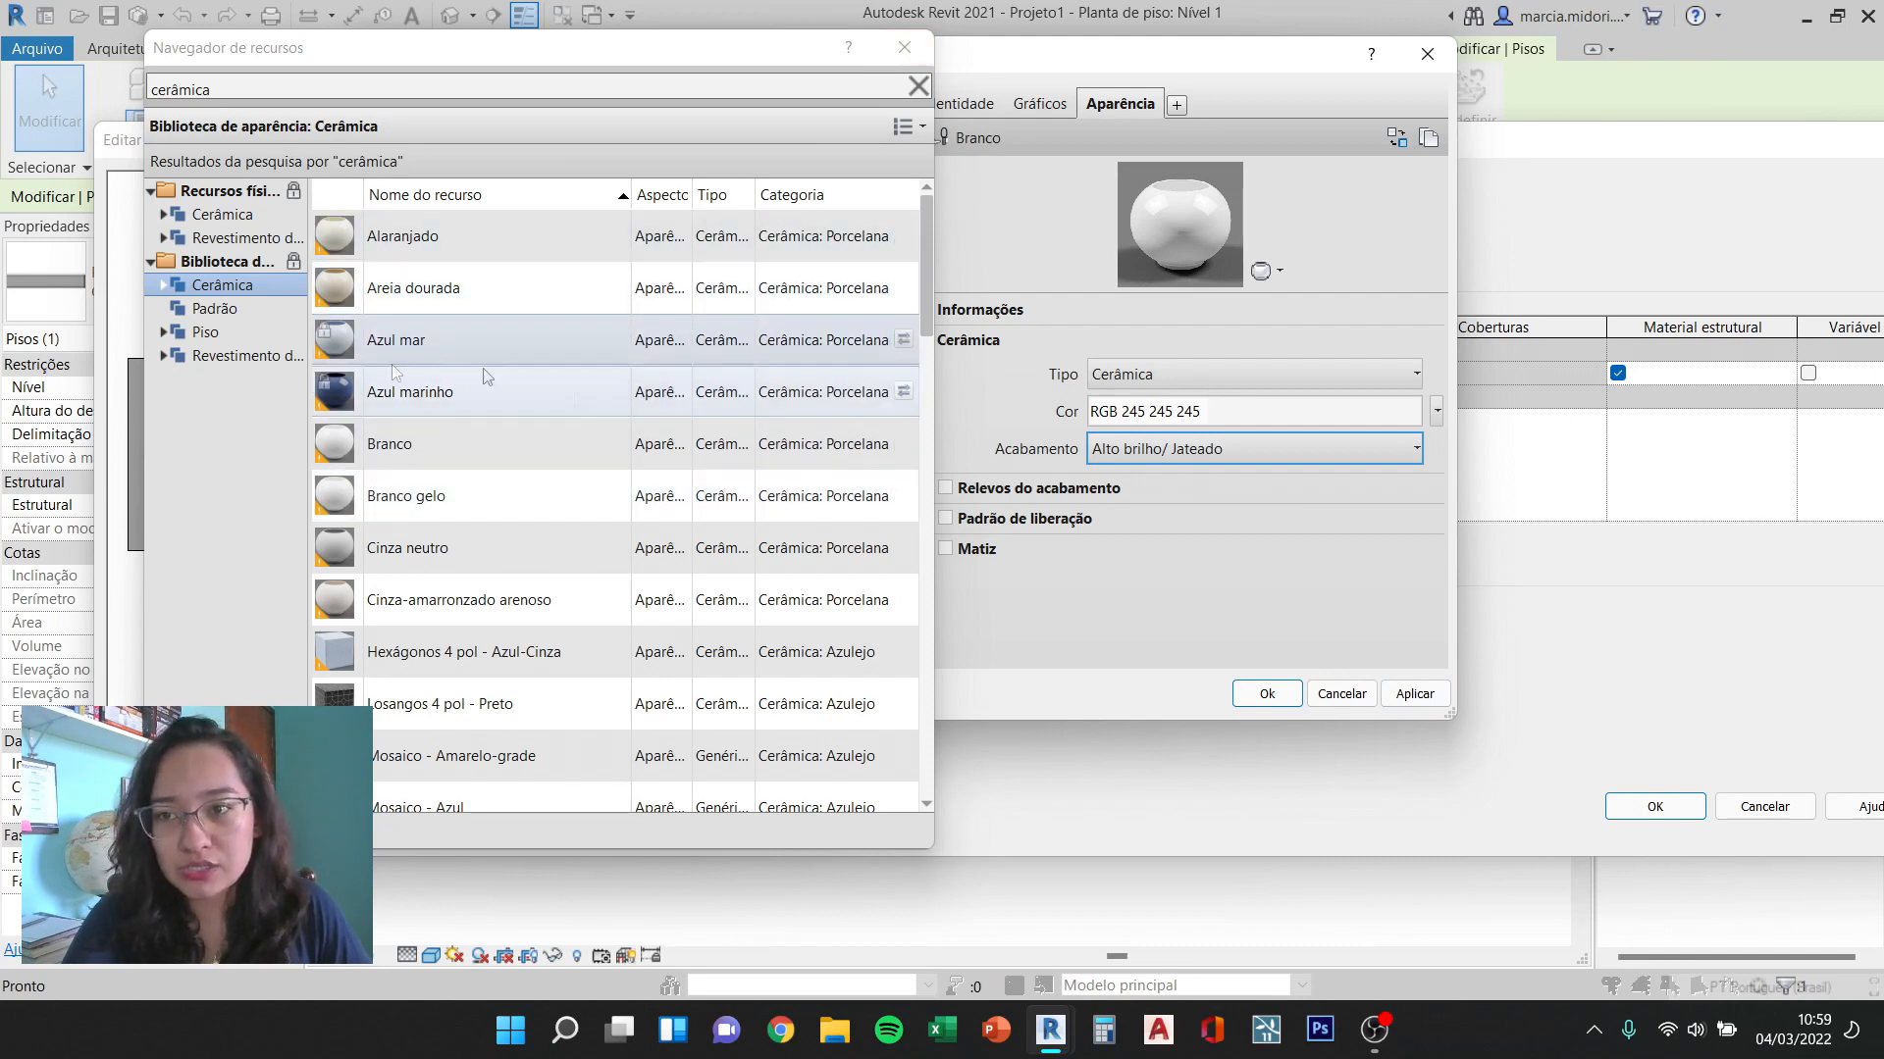
pyautogui.click(904, 47)
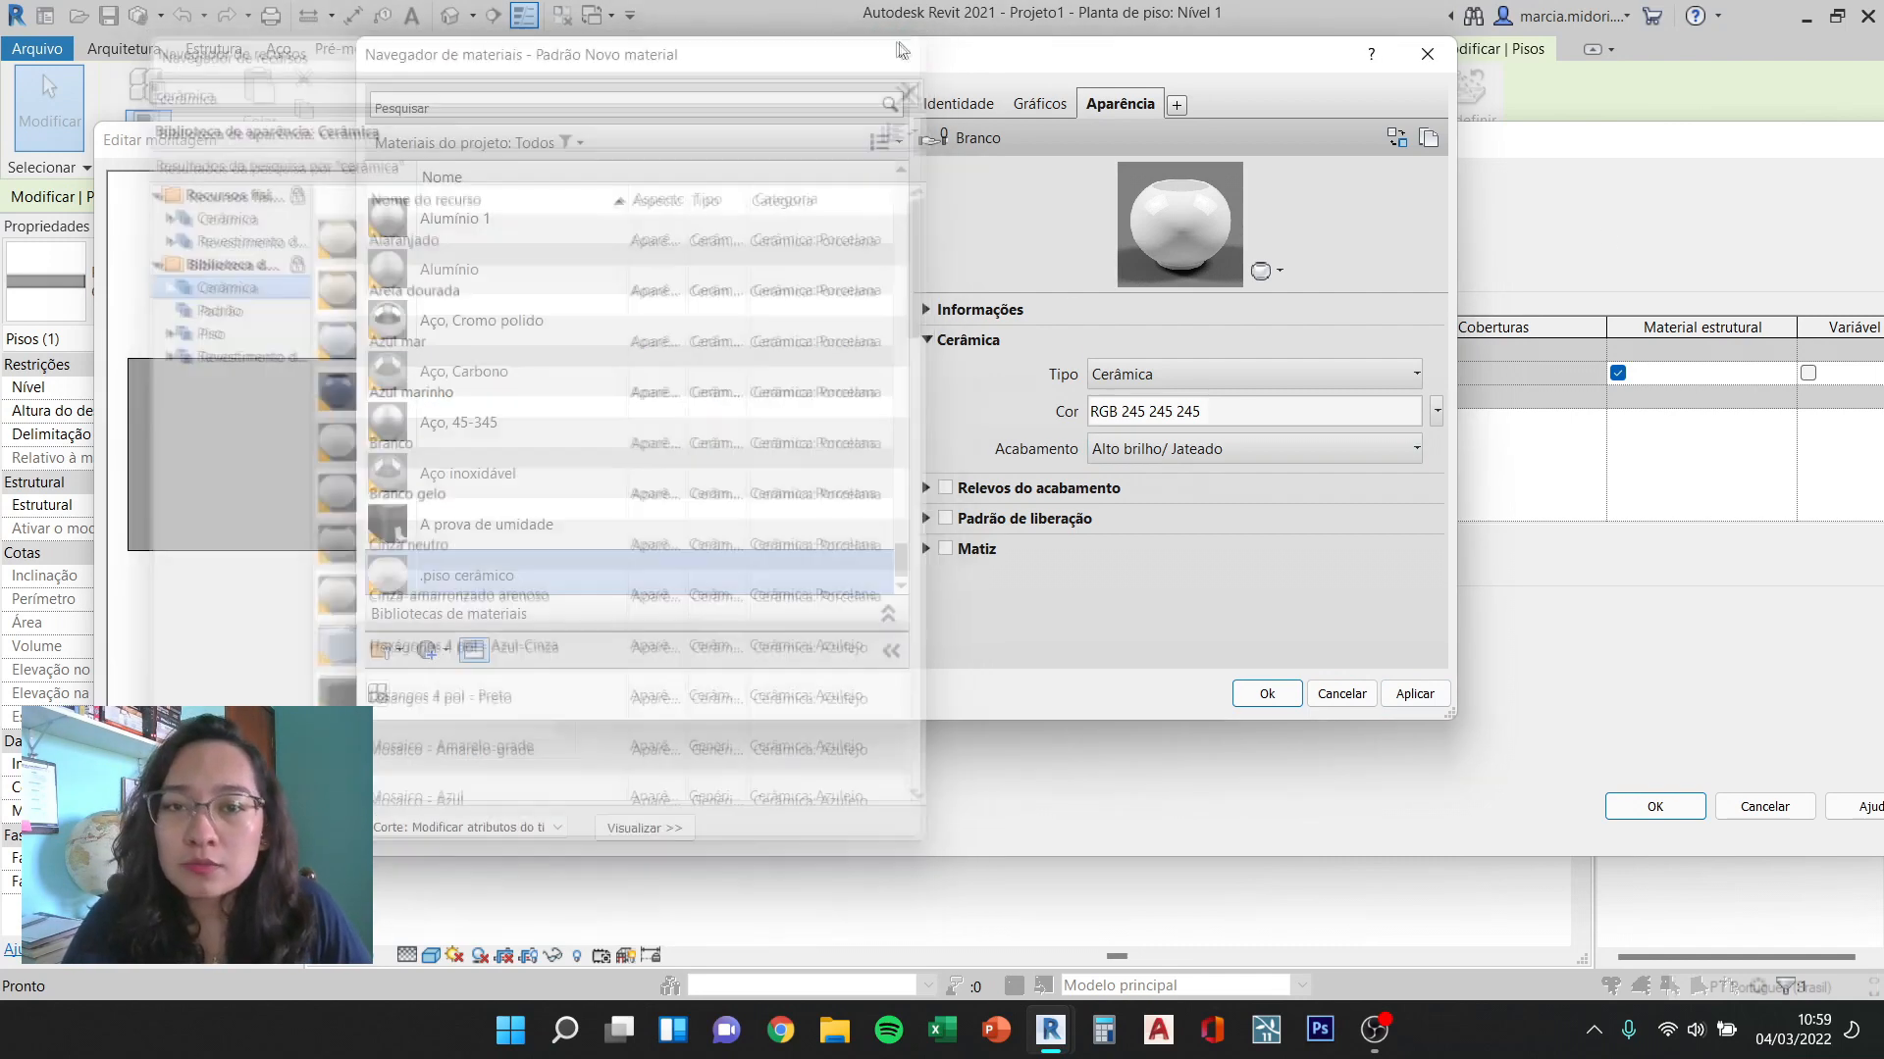
# Step: Try mid-grey RGB 128 128 128 as the ceramic appearance colour
pyautogui.click(973, 310)
pyautogui.click(1179, 339)
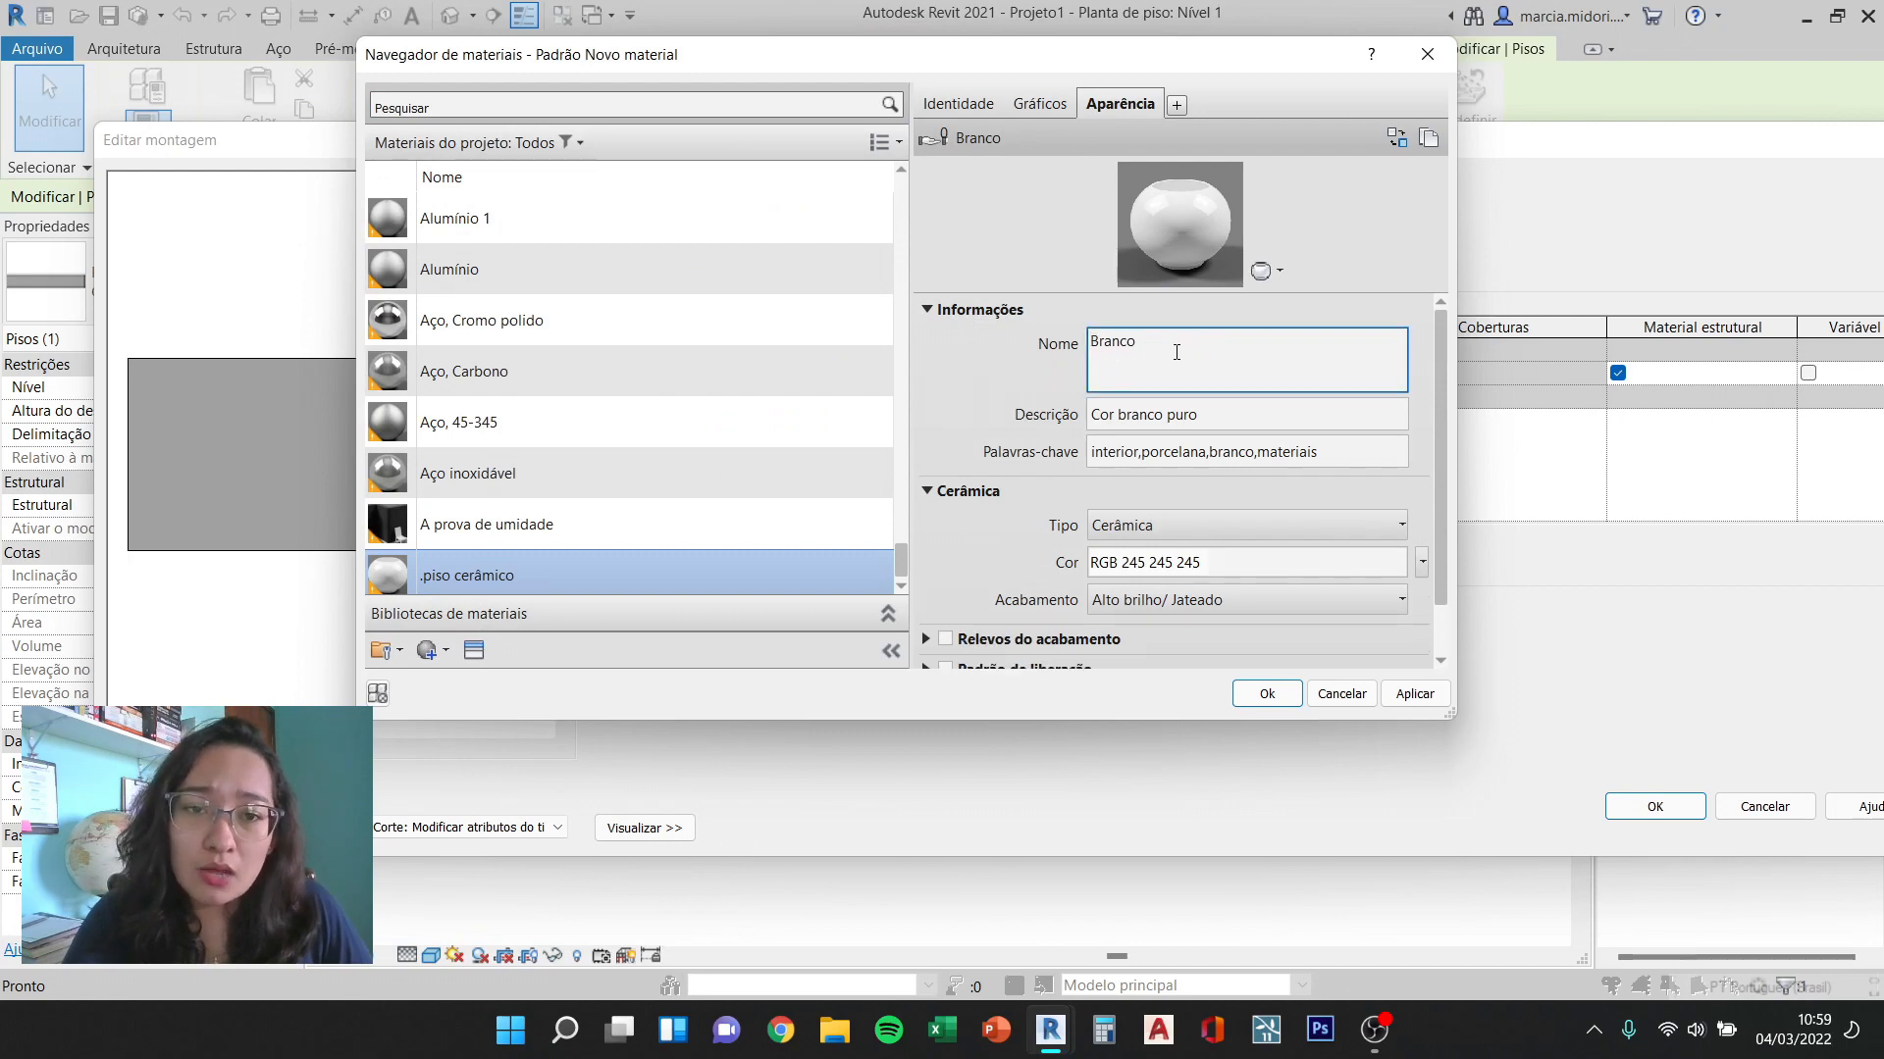
pyautogui.click(1143, 562)
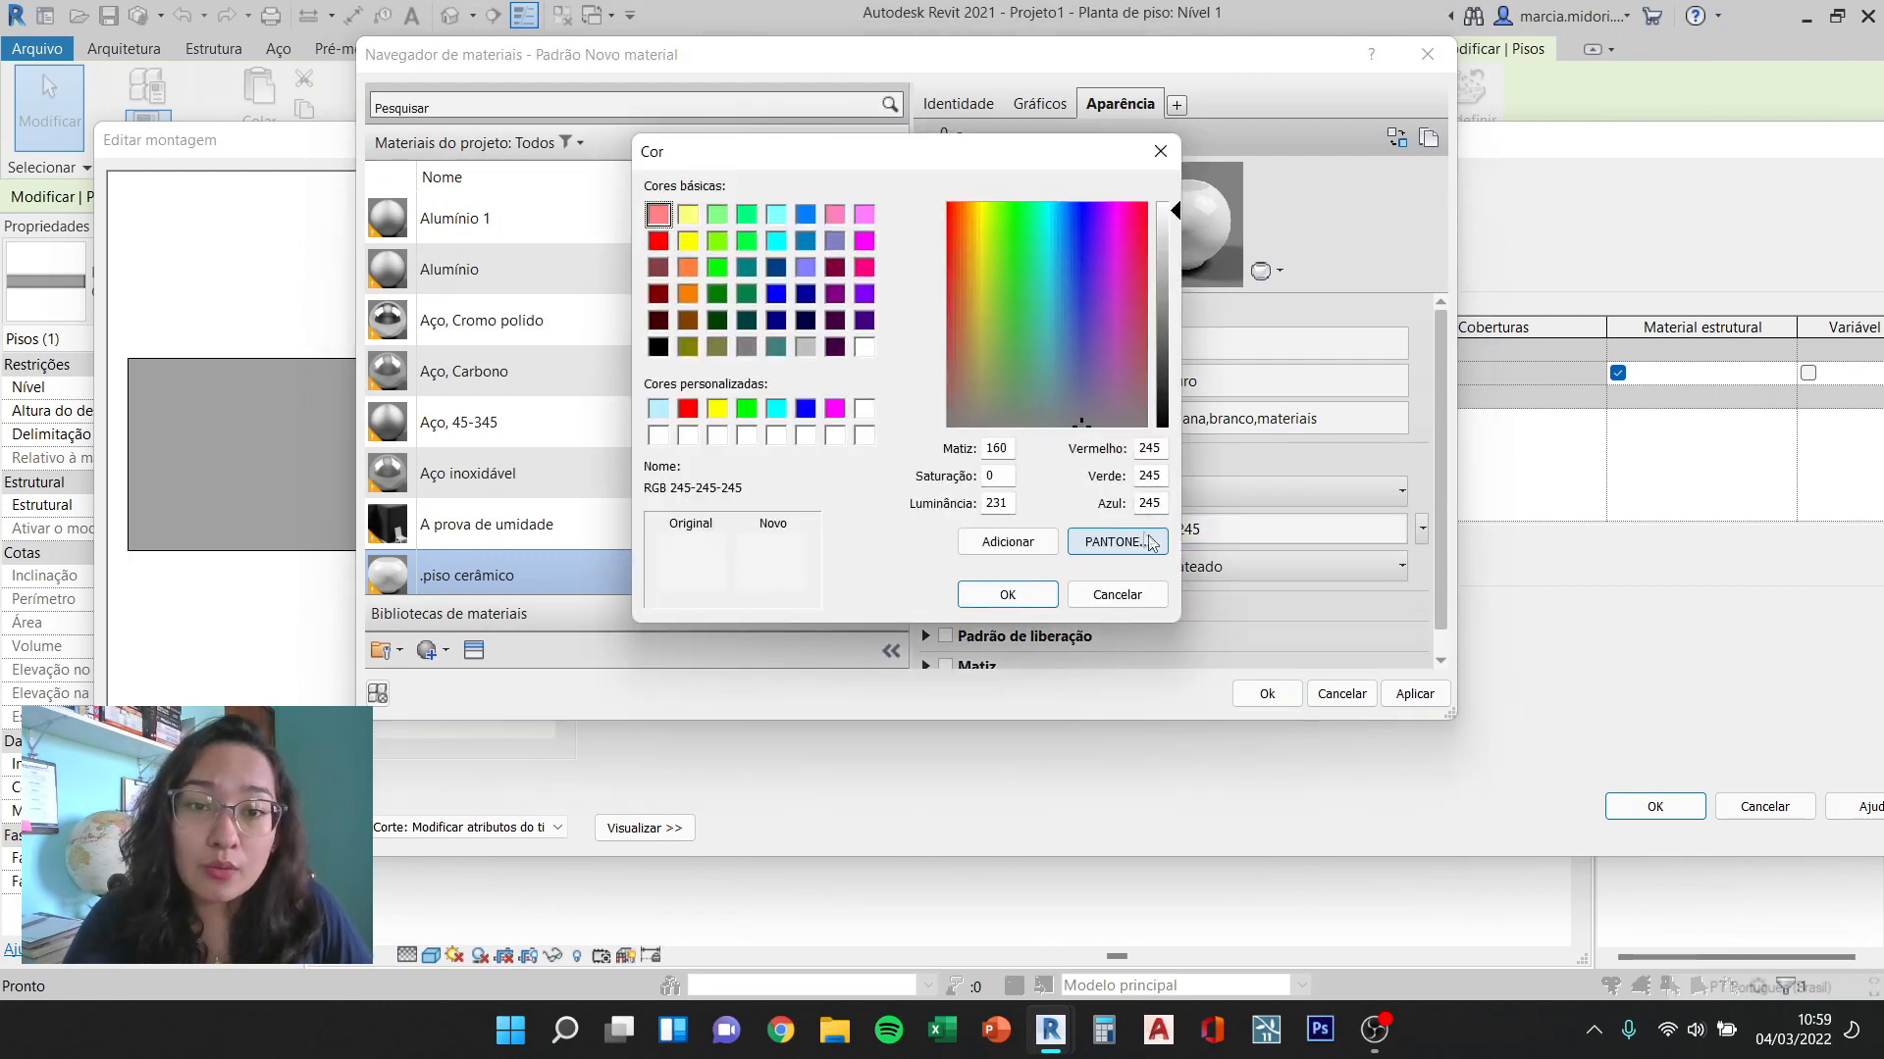
pyautogui.moveTo(1159, 276); pyautogui.dragTo(1173, 320)
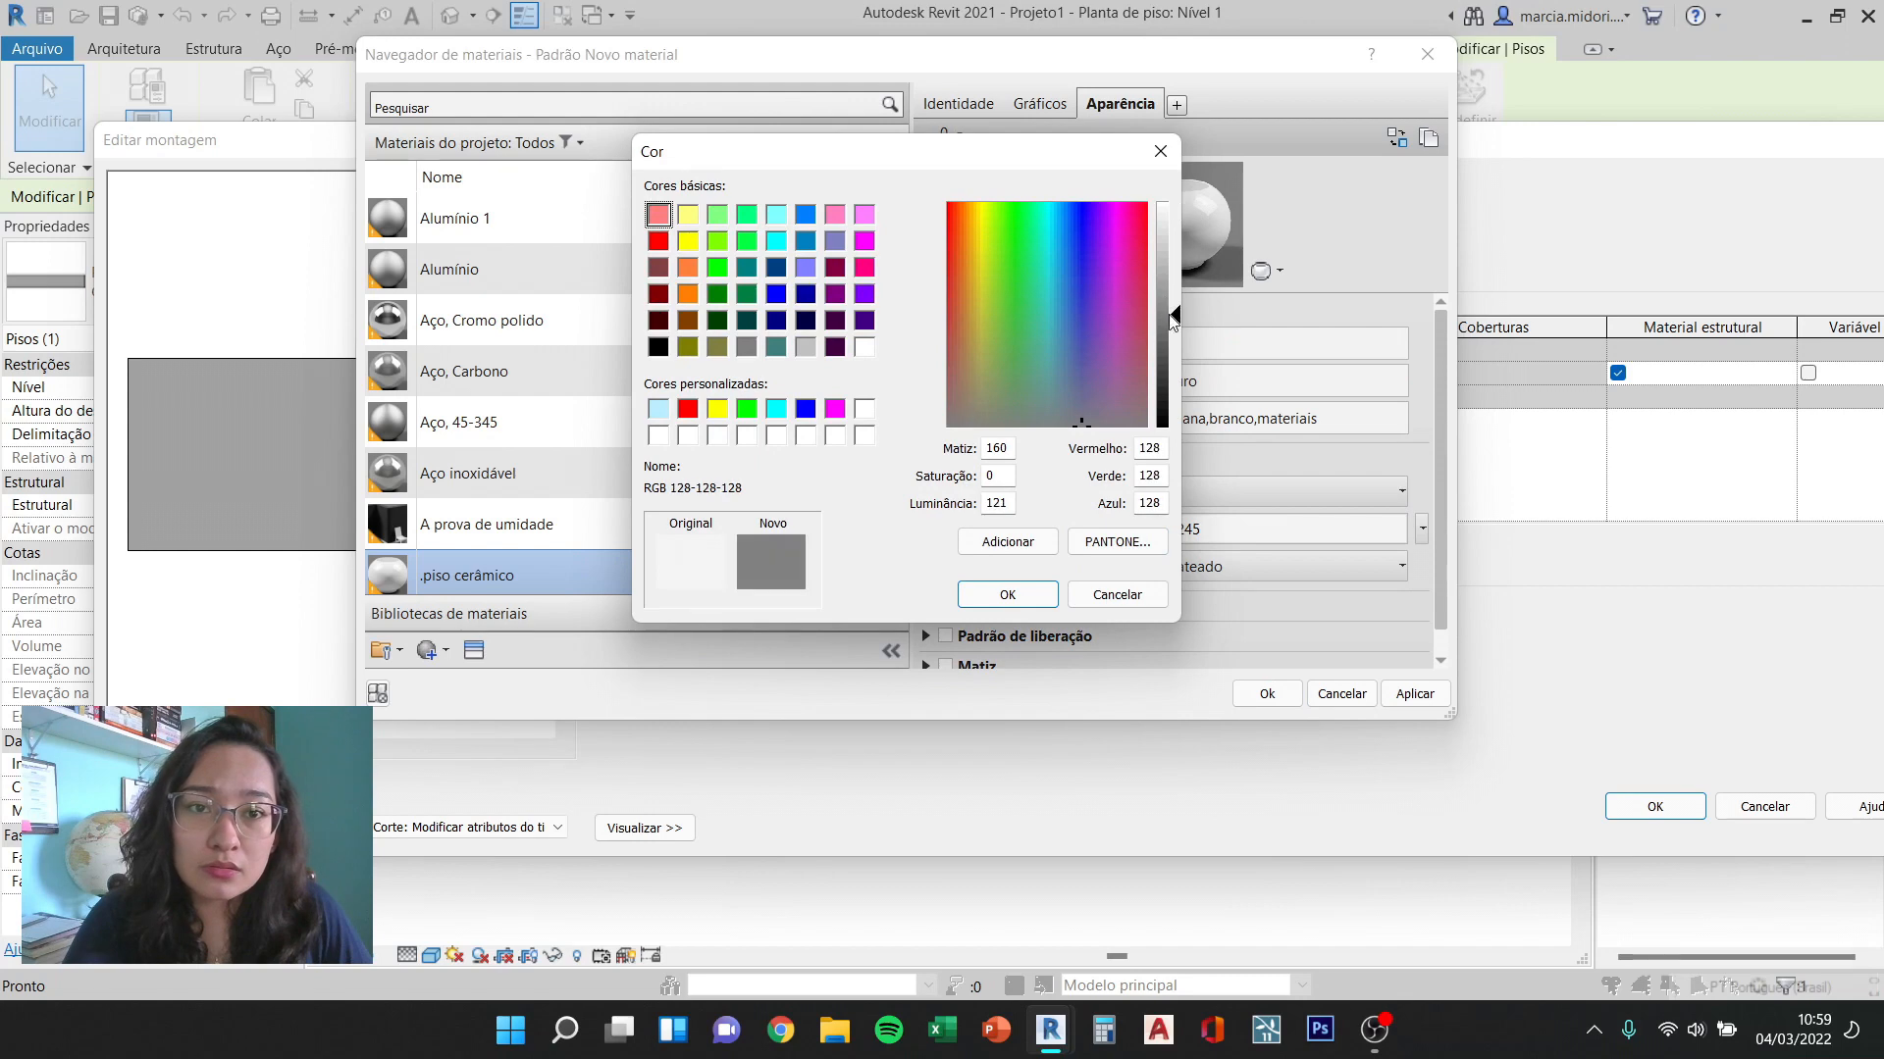
pyautogui.click(1007, 596)
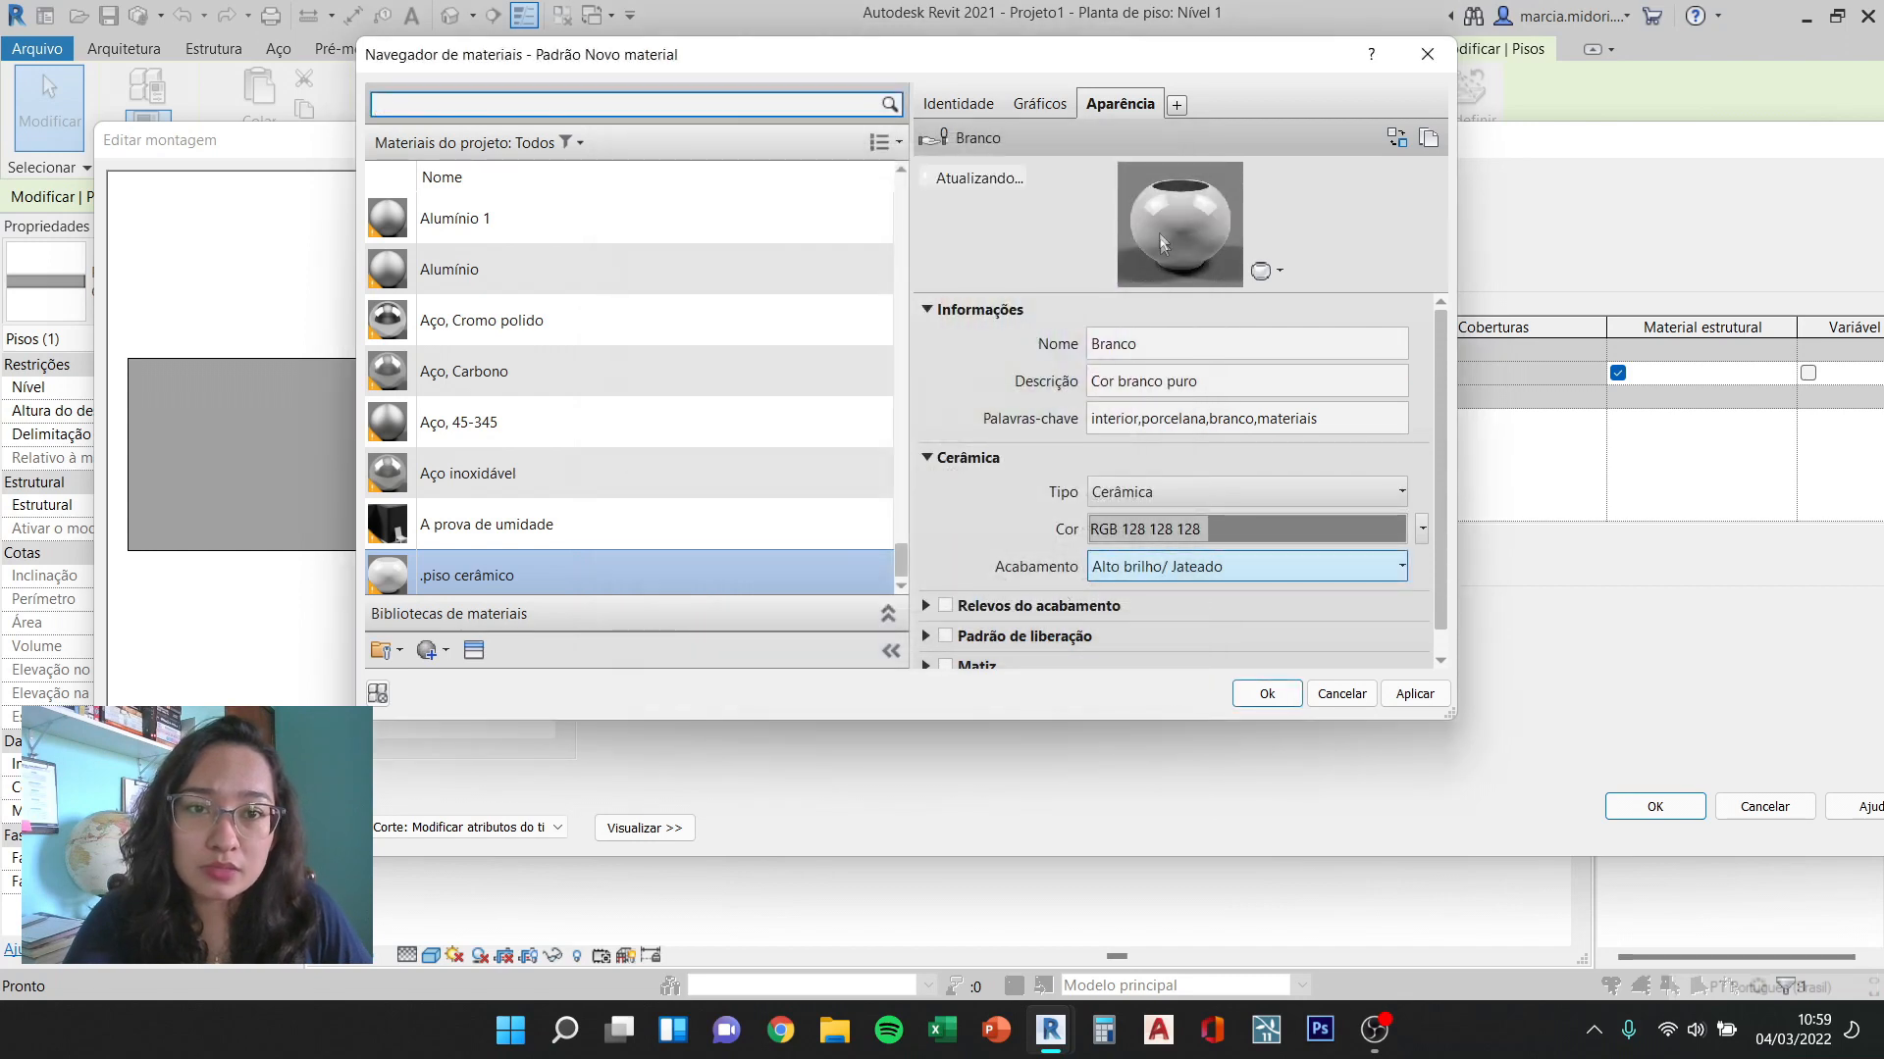
# Step: Return the ceramic appearance colour to near-white RGB 245 245 245
pyautogui.click(1208, 530)
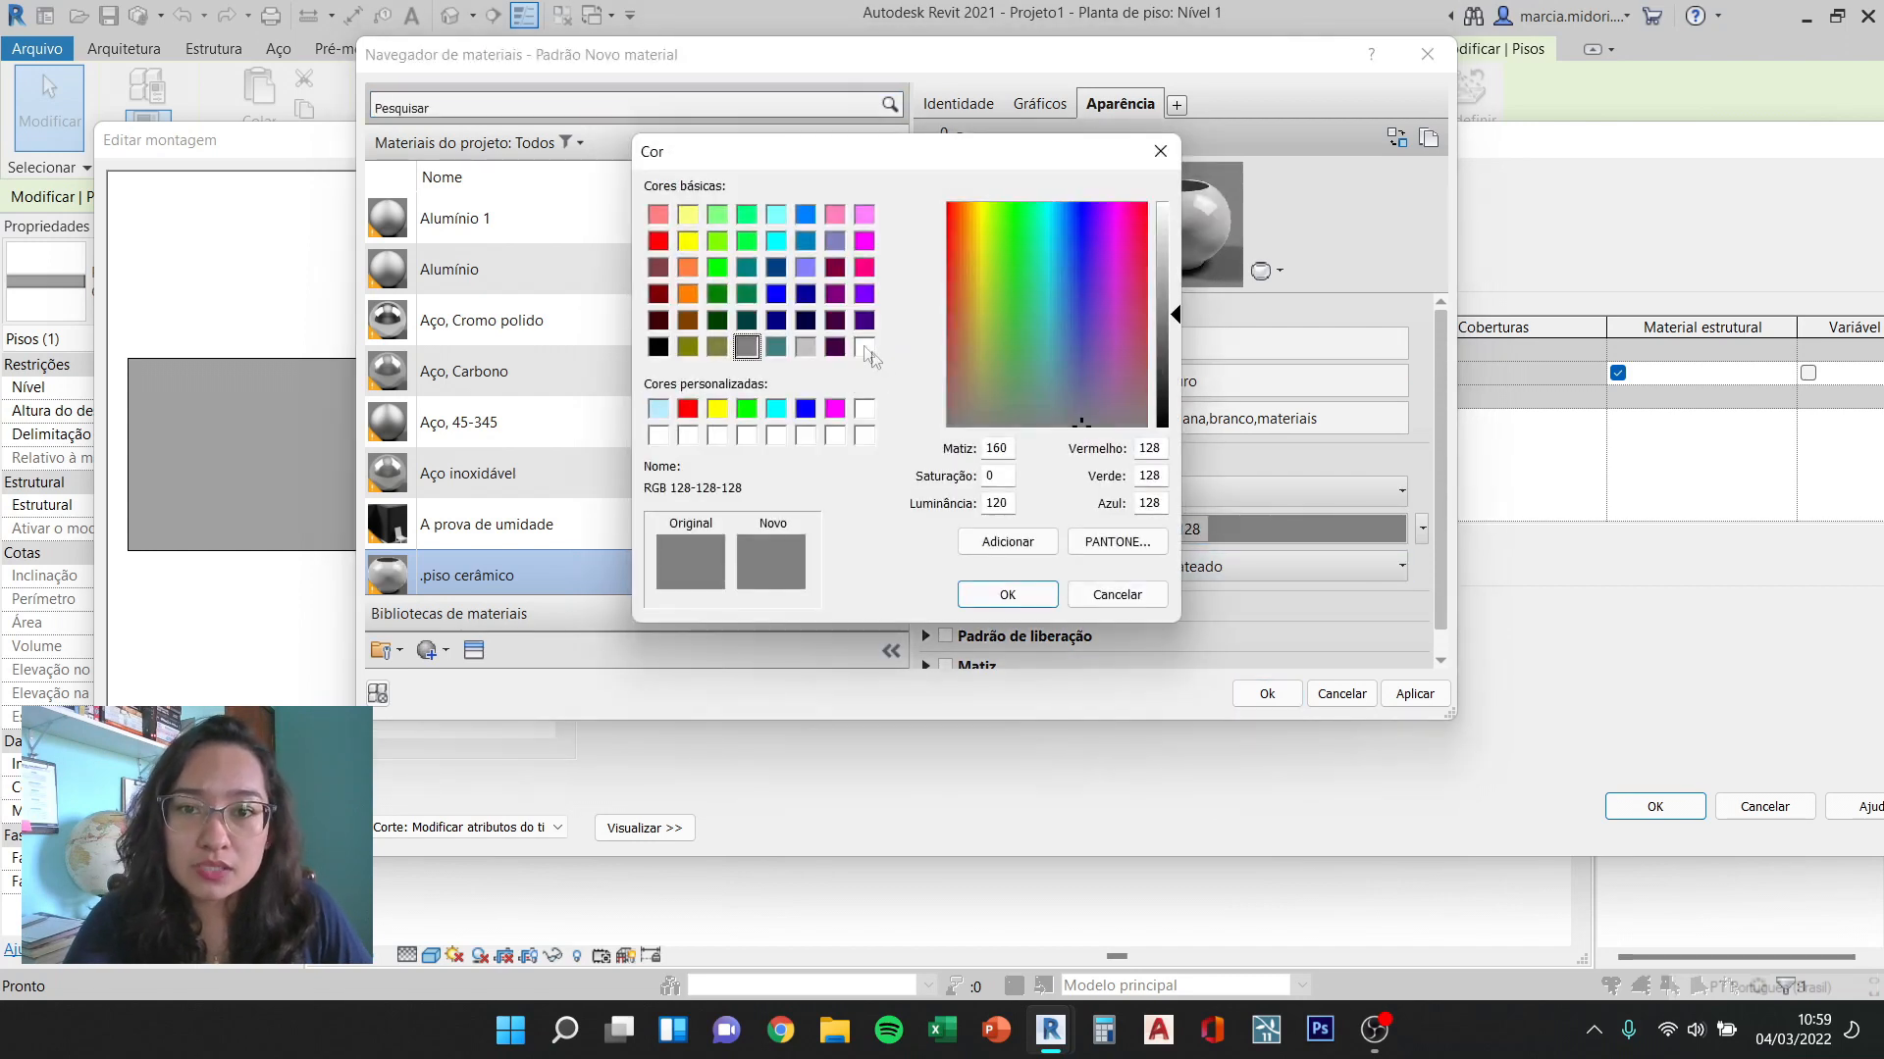
pyautogui.click(863, 346)
pyautogui.click(1174, 227)
pyautogui.moveTo(1174, 227); pyautogui.dragTo(1173, 218)
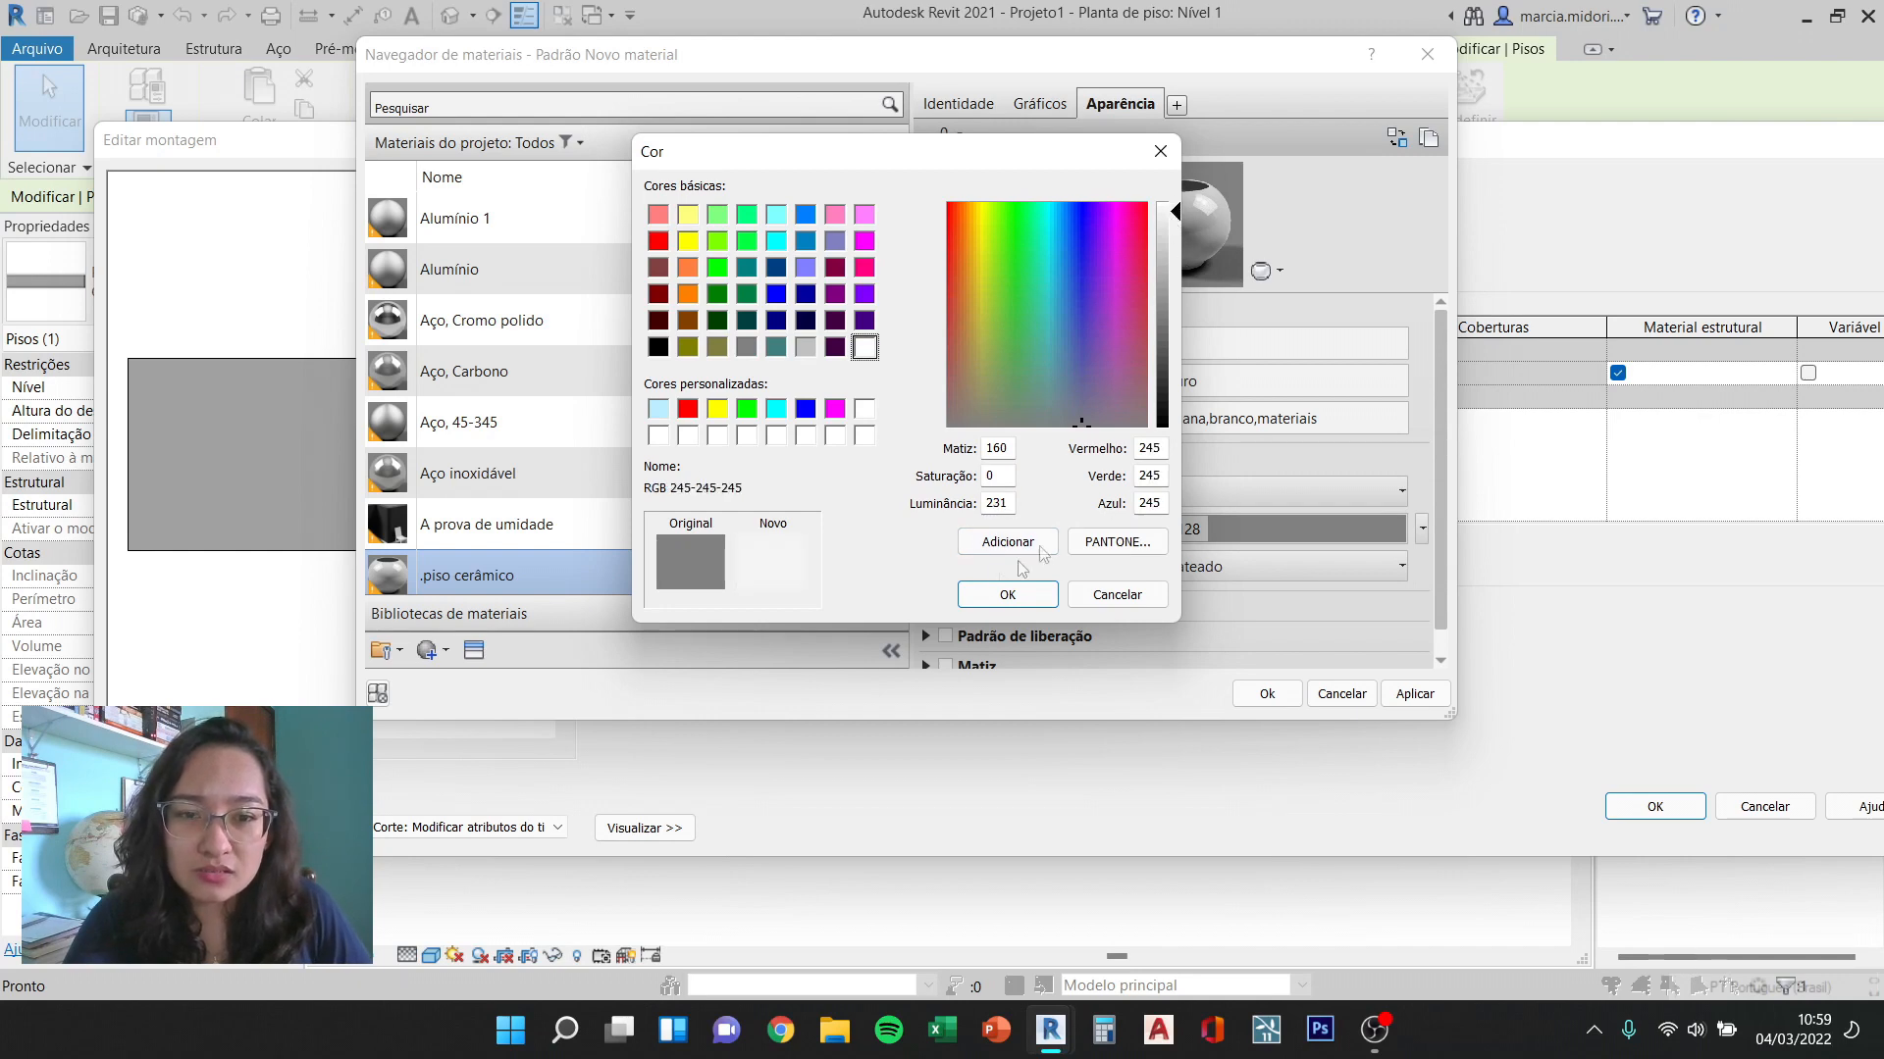
pyautogui.click(1008, 594)
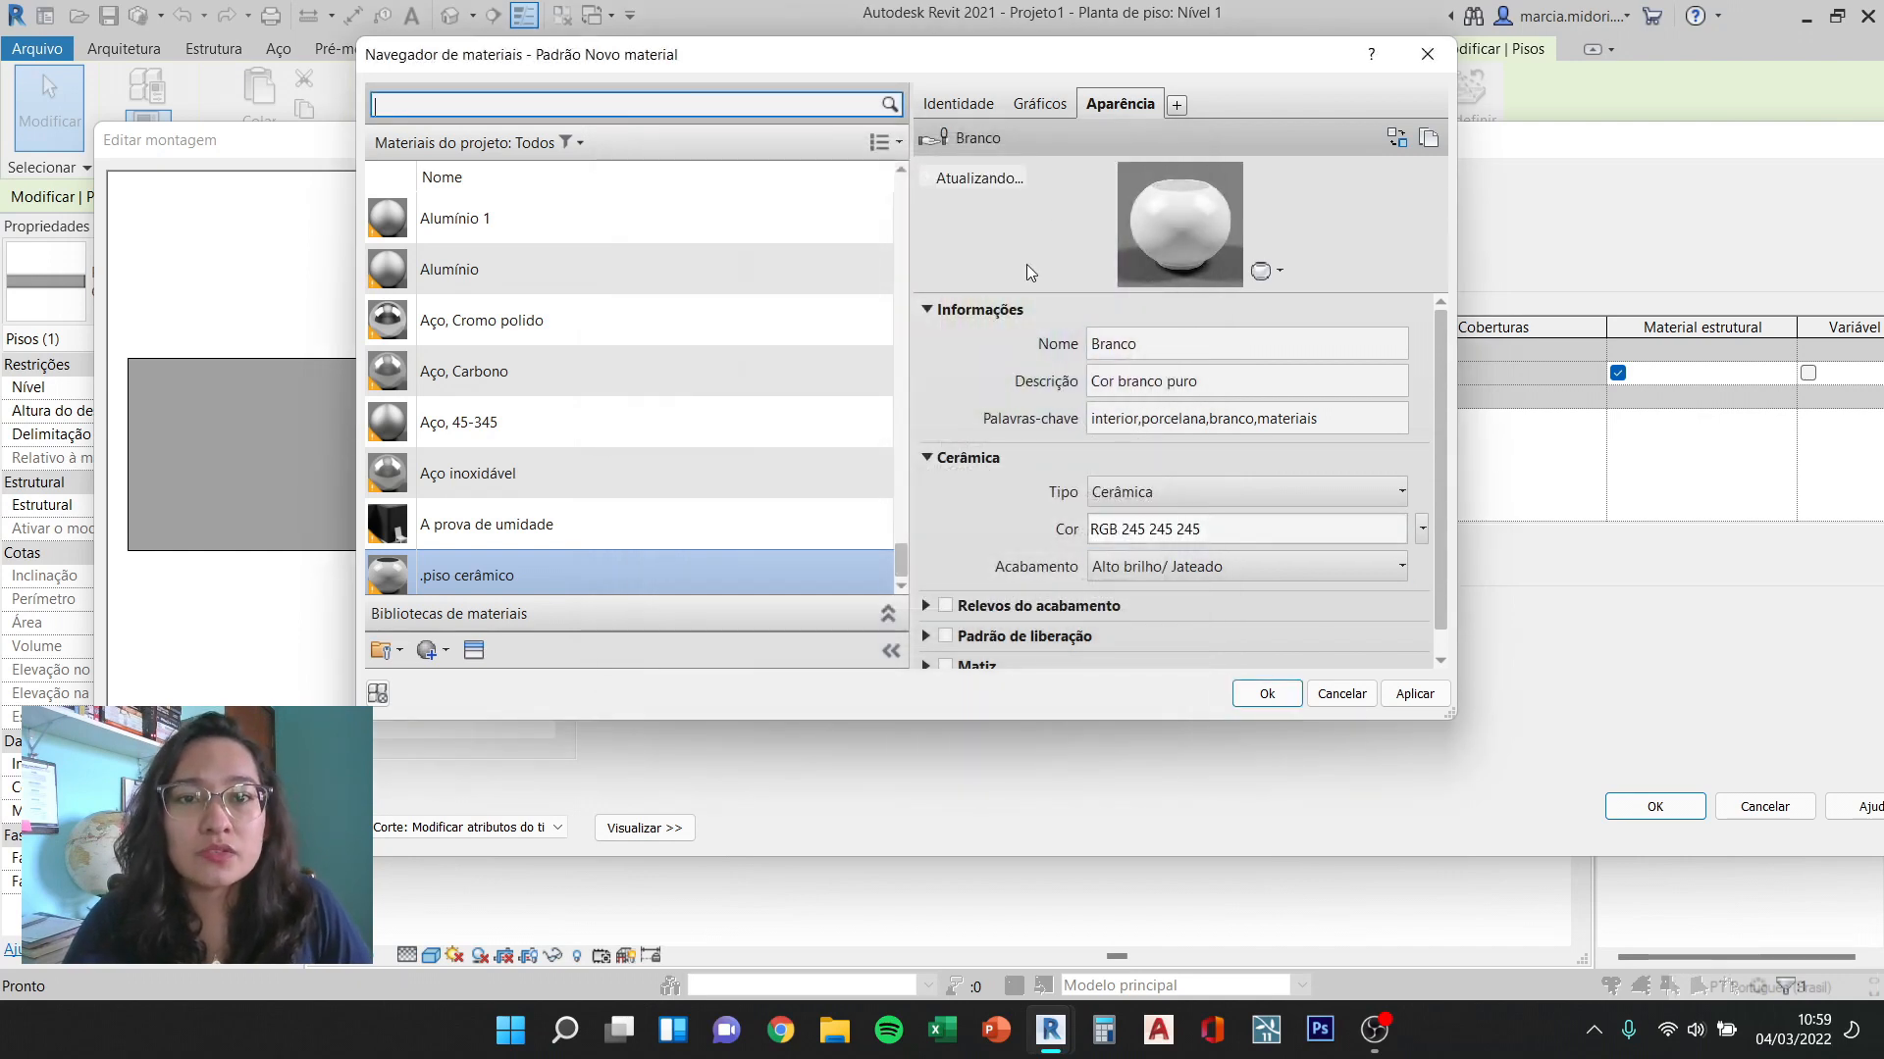
# Step: Make the material's shading use its render appearance and assign the Piso 60x60 drafting pattern to the surface foreground
pyautogui.click(1035, 104)
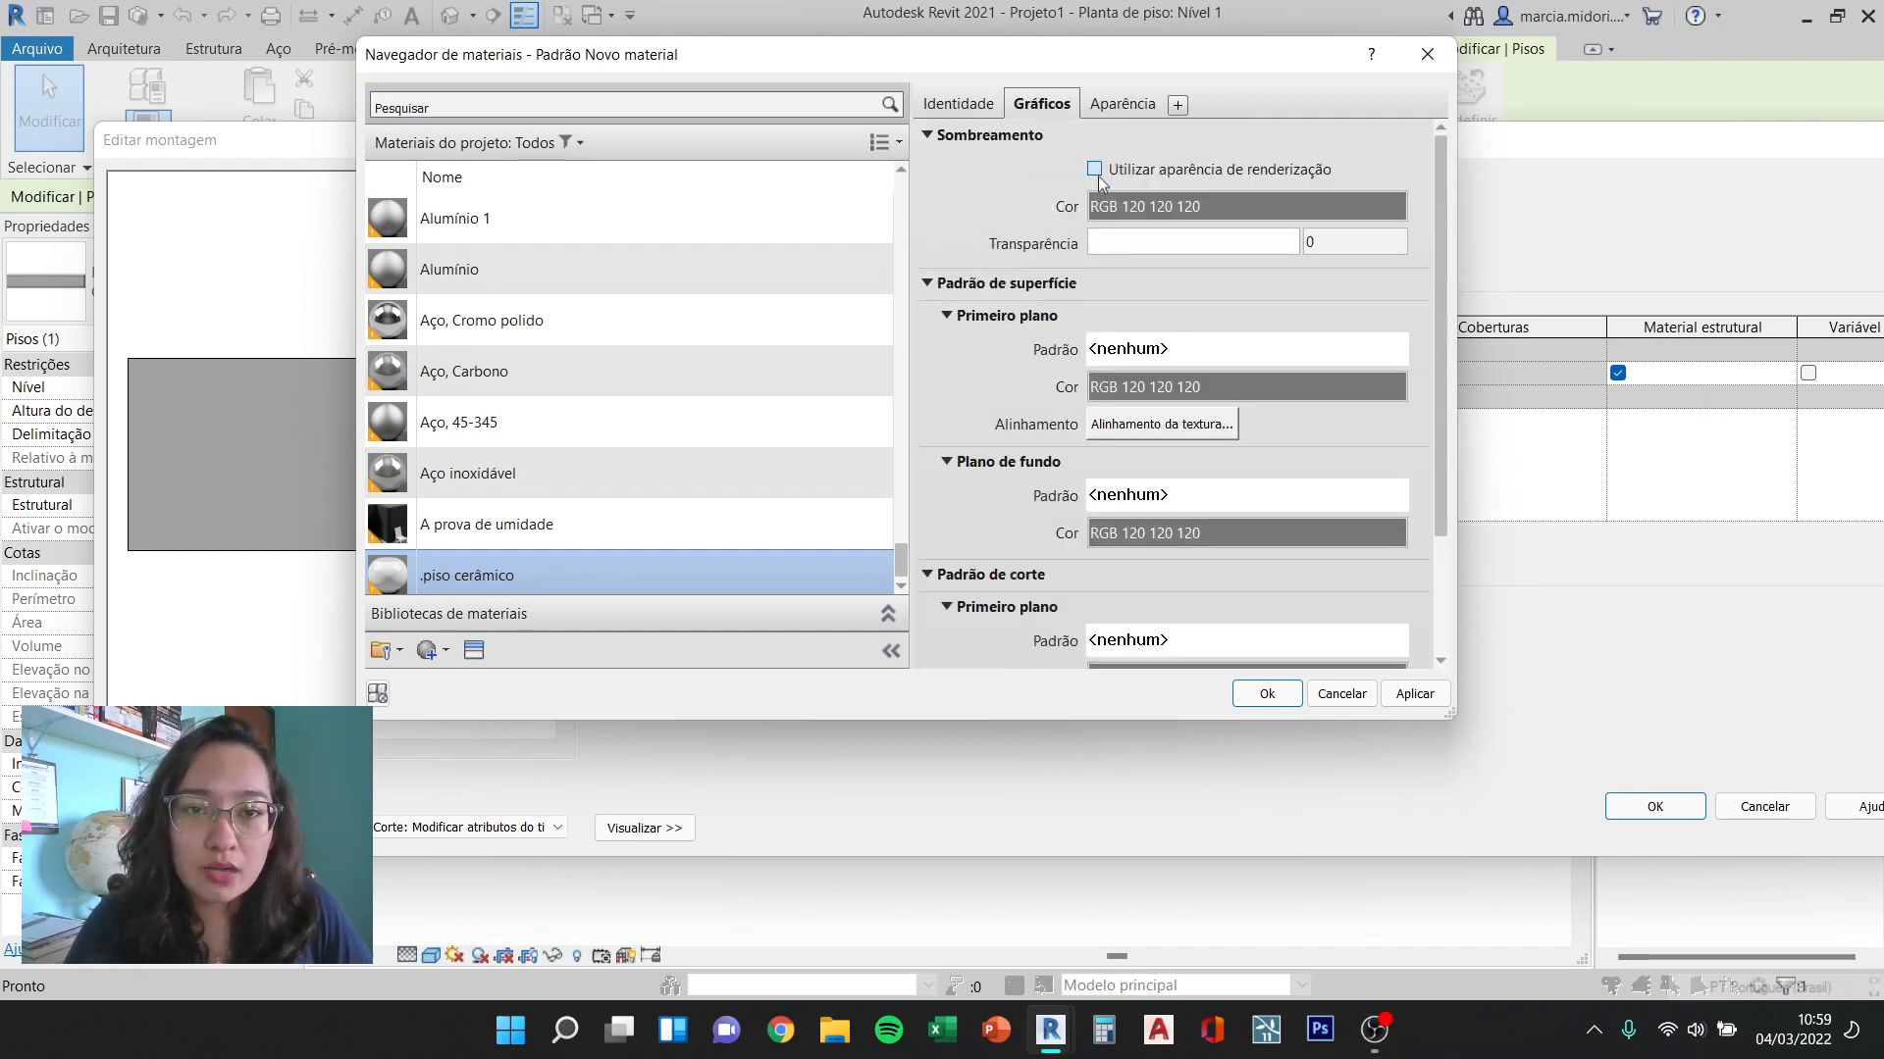
pyautogui.click(1095, 171)
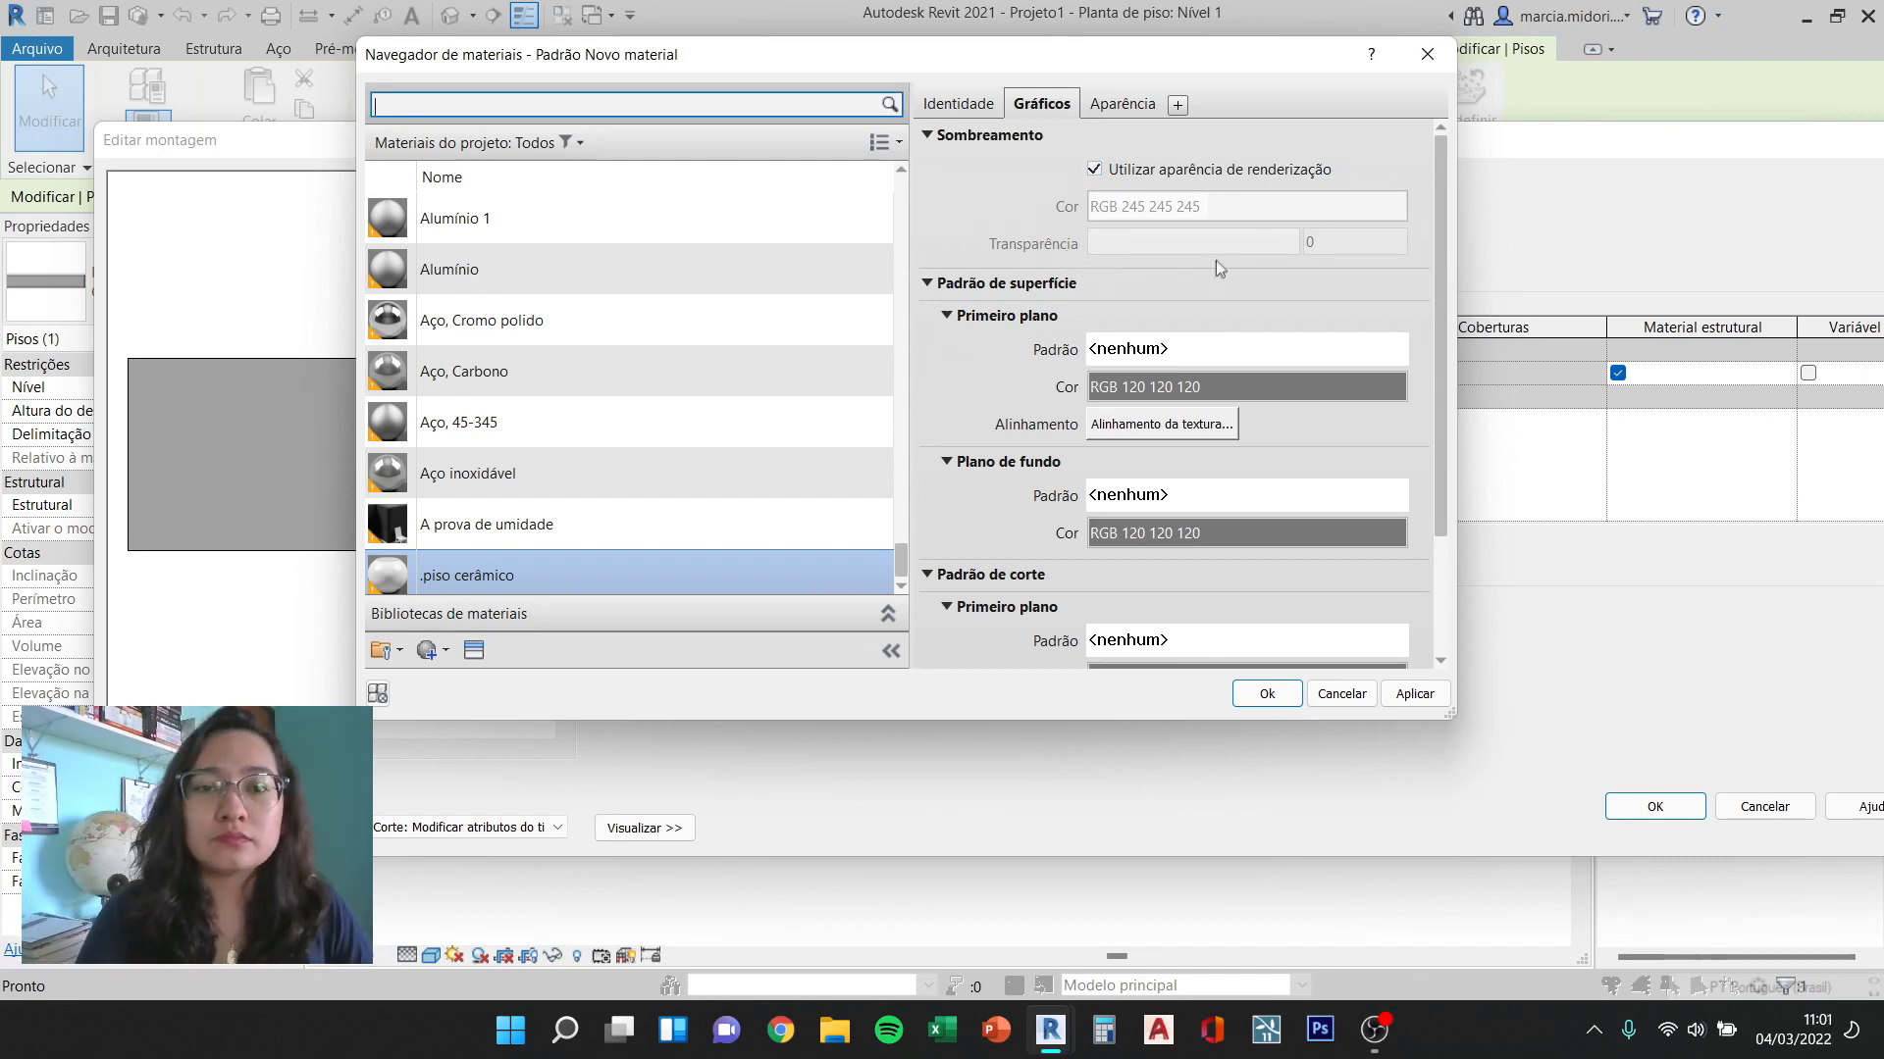
pyautogui.click(1194, 352)
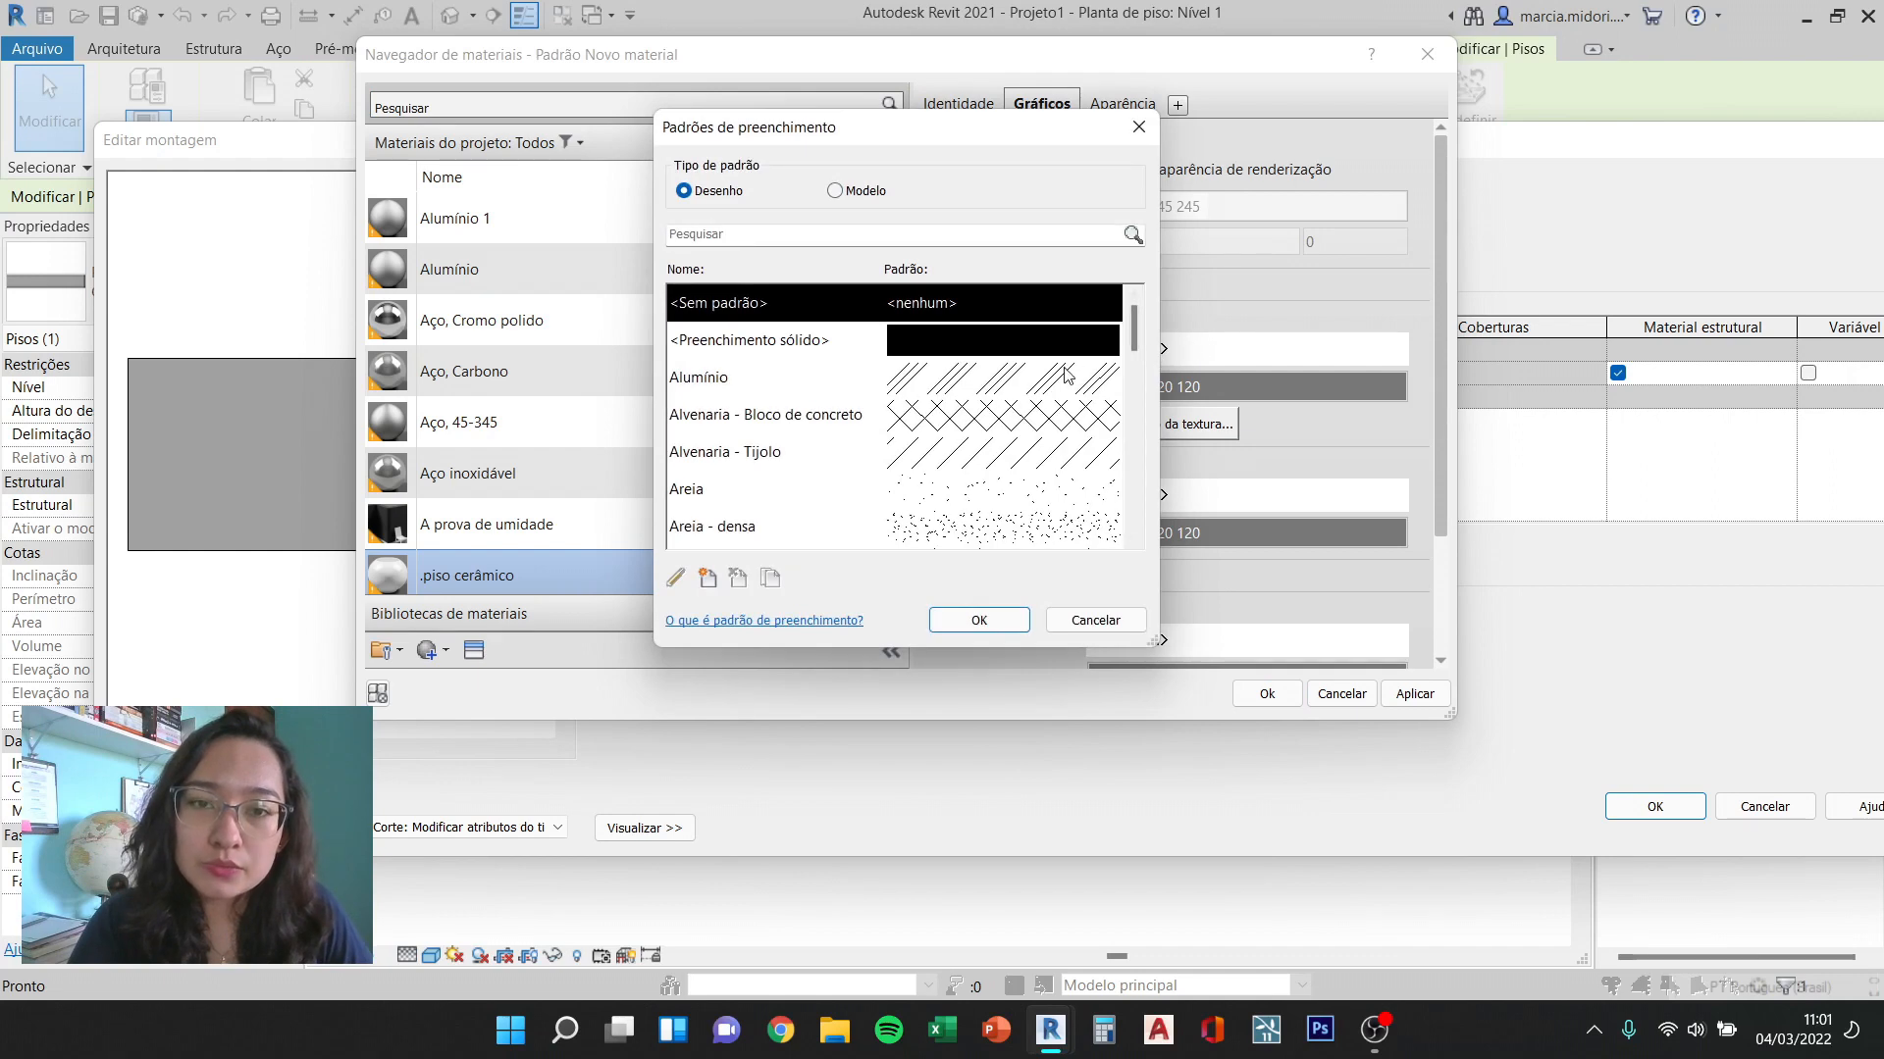
pyautogui.scroll(-6, 1040, 373)
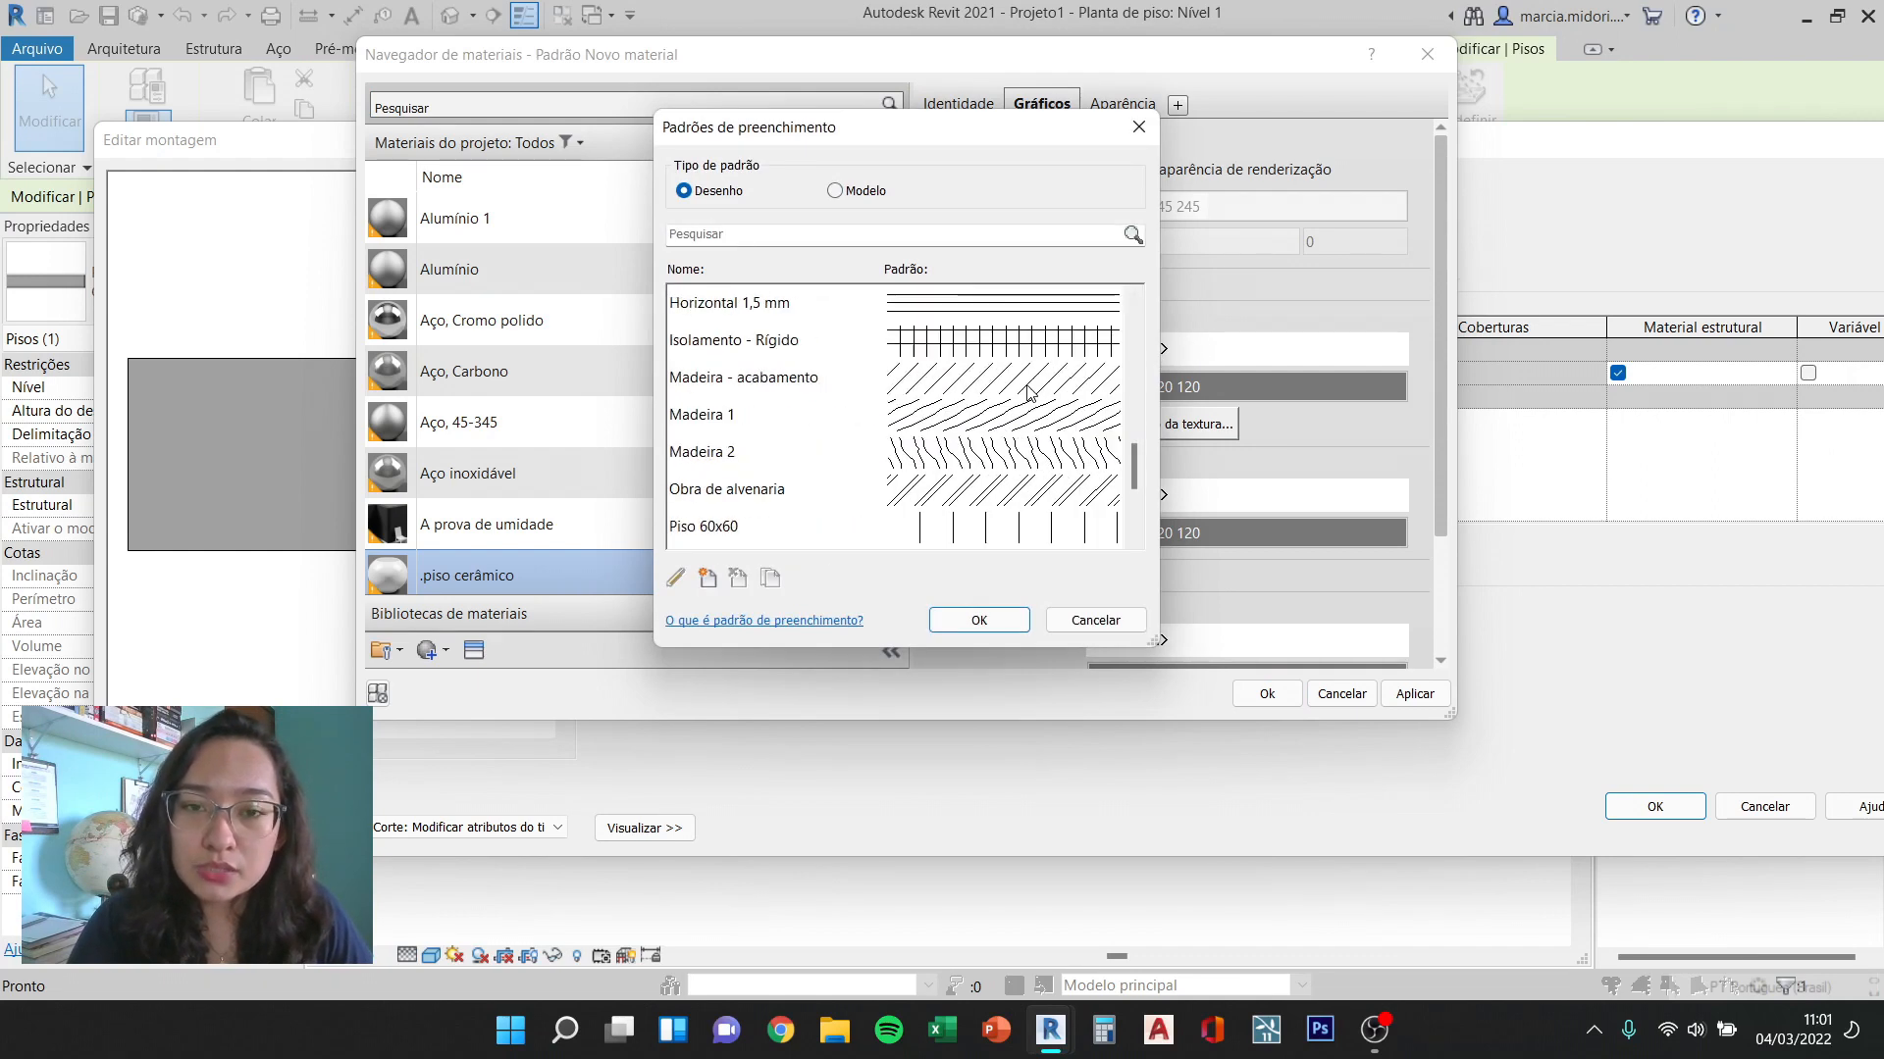
pyautogui.scroll(-3, 1010, 412)
pyautogui.click(959, 430)
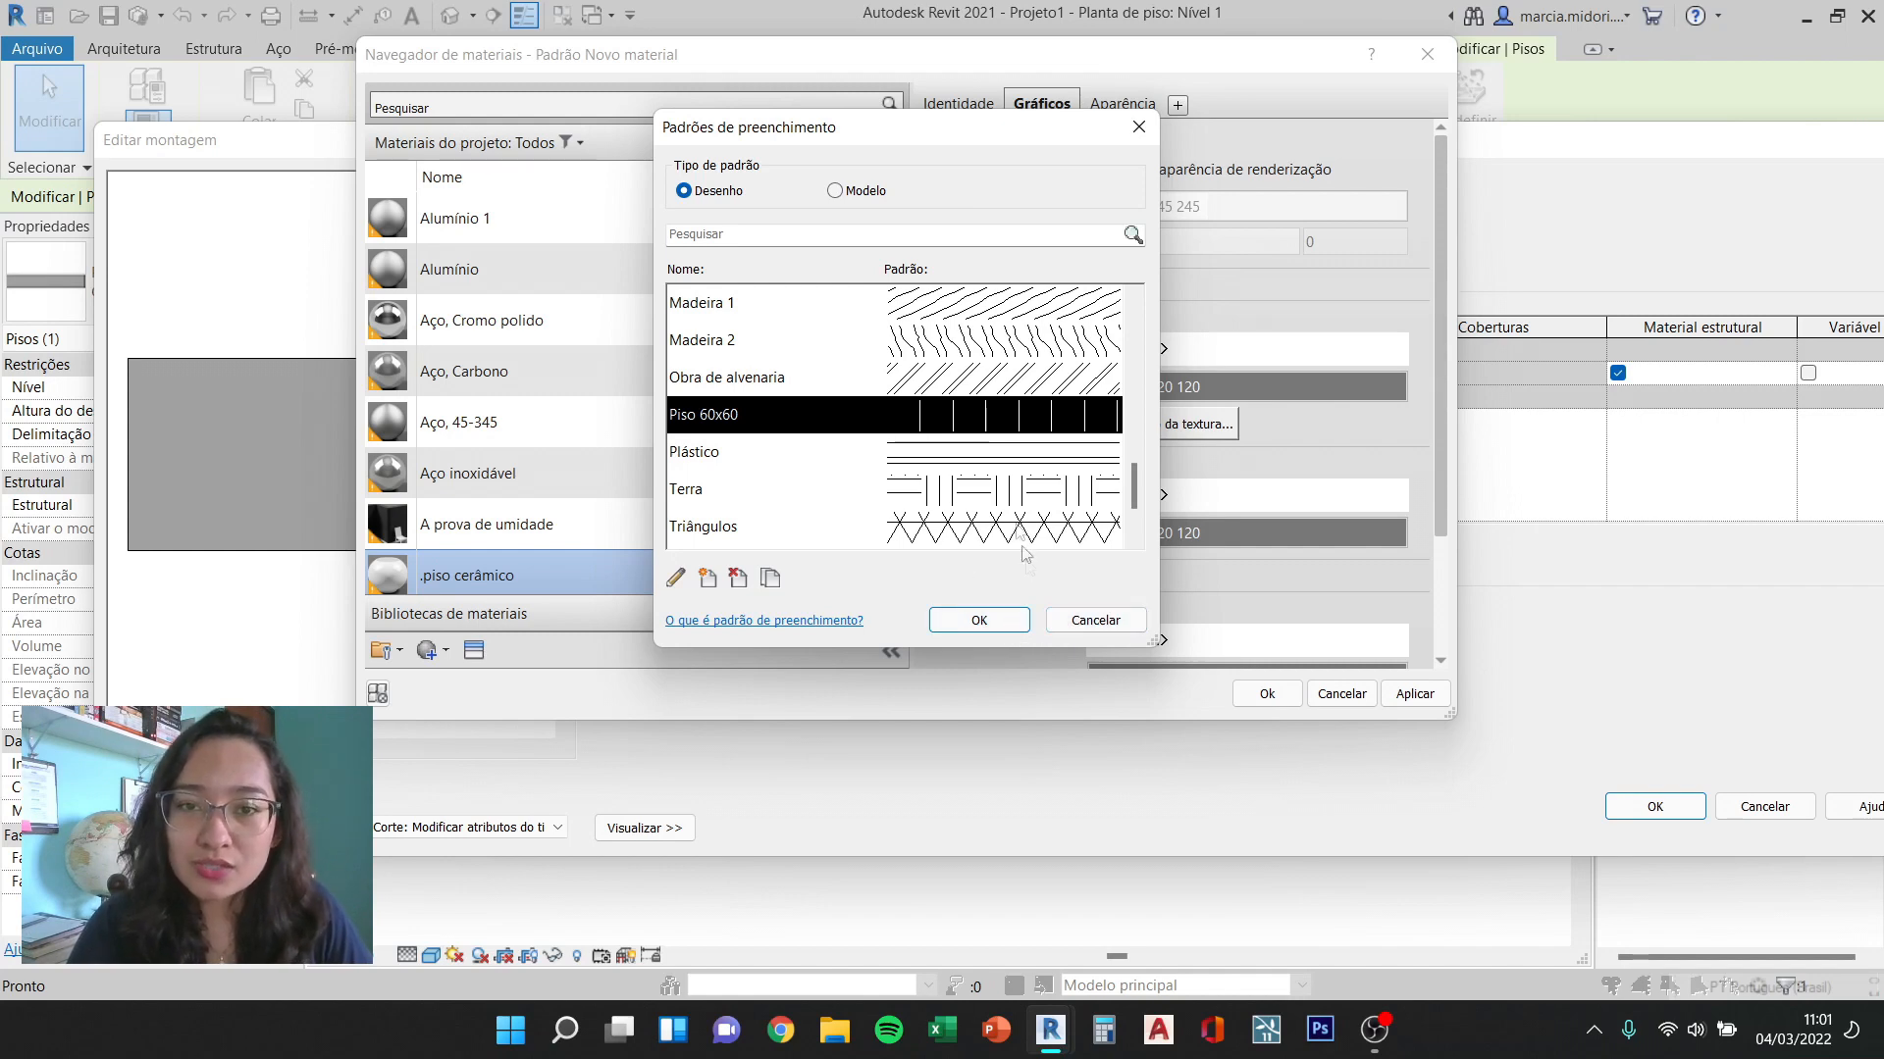
pyautogui.click(979, 620)
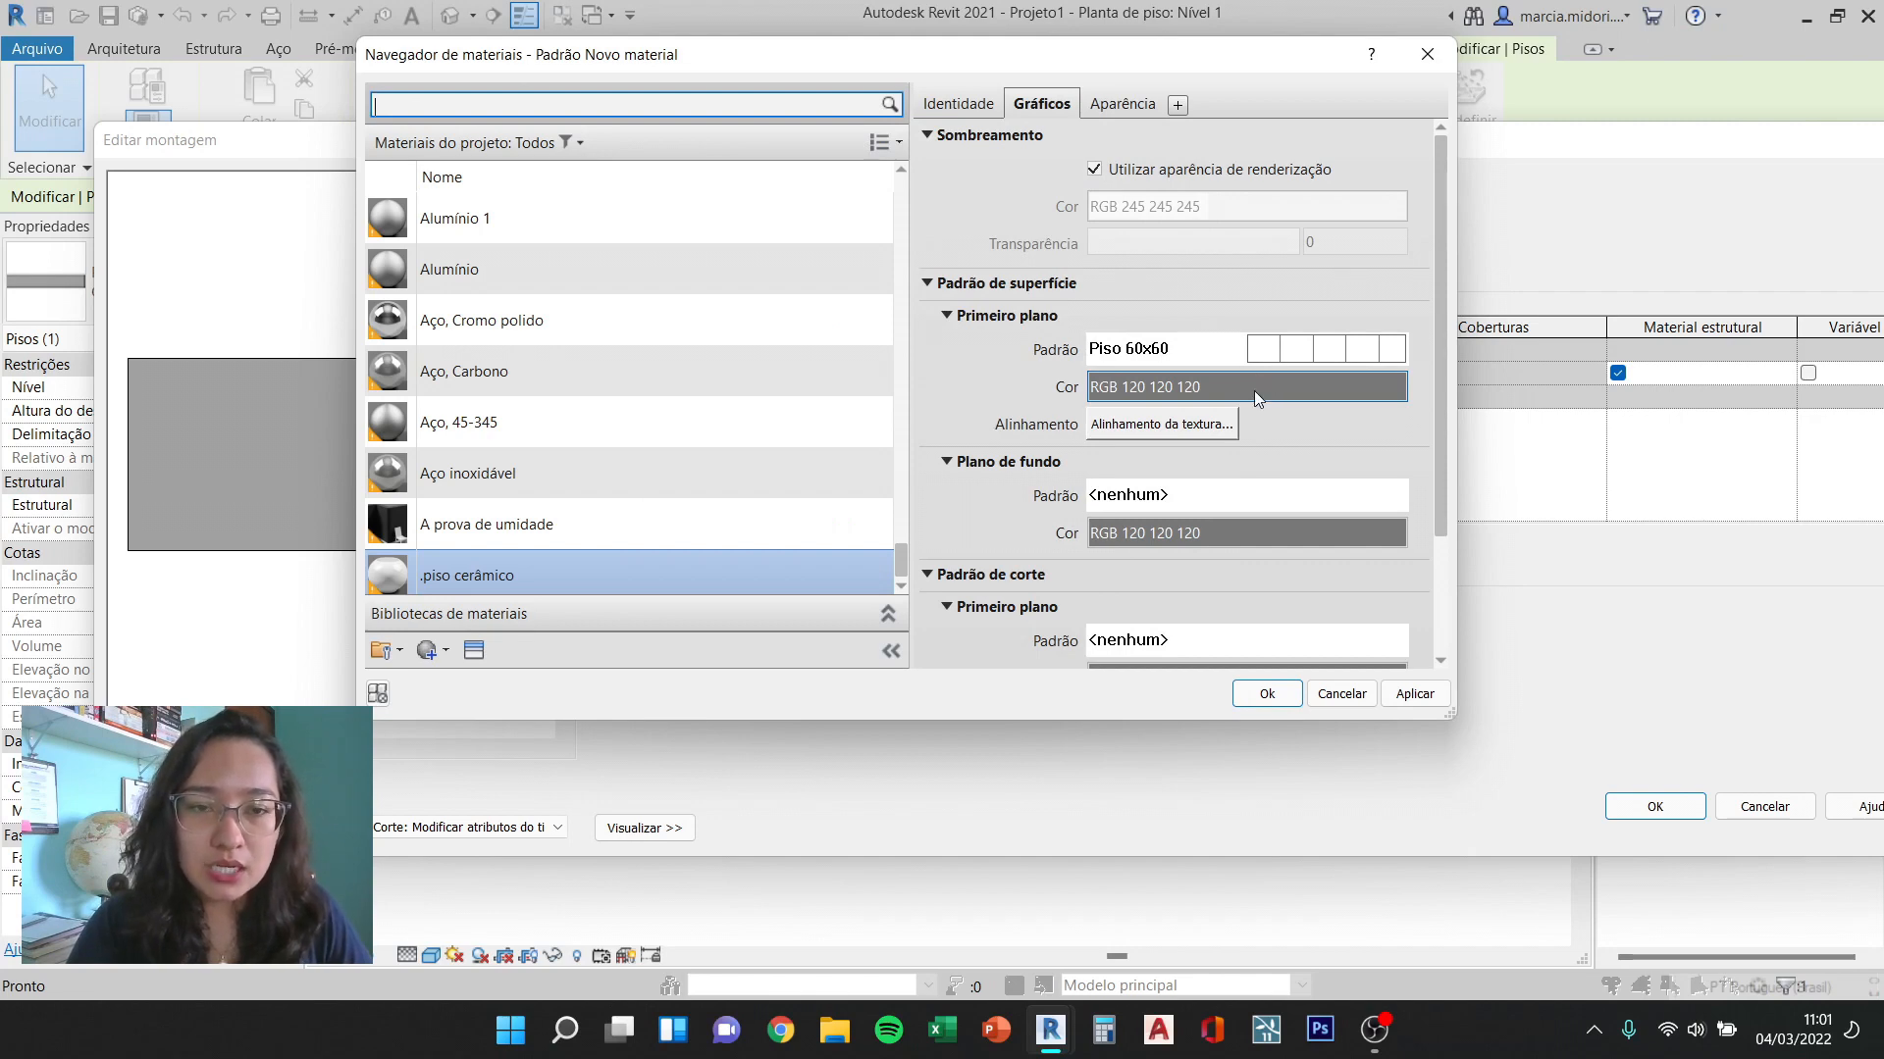
# Step: Set the surface pattern's background to solid fill in near-white RGB 245 245 245
pyautogui.click(1203, 500)
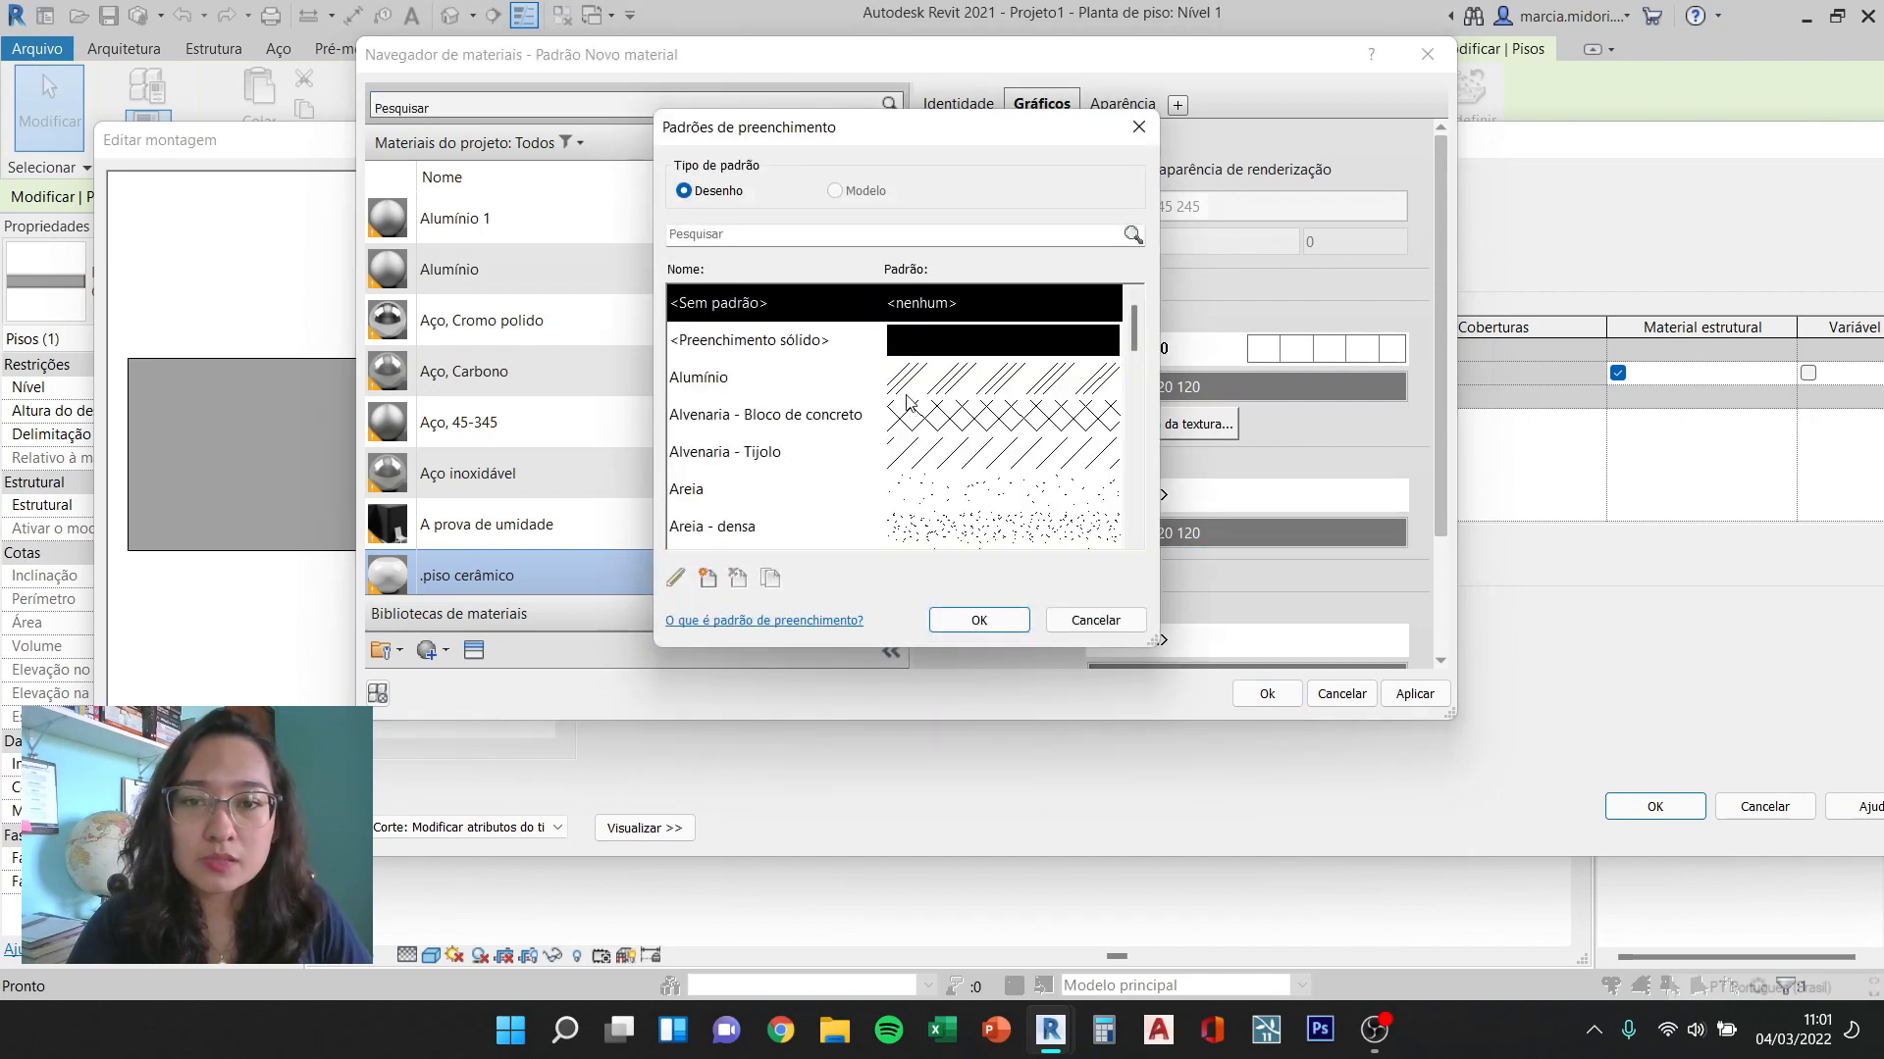
pyautogui.click(920, 347)
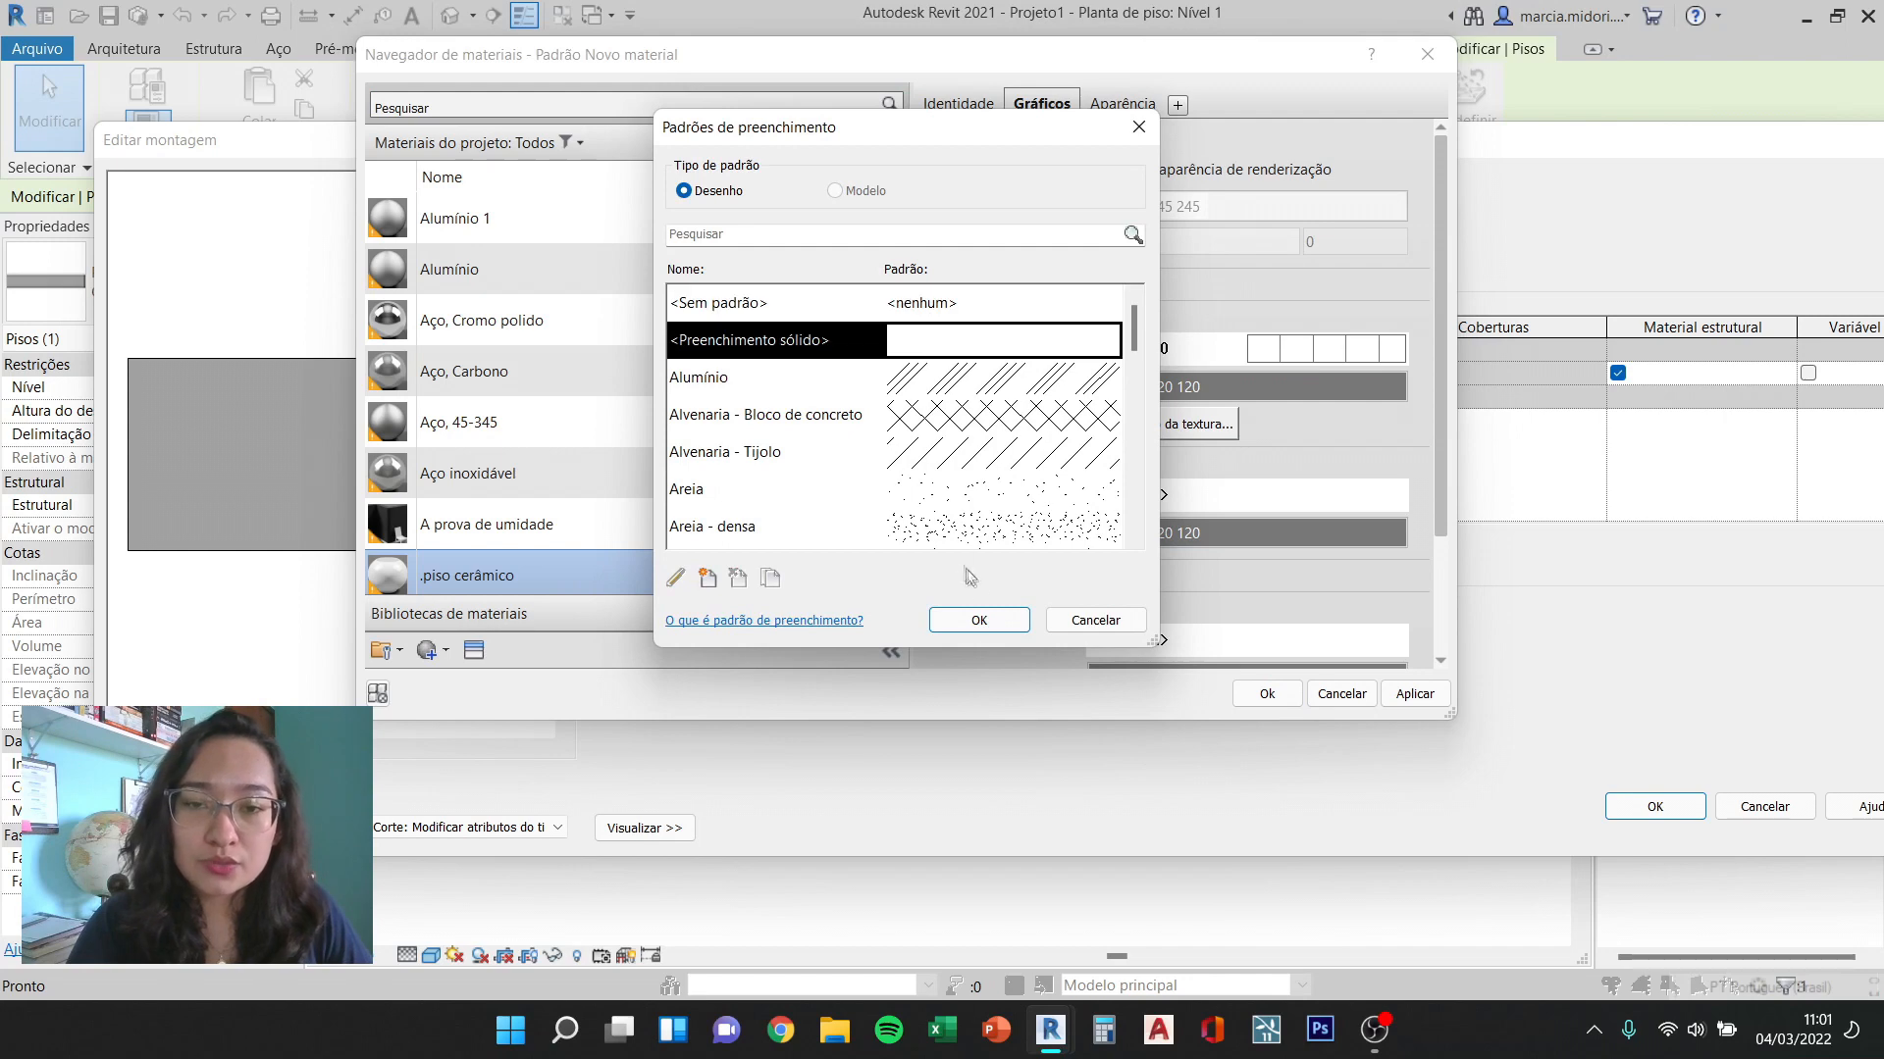
pyautogui.click(999, 616)
pyautogui.click(1187, 530)
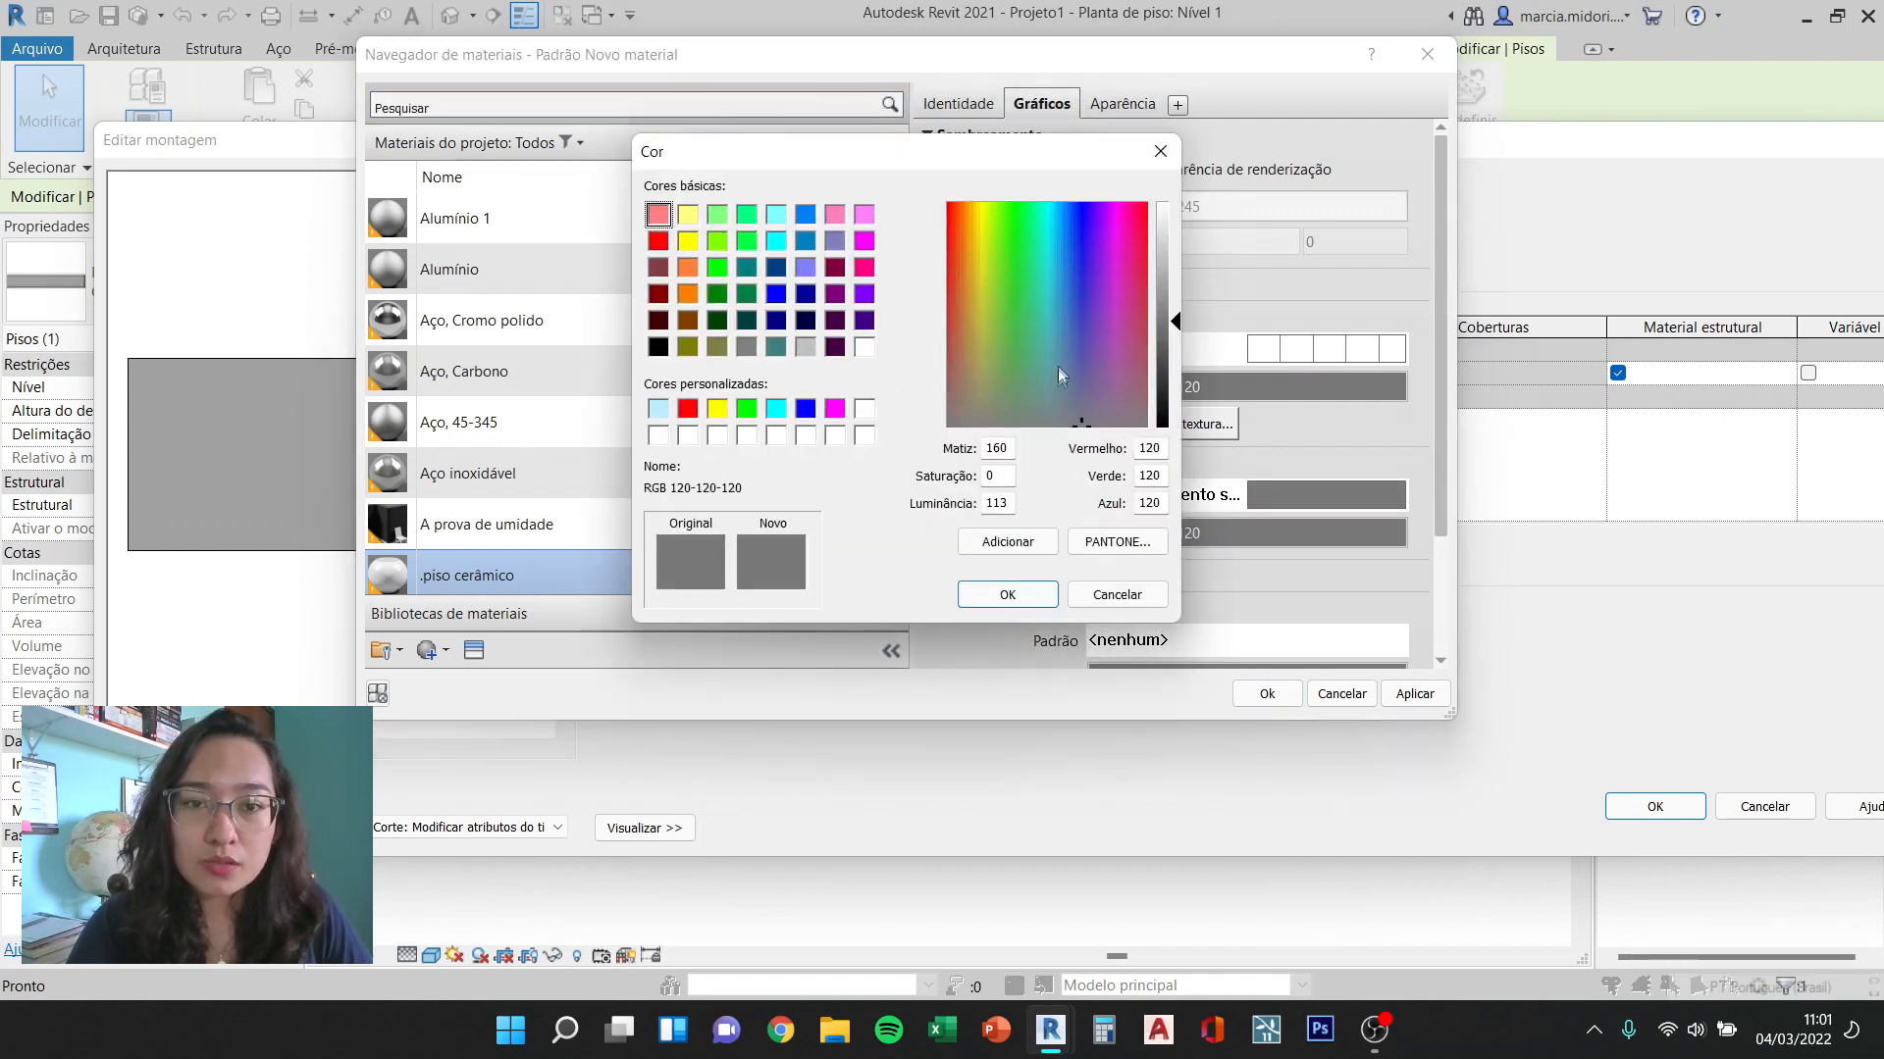
pyautogui.moveTo(1165, 321); pyautogui.dragTo(1178, 238)
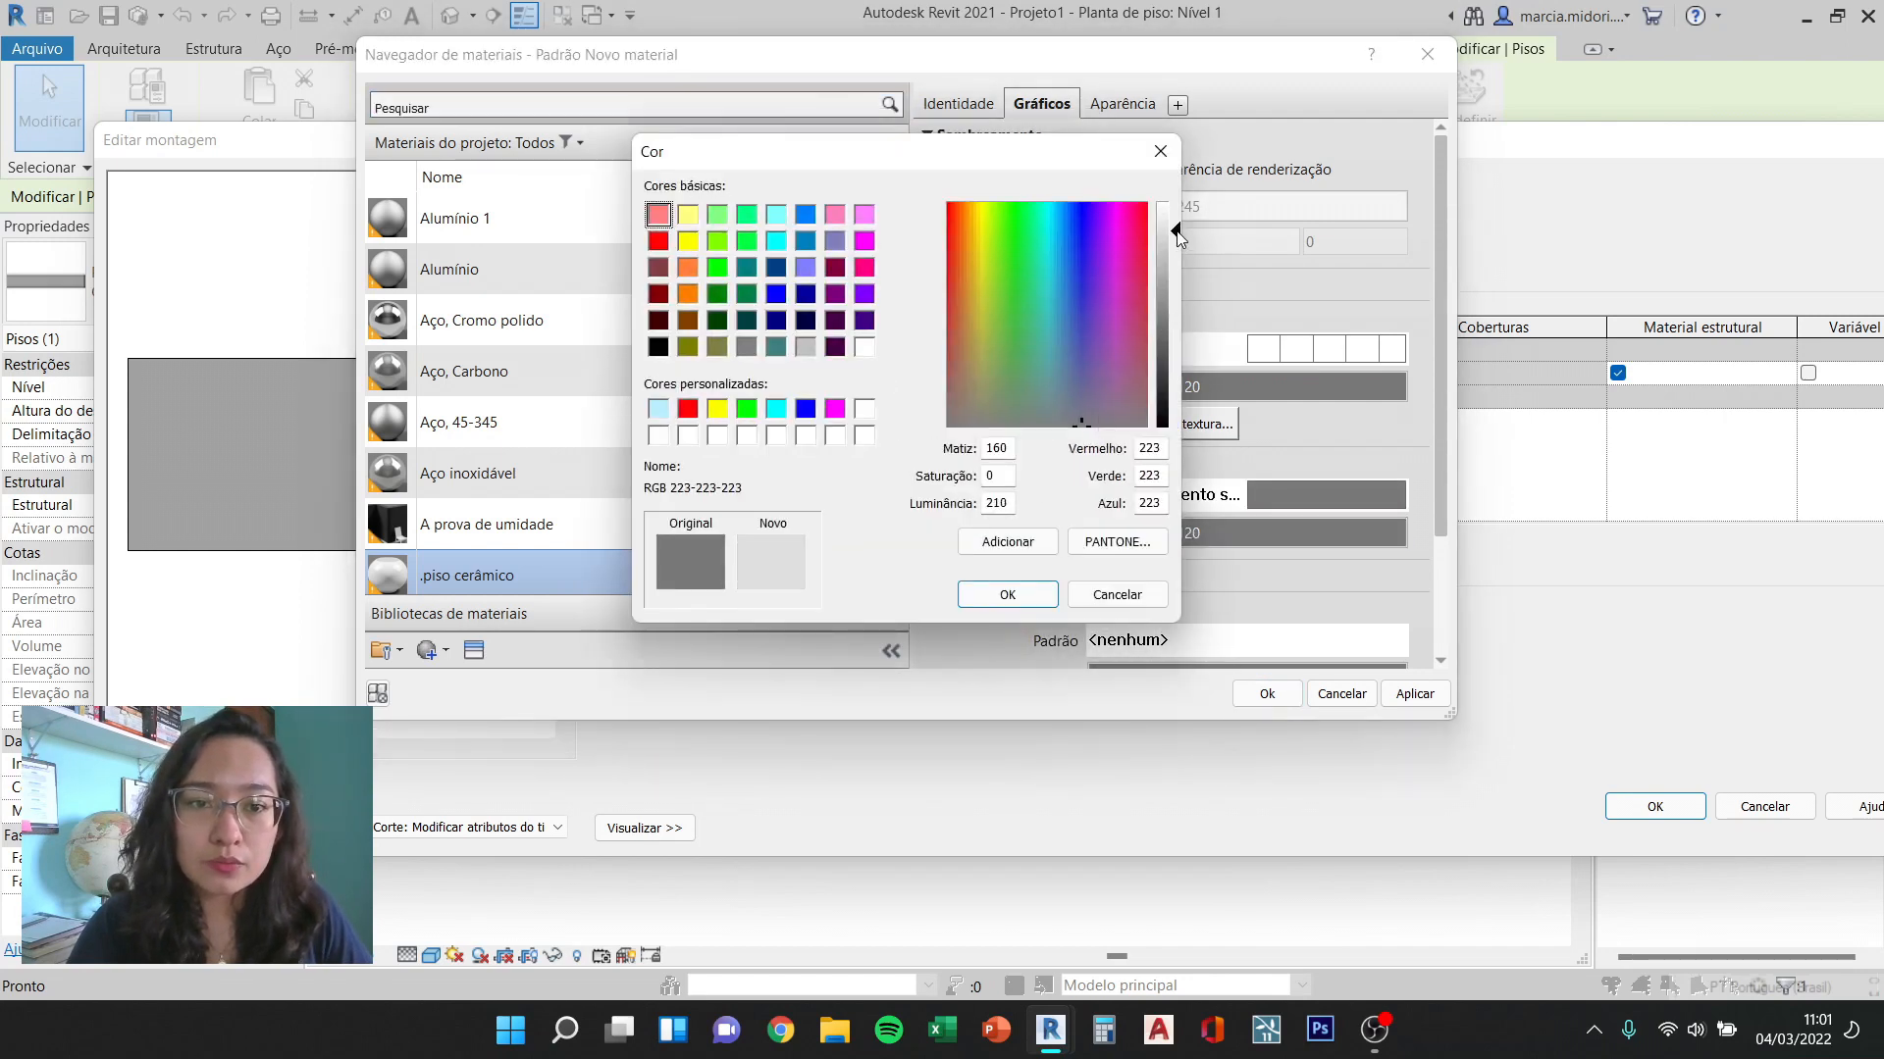
pyautogui.moveTo(1073, 160); pyautogui.dragTo(921, 162)
pyautogui.moveTo(1026, 239); pyautogui.dragTo(1020, 219)
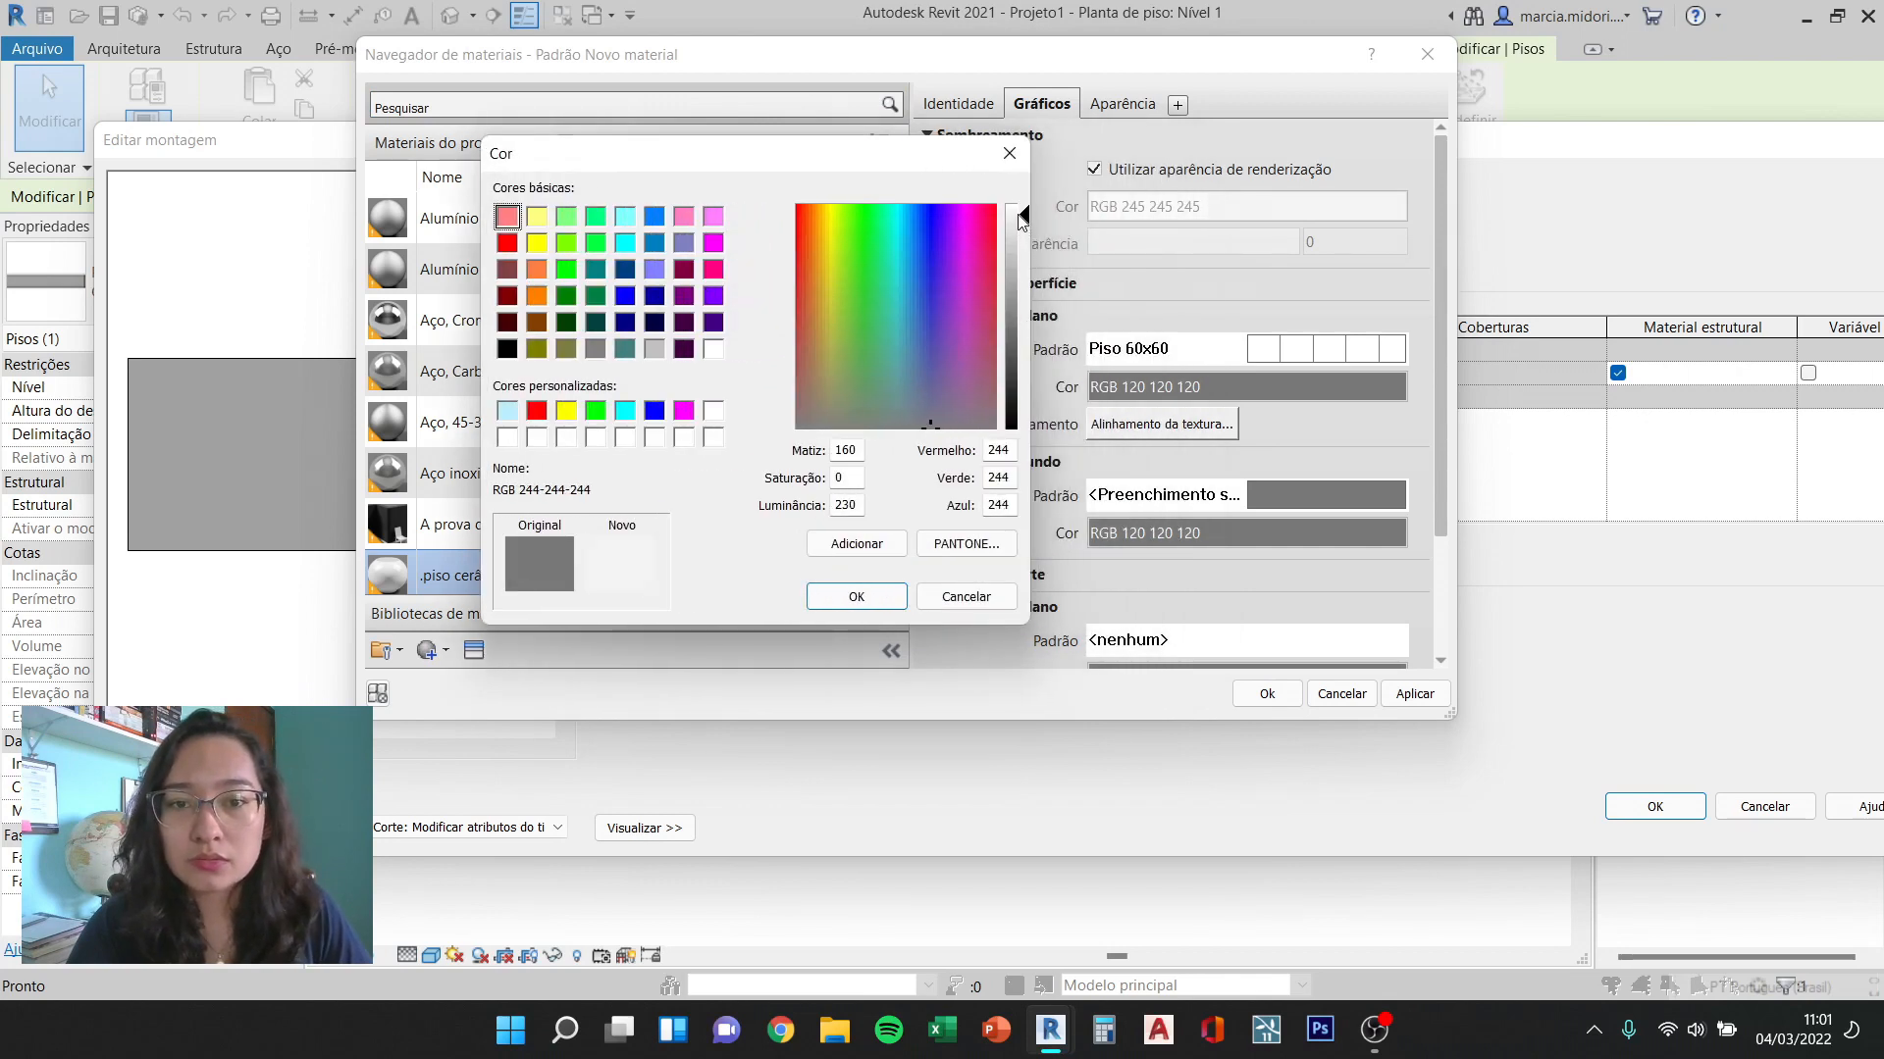
pyautogui.click(857, 597)
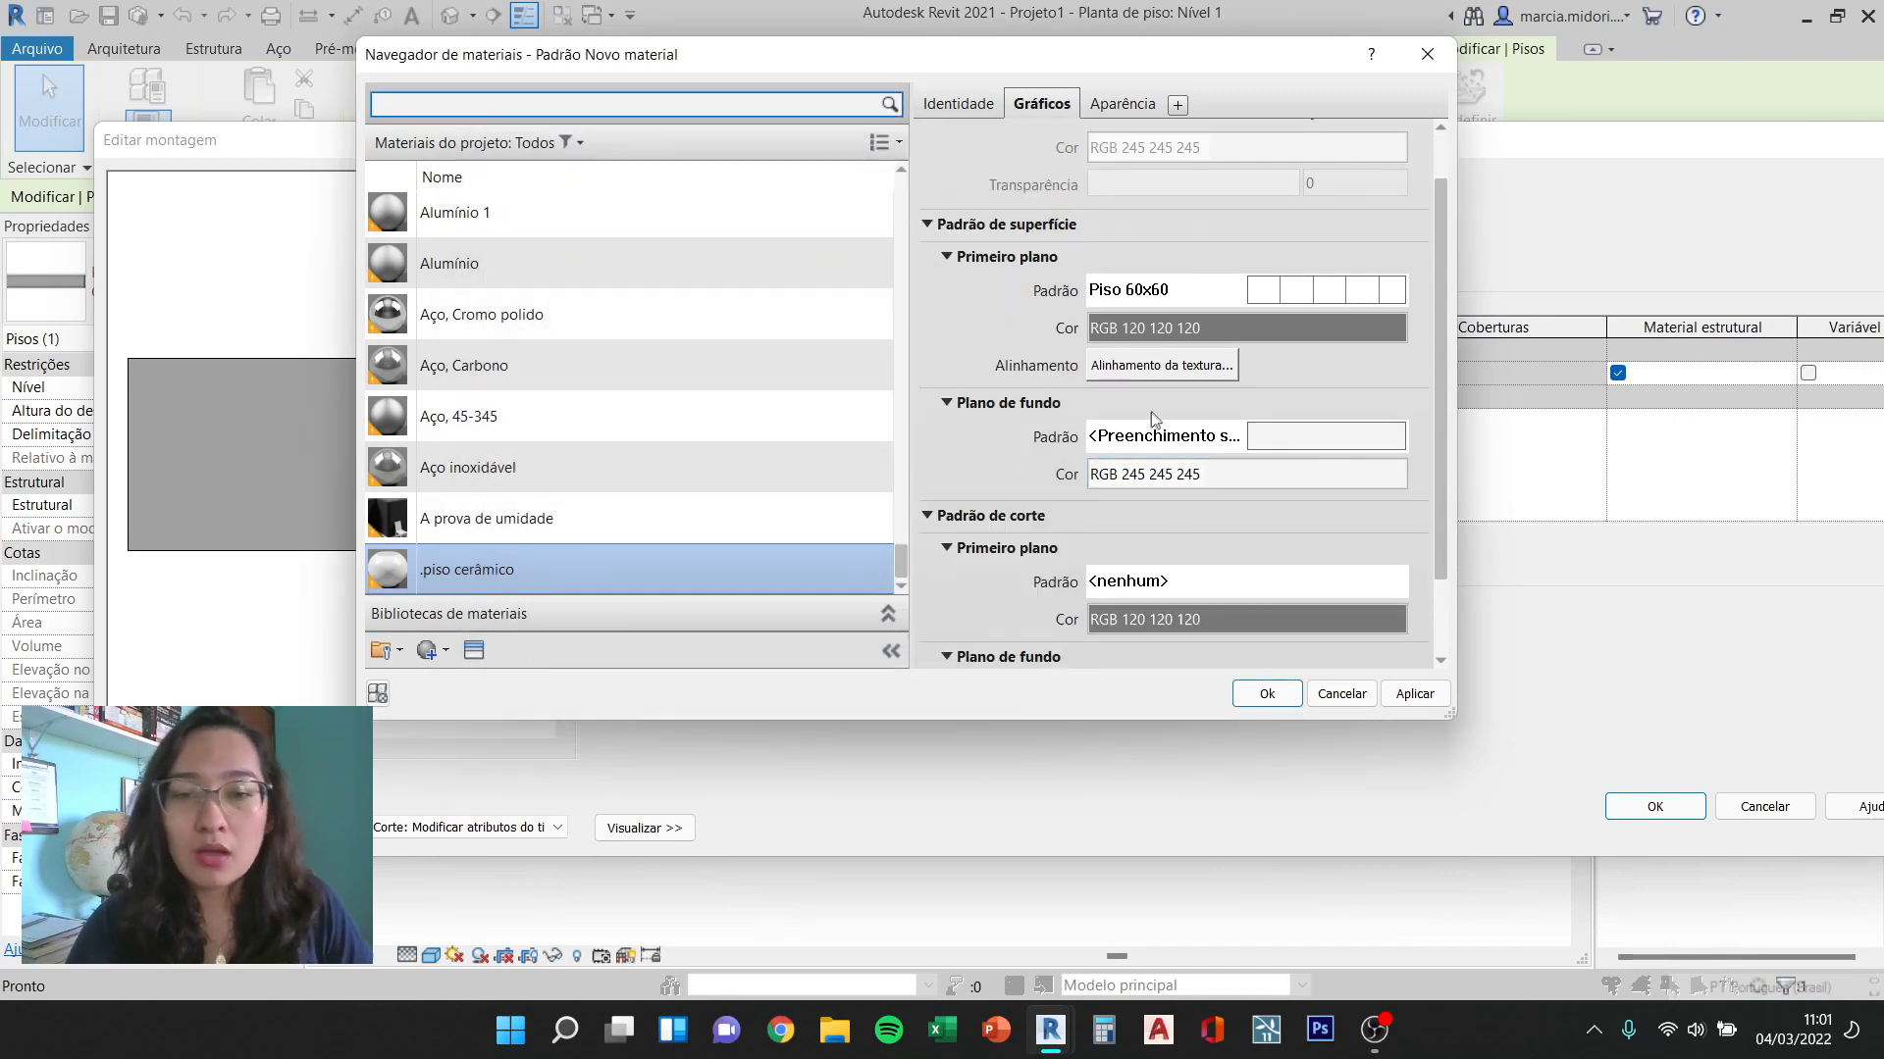
# Step: Set the cut pattern's background to solid fill, keeping its existing colour
pyautogui.scroll(-1, 1148, 464)
pyautogui.scroll(-1, 1148, 466)
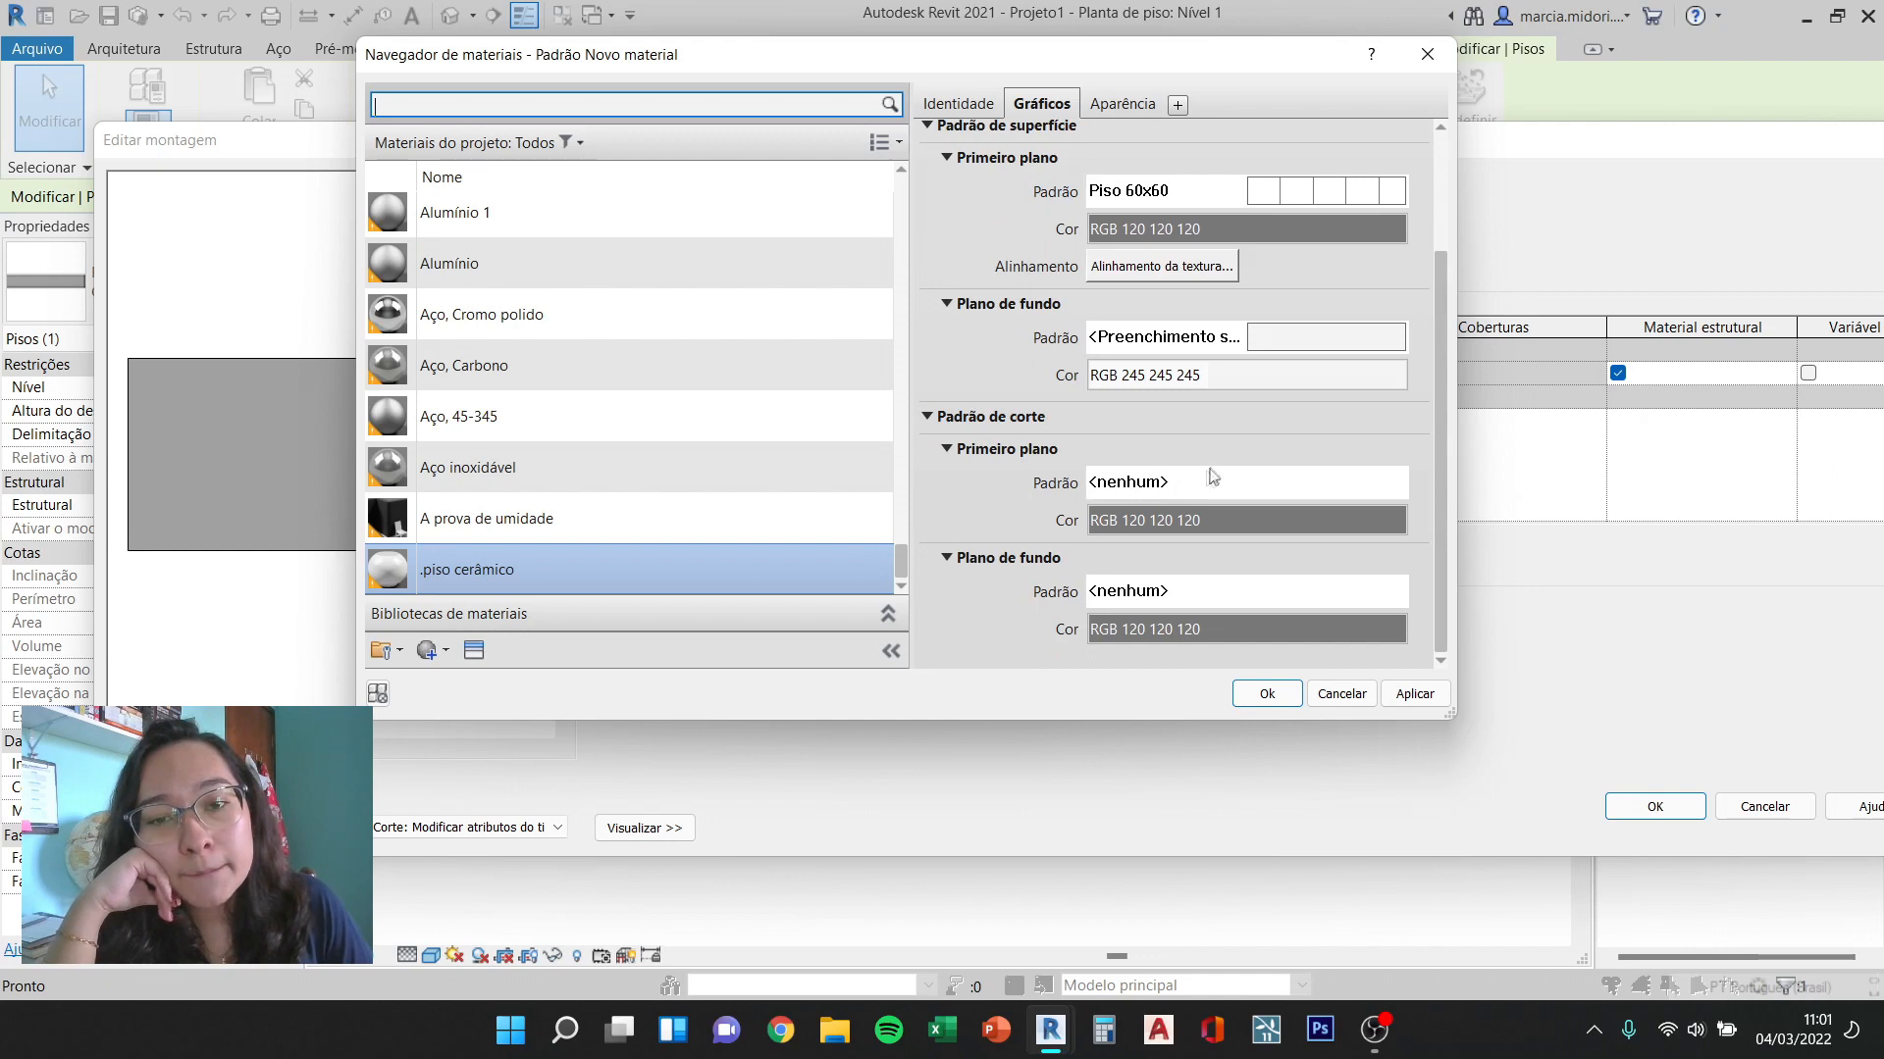
pyautogui.click(1172, 599)
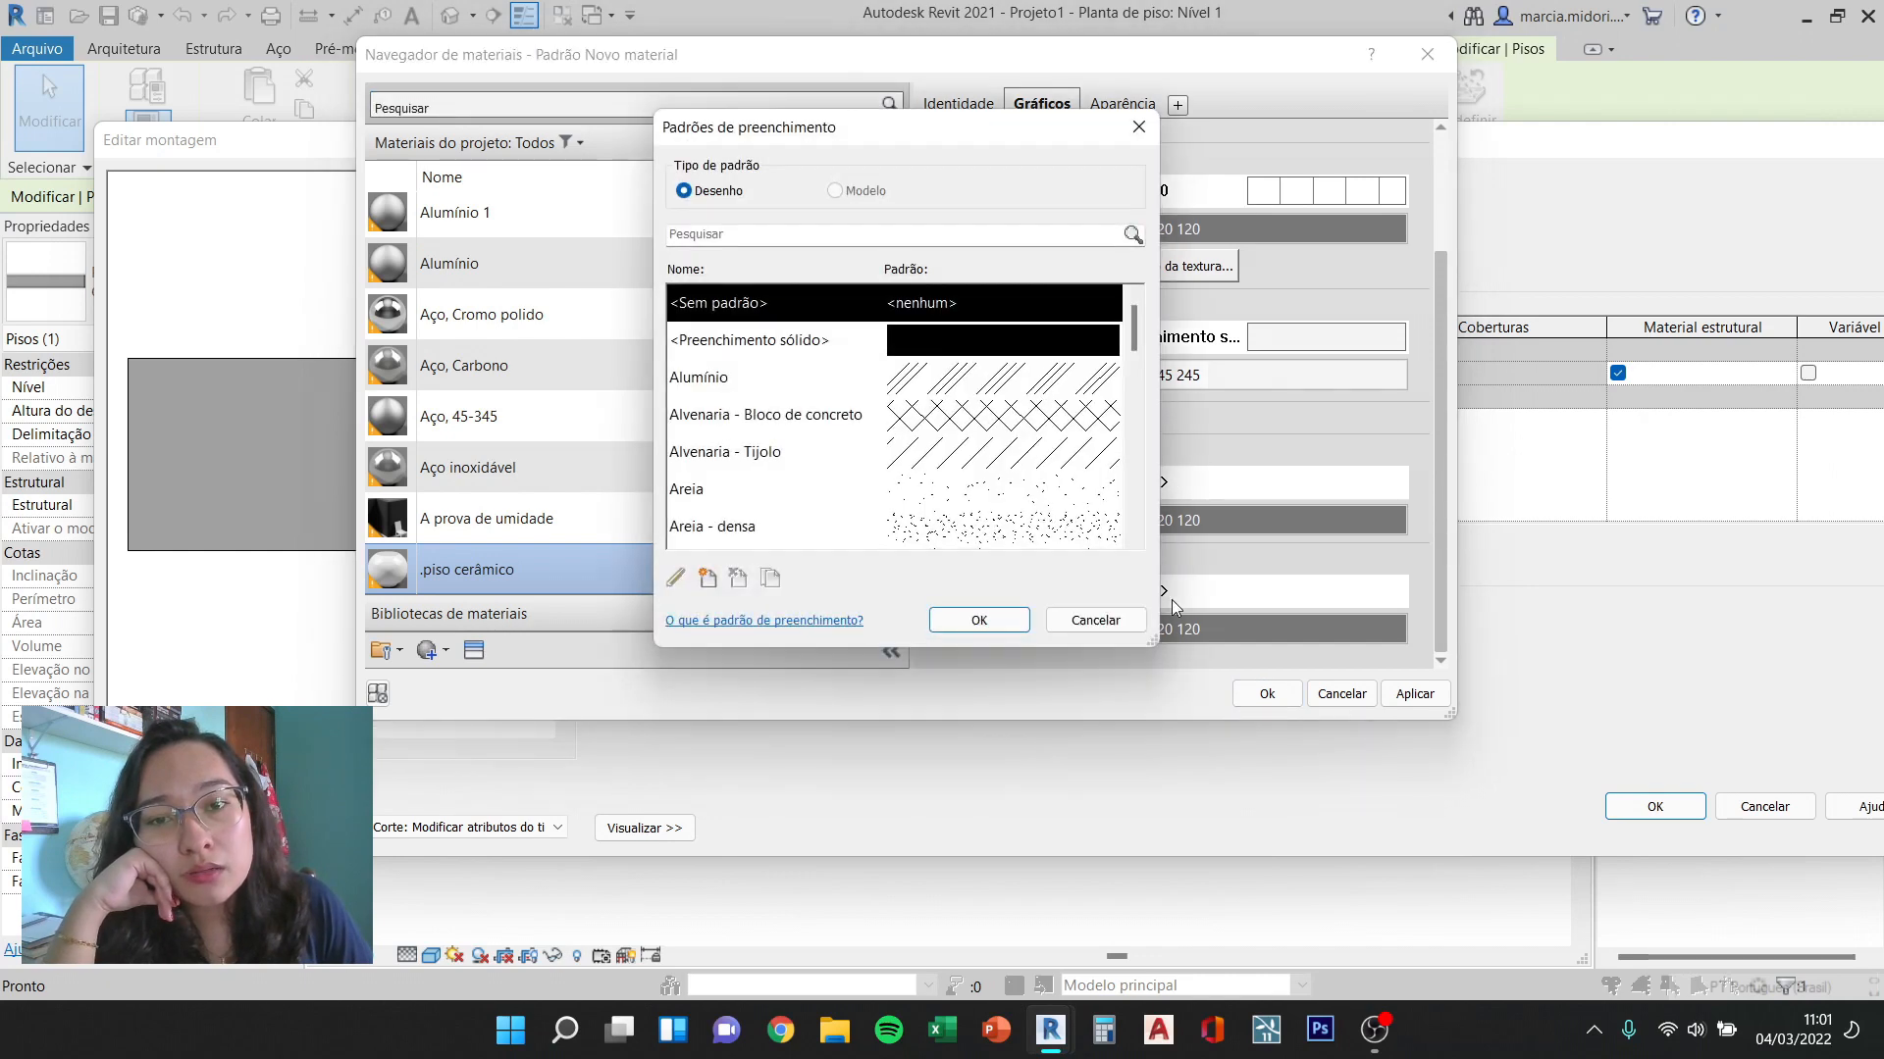
pyautogui.click(1044, 335)
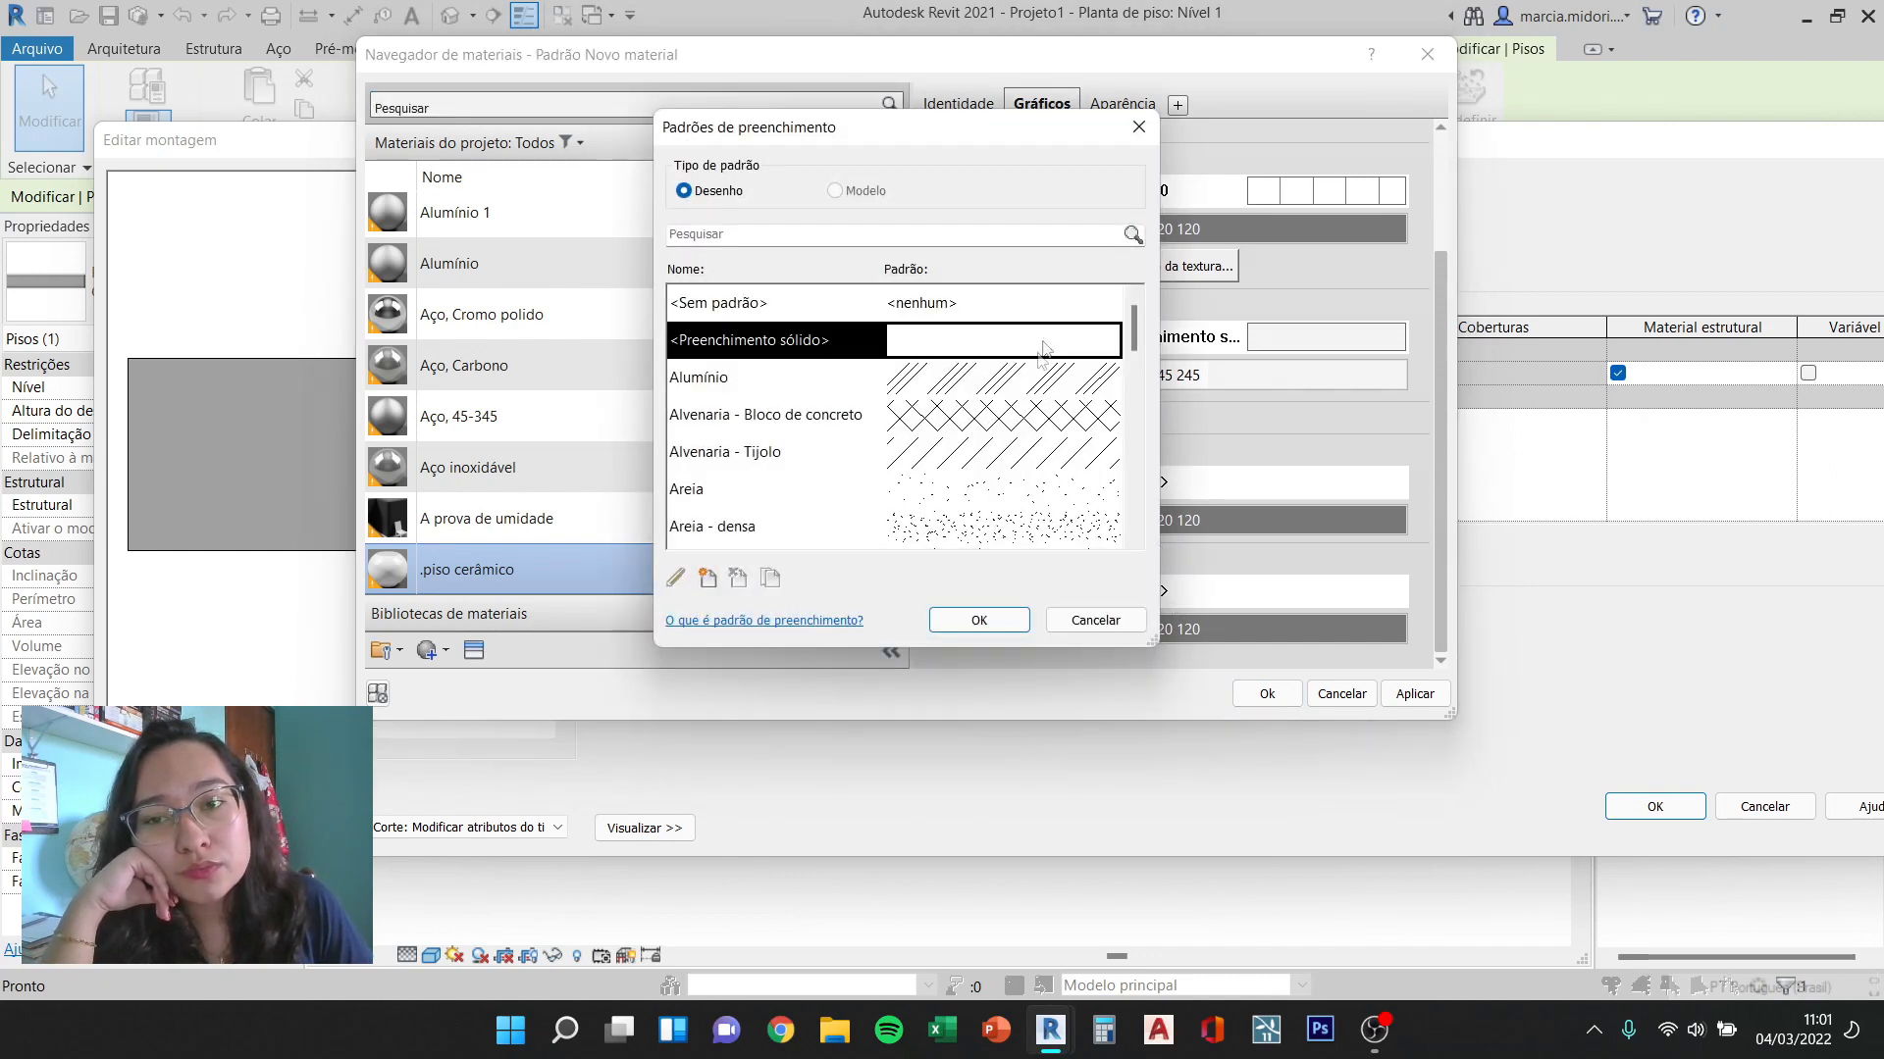
pyautogui.click(1015, 622)
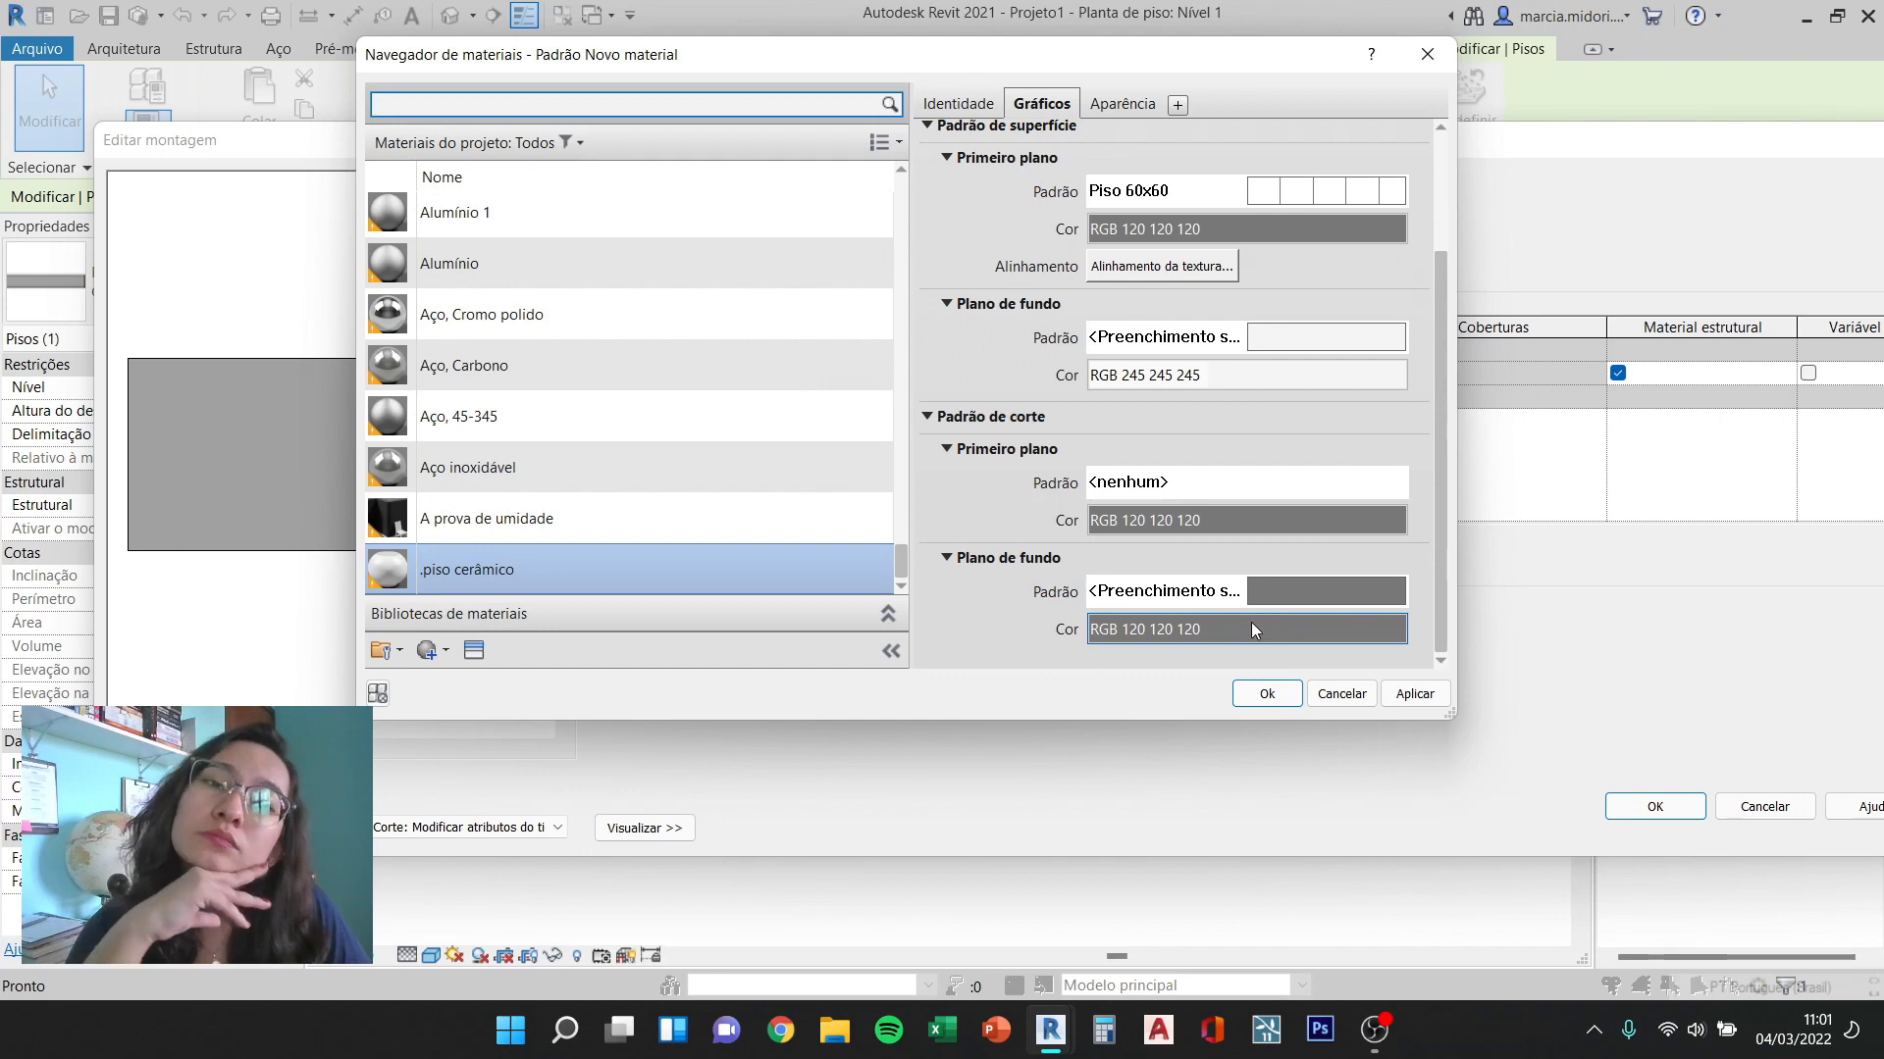
pyautogui.click(1253, 631)
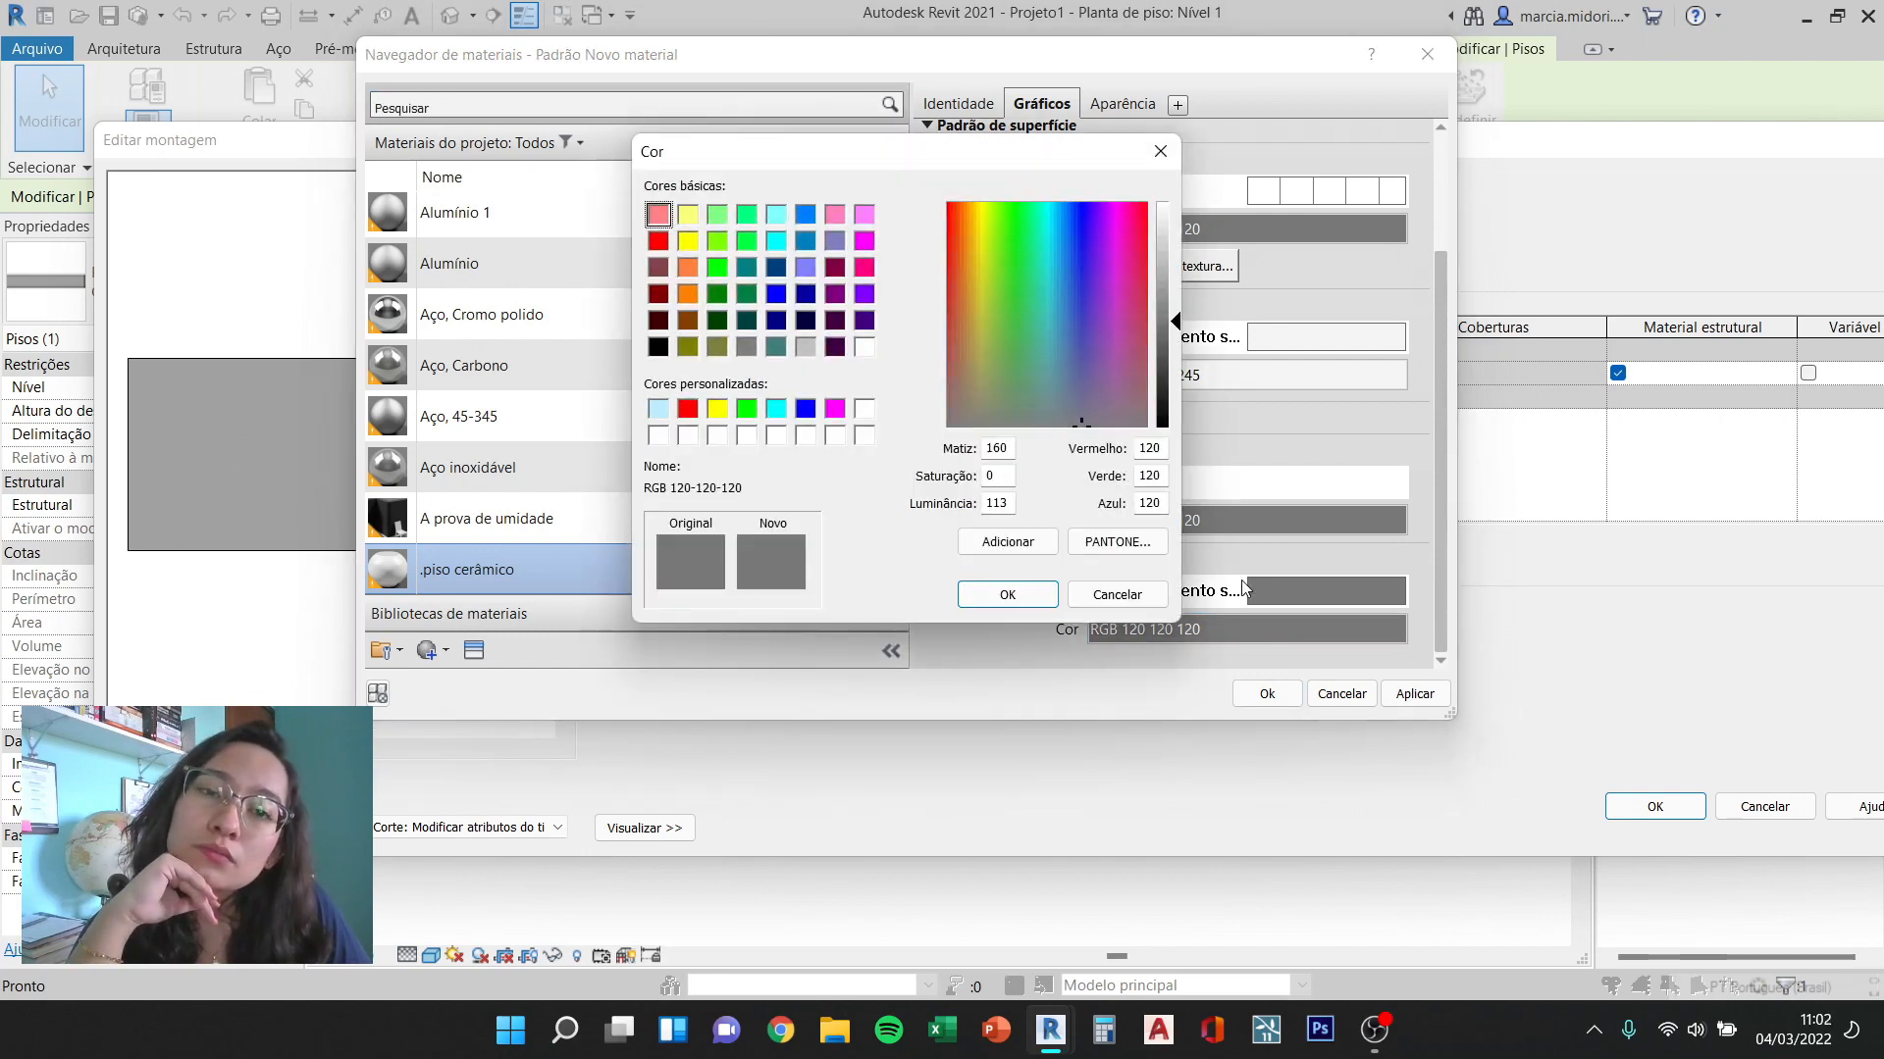
pyautogui.click(1159, 157)
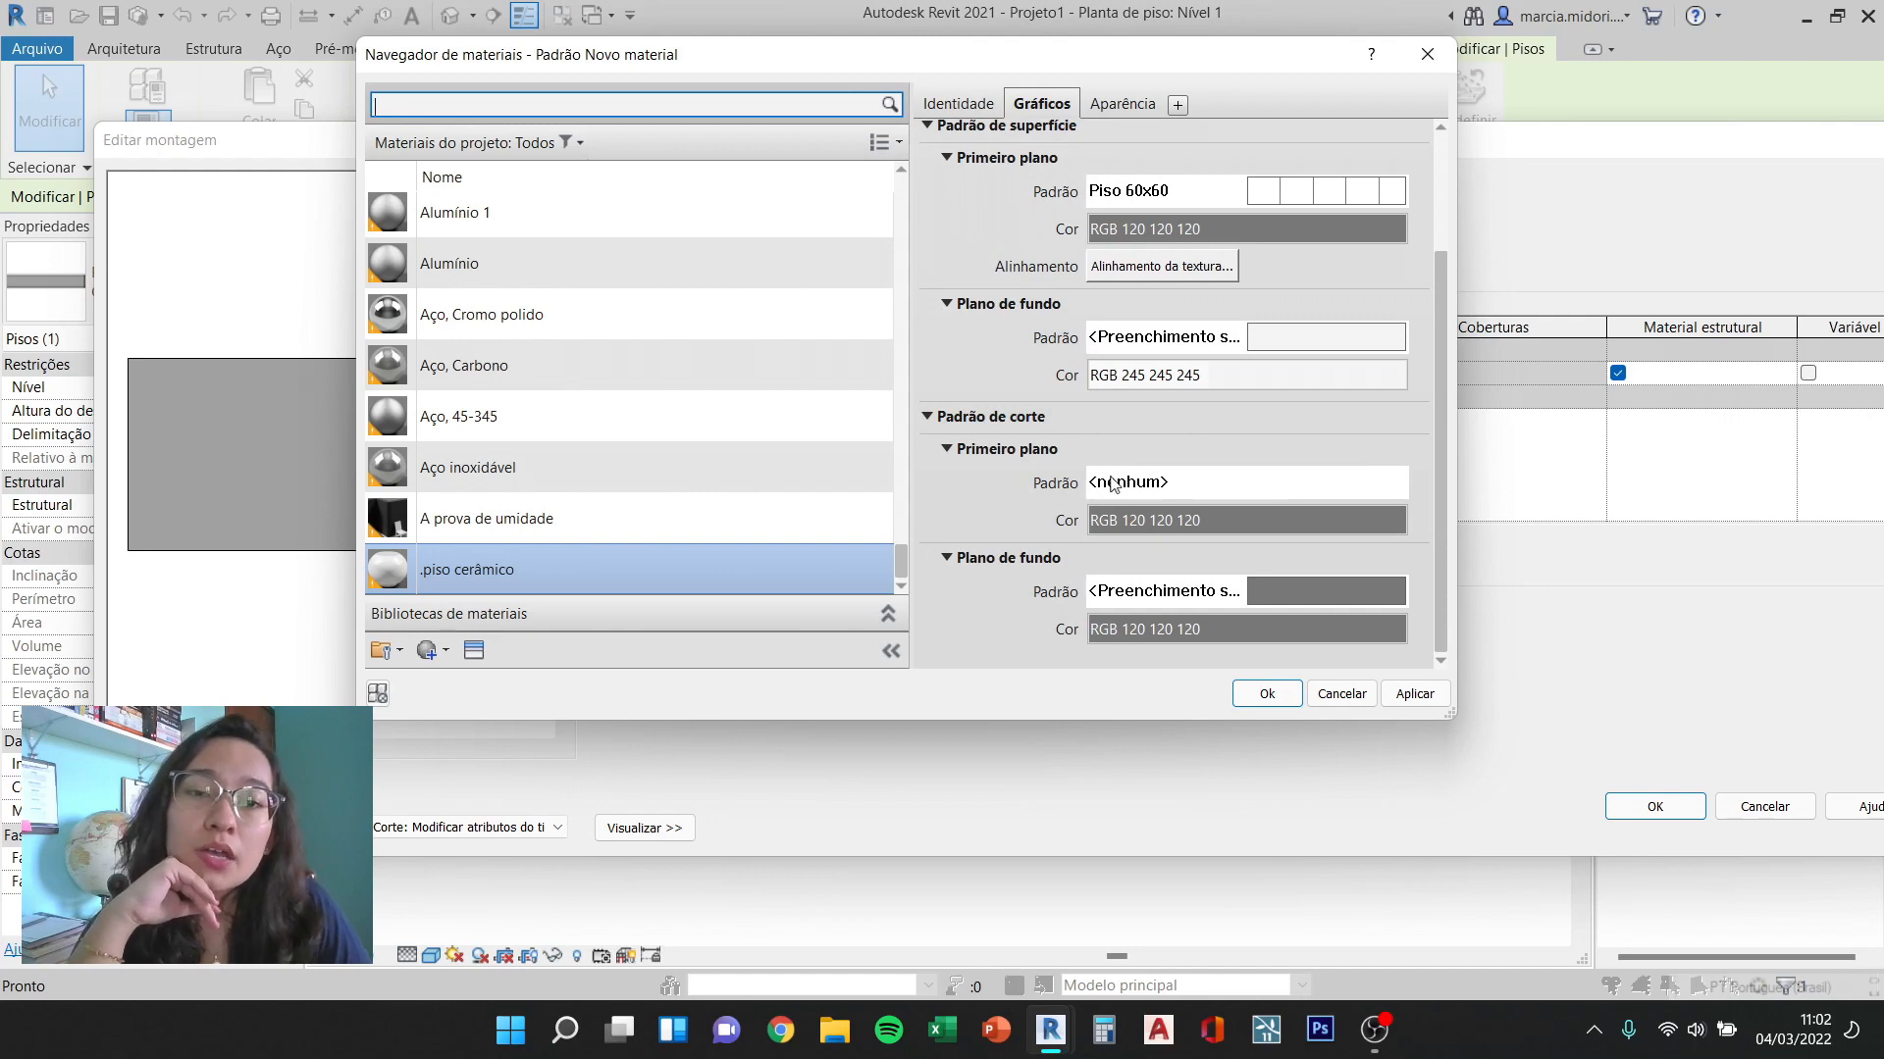
# Step: Apply the .piso cerâmico material changes and review its shading, surface and cut pattern settings
pyautogui.scroll(3, 1097, 491)
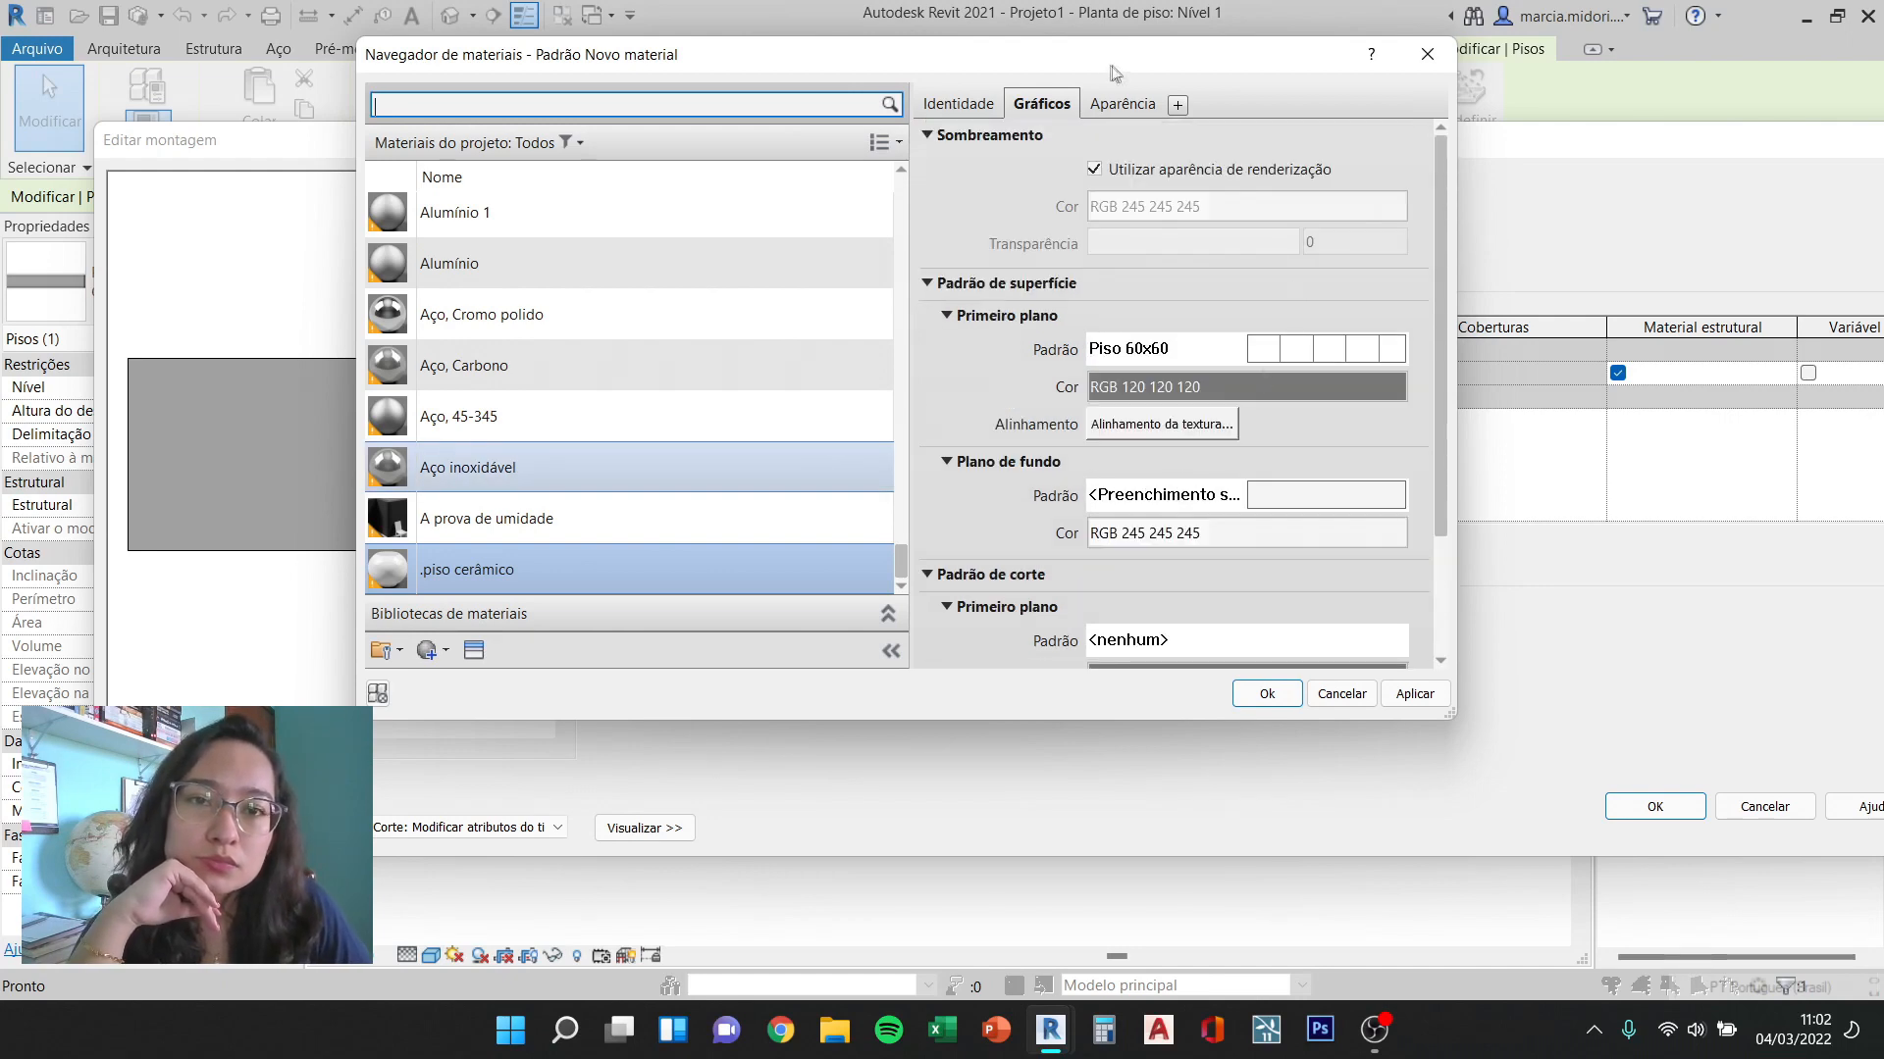
pyautogui.scroll(-3, 1275, 481)
pyautogui.click(1415, 693)
pyautogui.scroll(3, 1210, 333)
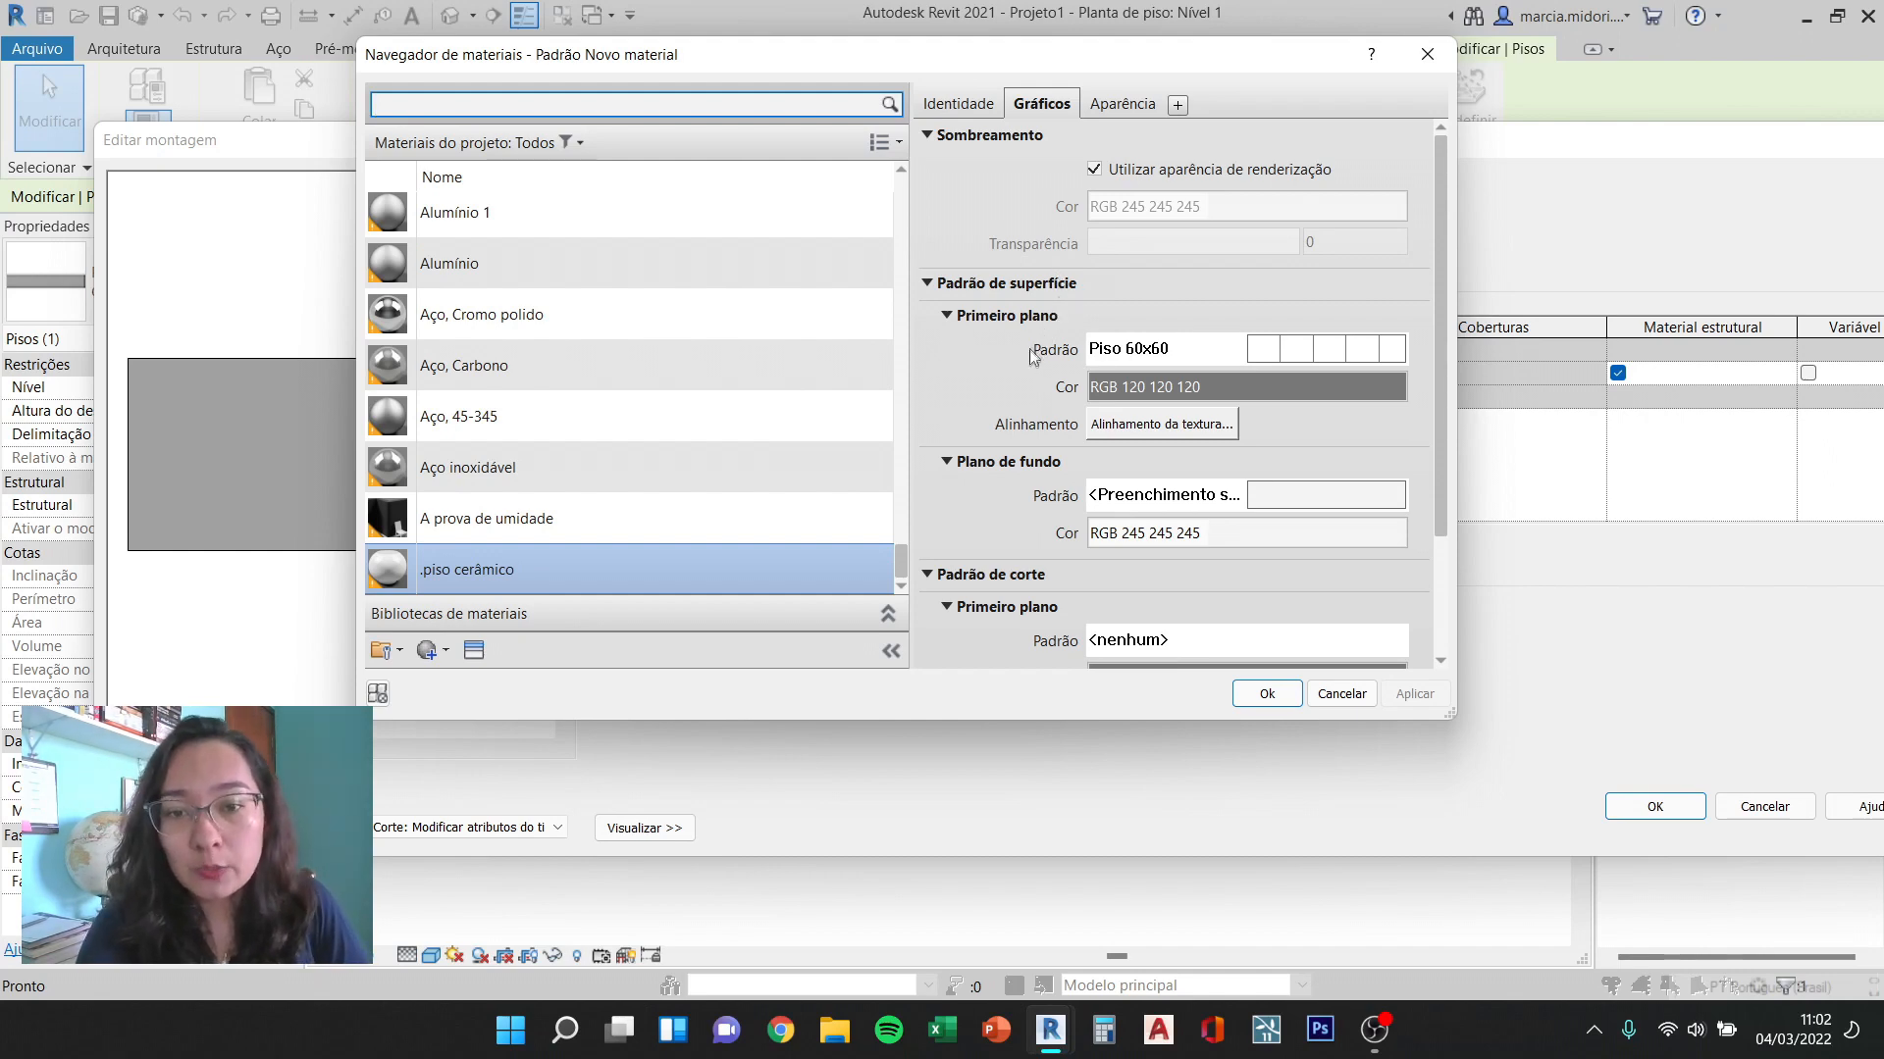
pyautogui.scroll(-3, 1138, 441)
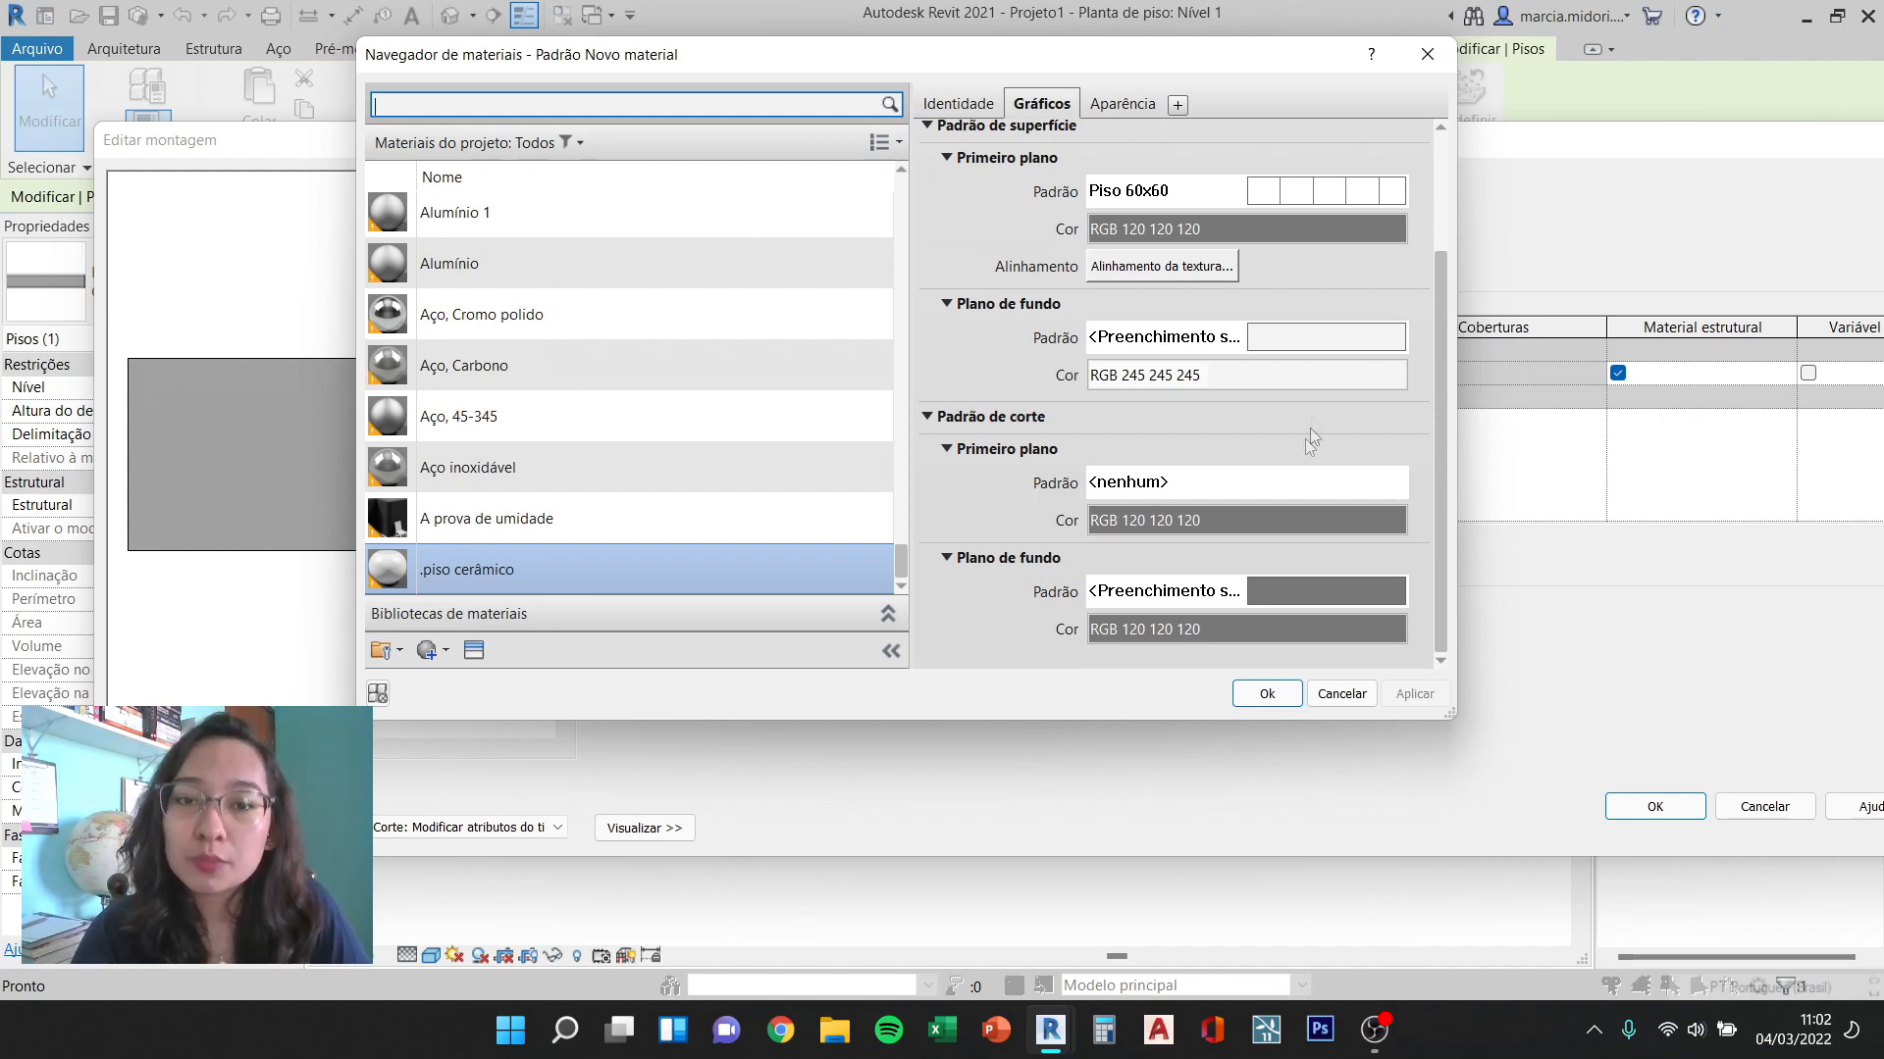
# Step: Confirm the .piso cerâmico material and the Piso Cerâmico 2 cm type changes, and deselect the floor
pyautogui.click(1266, 694)
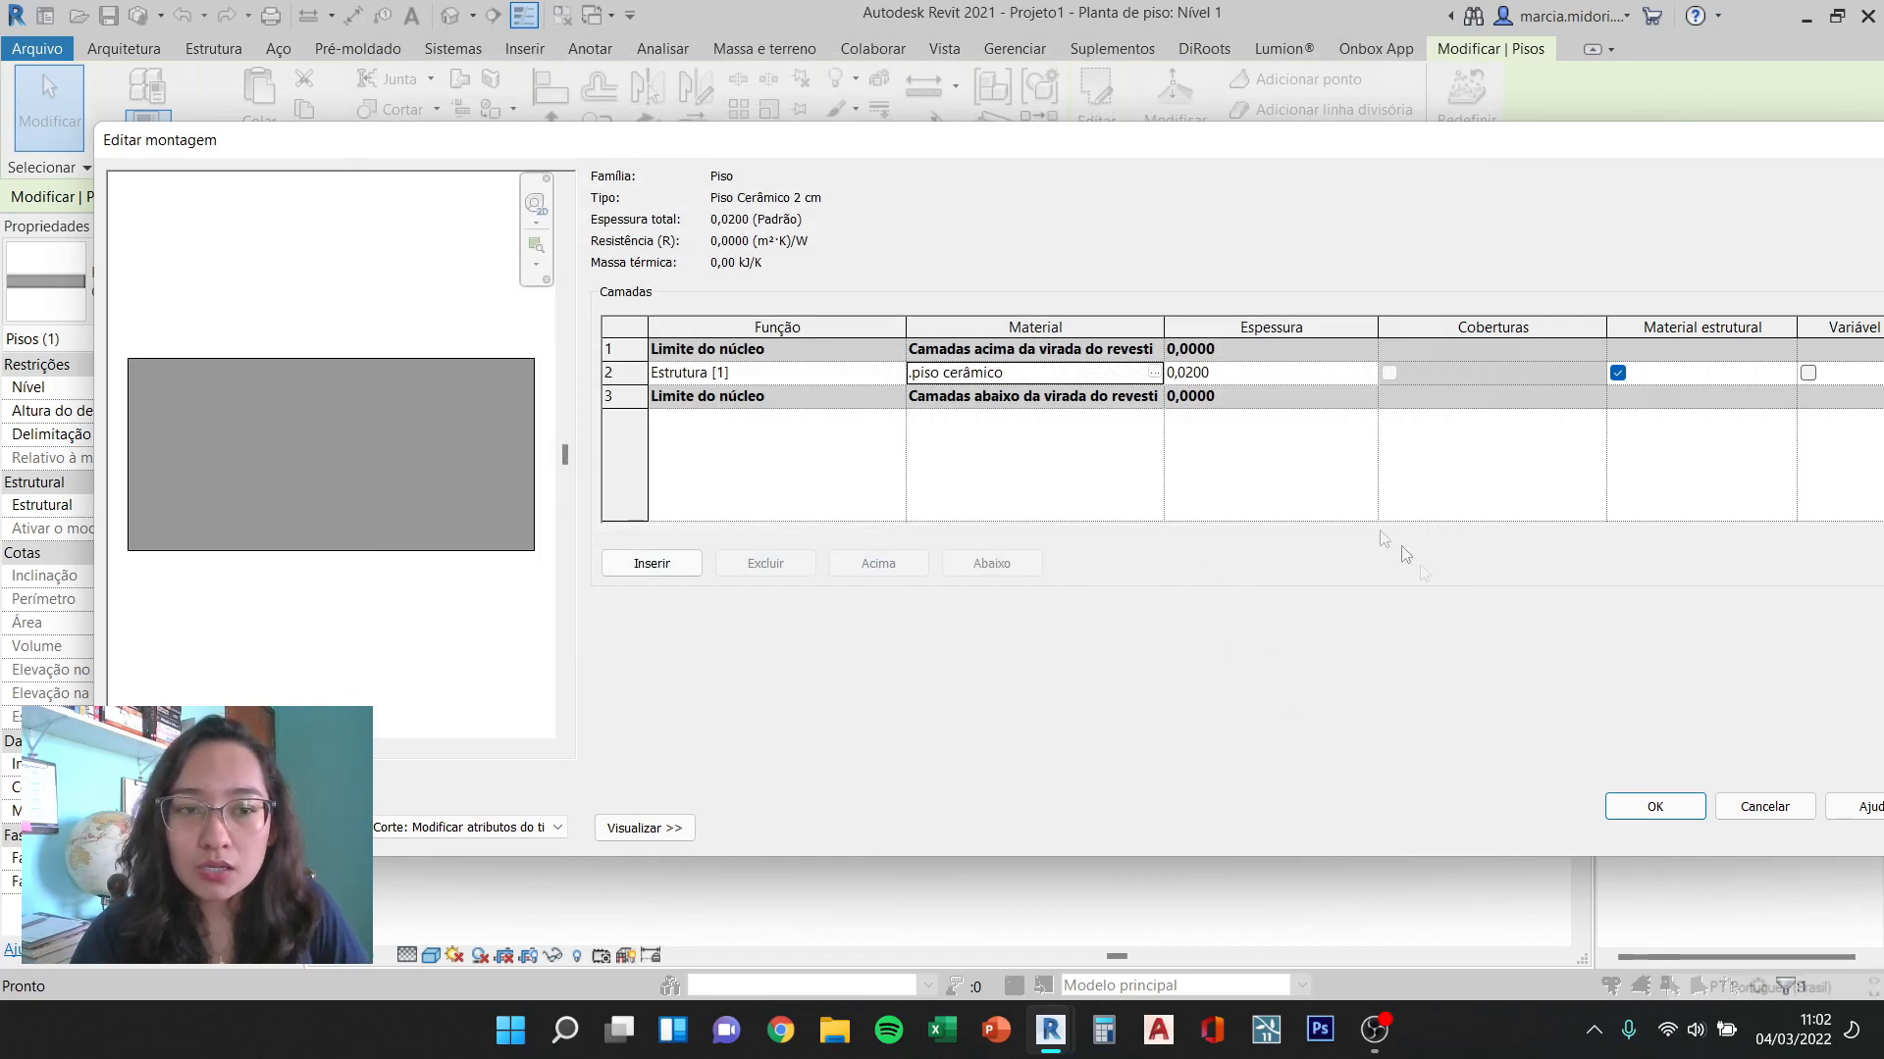
pyautogui.click(1658, 803)
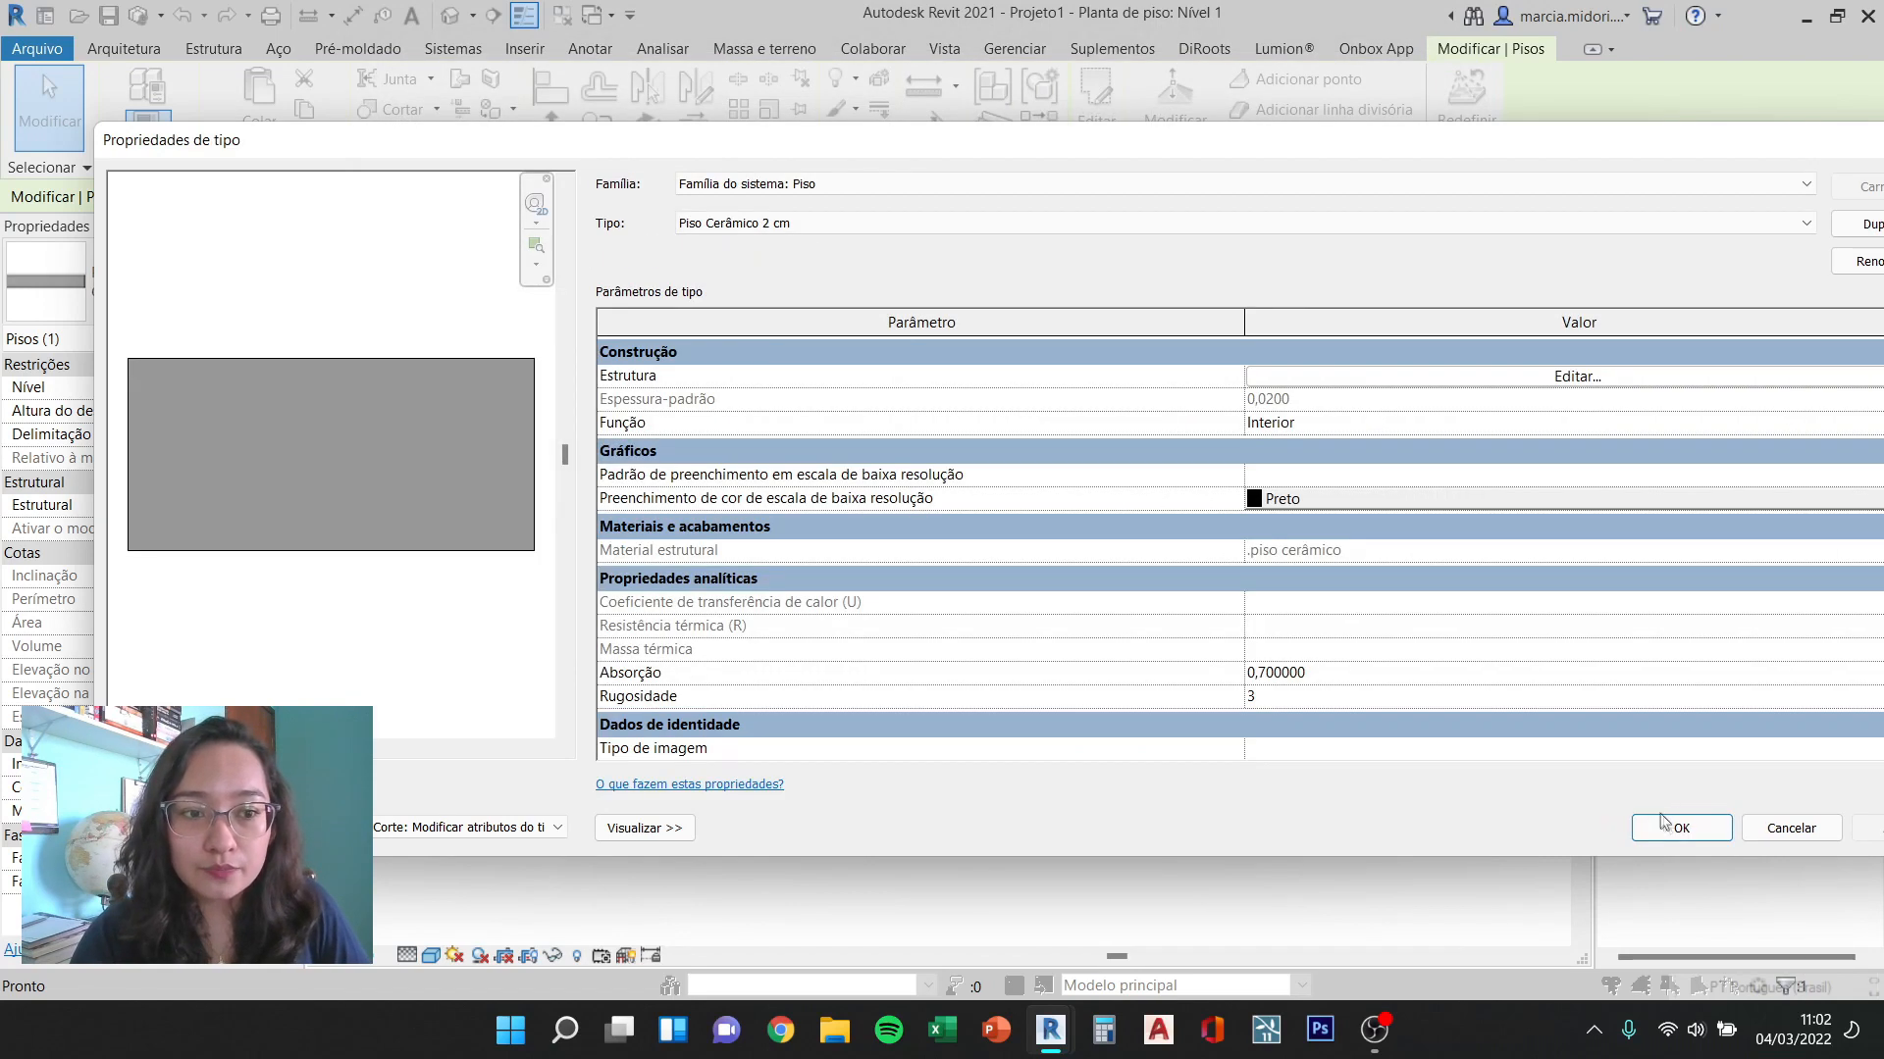
pyautogui.click(1682, 829)
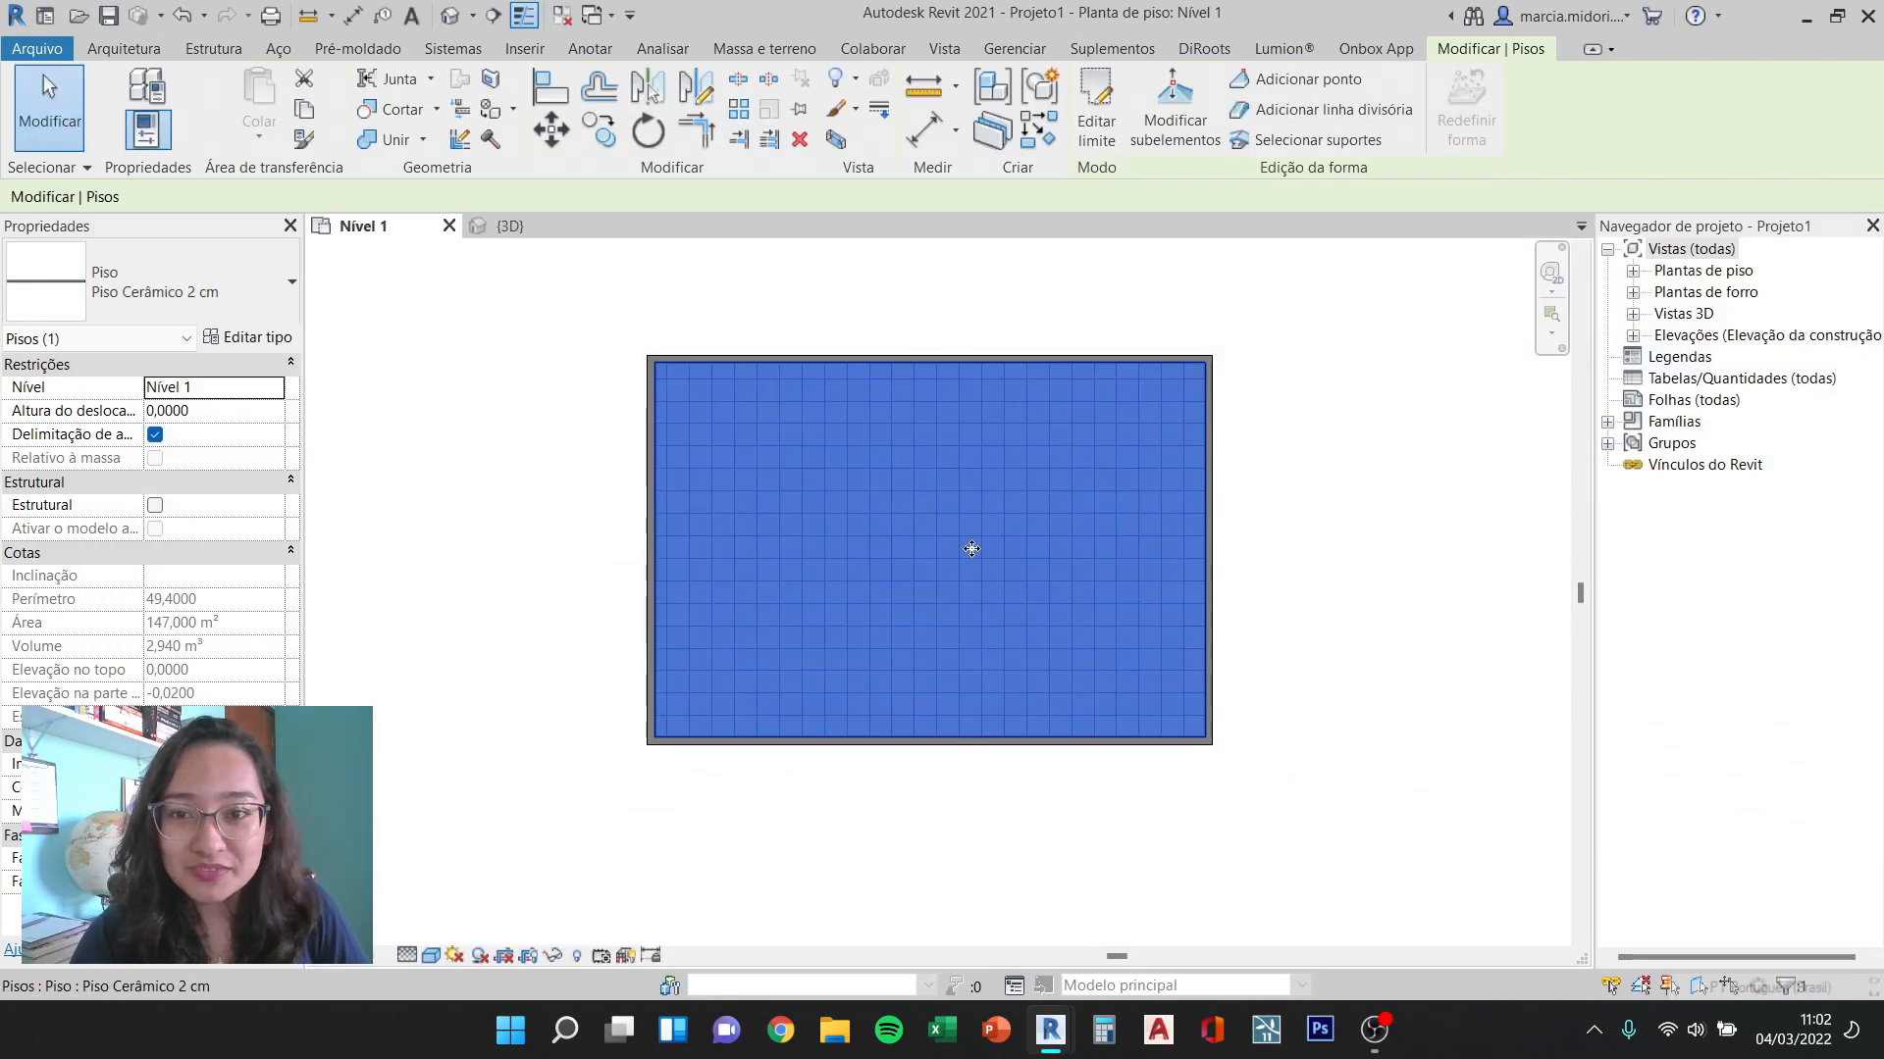
pyautogui.press('Escape')
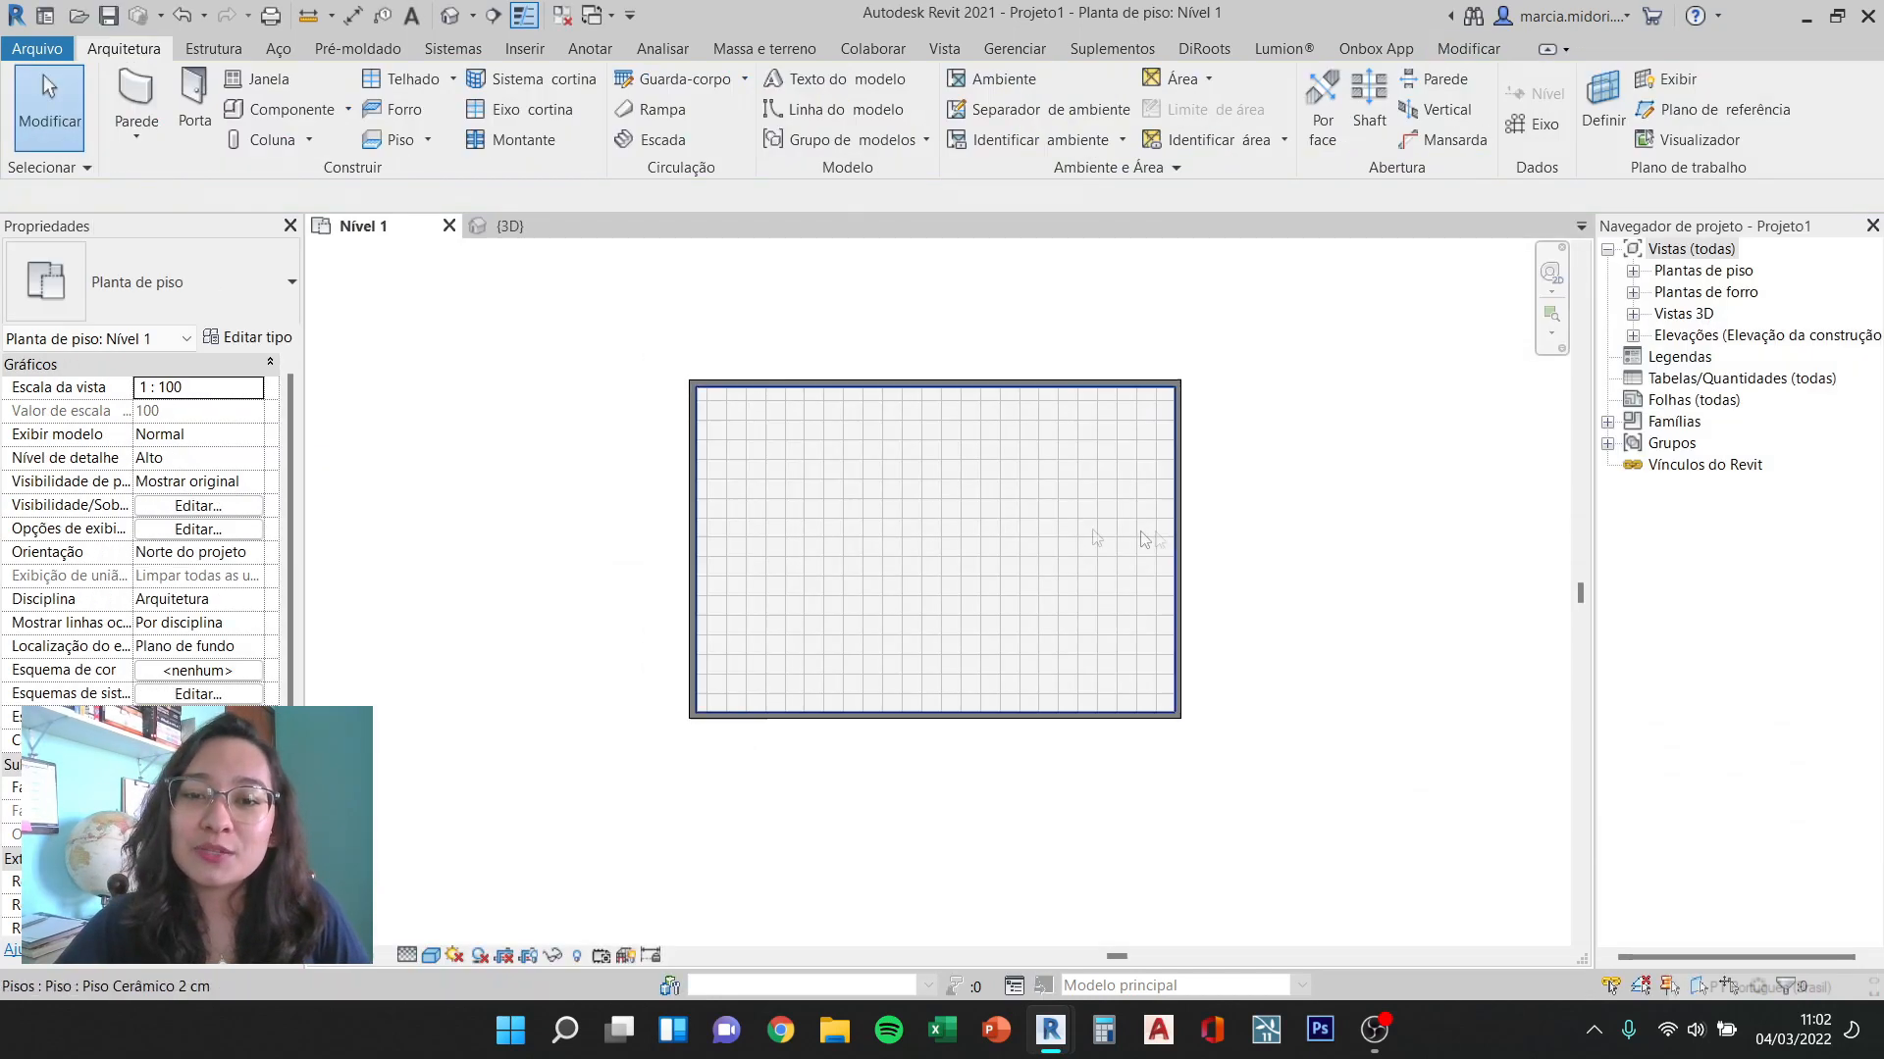
pyautogui.scroll(1, 932, 505)
pyautogui.scroll(1, 866, 483)
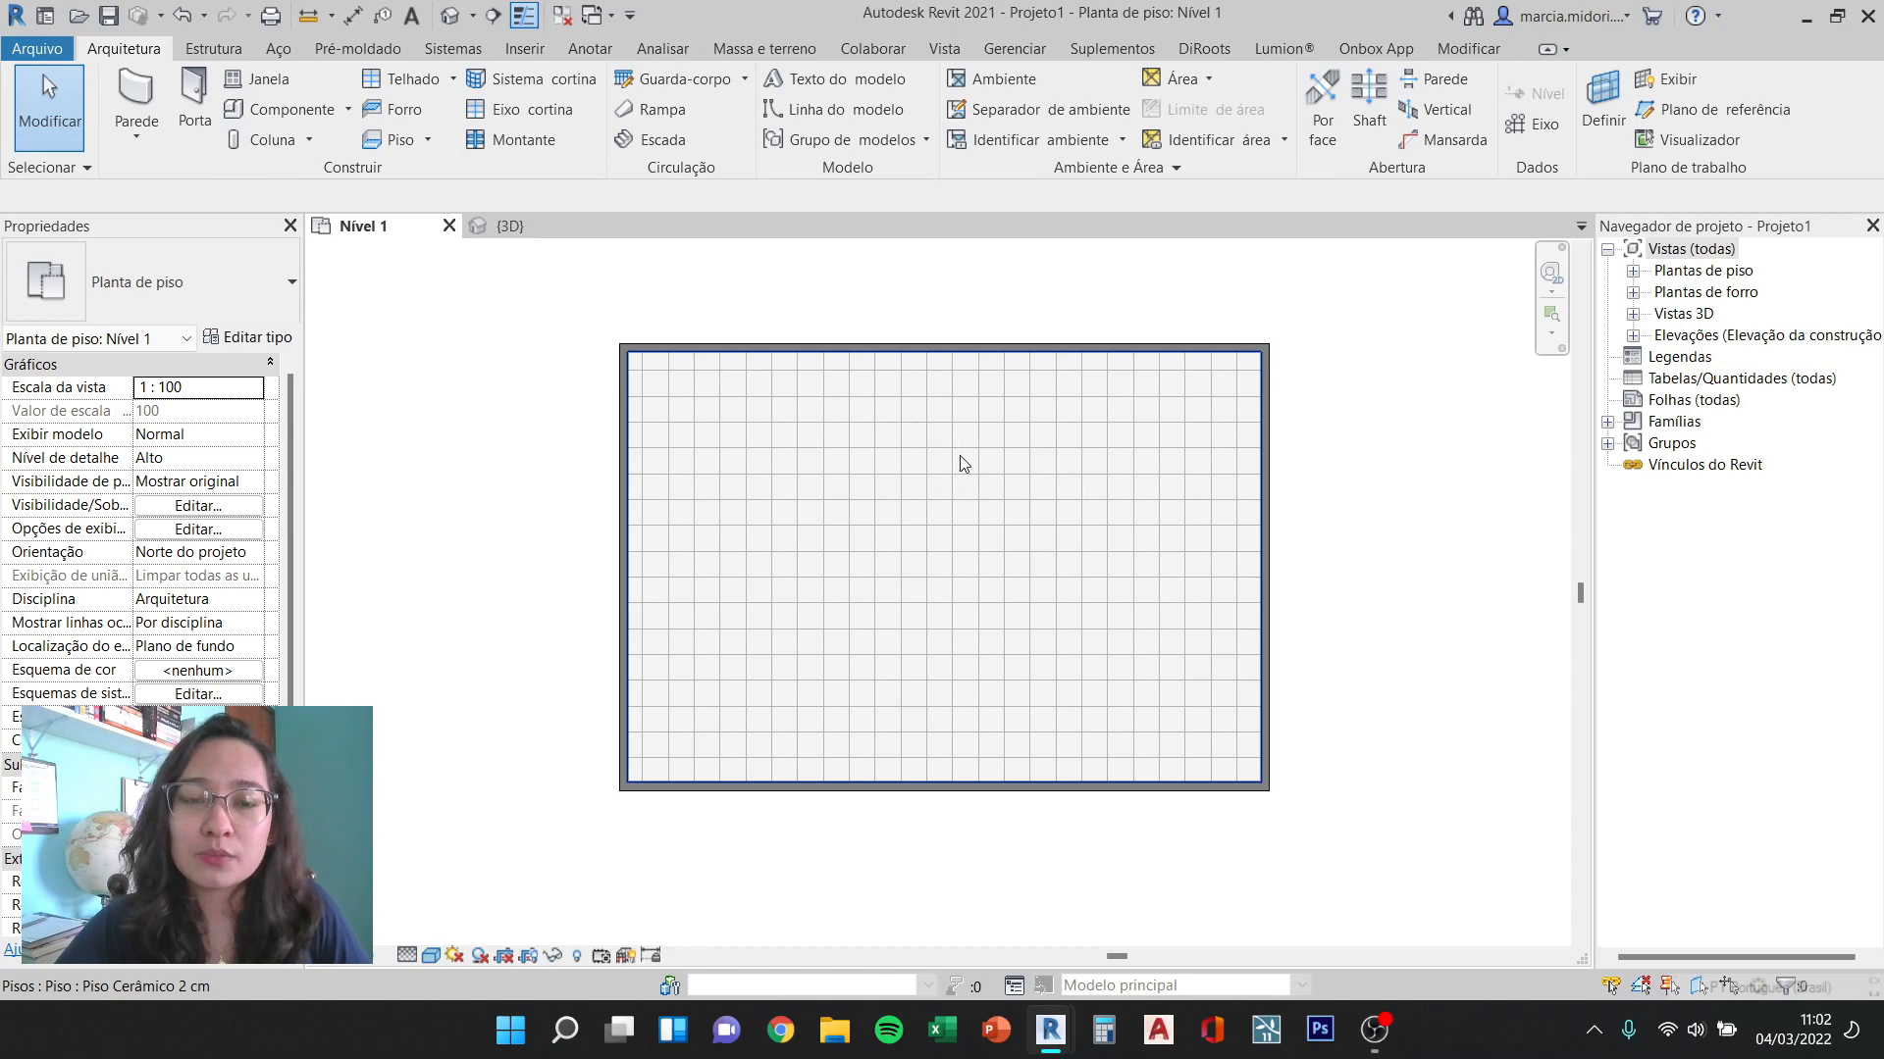
# Step: Inspect the tiled floor inside the walls in the 3D view and return to the Nível 1 plan
pyautogui.click(536, 237)
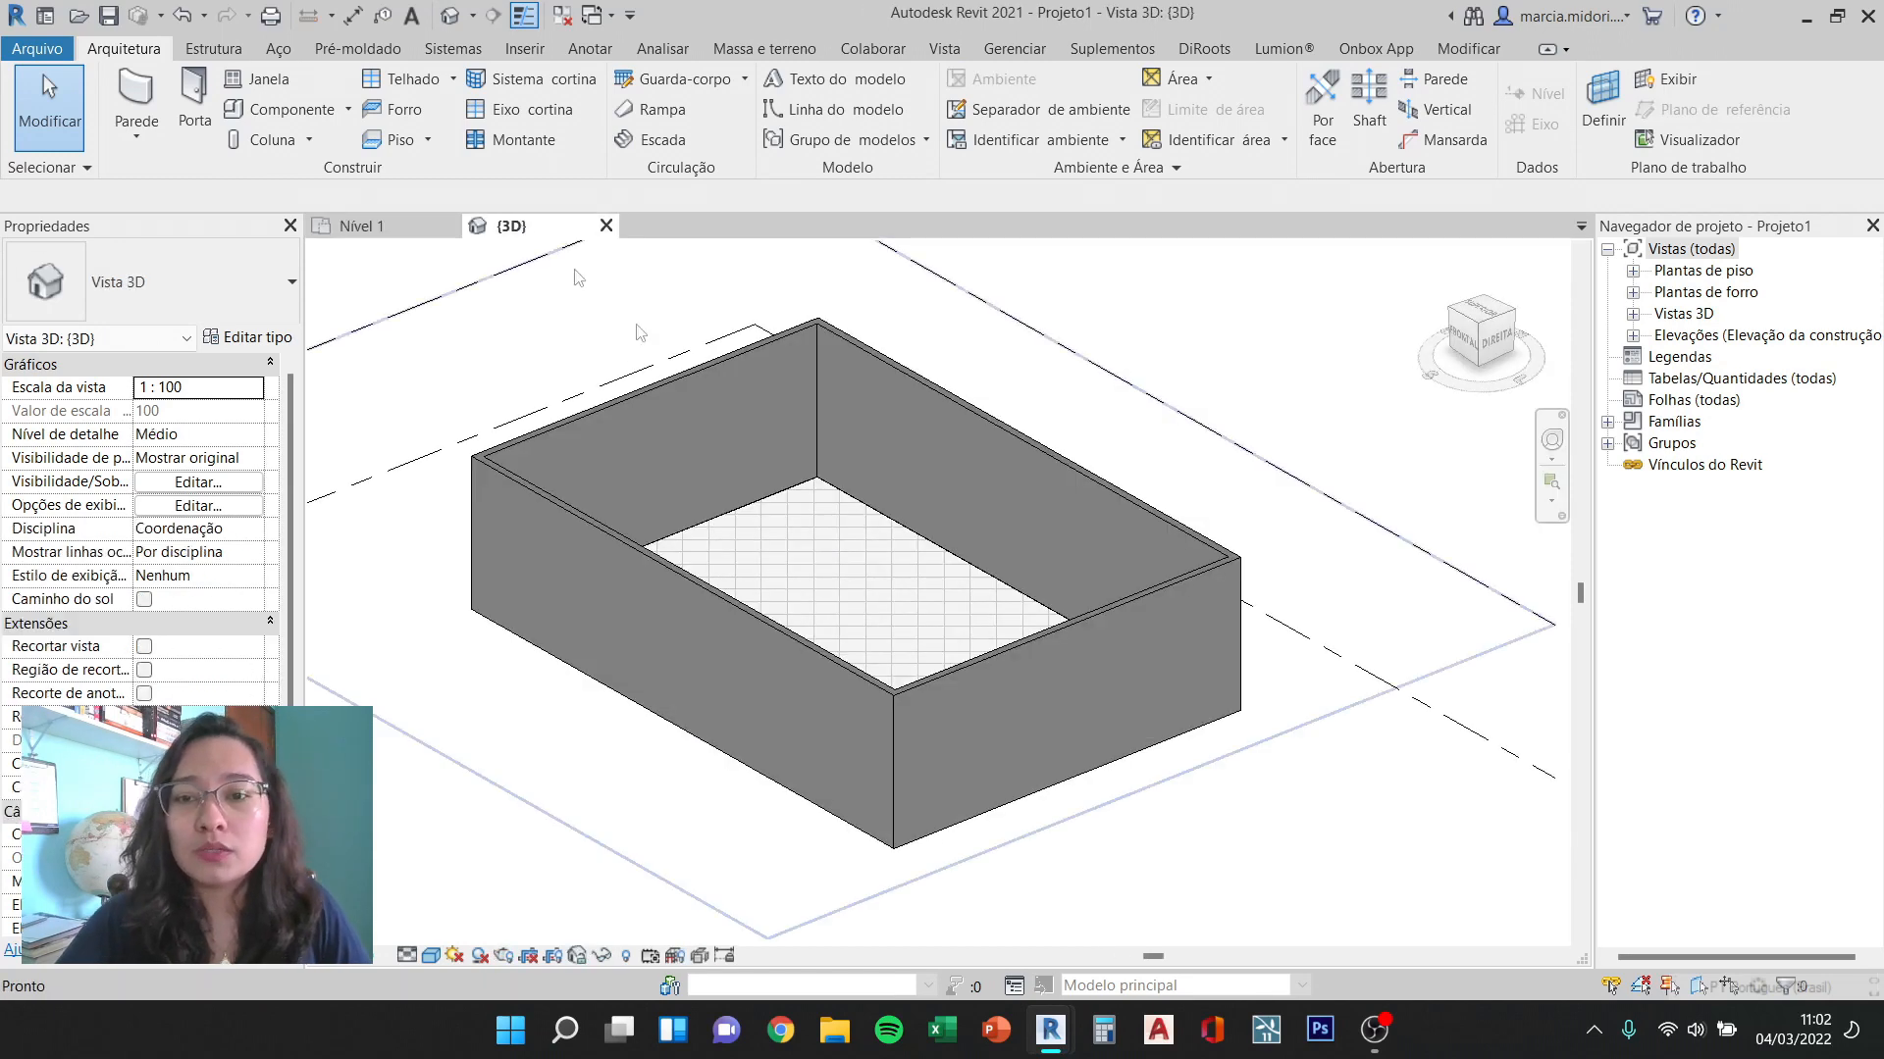
pyautogui.scroll(3, 929, 622)
pyautogui.scroll(-2, 932, 612)
pyautogui.keyDown('shift'); pyautogui.moveTo(932, 612); pyautogui.dragTo(820, 644, button='middle'); pyautogui.keyUp('shift')
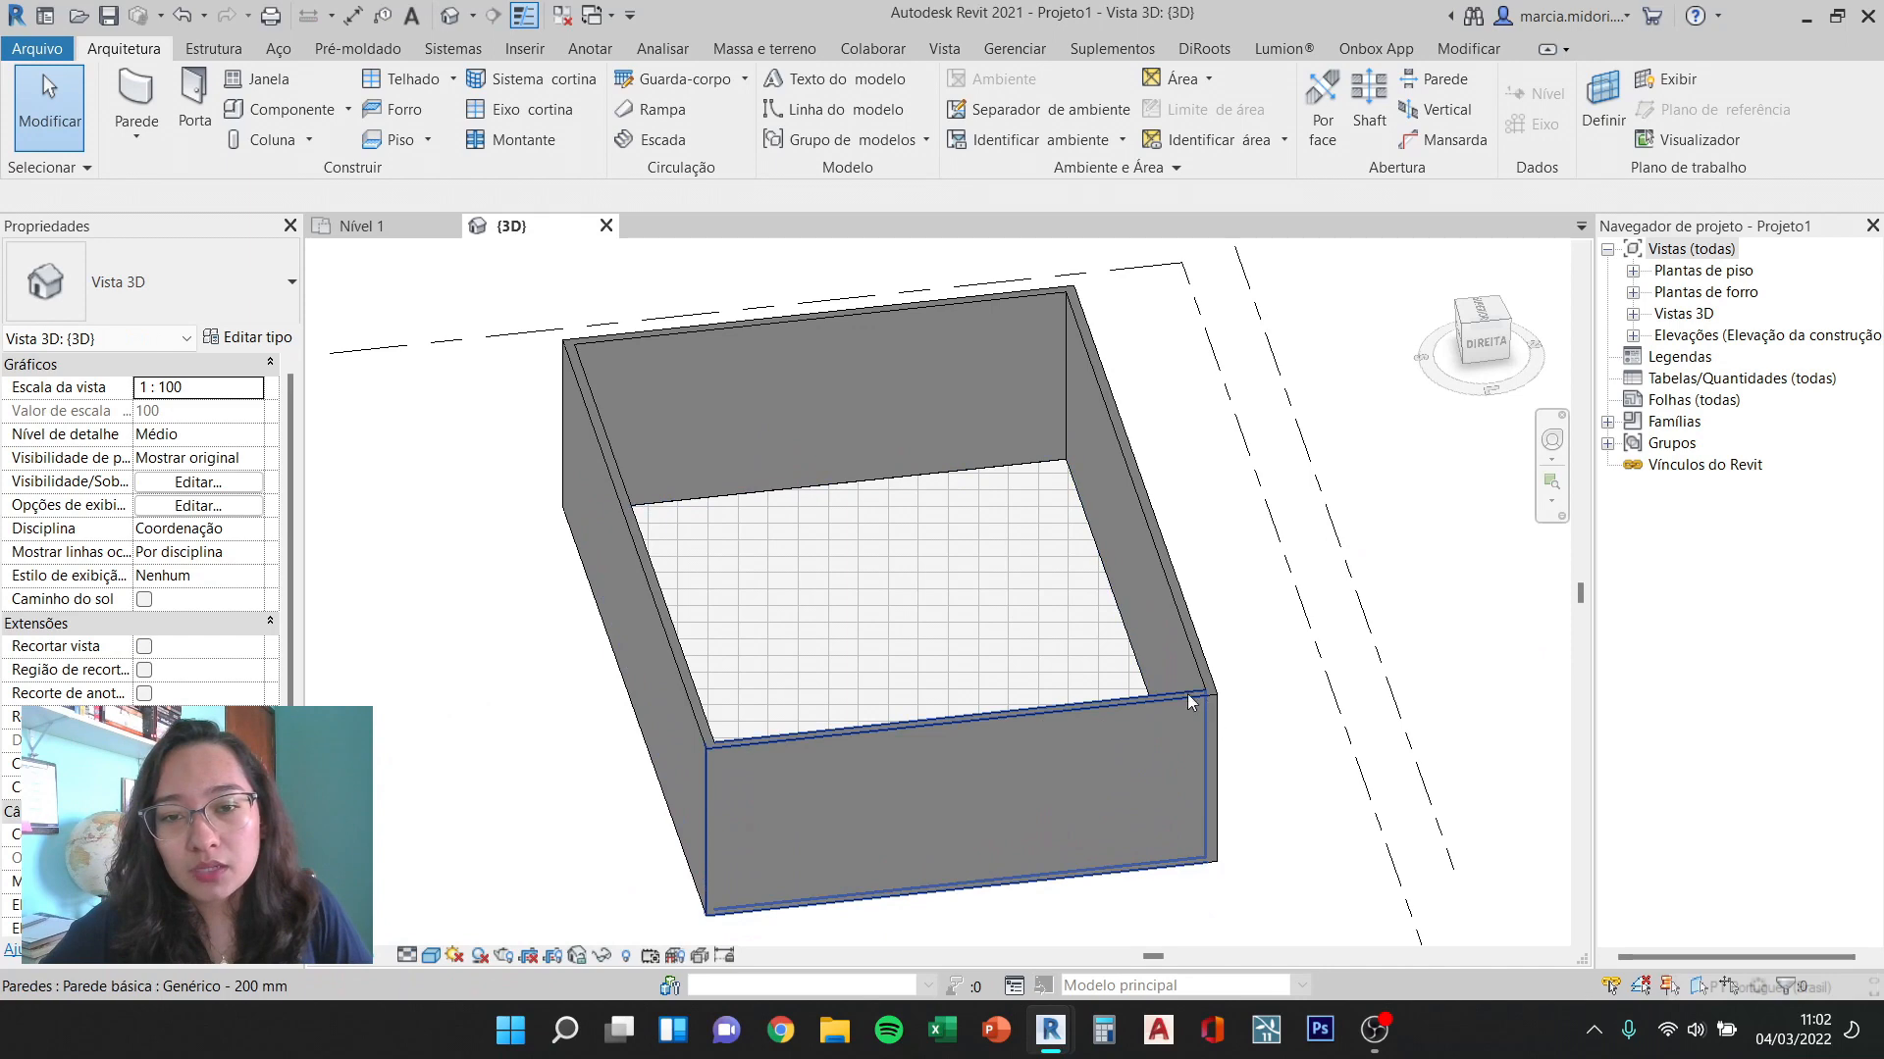
pyautogui.keyDown('shift'); pyautogui.moveTo(1188, 702); pyautogui.dragTo(1282, 645, button='middle'); pyautogui.keyUp('shift')
pyautogui.click(395, 232)
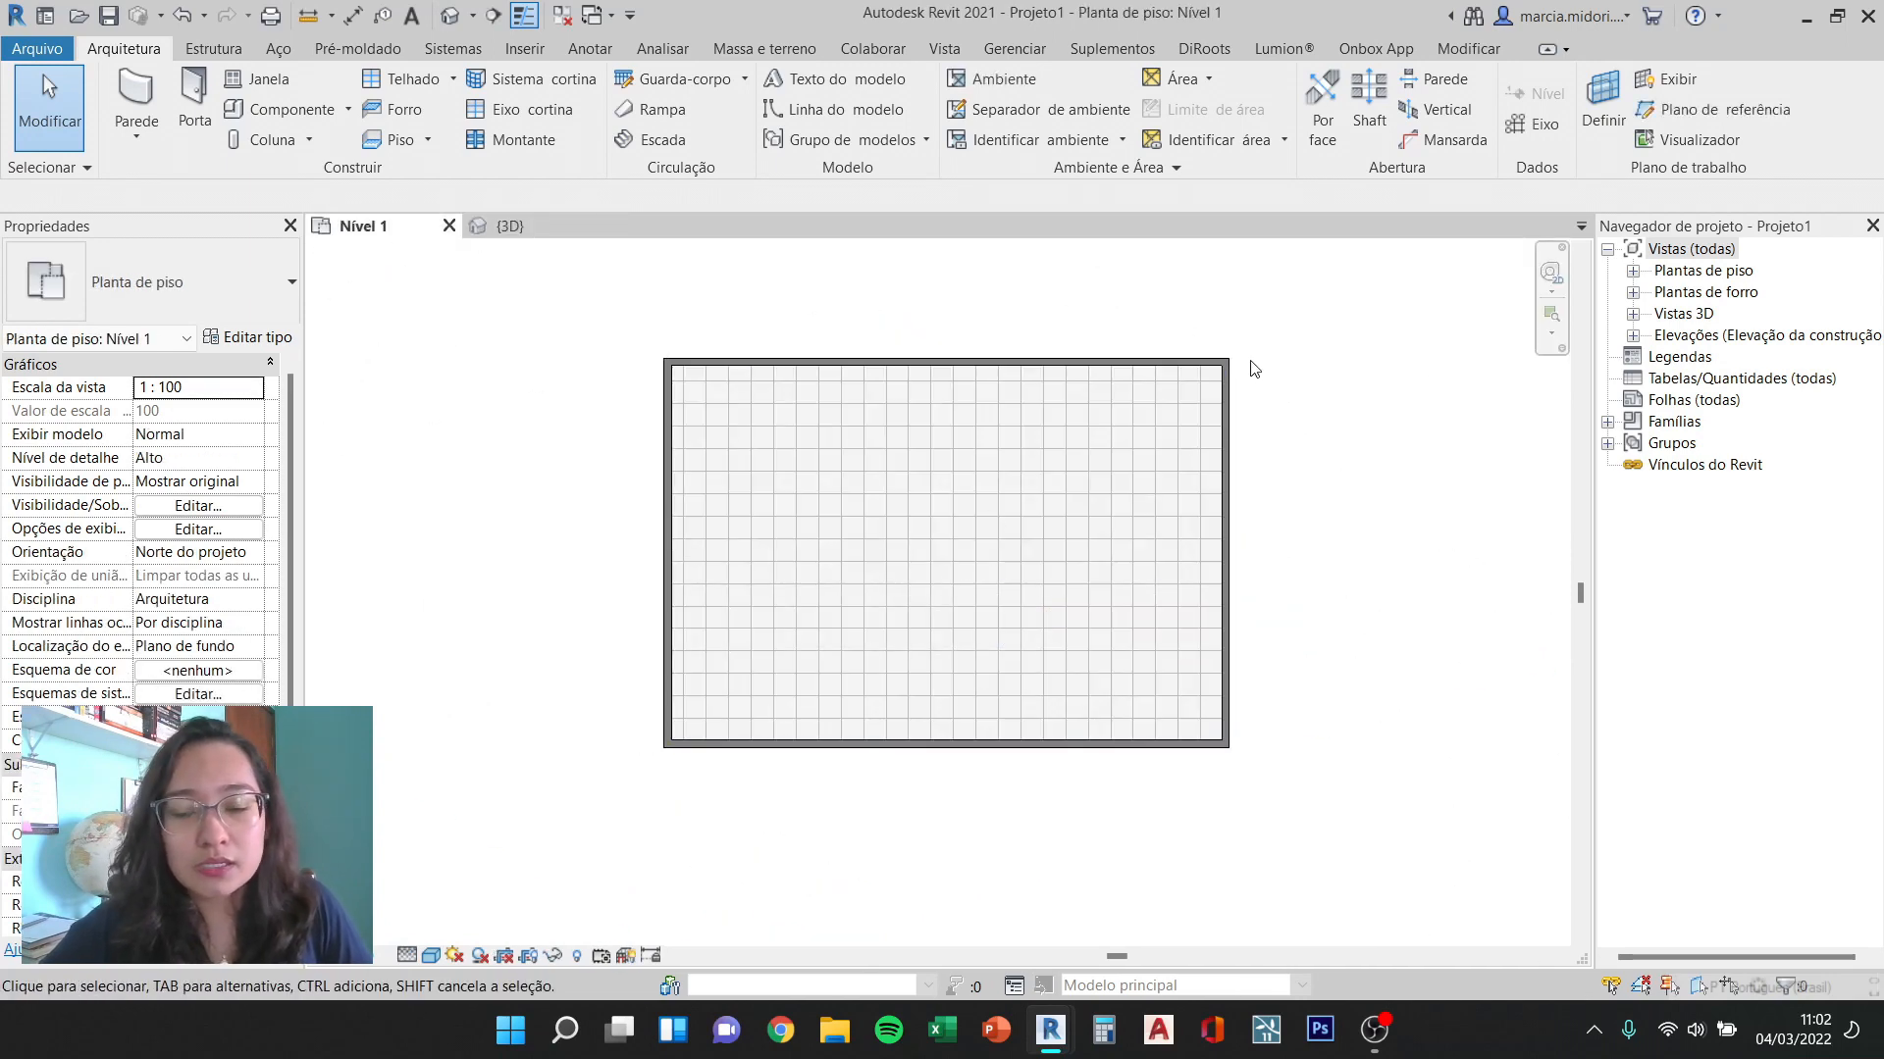
# Step: Create a vertical section line crossing the right part of the room in plan and open its section view
pyautogui.click(953, 48)
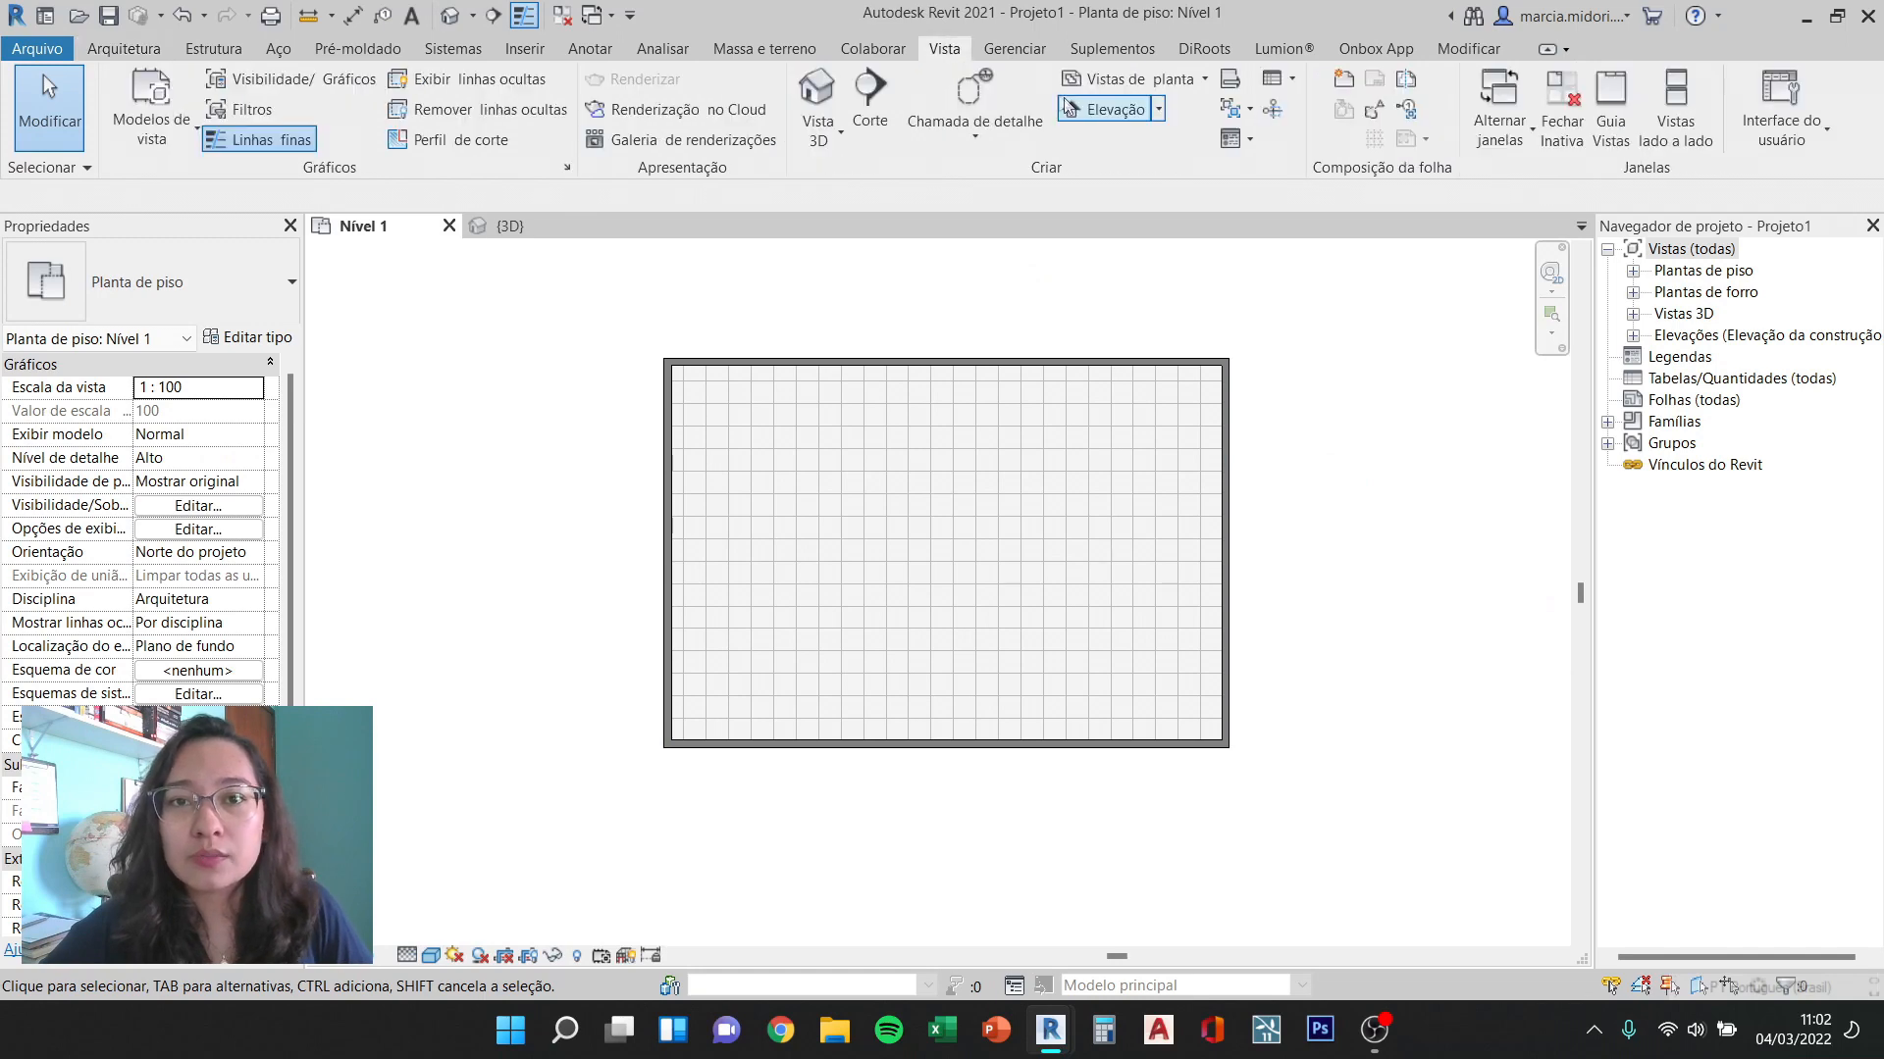
pyautogui.click(870, 98)
pyautogui.click(1113, 293)
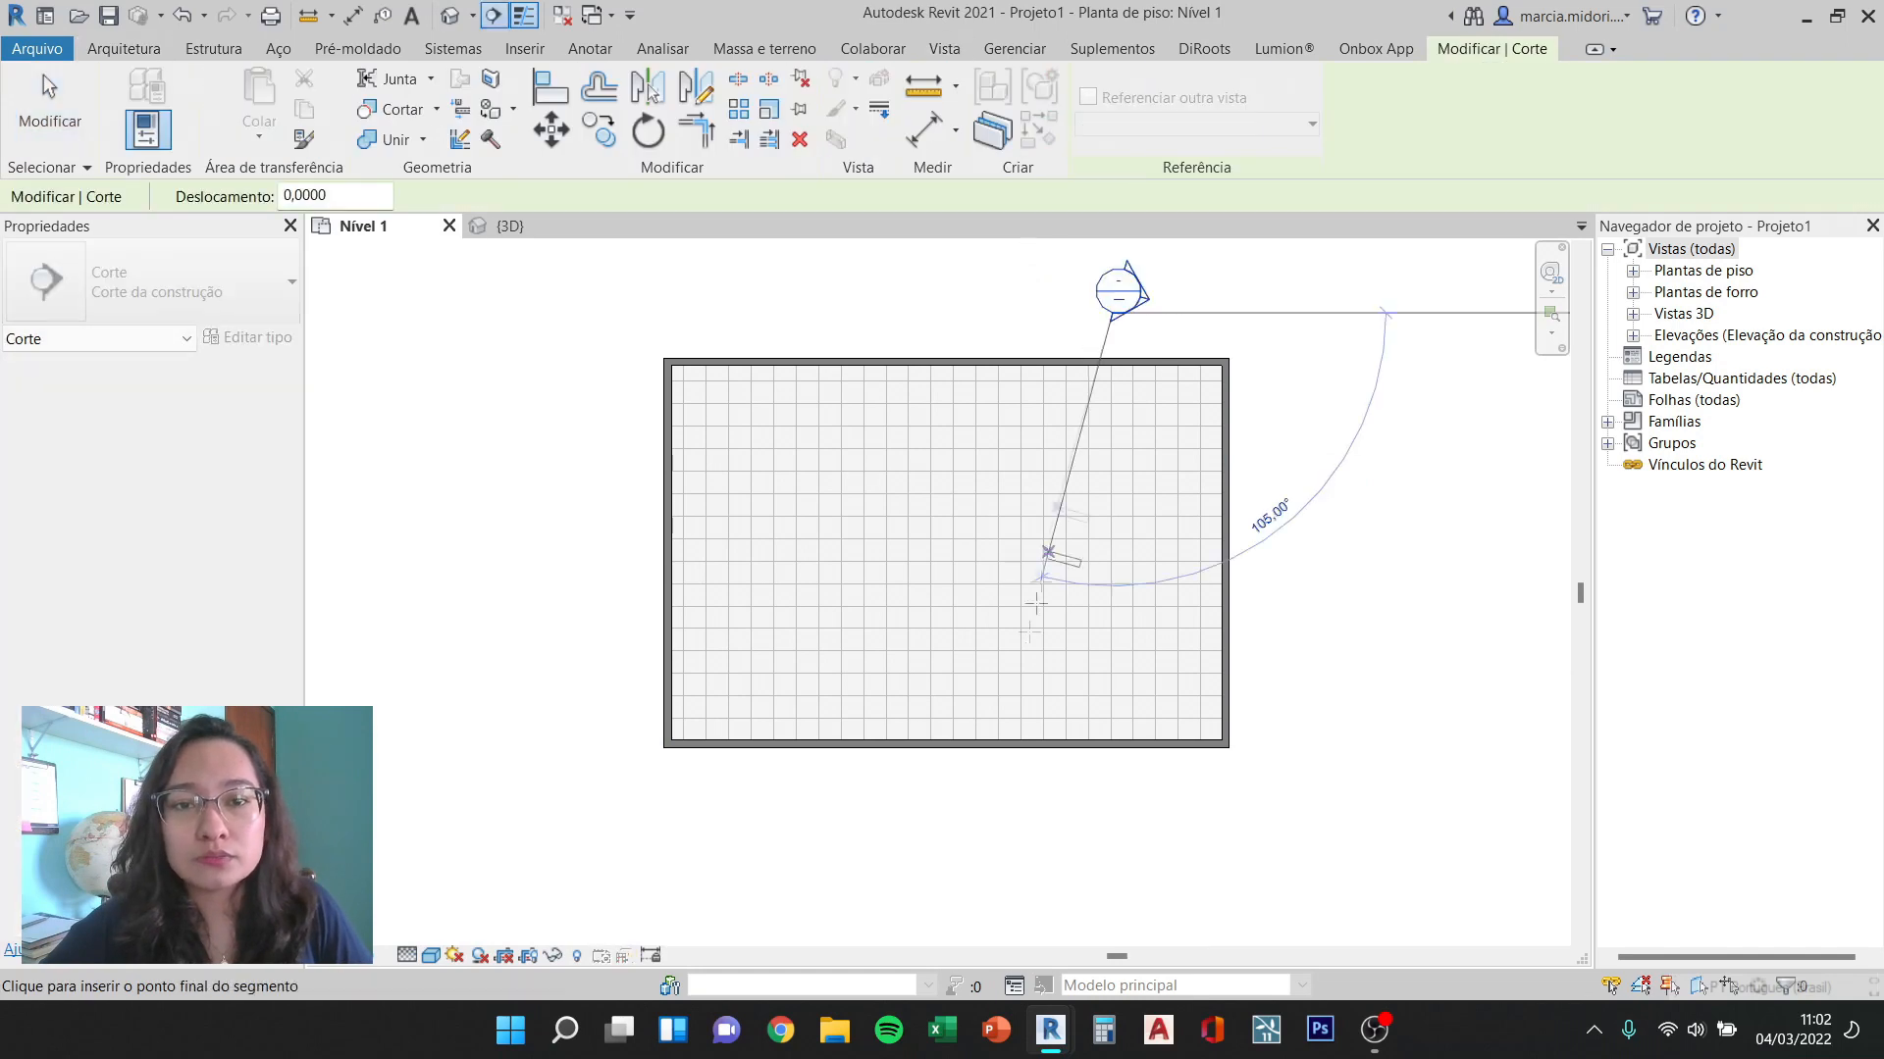
pyautogui.click(1112, 818)
pyautogui.press('Escape')
pyautogui.doubleClick(1114, 294)
# Step: Display the section view with coloured surfaces and set its detail level to Alto
pyautogui.scroll(5, 550, 736)
pyautogui.click(430, 954)
pyautogui.click(504, 904)
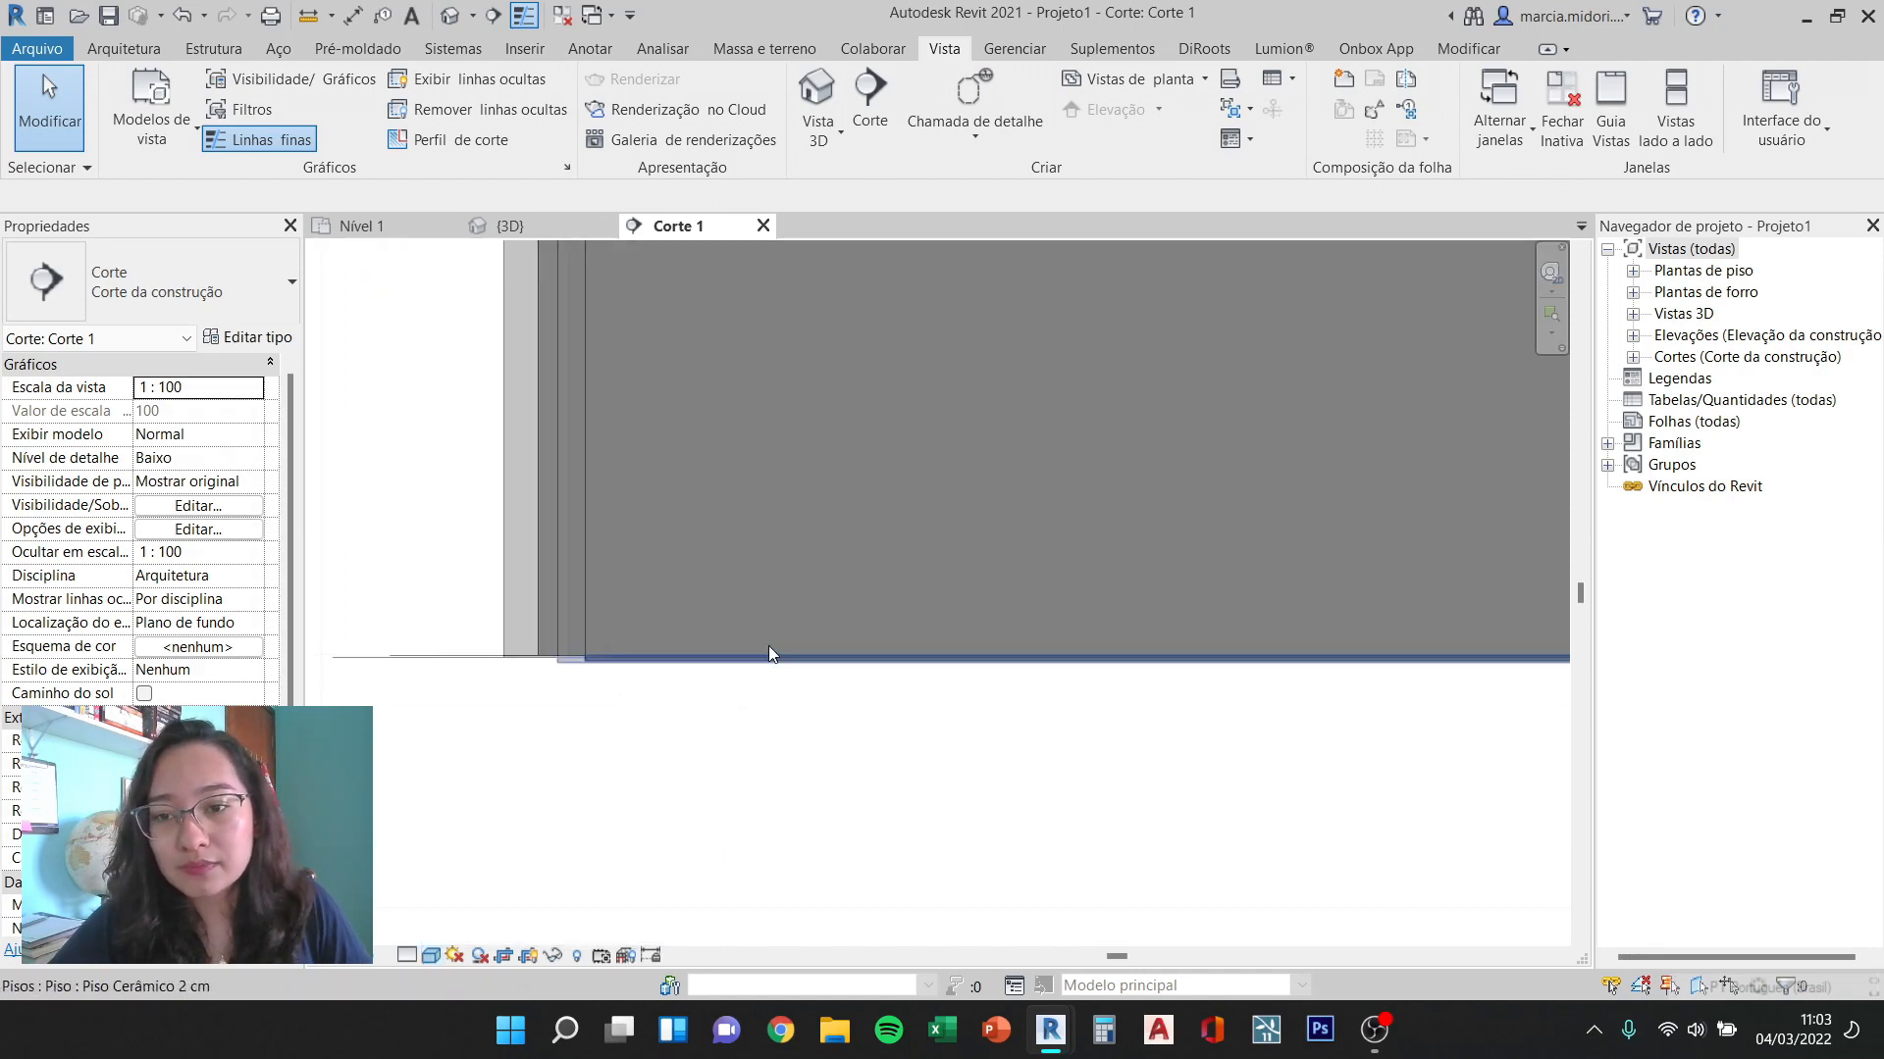
pyautogui.scroll(2, 768, 653)
pyautogui.click(406, 954)
pyautogui.click(432, 926)
pyautogui.scroll(-4, 775, 726)
pyautogui.scroll(-3, 559, 785)
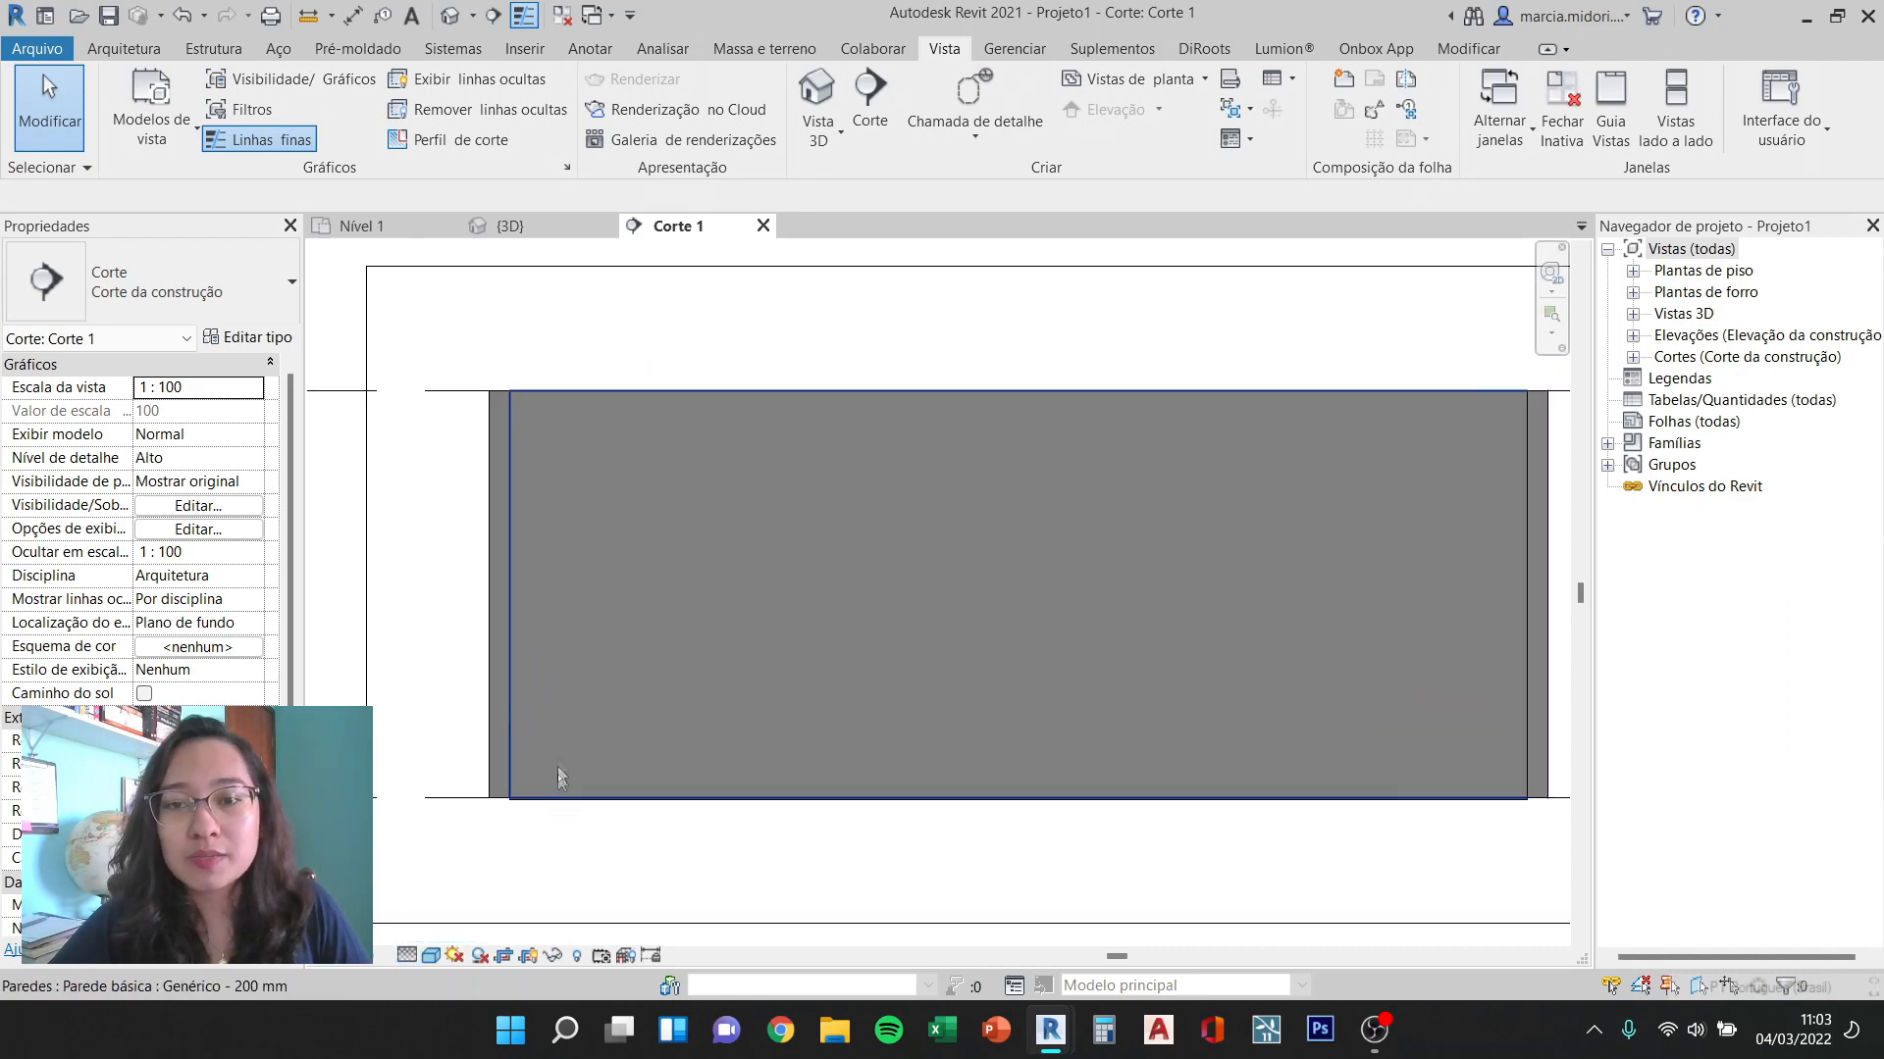
# Step: Open the .piso cerâmico material's graphics settings from the structure of the floor cut in the section
pyautogui.scroll(4, 596, 588)
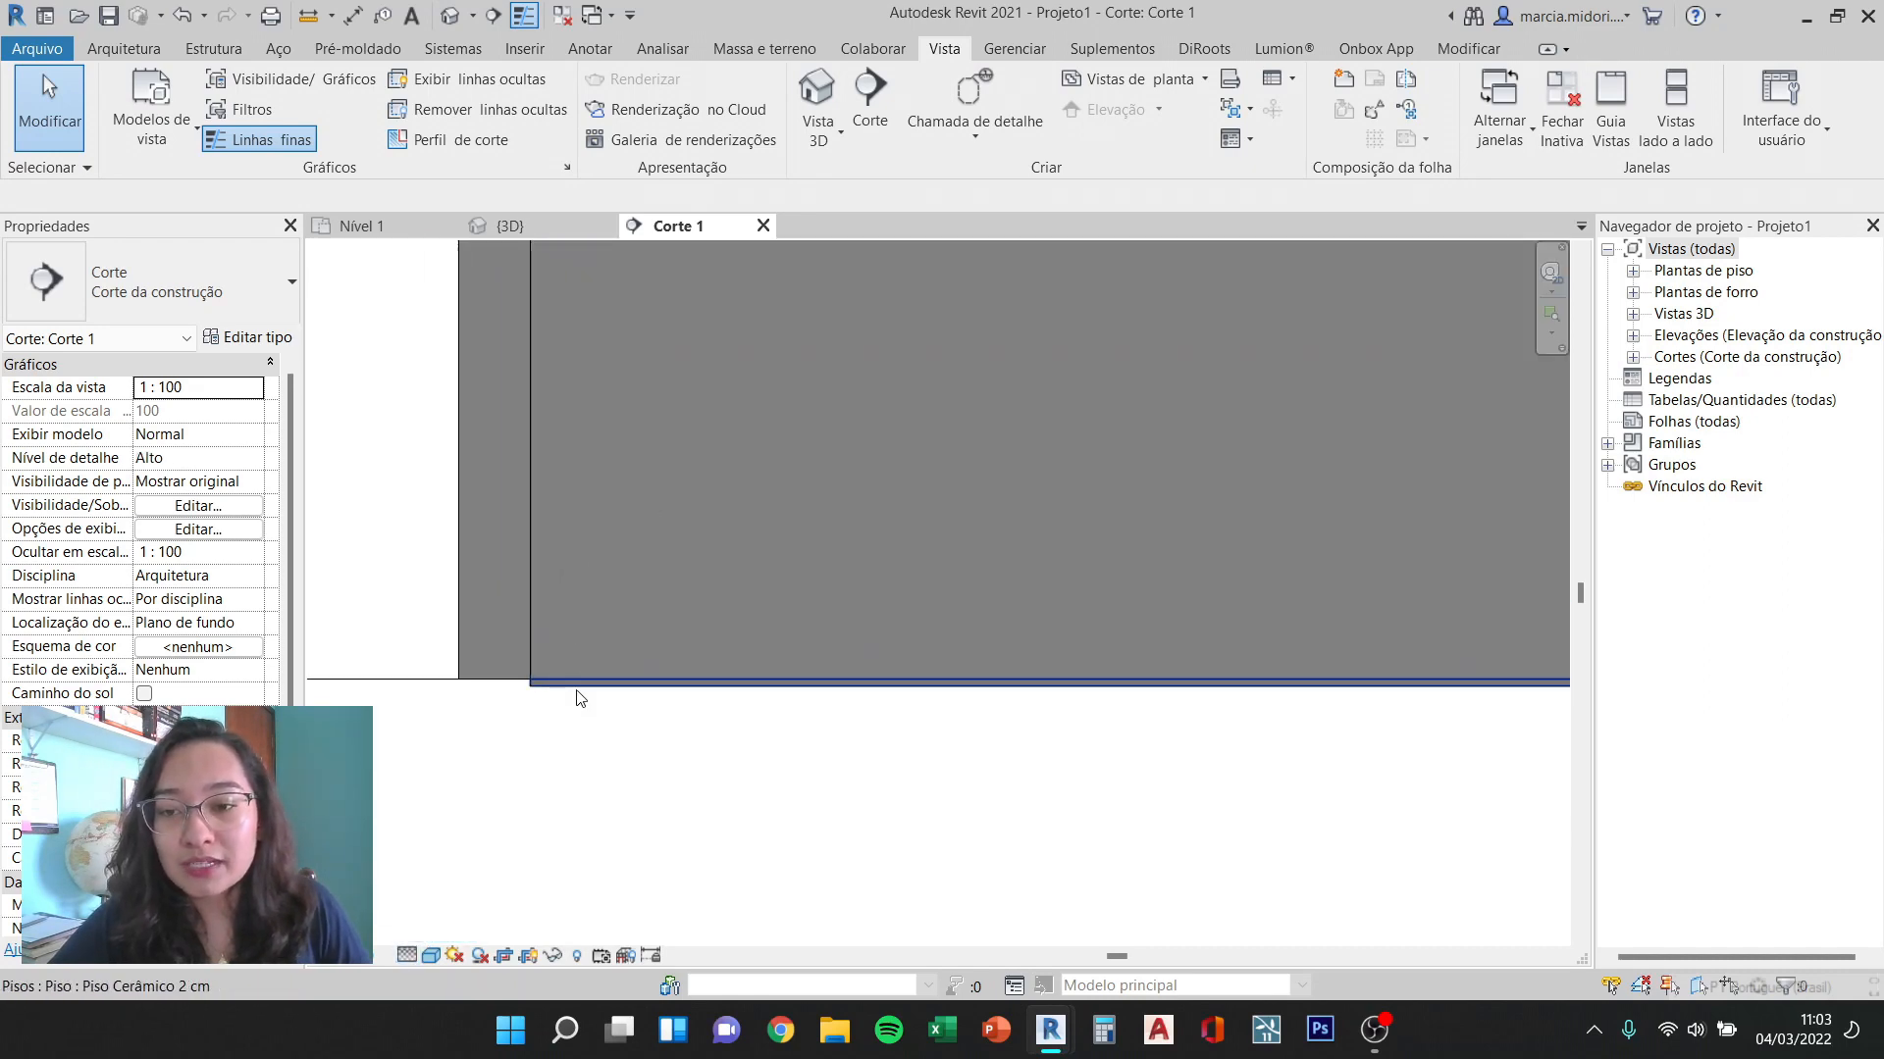
pyautogui.click(576, 687)
pyautogui.scroll(3, 568, 703)
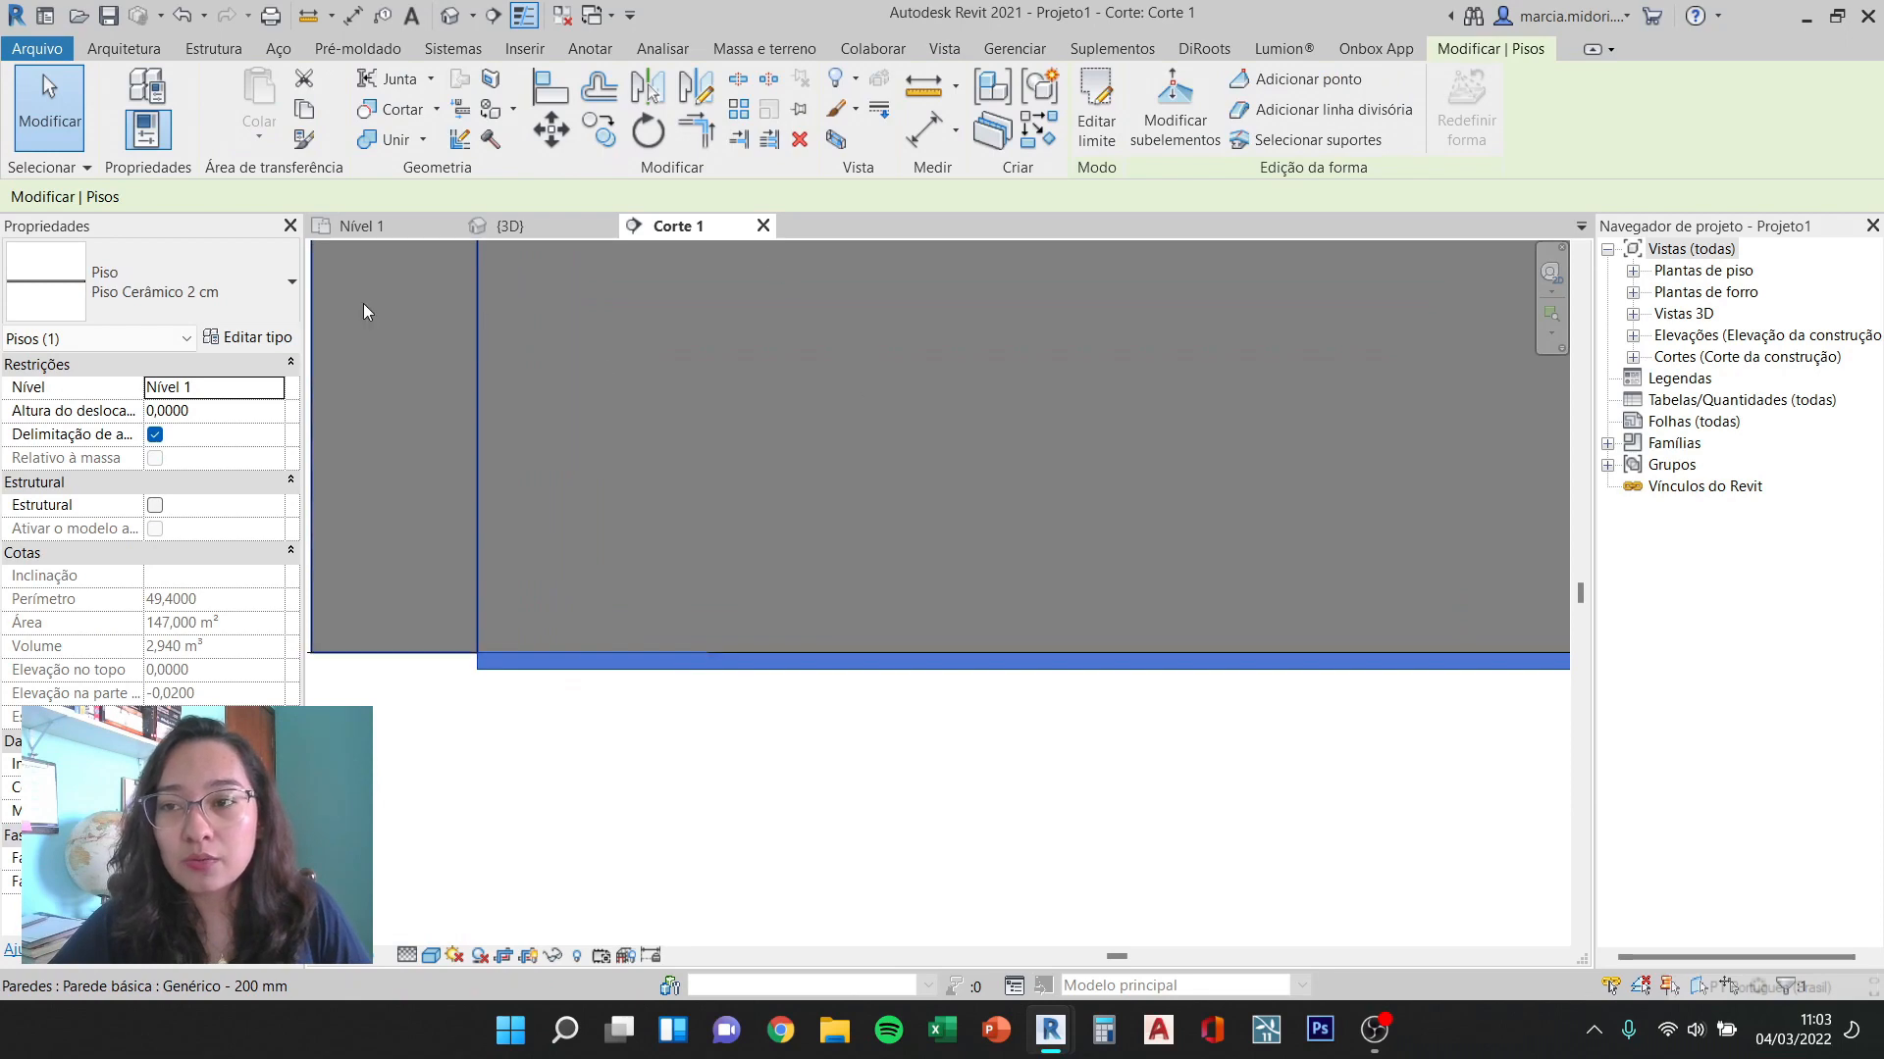
pyautogui.click(283, 343)
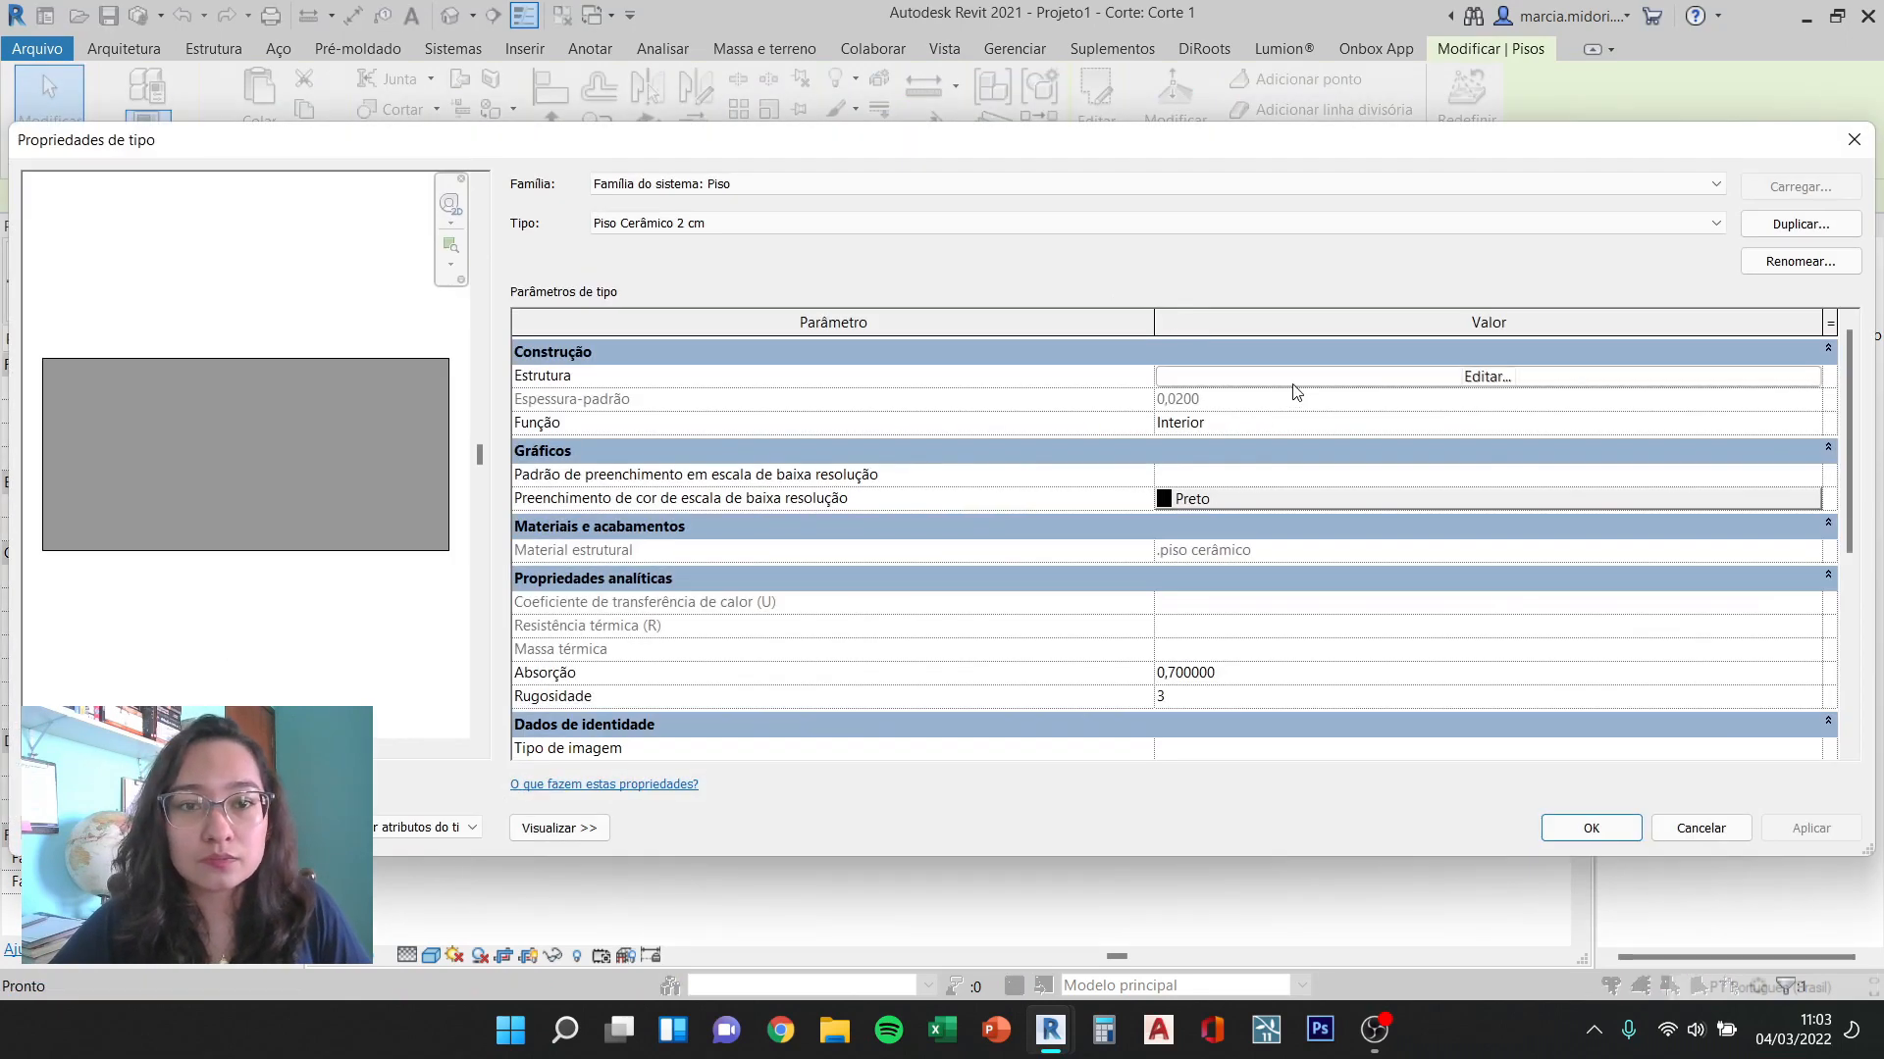
pyautogui.click(1294, 384)
pyautogui.click(1065, 380)
pyautogui.click(1066, 374)
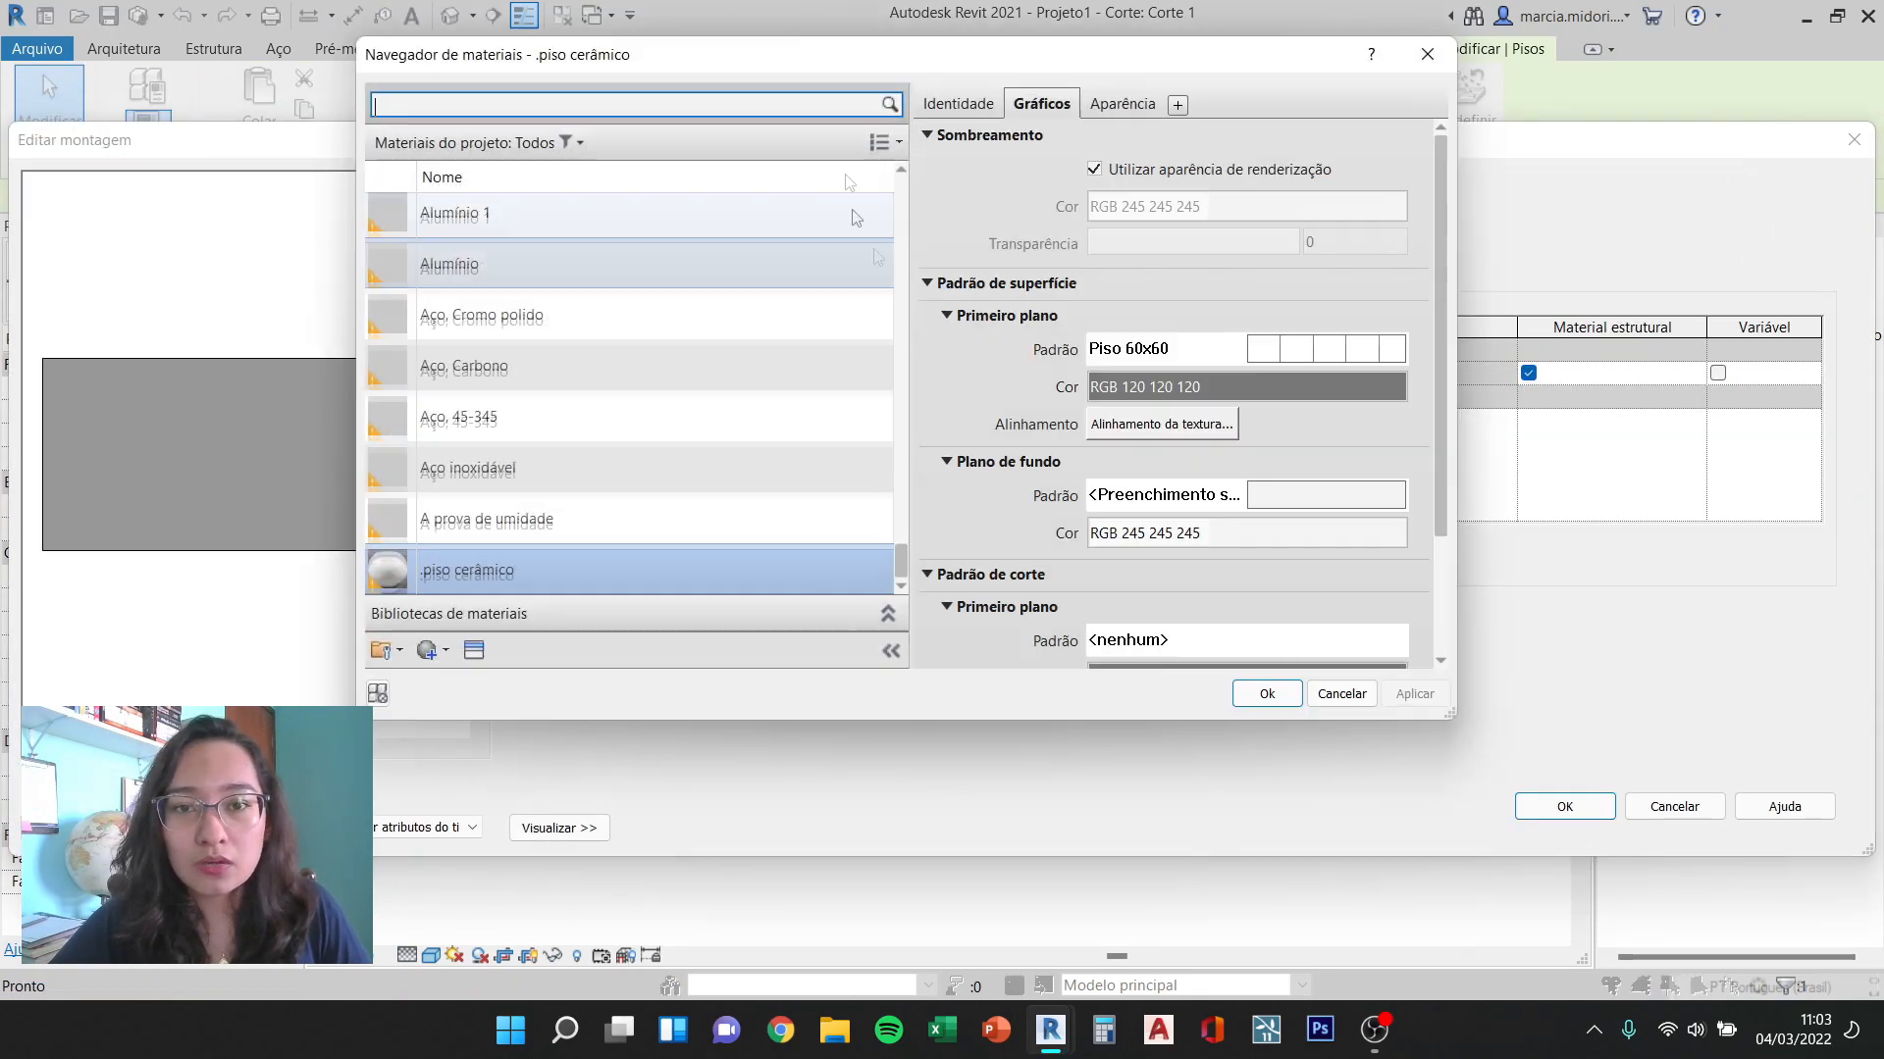
pyautogui.scroll(-2, 1219, 398)
pyautogui.scroll(-1, 1241, 549)
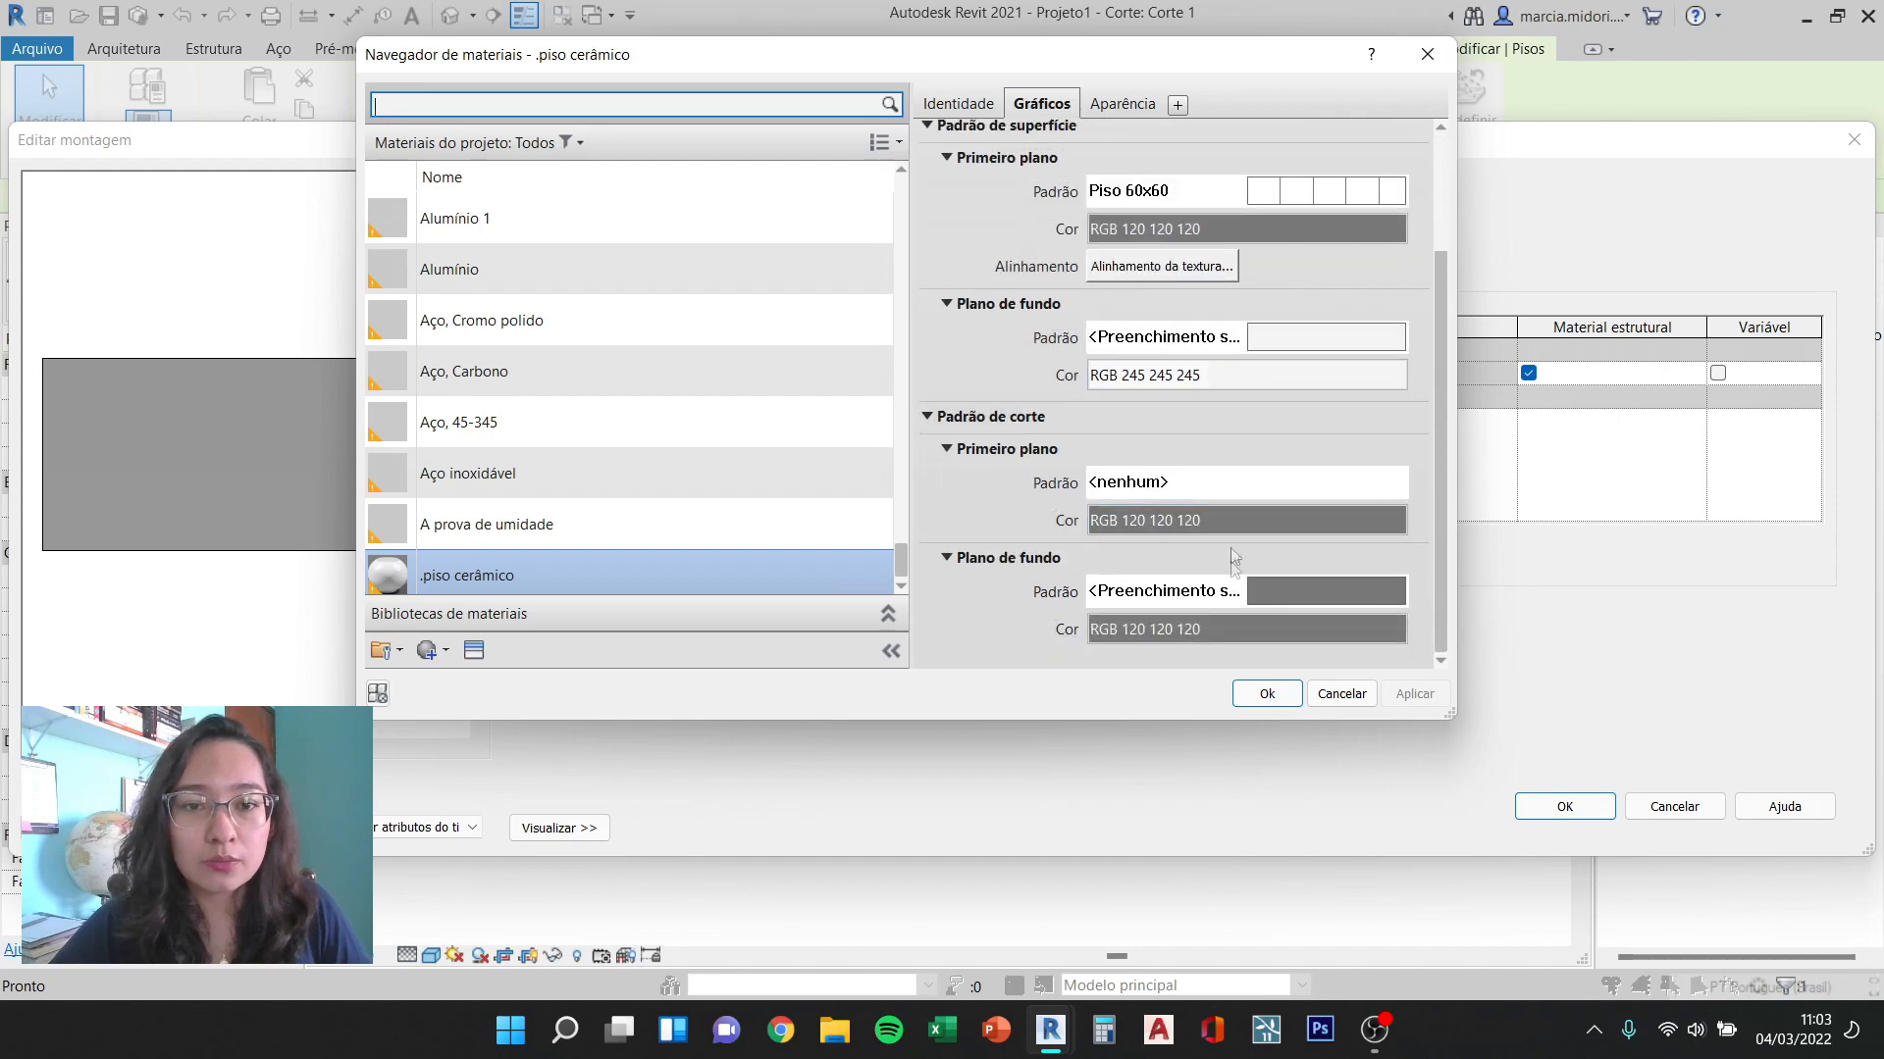
# Step: Set the cut pattern's background colour to red RGB 204 36 66 and apply it to the floor type
pyautogui.click(1221, 629)
pyautogui.click(1140, 272)
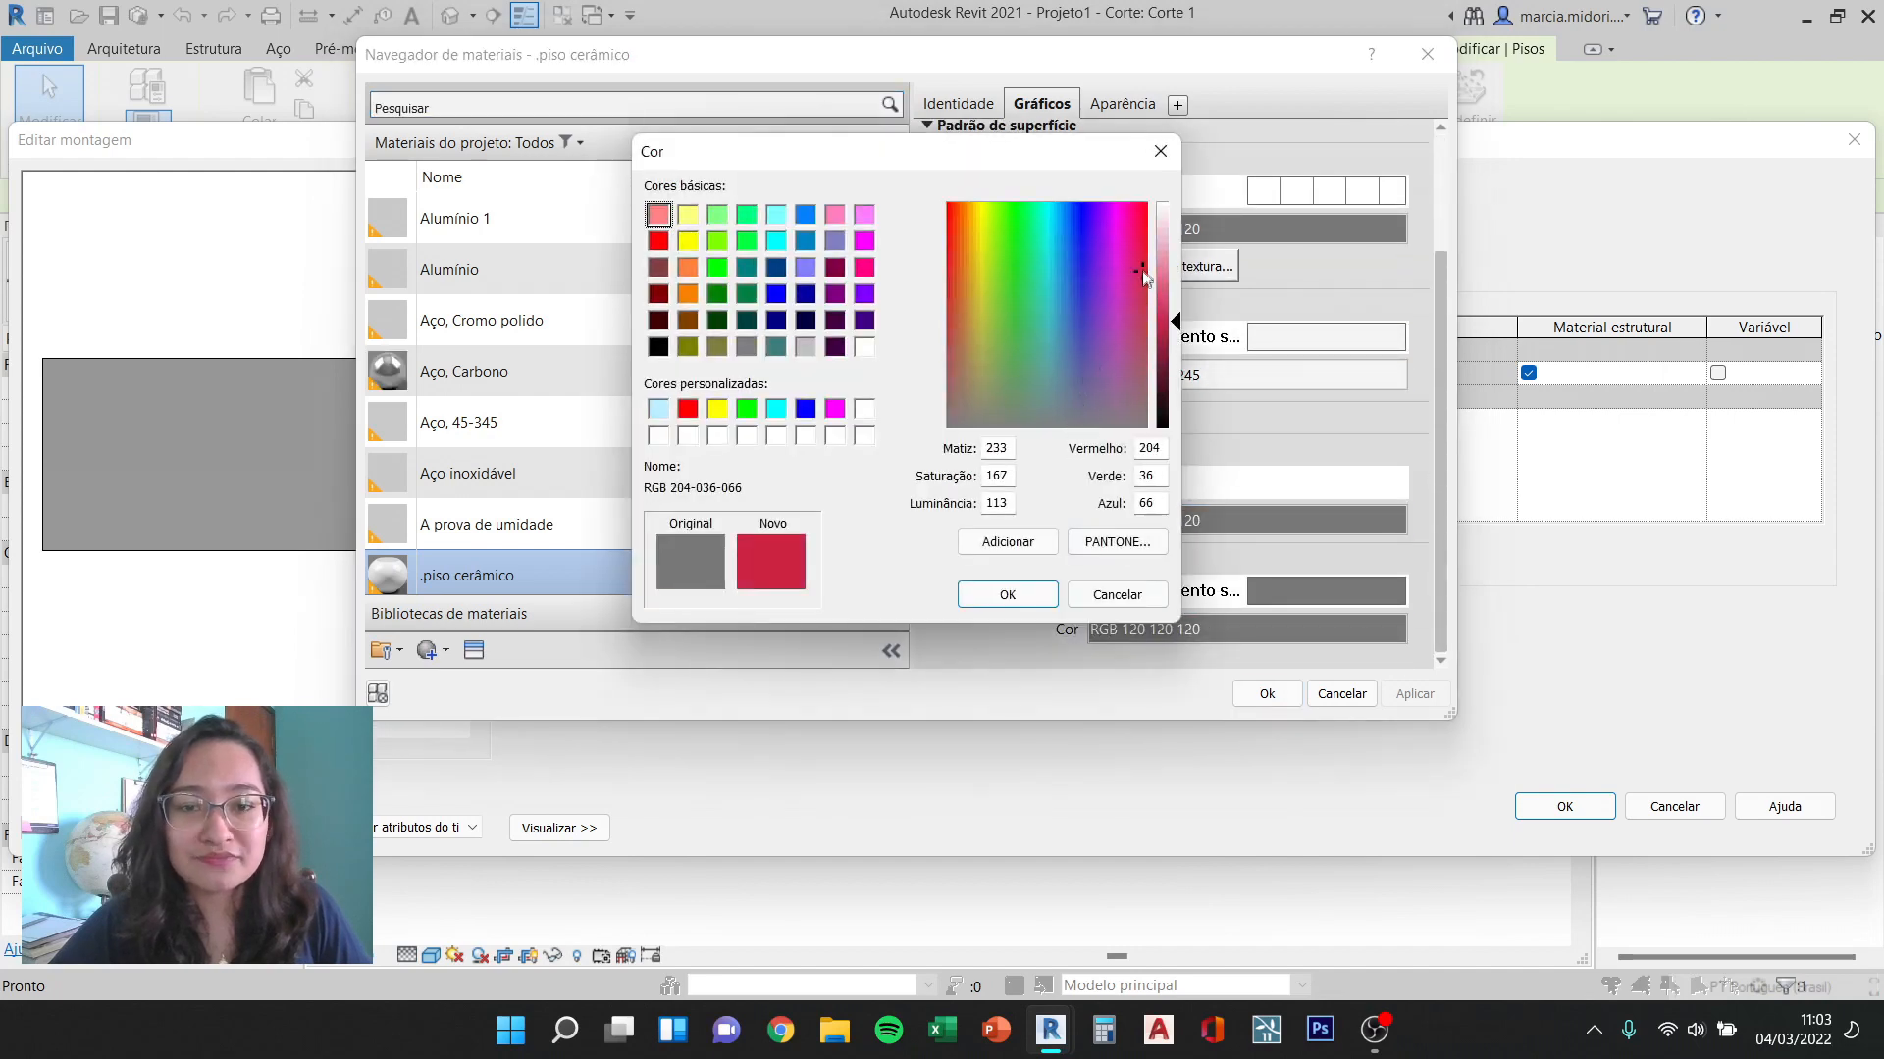
pyautogui.click(1011, 597)
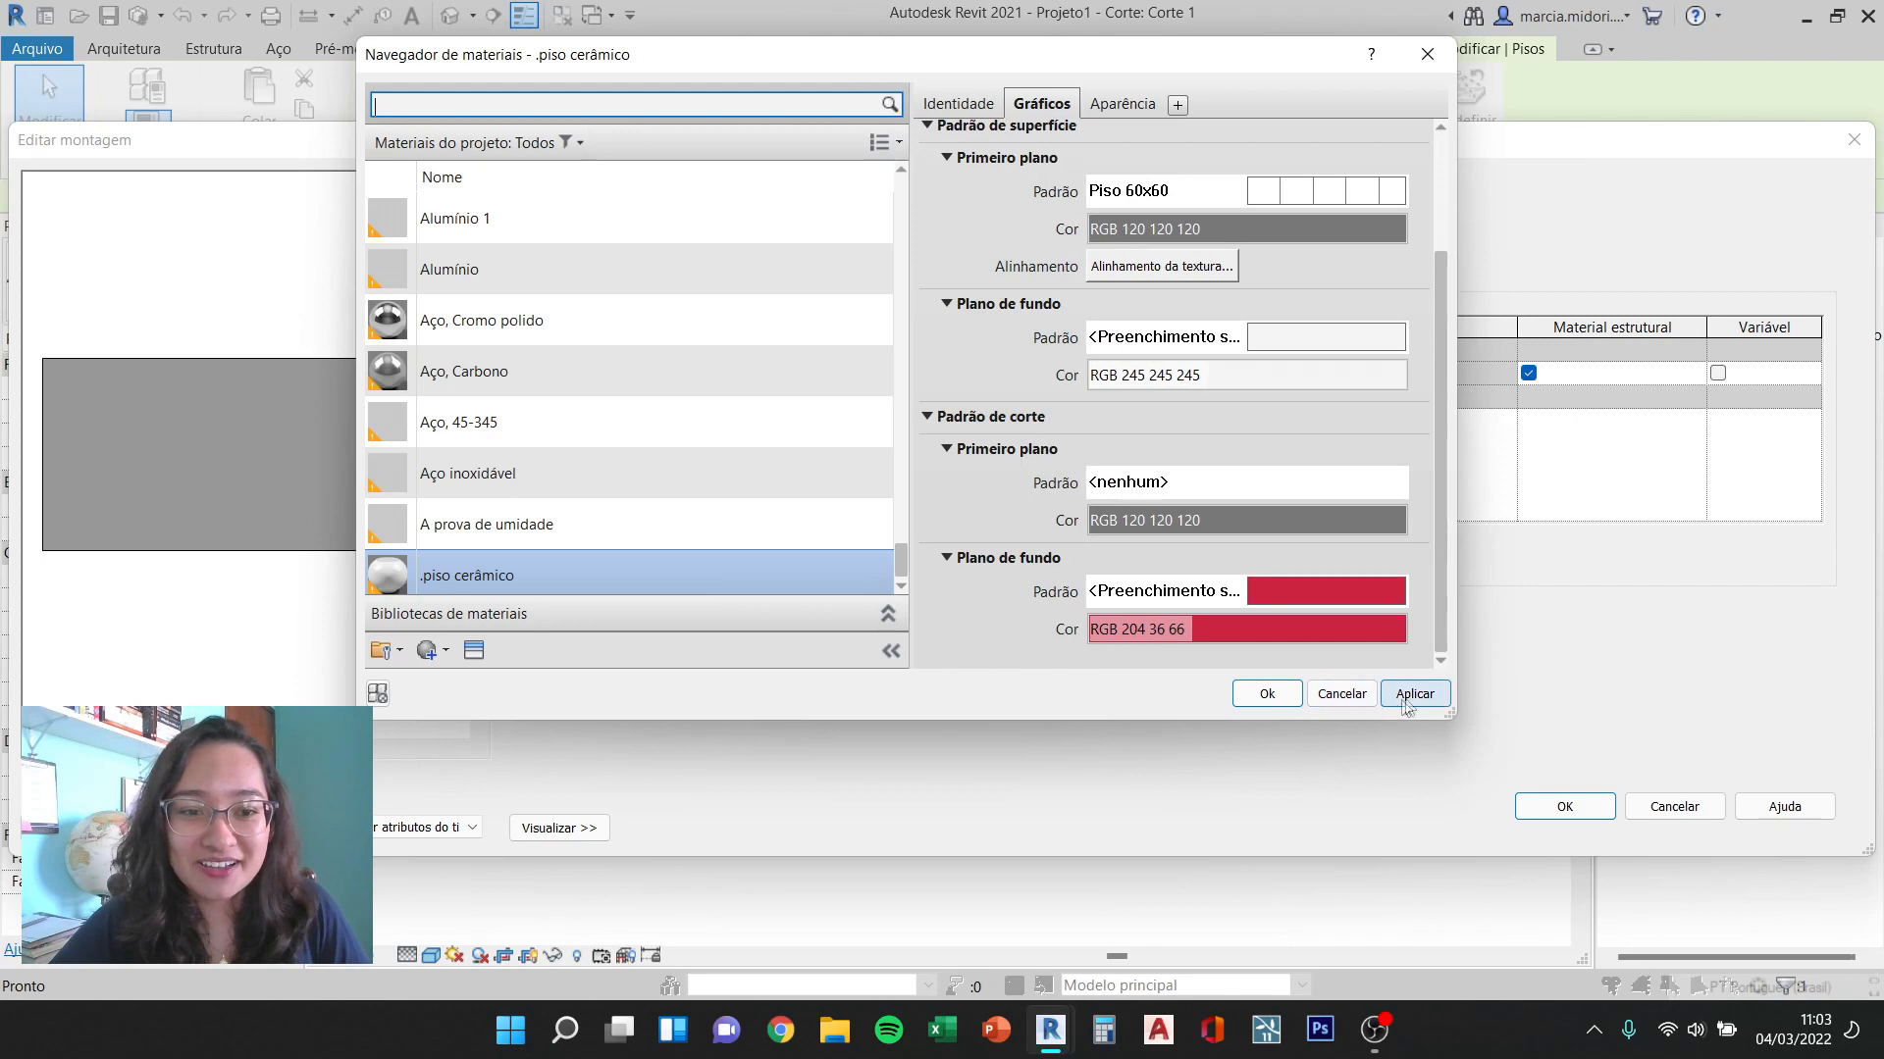
pyautogui.click(1403, 693)
pyautogui.click(1248, 698)
pyautogui.click(1565, 806)
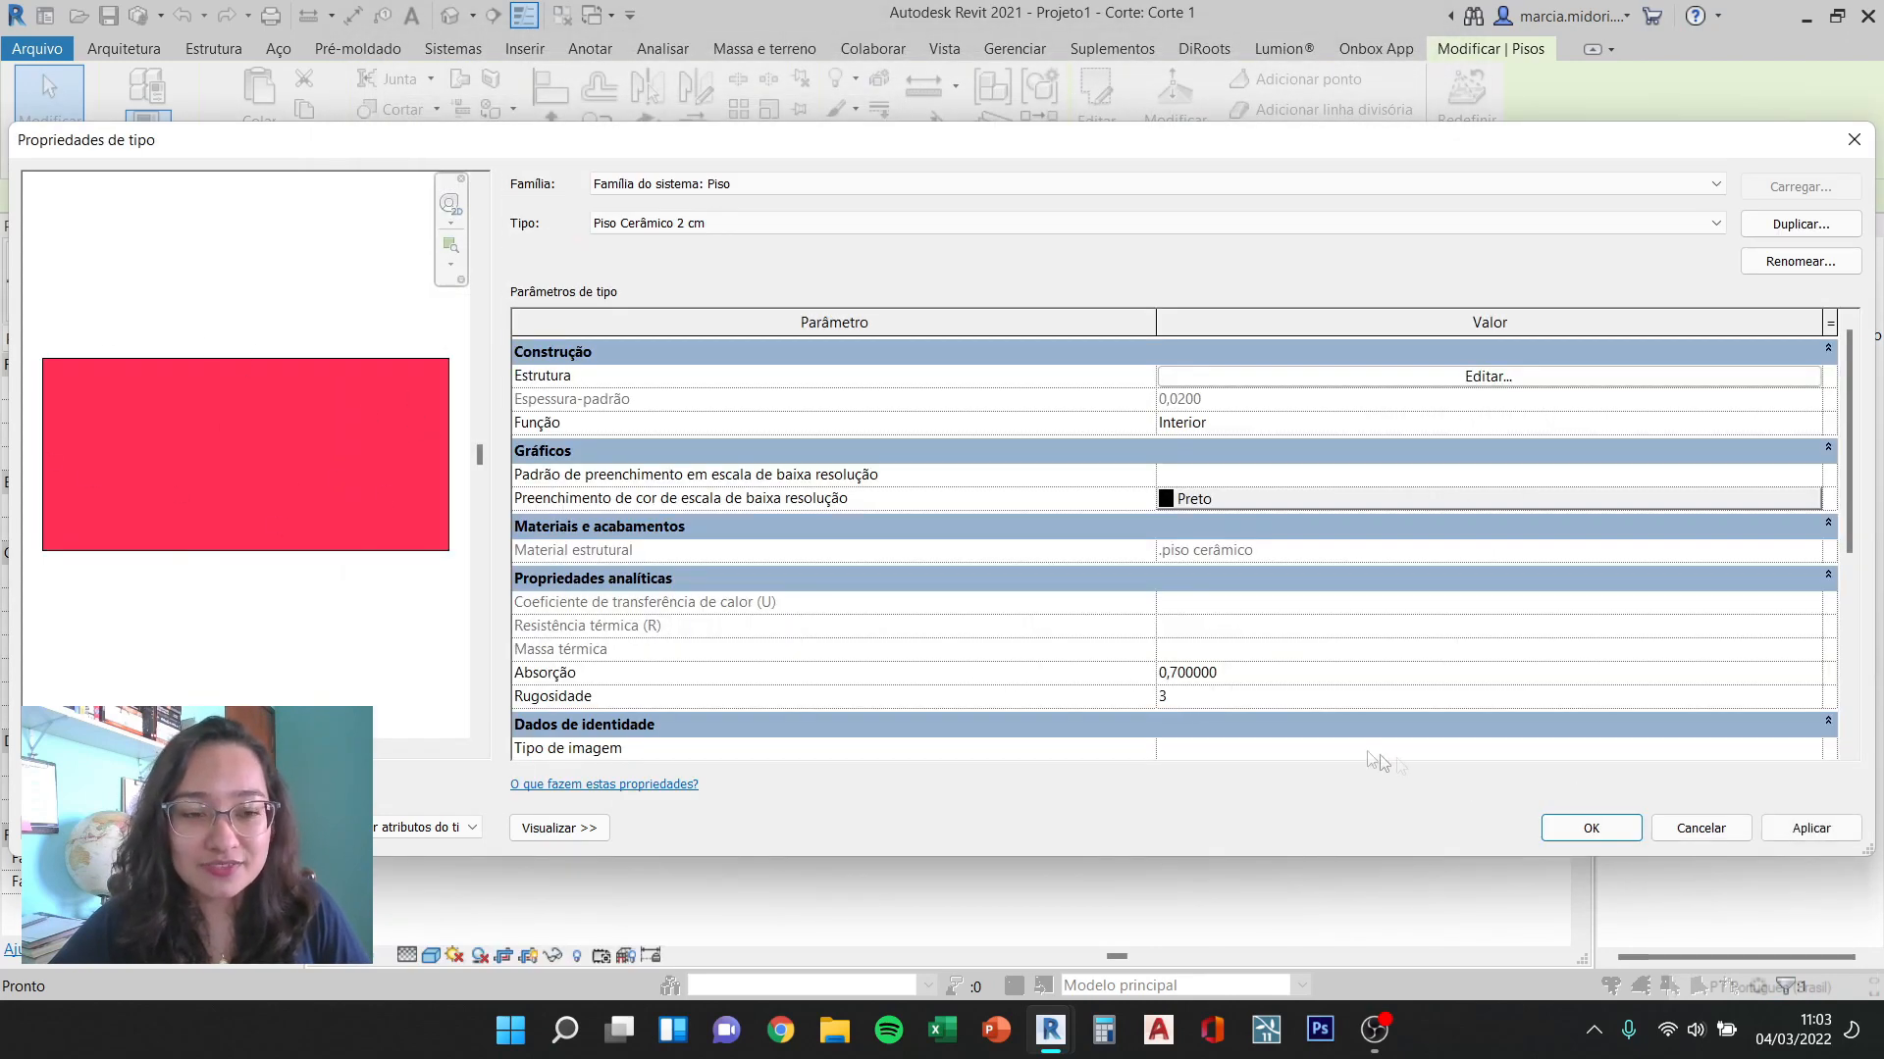
pyautogui.click(1668, 829)
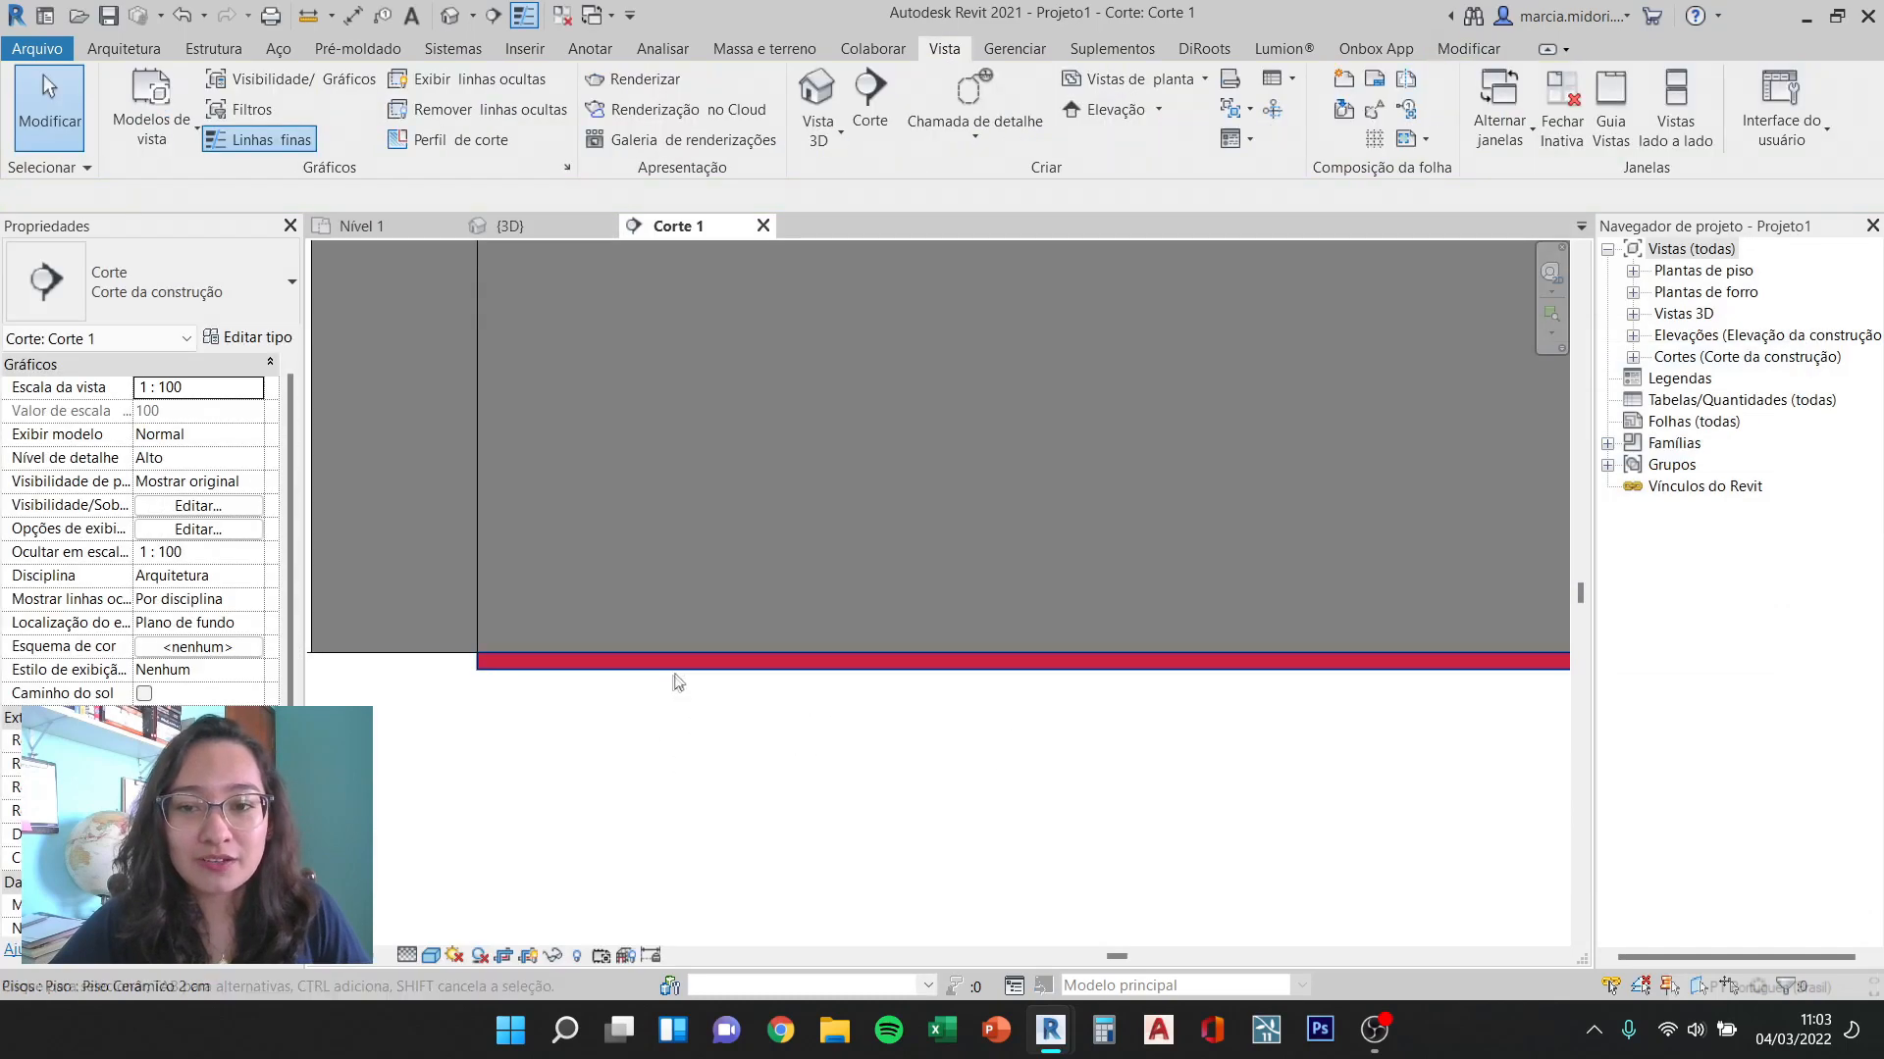
pyautogui.scroll(-2, 673, 668)
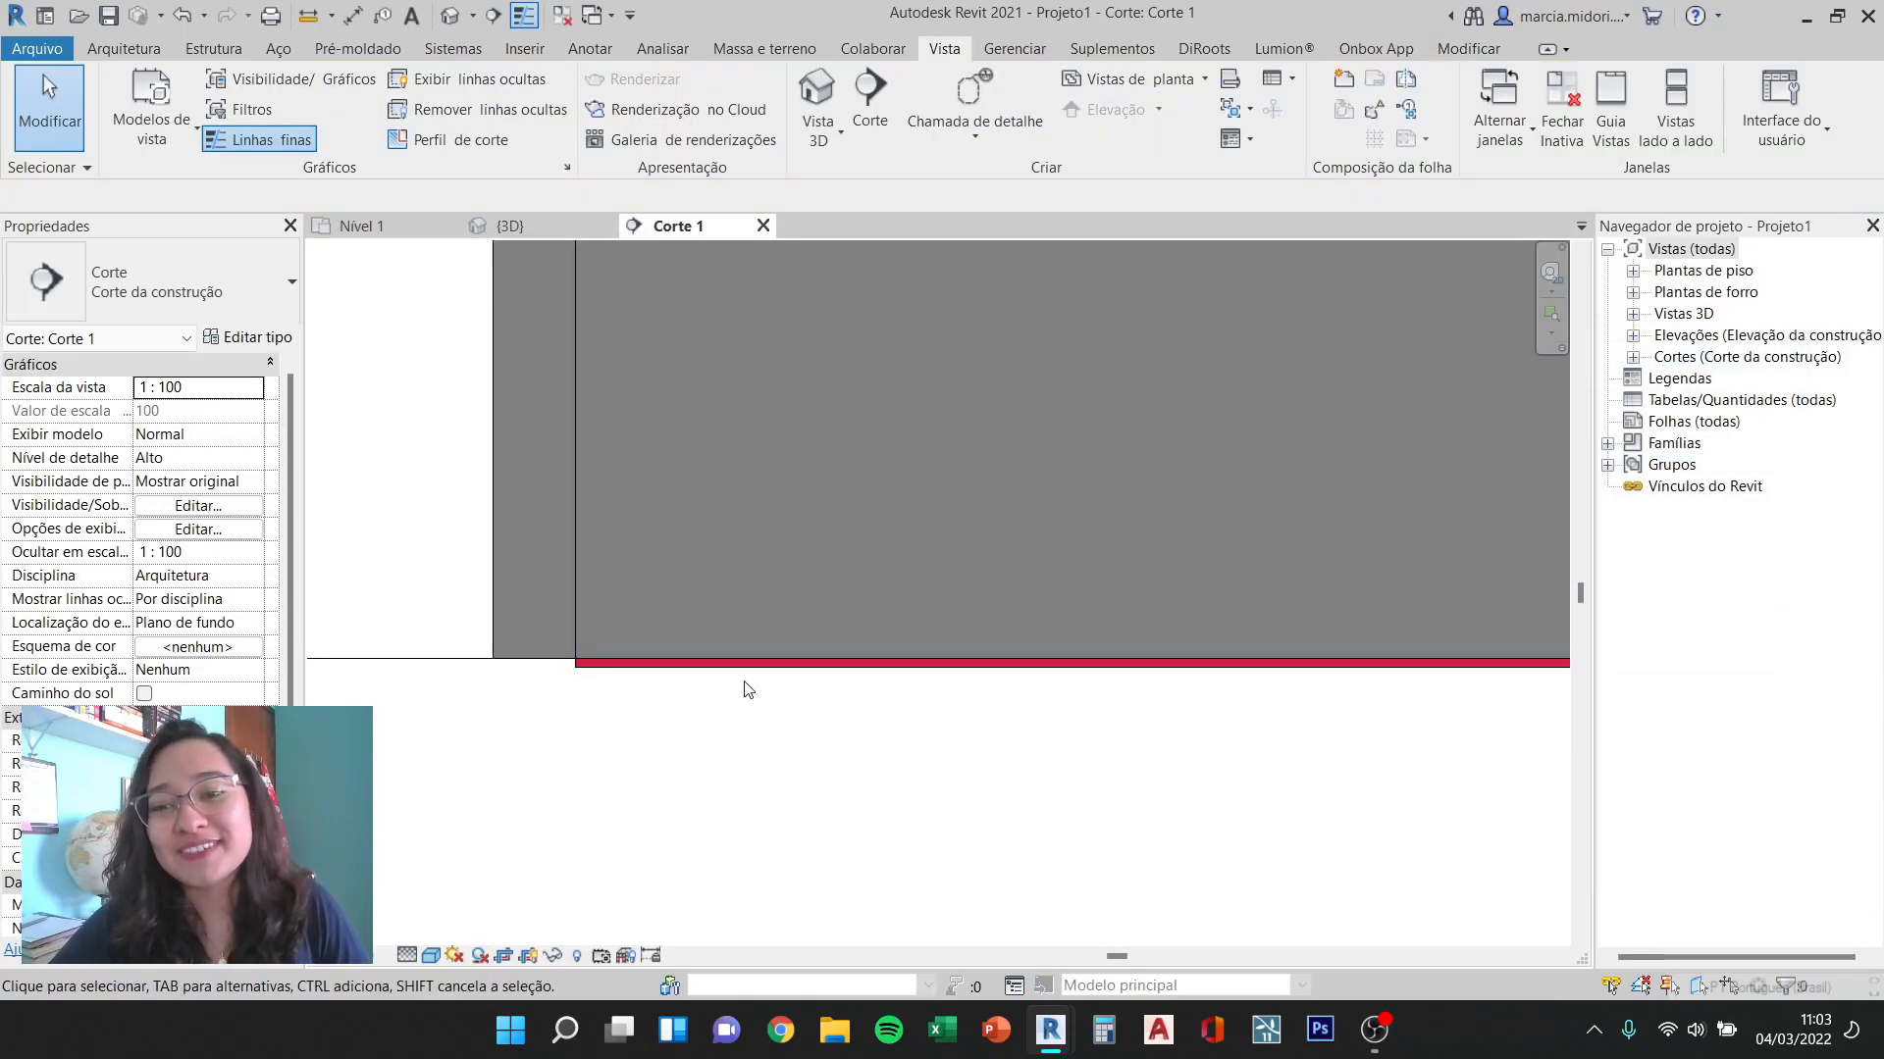
# Step: Set the background colour of the cut pattern in the floor's .piso cerâmico material to light grey RGB 205 205 205
pyautogui.click(743, 679)
pyautogui.click(248, 337)
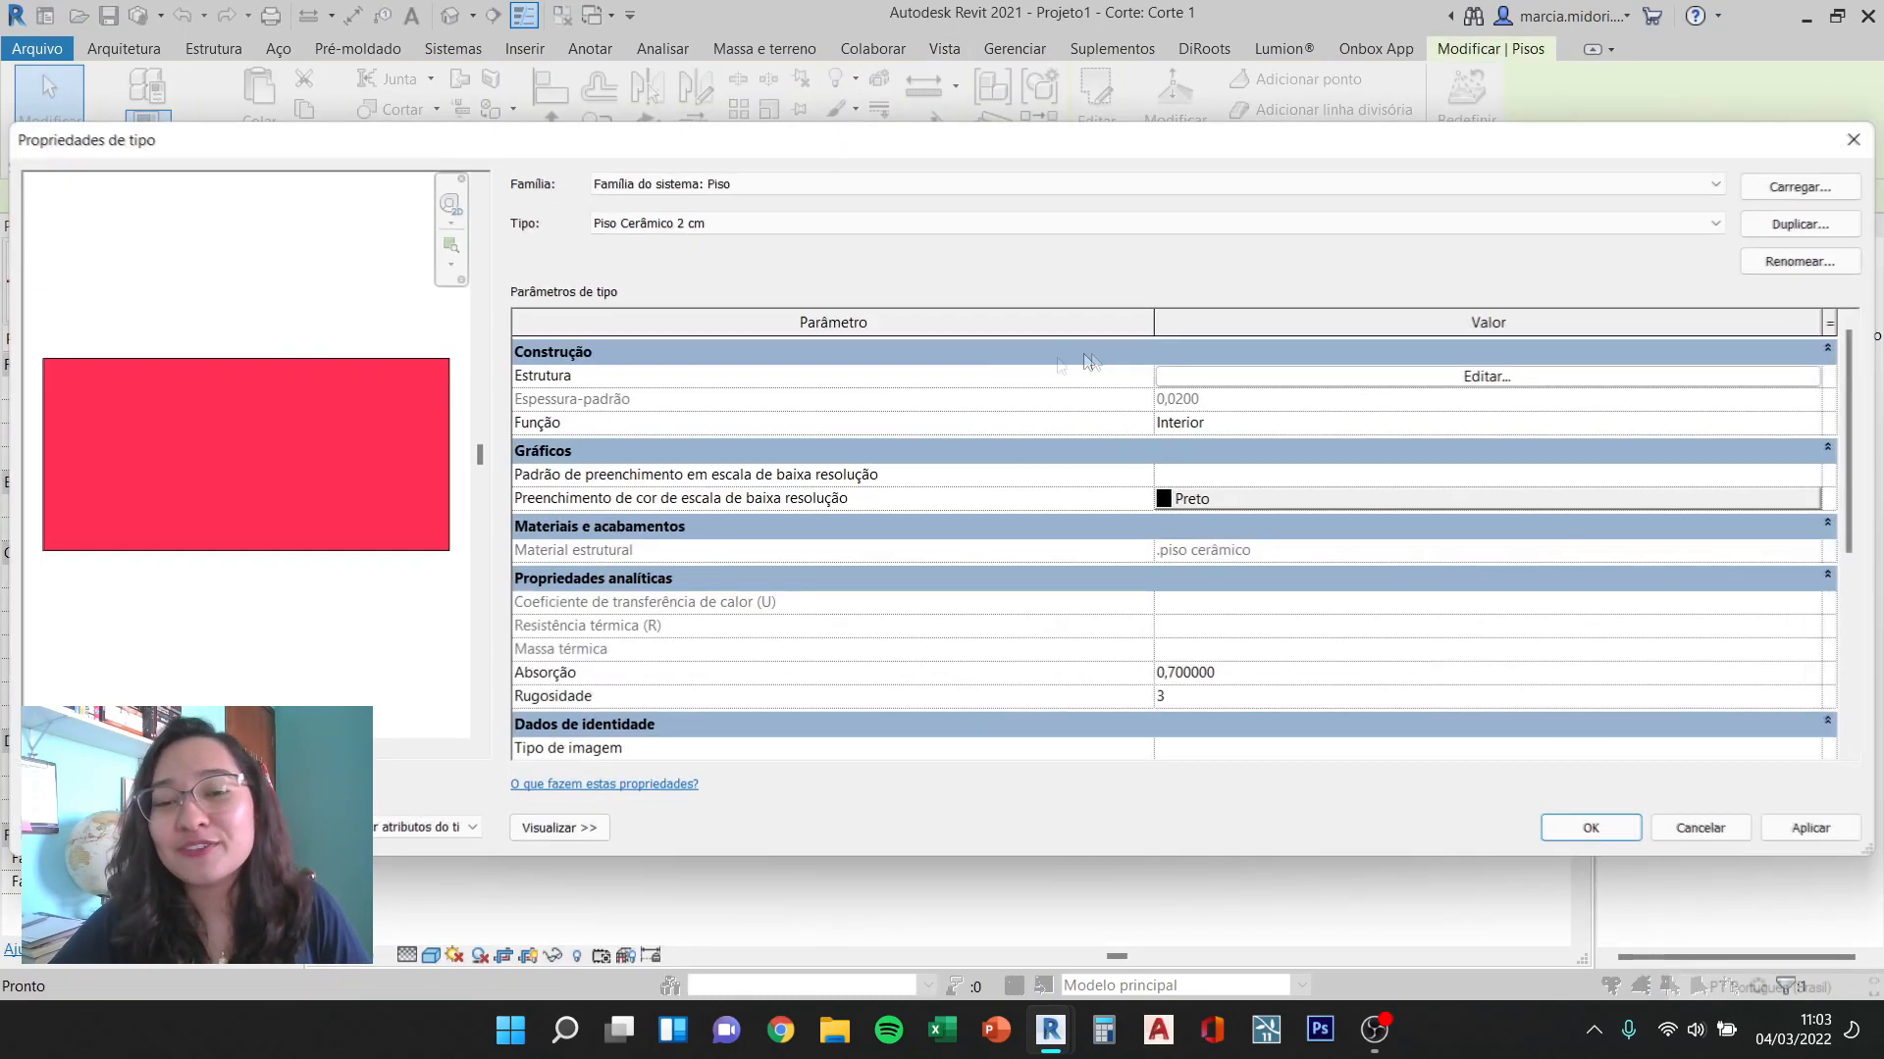
pyautogui.click(1486, 376)
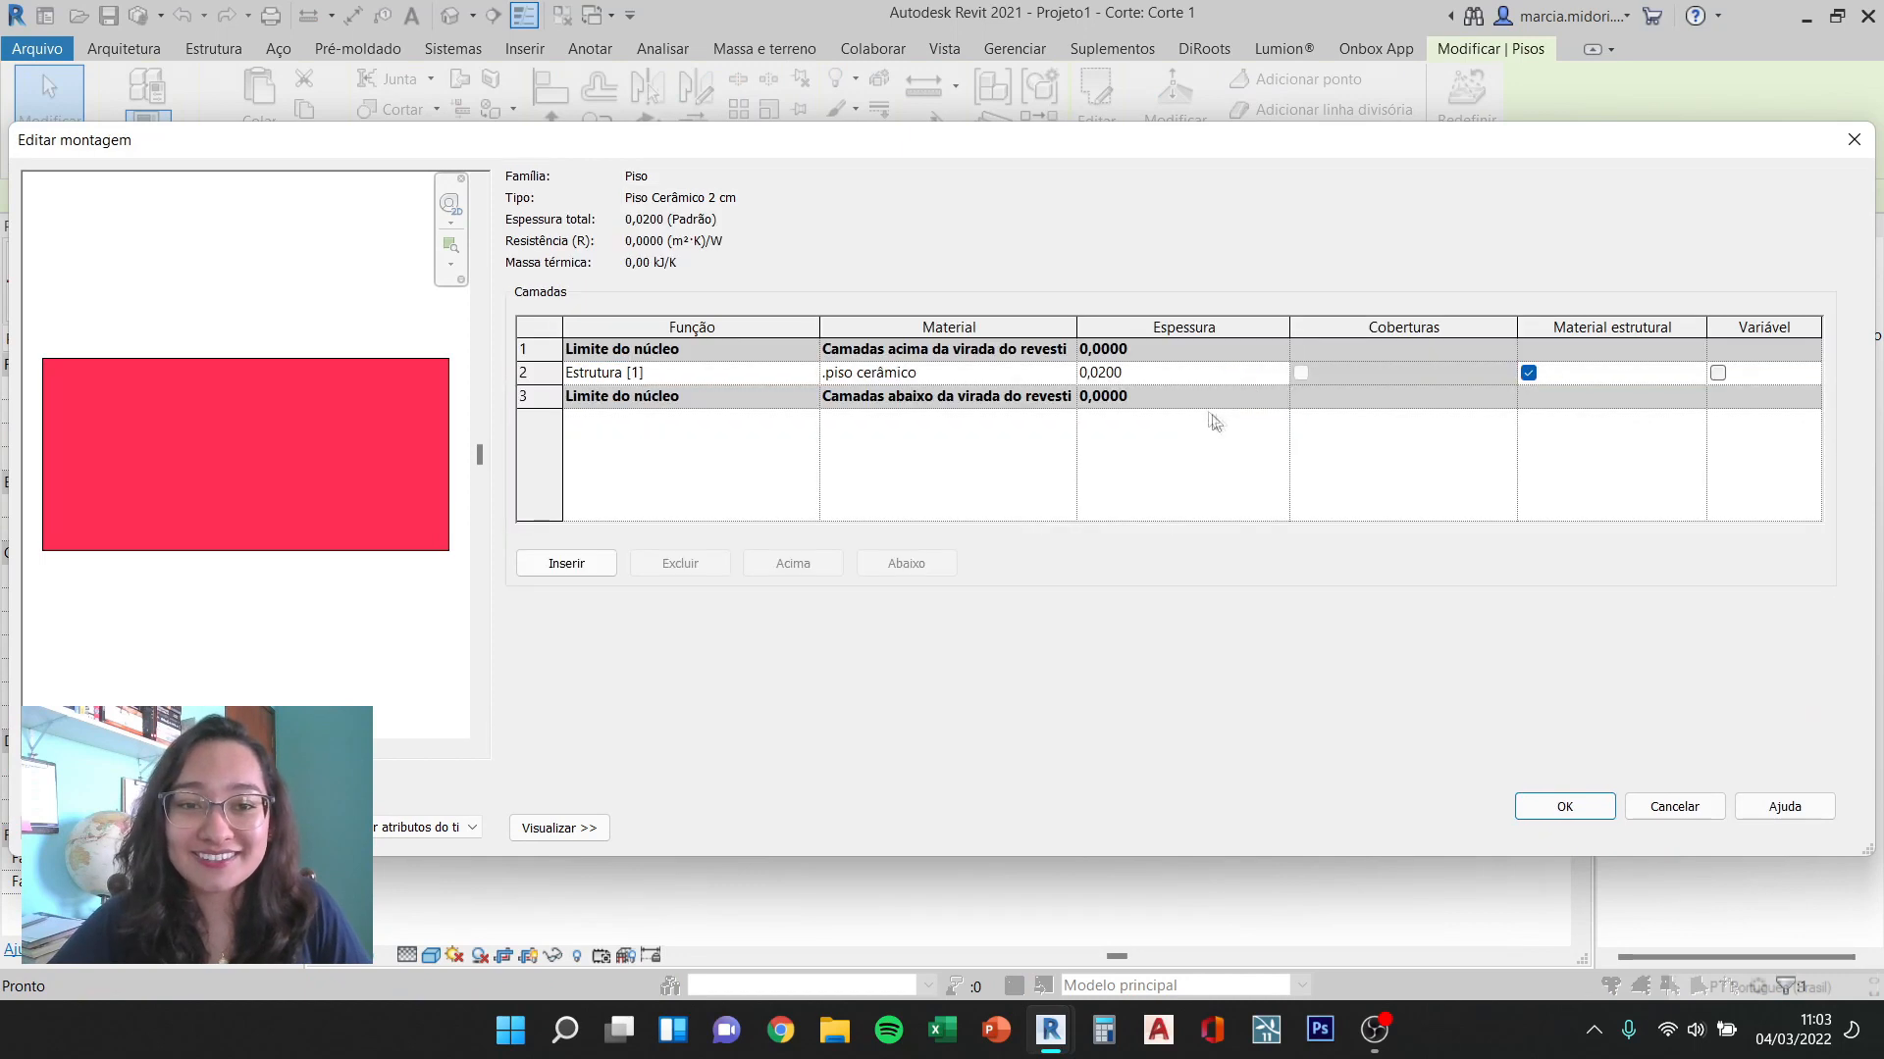
pyautogui.click(1039, 375)
pyautogui.click(1071, 373)
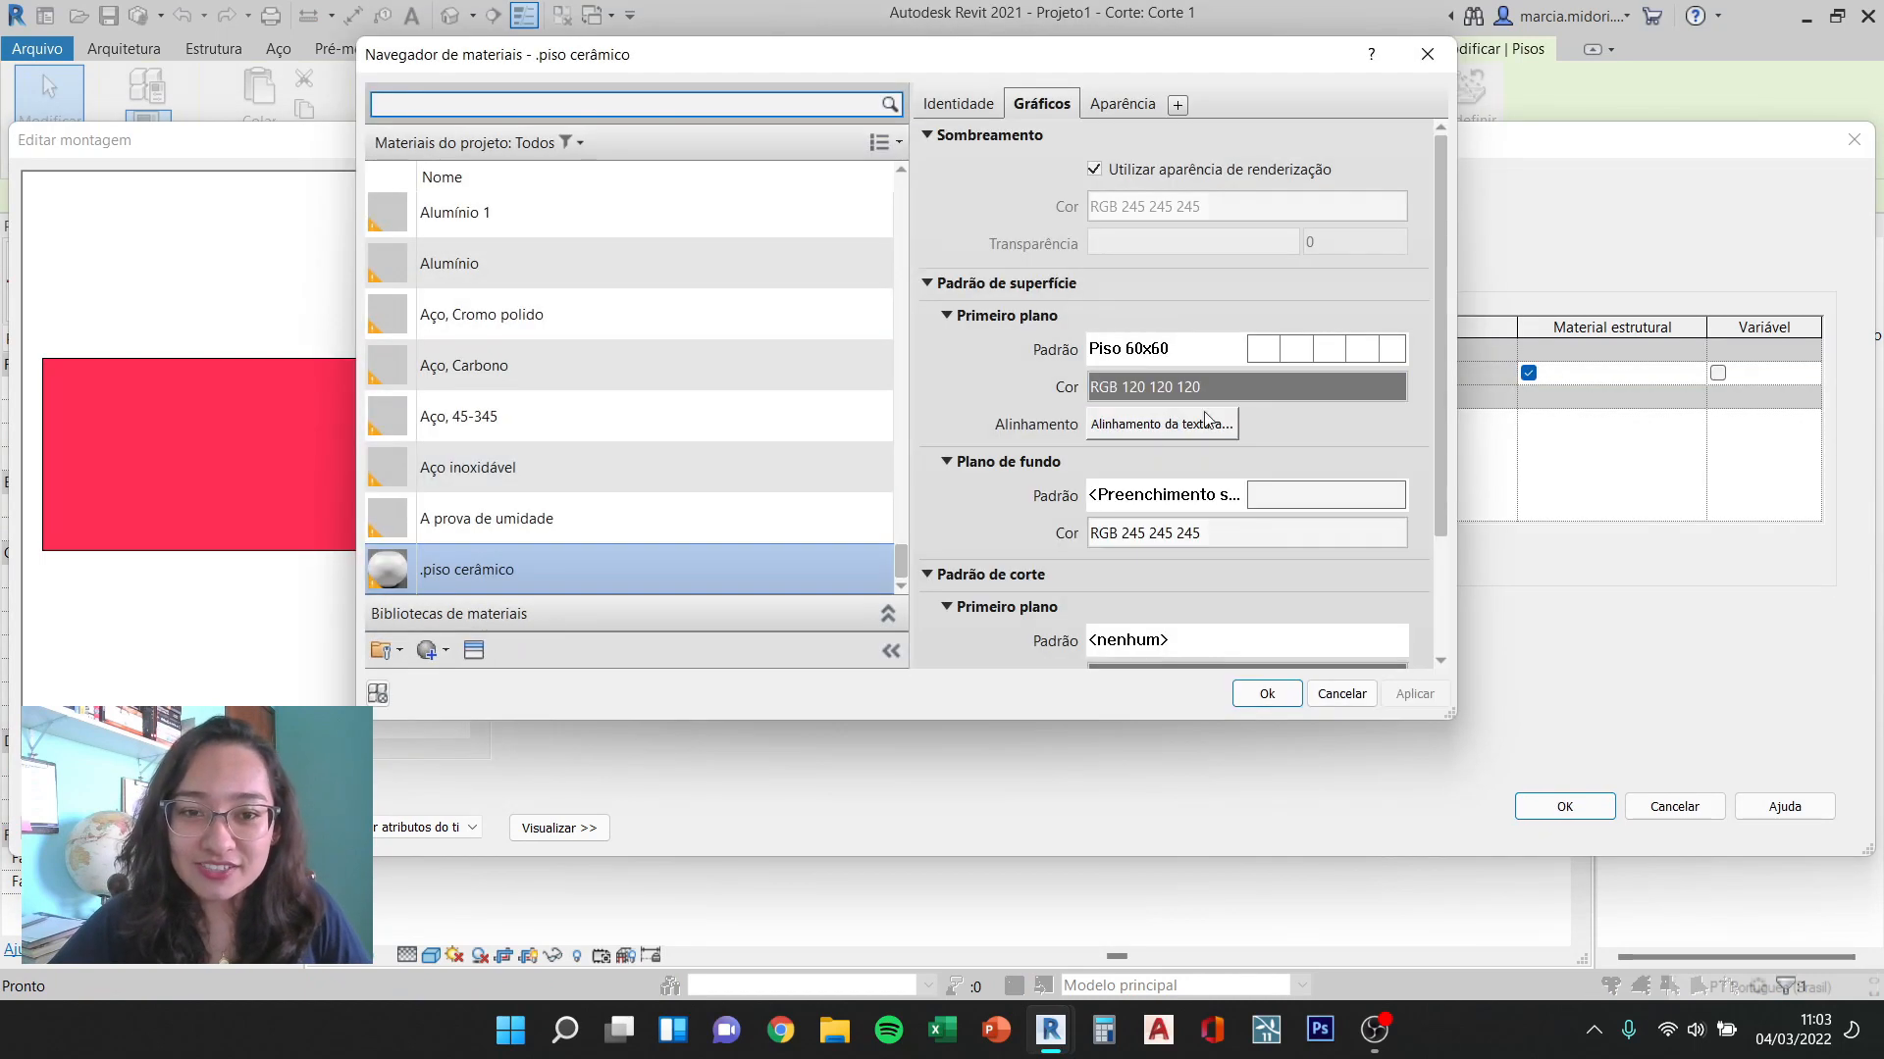
pyautogui.scroll(-3, 1206, 420)
pyautogui.click(1258, 626)
pyautogui.moveTo(1138, 292); pyautogui.dragTo(1173, 246)
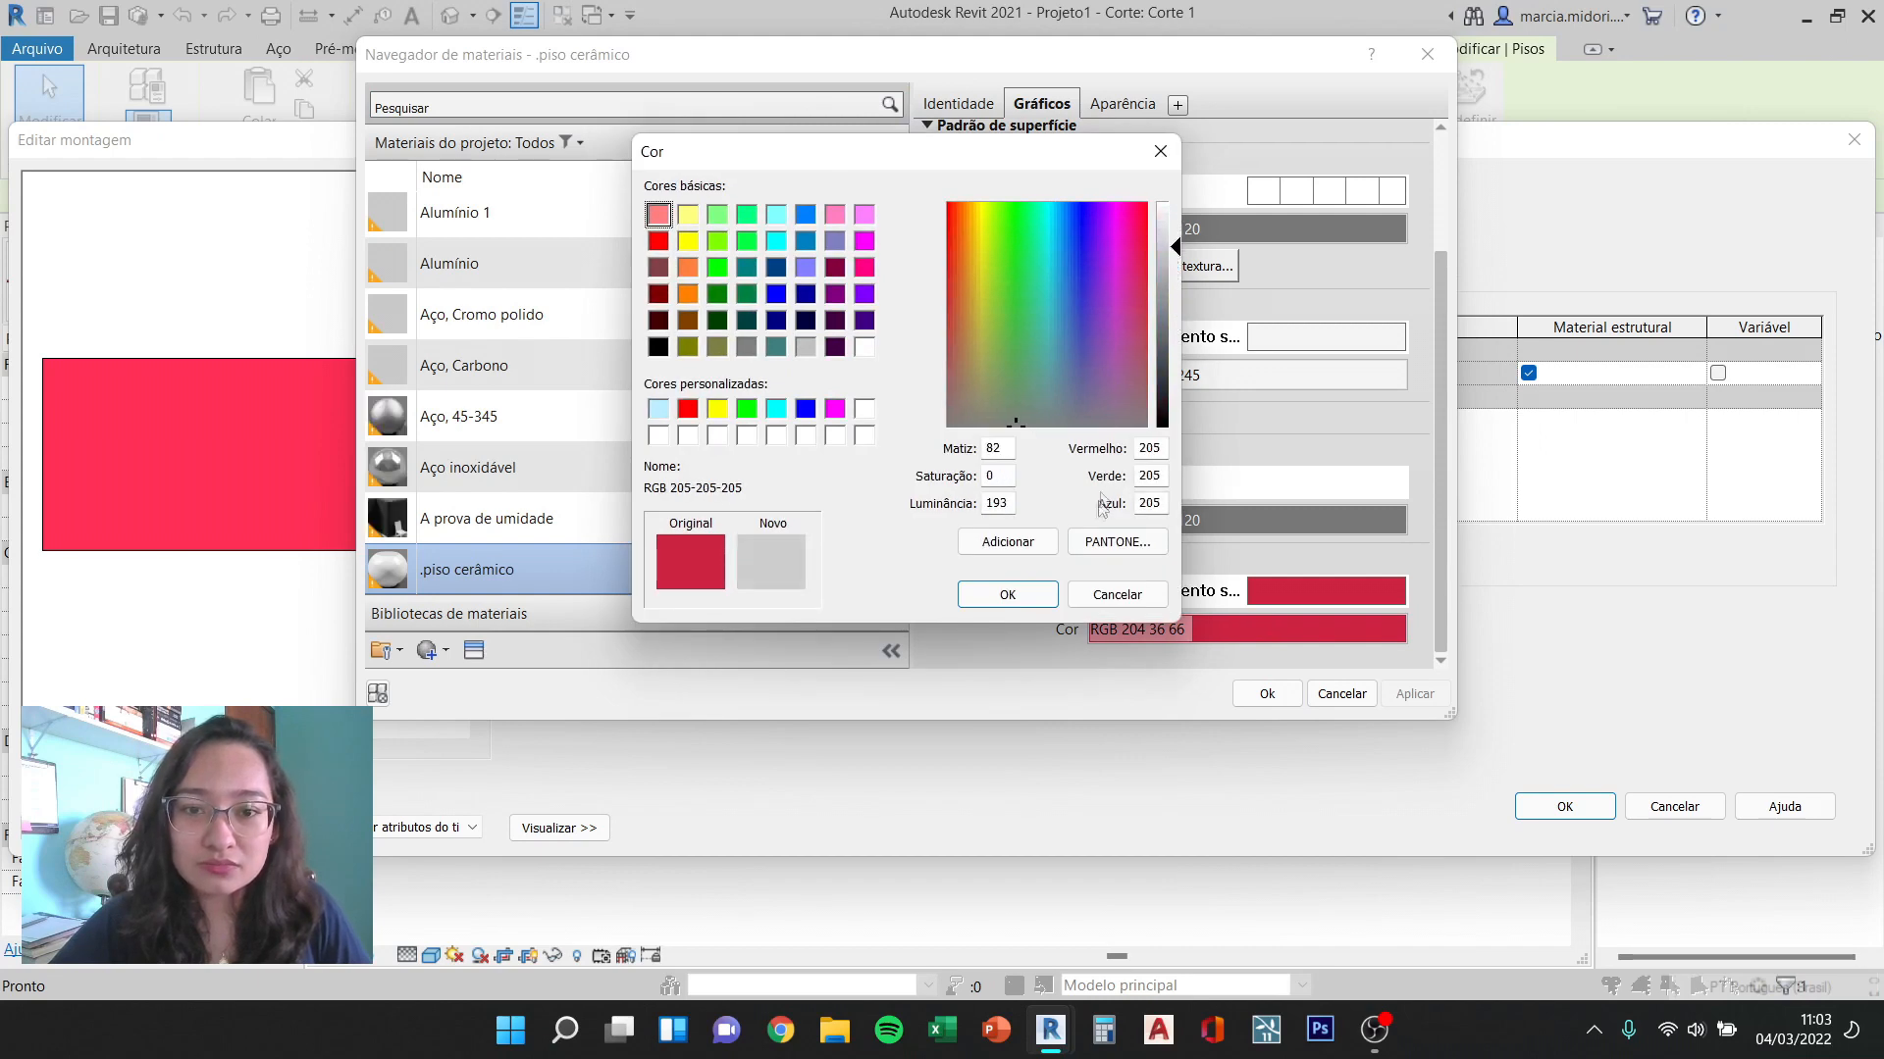
pyautogui.click(1007, 593)
# Step: Set the surface pattern's background colour to white RGB 255 255 255, then apply the material and floor type changes
pyautogui.scroll(1, 1249, 324)
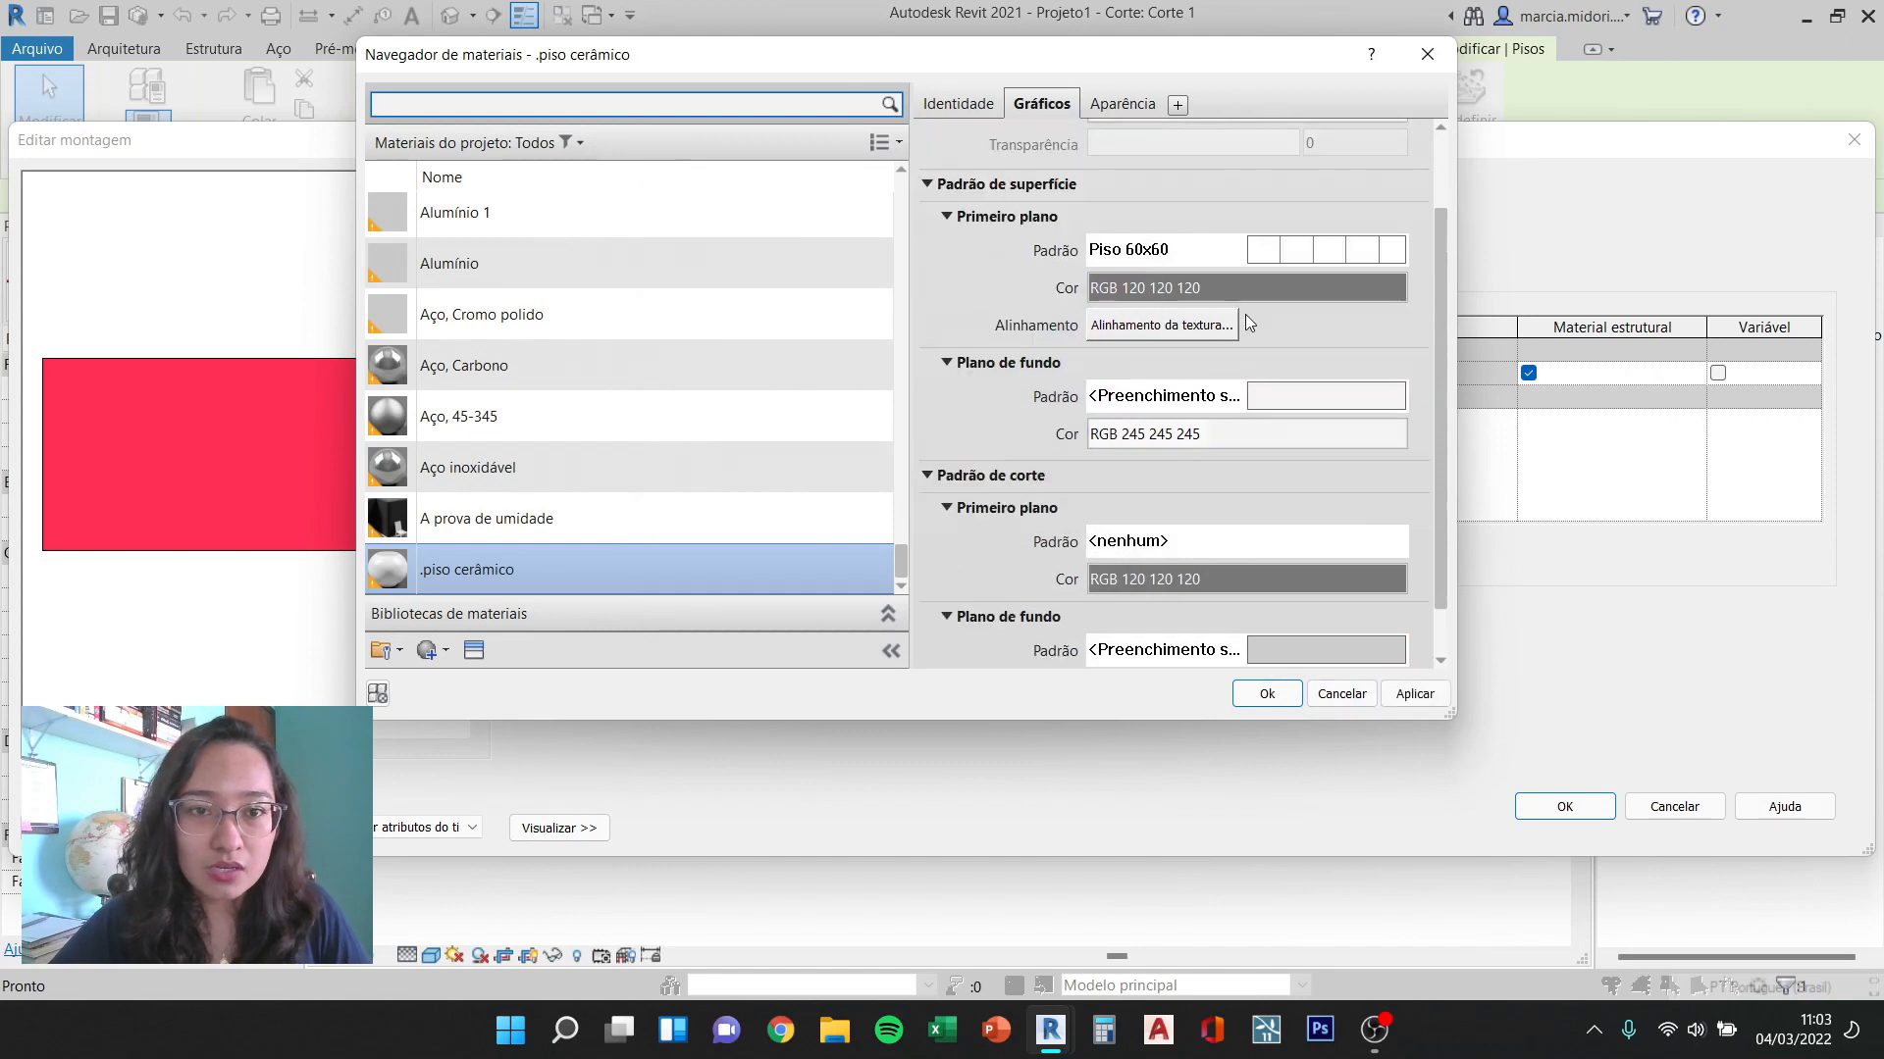
pyautogui.click(1203, 442)
pyautogui.moveTo(1171, 220); pyautogui.dragTo(1175, 202)
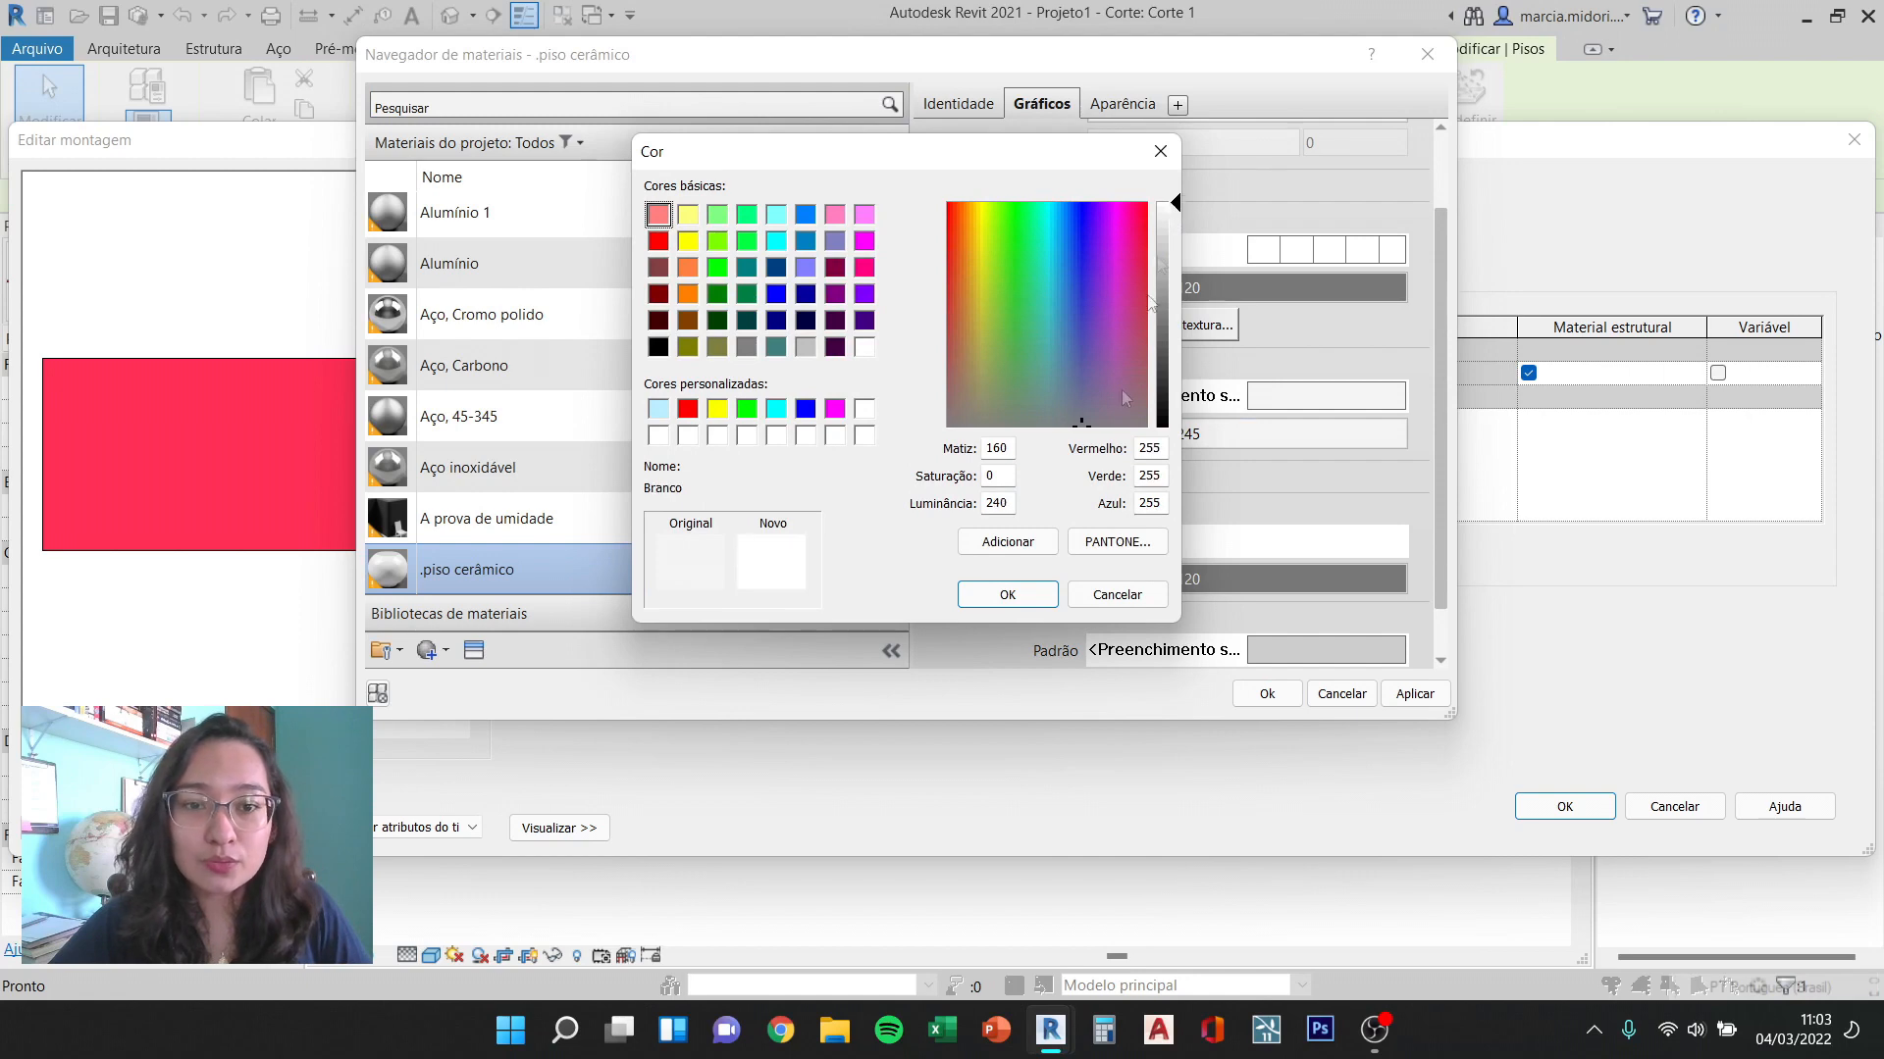
pyautogui.click(1008, 593)
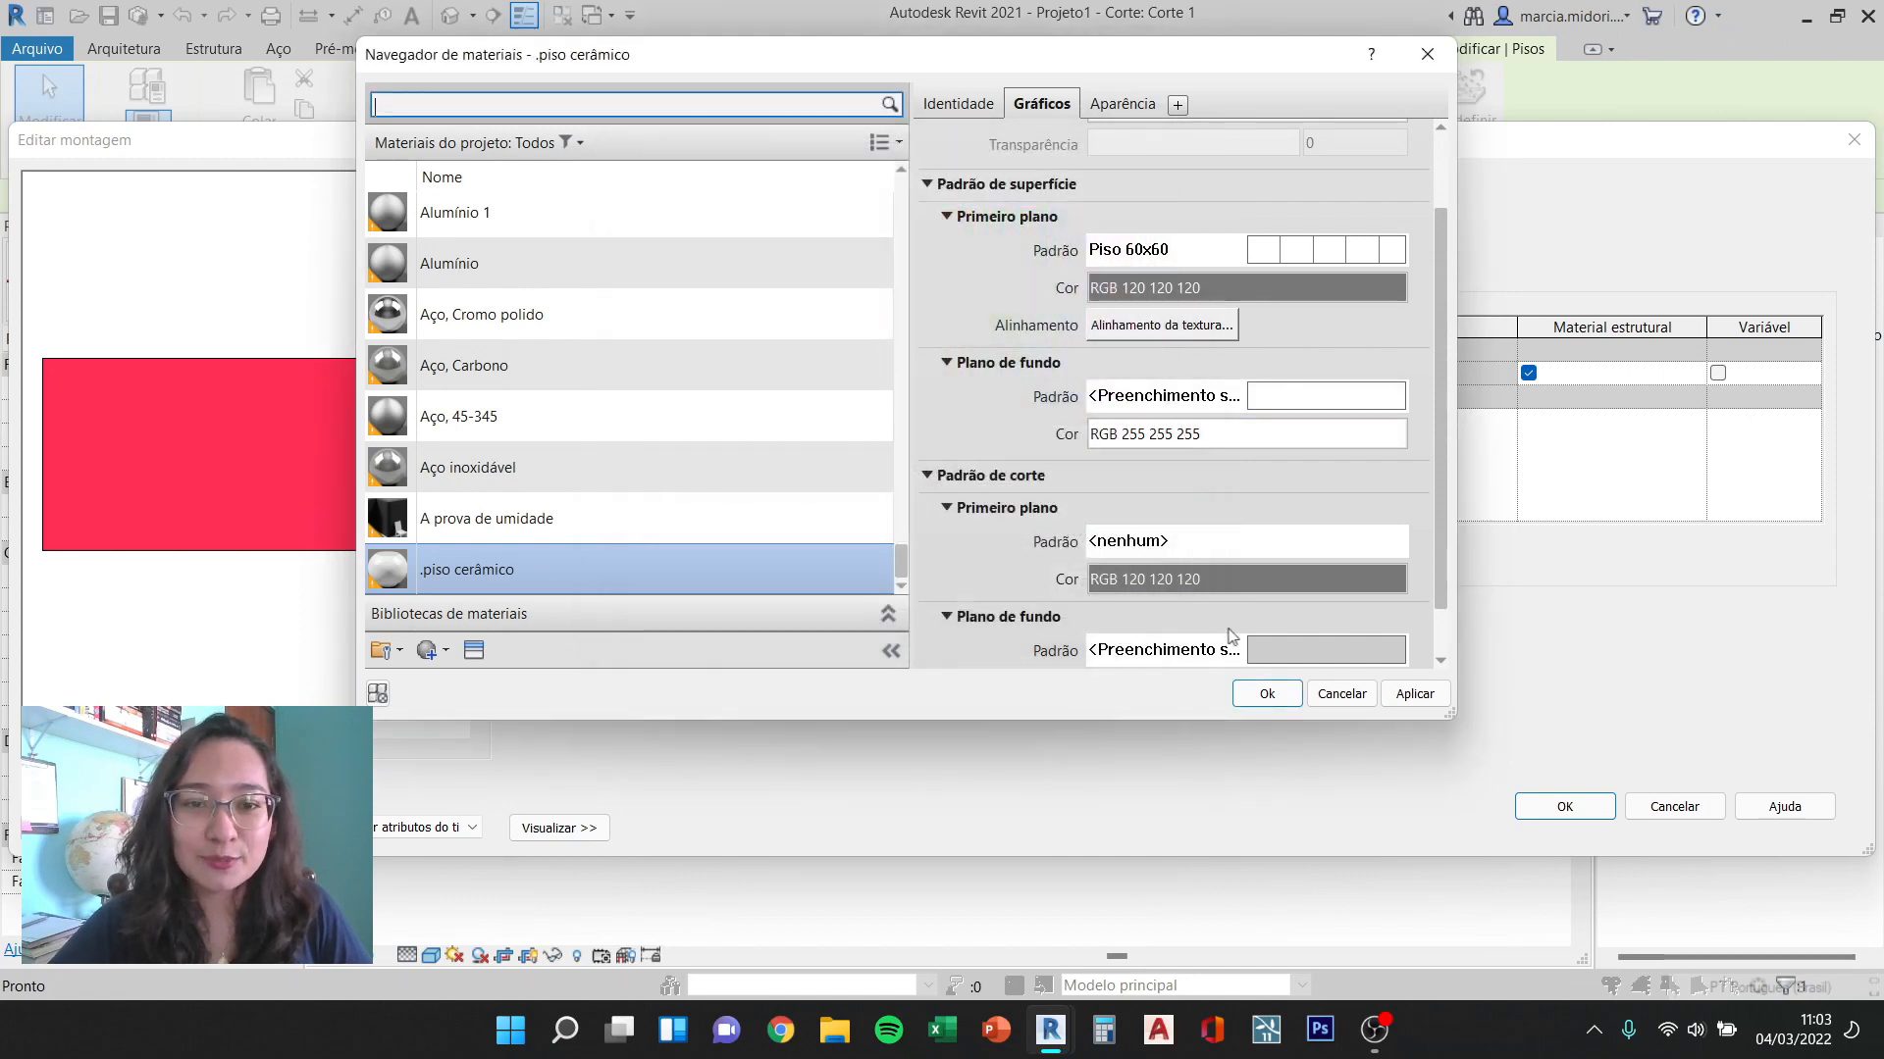
pyautogui.click(1413, 694)
pyautogui.click(1267, 693)
pyautogui.click(1564, 807)
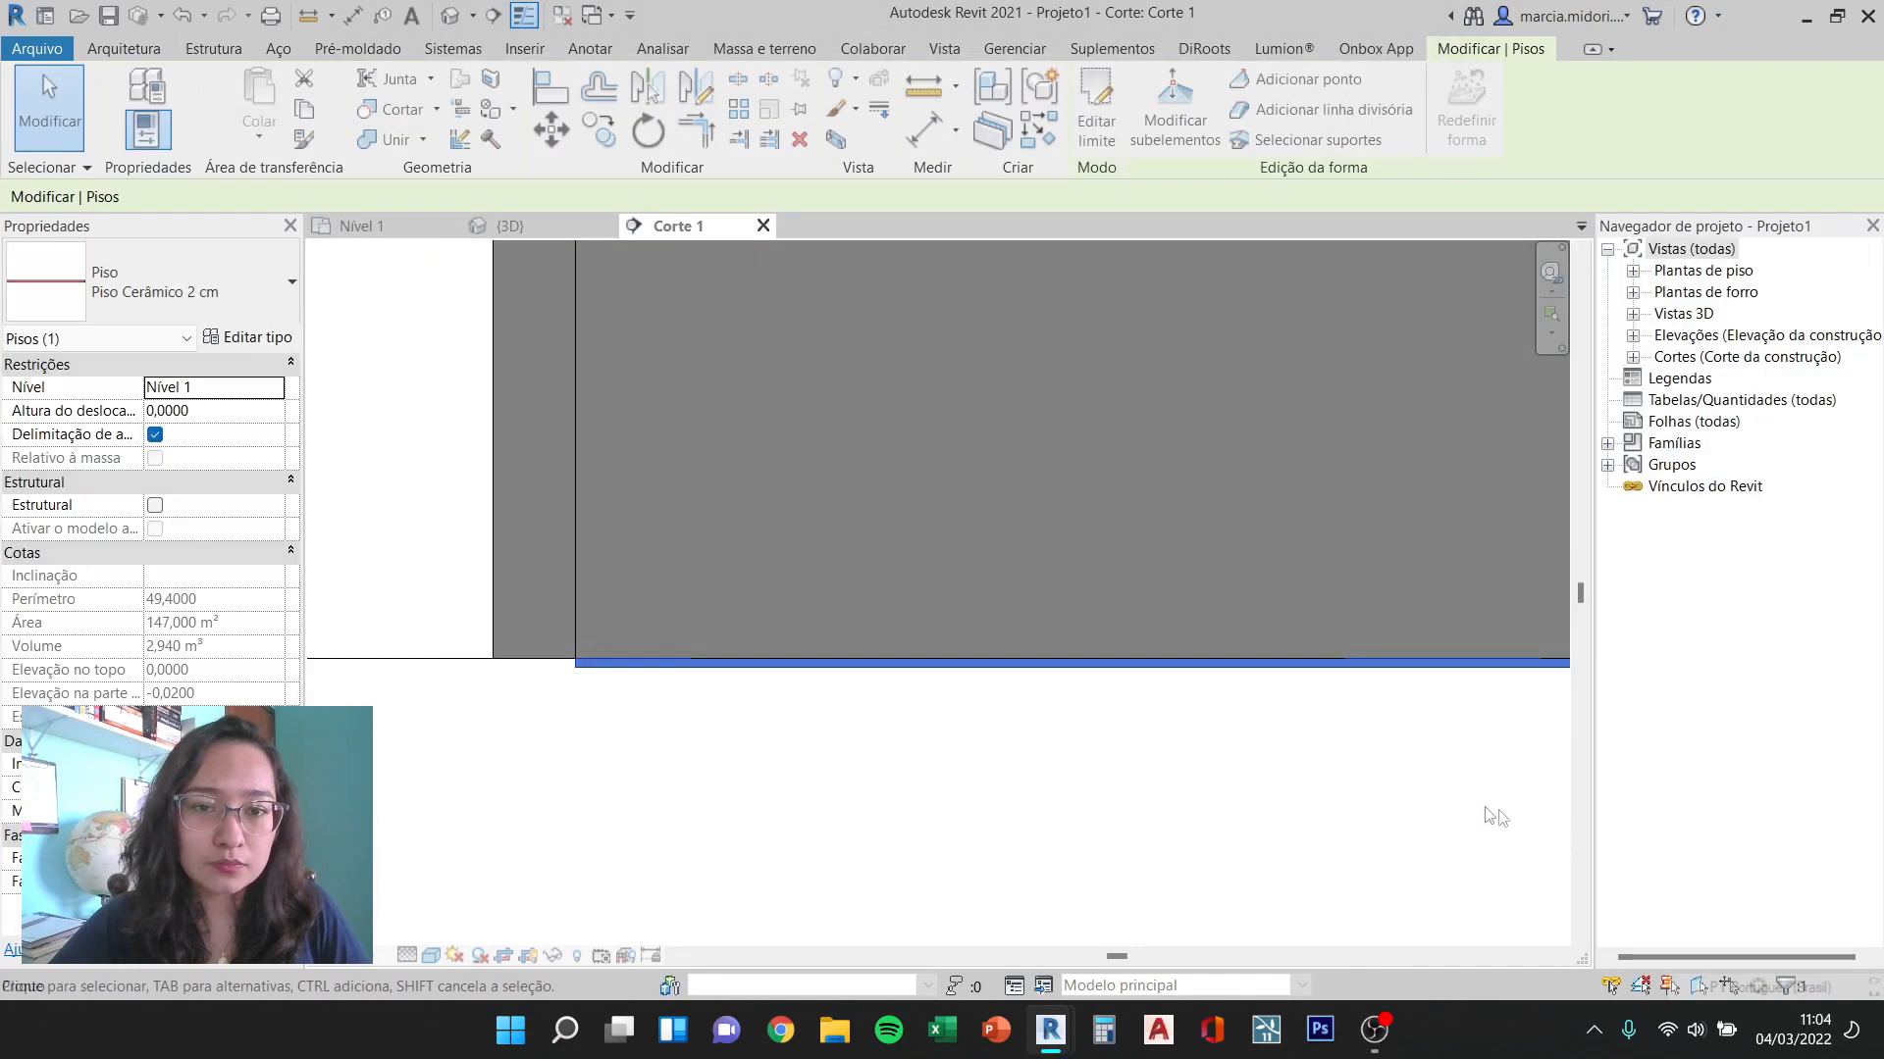
pyautogui.click(1284, 761)
pyautogui.scroll(-1, 1283, 761)
pyautogui.scroll(2, 889, 758)
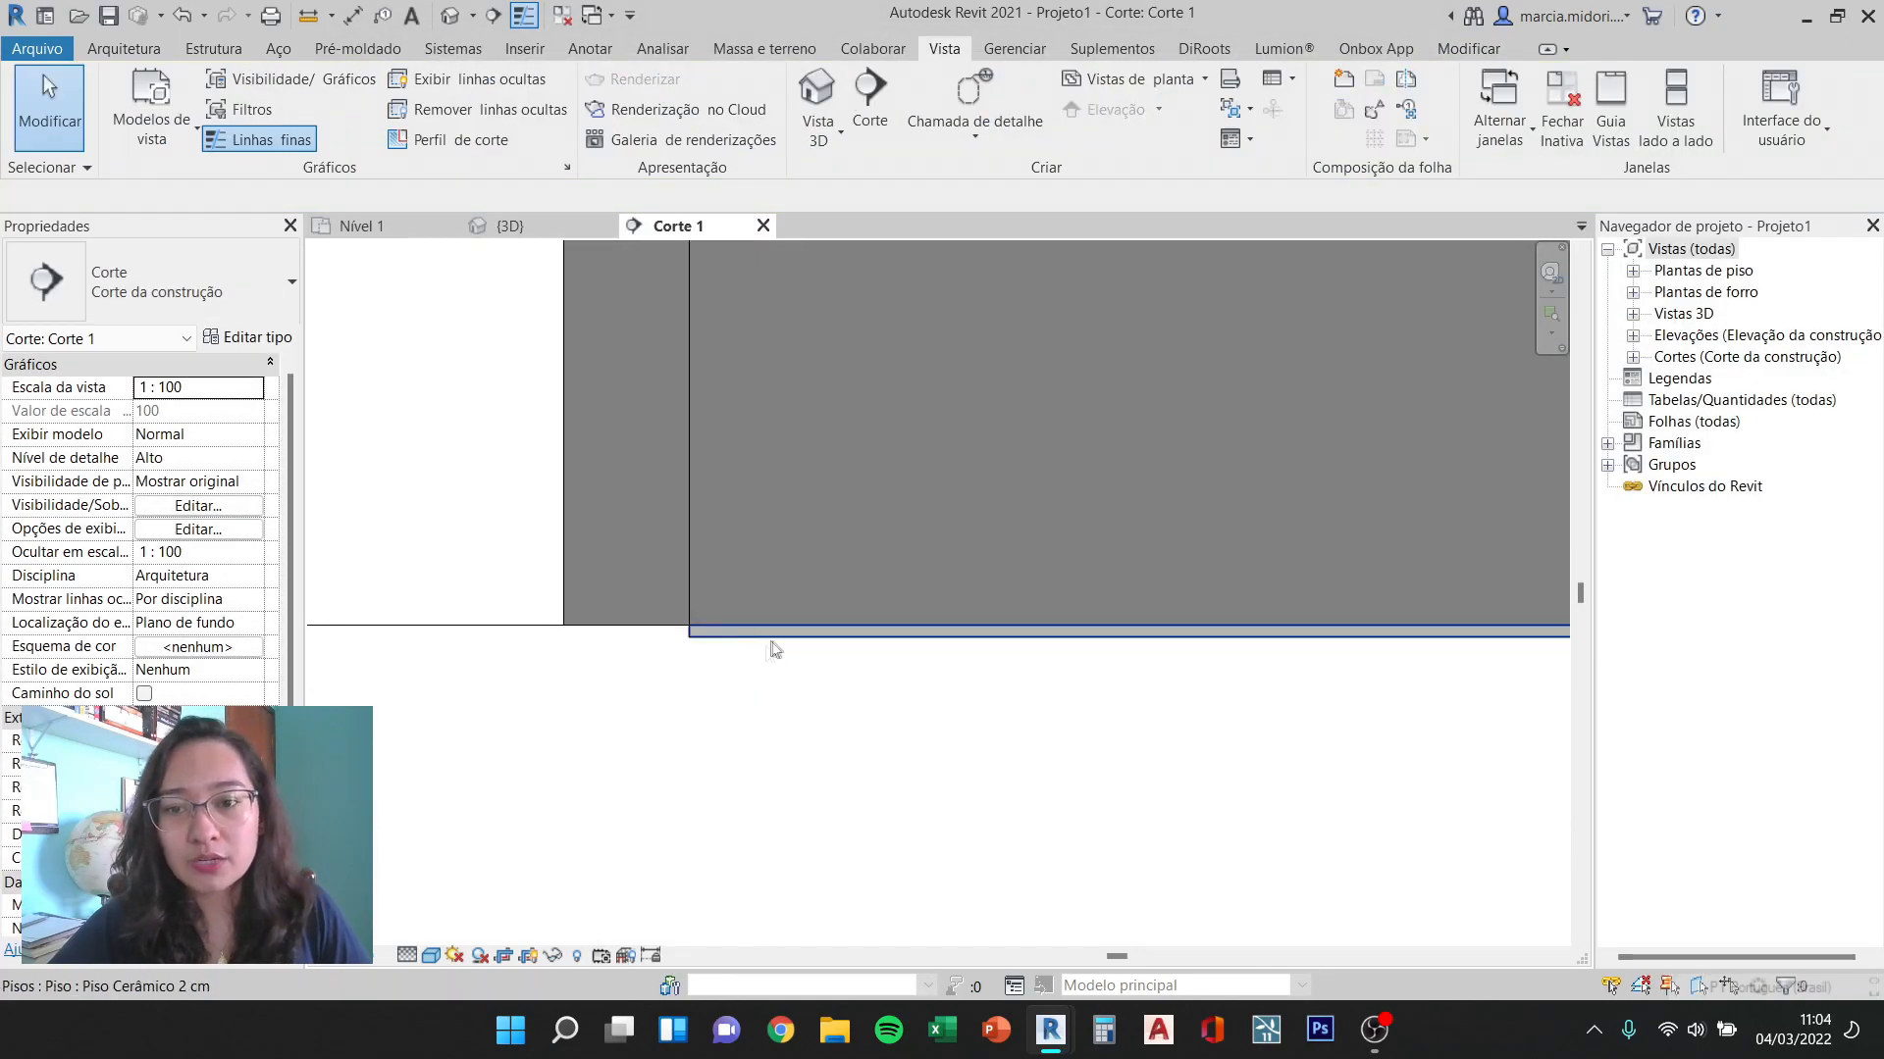
# Step: Examine the layer structure of the Genérico - 200 mm wall cut in the section
pyautogui.scroll(-3, 765, 687)
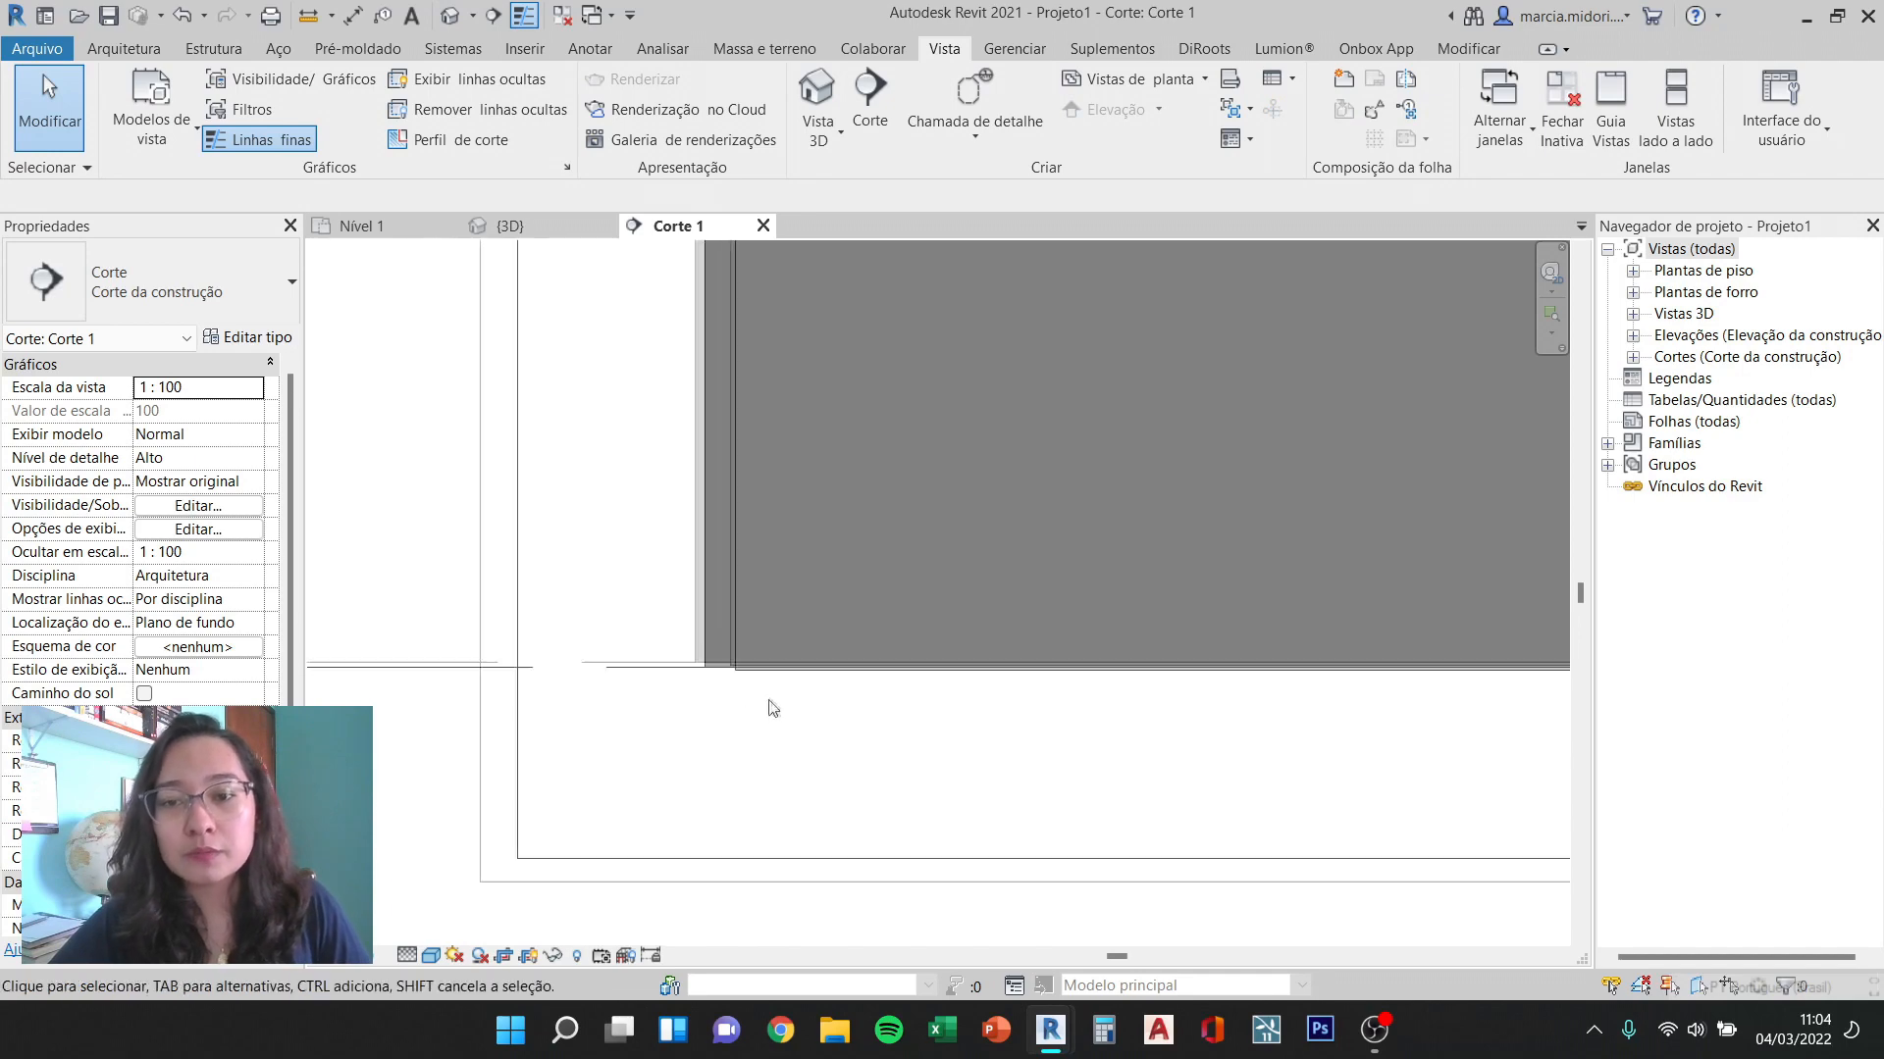
pyautogui.scroll(-2, 892, 421)
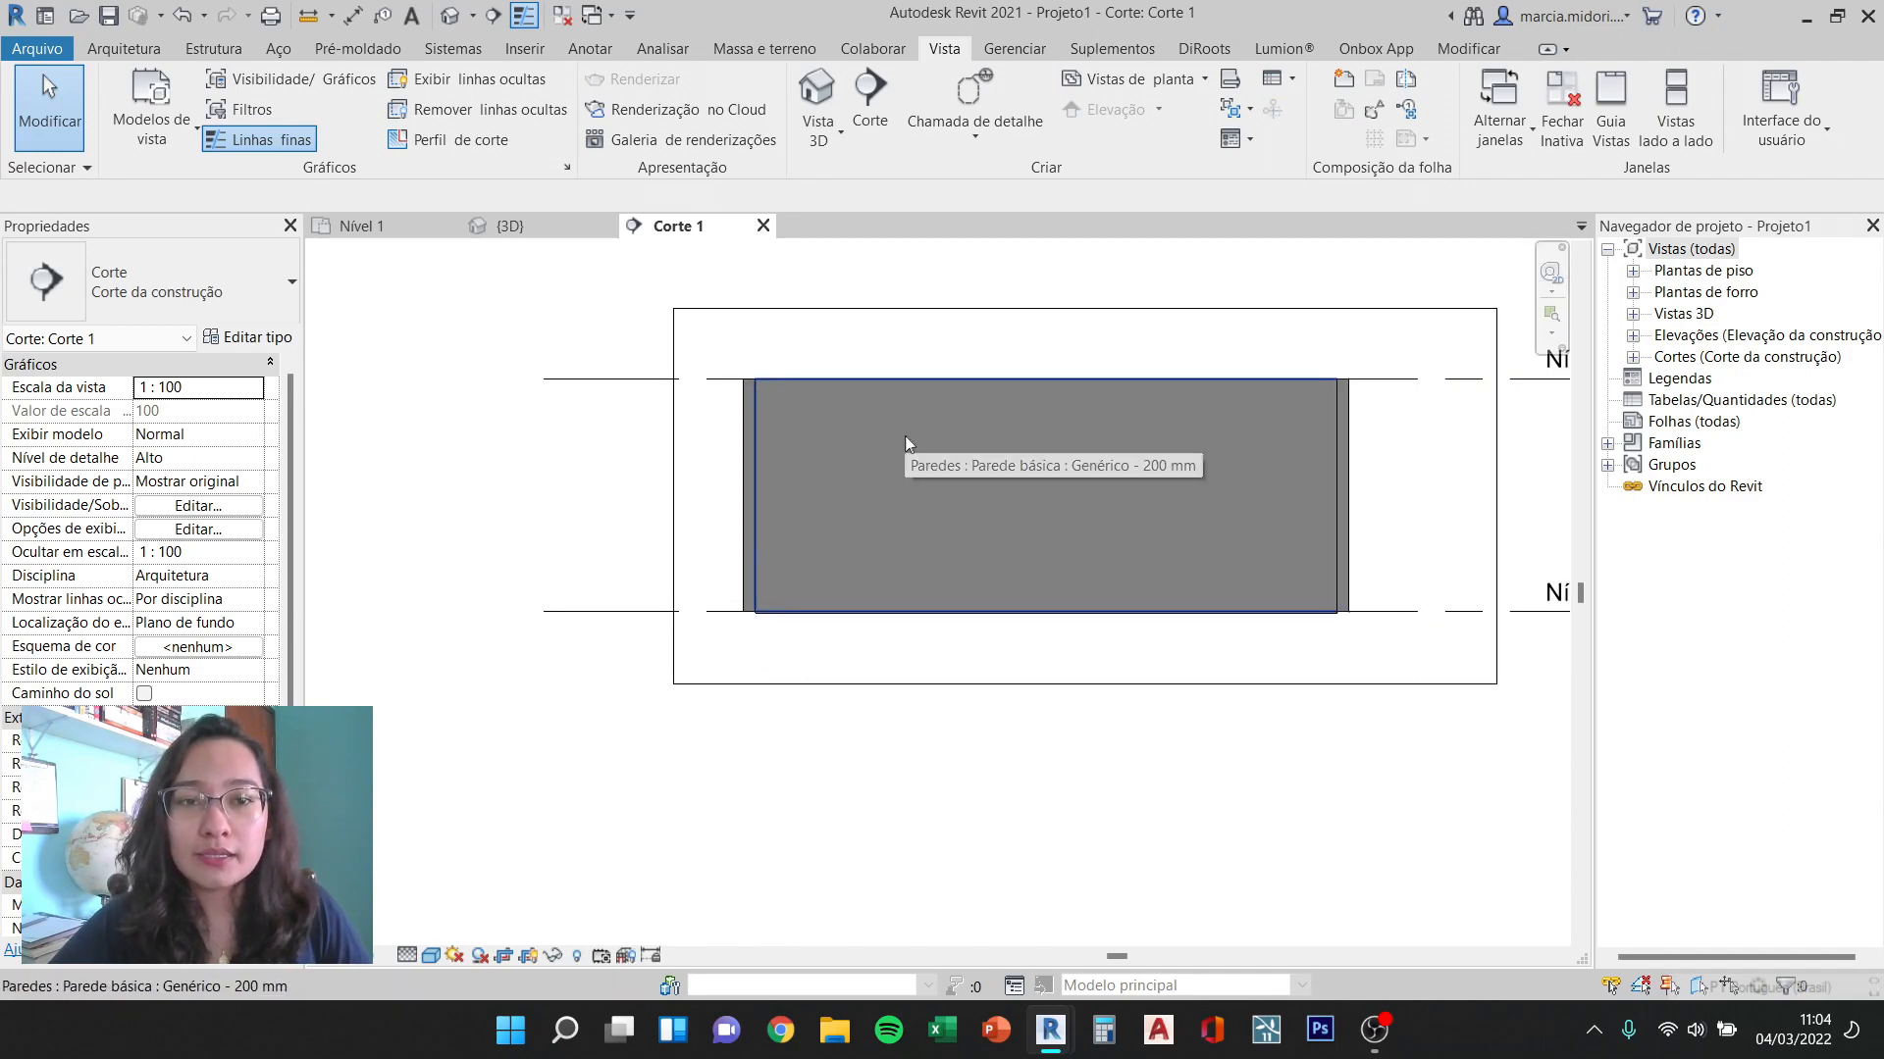
pyautogui.click(1343, 447)
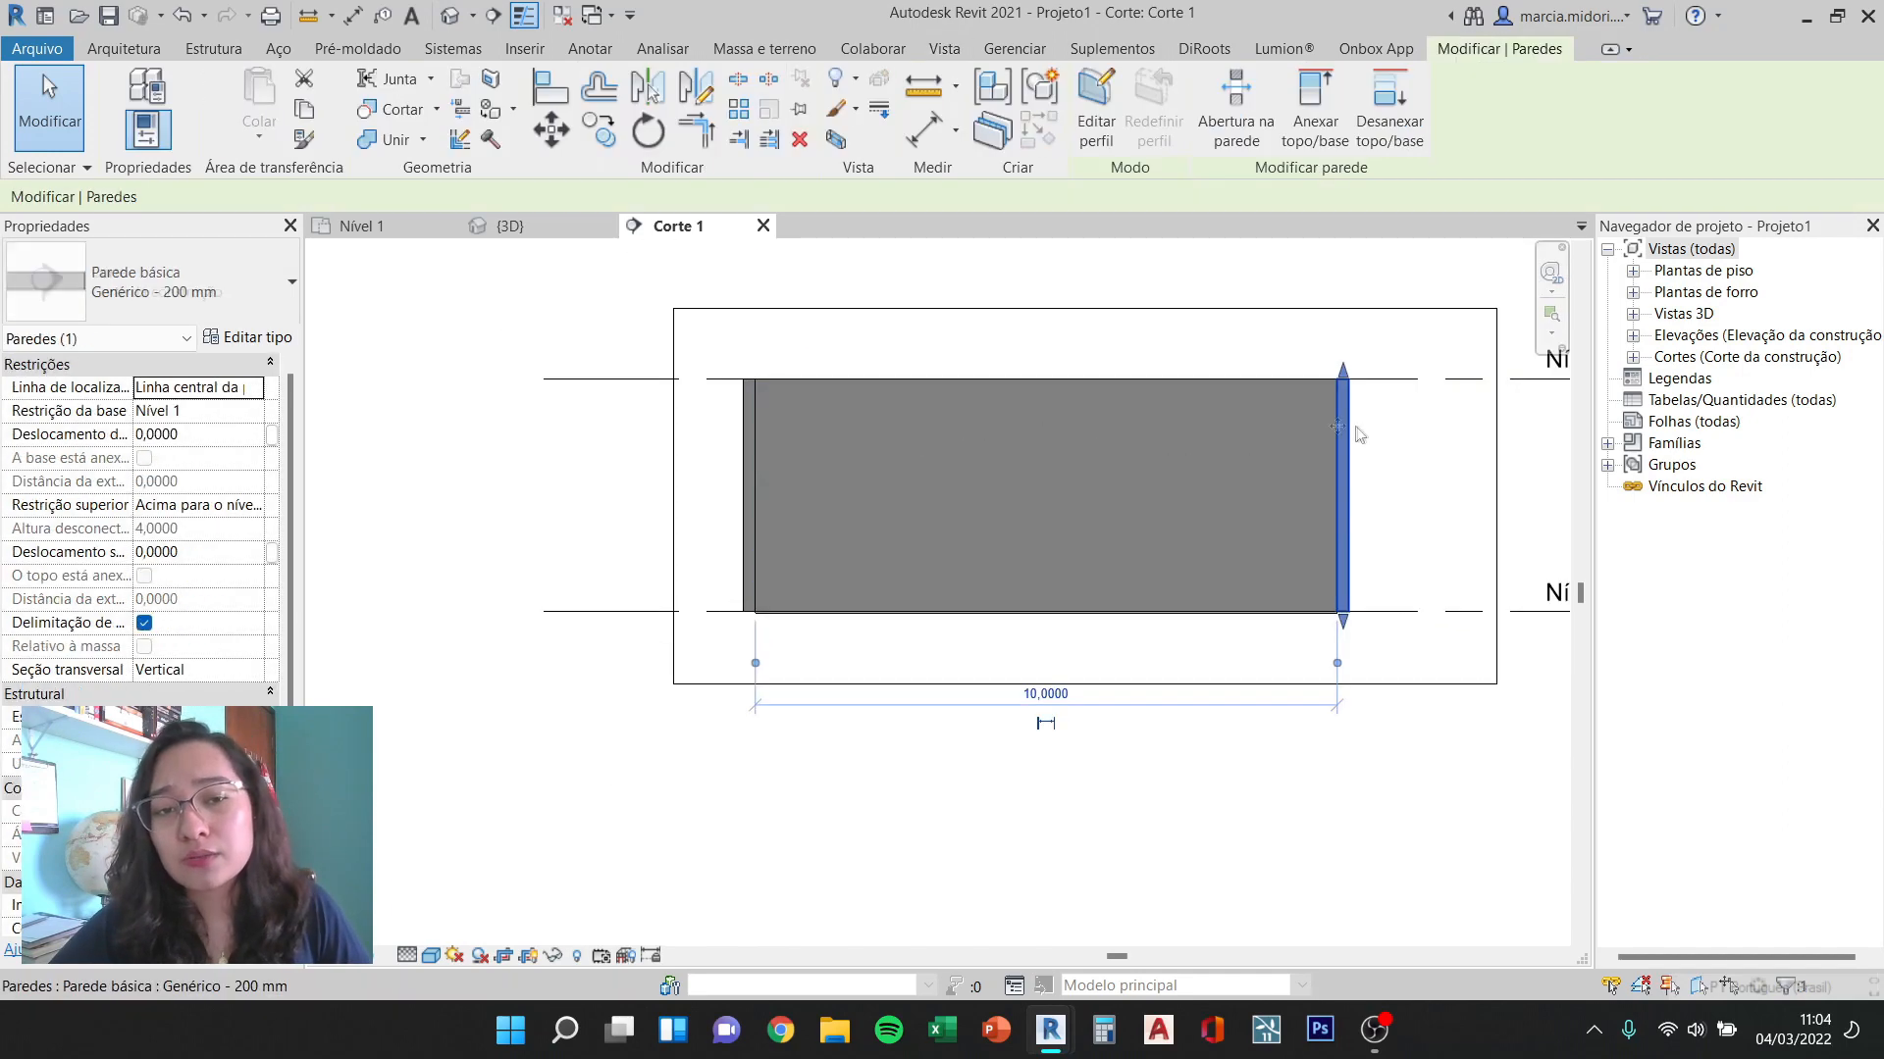
pyautogui.moveTo(1021, 448); pyautogui.dragTo(837, 449, button='middle')
pyautogui.click(247, 336)
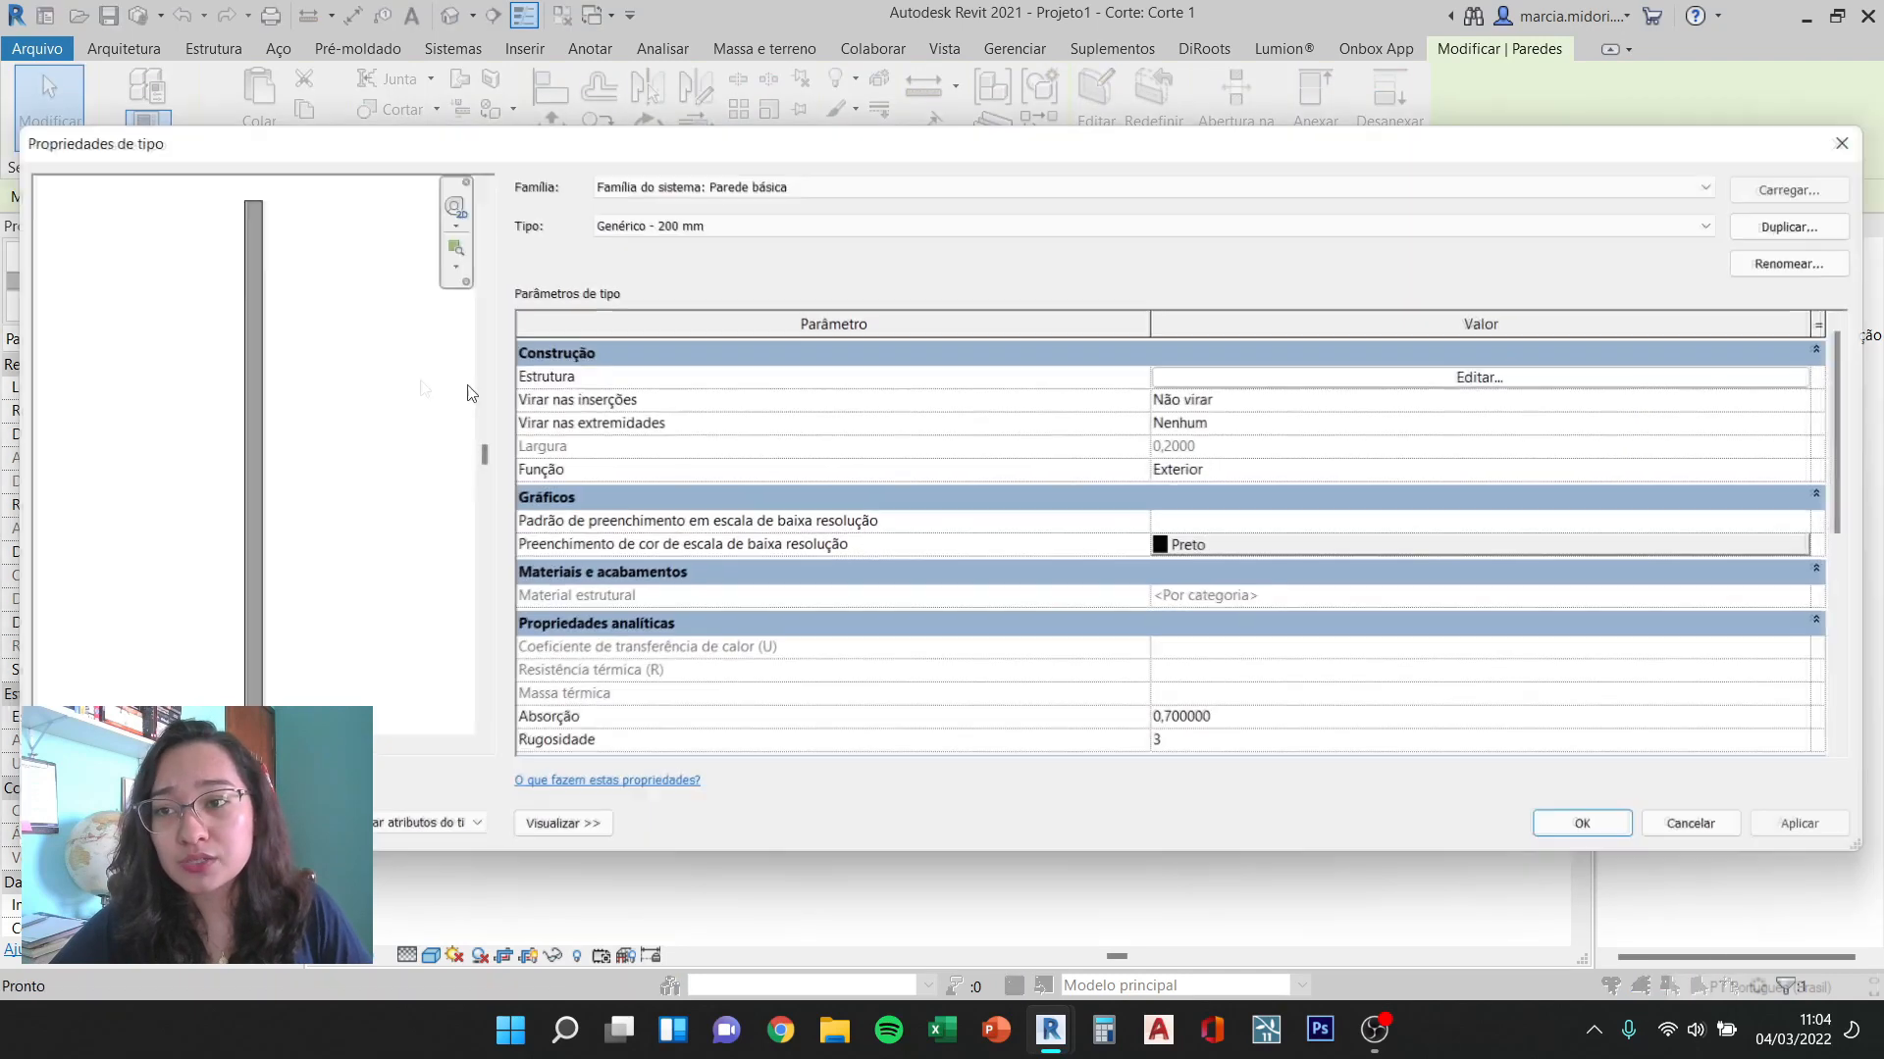
pyautogui.scroll(-2, 358, 431)
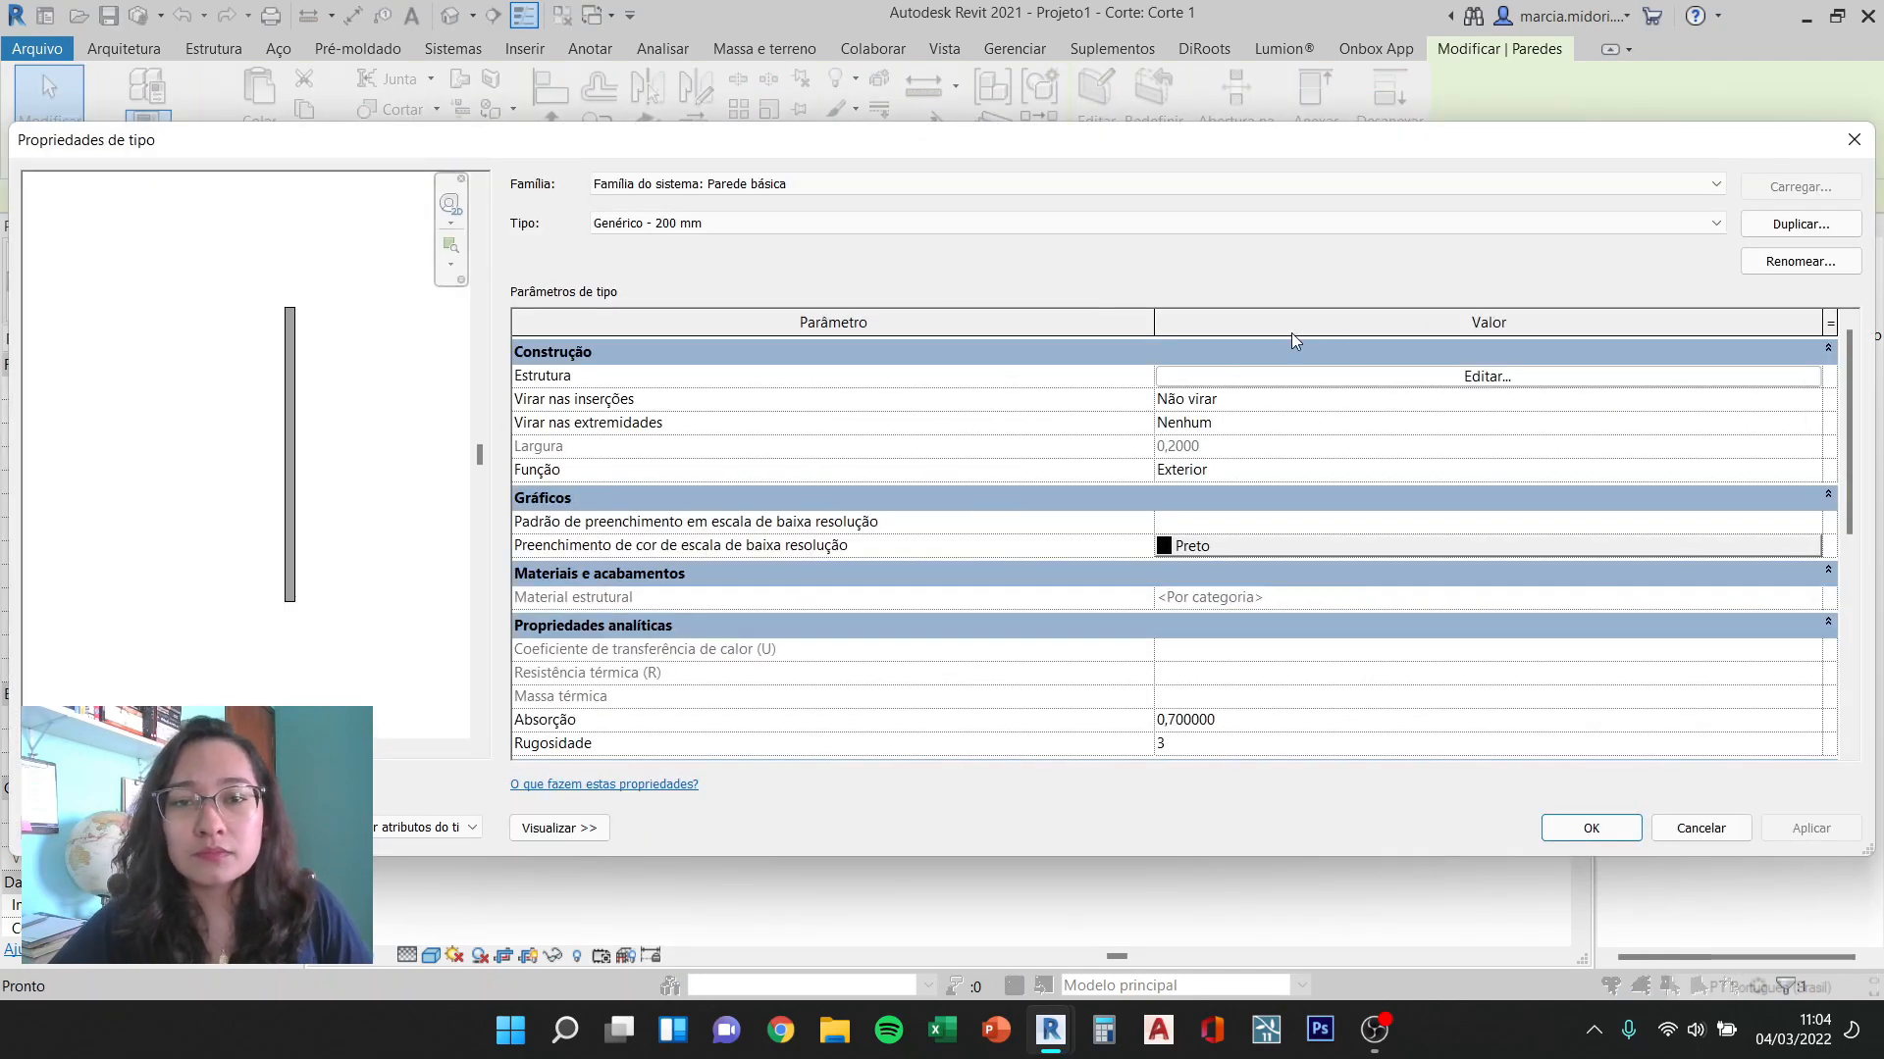
pyautogui.click(1438, 383)
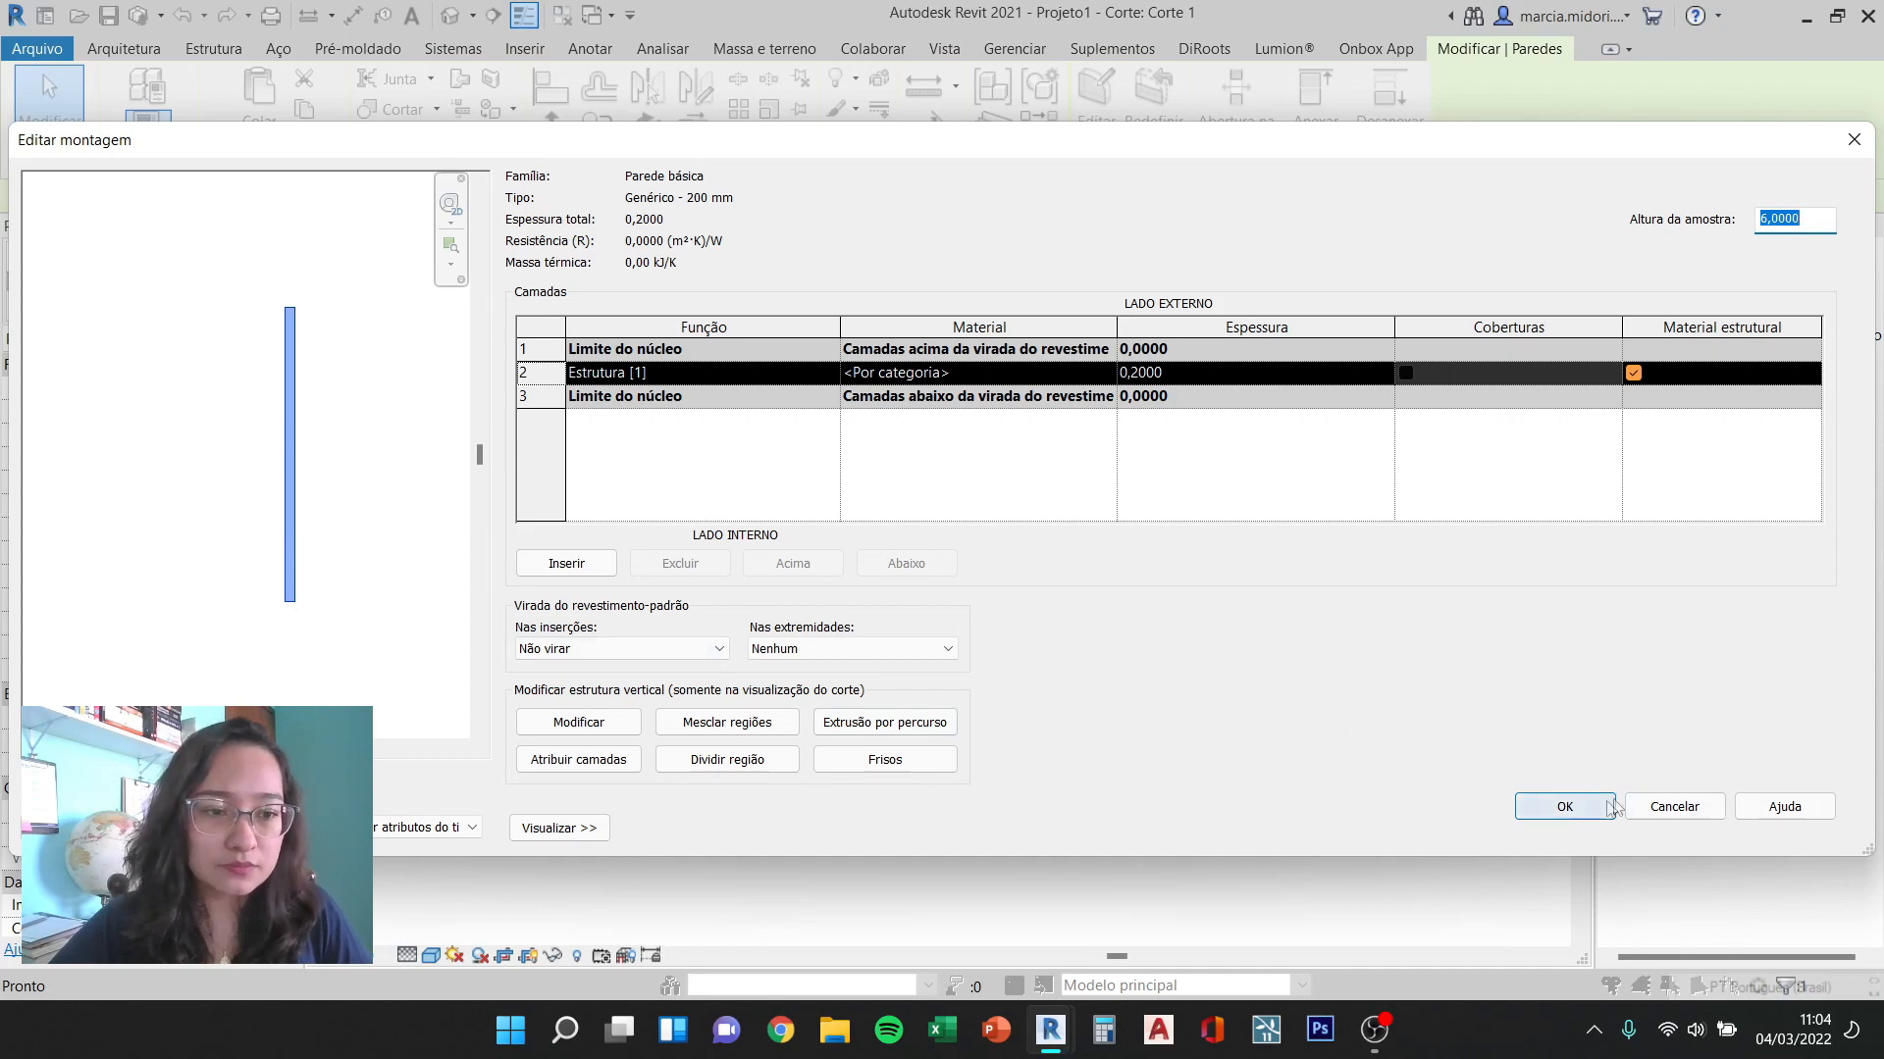
pyautogui.click(1565, 806)
pyautogui.click(1708, 830)
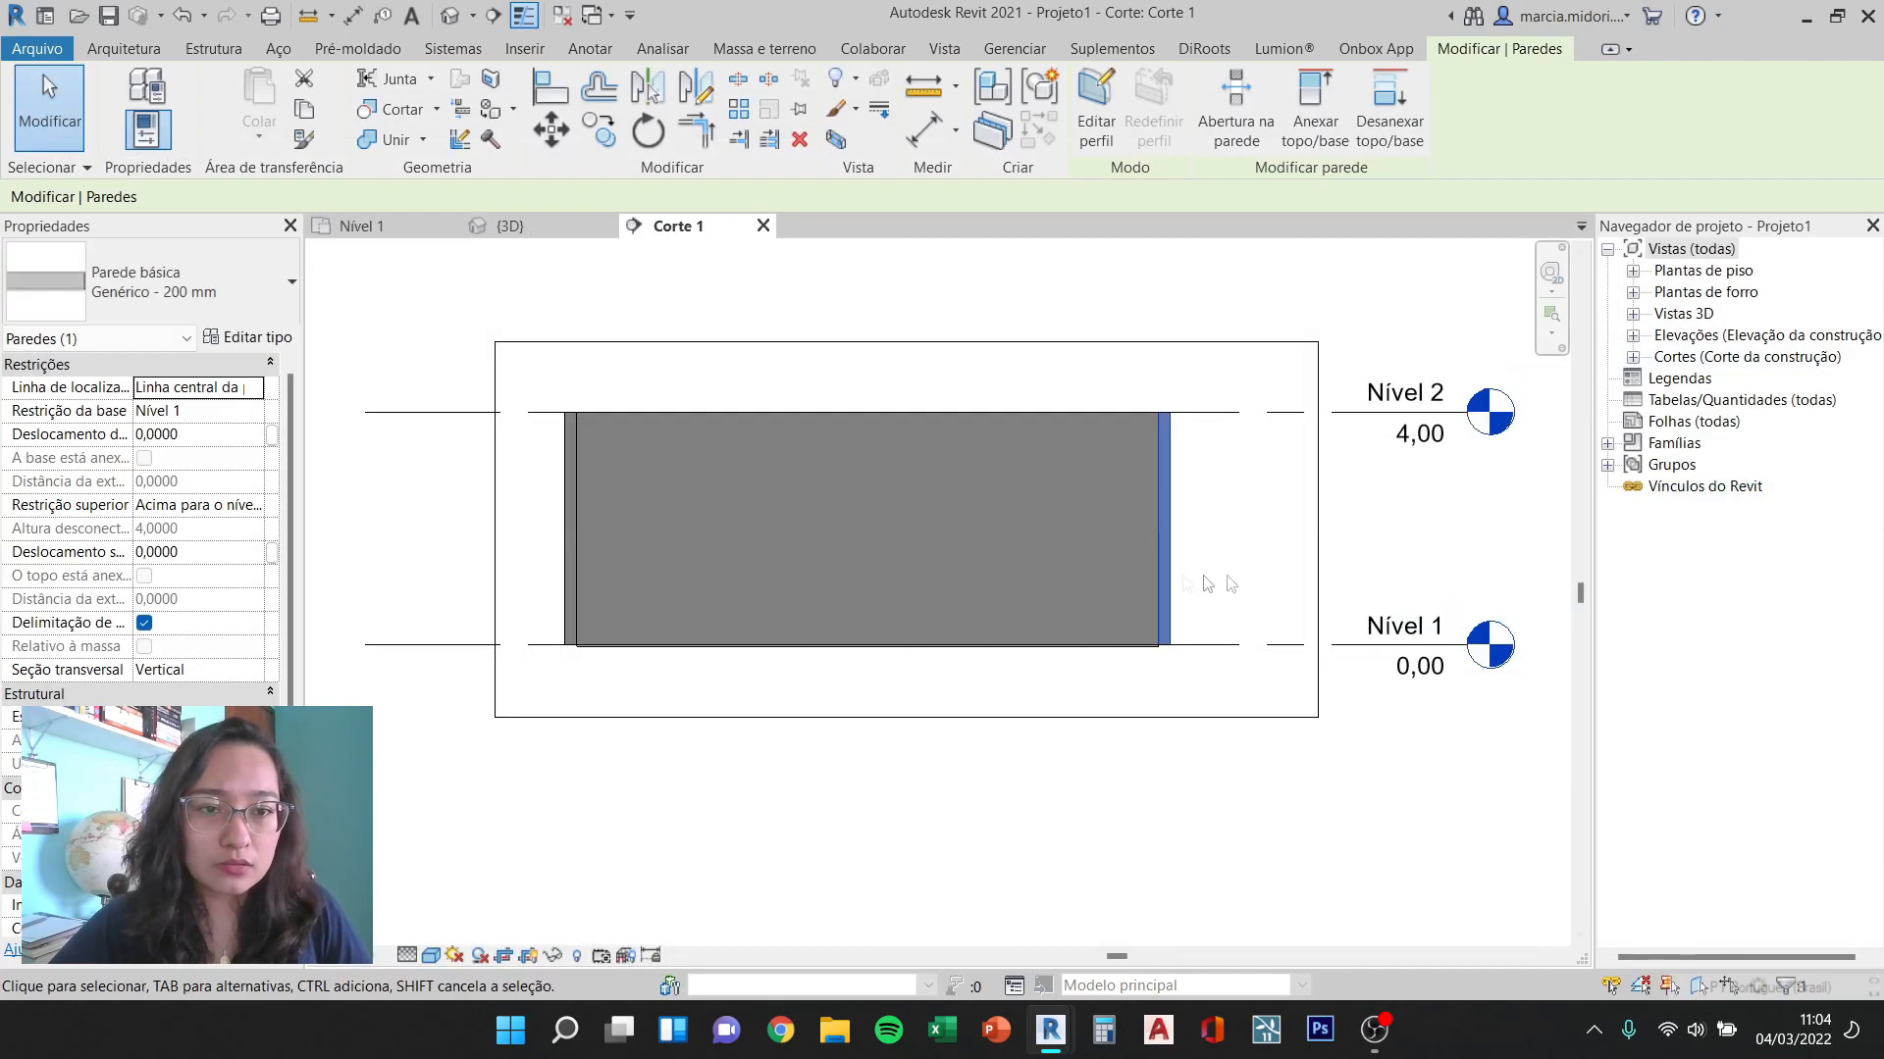
pyautogui.click(1276, 588)
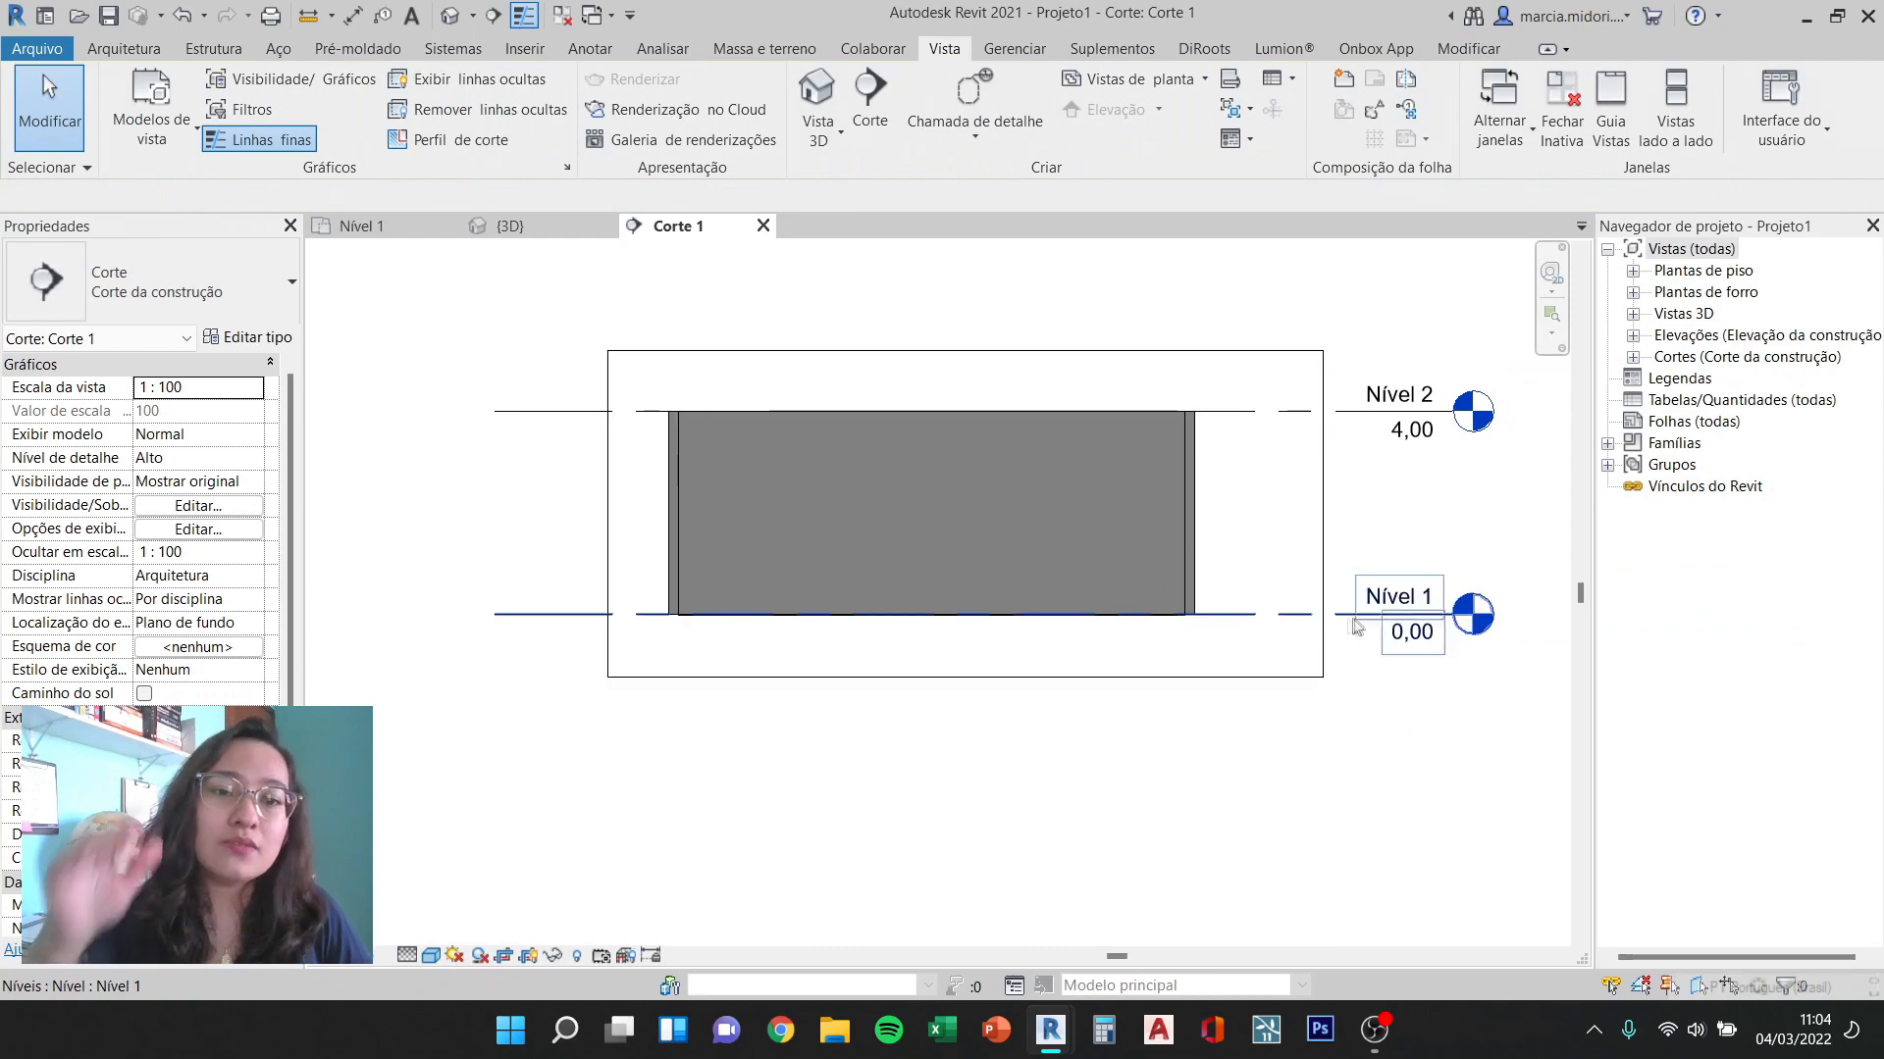
# Step: Move the Piso Cerâmico 2 cm floor in the section to Nível 2
pyautogui.scroll(1, 873, 635)
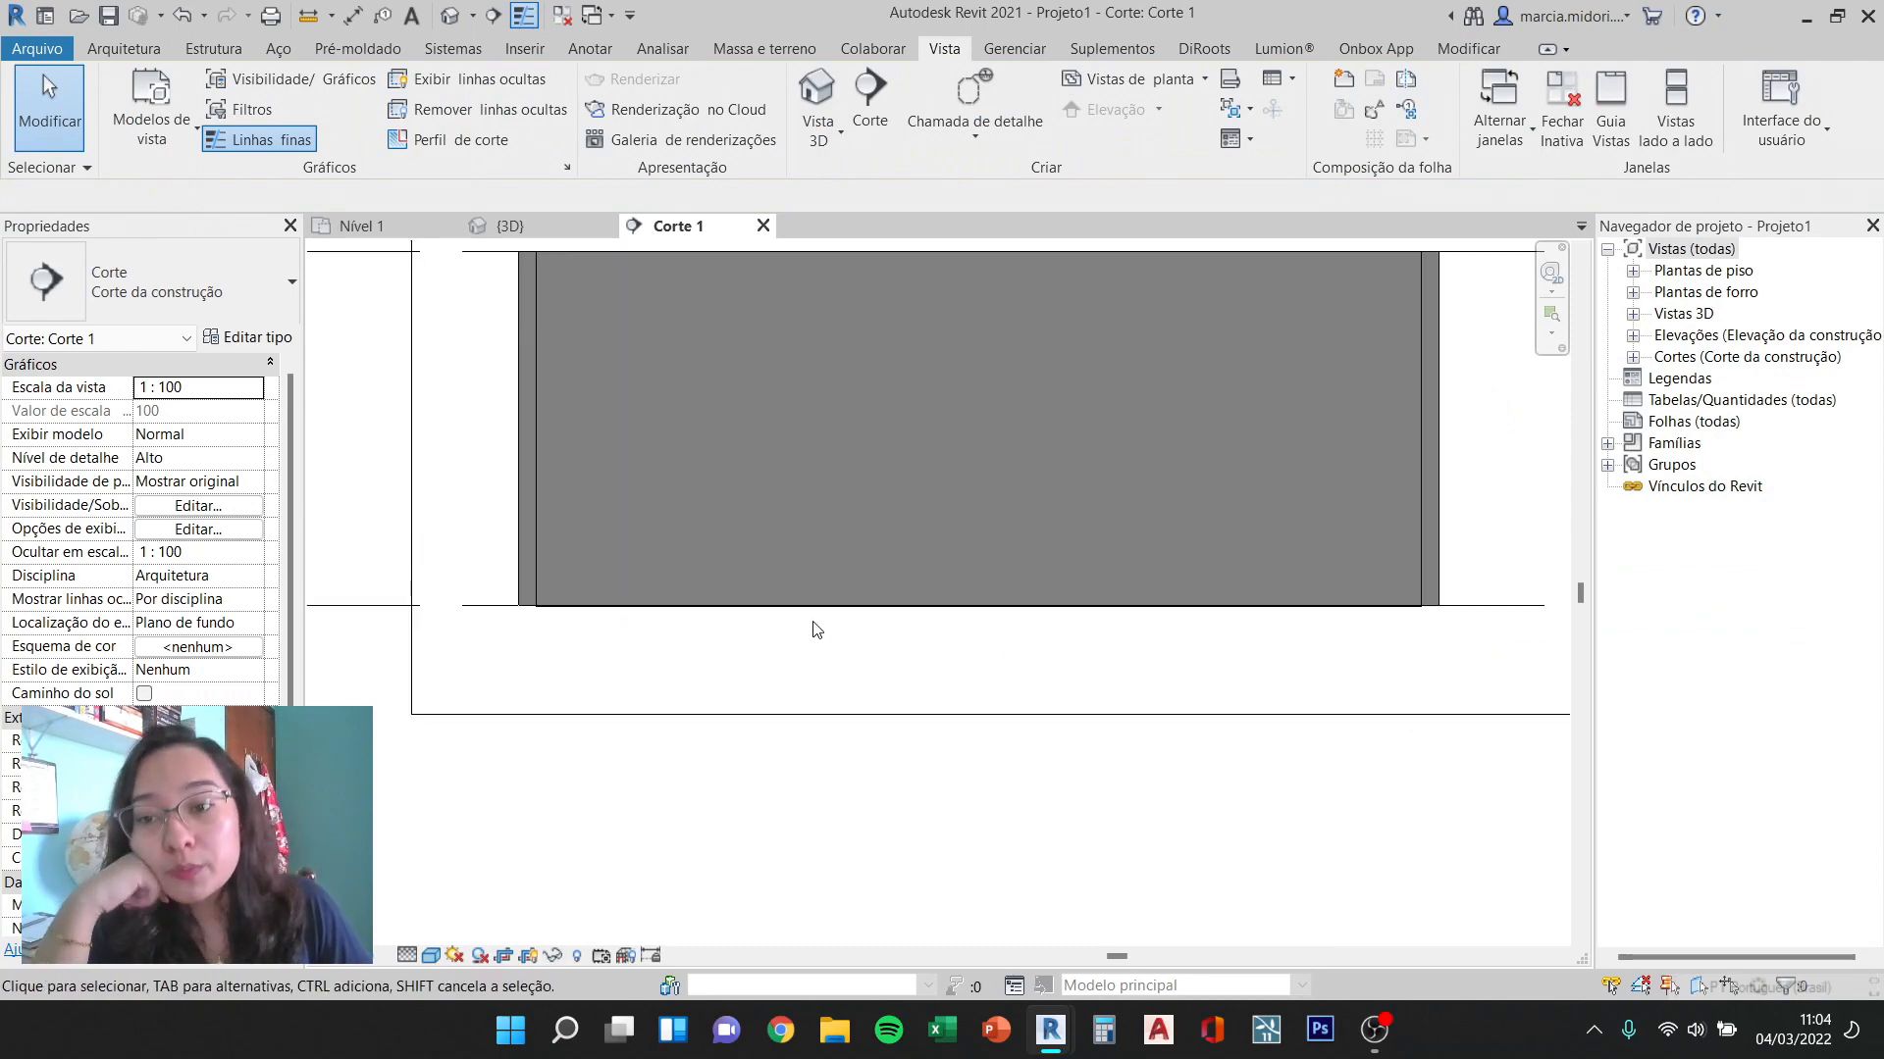
pyautogui.scroll(1, 583, 623)
pyautogui.click(567, 596)
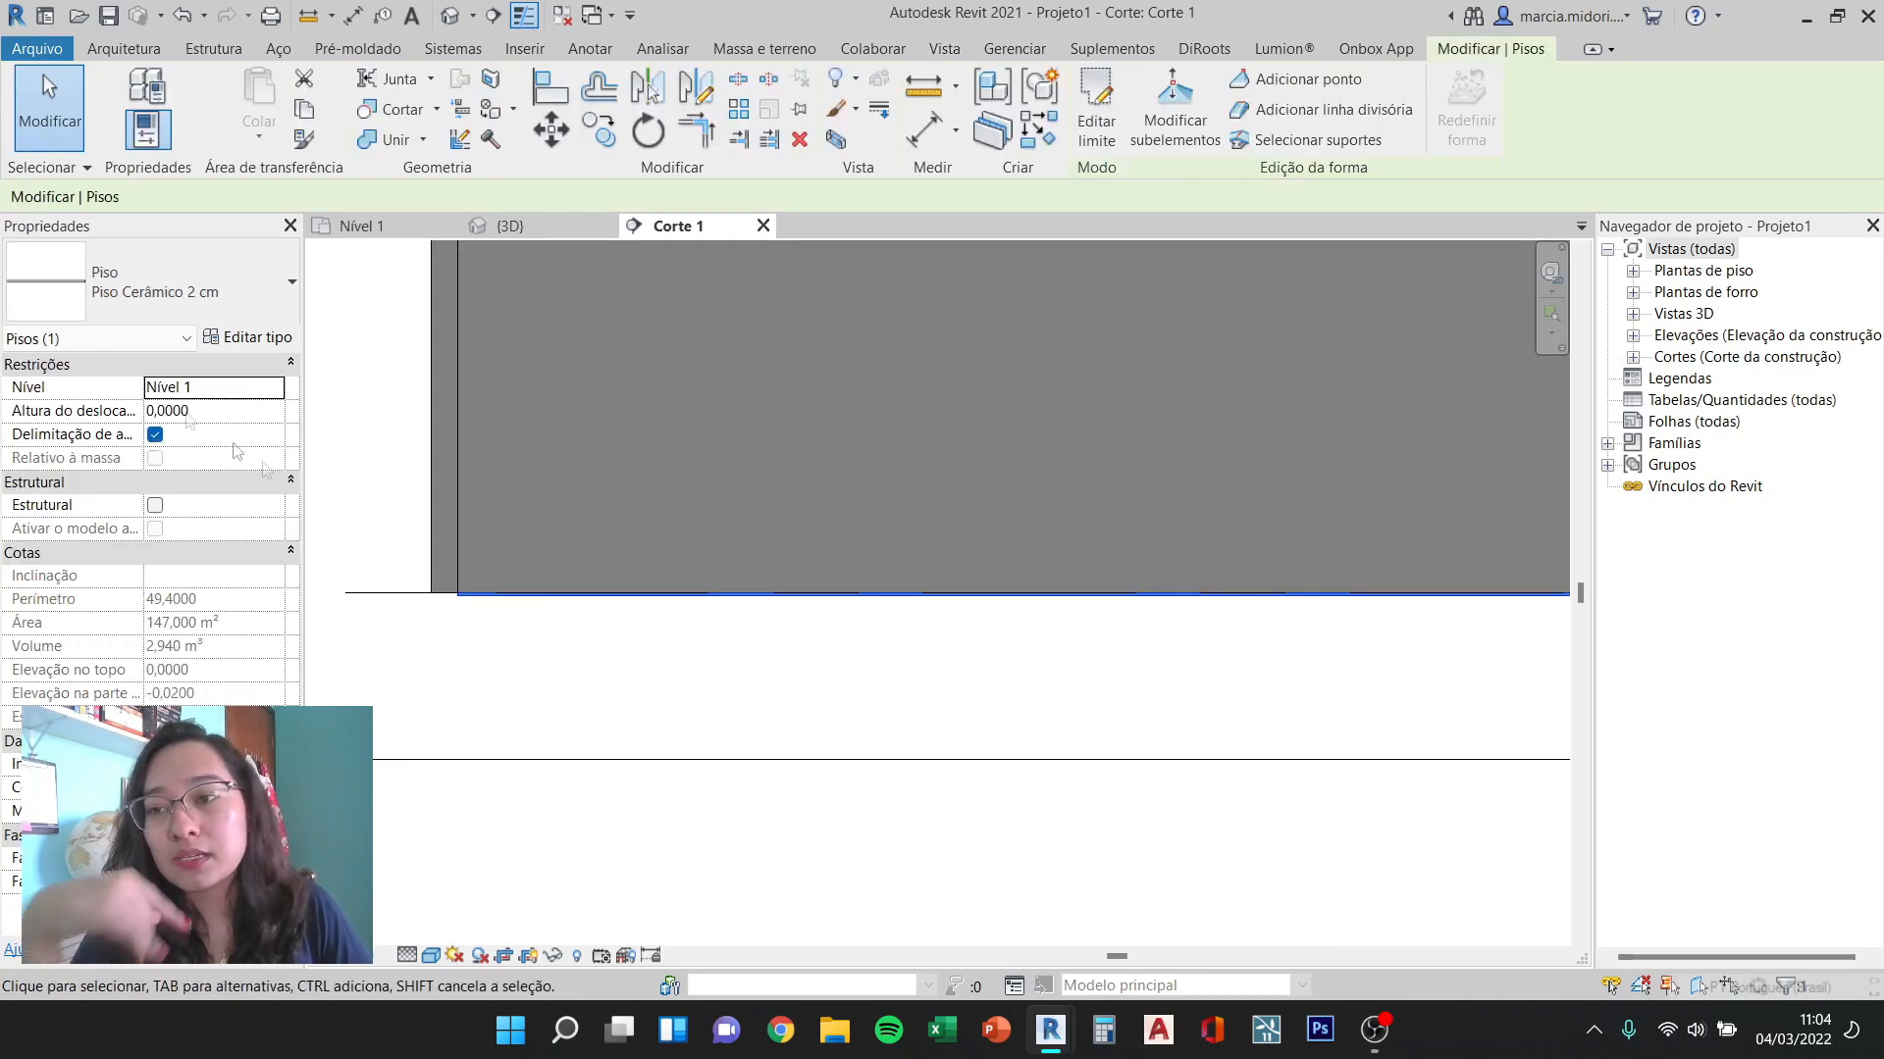
pyautogui.click(280, 392)
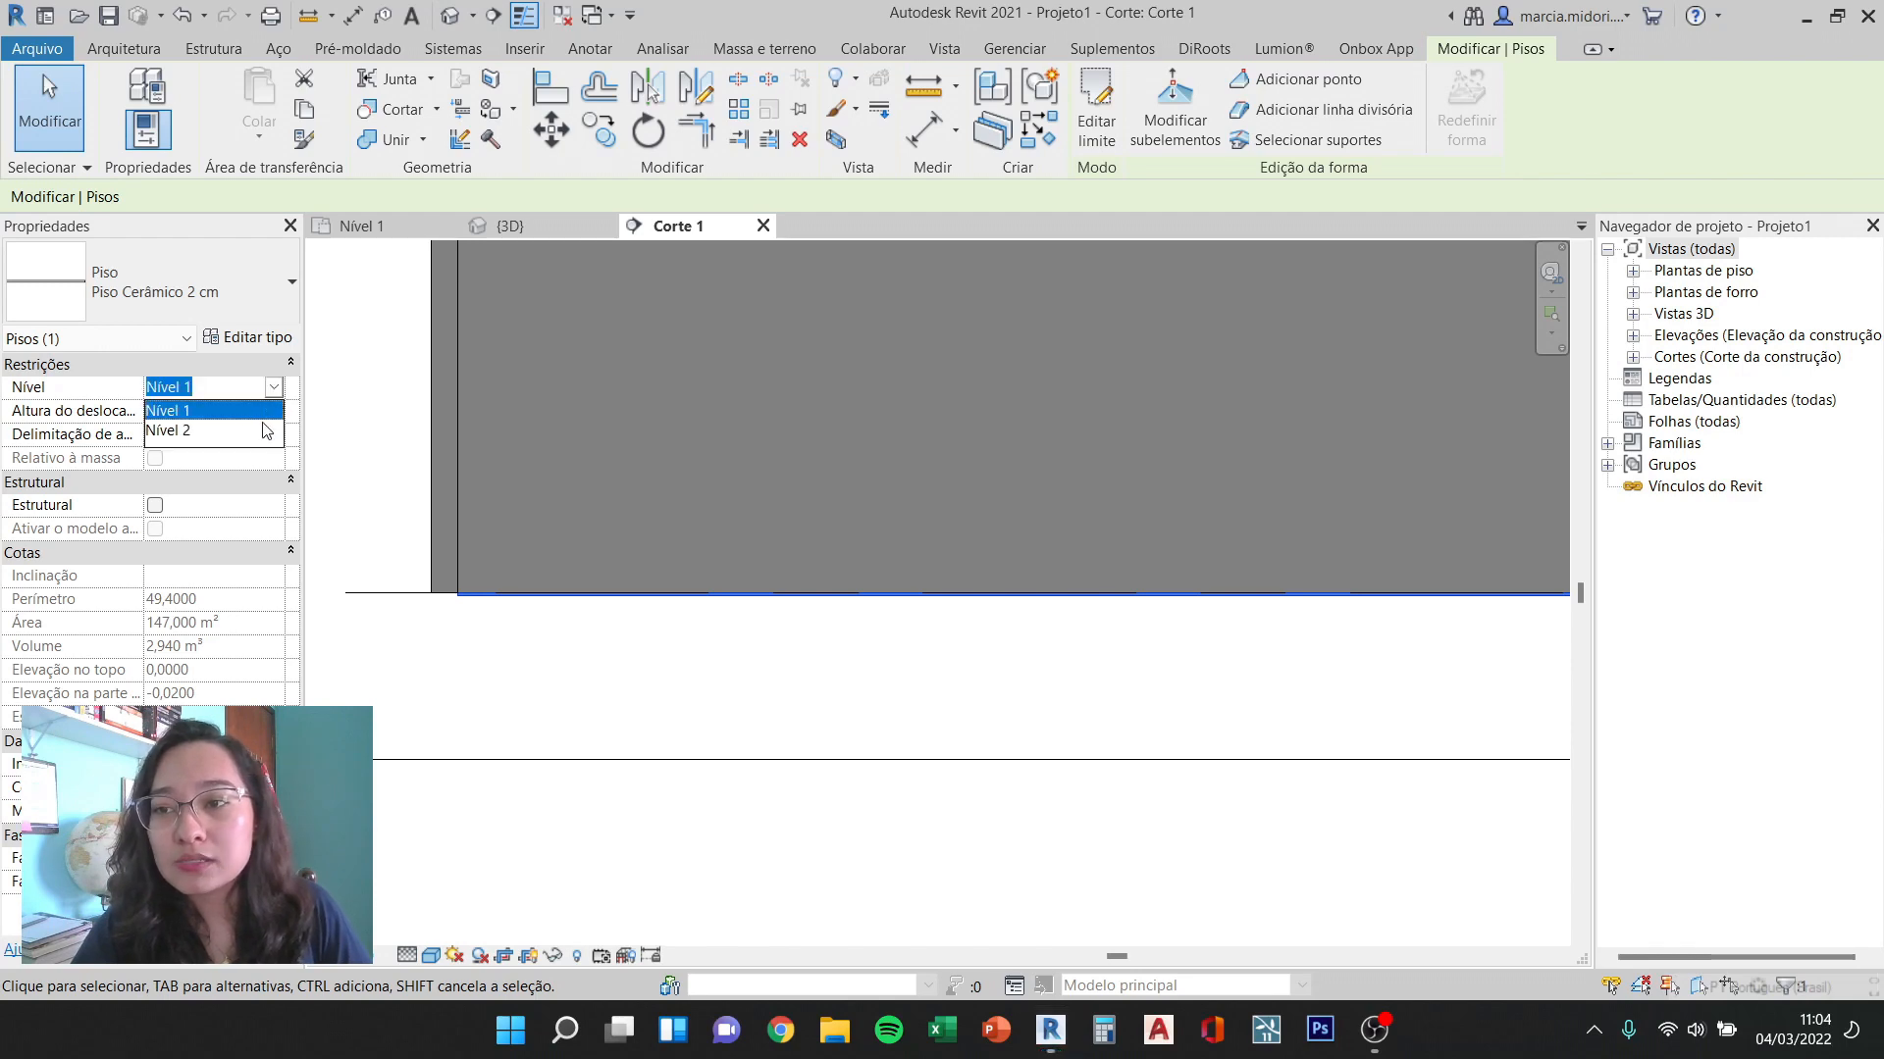
pyautogui.click(267, 437)
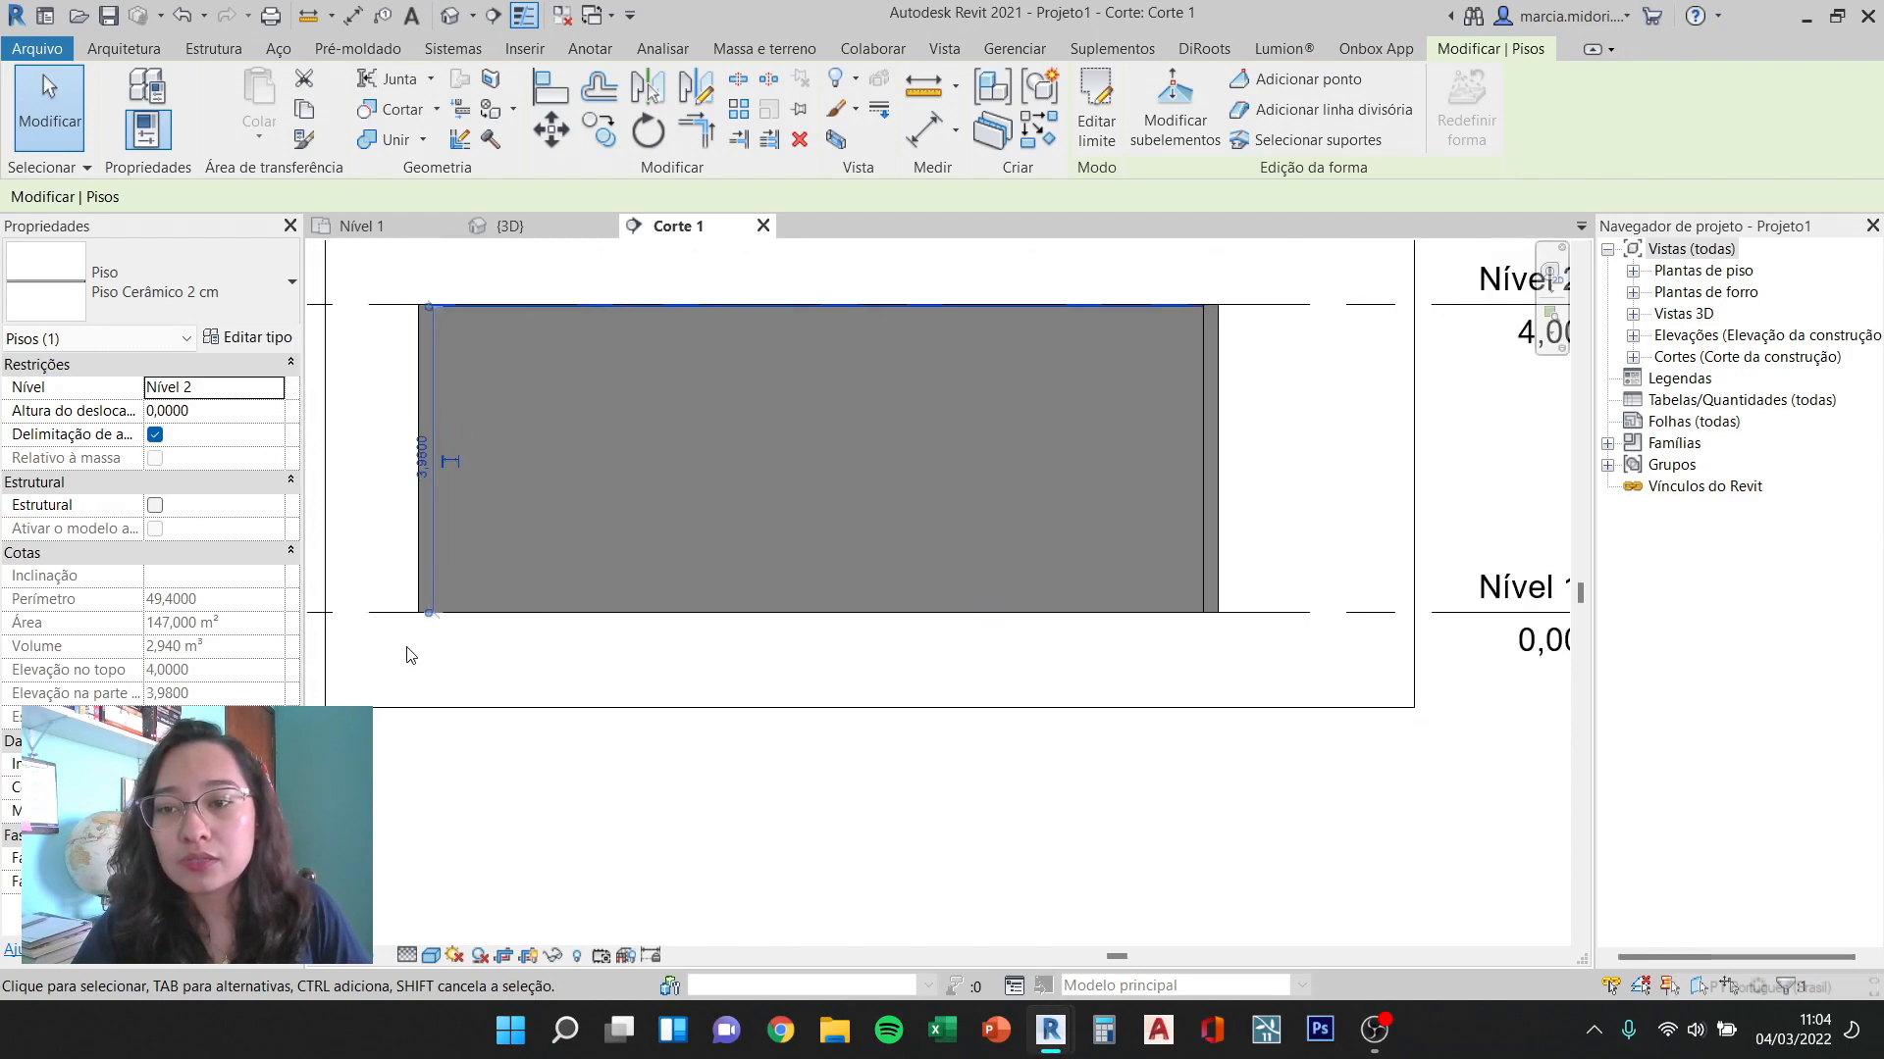
pyautogui.moveTo(436, 675); pyautogui.dragTo(614, 706, button='middle')
pyautogui.click(614, 706)
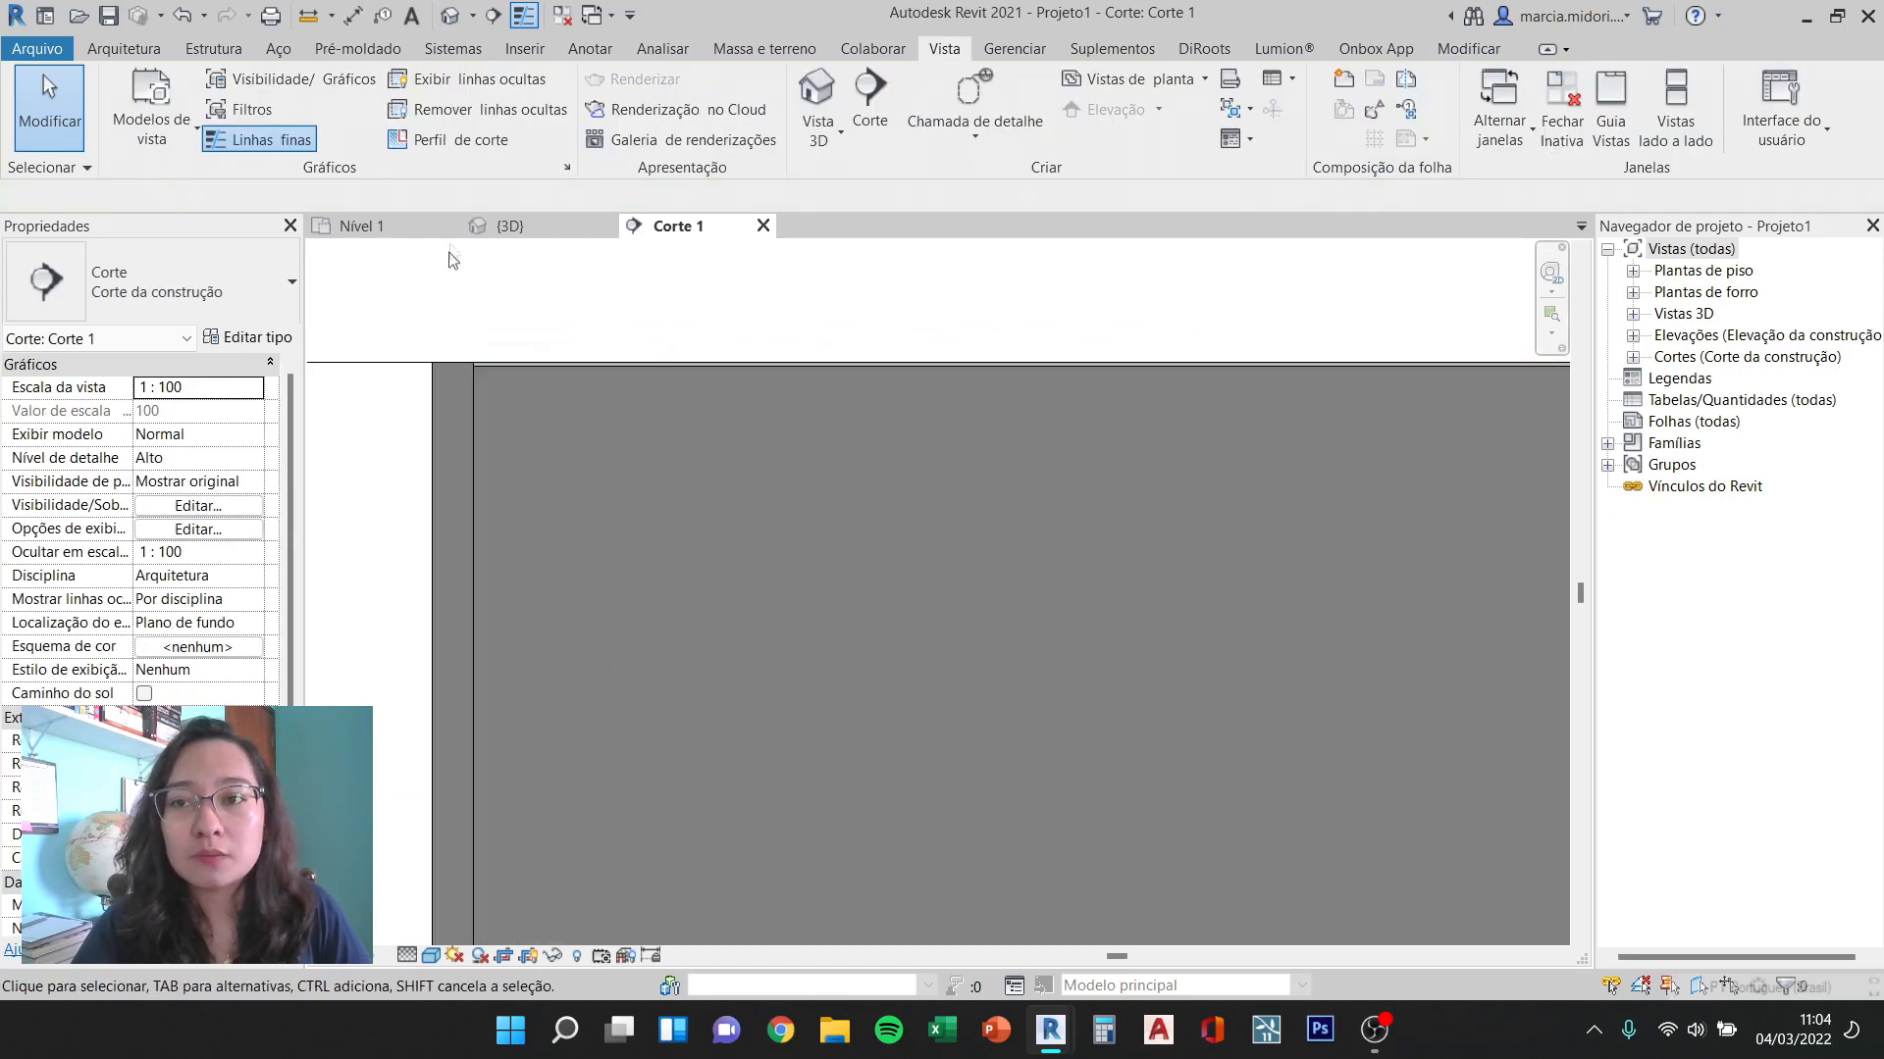
# Step: Examine the relocated floor in the 3D view and return to the Corte 1 section
pyautogui.click(515, 228)
pyautogui.scroll(-4, 786, 613)
pyautogui.keyDown('shift'); pyautogui.moveTo(786, 622); pyautogui.dragTo(624, 728, button='middle'); pyautogui.keyUp('shift')
pyautogui.click(675, 227)
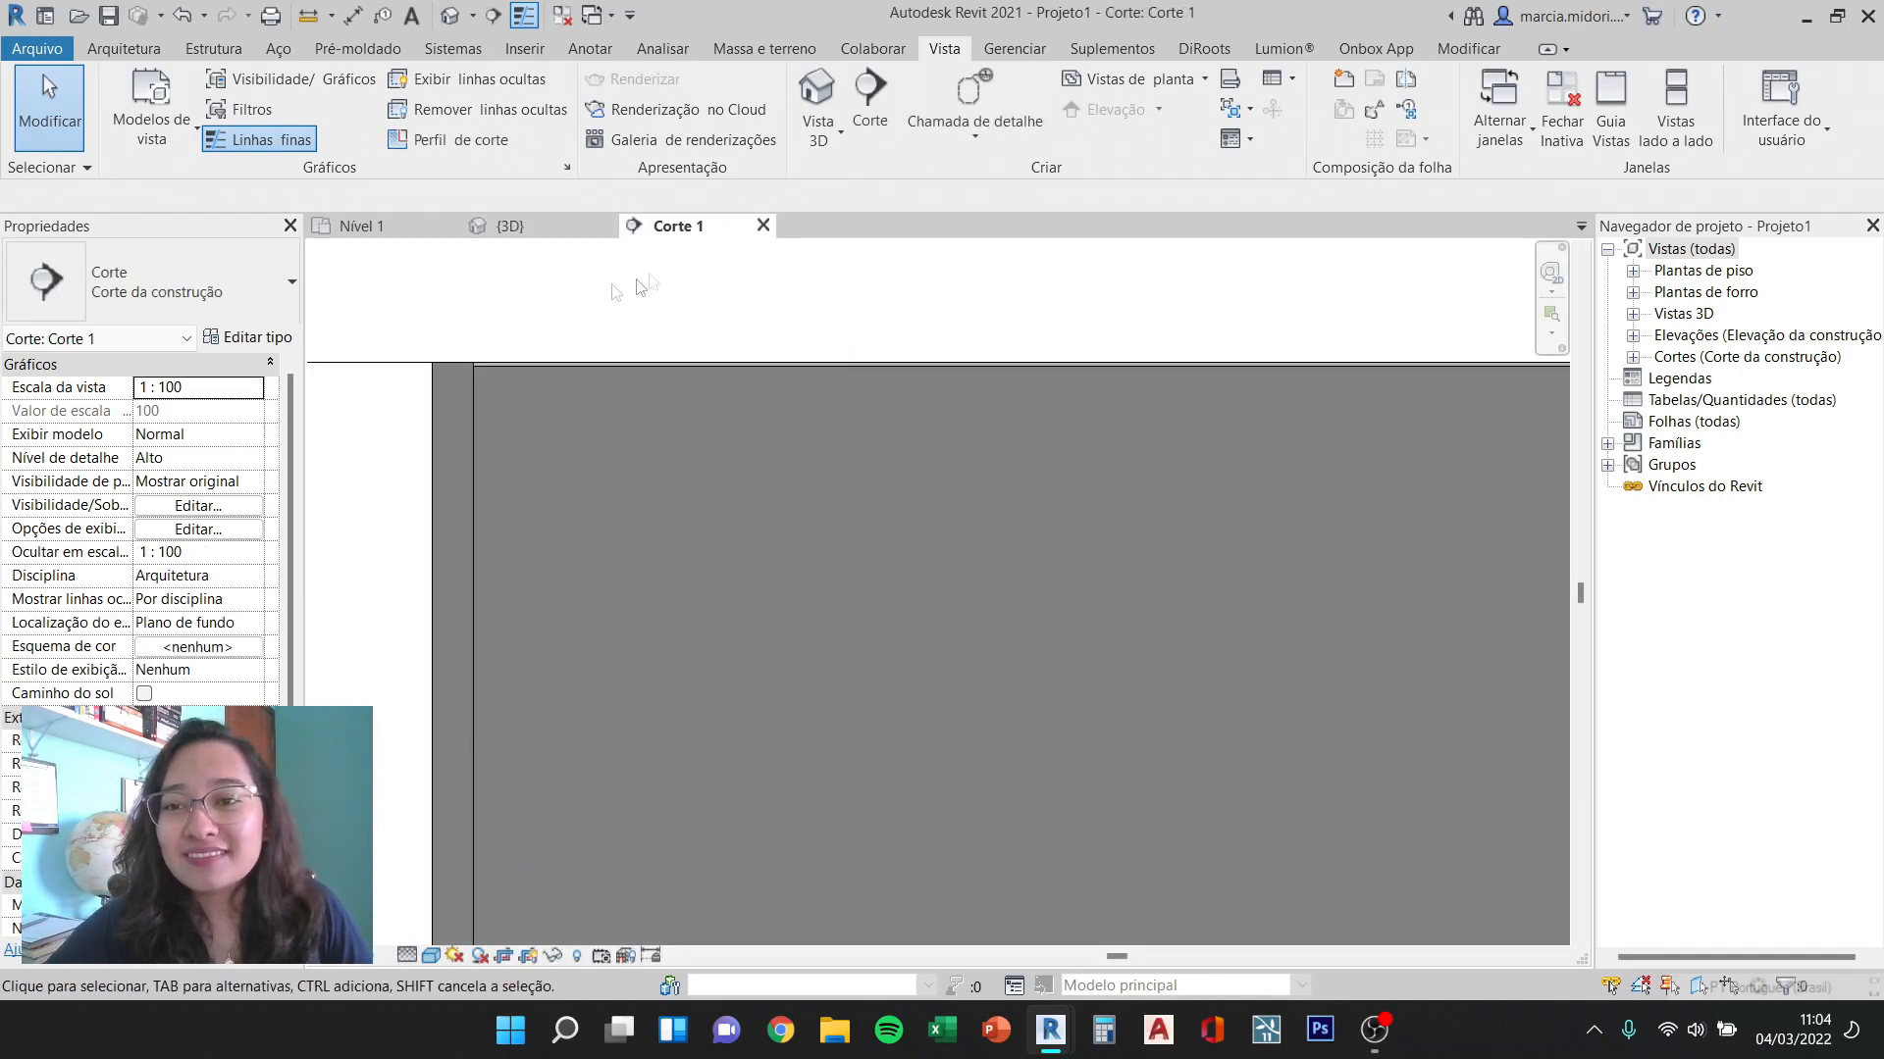
# Step: Set the height offset of the floor at Nível 2 to -0,1500
pyautogui.click(602, 380)
pyautogui.scroll(-2, 365, 413)
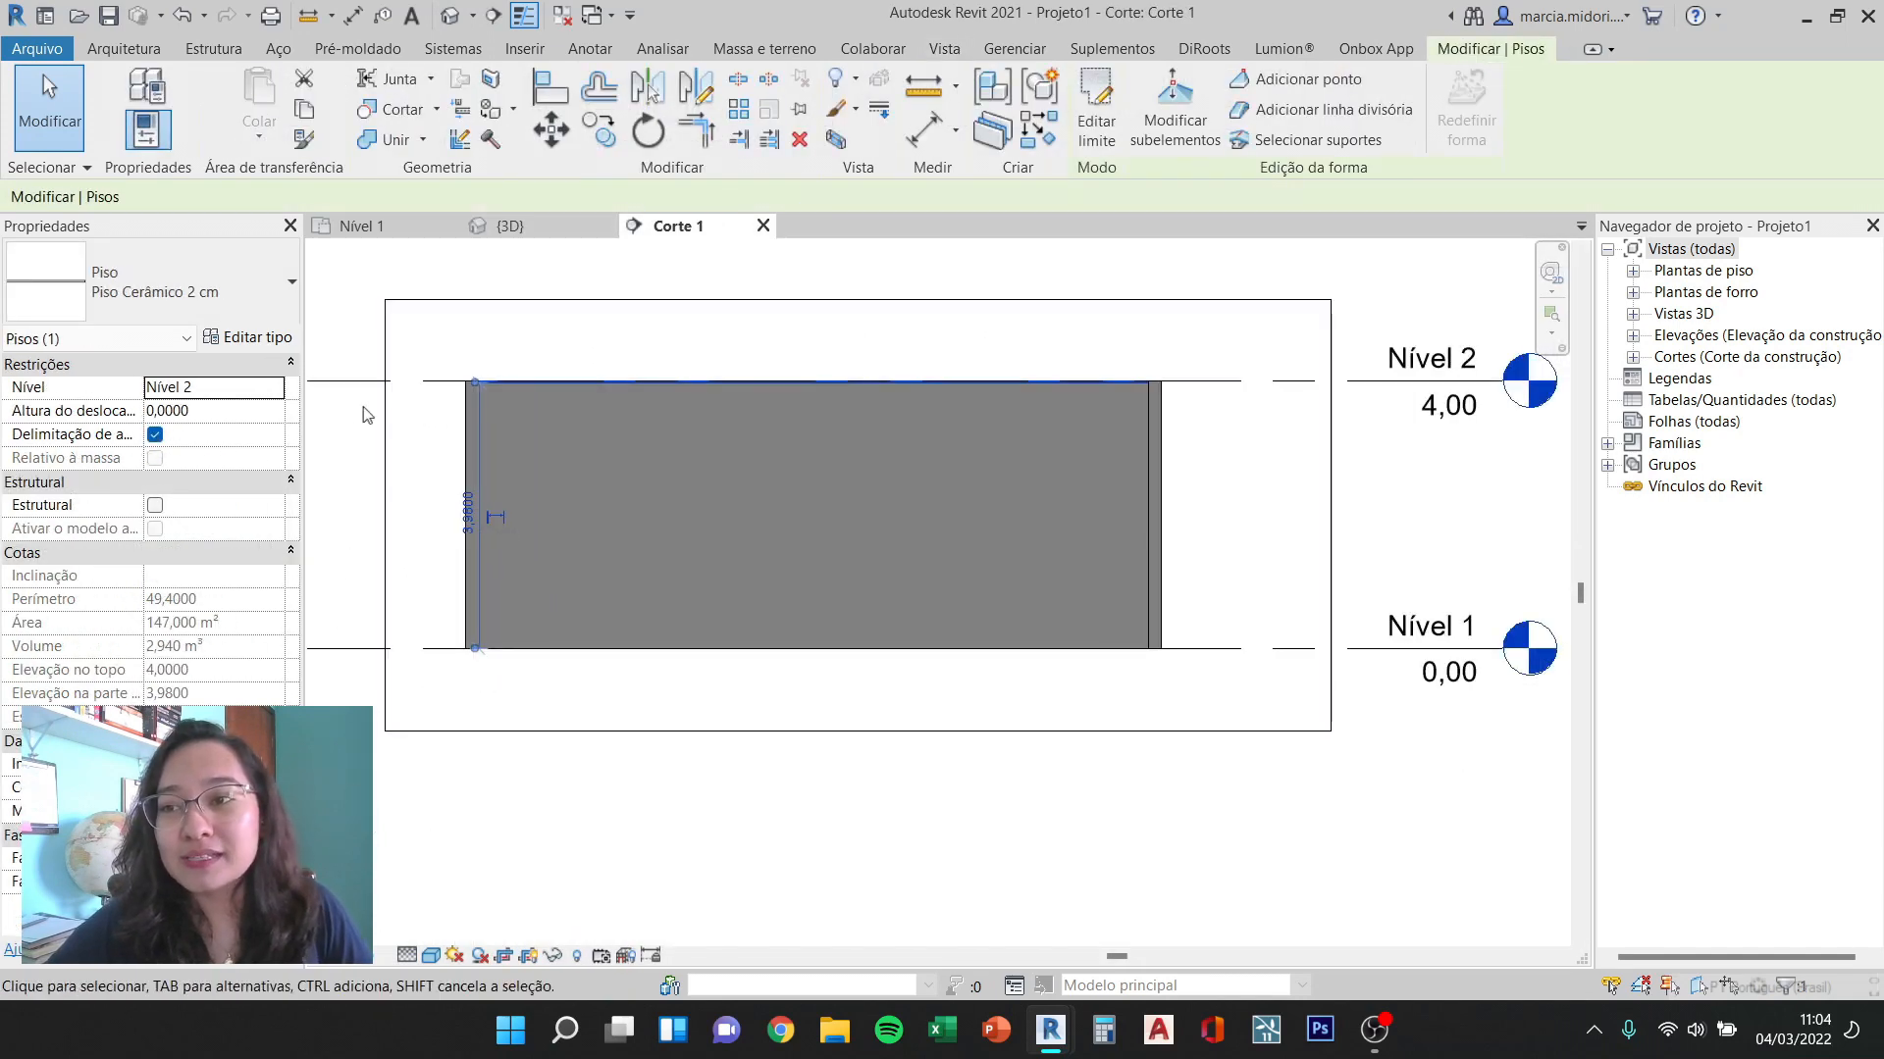
pyautogui.click(251, 412)
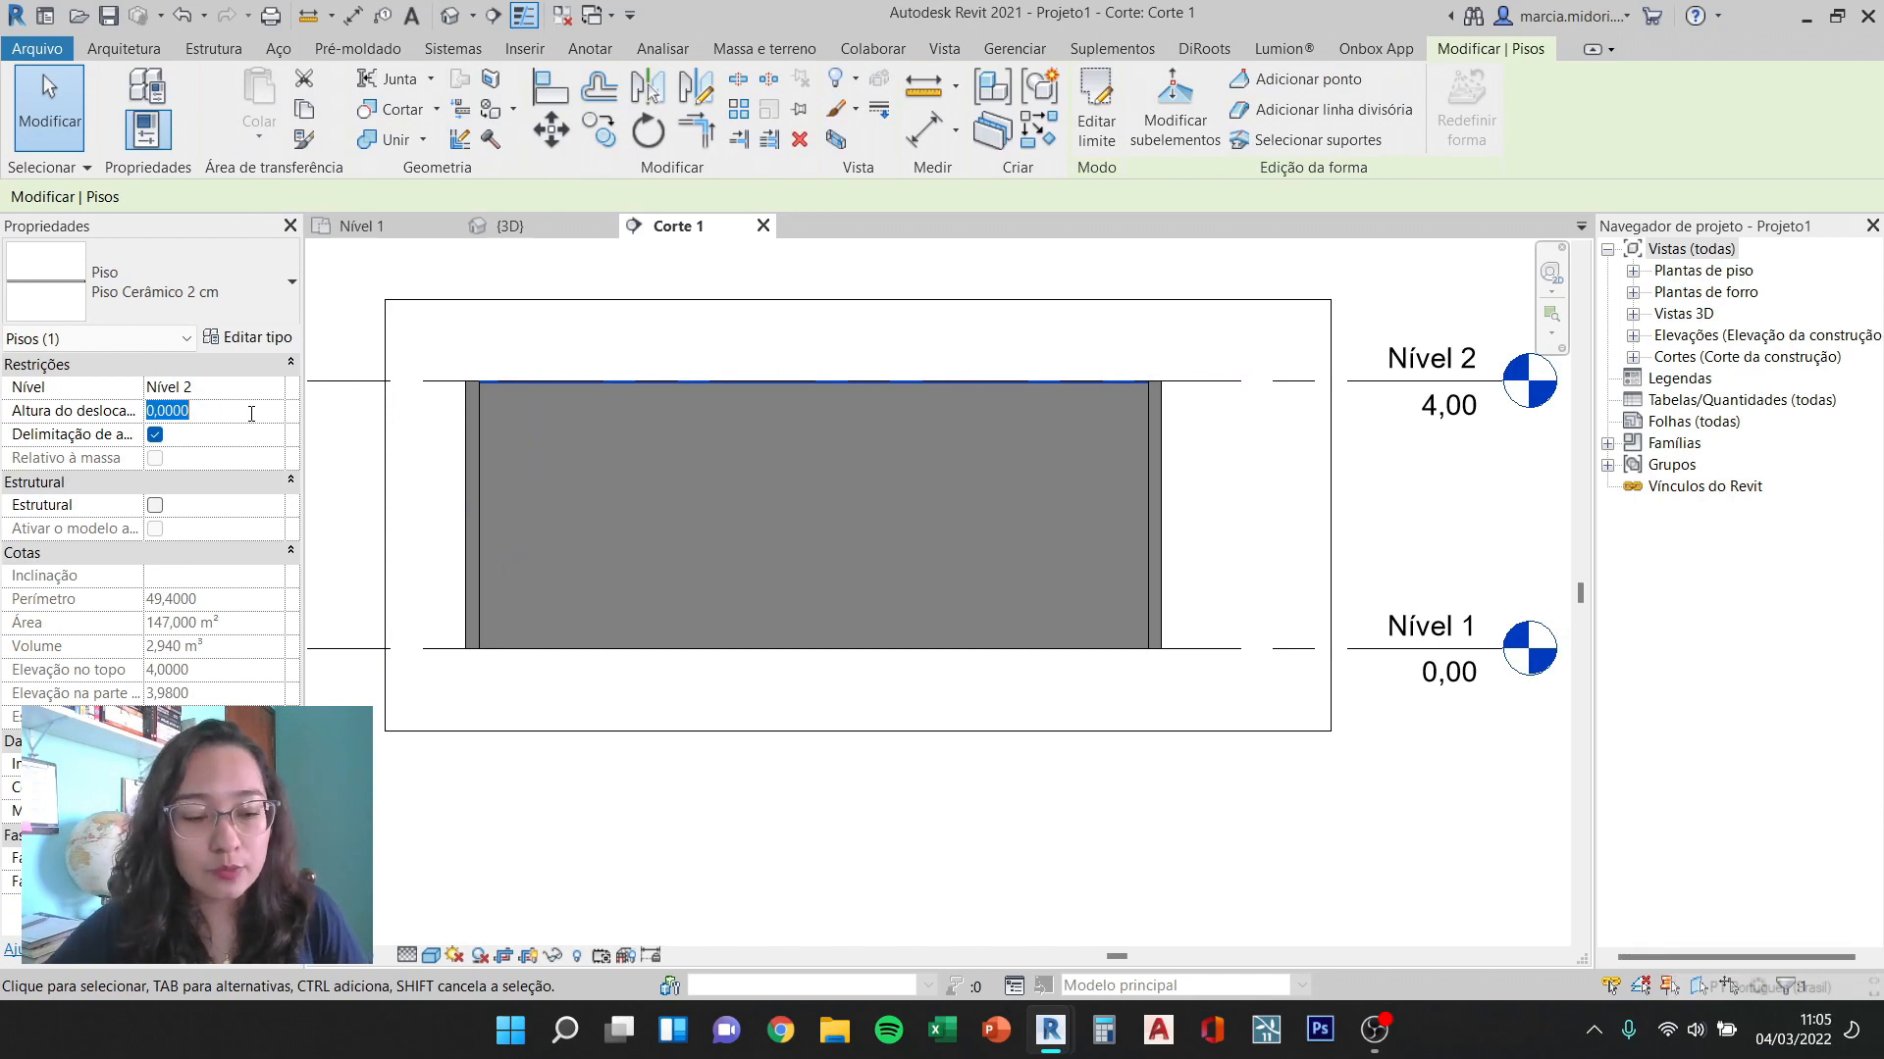
pyautogui.press('Return')
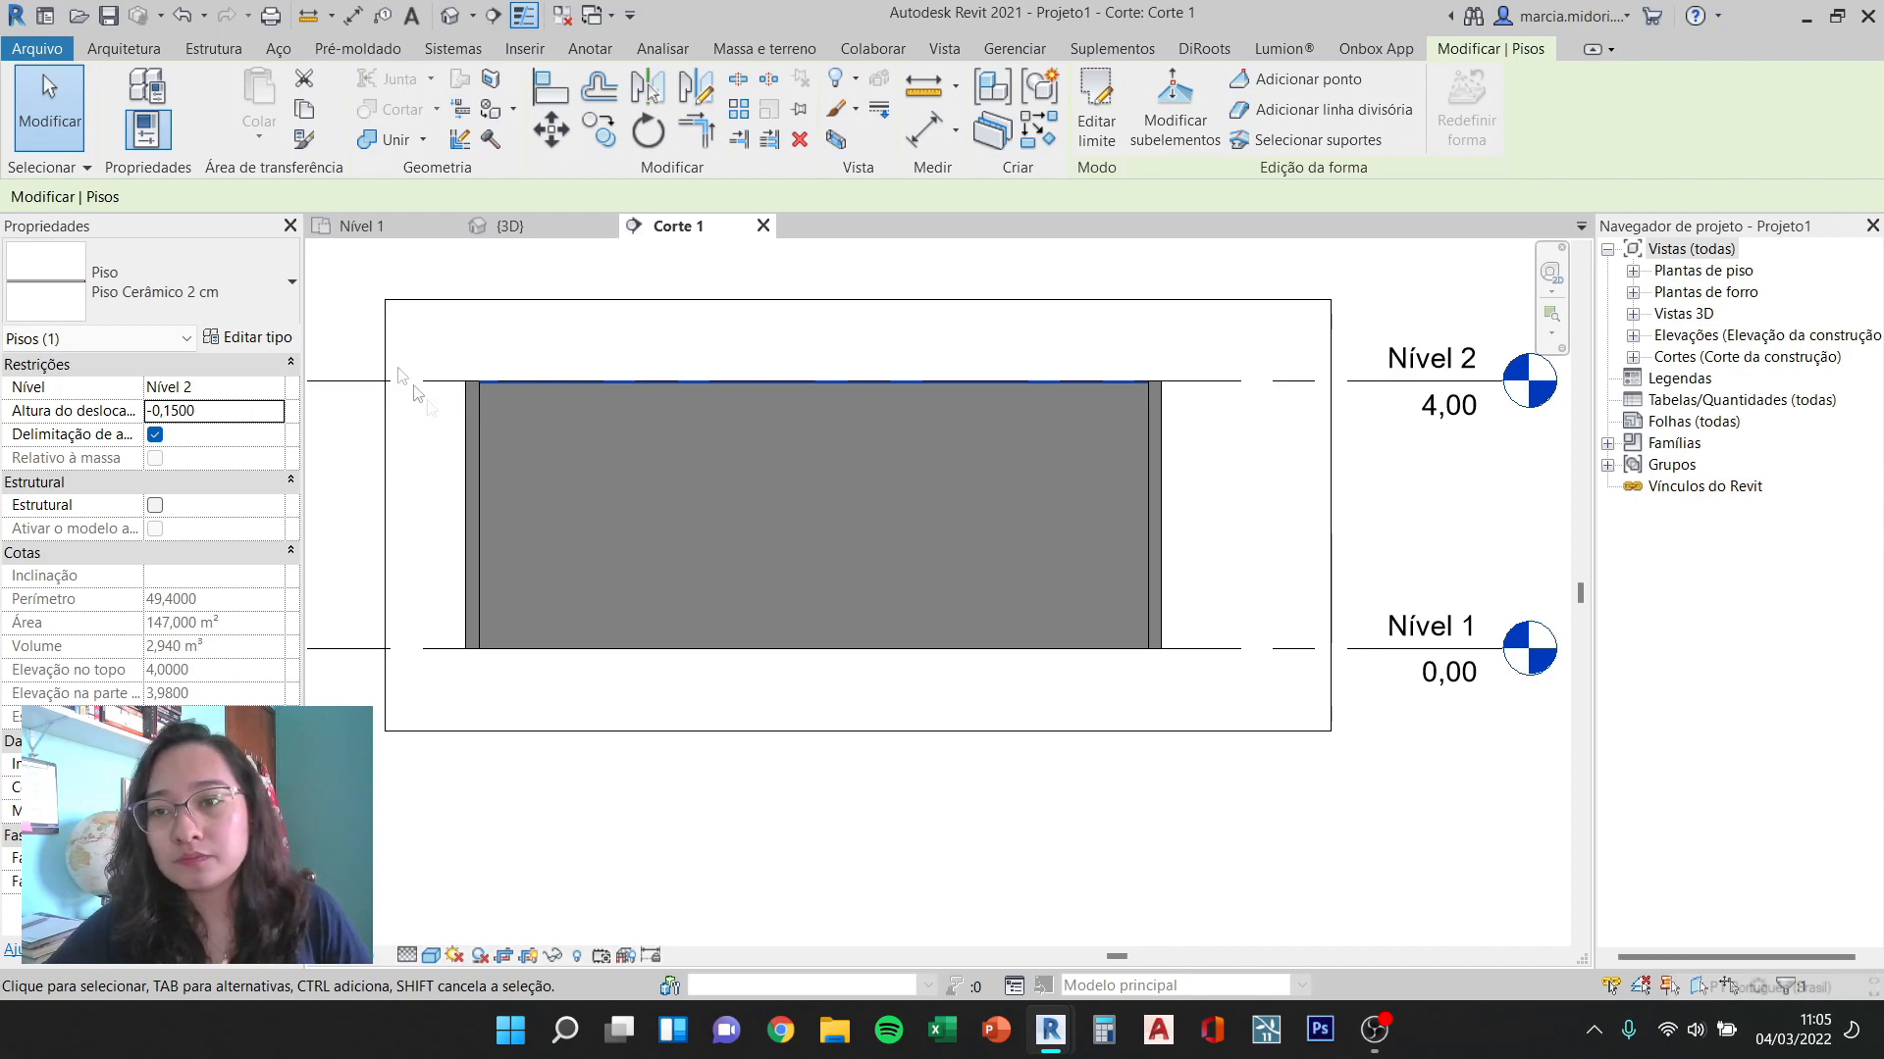
pyautogui.scroll(2, 489, 468)
pyautogui.scroll(1, 538, 337)
pyautogui.press('Escape')
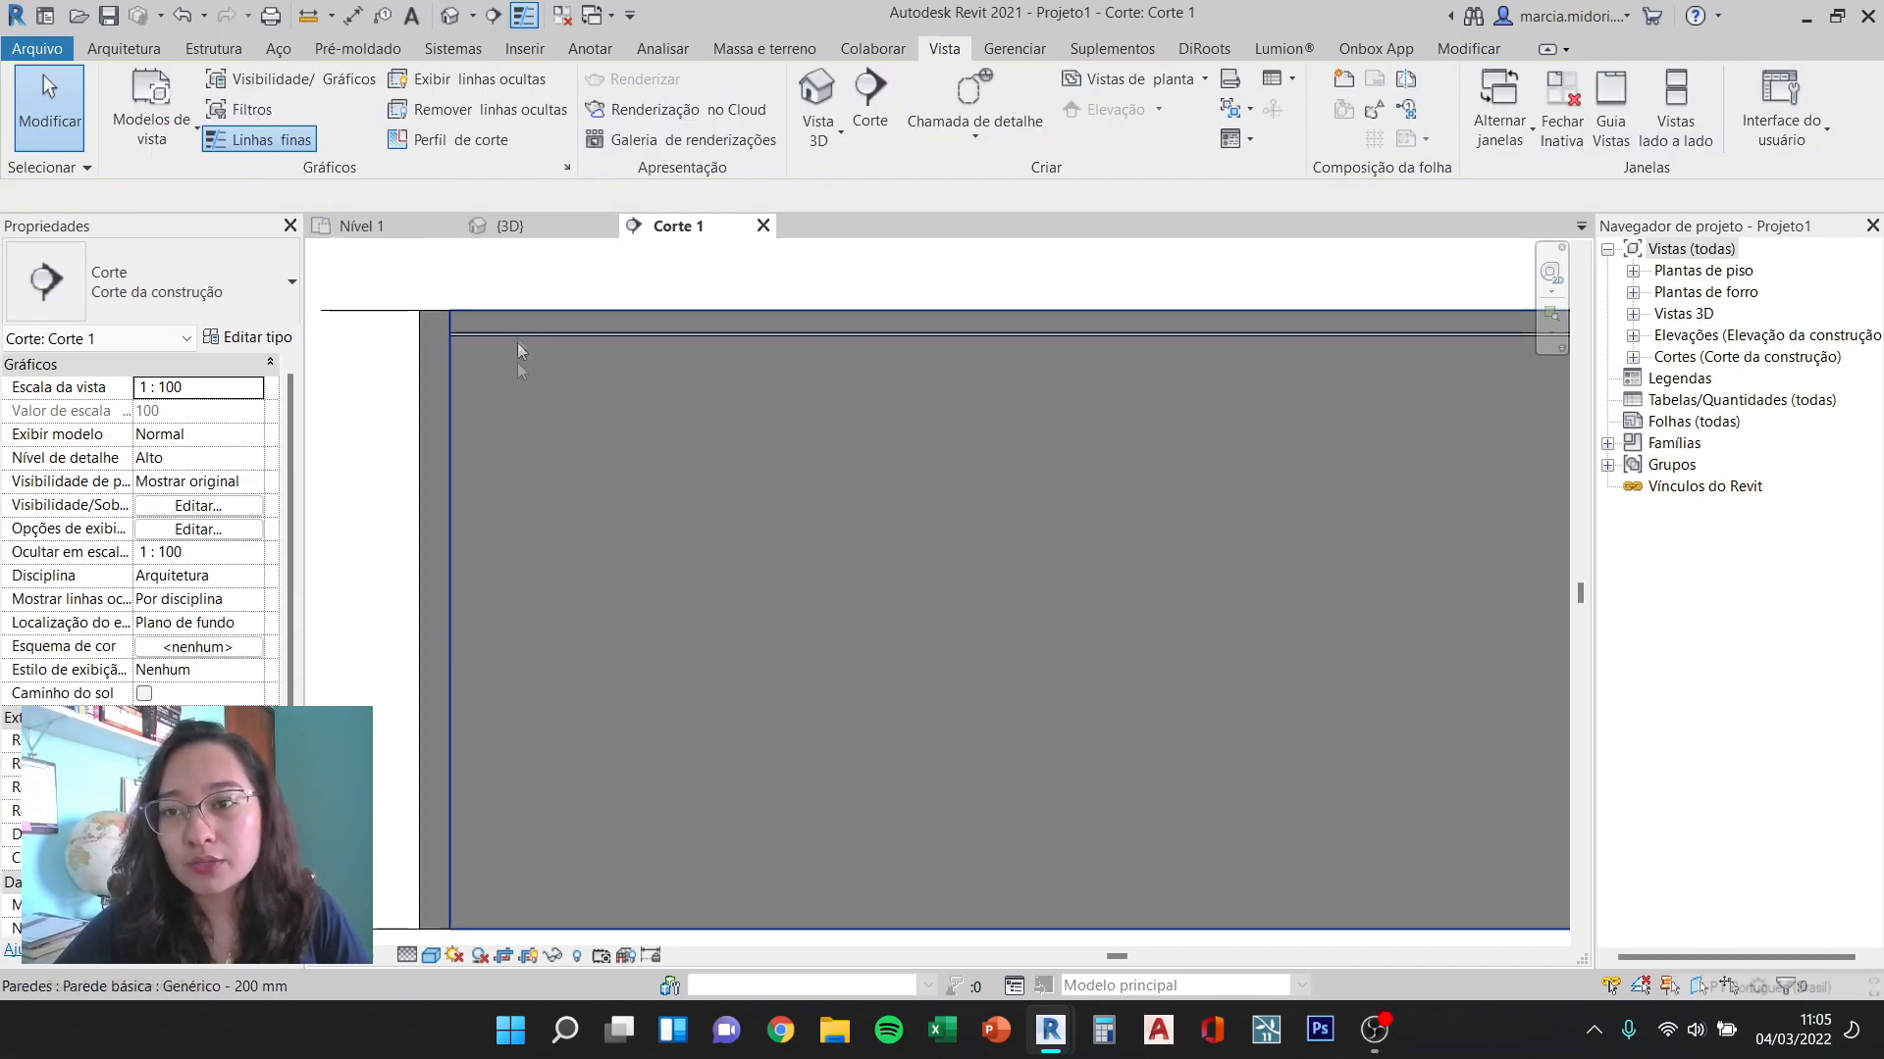
pyautogui.moveTo(404, 326); pyautogui.dragTo(564, 515, button='middle')
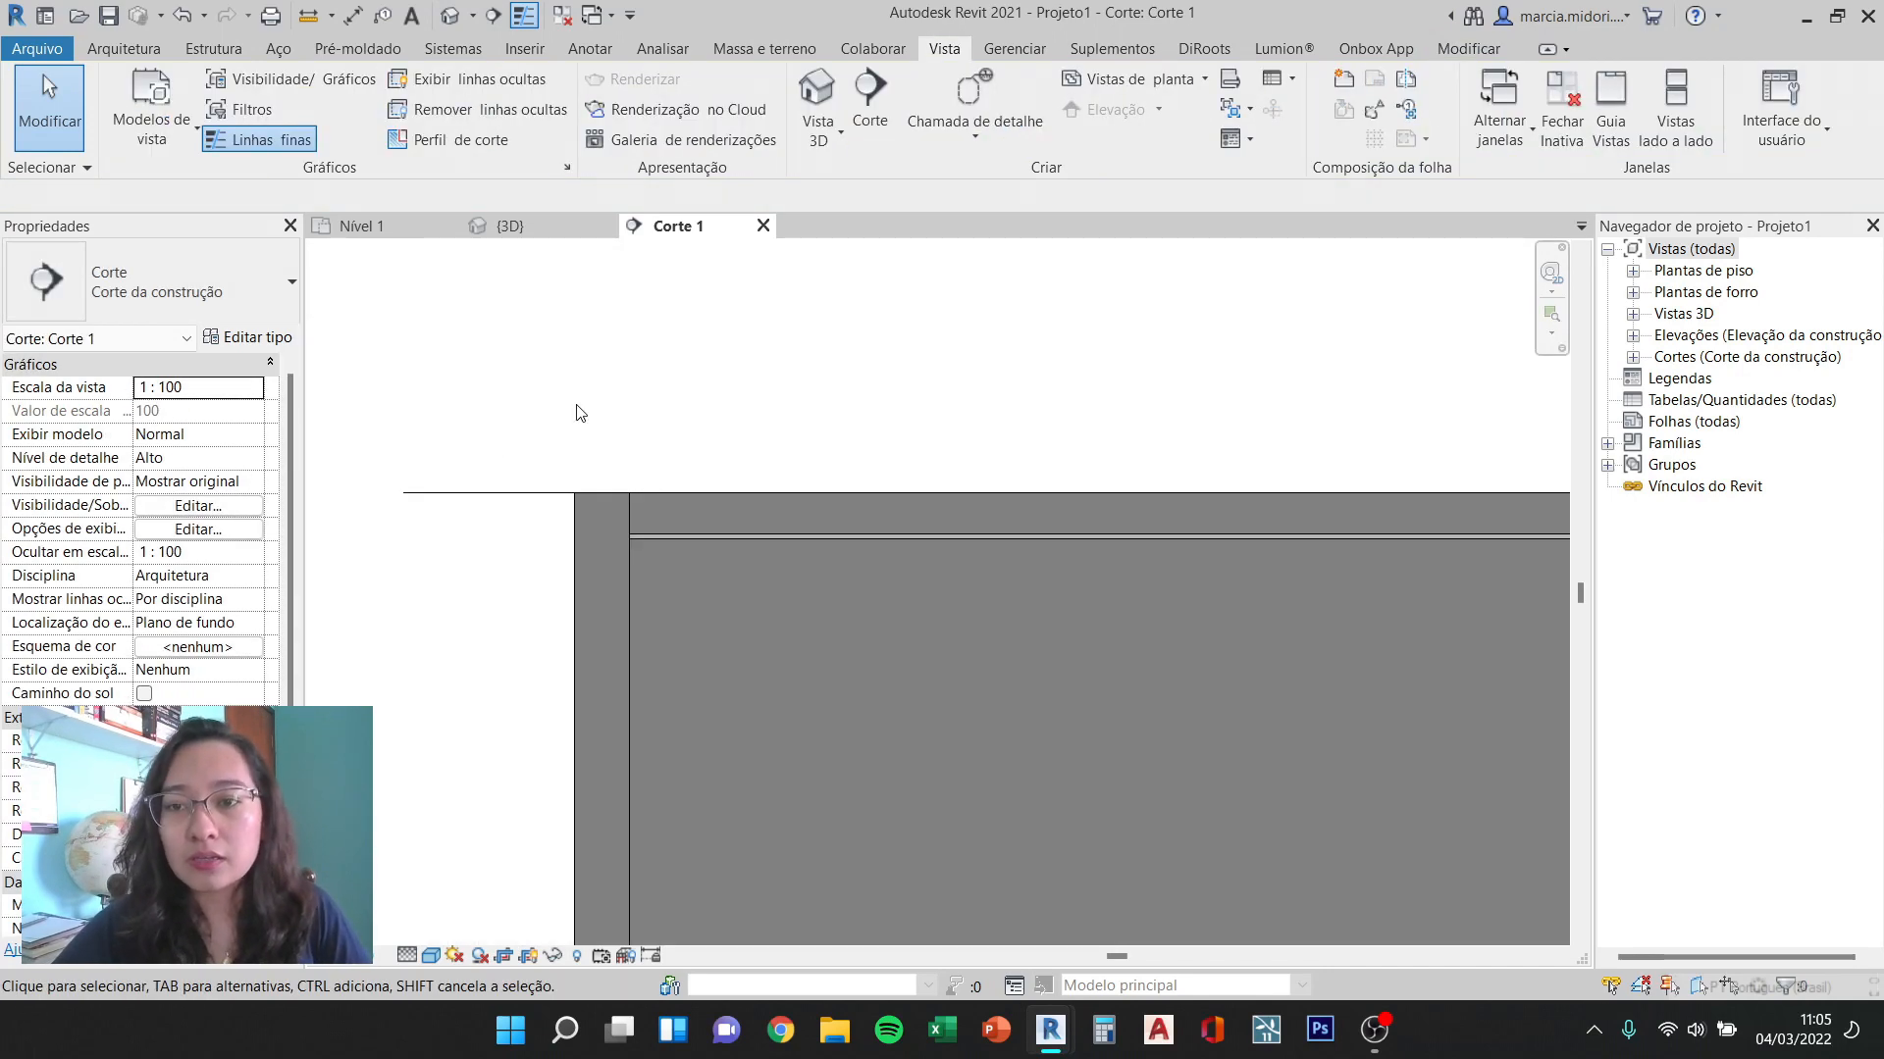
# Step: Measure the distance between the Nível 2 line and the lowered floor with an aligned dimension, without keeping it
pyautogui.press('d')
pyautogui.press('i')
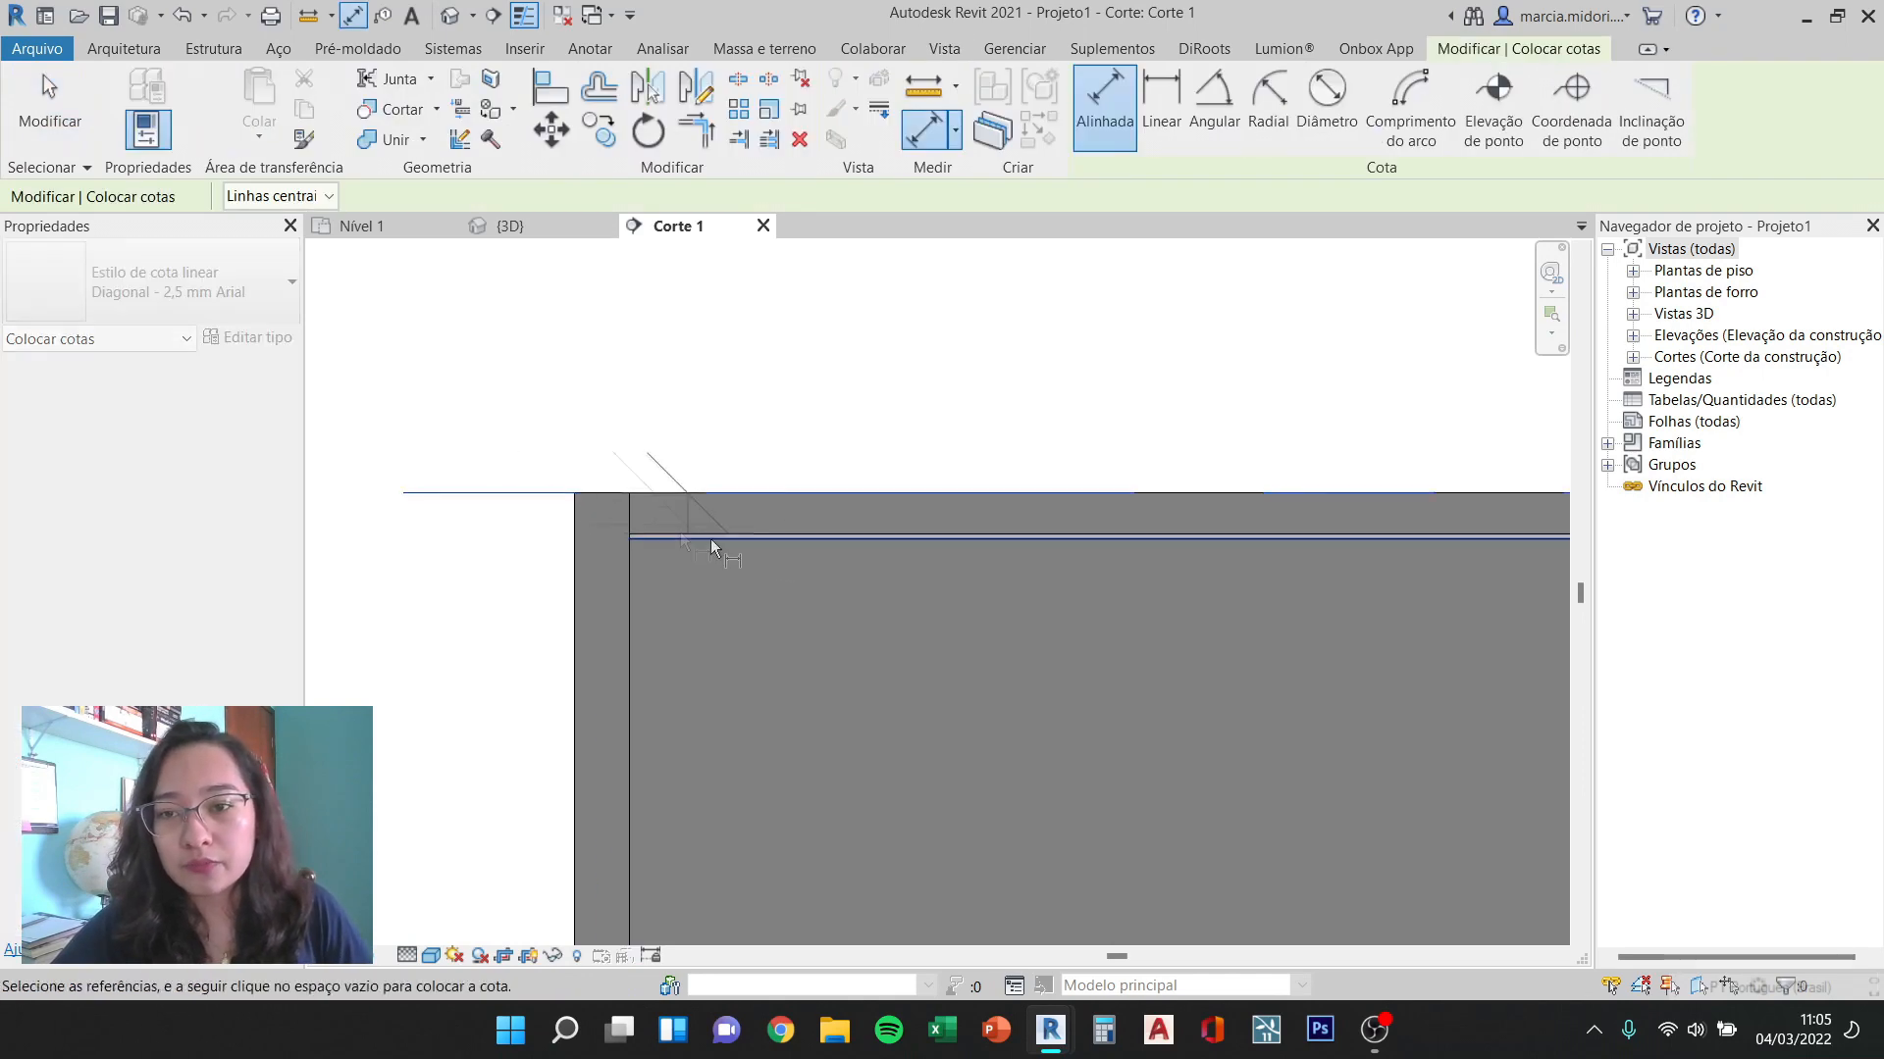
pyautogui.click(760, 532)
pyautogui.scroll(-1, 512, 511)
pyautogui.press('Escape')
pyautogui.press('Escape')
pyautogui.scroll(-3, 607, 530)
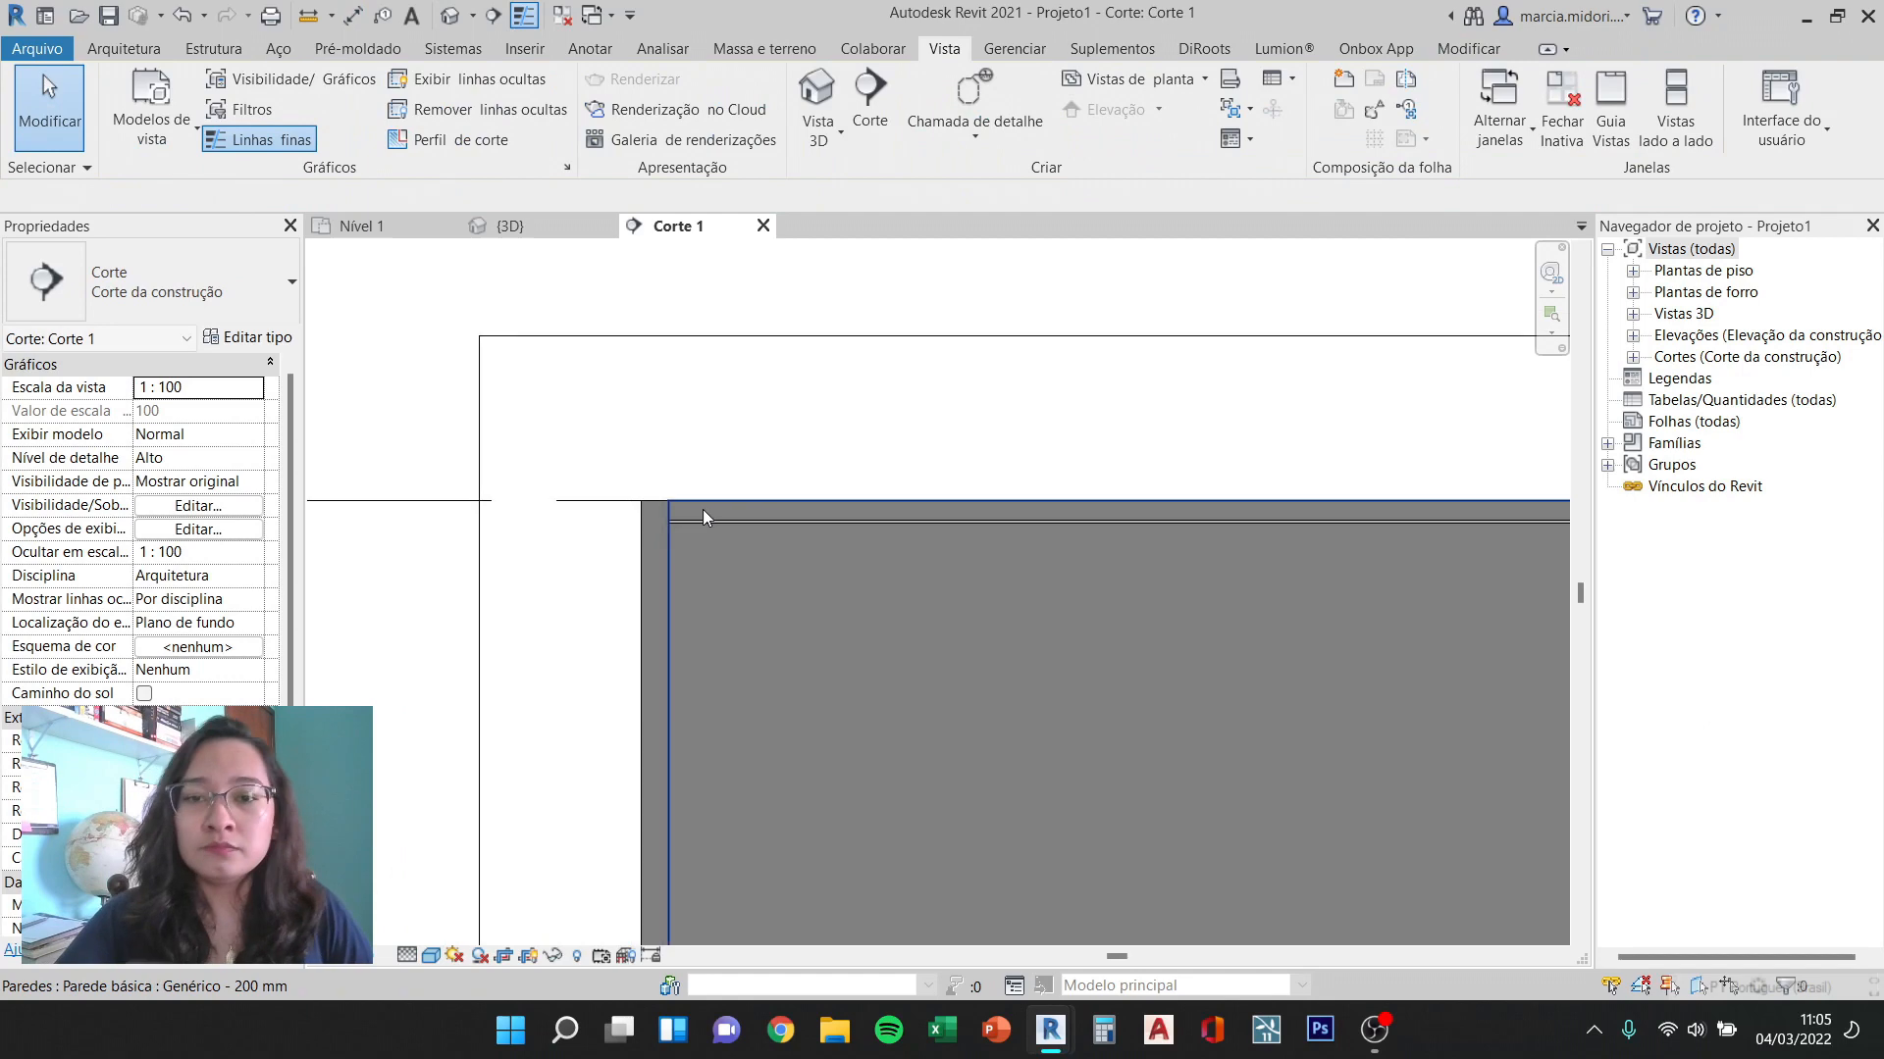
# Step: Reset the height offset of the ceramic floor from its level to 0
pyautogui.scroll(-3, 703, 533)
pyautogui.click(848, 528)
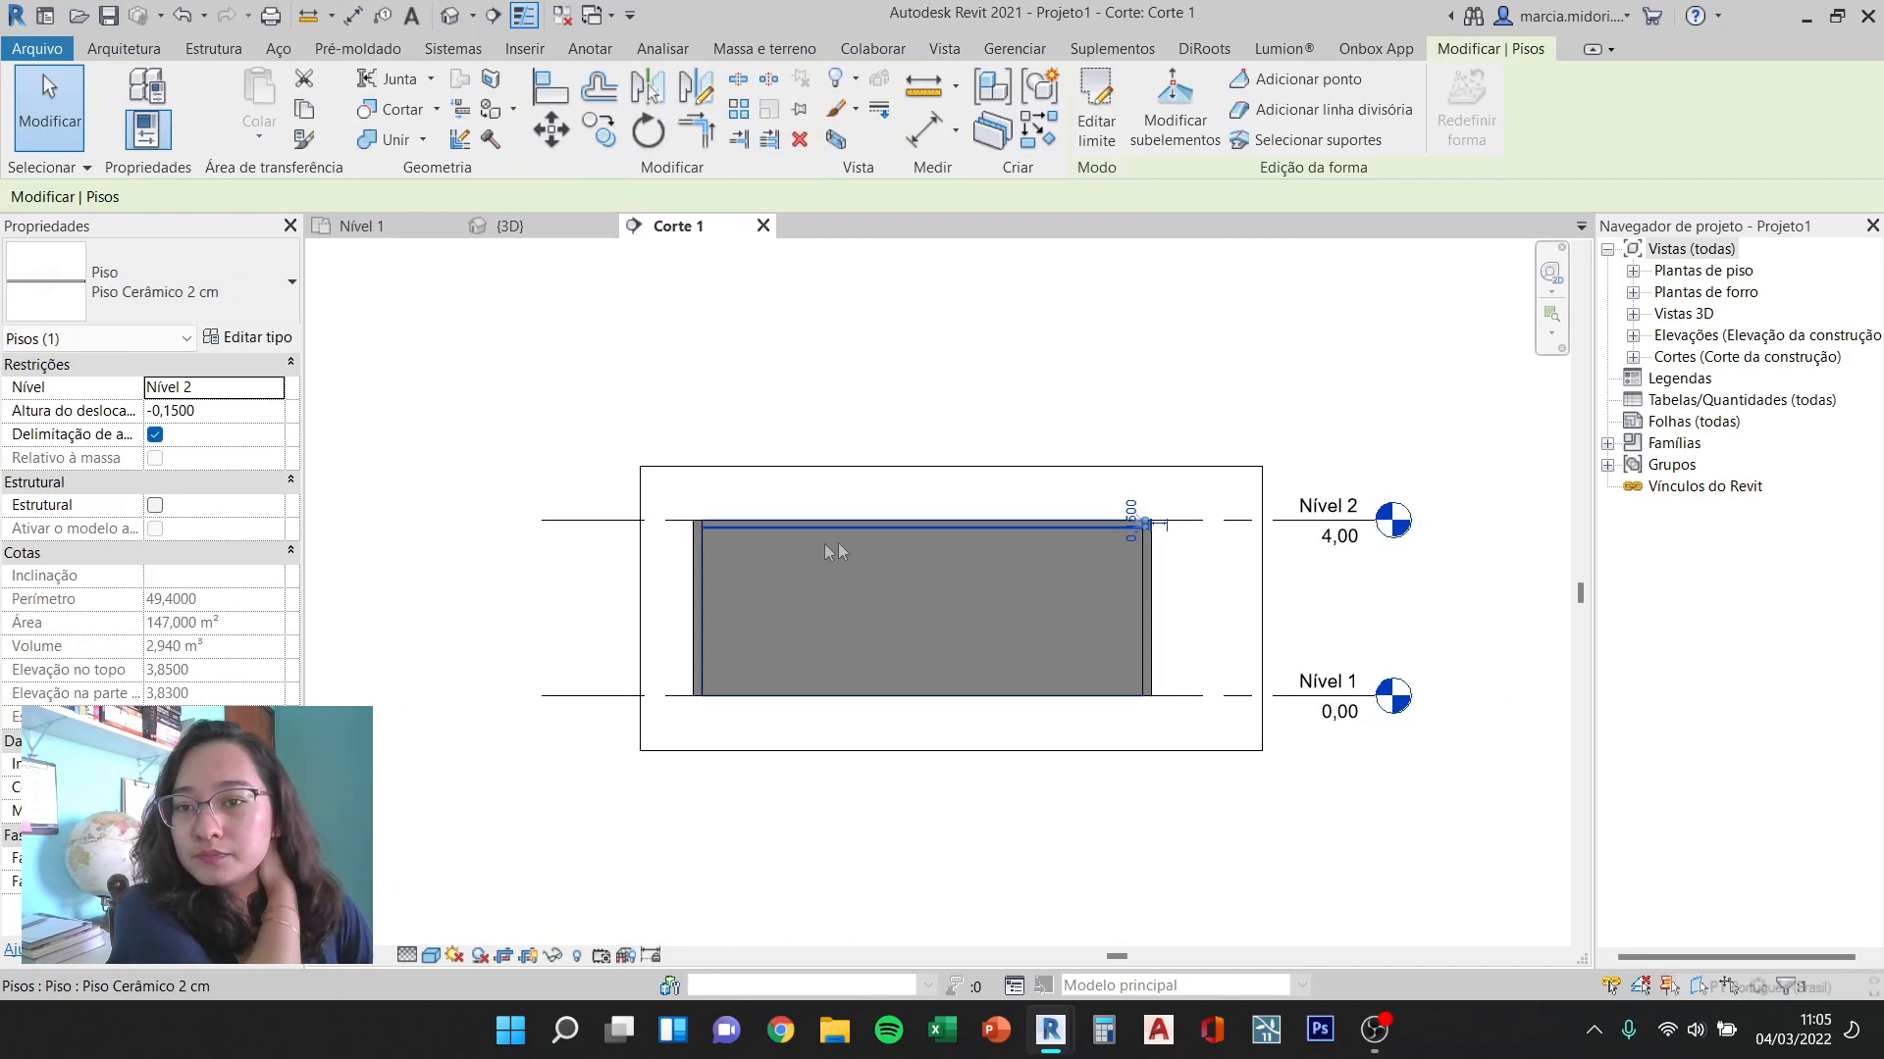
pyautogui.click(275, 411)
pyautogui.write('0')
pyautogui.press('Return')
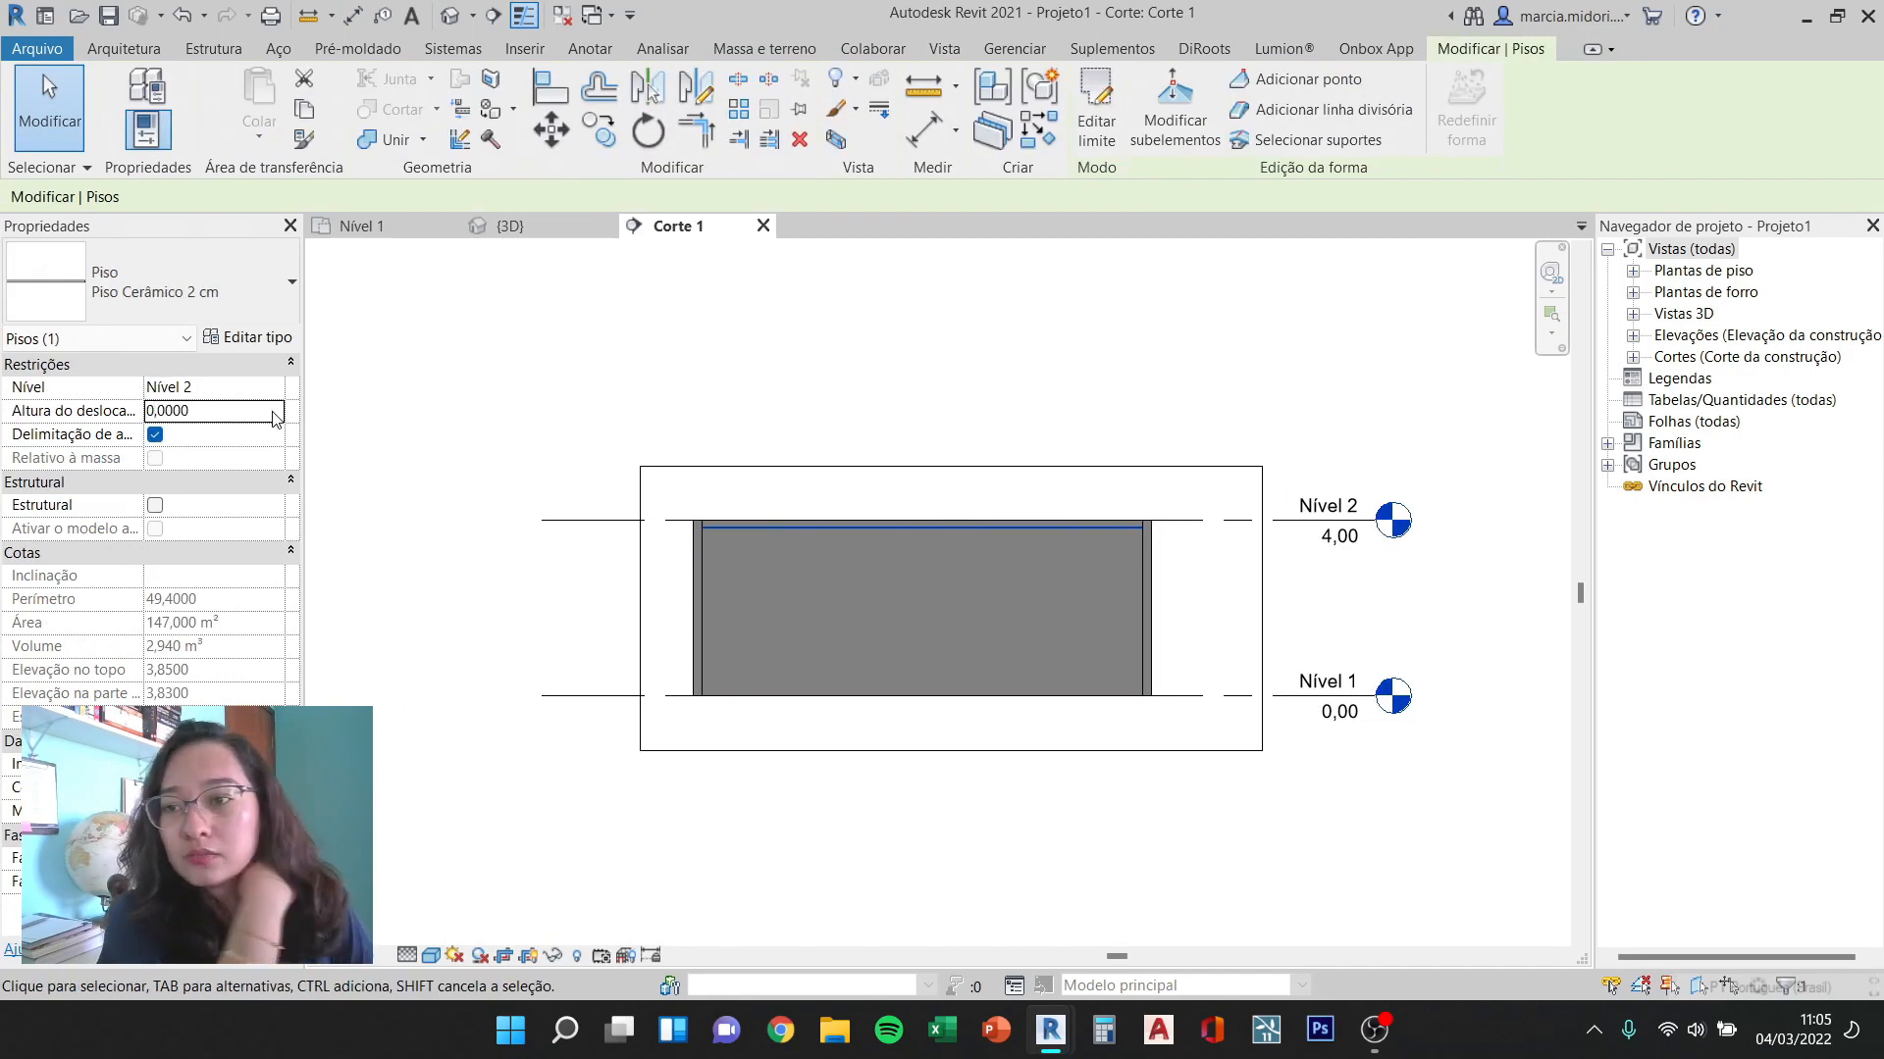
pyautogui.click(548, 377)
pyautogui.scroll(-2, 547, 371)
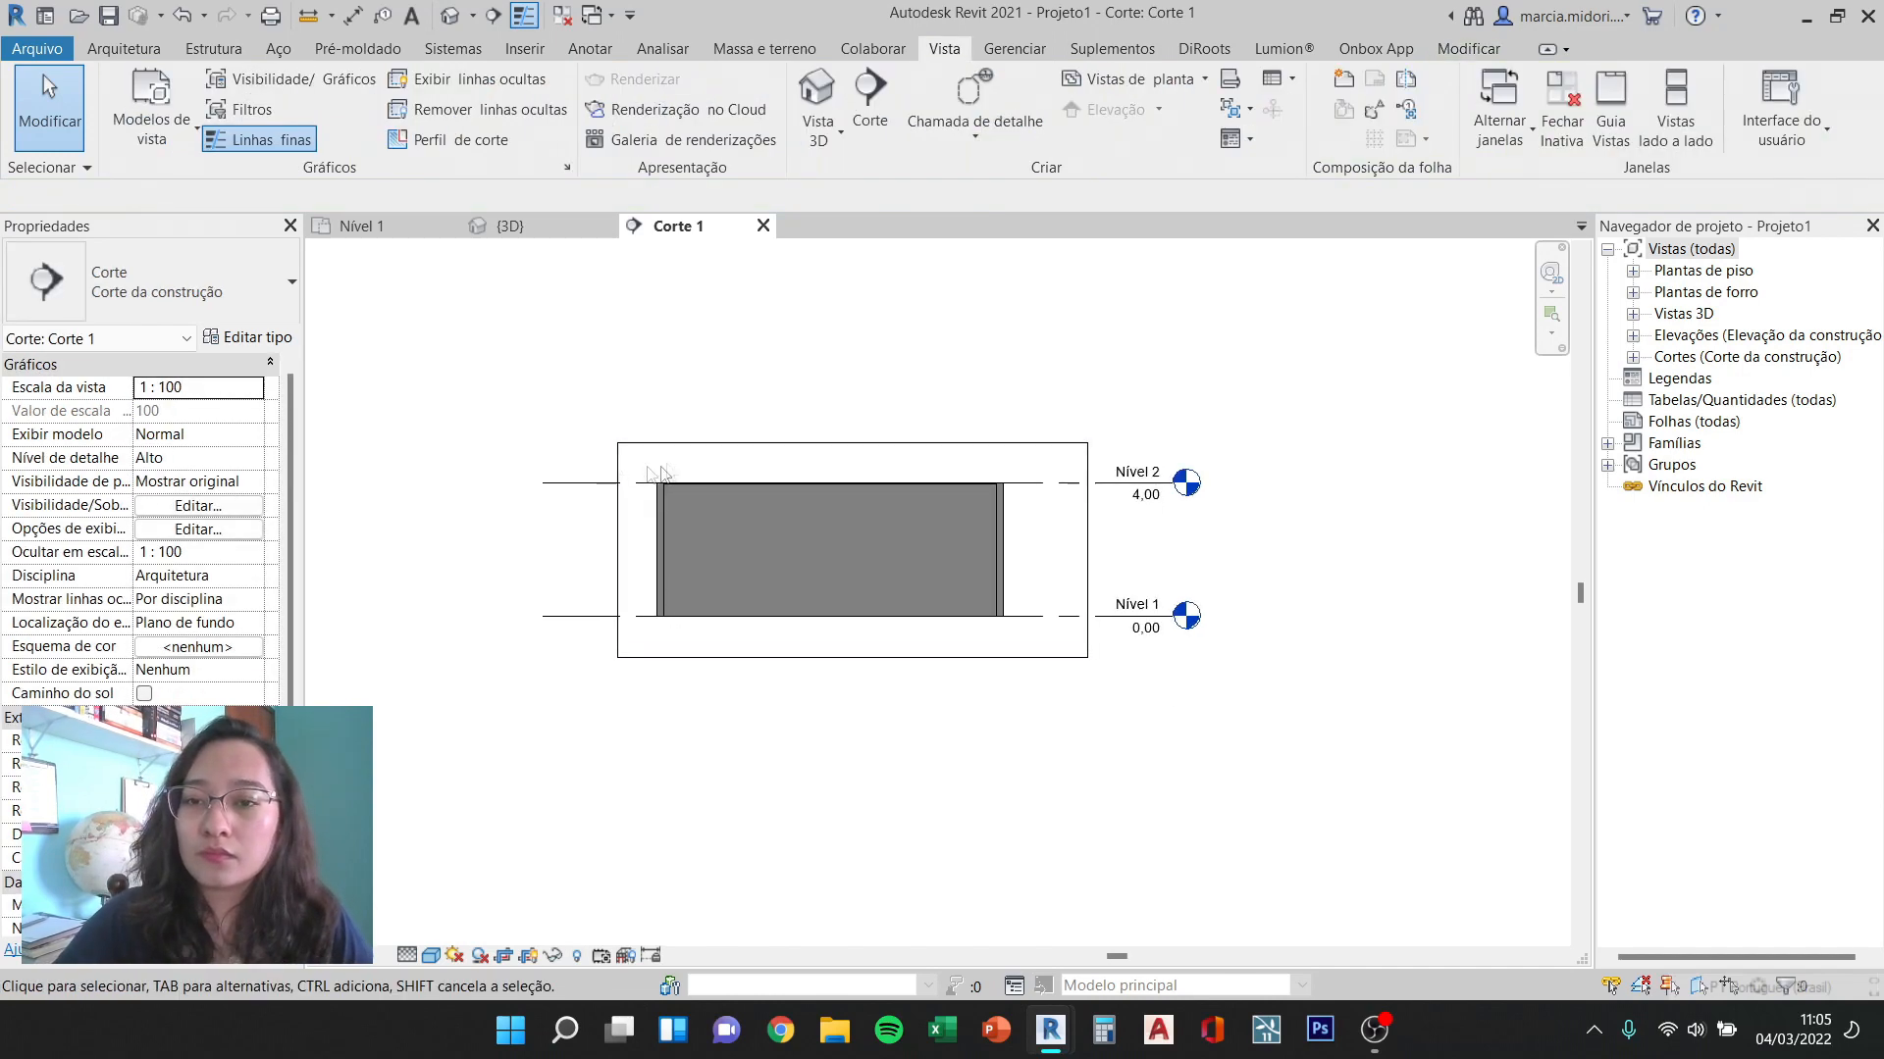
# Step: Assign the ceramic floor in the section back to Nível 1
pyautogui.click(732, 485)
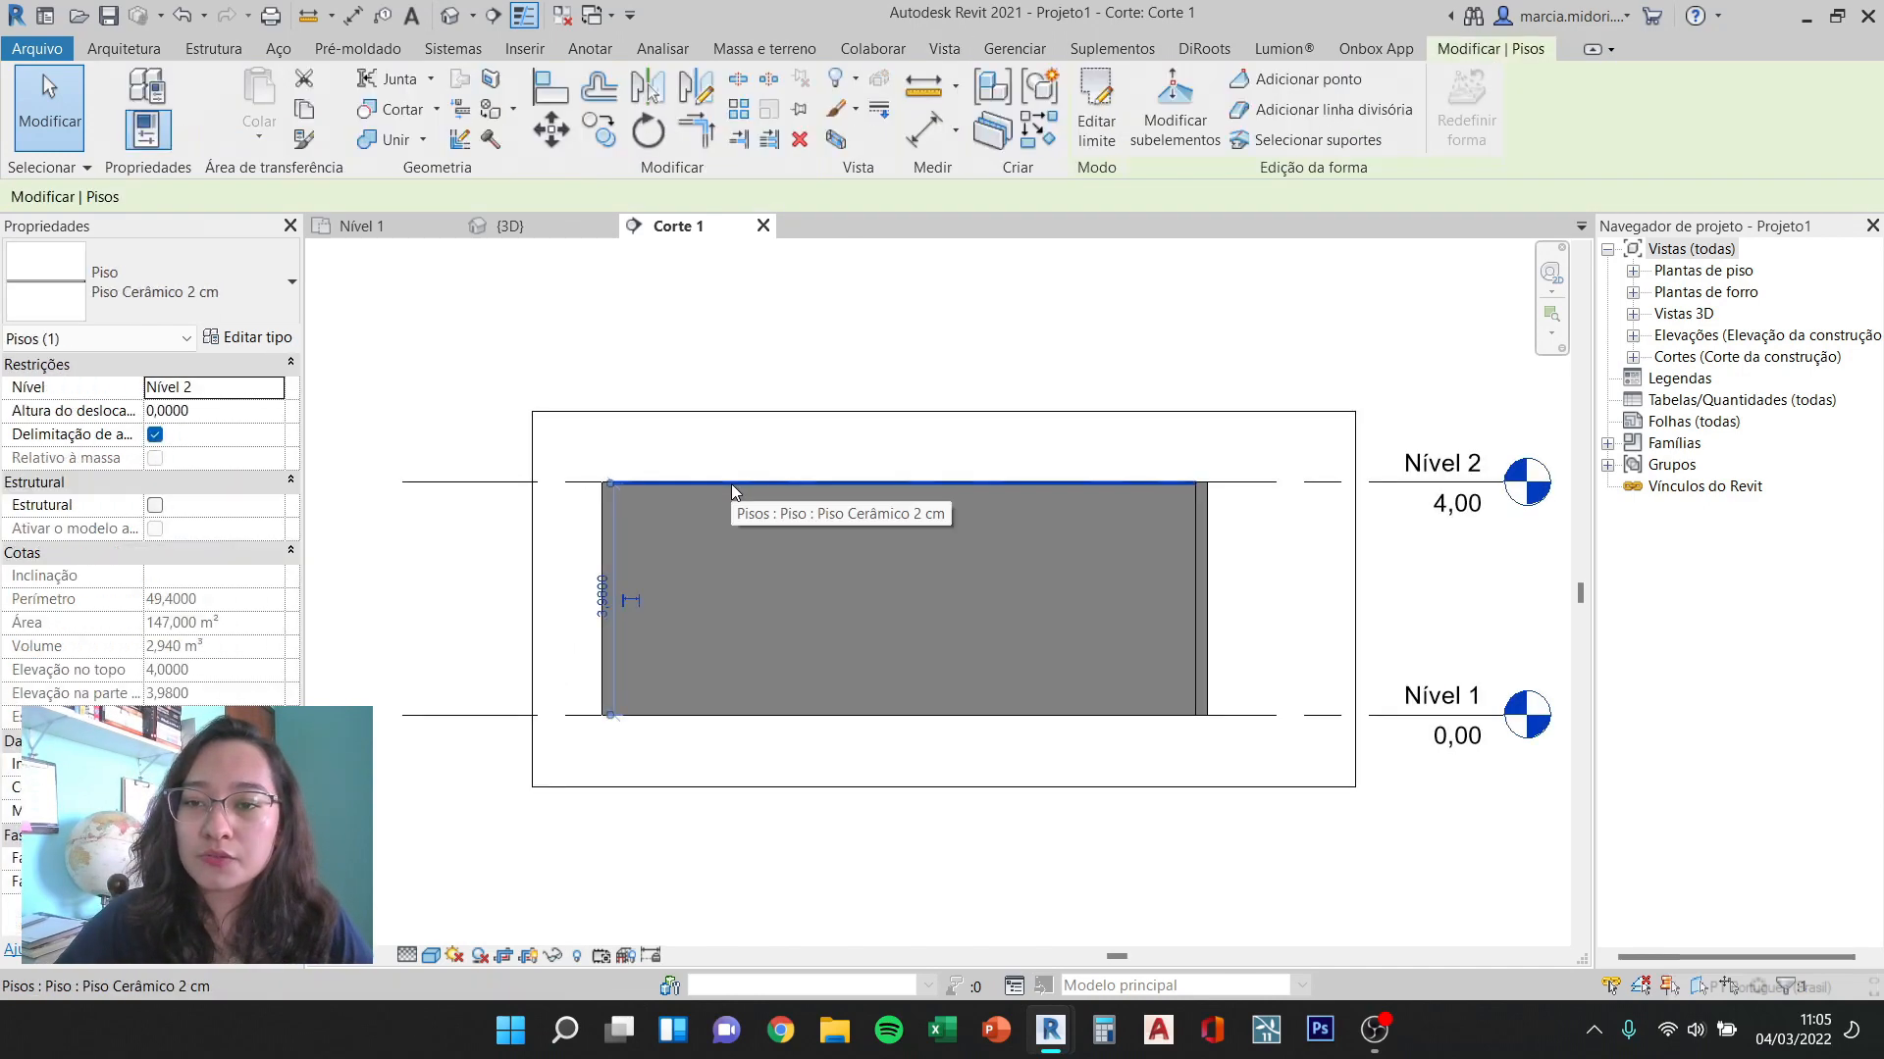
pyautogui.scroll(3, 765, 476)
pyautogui.scroll(-3, 765, 477)
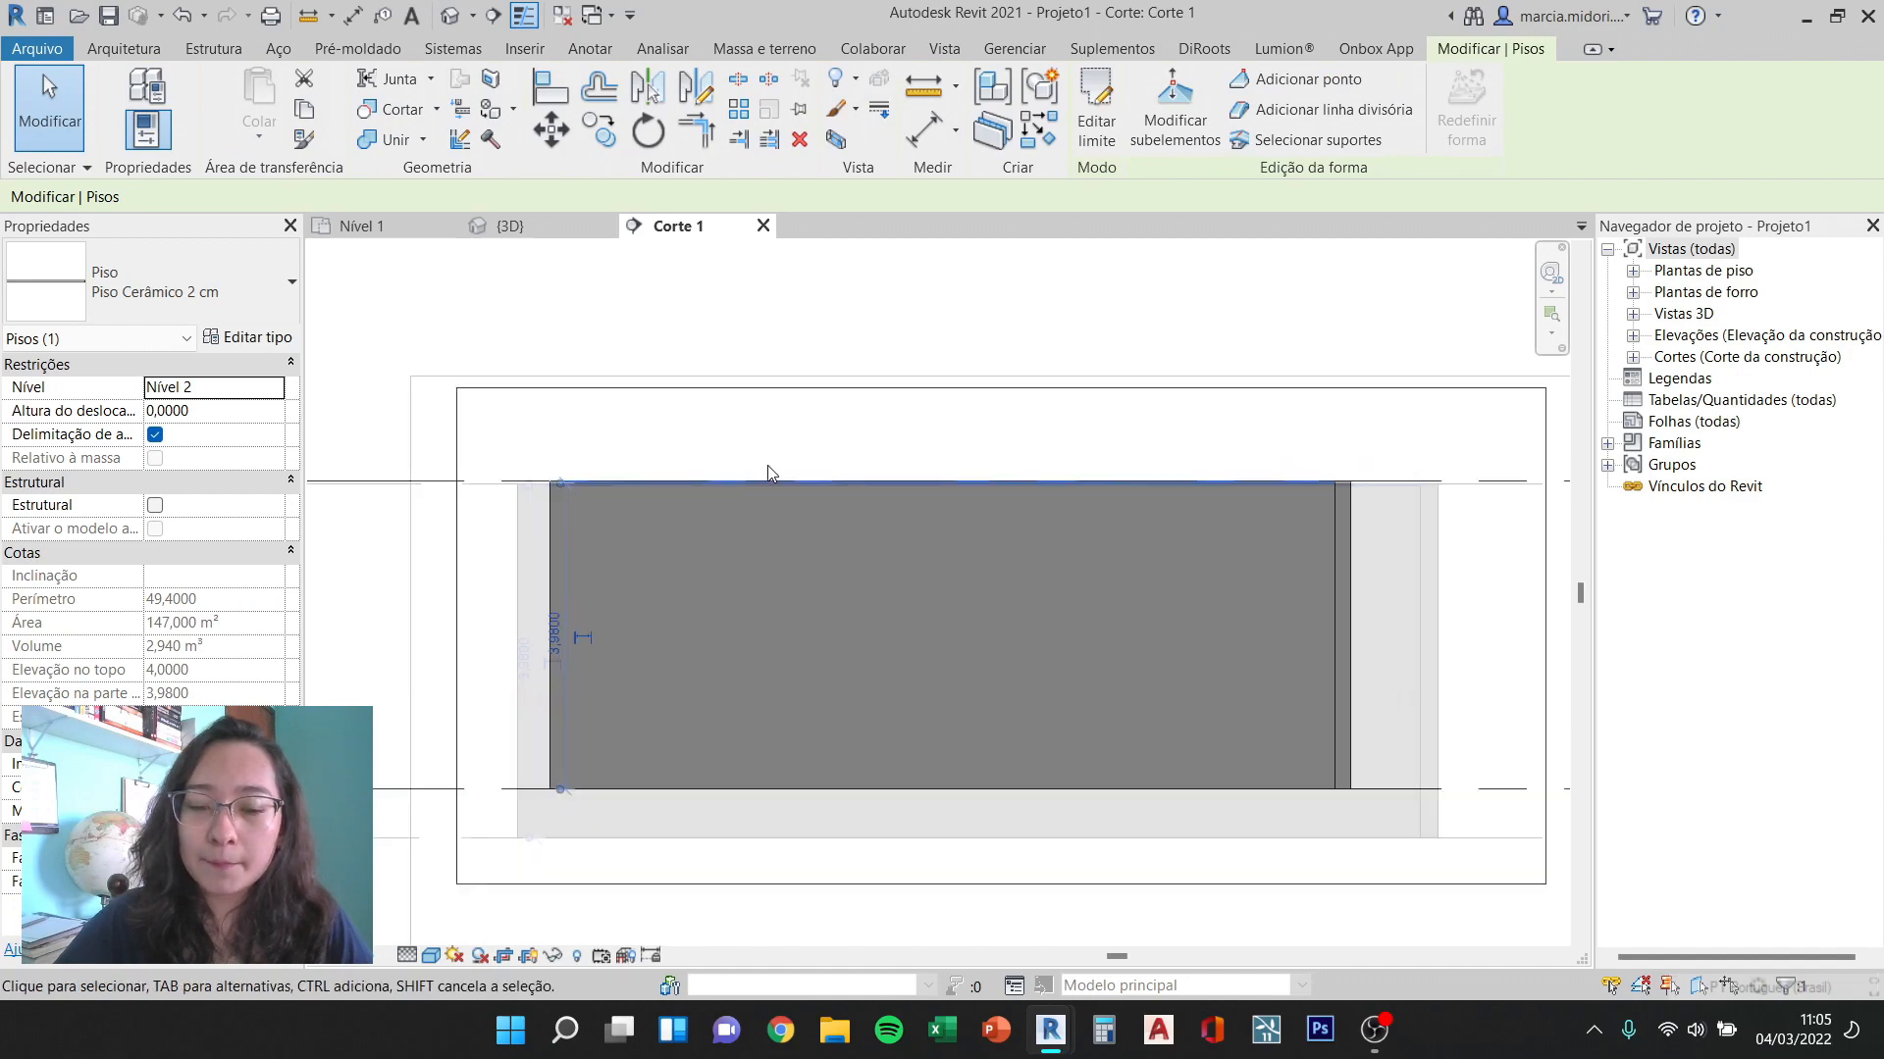
pyautogui.click(275, 385)
pyautogui.click(235, 409)
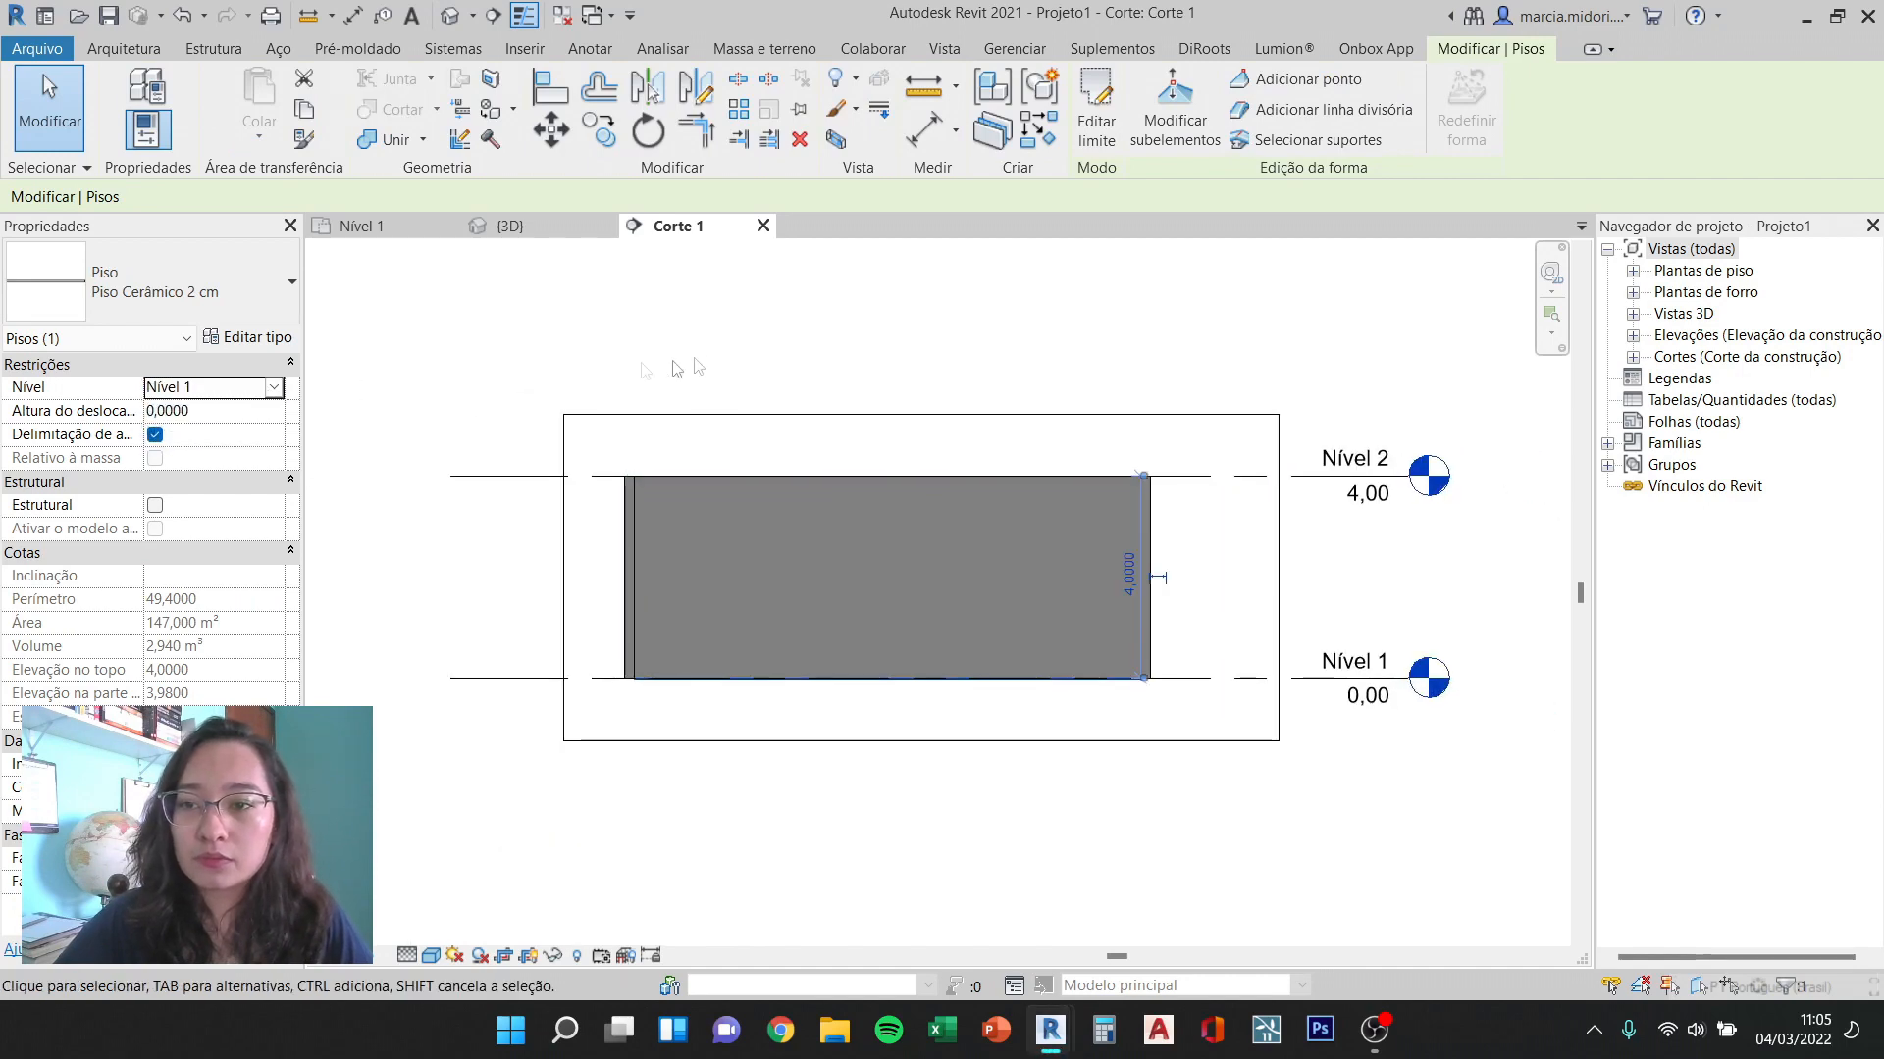
pyautogui.click(689, 367)
# Step: Duplicate the Piso Cerâmico 2 cm floor in place in the Nível 1 floor plan
pyautogui.click(432, 231)
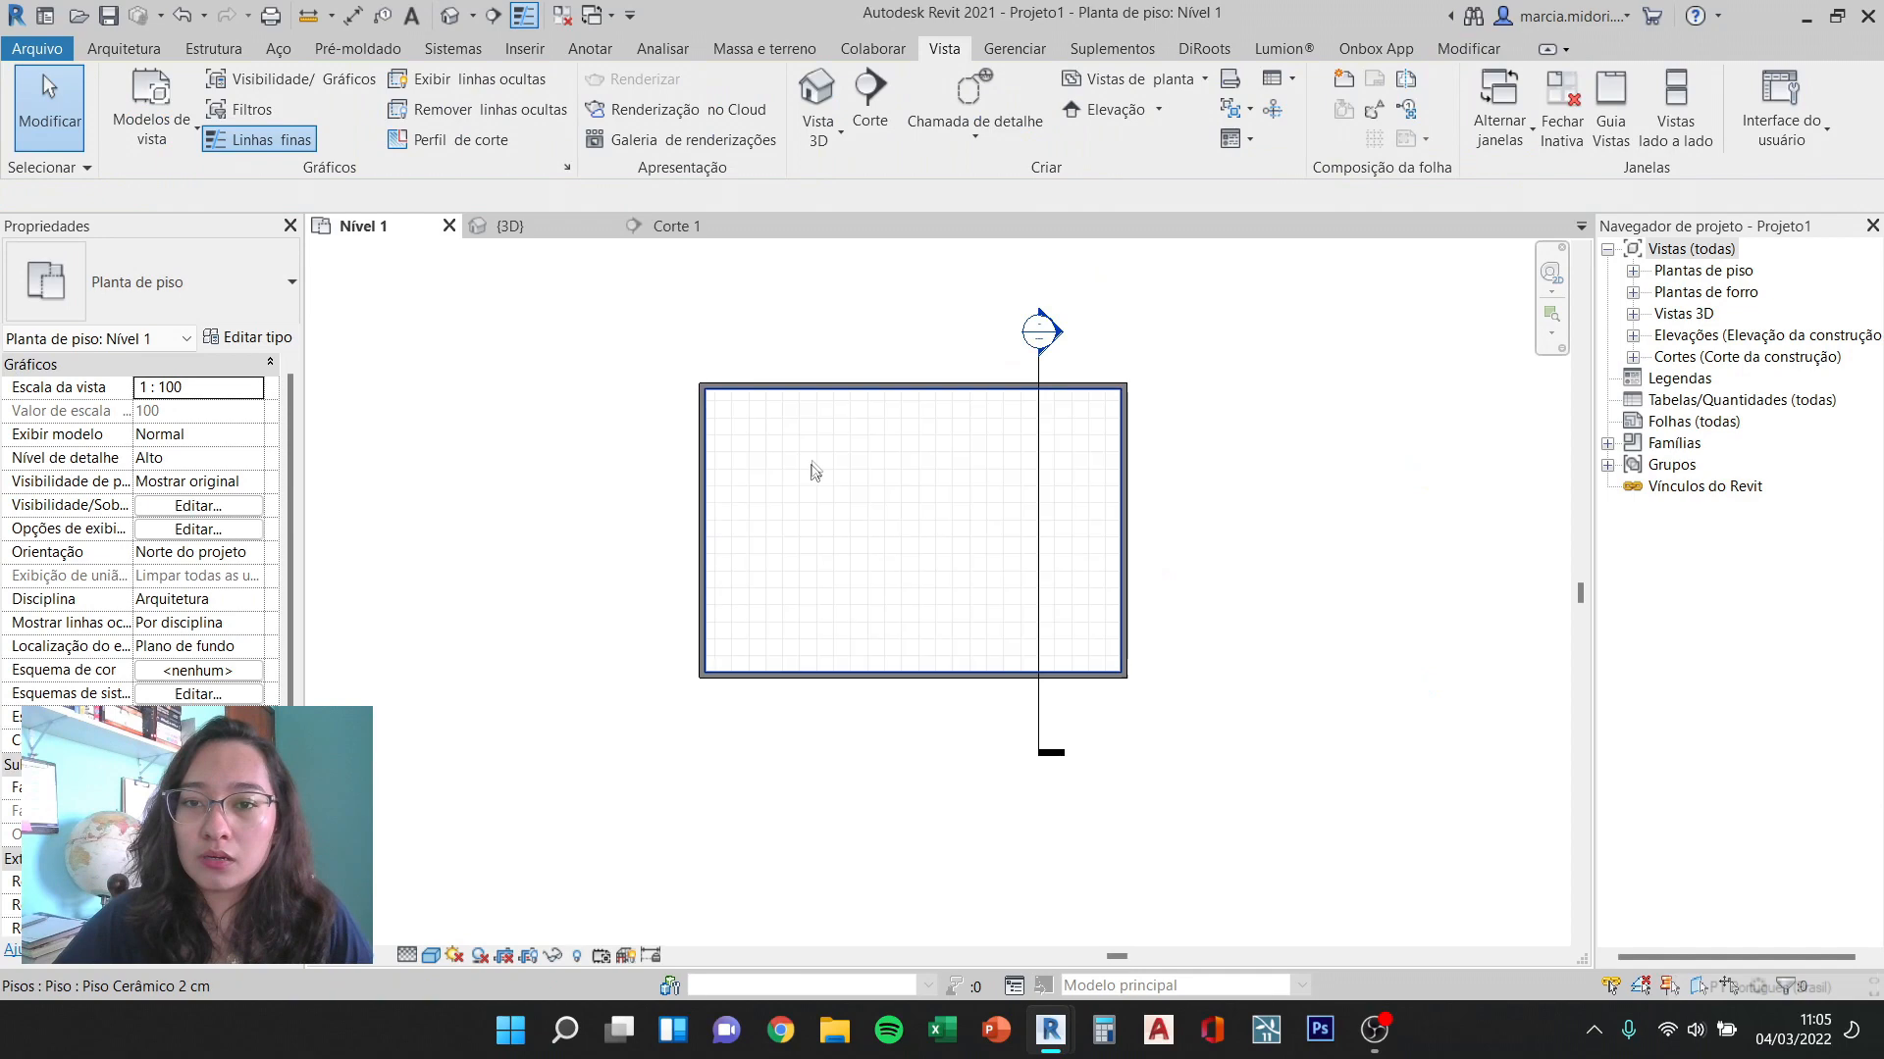
pyautogui.click(816, 447)
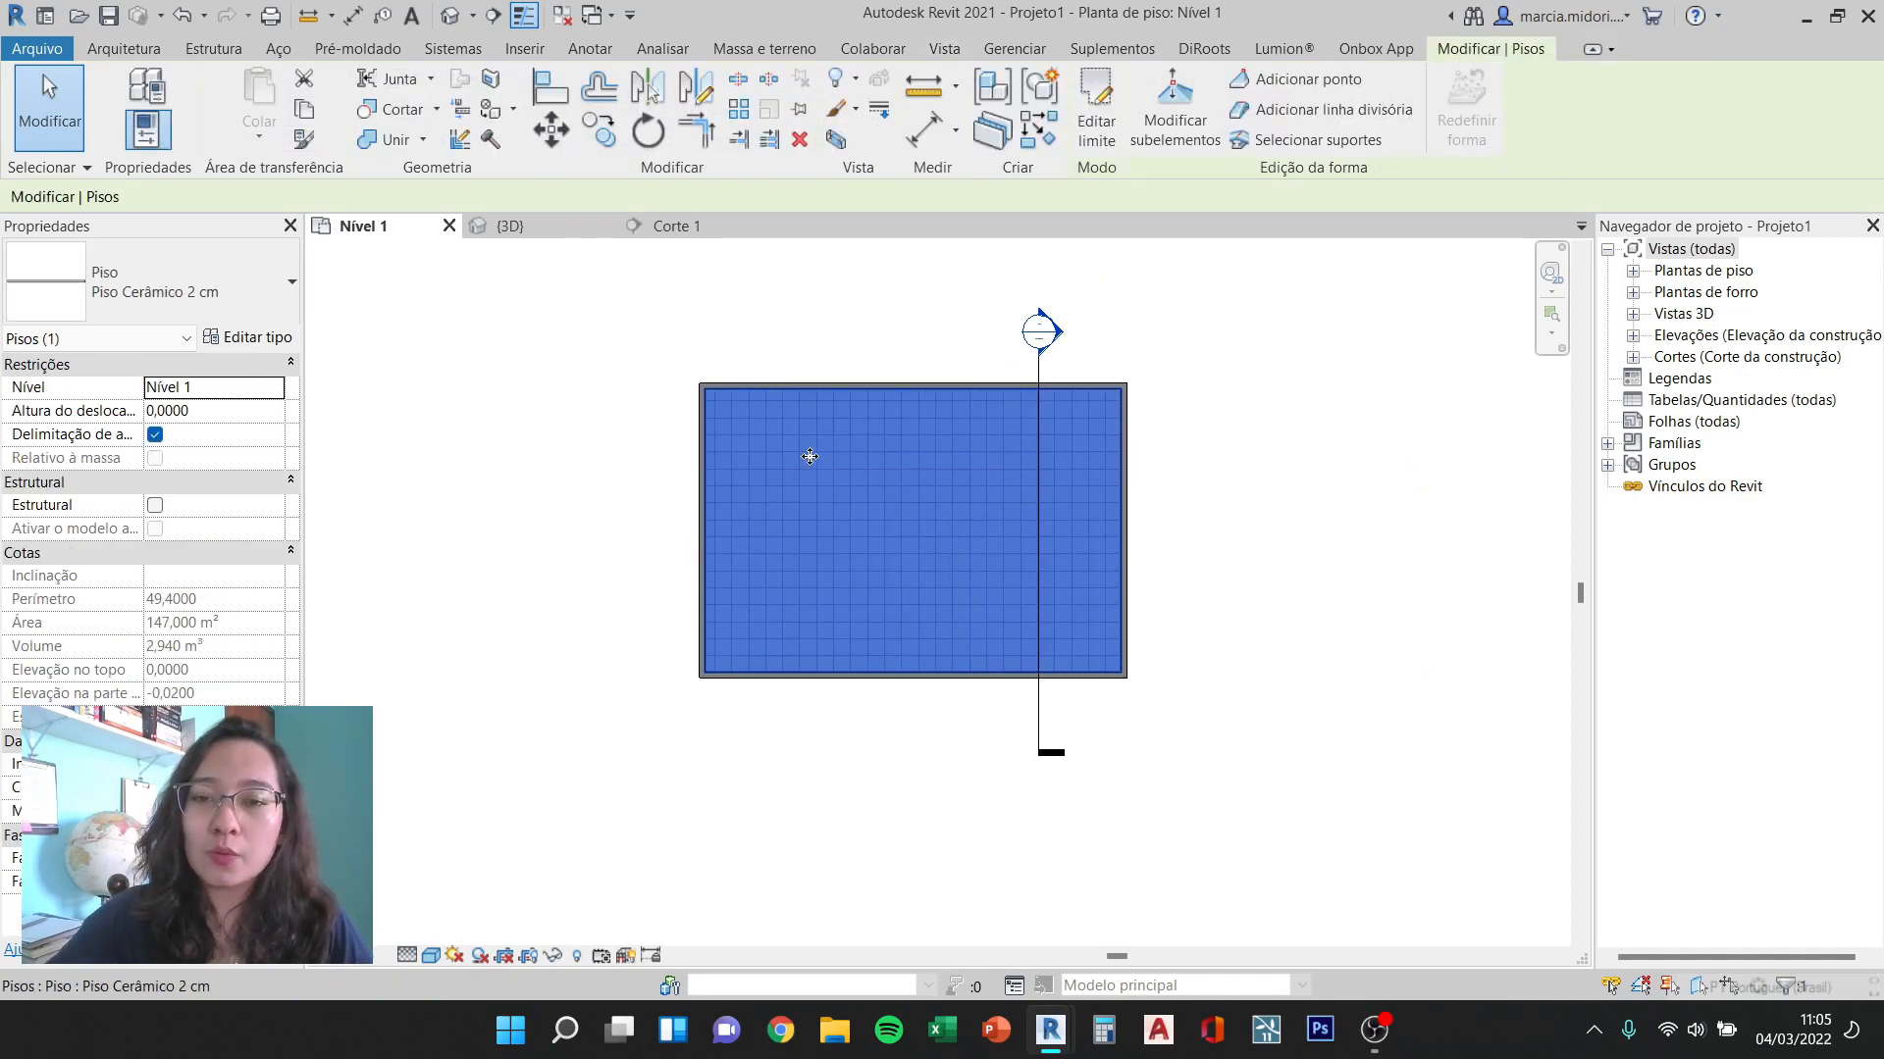
pyautogui.hotkey('ctrl', 'c')
pyautogui.hotkey('ctrl', 'v')
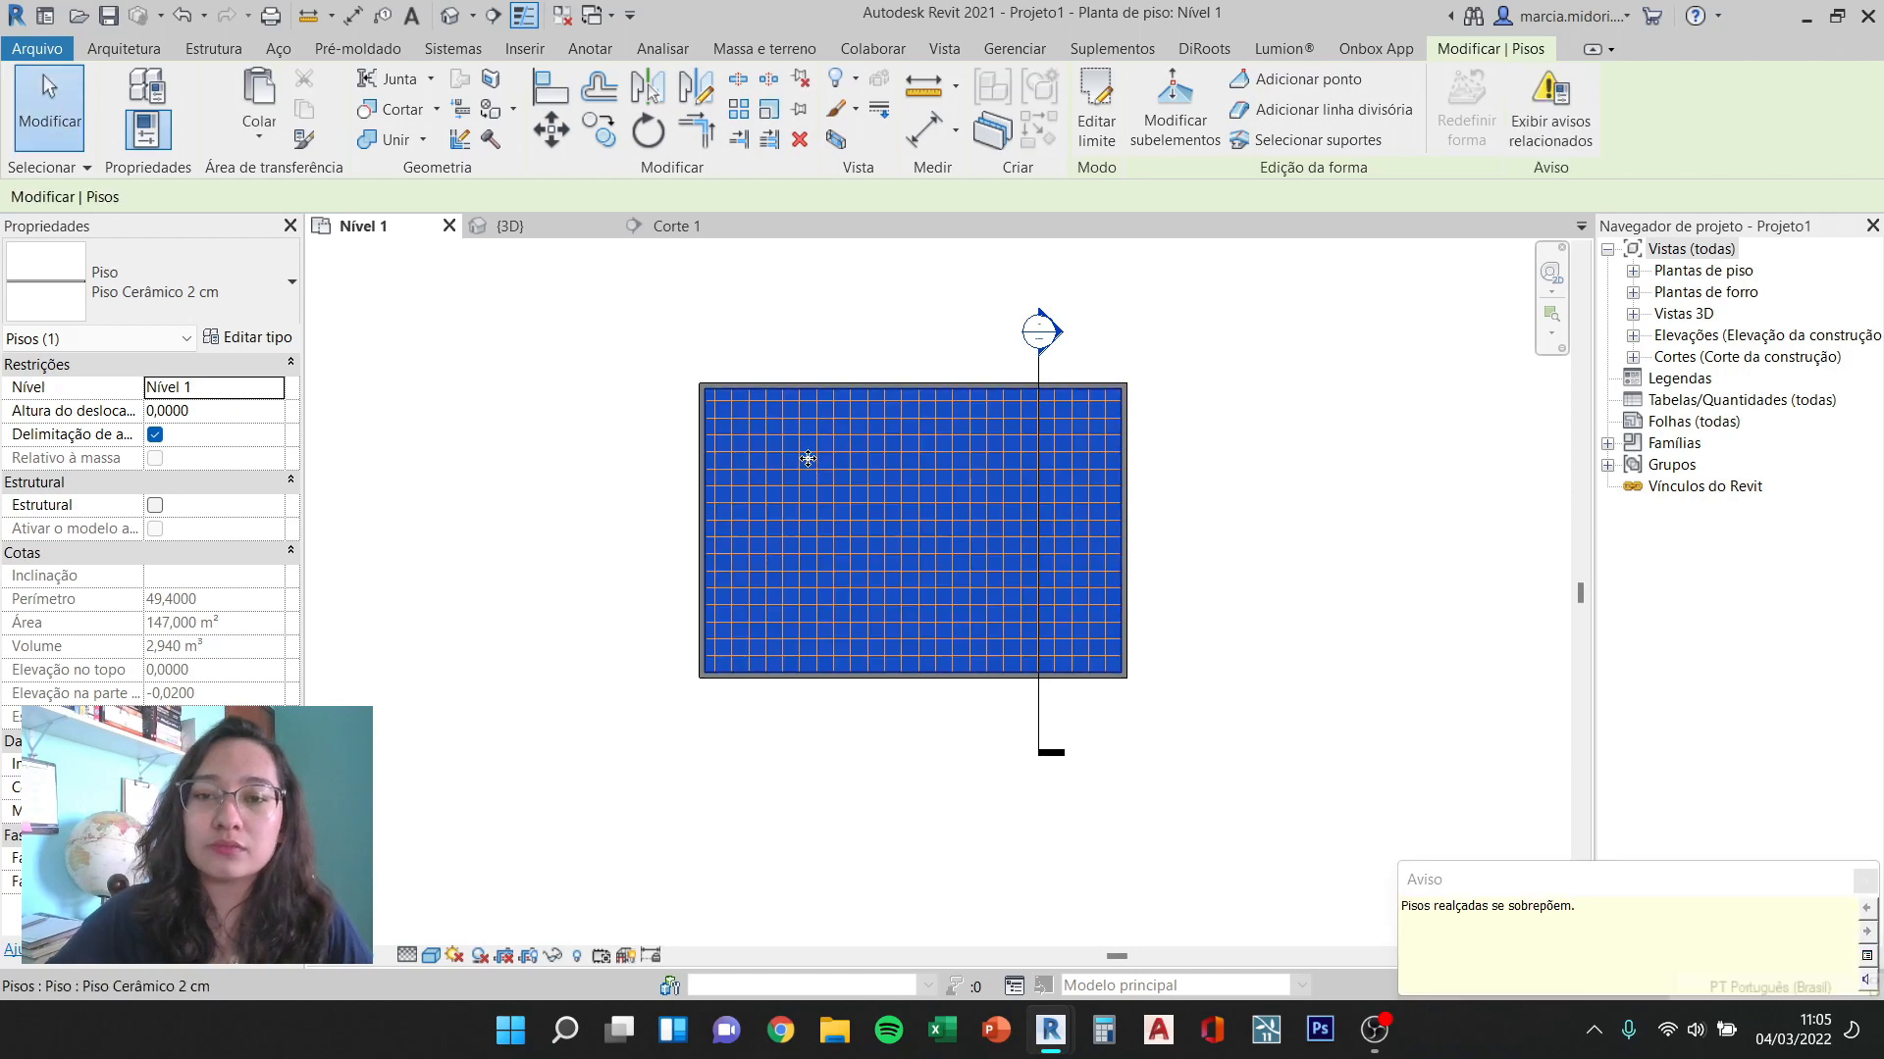
pyautogui.press('Escape')
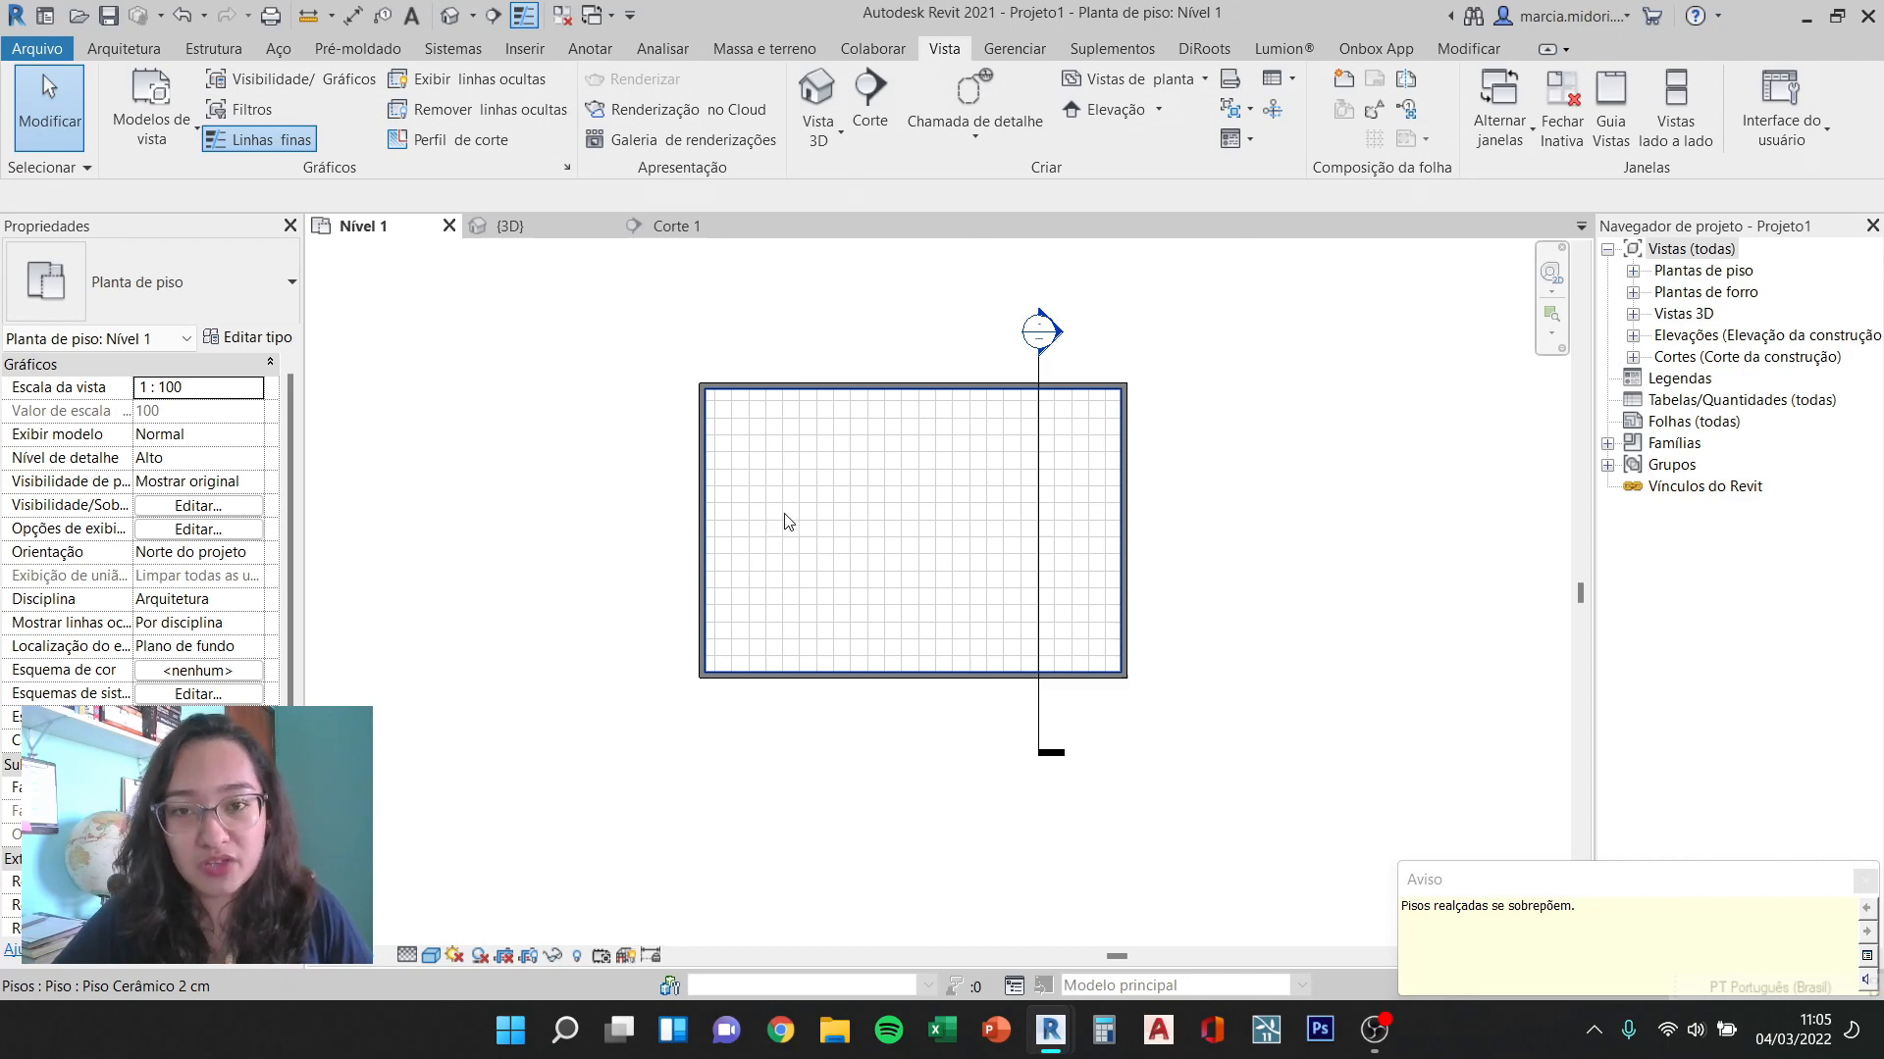
# Step: Try to change one of the overlapping floors to the Genérico 150 mm type, and switch to the 3D view
pyautogui.click(836, 491)
pyautogui.scroll(2, 838, 493)
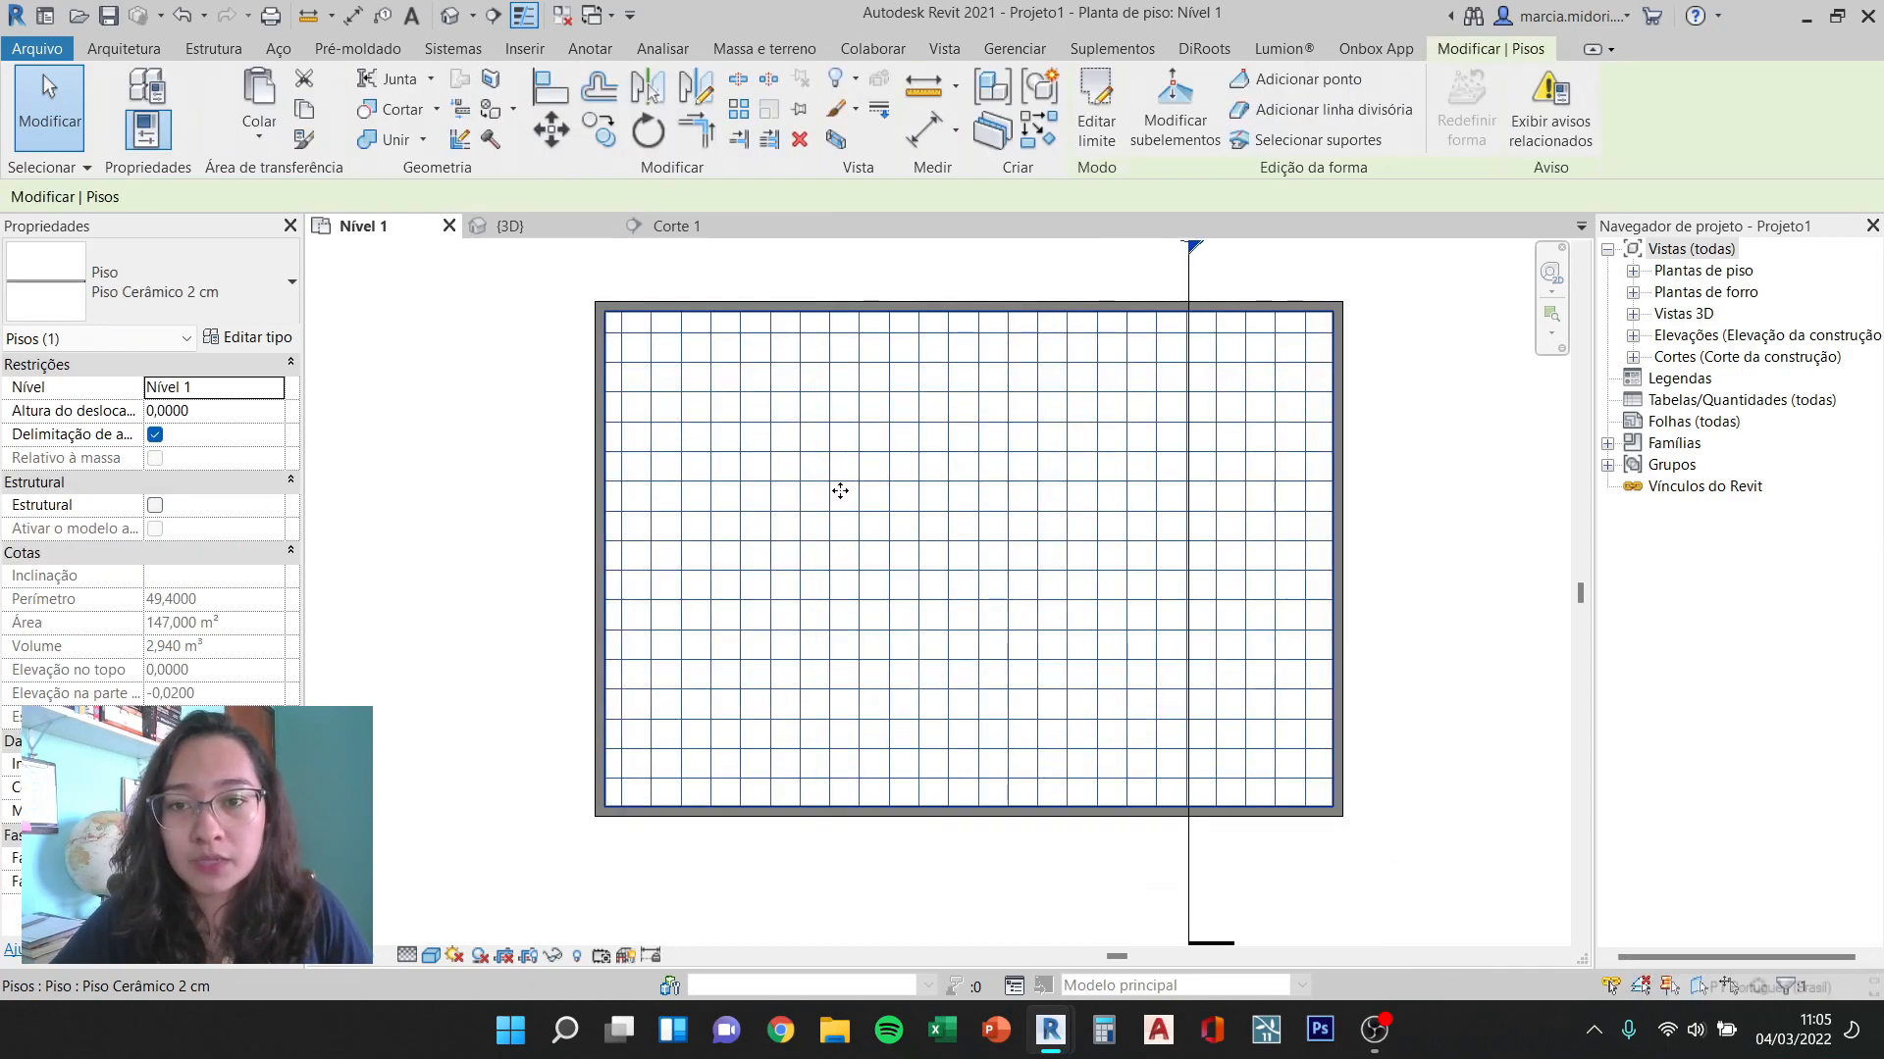
pyautogui.scroll(-1, 776, 397)
pyautogui.click(240, 272)
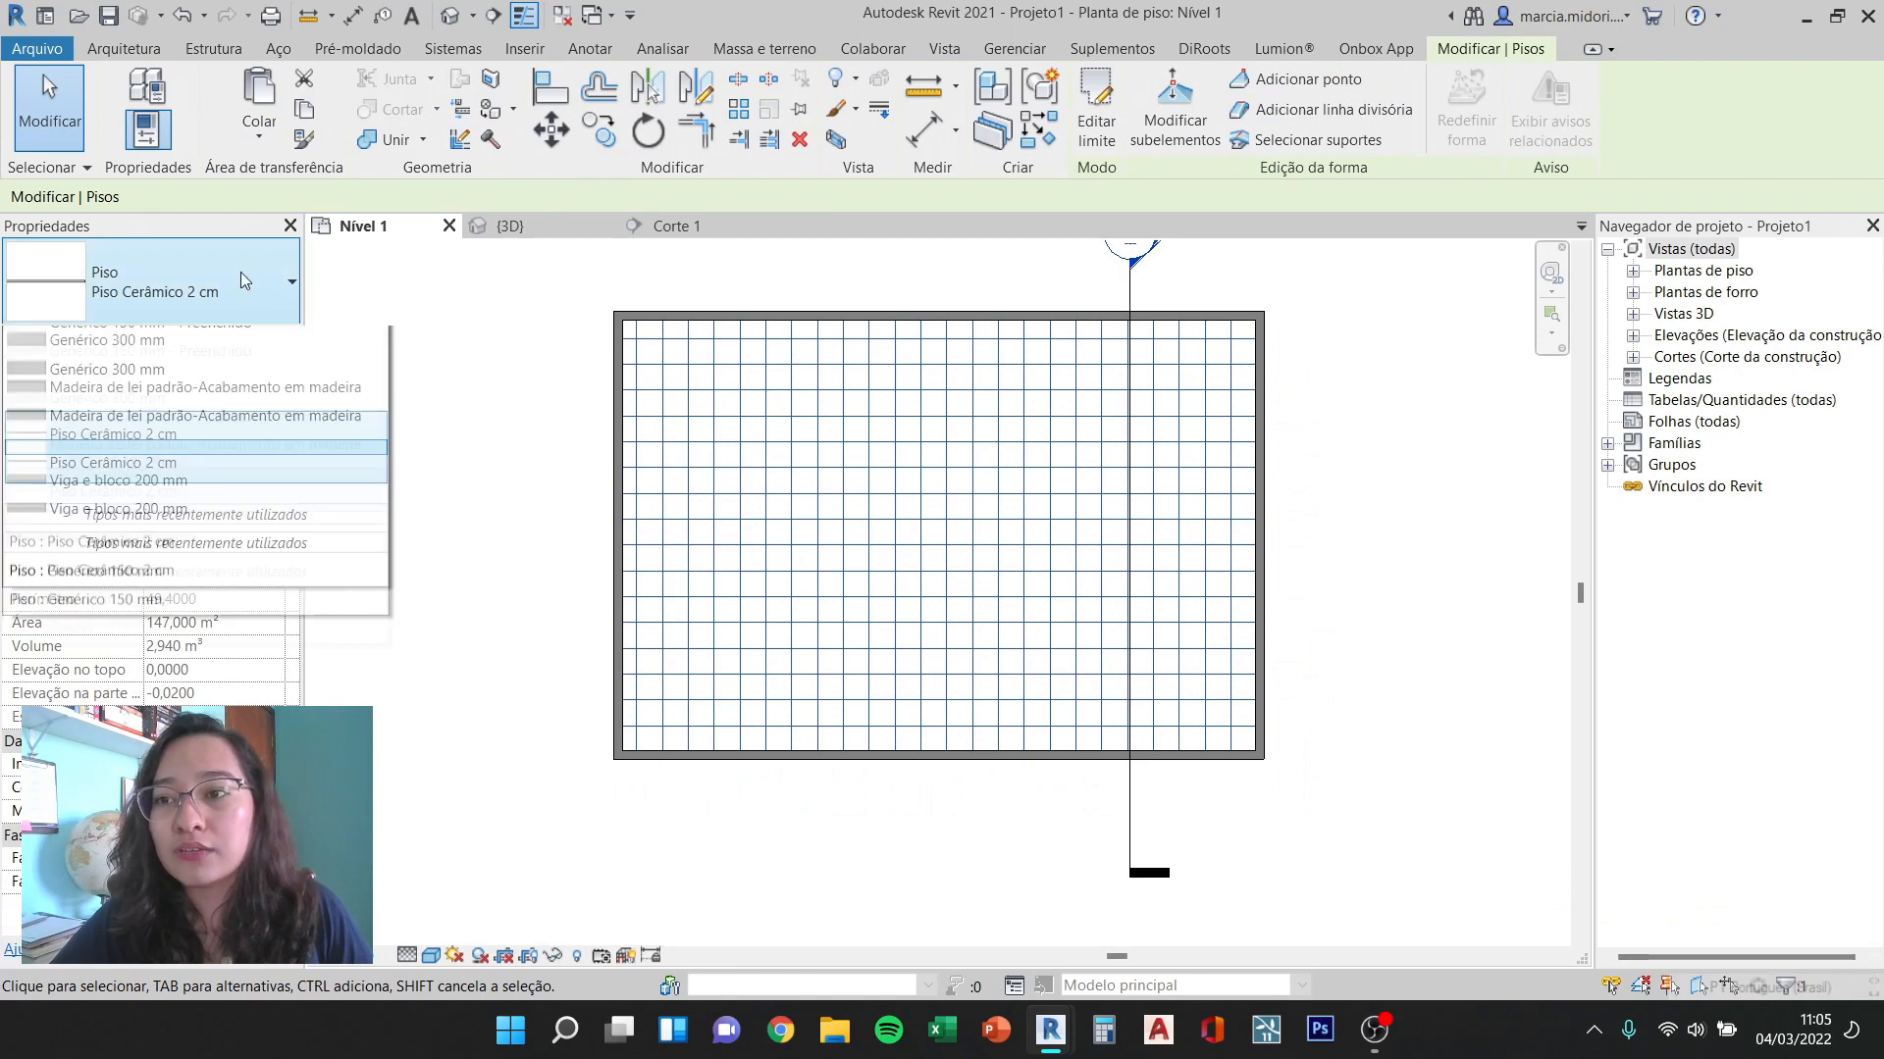
pyautogui.click(189, 612)
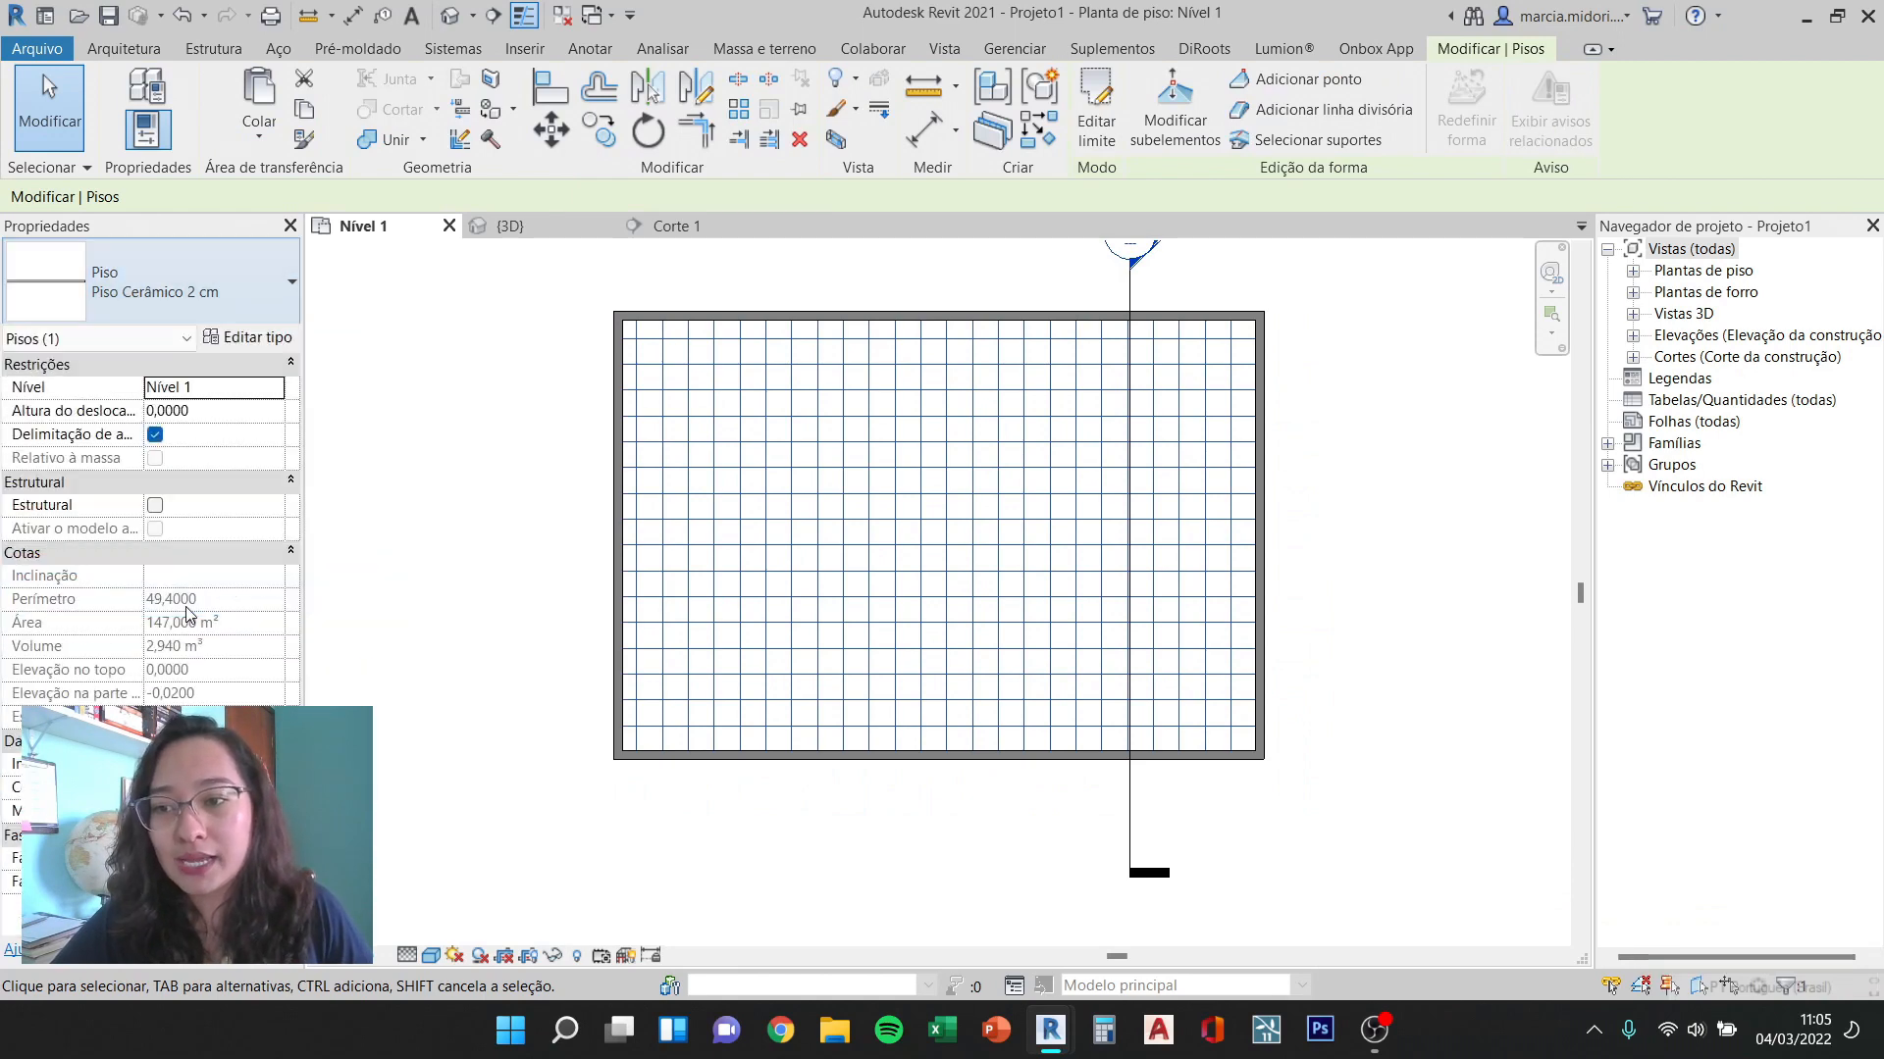
pyautogui.click(559, 227)
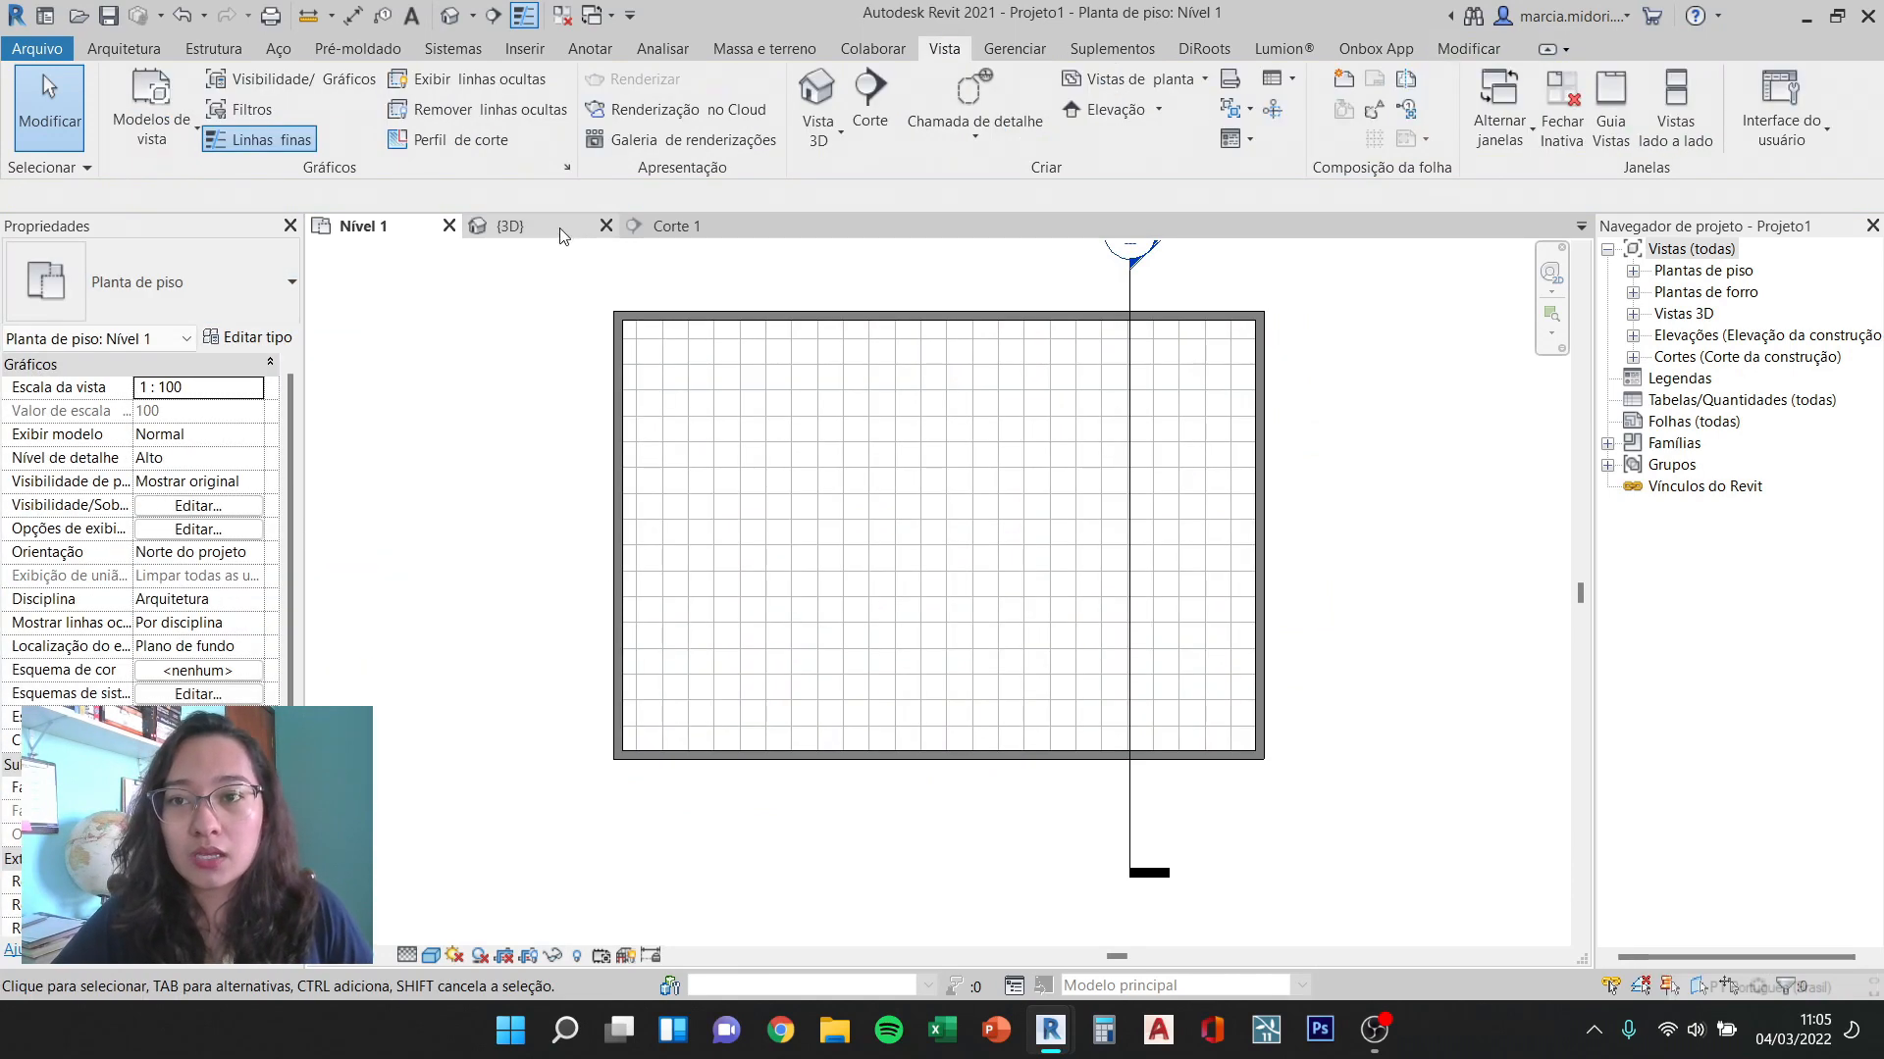
# Step: Examine the overlapping Genérico 150 mm and Piso Cerâmico 2 cm floors in the Corte 1 section
pyautogui.click(677, 227)
pyautogui.scroll(5, 797, 551)
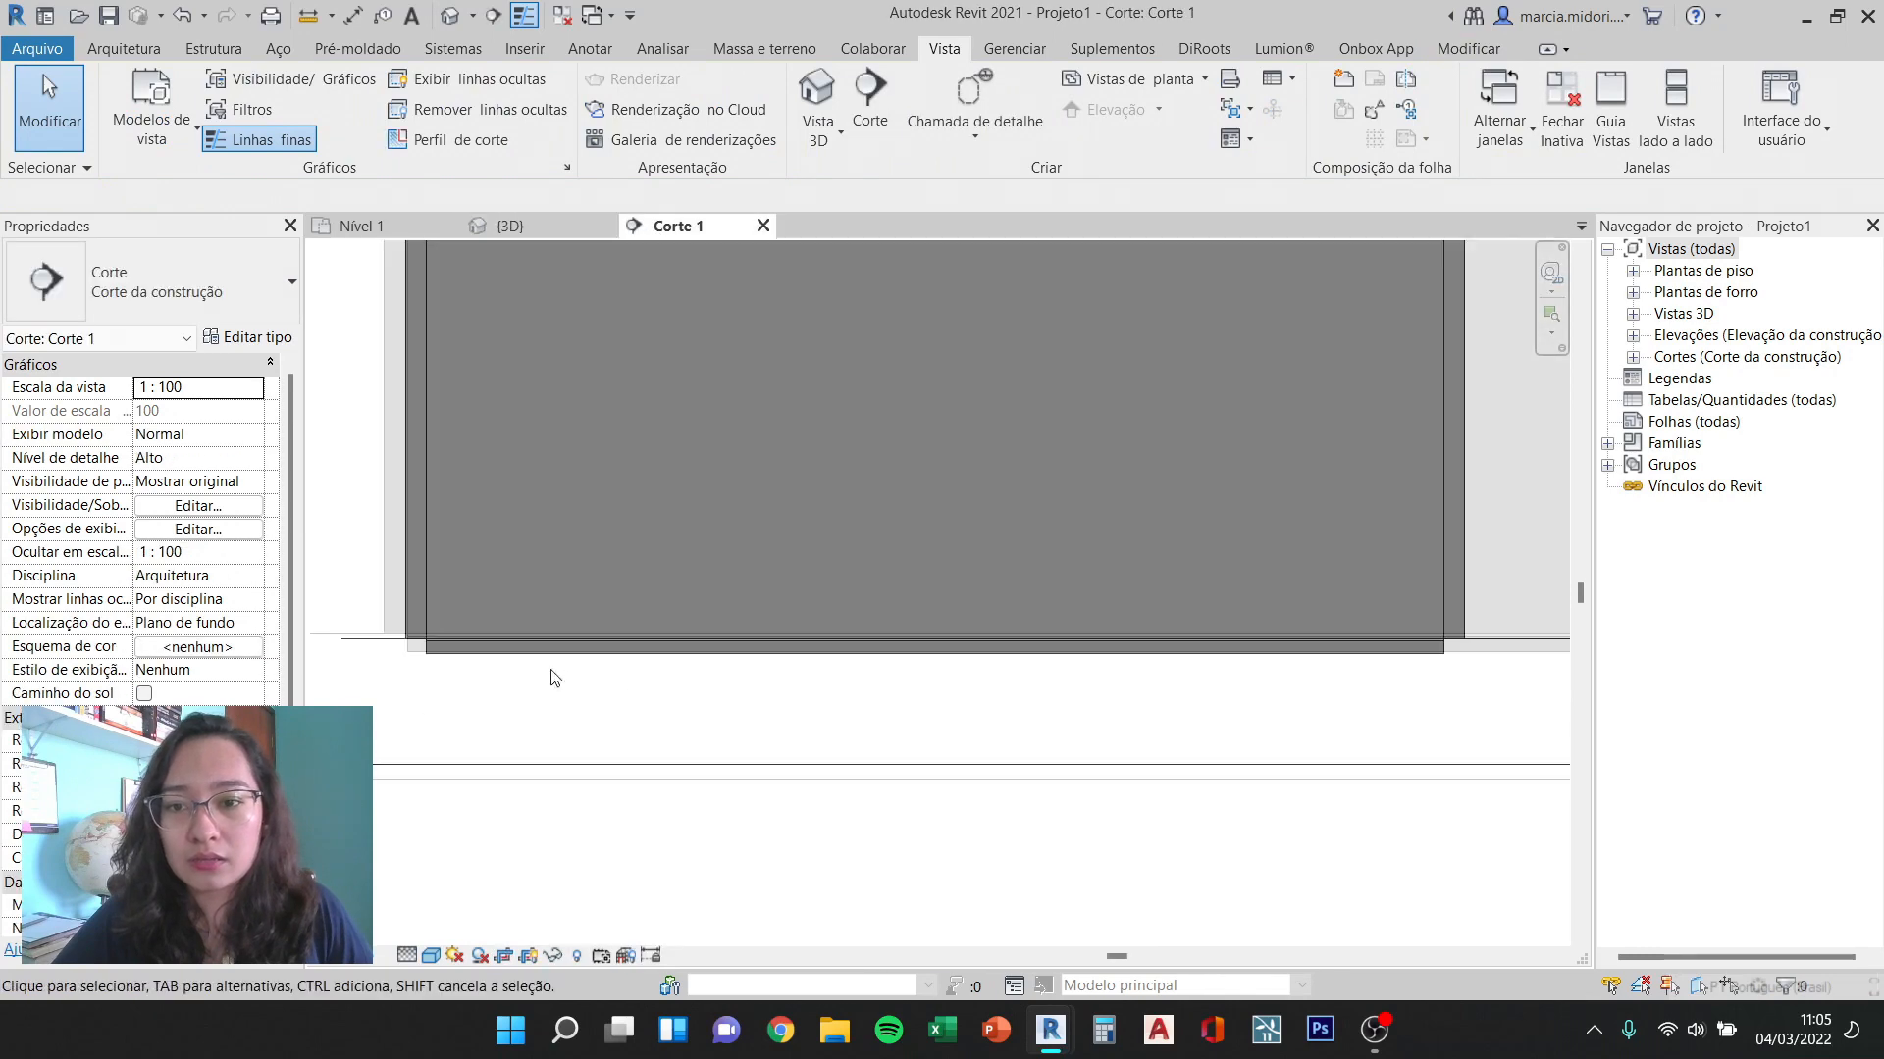
pyautogui.click(749, 624)
pyautogui.scroll(2, 747, 618)
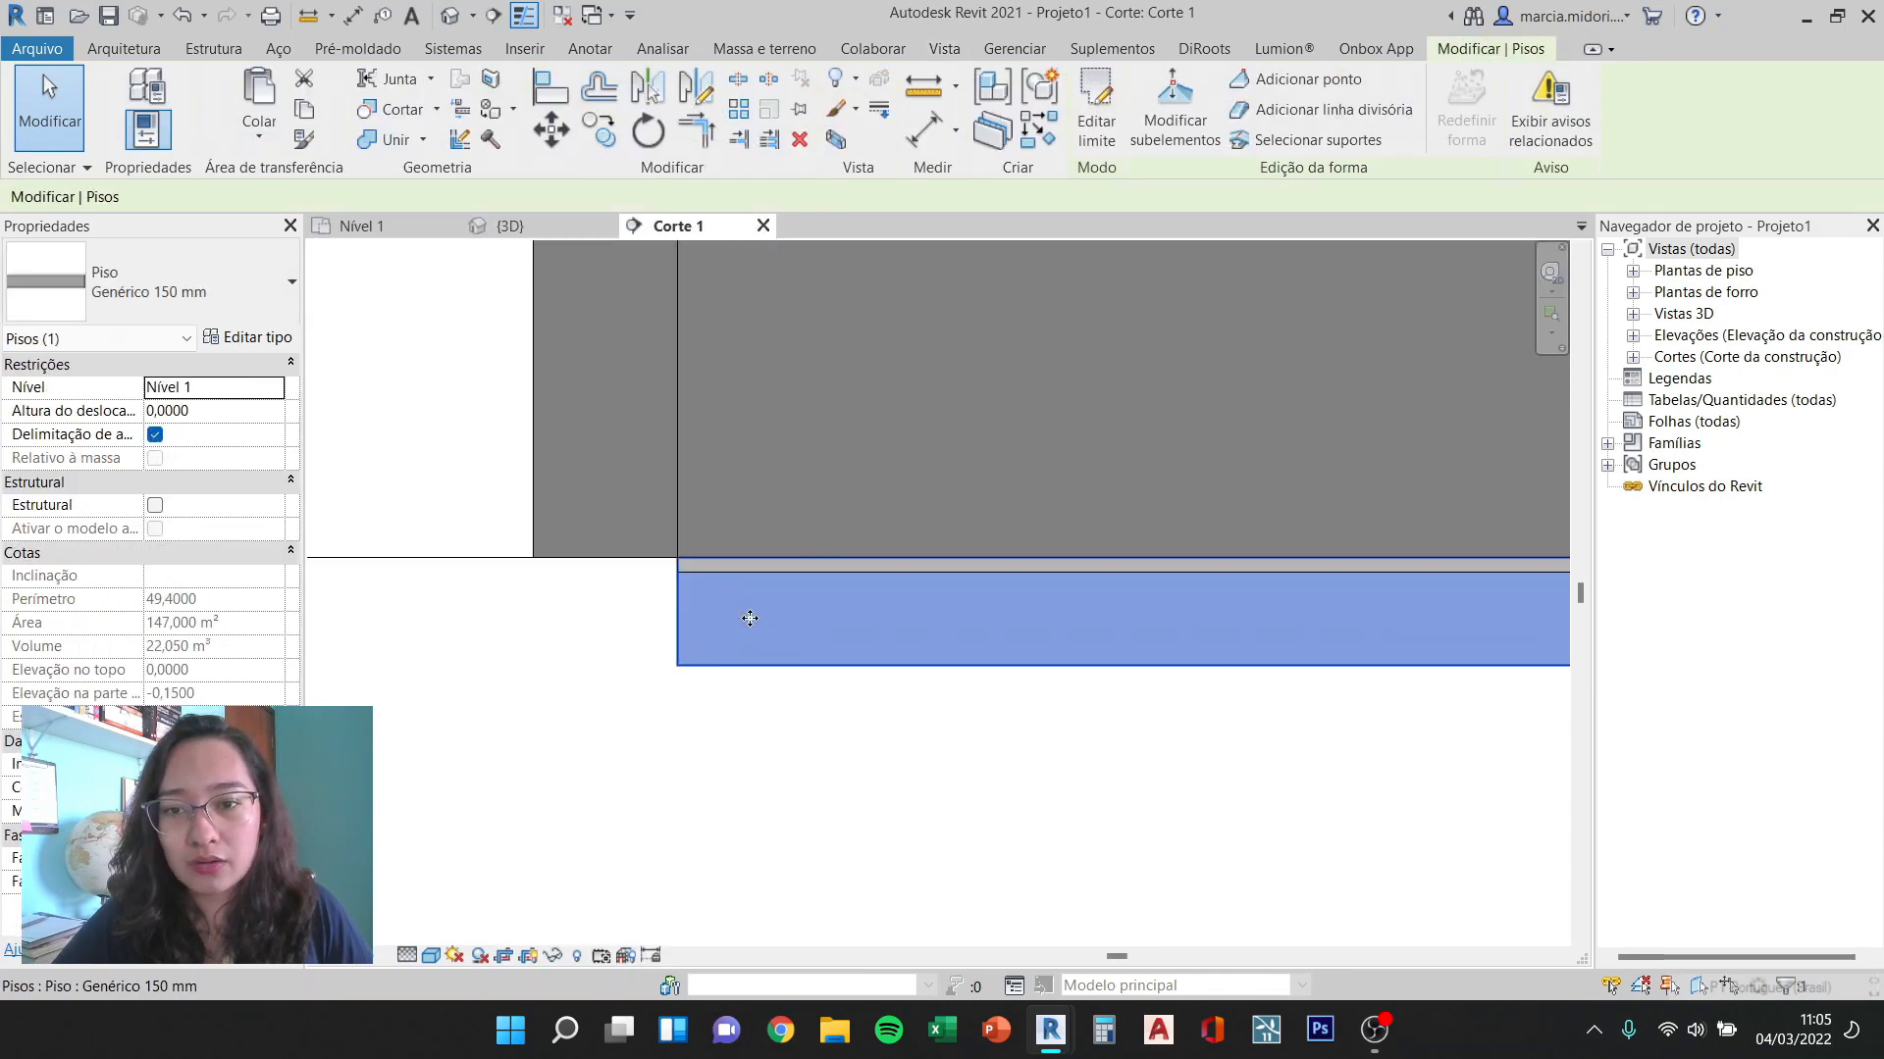
pyautogui.press('Escape')
pyautogui.scroll(-2, 780, 618)
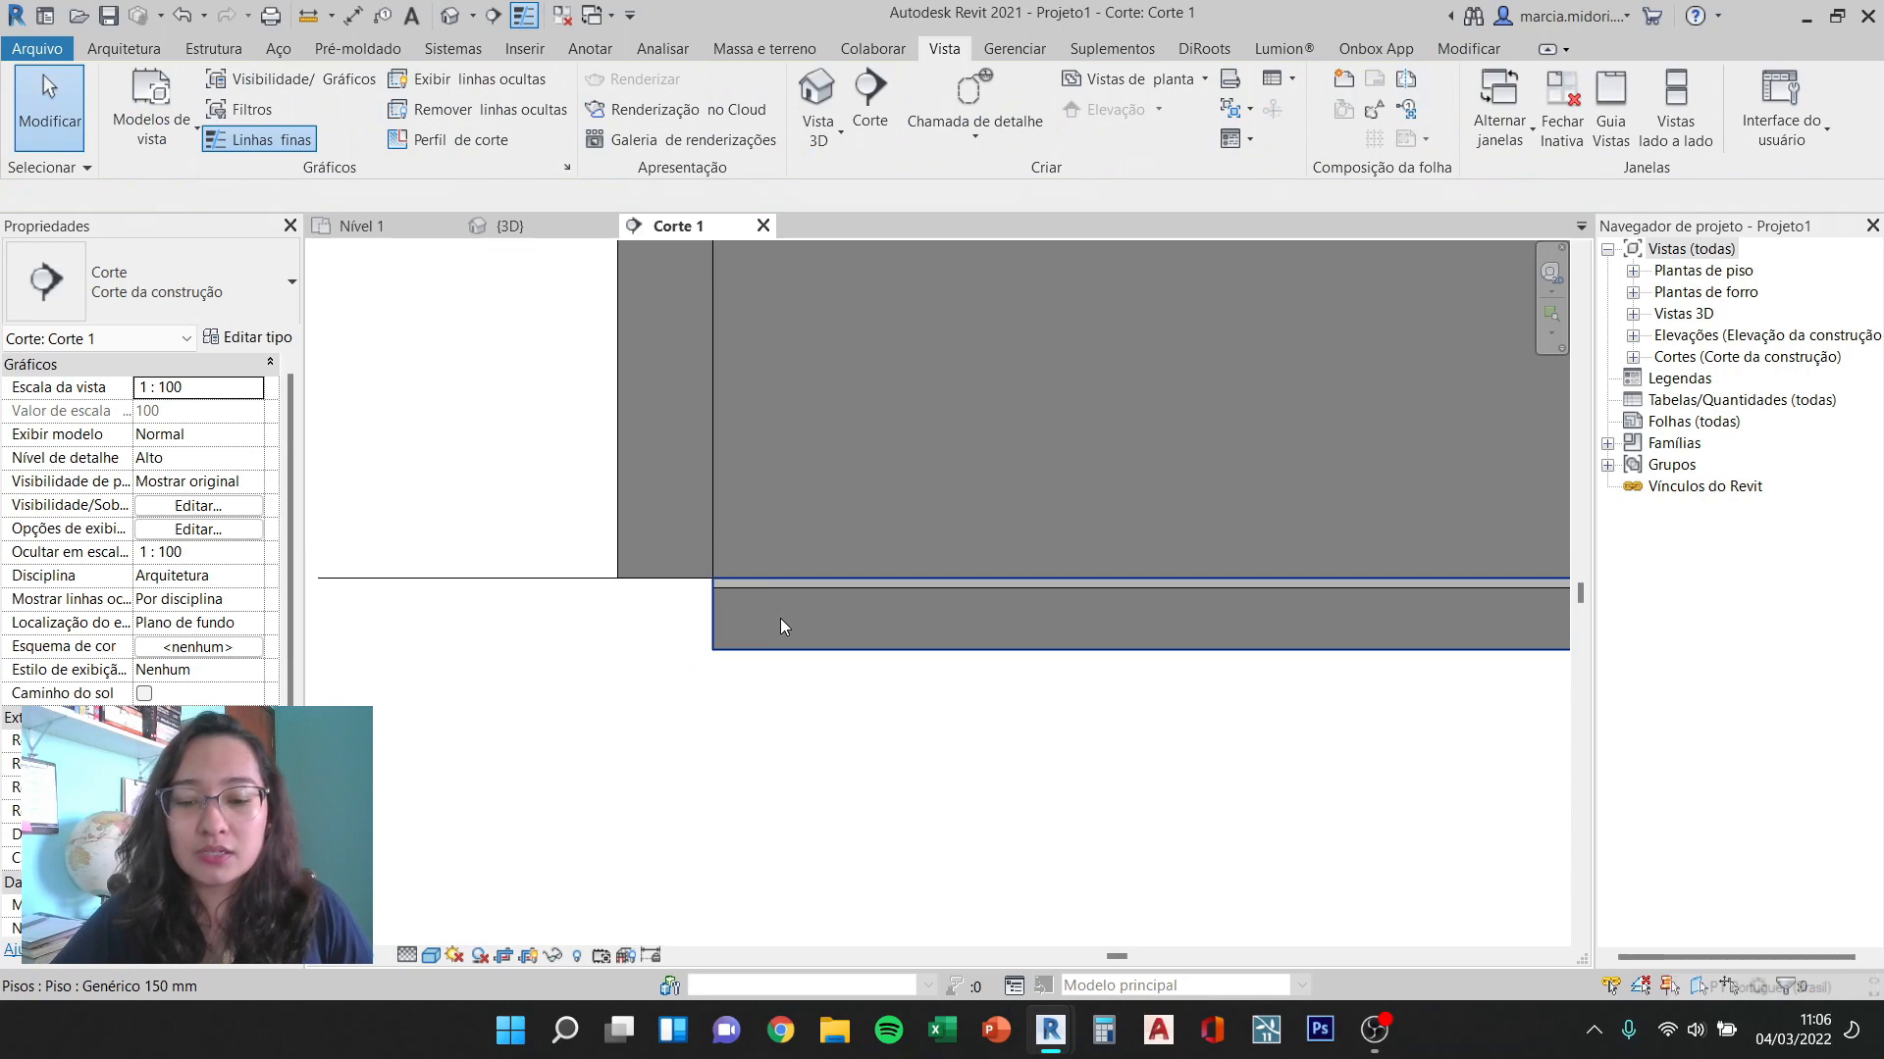
pyautogui.scroll(2, 733, 618)
pyautogui.click(743, 576)
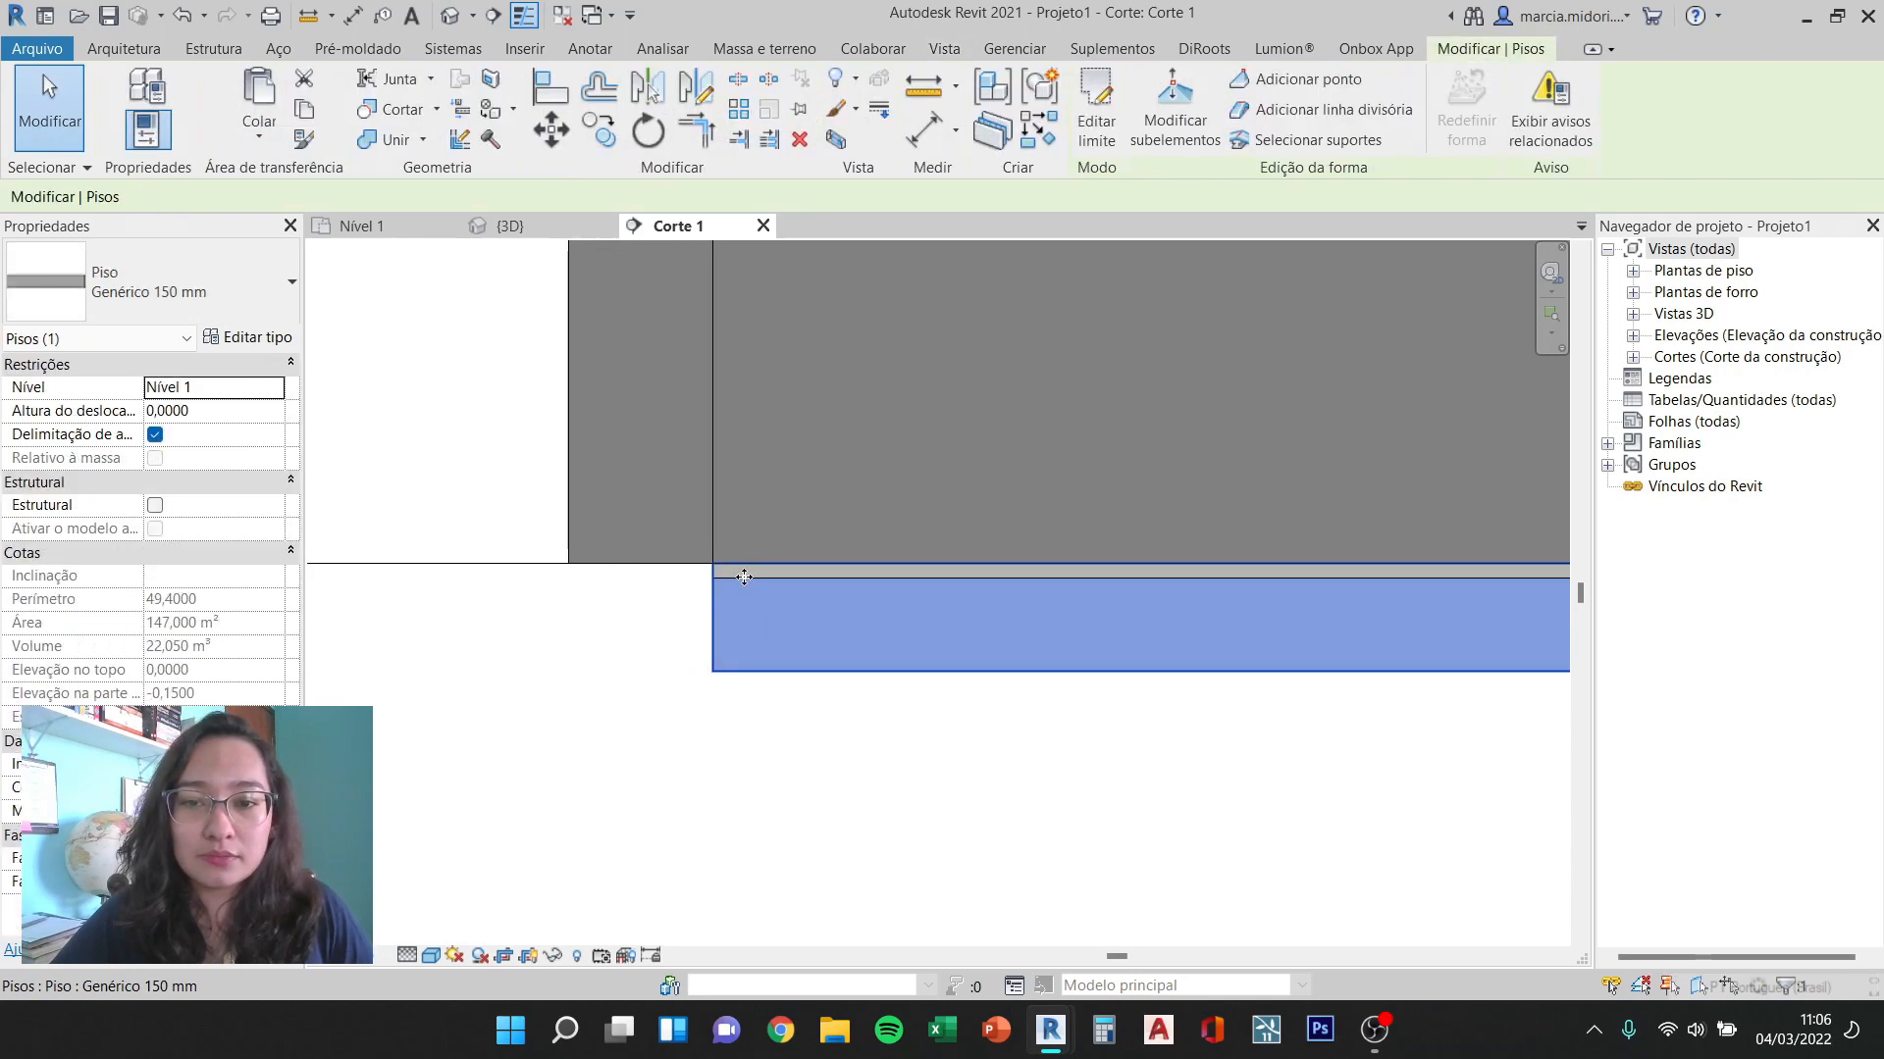
pyautogui.scroll(-1, 802, 562)
pyautogui.press('Escape')
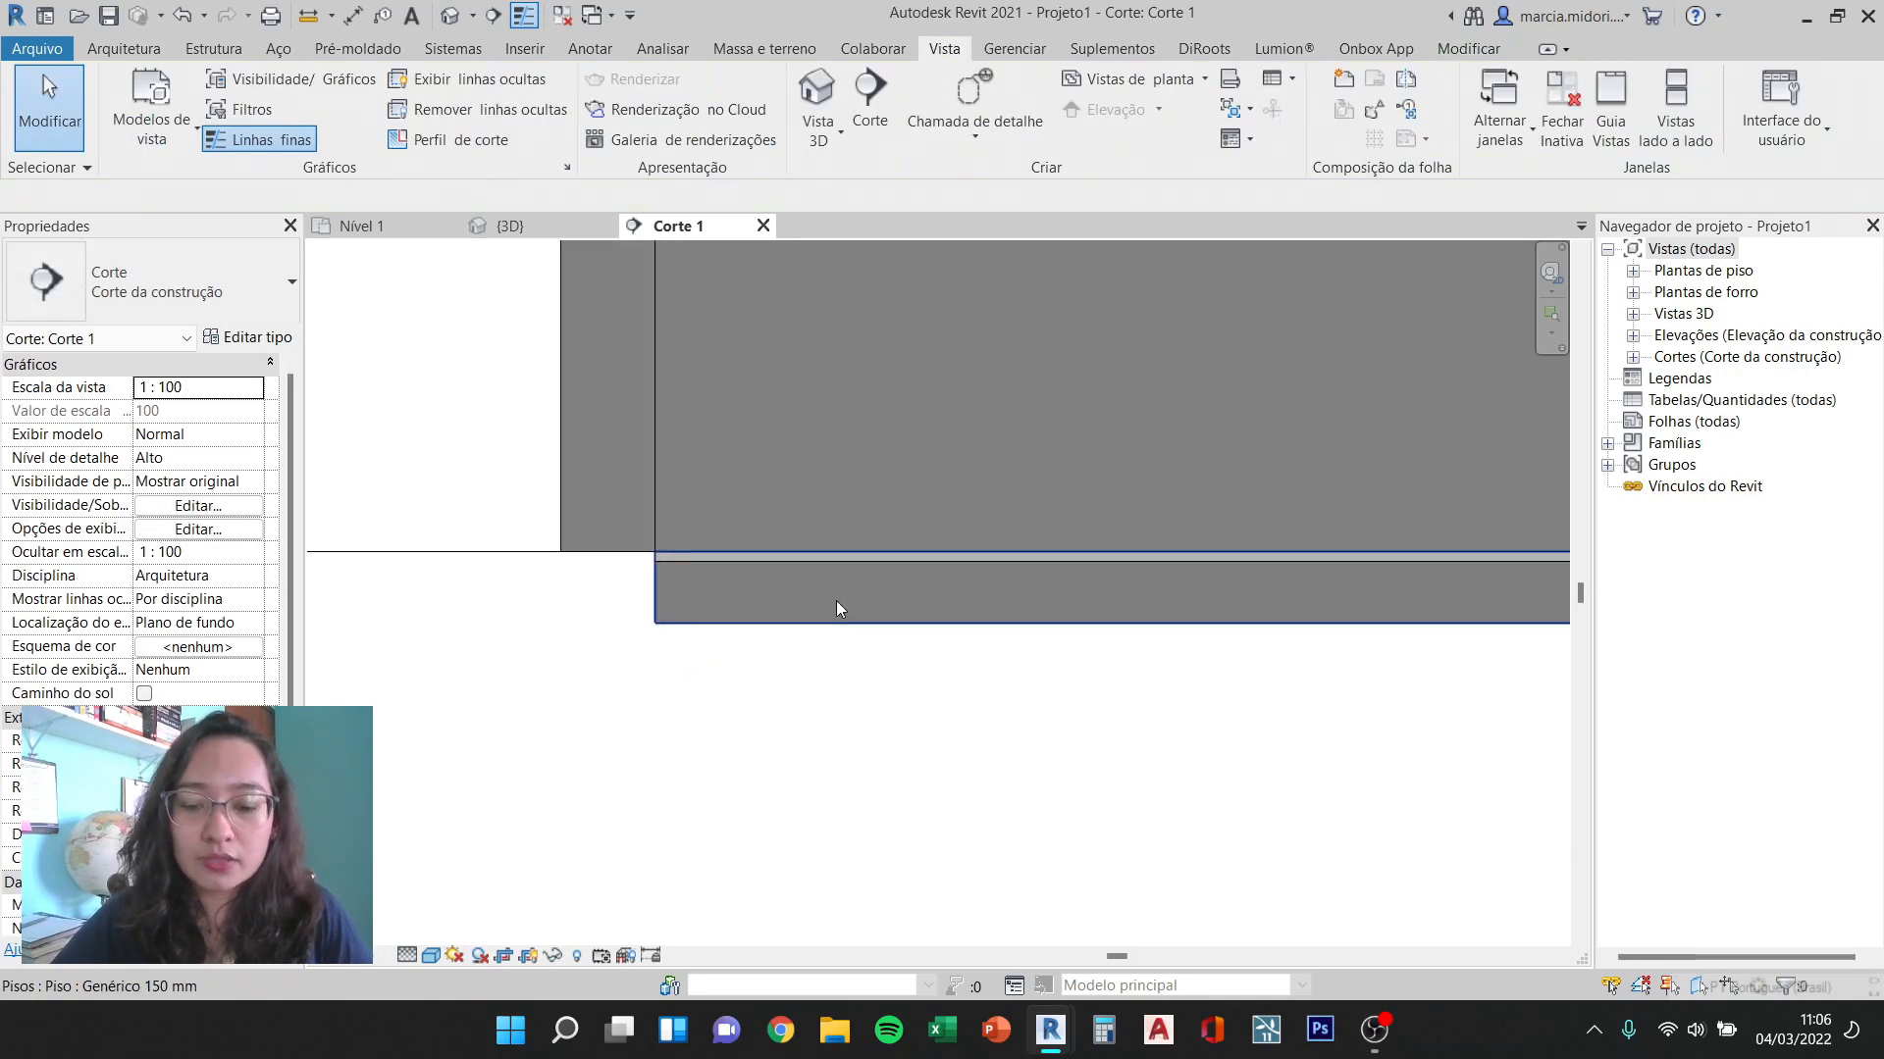
# Step: Join the geometry of the Piso Cerâmico 2 cm floor with the Genérico 150 mm floor in the section
pyautogui.press('j')
pyautogui.press('g')
pyautogui.scroll(3, 787, 578)
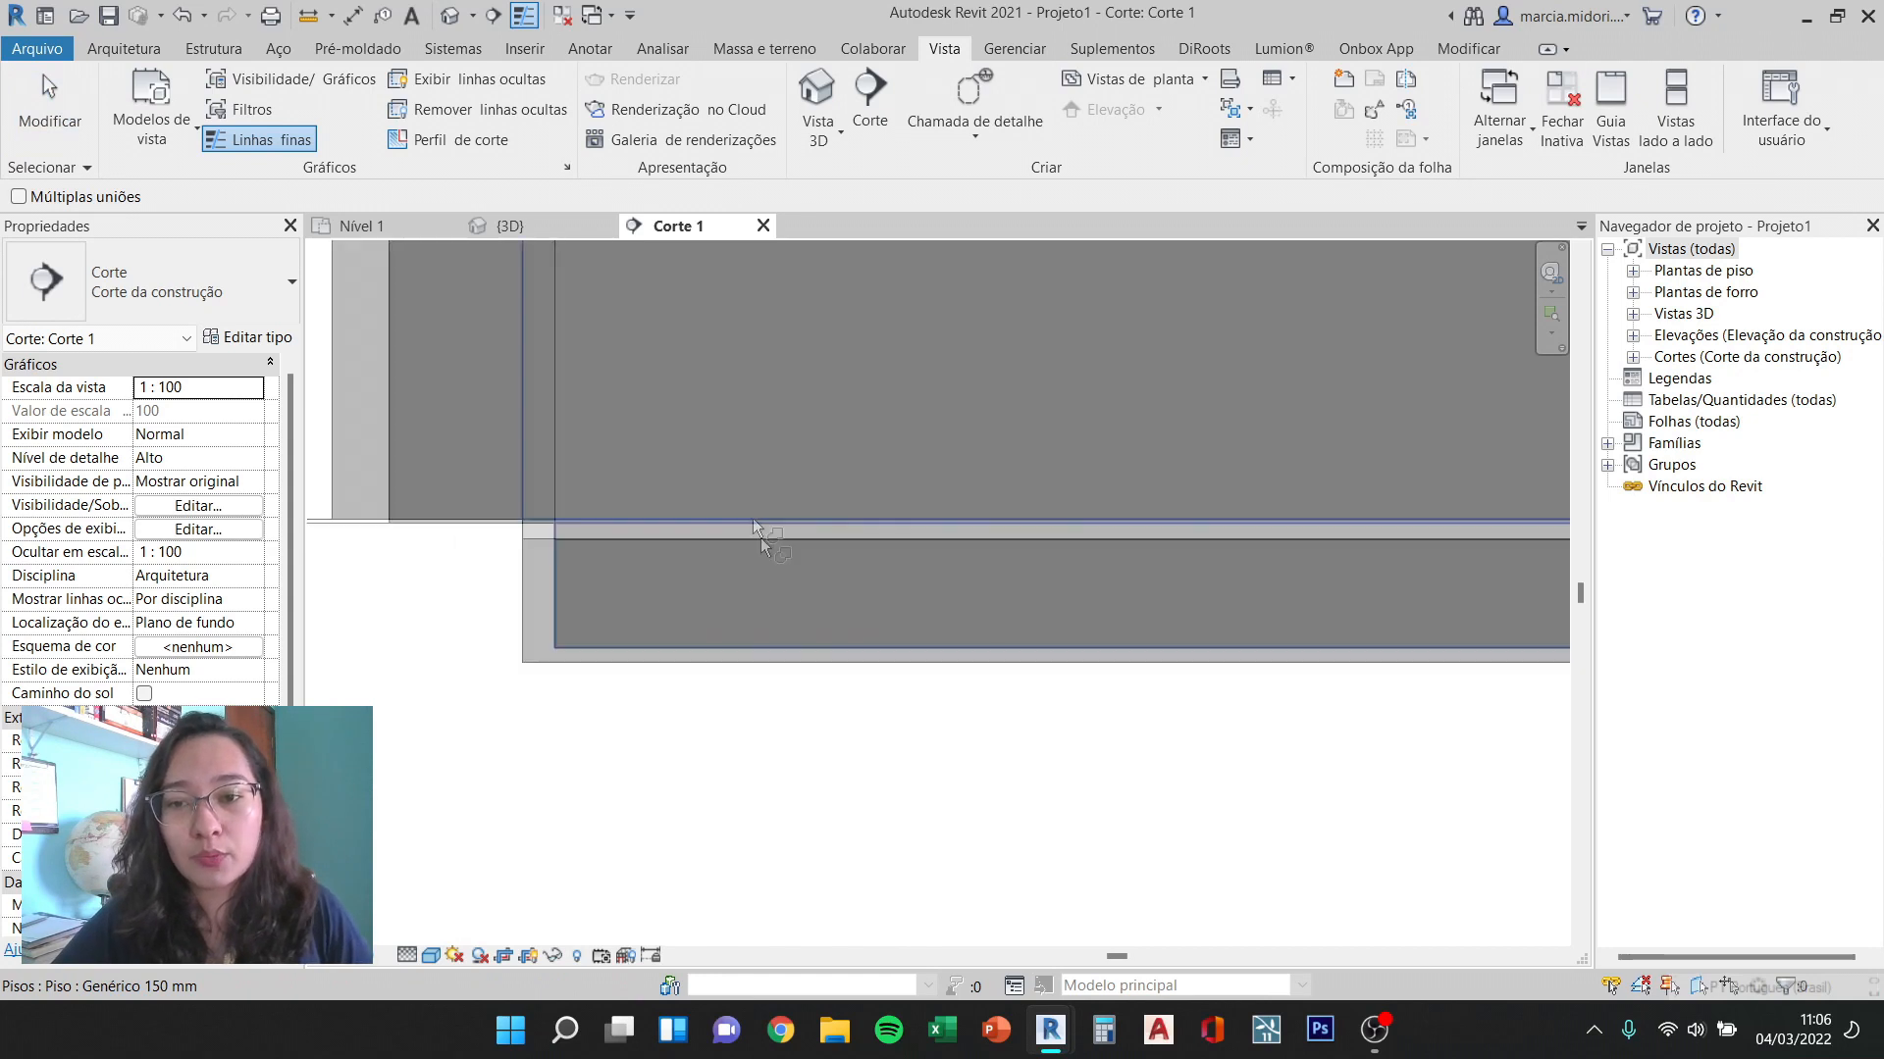
pyautogui.scroll(3, 550, 532)
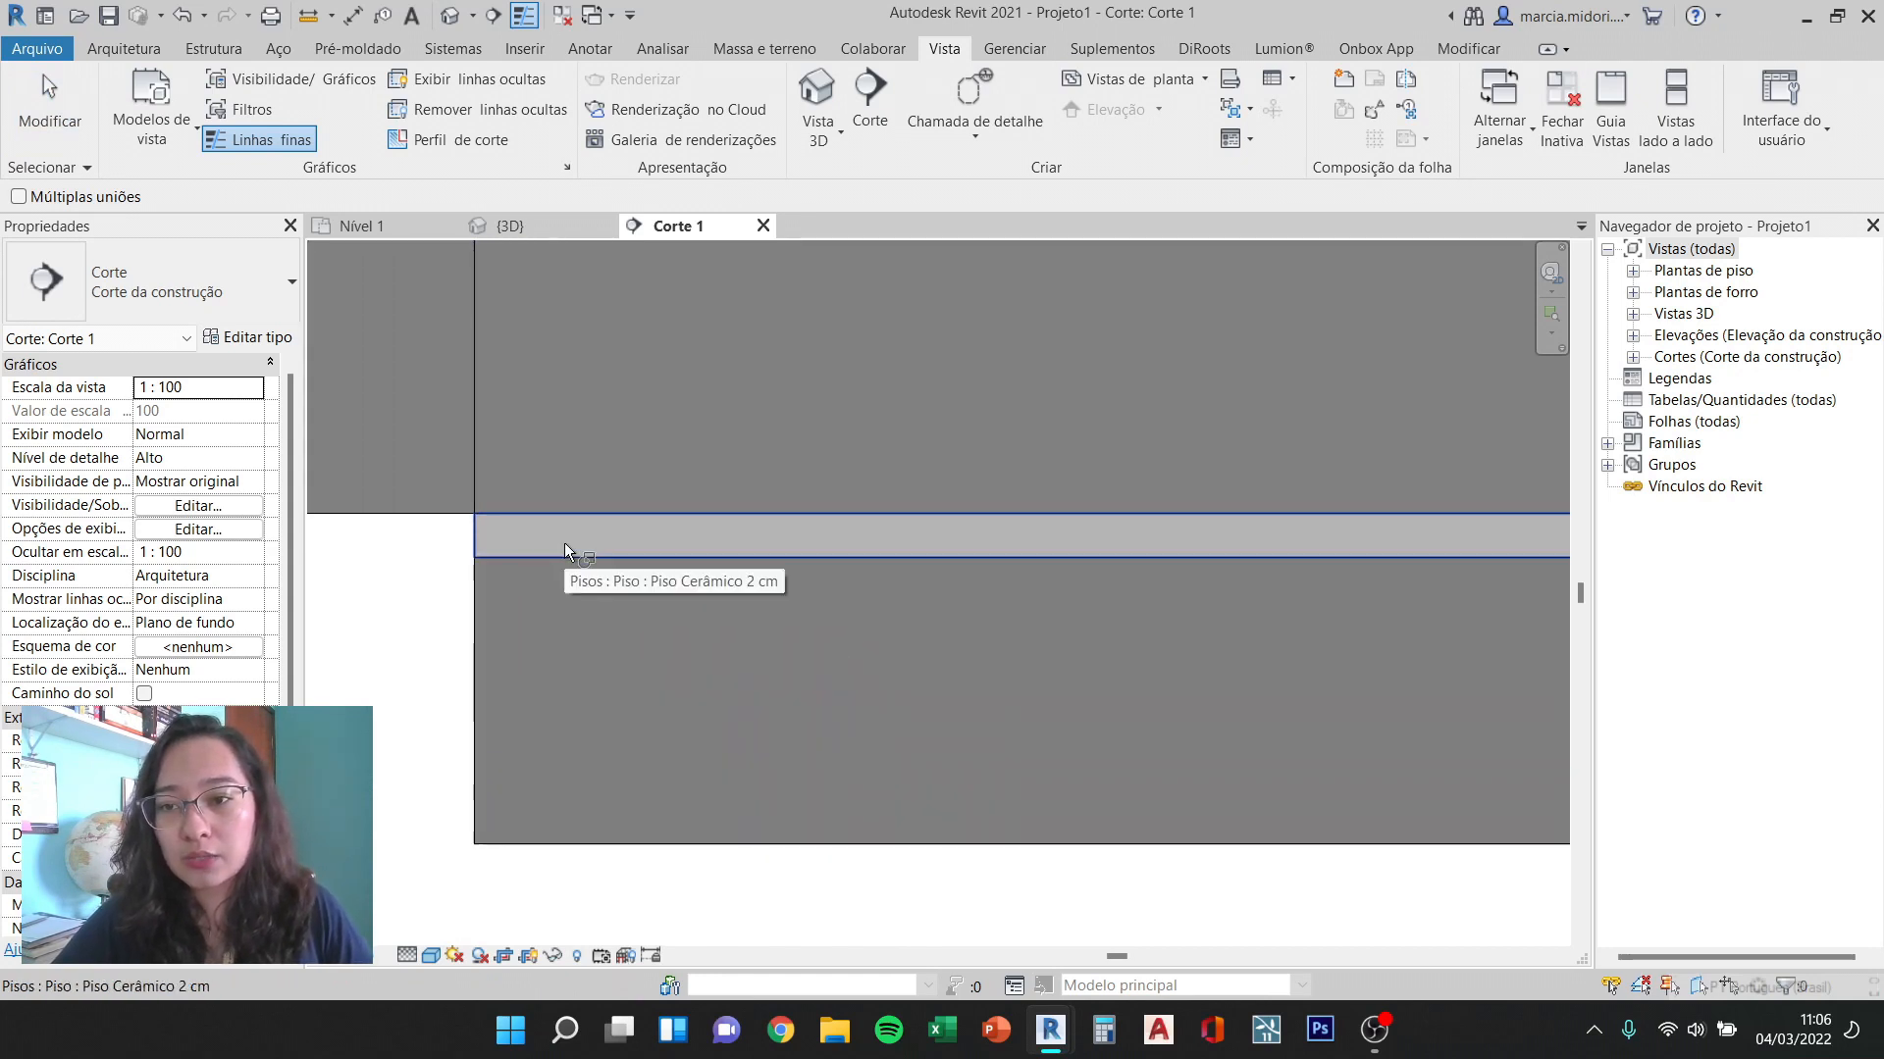
pyautogui.click(564, 543)
pyautogui.click(544, 622)
pyautogui.scroll(-3, 521, 652)
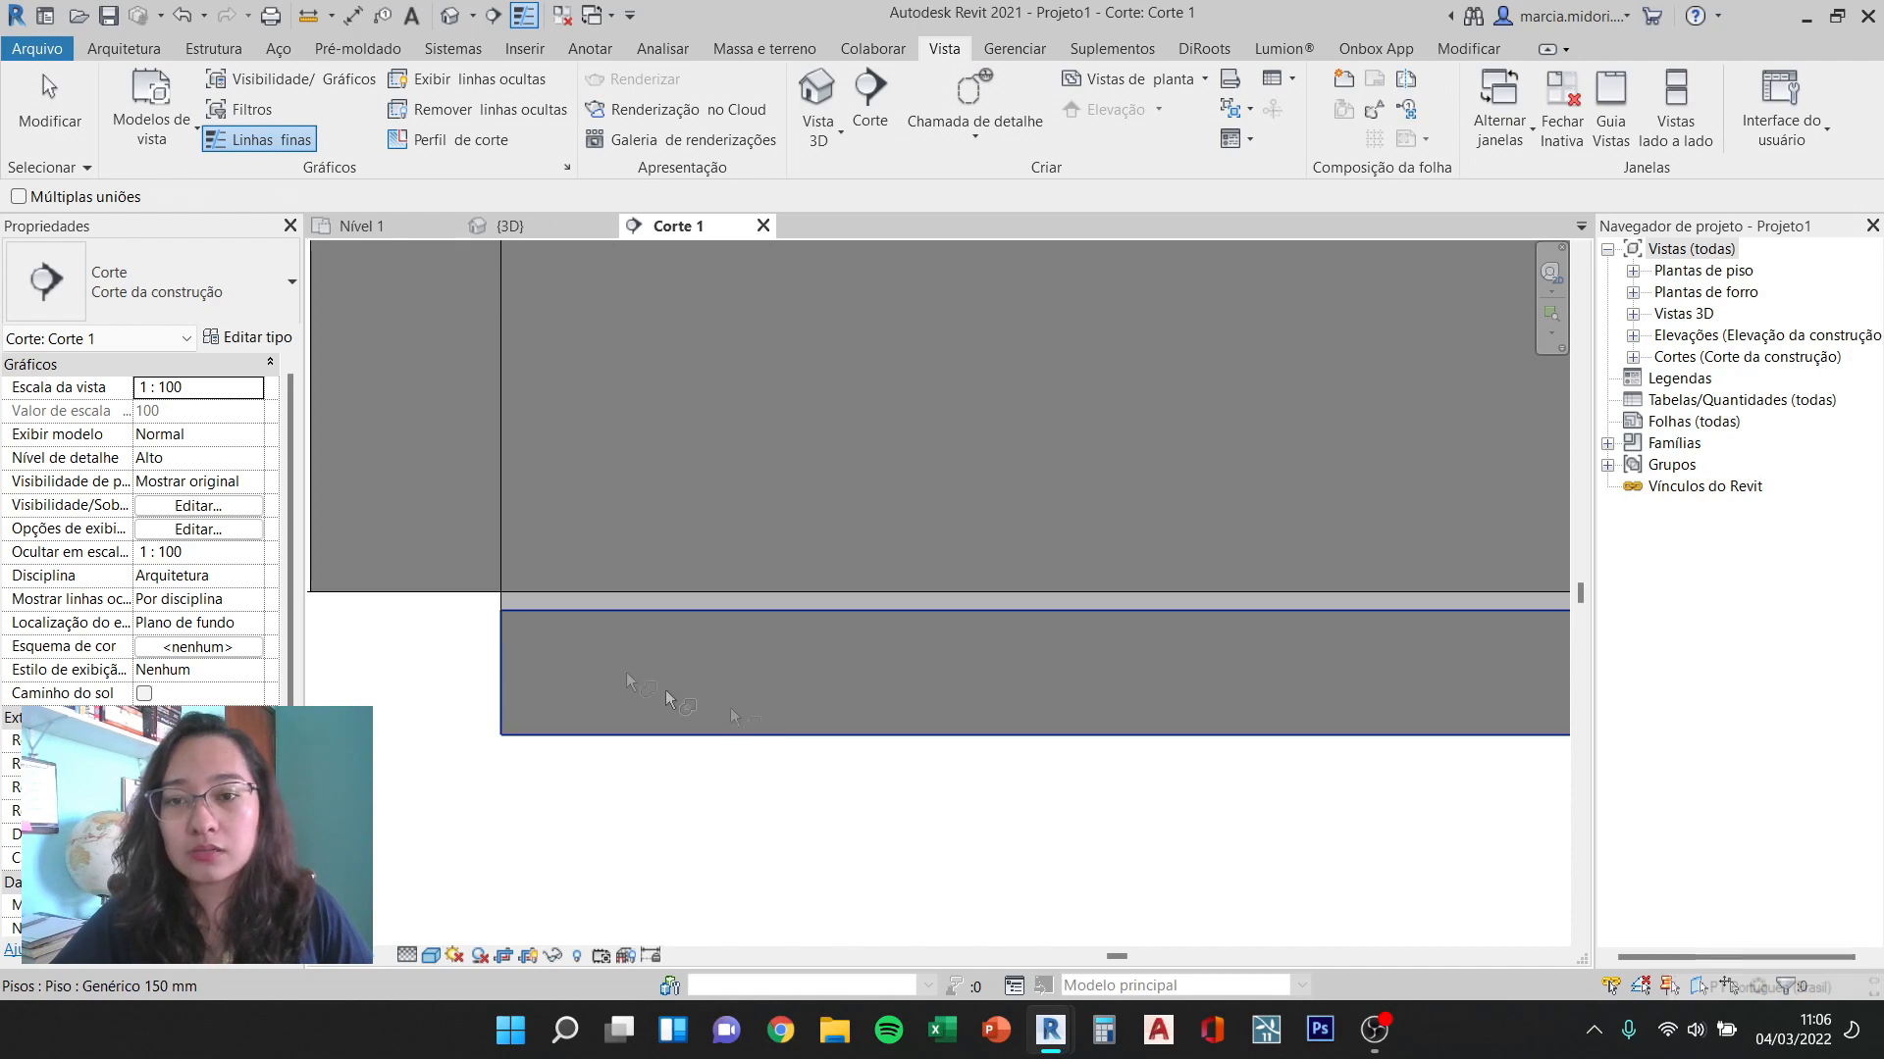
pyautogui.scroll(-2, 834, 706)
pyautogui.press('Escape')
# Step: Examine the joined floors, walls and levels across the whole Corte 1 section
pyautogui.scroll(-1, 837, 713)
pyautogui.moveTo(878, 719); pyautogui.dragTo(500, 644, button='middle')
pyautogui.scroll(-4, 520, 614)
pyautogui.moveTo(1059, 605); pyautogui.dragTo(495, 532, button='middle')
pyautogui.scroll(-1, 500, 531)
pyautogui.moveTo(692, 512)
pyautogui.mouseDown(button='middle')
pyautogui.moveTo(971, 527)
pyautogui.moveTo(941, 535)
pyautogui.moveTo(962, 596)
pyautogui.mouseUp(button='middle')
pyautogui.scroll(-1, 966, 525)
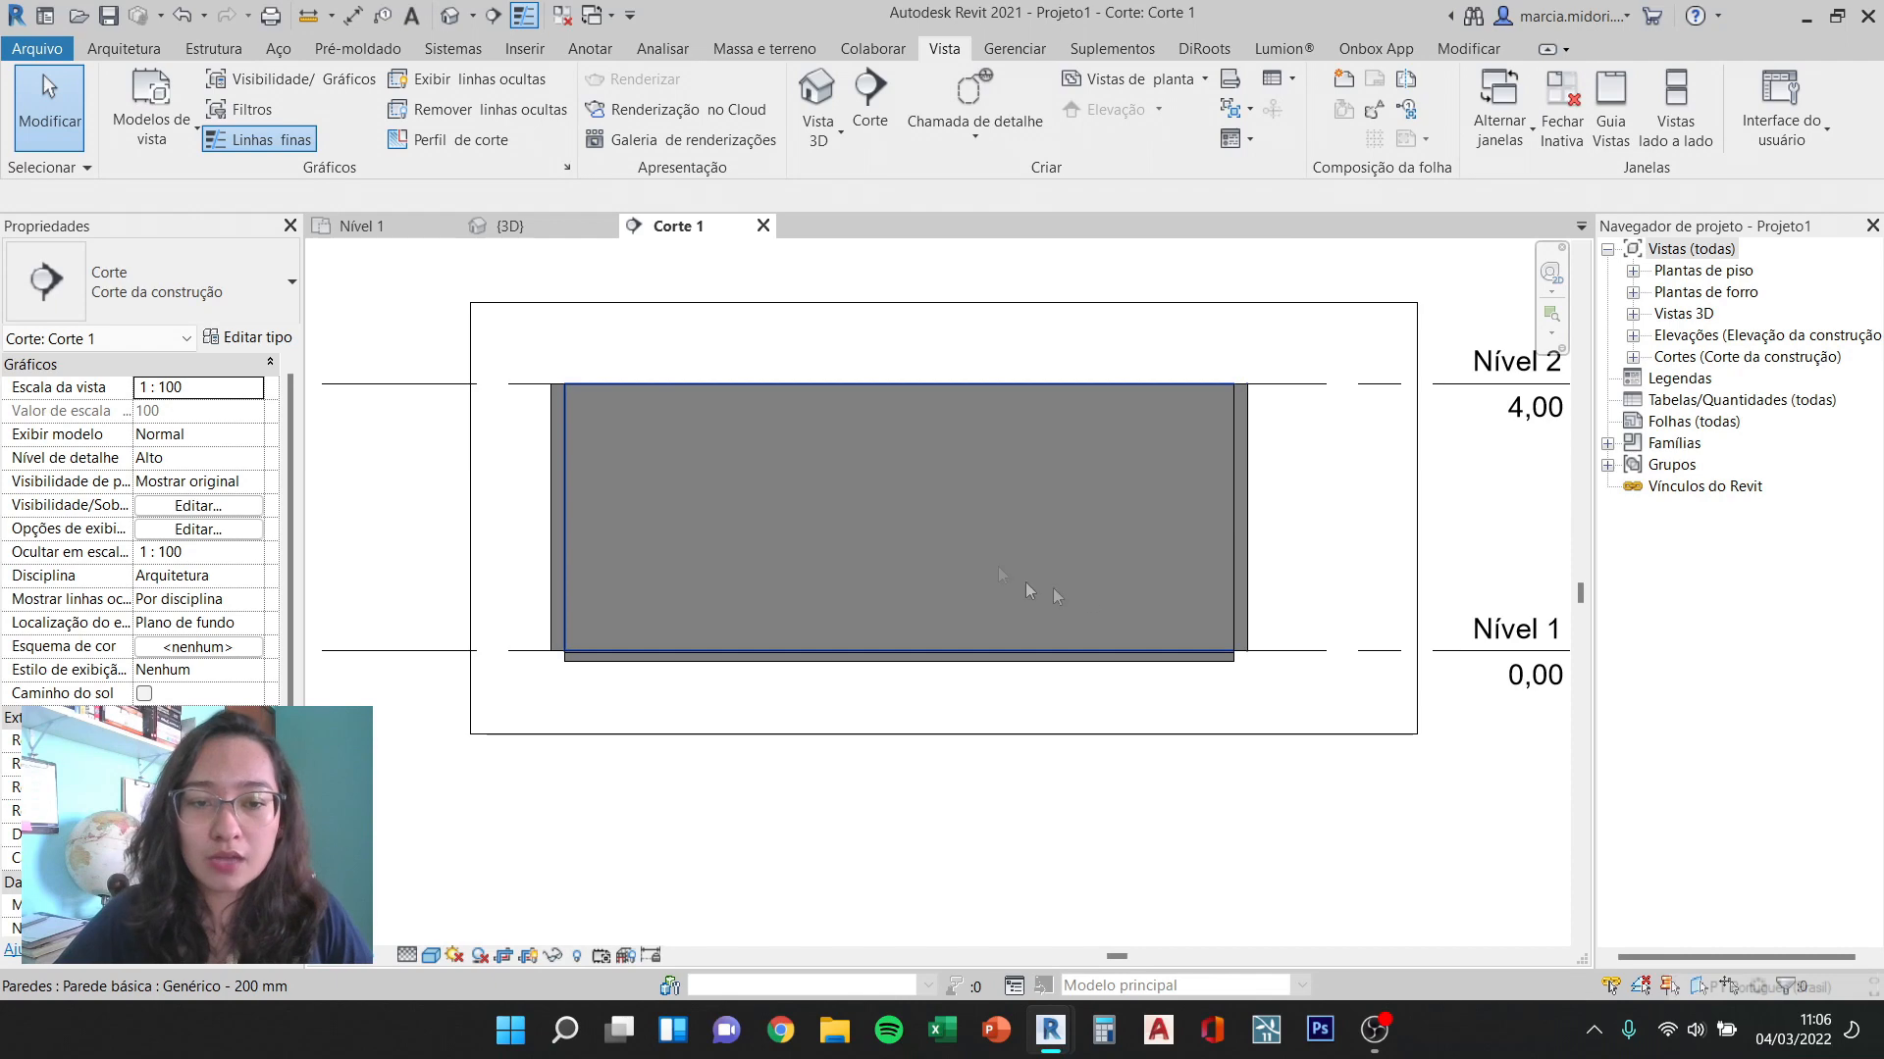
pyautogui.scroll(-1, 1073, 581)
pyautogui.moveTo(1084, 592); pyautogui.dragTo(1051, 601, button='middle')
pyautogui.moveTo(1260, 614); pyautogui.dragTo(1152, 748, button='middle')
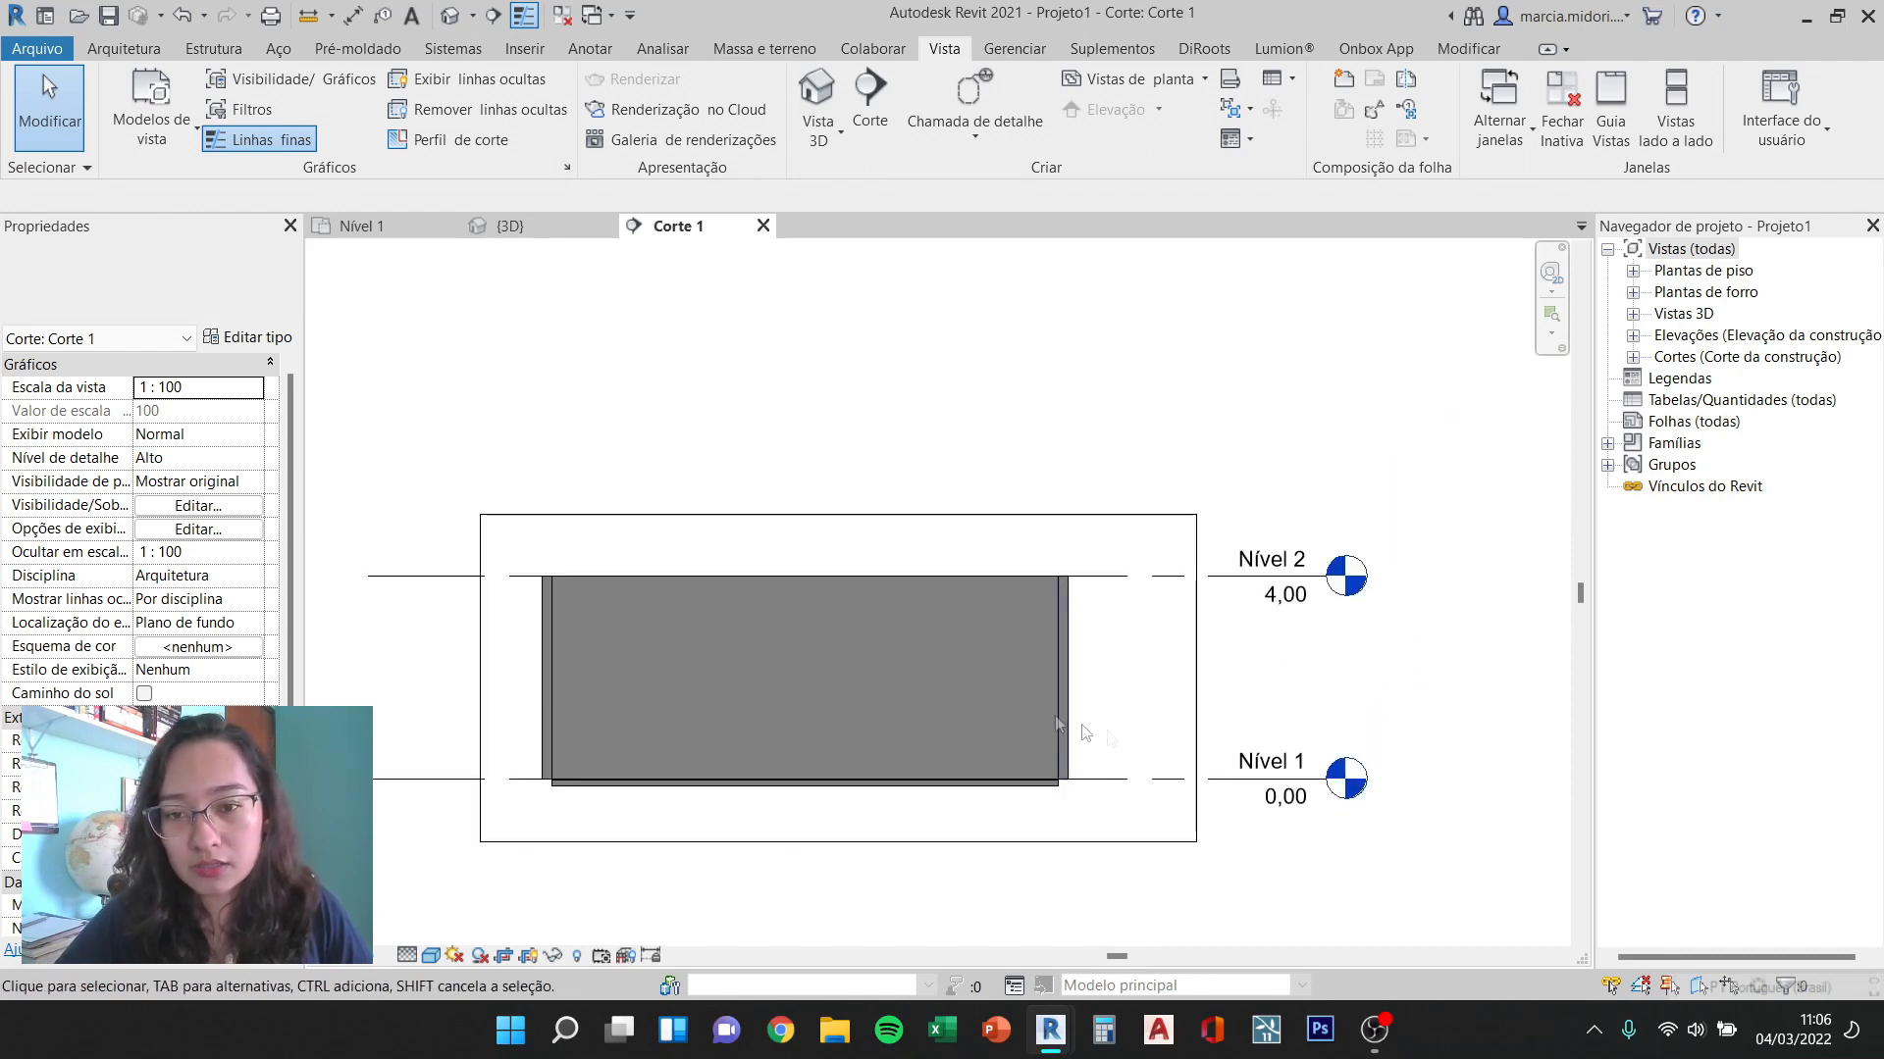
pyautogui.scroll(1, 696, 434)
# Step: Inspect the Genérico 150 mm floor beneath the walls from below in the 3D view
pyautogui.click(538, 225)
pyautogui.moveTo(798, 732); pyautogui.dragTo(834, 545, button='middle')
pyautogui.keyDown('shift'); pyautogui.moveTo(833, 545); pyautogui.dragTo(967, 495, button='middle'); pyautogui.keyUp('shift')
pyautogui.keyDown('shift'); pyautogui.moveTo(674, 701); pyautogui.dragTo(785, 561, button='middle'); pyautogui.keyUp('shift')
pyautogui.scroll(2, 947, 614)
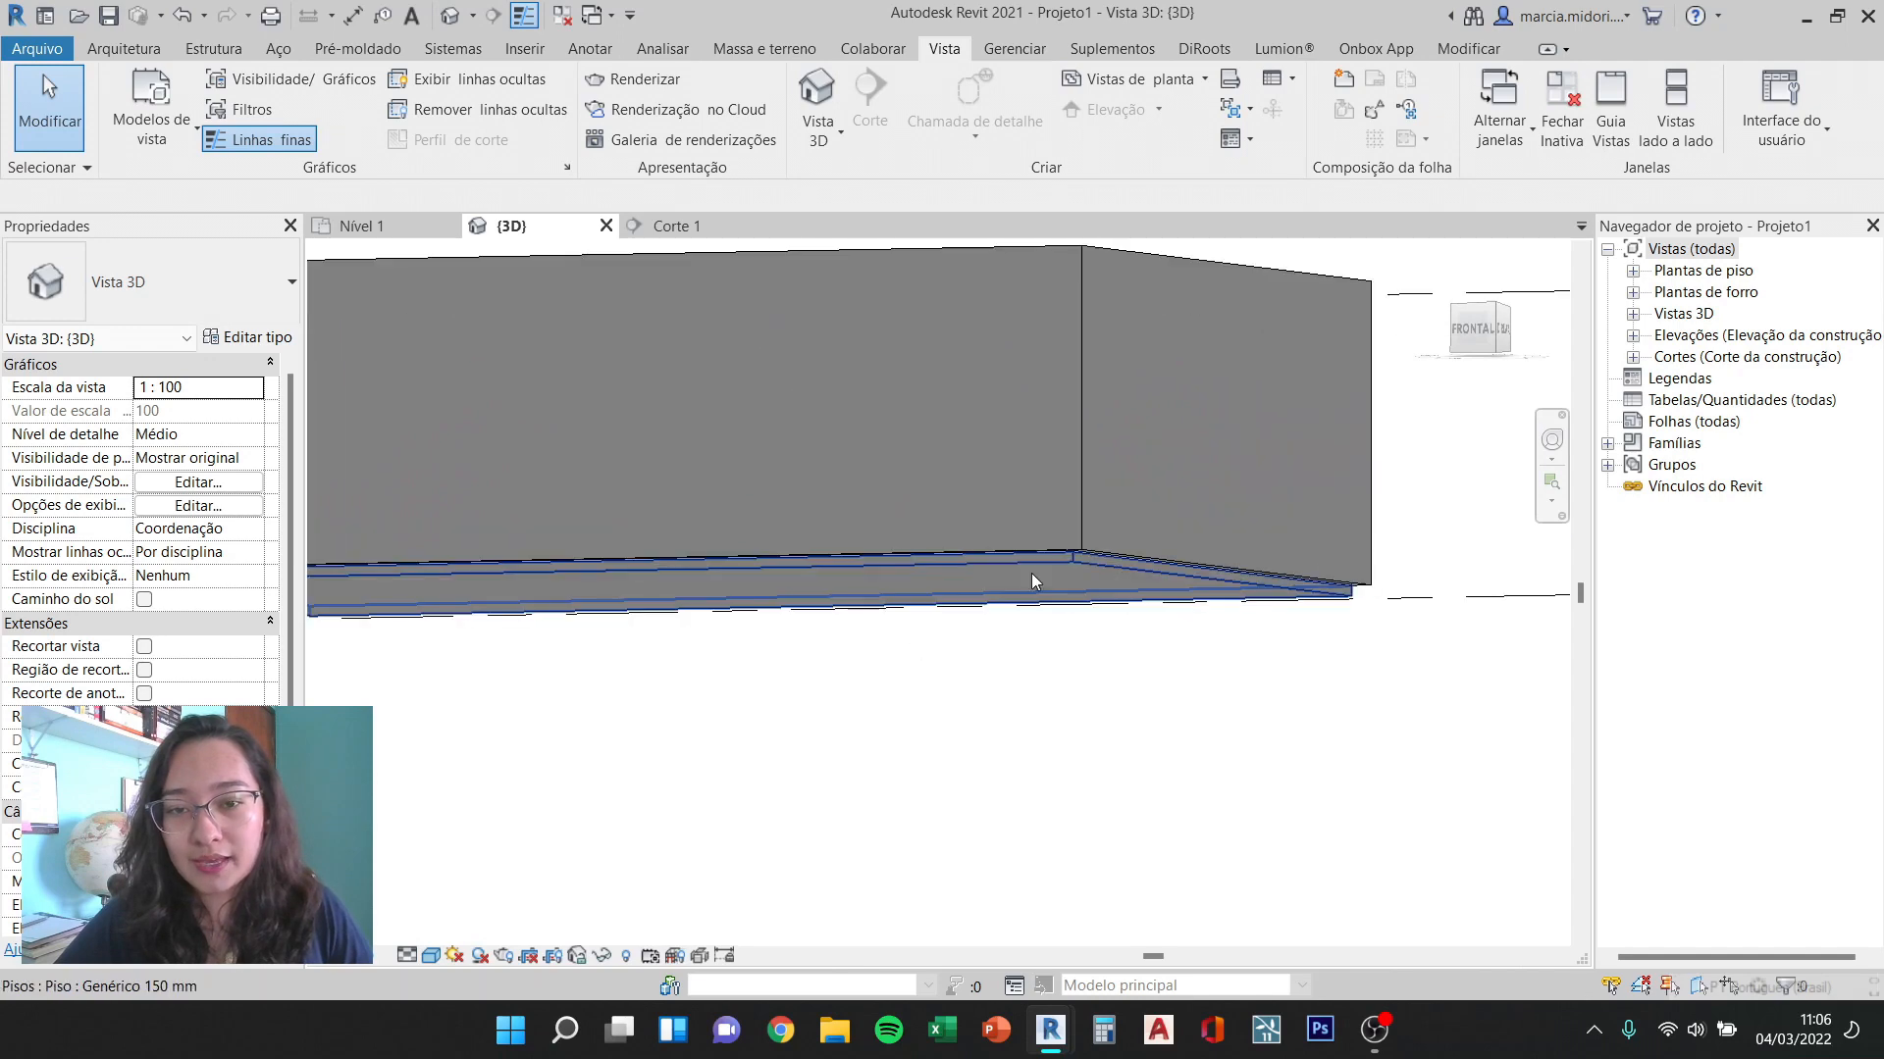
pyautogui.click(1032, 575)
pyautogui.keyDown('shift'); pyautogui.moveTo(1032, 575); pyautogui.dragTo(566, 376, button='middle'); pyautogui.keyUp('shift')
# Step: Check the properties of the Piso Cerâmico 2 cm floor in the Nível 1 floor plan
pyautogui.click(361, 226)
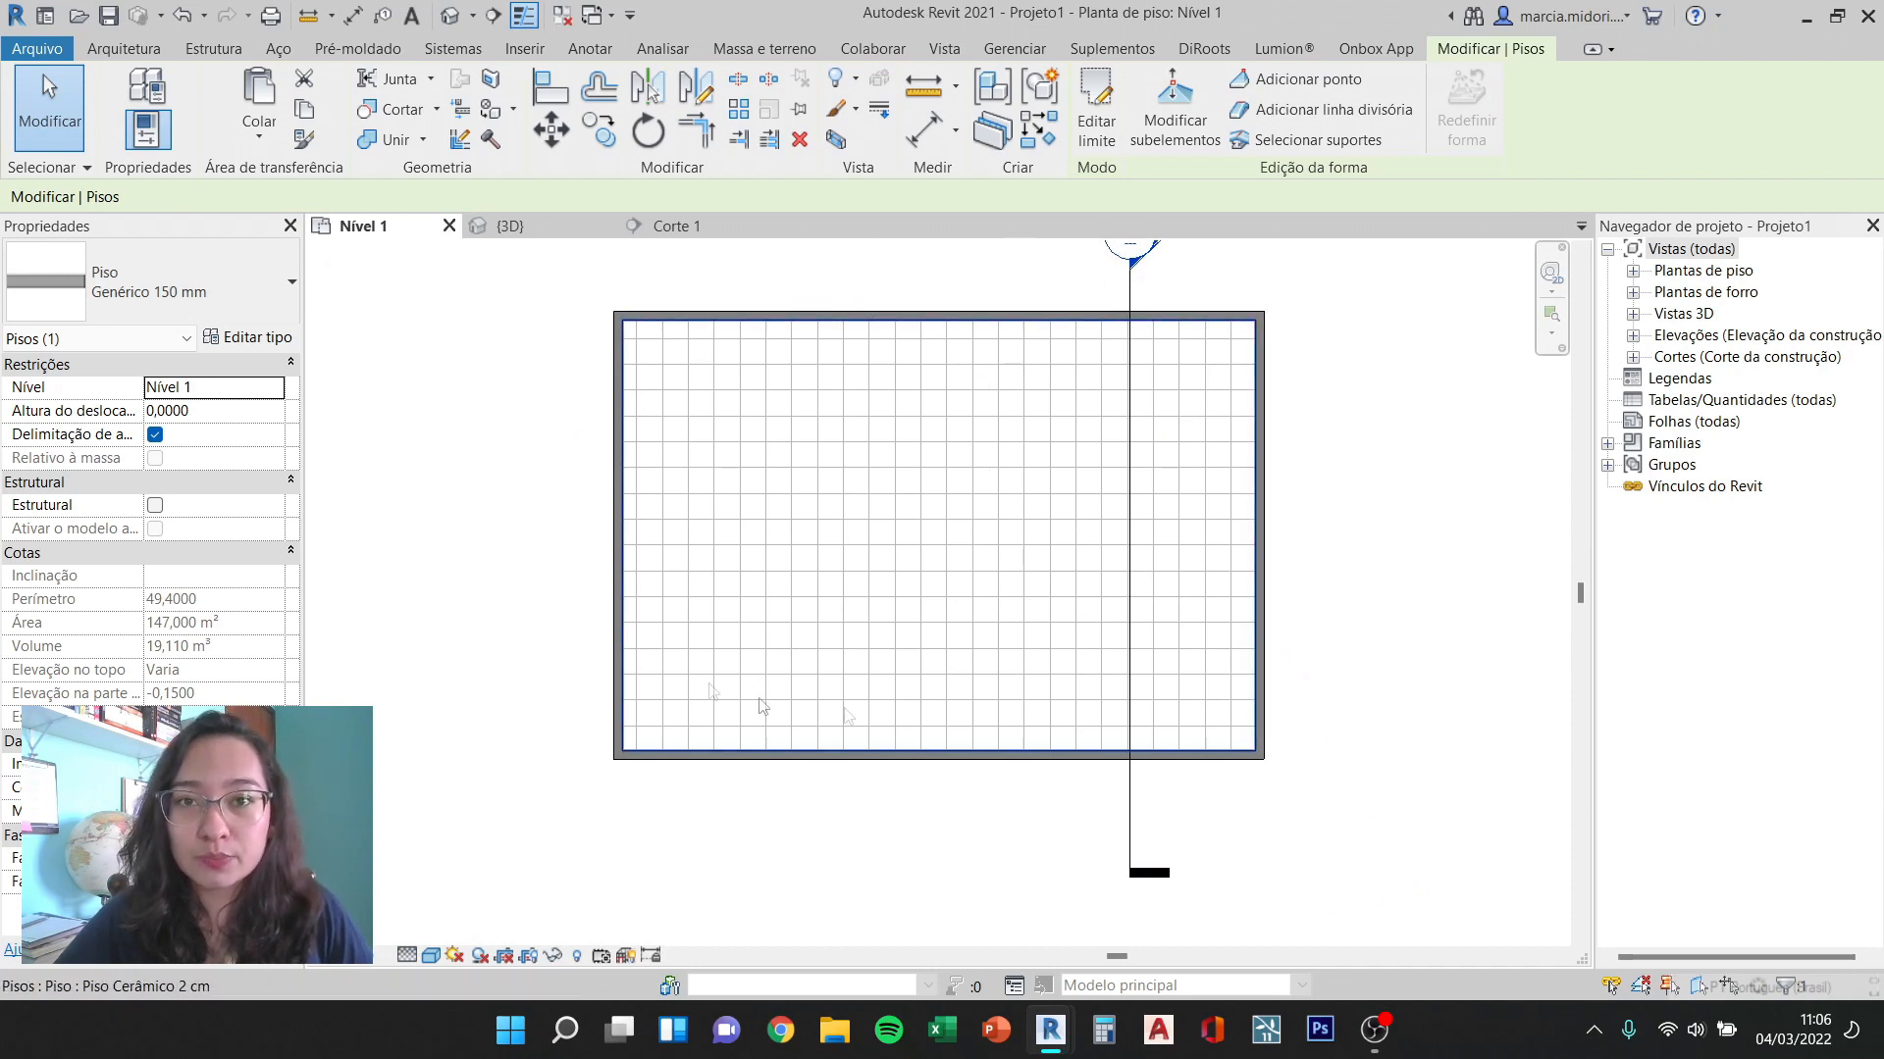
pyautogui.click(882, 379)
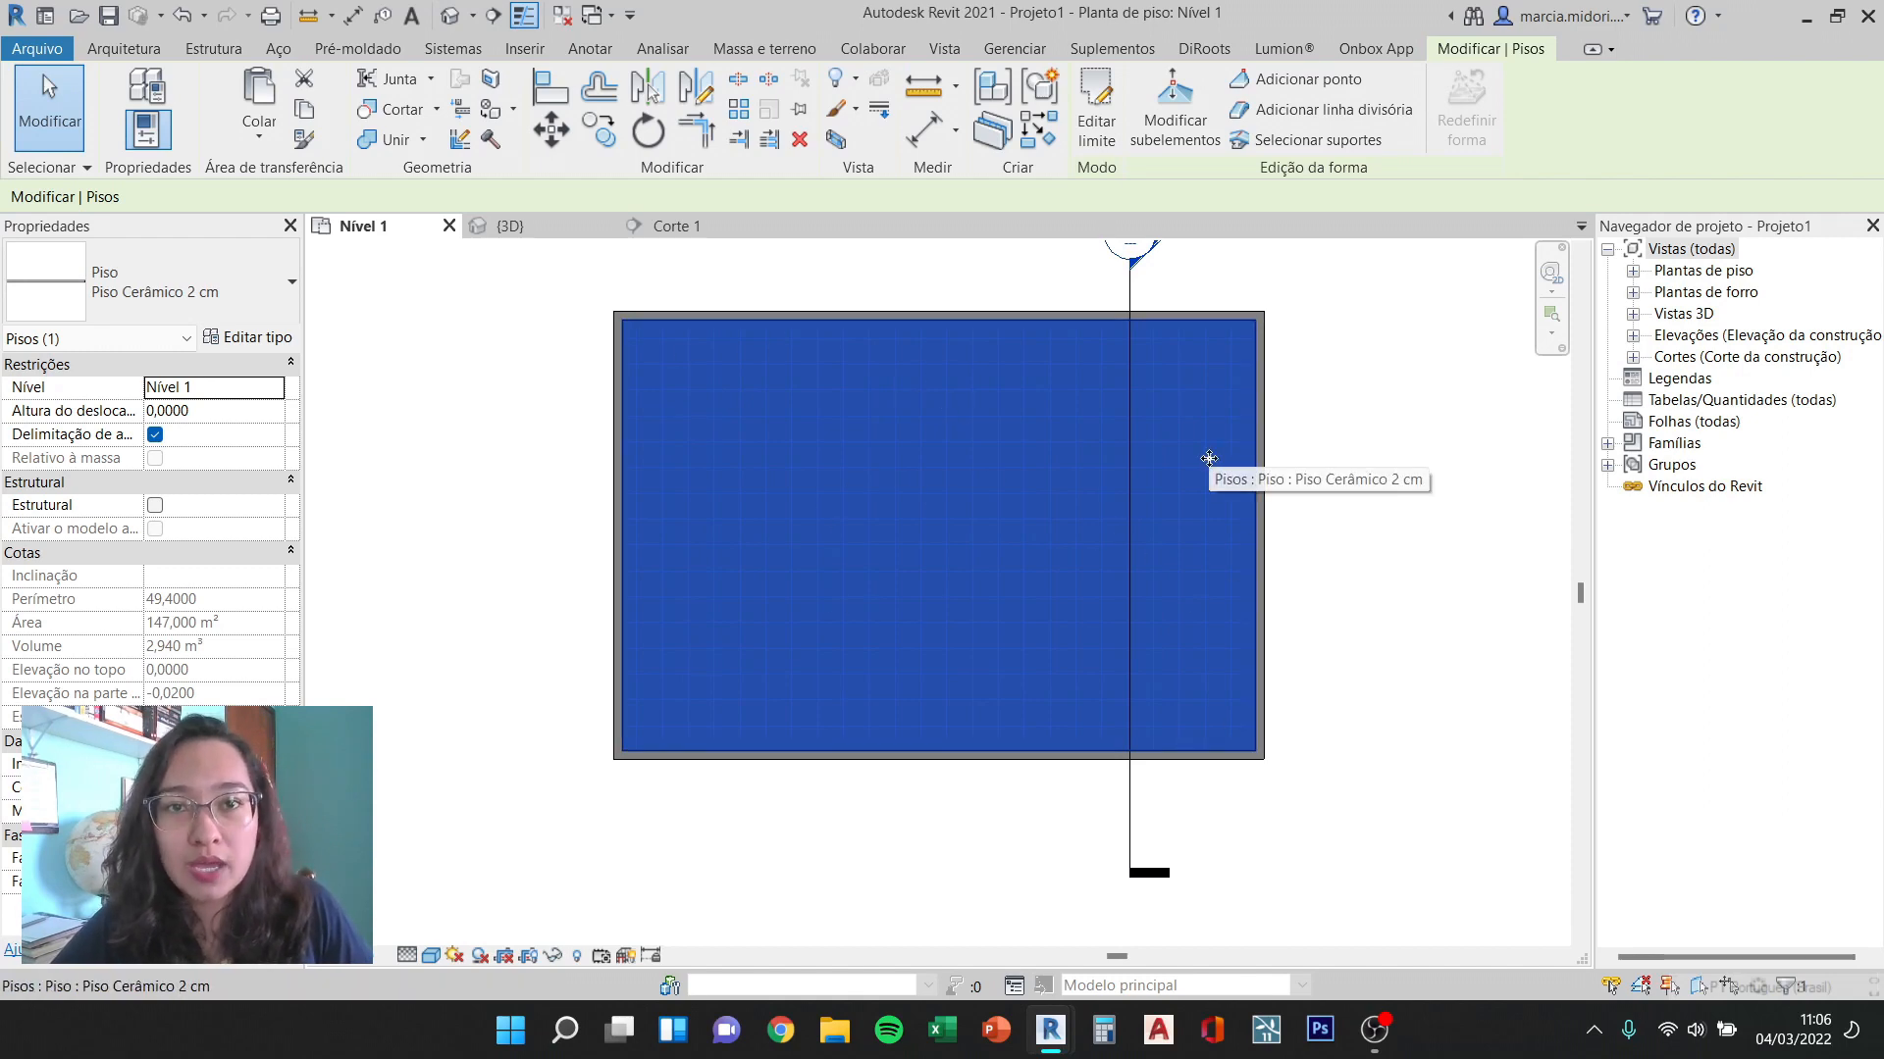
pyautogui.press('Escape')
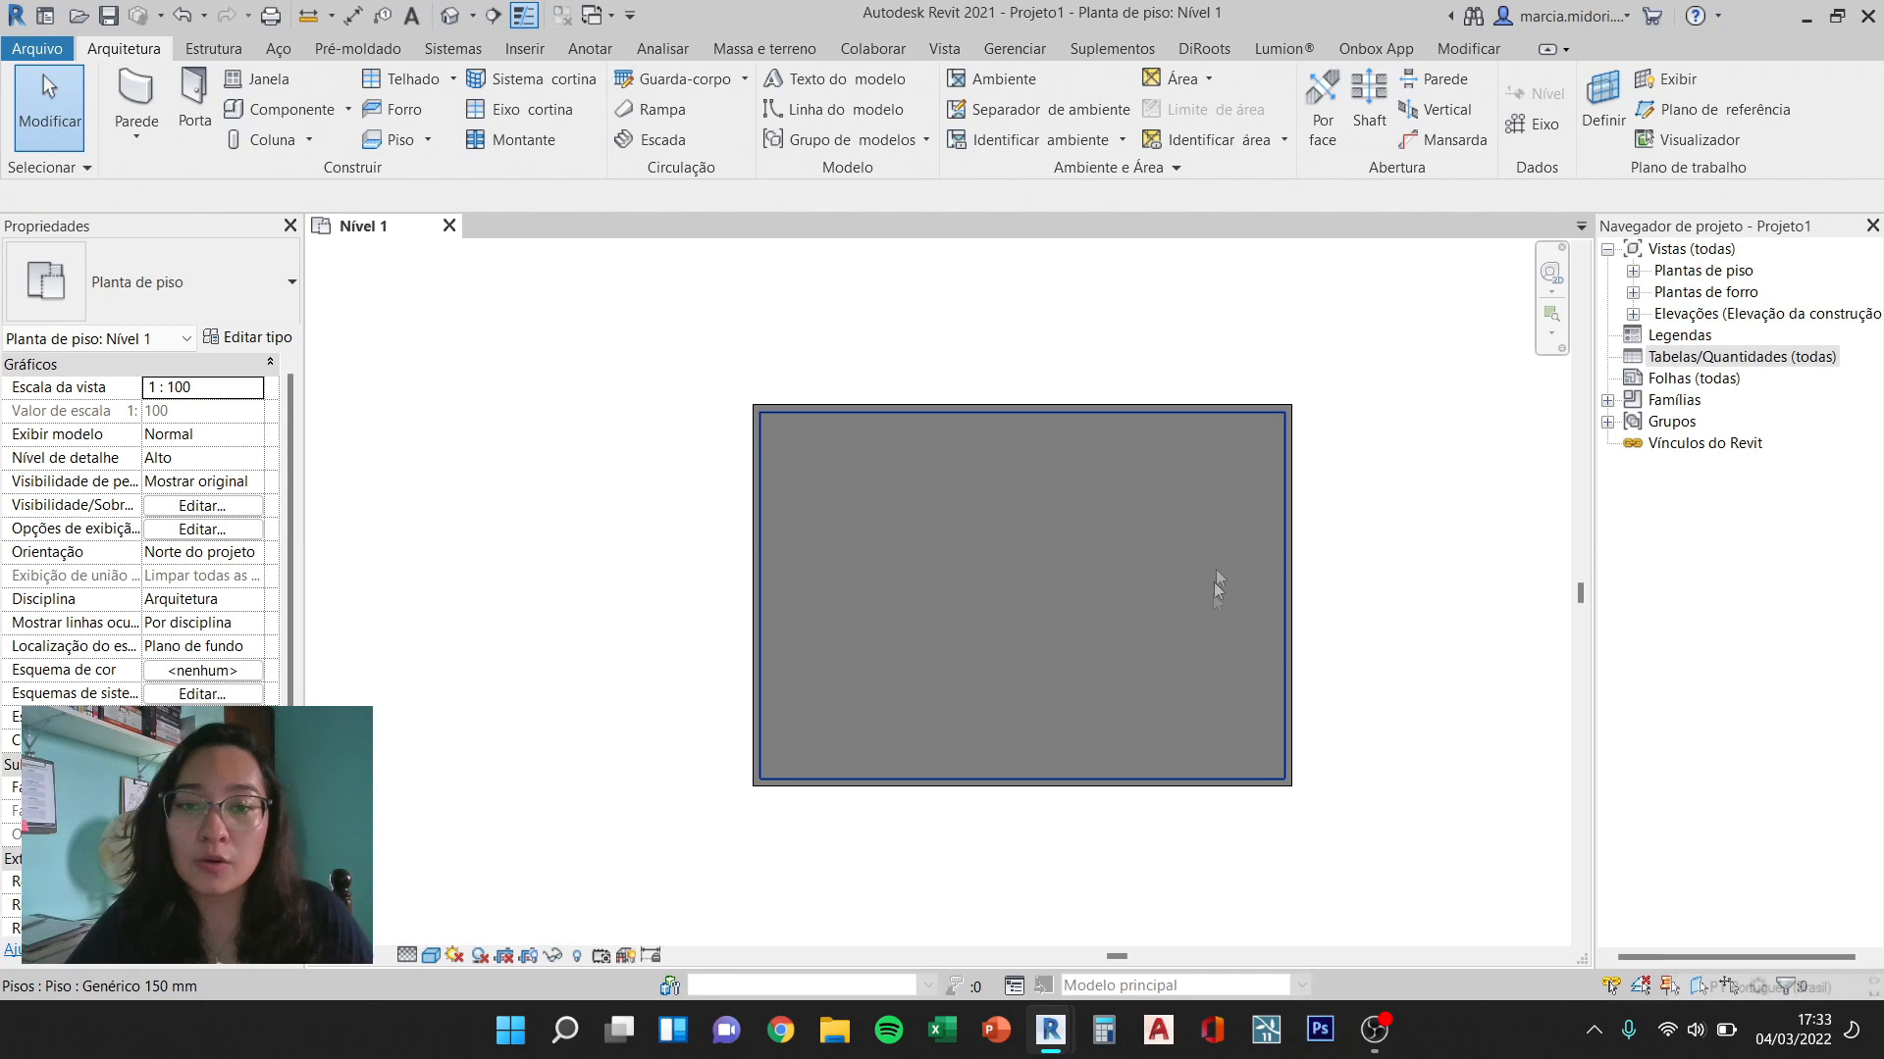
# Step: Inspect the boundary sketch of the Genérico 150 mm floor in Nível 1, close it, and read the floor's perimeter, area and volume
pyautogui.scroll(-2, 1213, 589)
pyautogui.scroll(-2, 1110, 596)
pyautogui.moveTo(1110, 596); pyautogui.dragTo(1015, 511, button='middle')
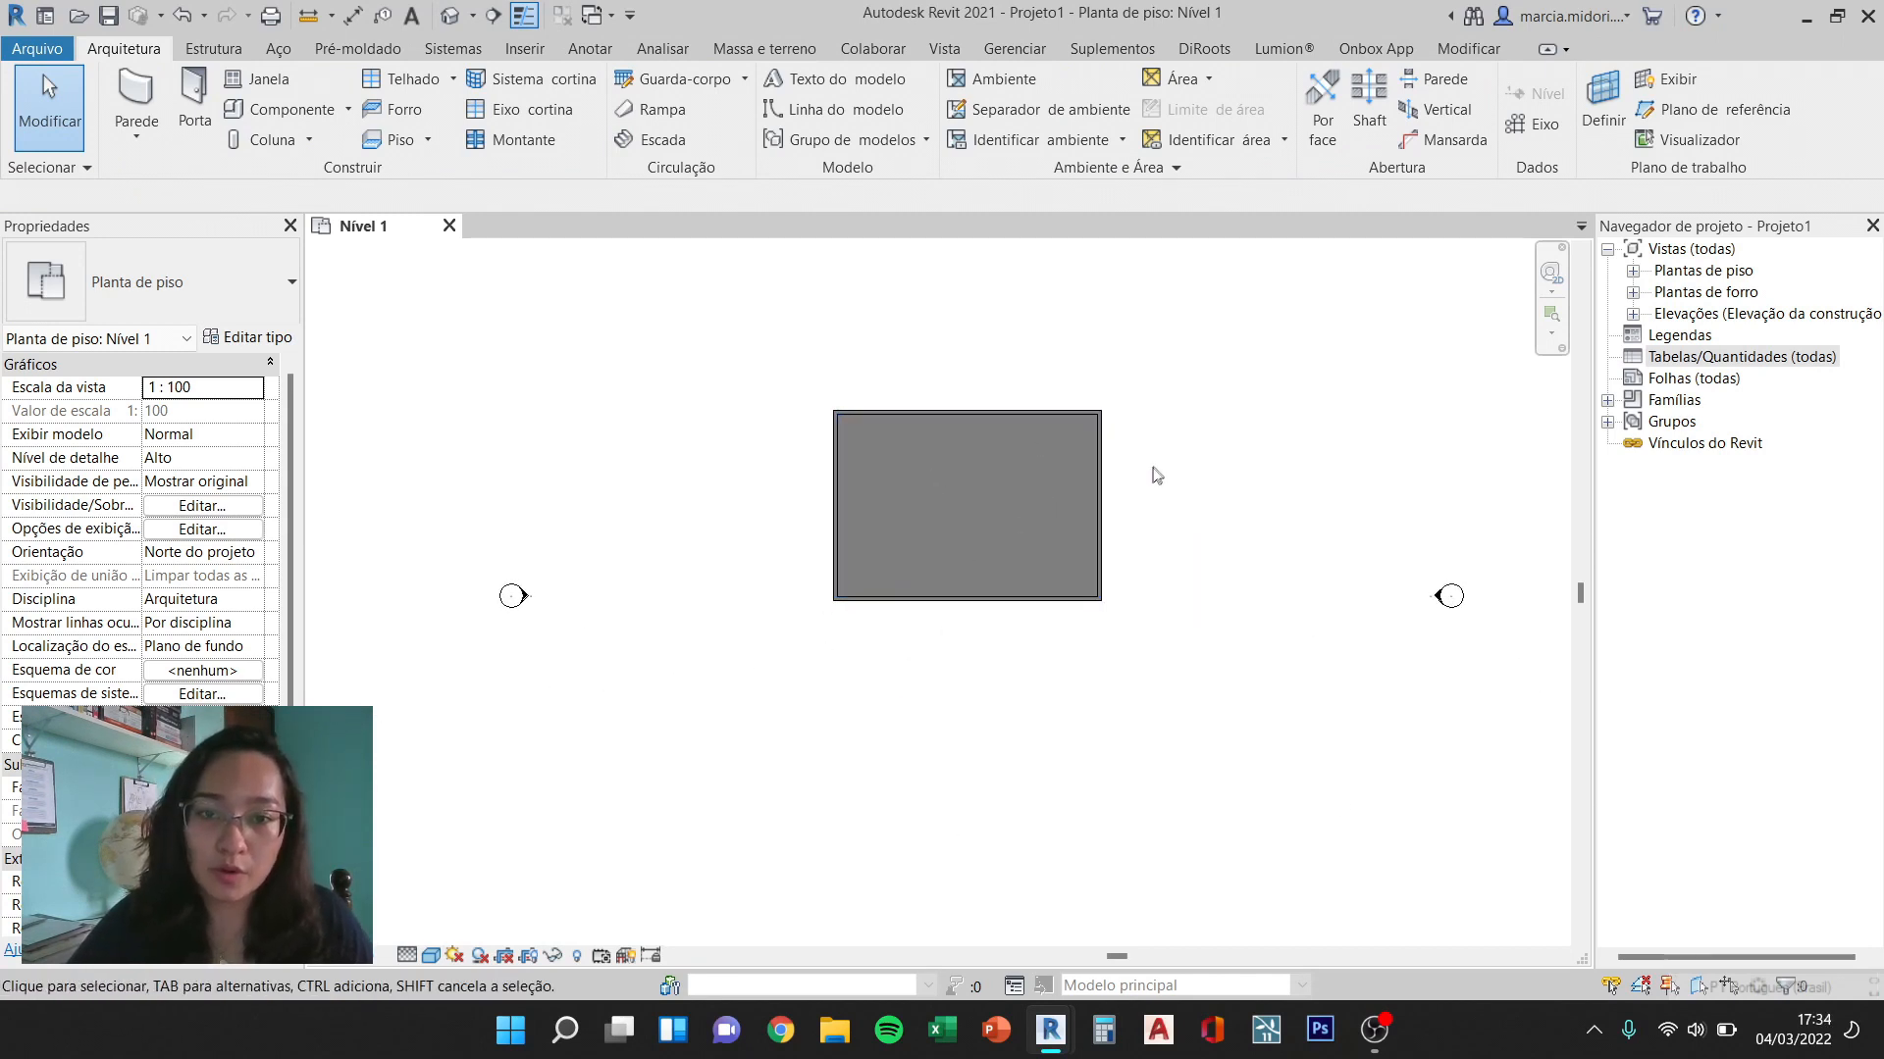
pyautogui.scroll(2, 951, 486)
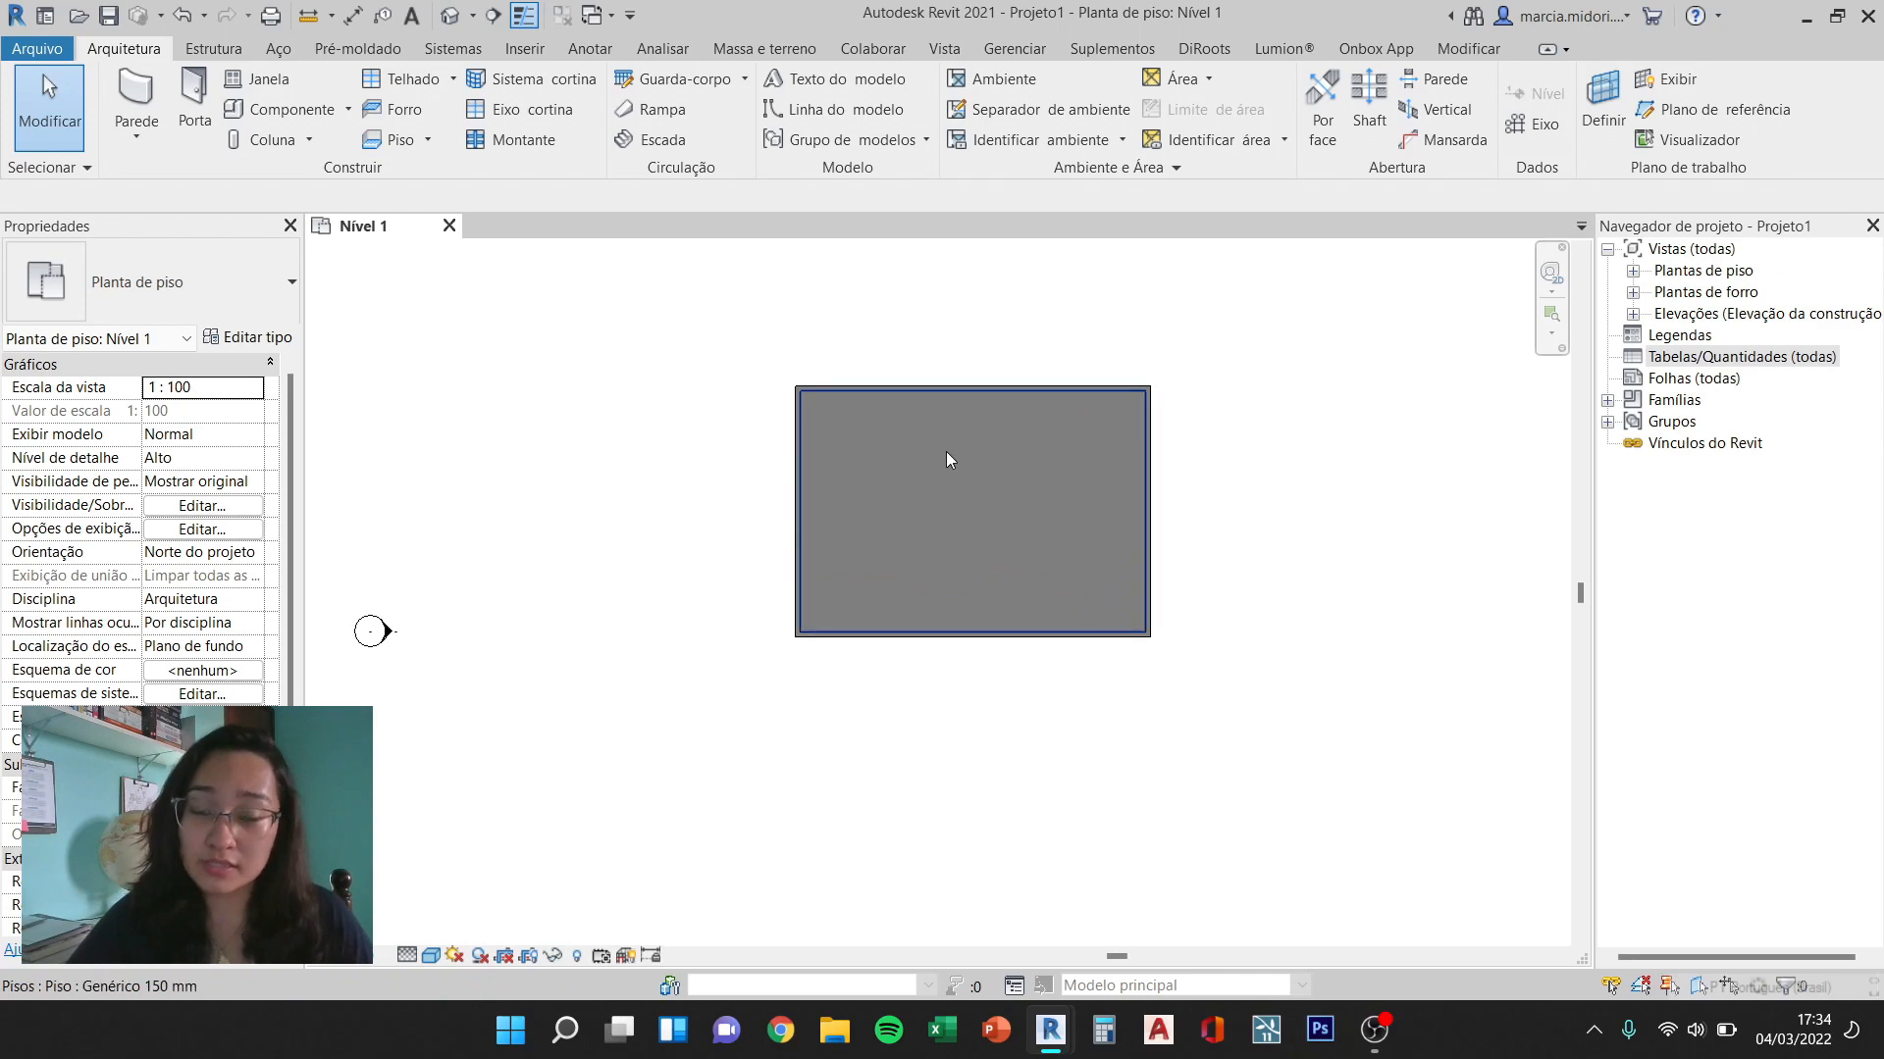
pyautogui.click(946, 452)
pyautogui.press('Escape')
pyautogui.click(958, 445)
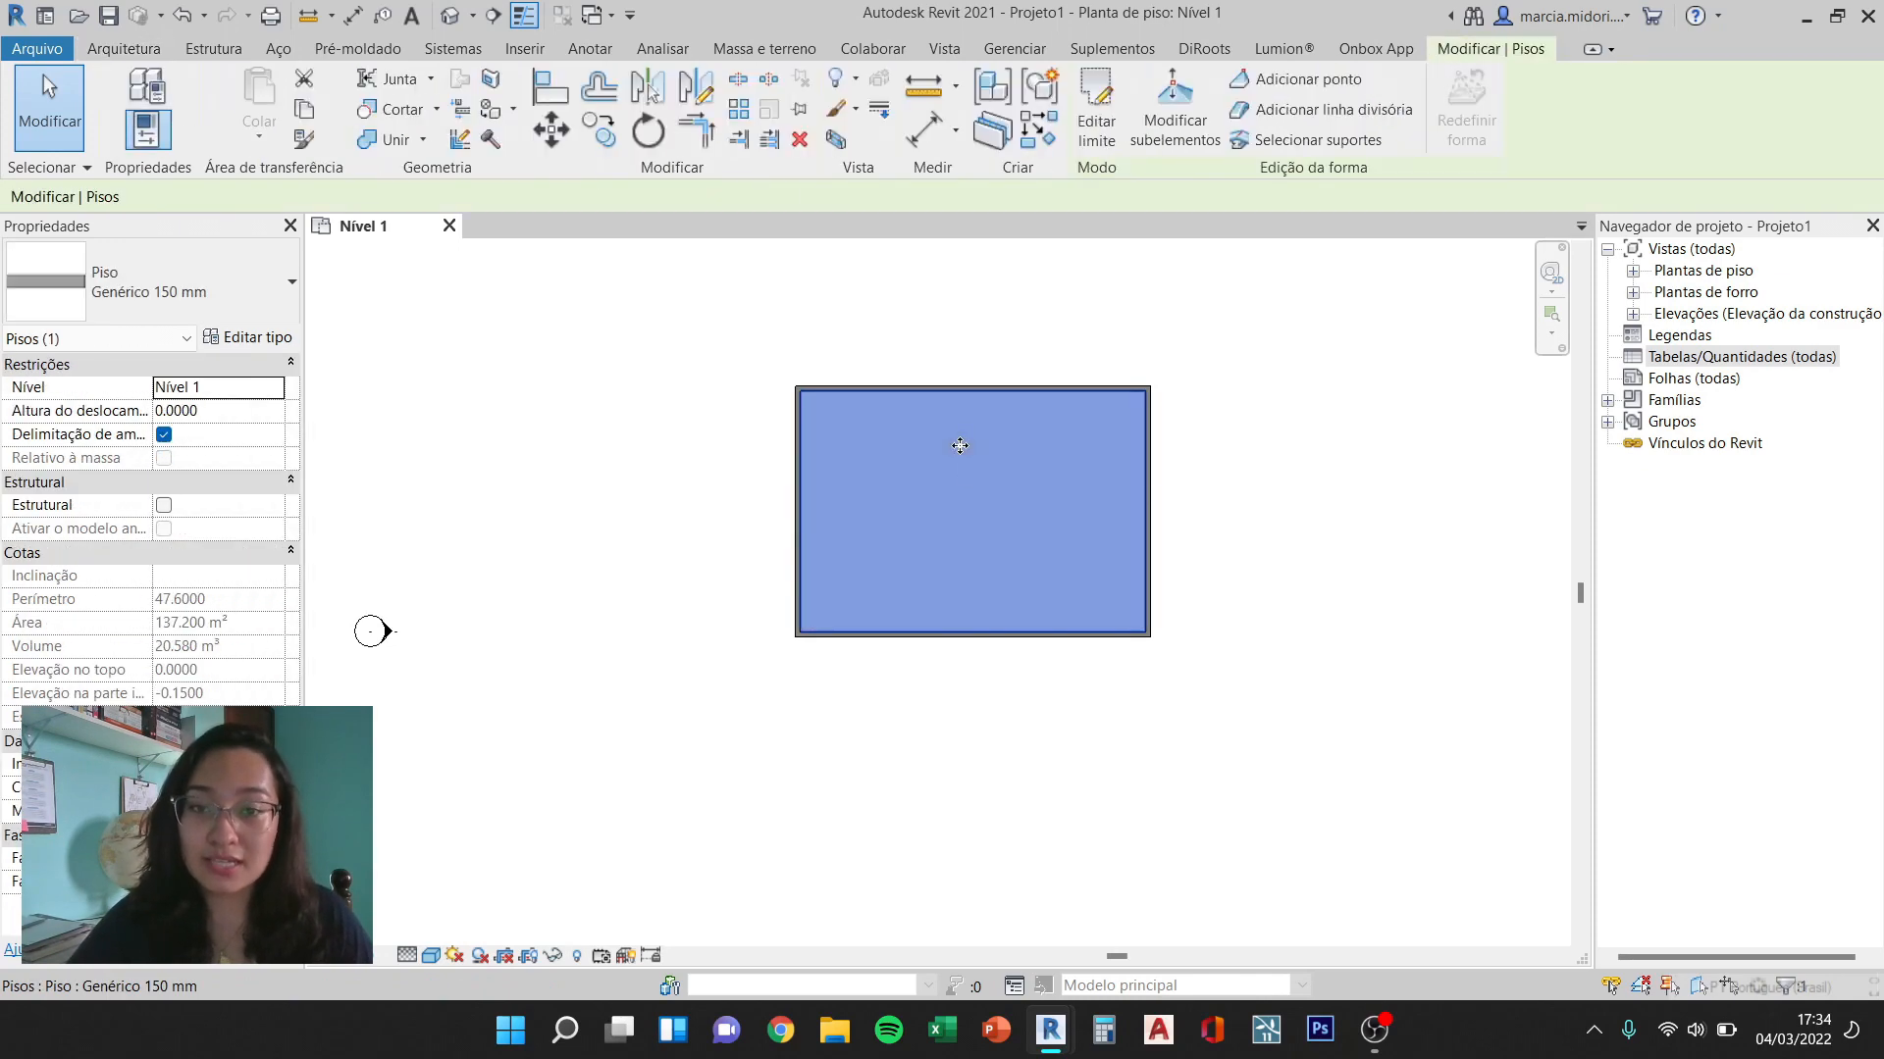
pyautogui.doubleClick(961, 449)
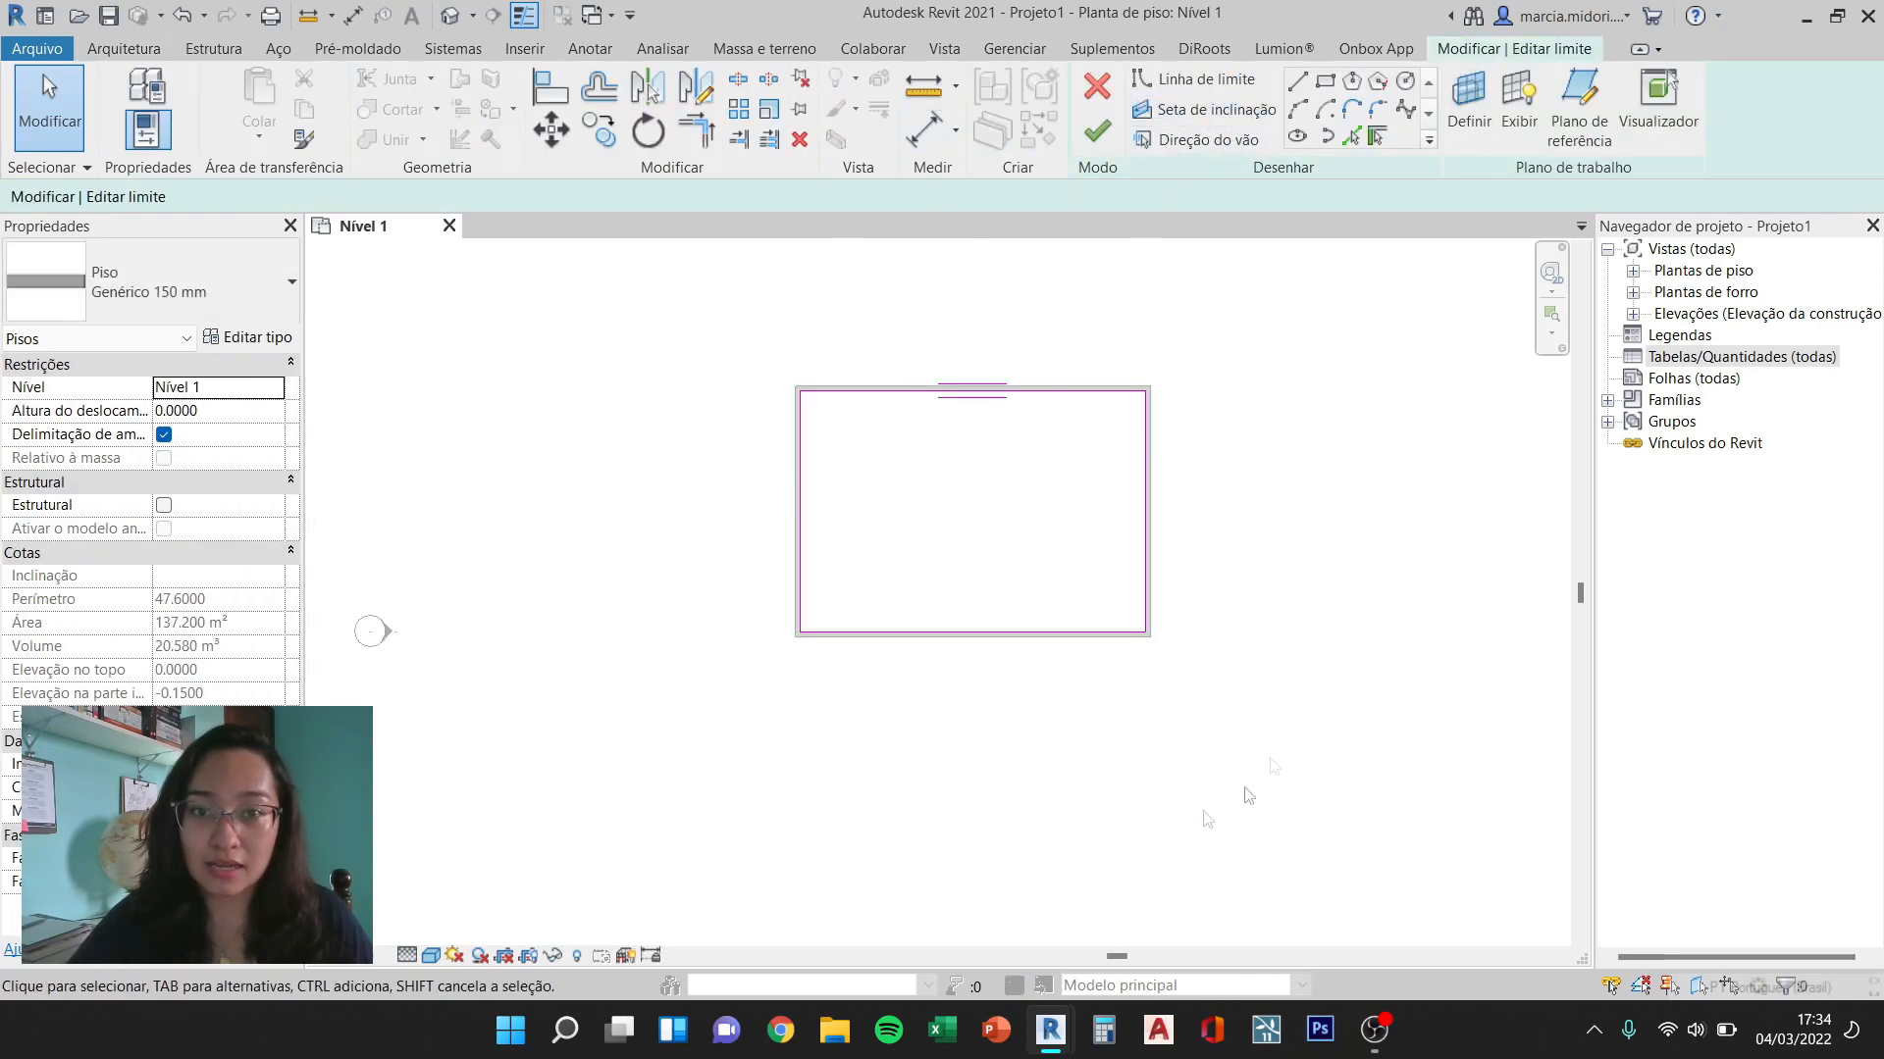
pyautogui.click(1096, 131)
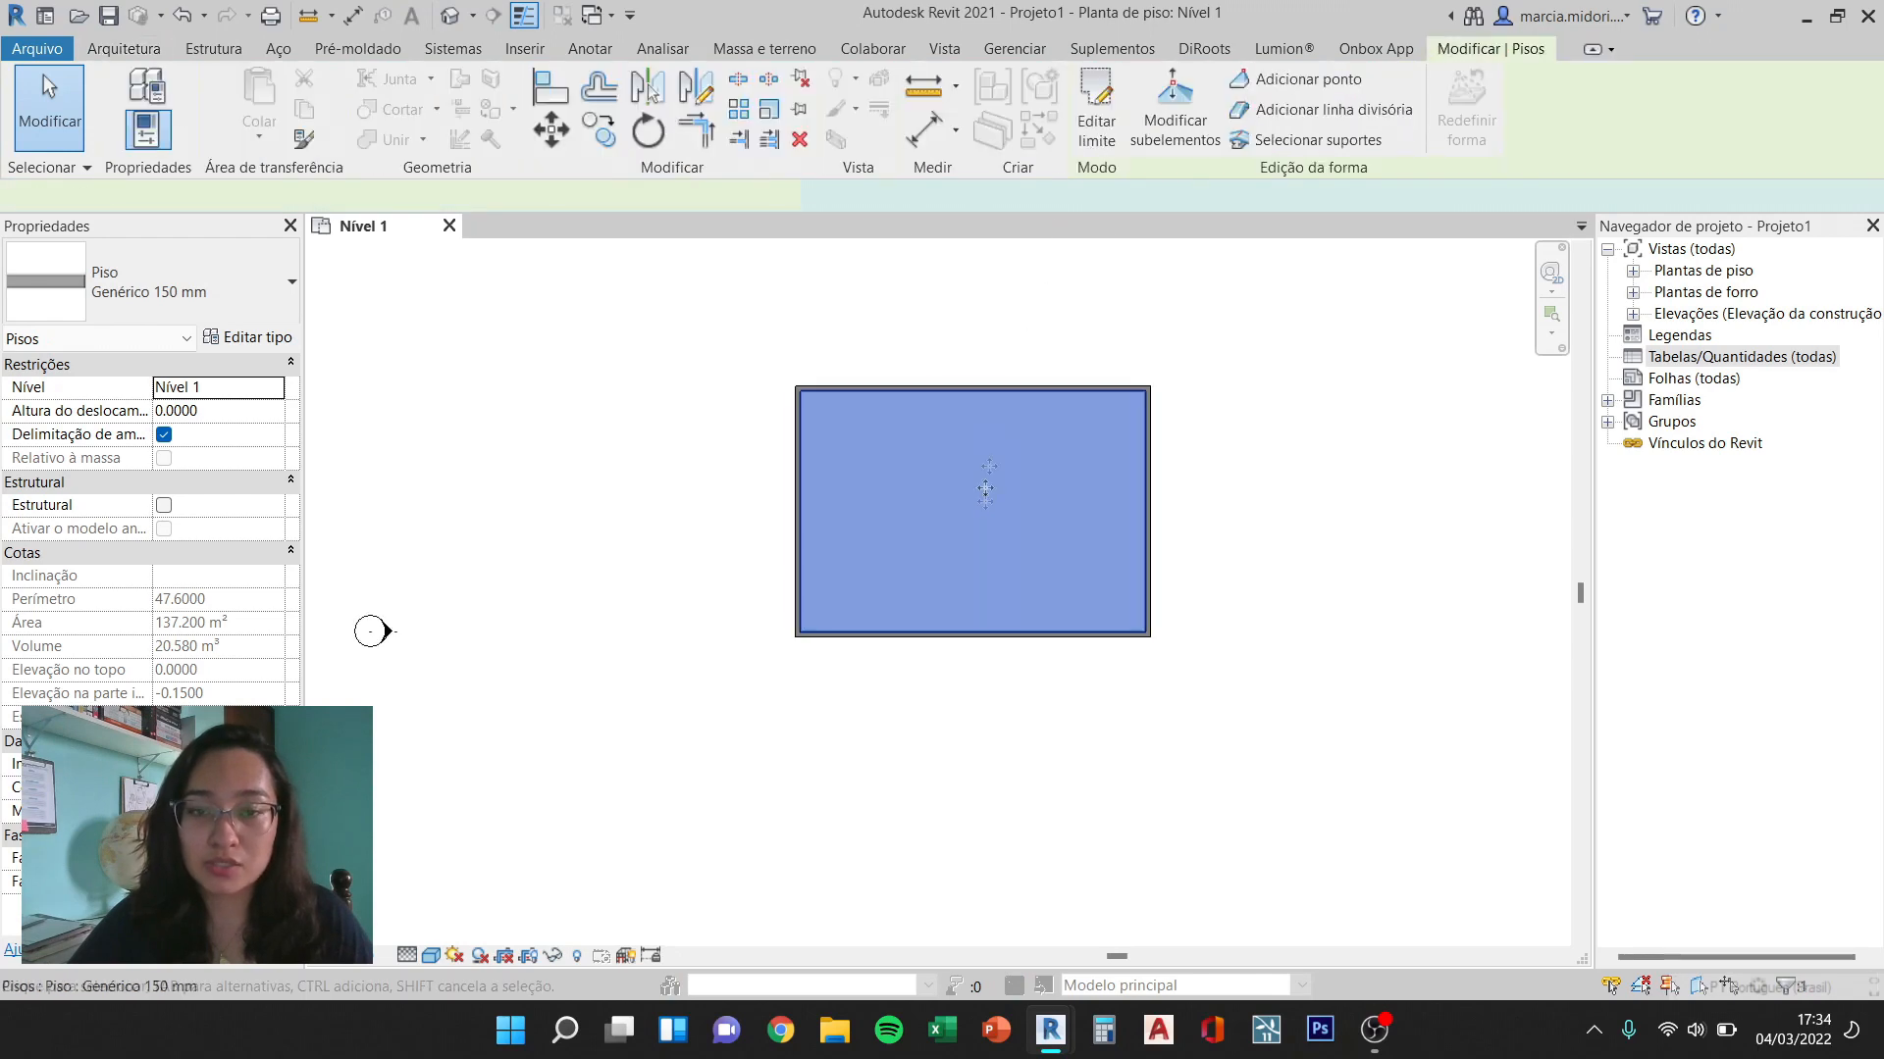
pyautogui.press('Escape')
pyautogui.click(876, 459)
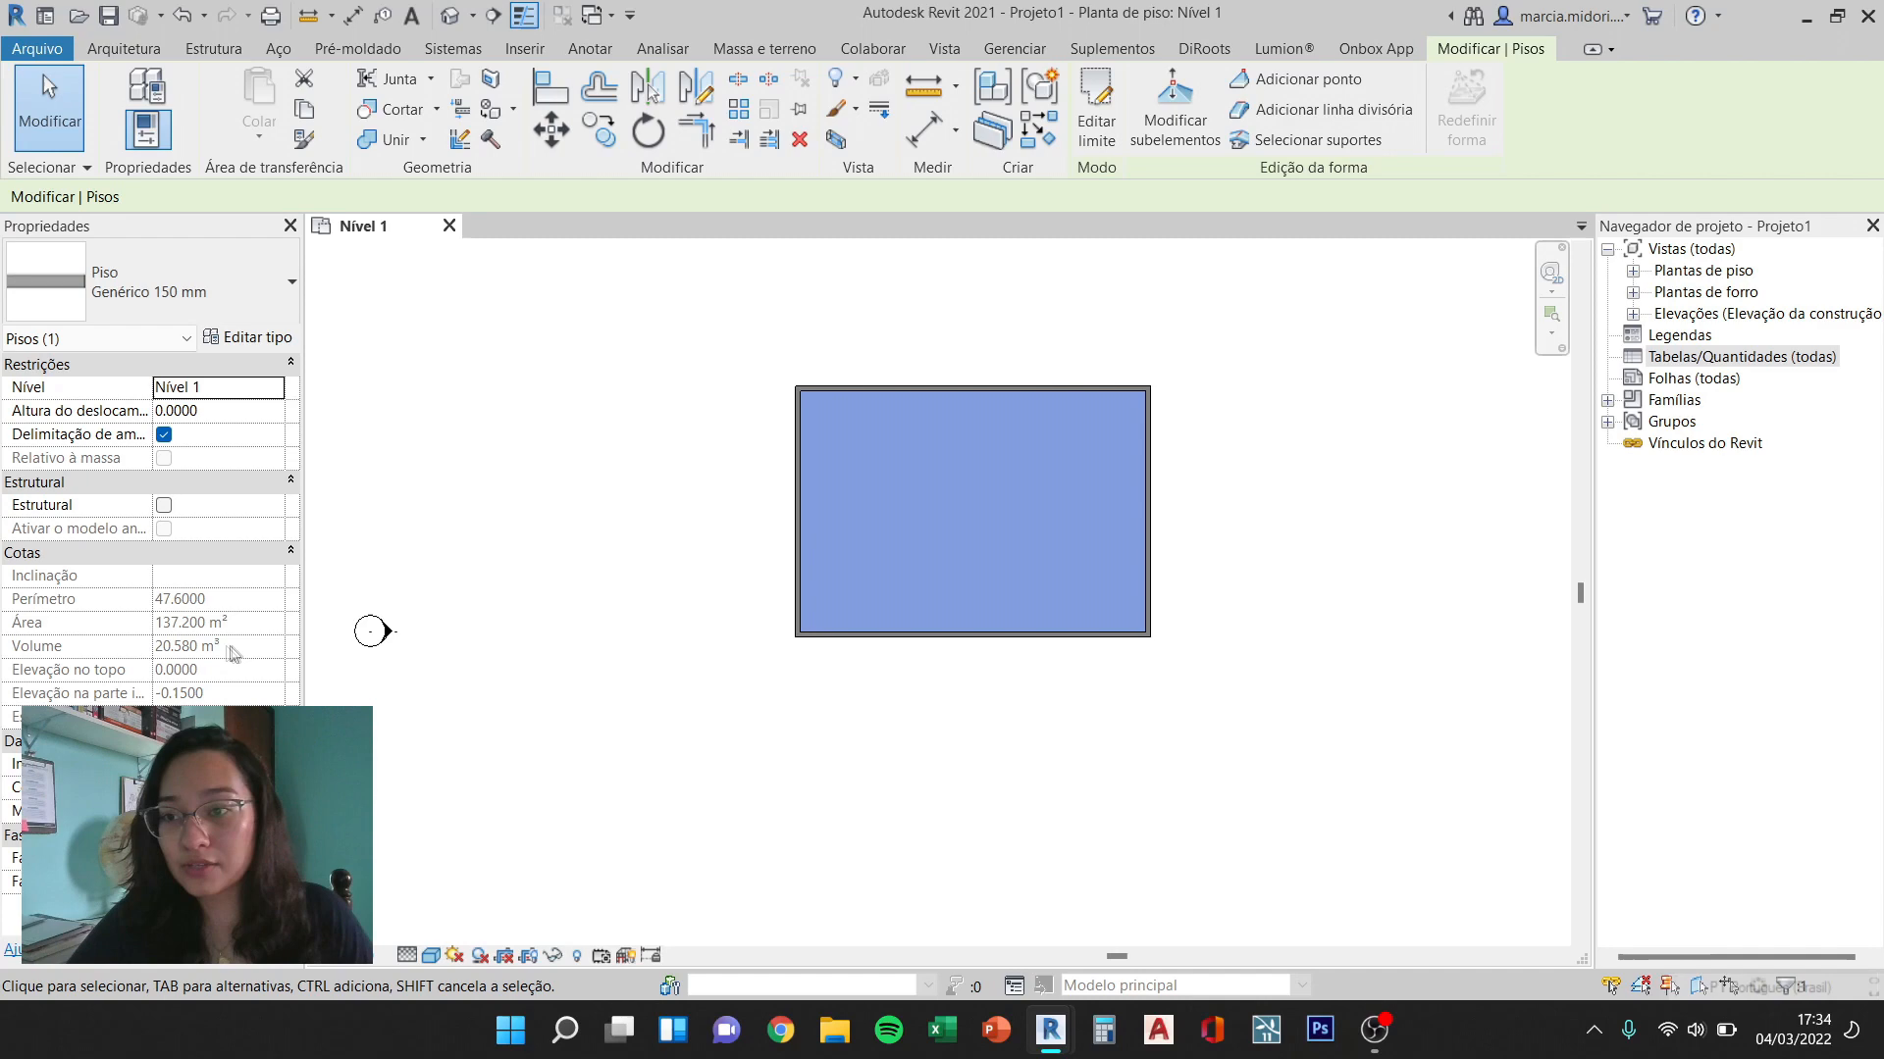
pyautogui.click(1168, 465)
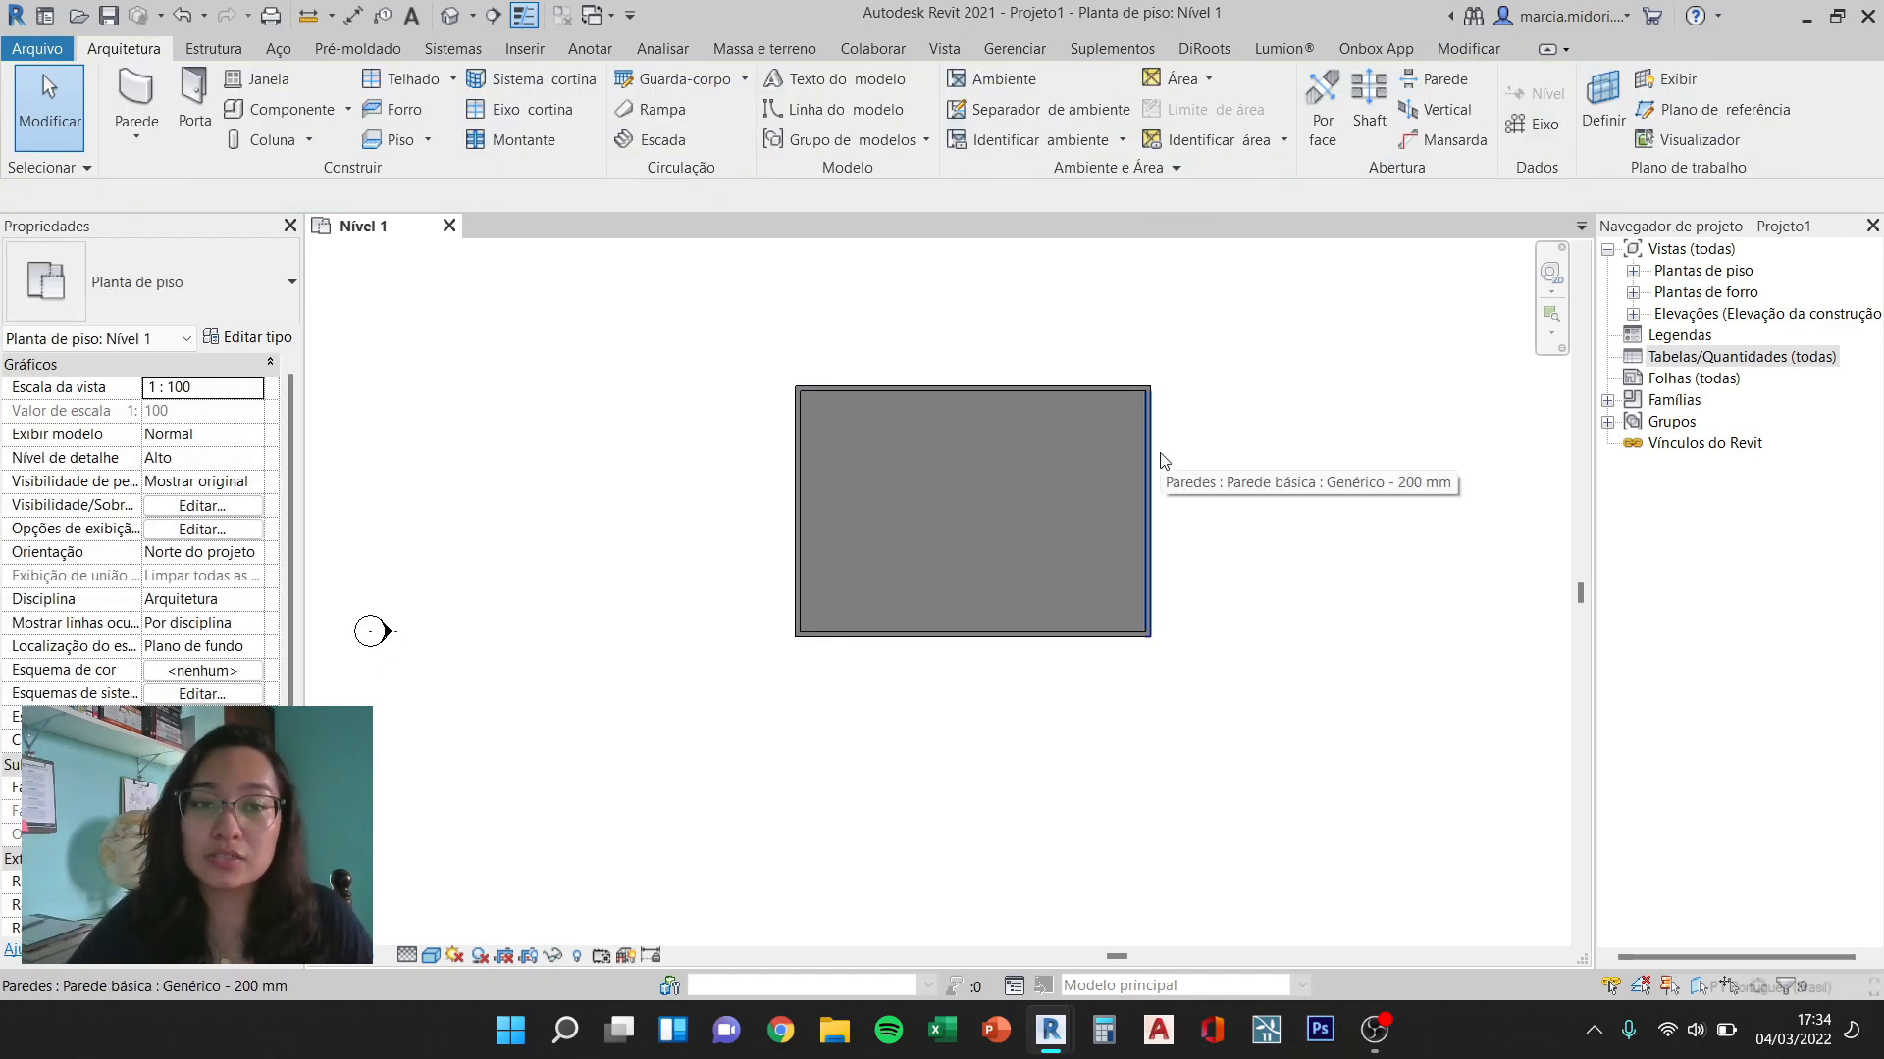
# Step: Move the right wall outward to enlarge the floor to about 170.5 m², and check the floor's dimensions
pyautogui.click(1161, 462)
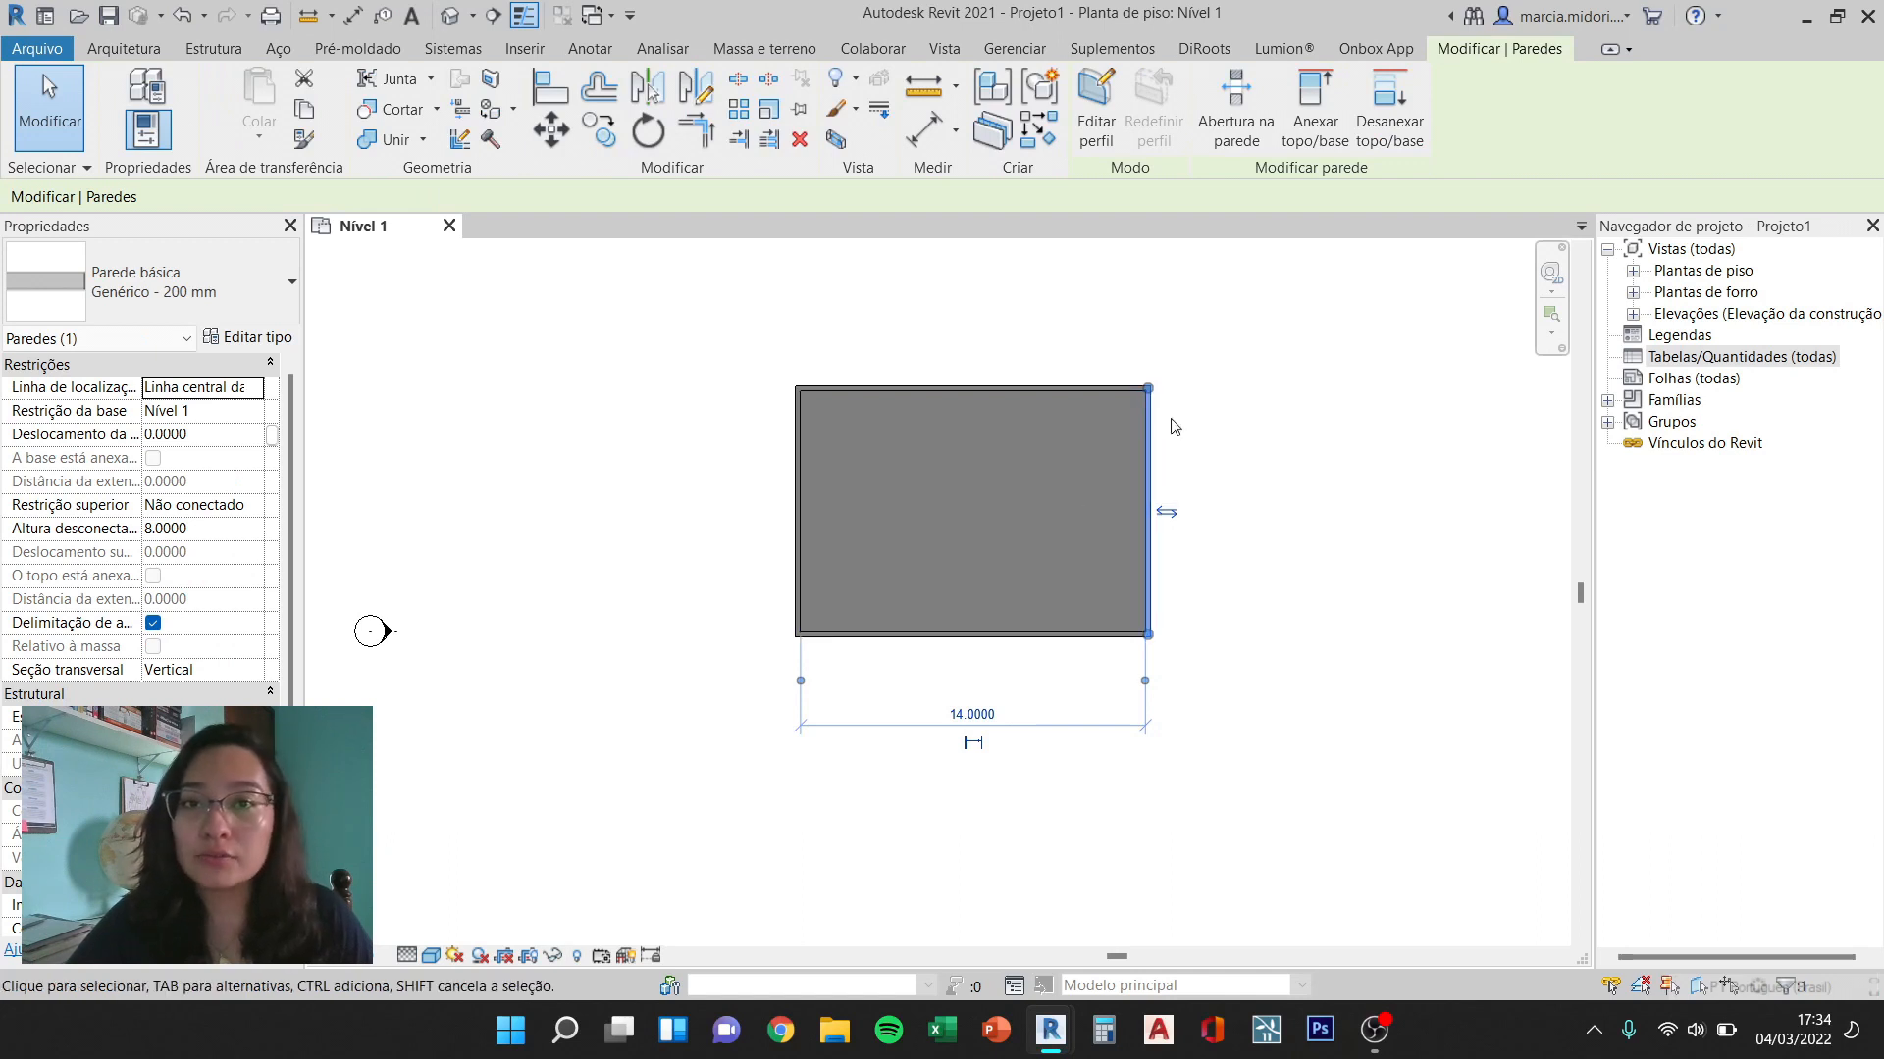
pyautogui.moveTo(1149, 437); pyautogui.dragTo(1233, 433)
pyautogui.press('Escape')
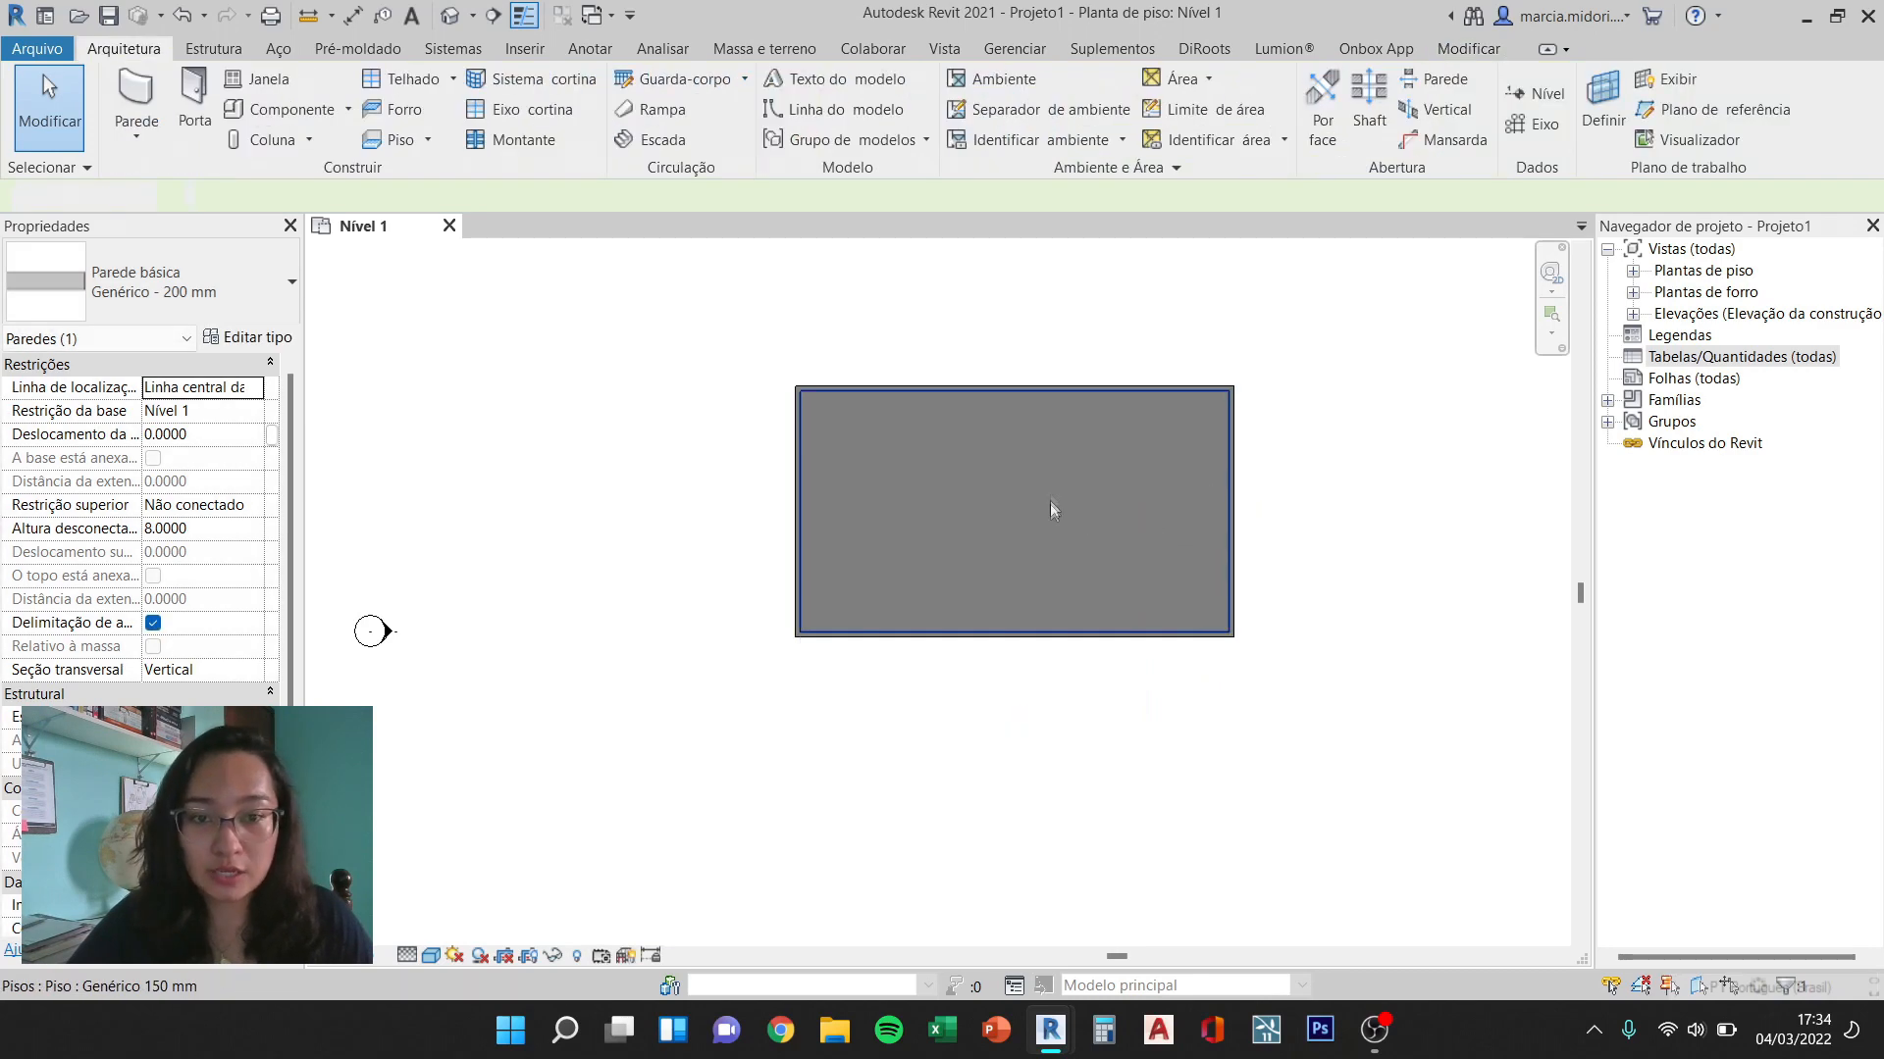
pyautogui.click(1054, 463)
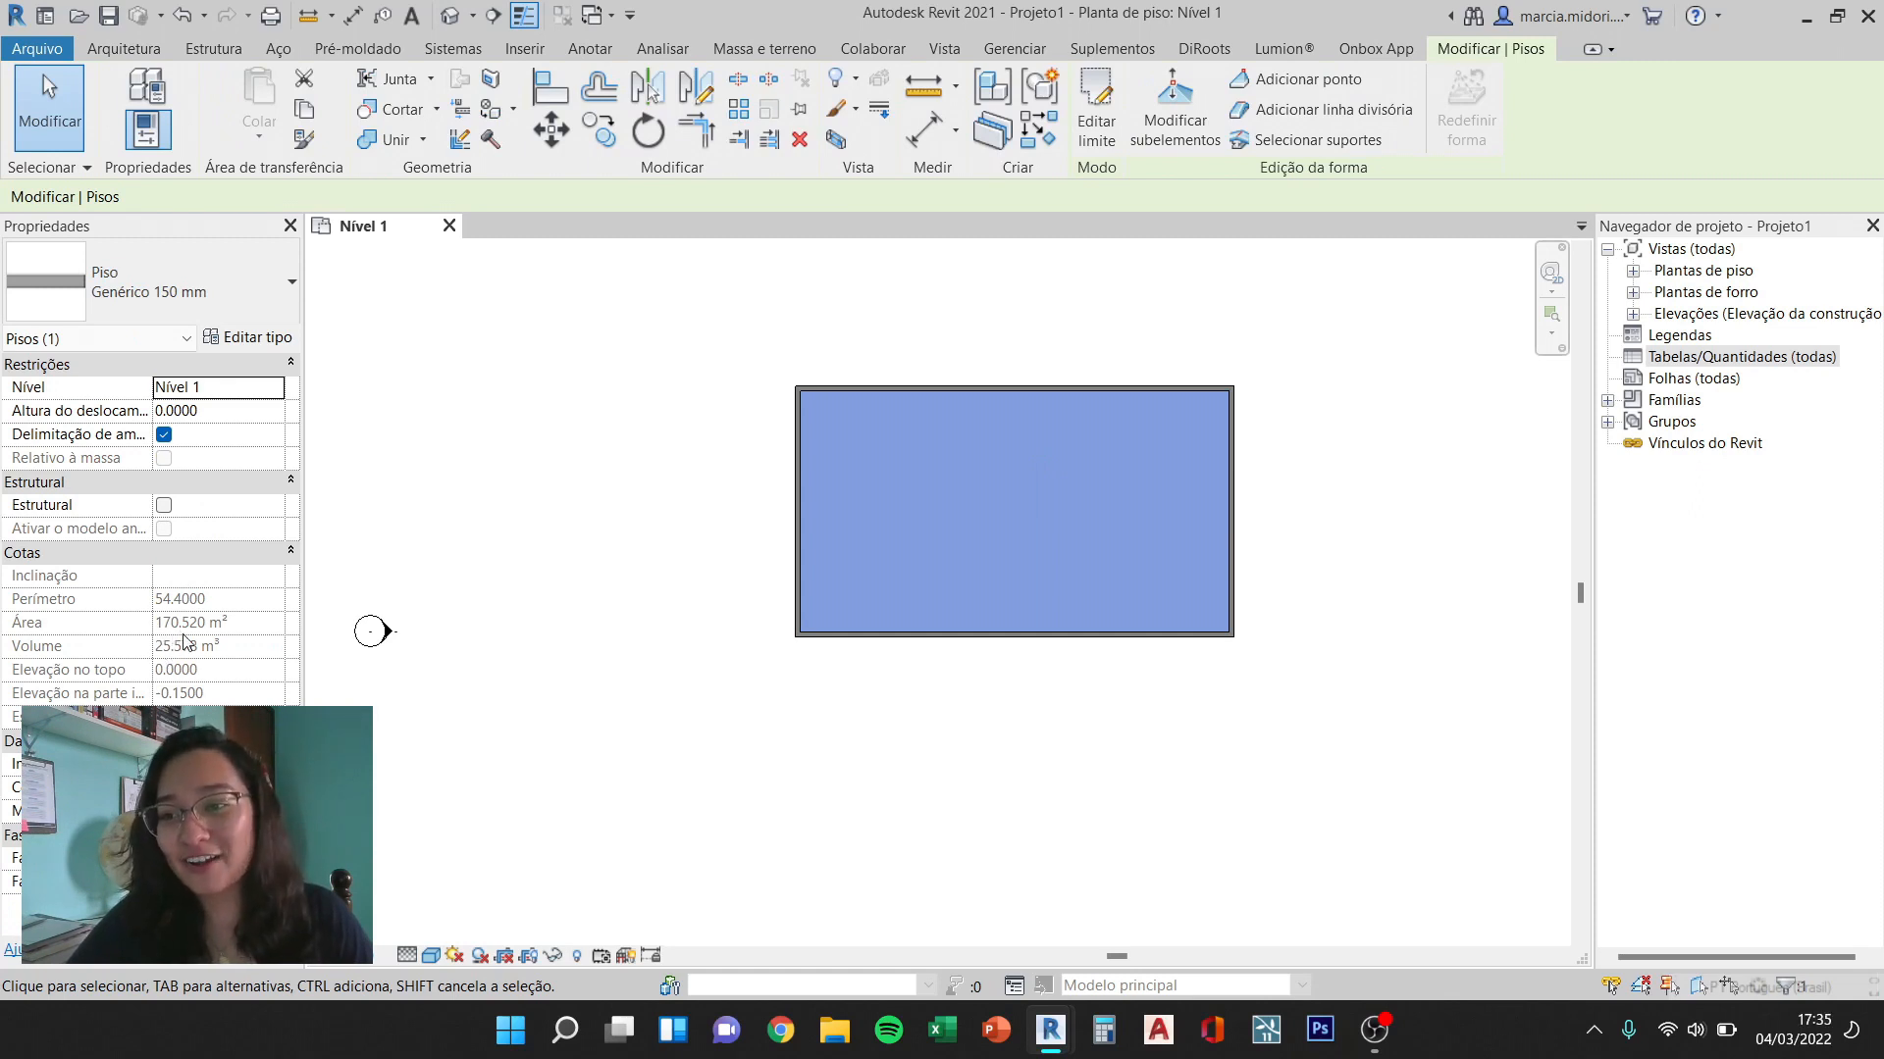
# Step: Move the upper wall outward to enlarge the floor to about 224.5 m², and check the floor's dimensions
pyautogui.click(1016, 386)
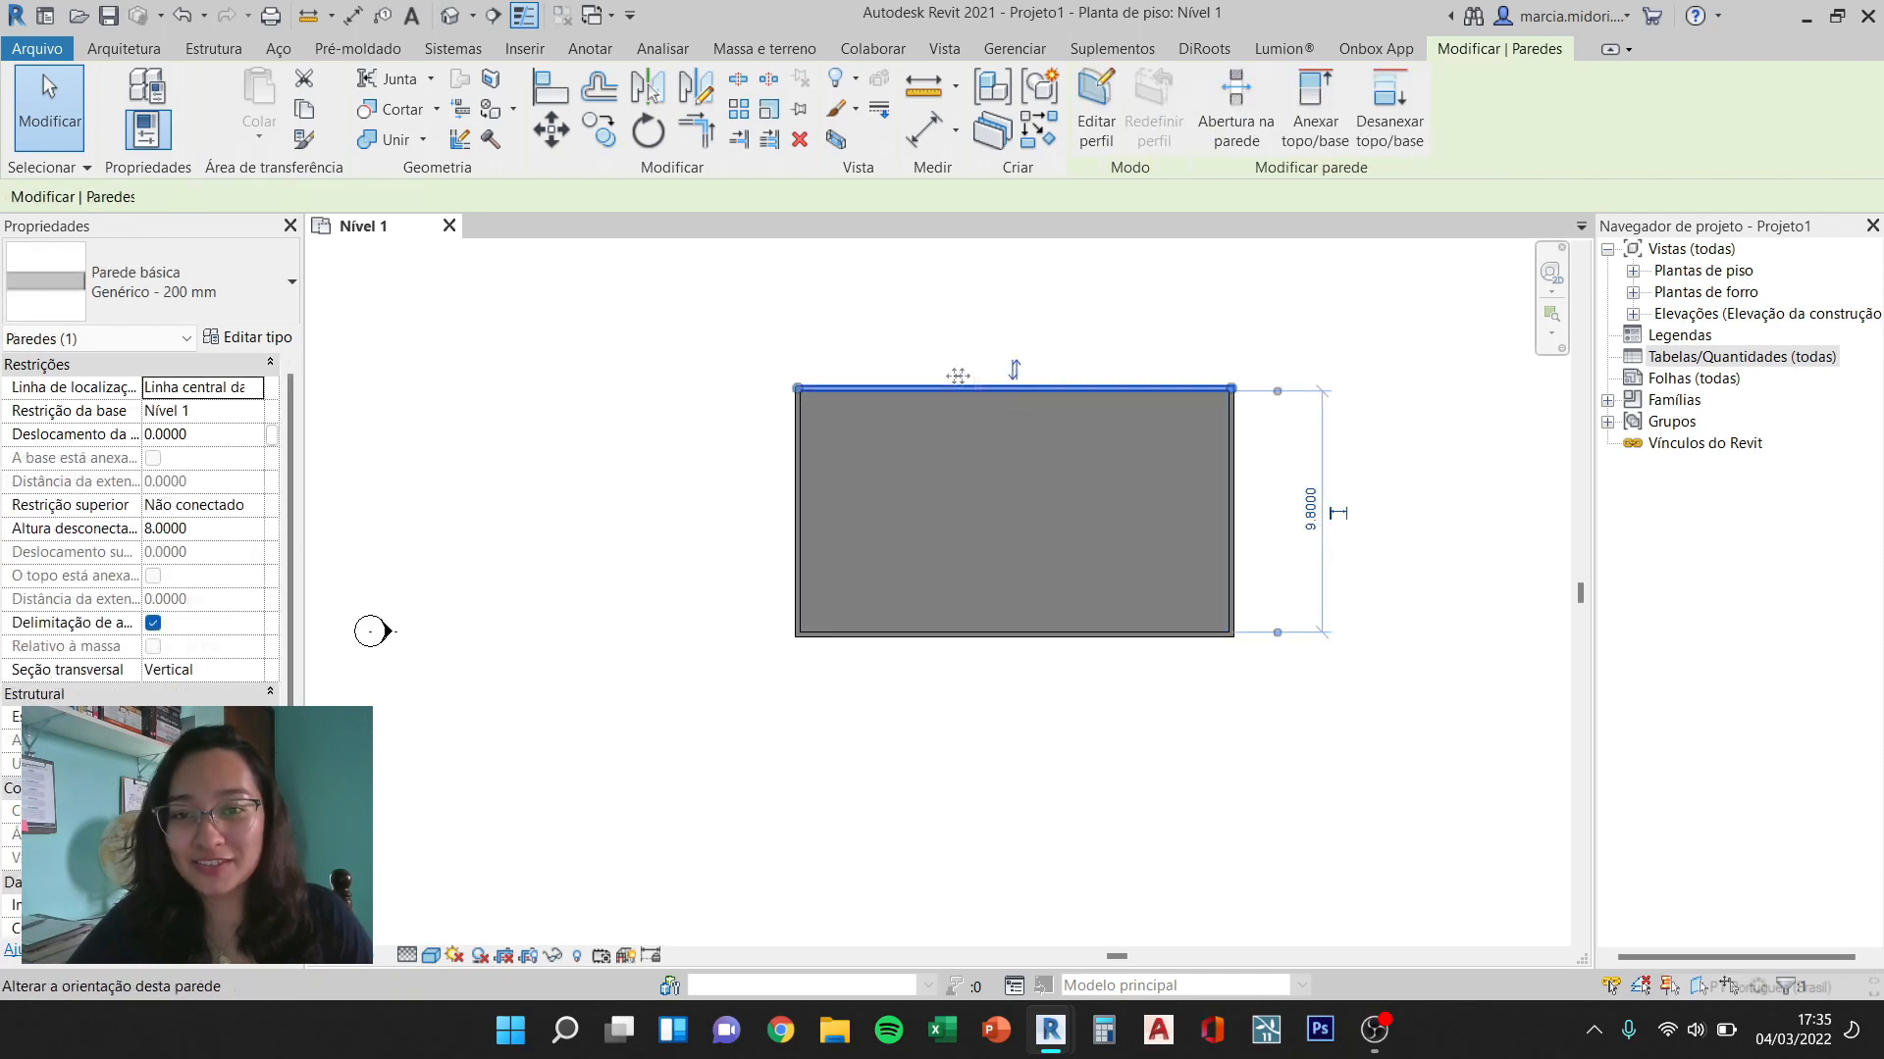
pyautogui.moveTo(949, 384); pyautogui.dragTo(947, 307)
pyautogui.click(1083, 425)
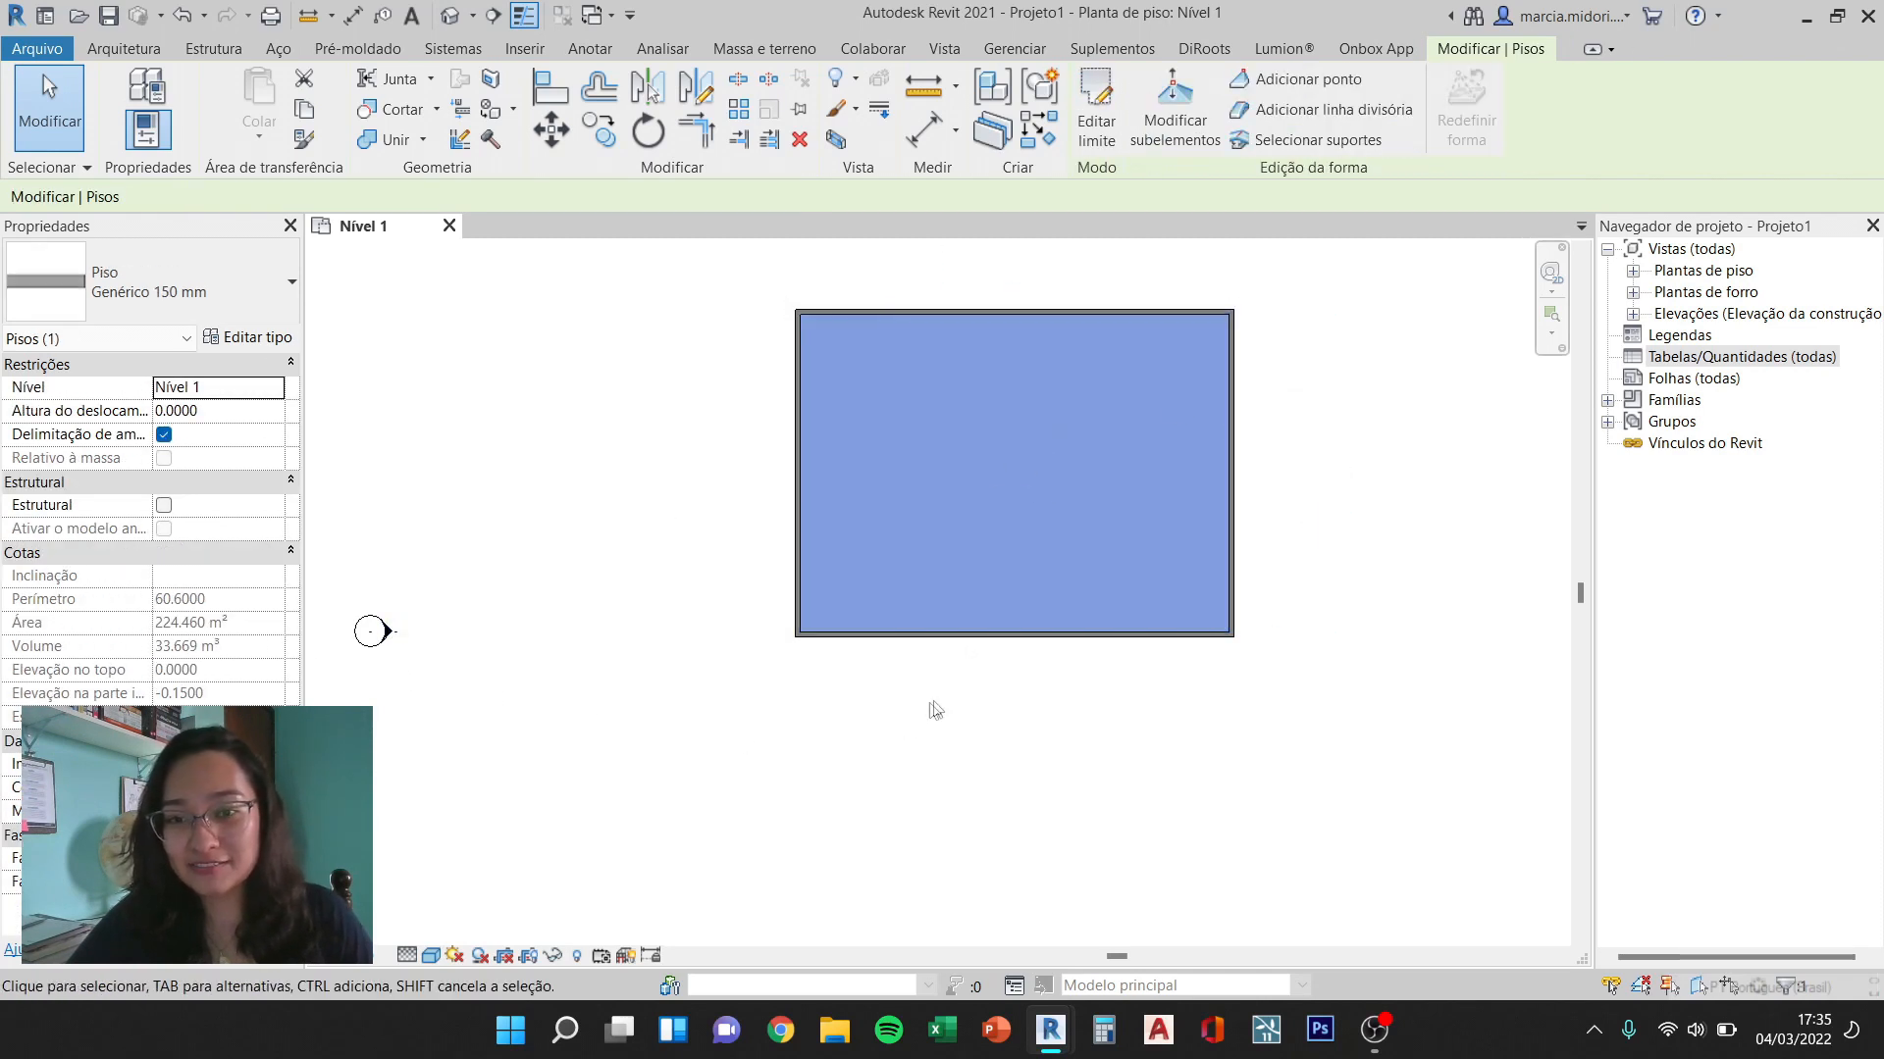
pyautogui.click(961, 380)
pyautogui.click(1005, 282)
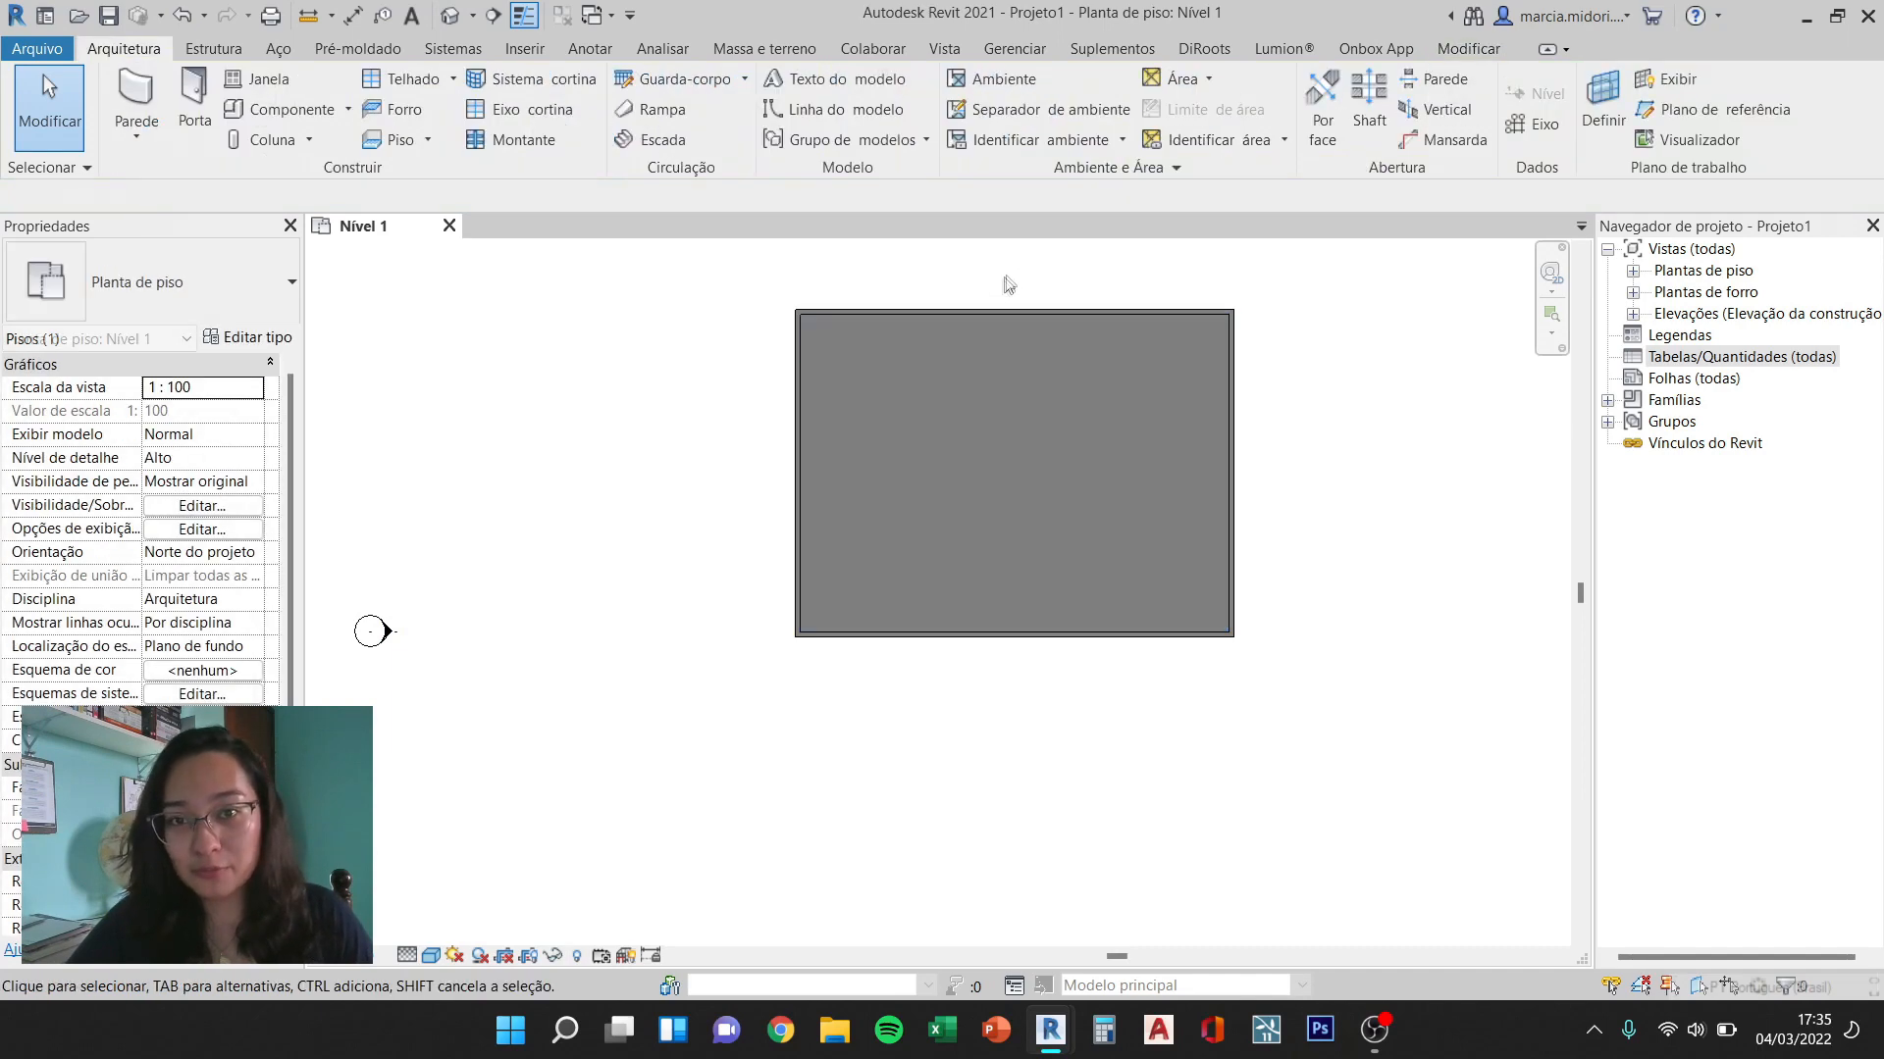
# Step: Move the upper and right walls inward to shrink the floor to about 33 m², and check its dimensions
pyautogui.moveTo(957, 310); pyautogui.dragTo(948, 491)
pyautogui.moveTo(1234, 561); pyautogui.dragTo(948, 572)
pyautogui.click(857, 543)
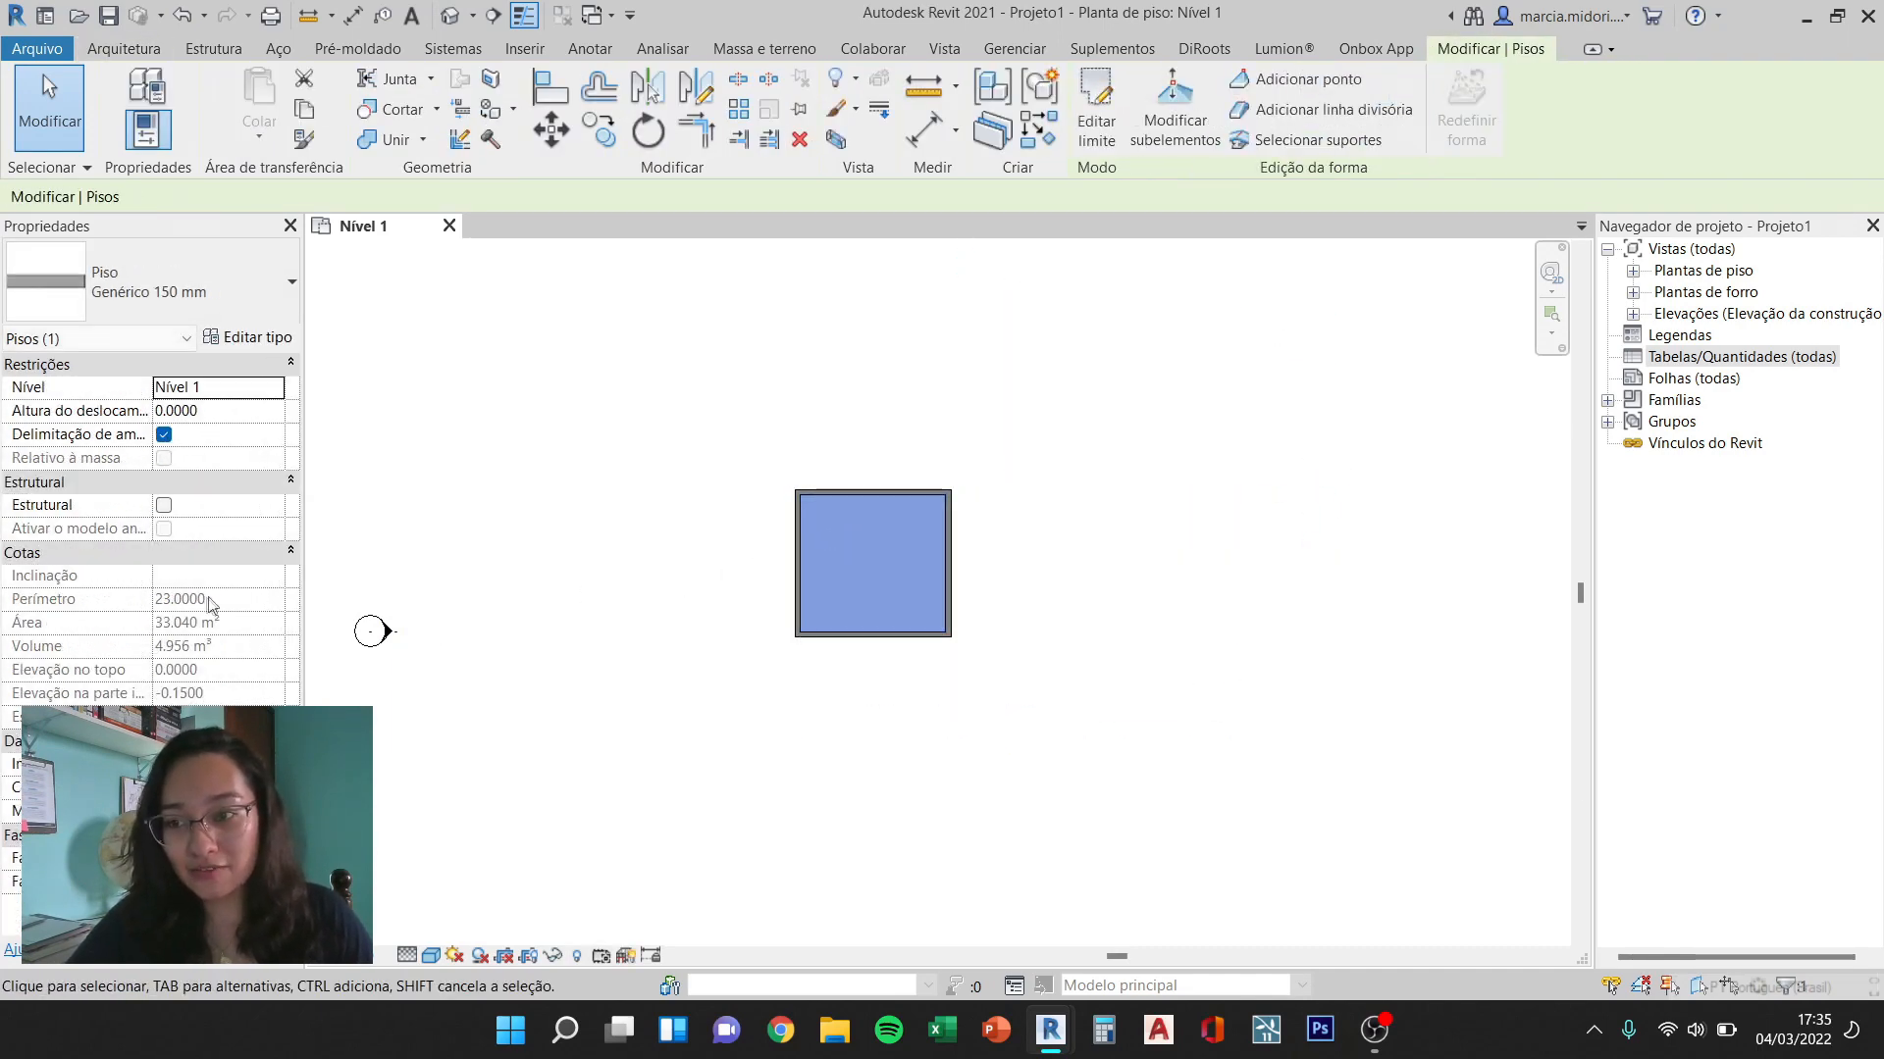